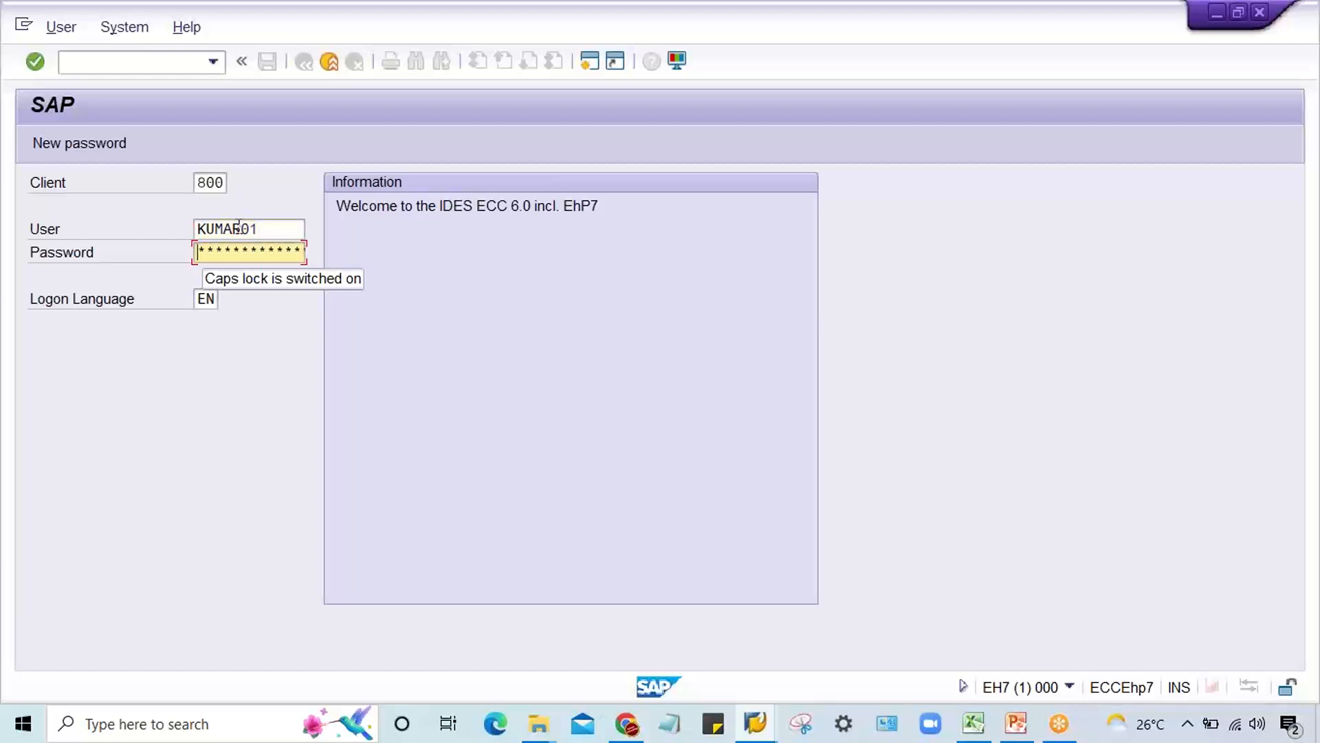
Step: Log on with the account password and open the G/L account line item display with transaction FBL3N
text(*******)
key(Return)
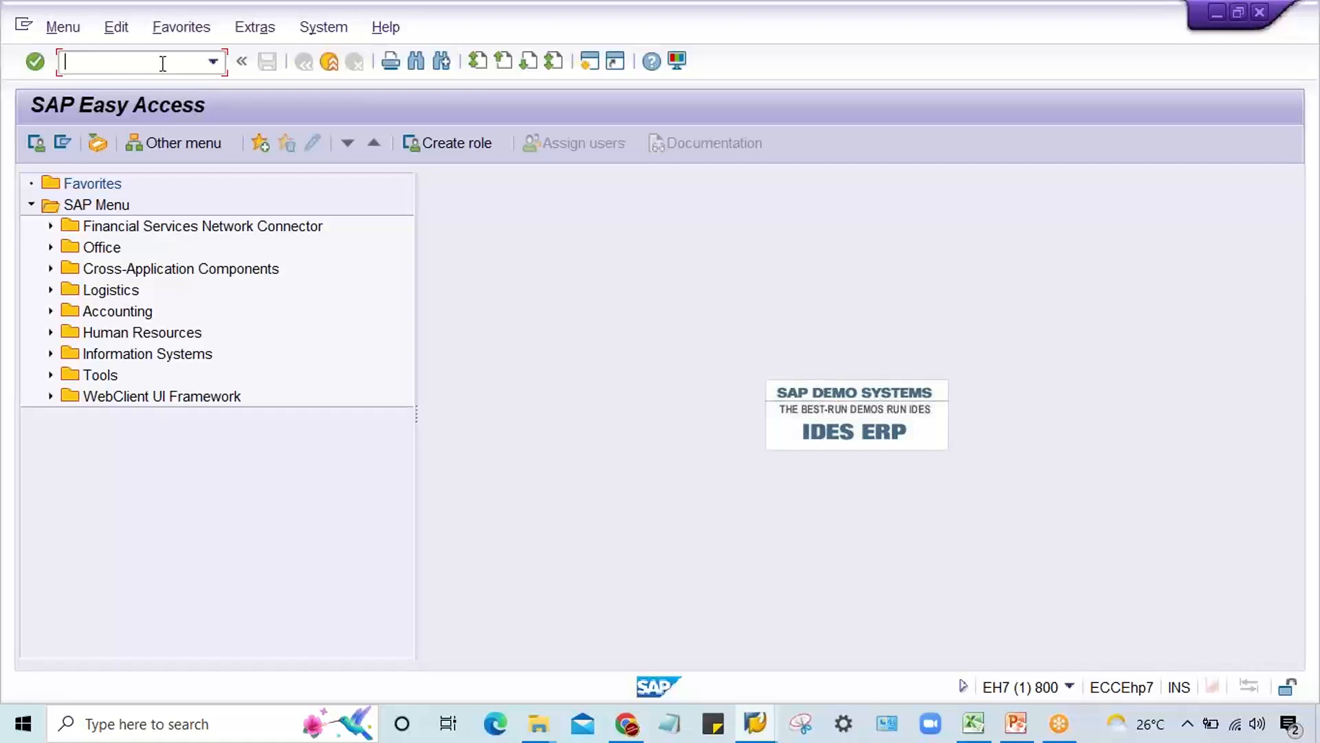
text(FBL3N)
key(Return)
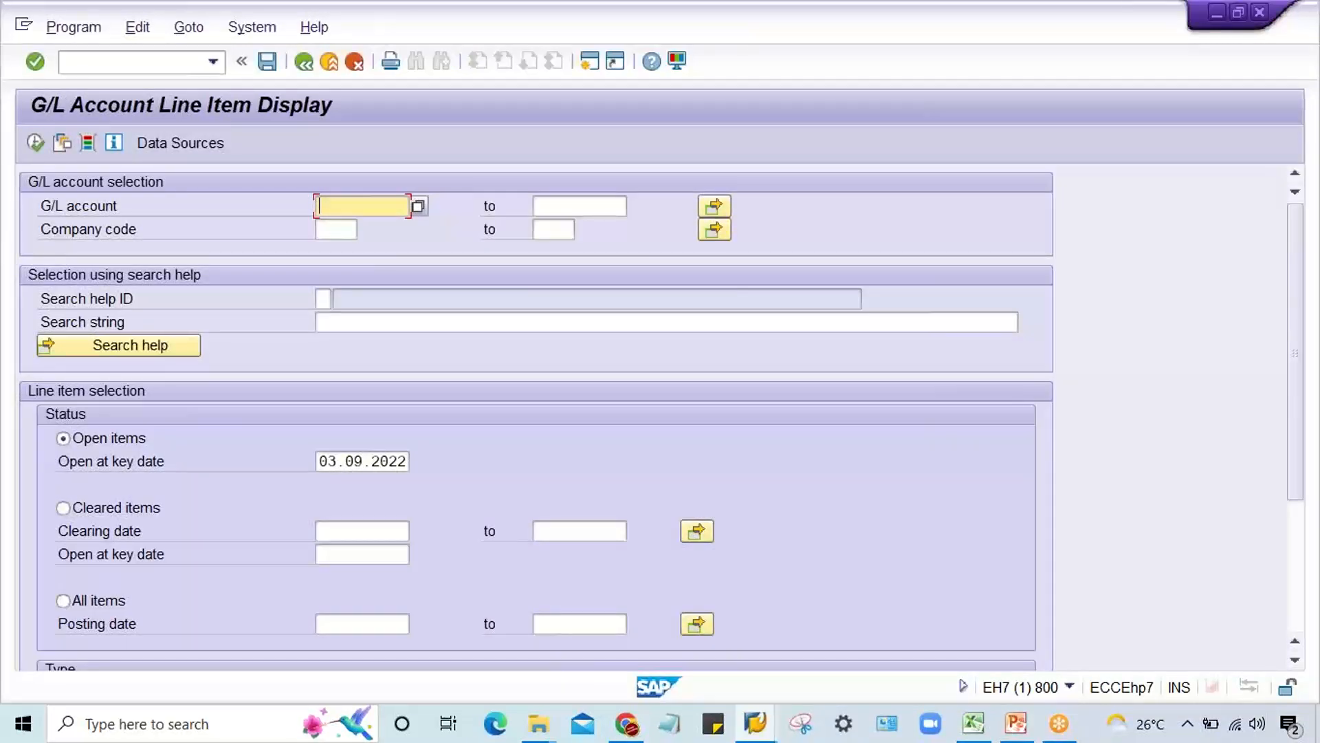
Step: Display the open line items of G/L account 4000 in company code TM22
text(4000)
key(Tab)
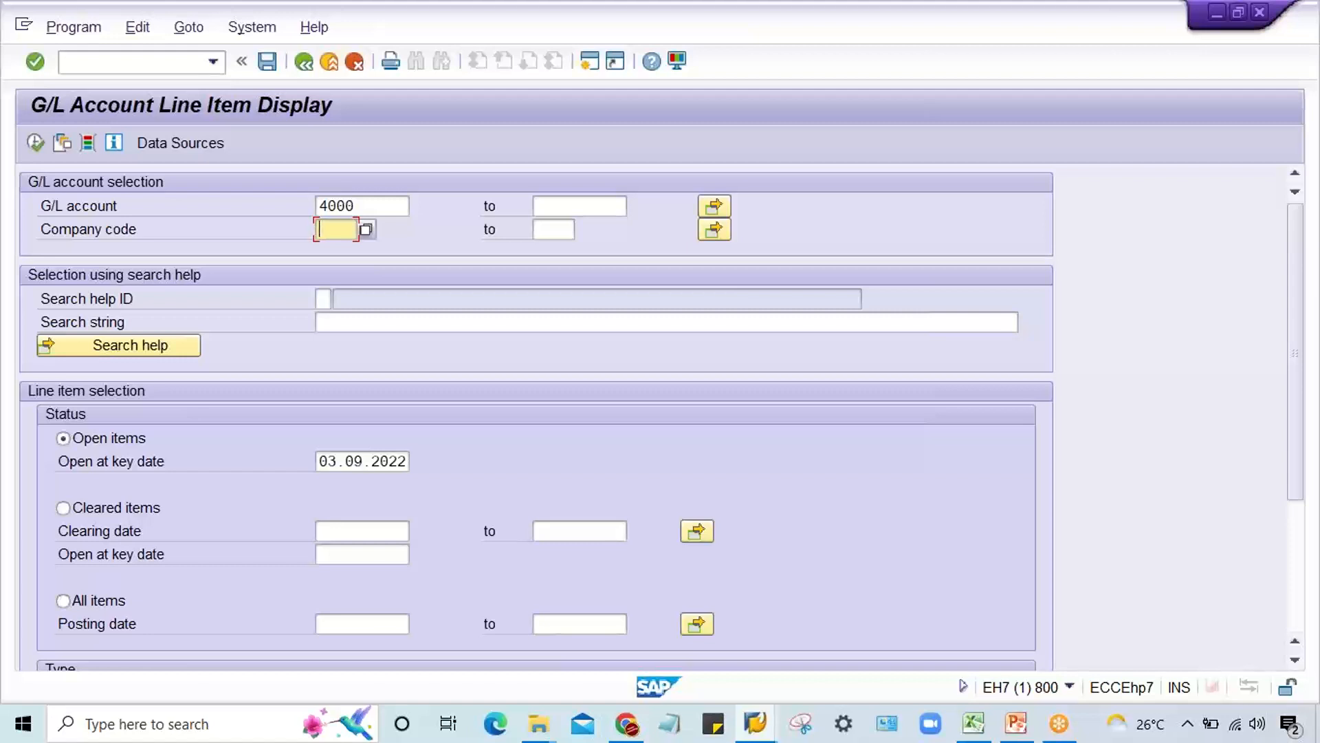
text(TM)
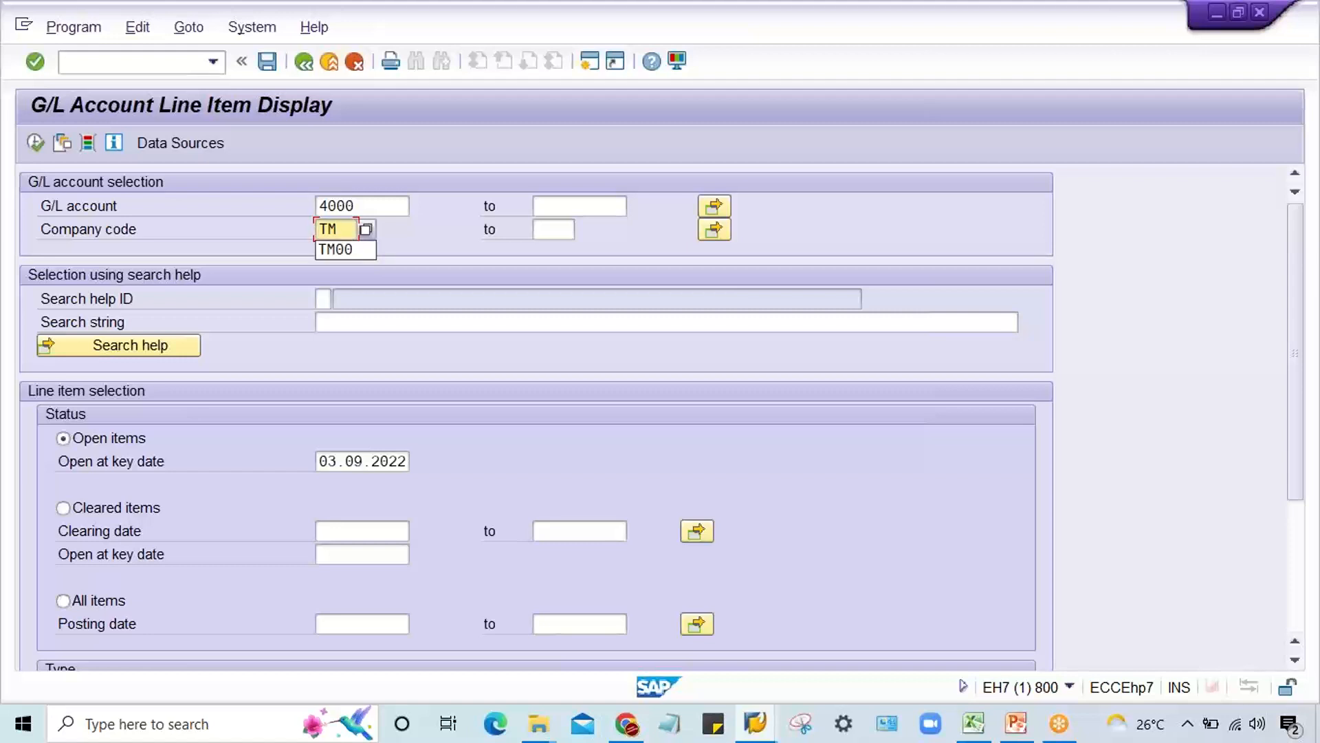
text(2)
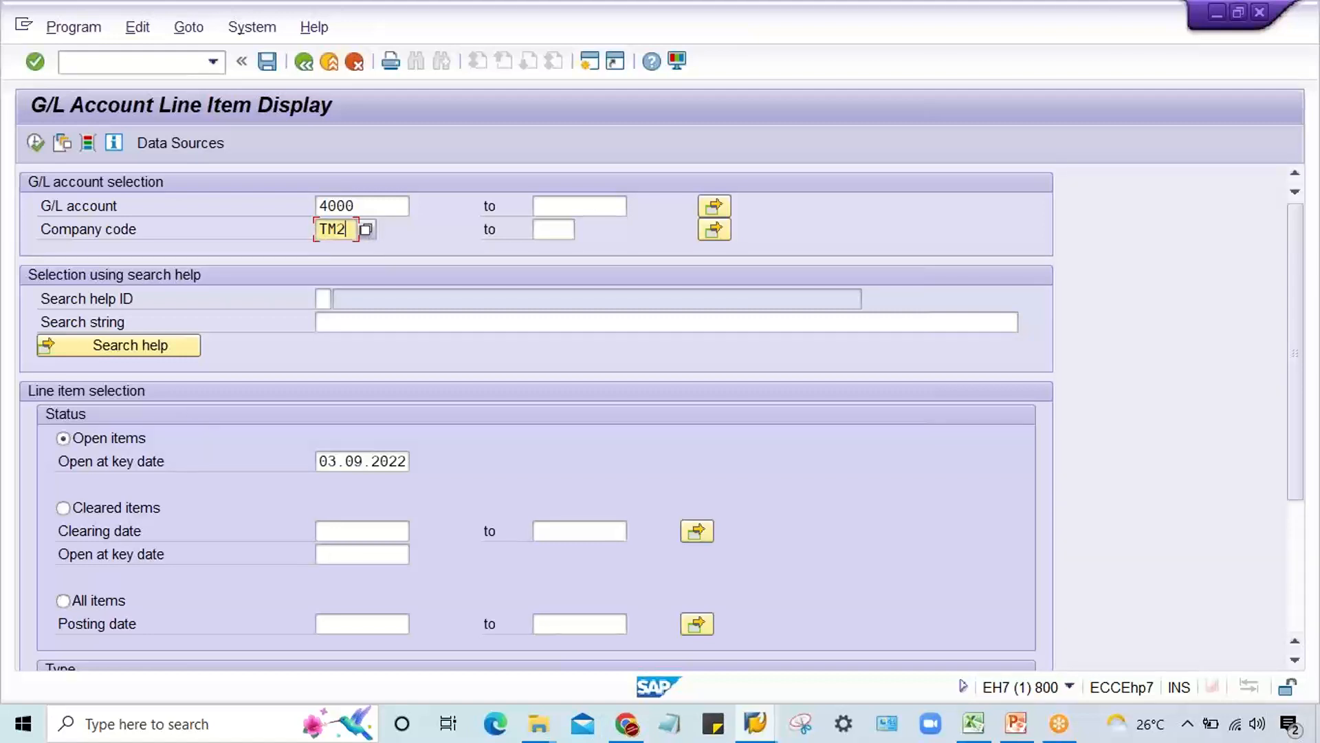
text(2)
key(shift+Tab)
click(342, 229)
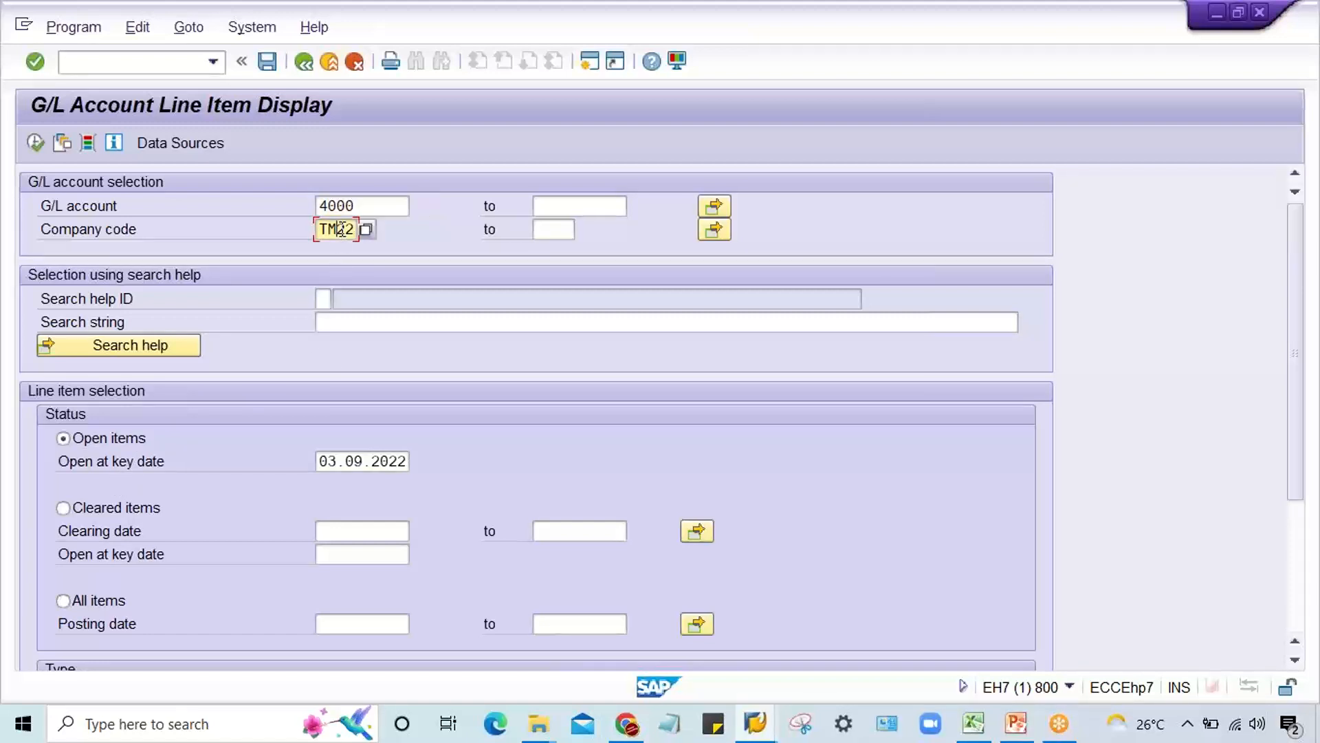
click(35, 143)
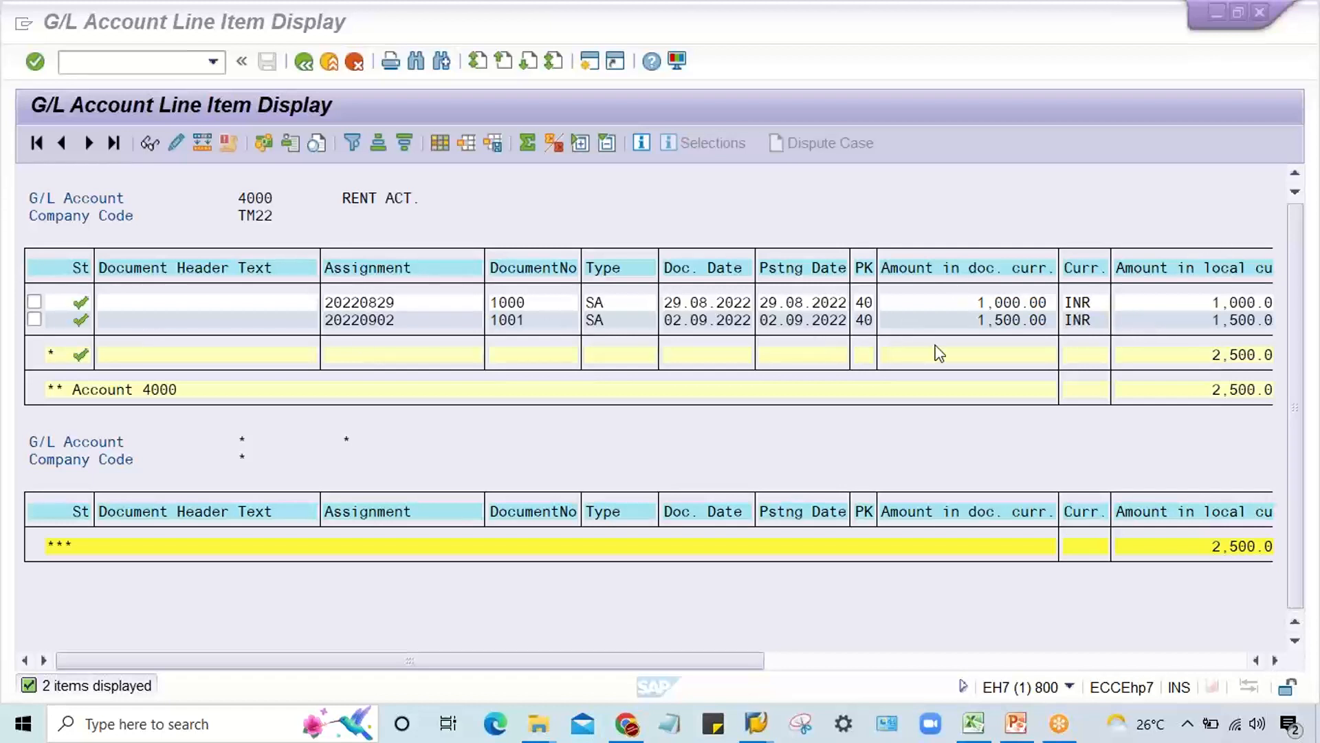
Step: Review the line item columns across to the Text column and open the list's layout settings
click(680, 654)
drag(680, 662, 1045, 666)
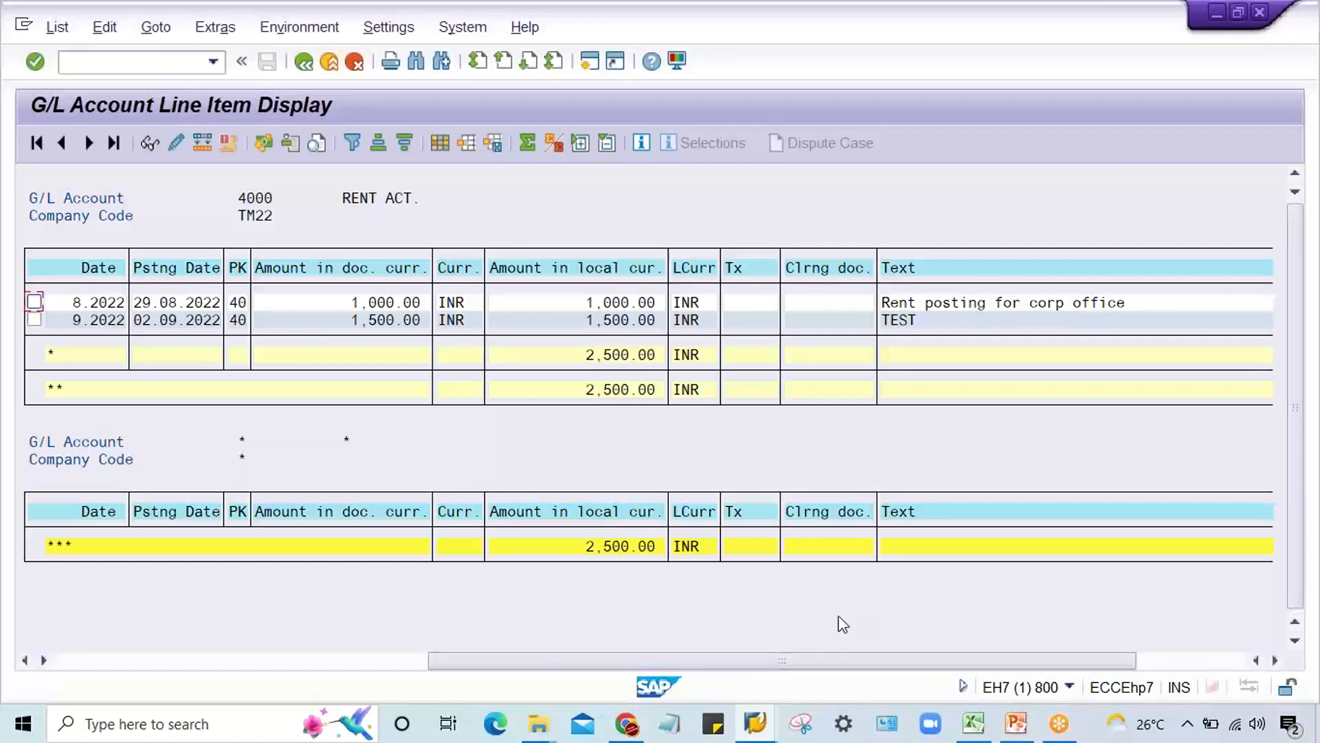
drag(577, 665, 420, 665)
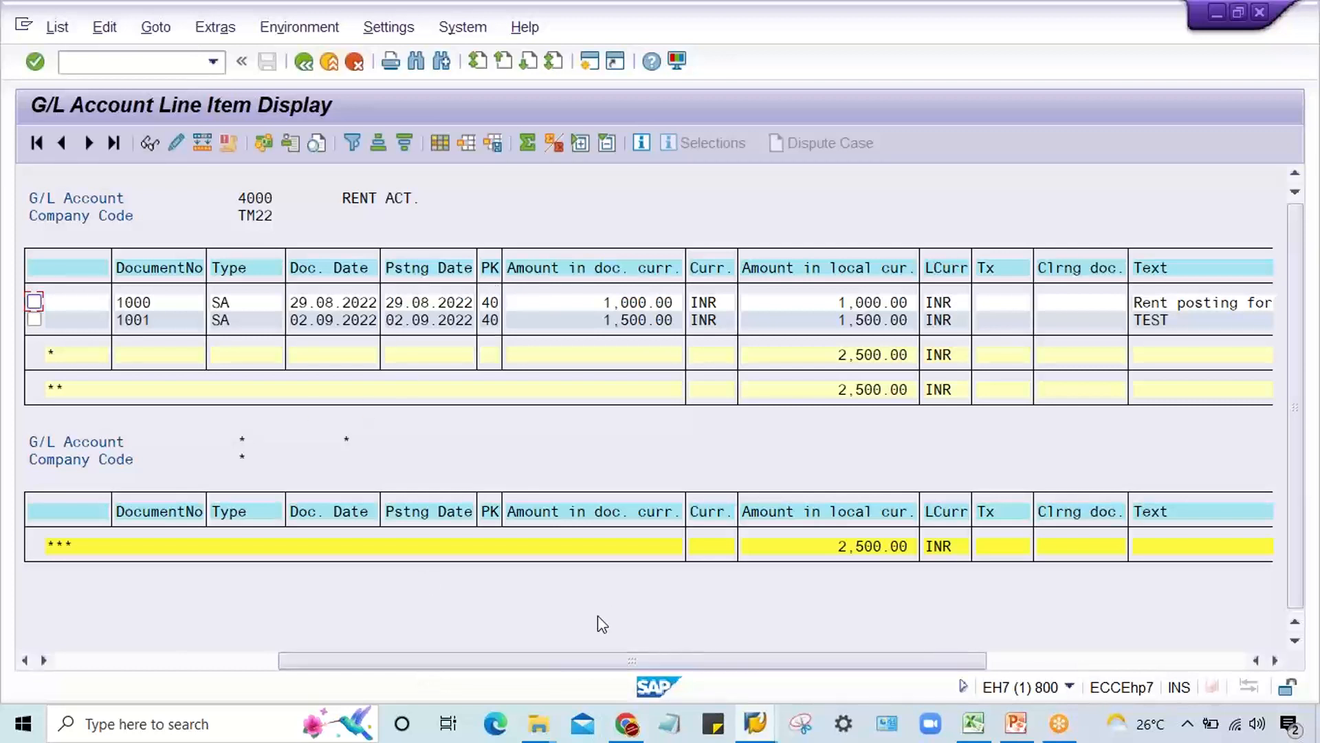
drag(533, 664, 347, 666)
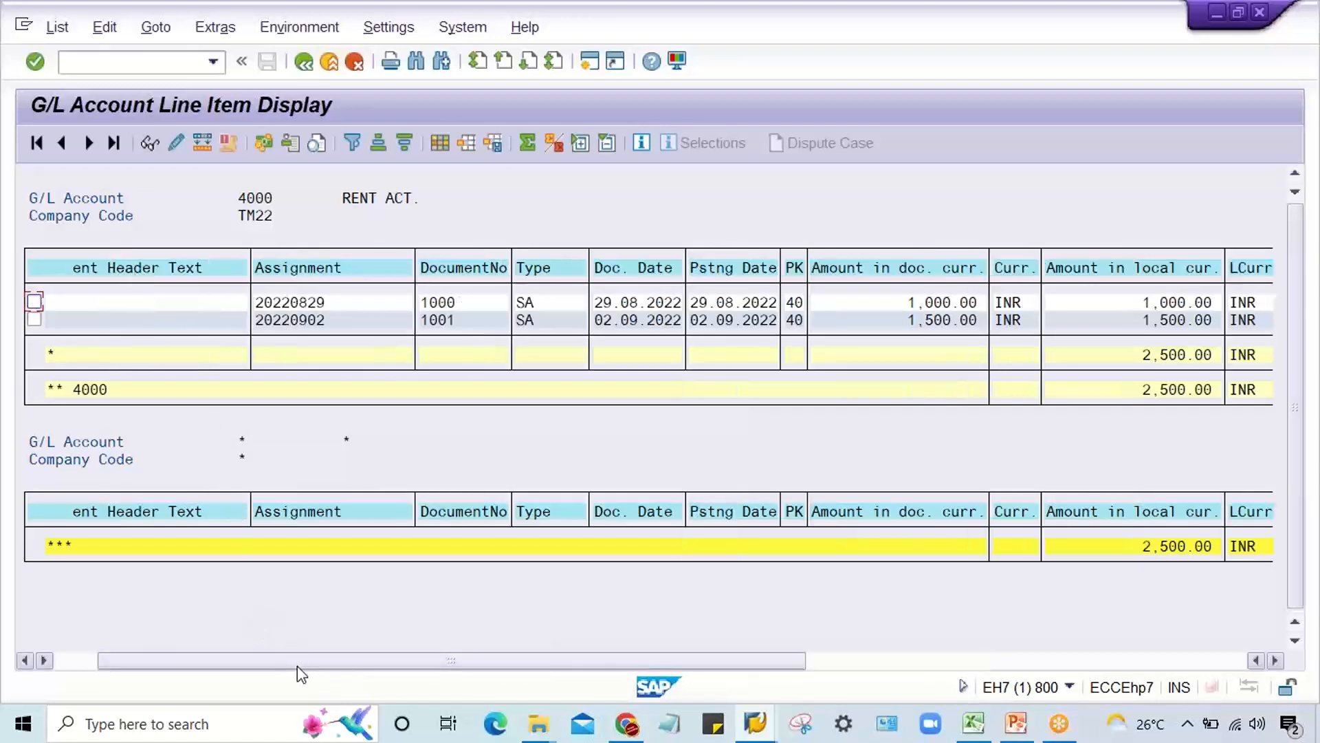
drag(297, 665, 222, 662)
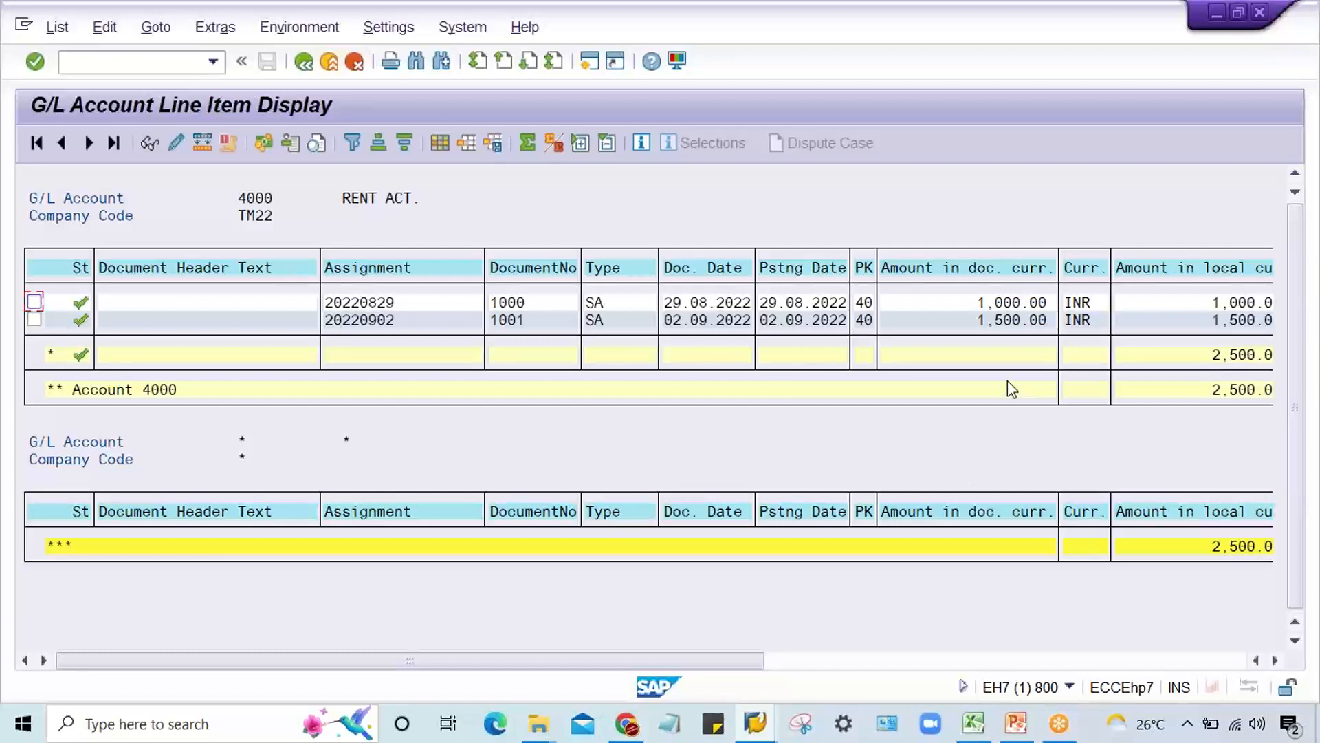
click(439, 143)
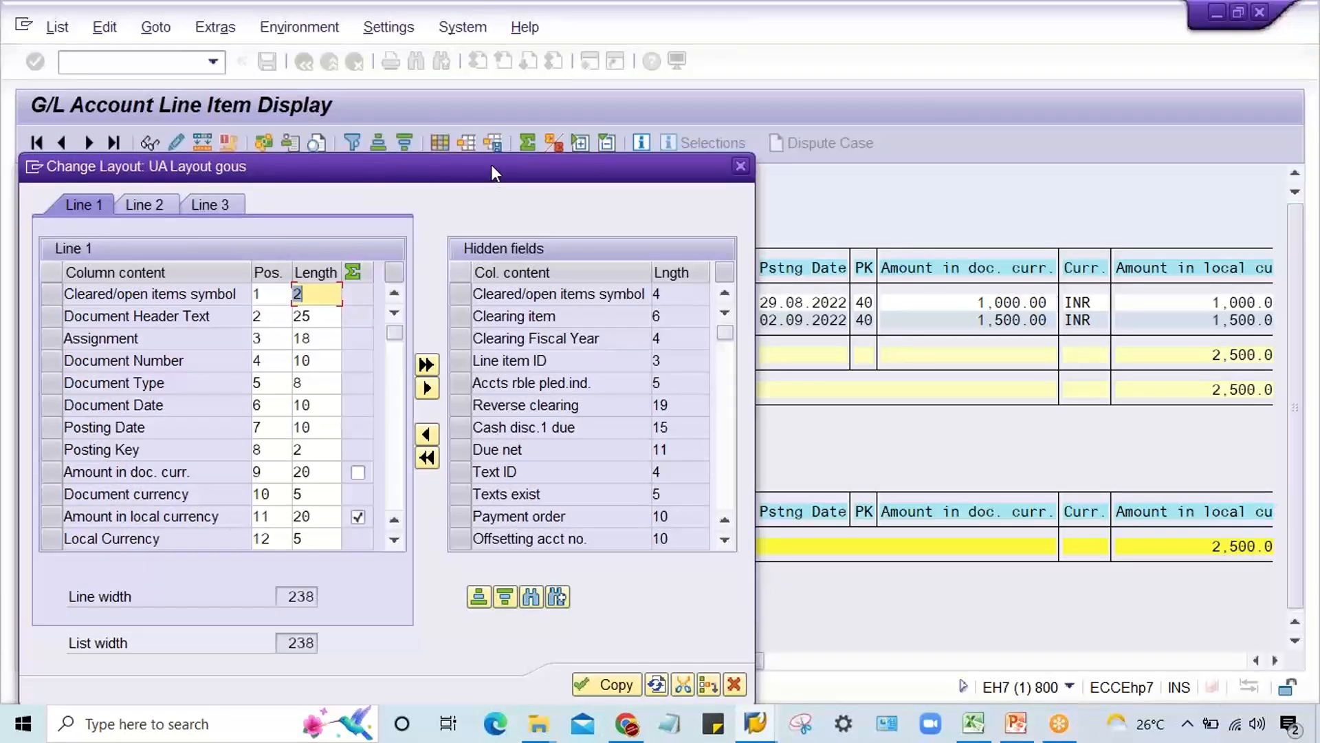
drag(491, 165, 792, 173)
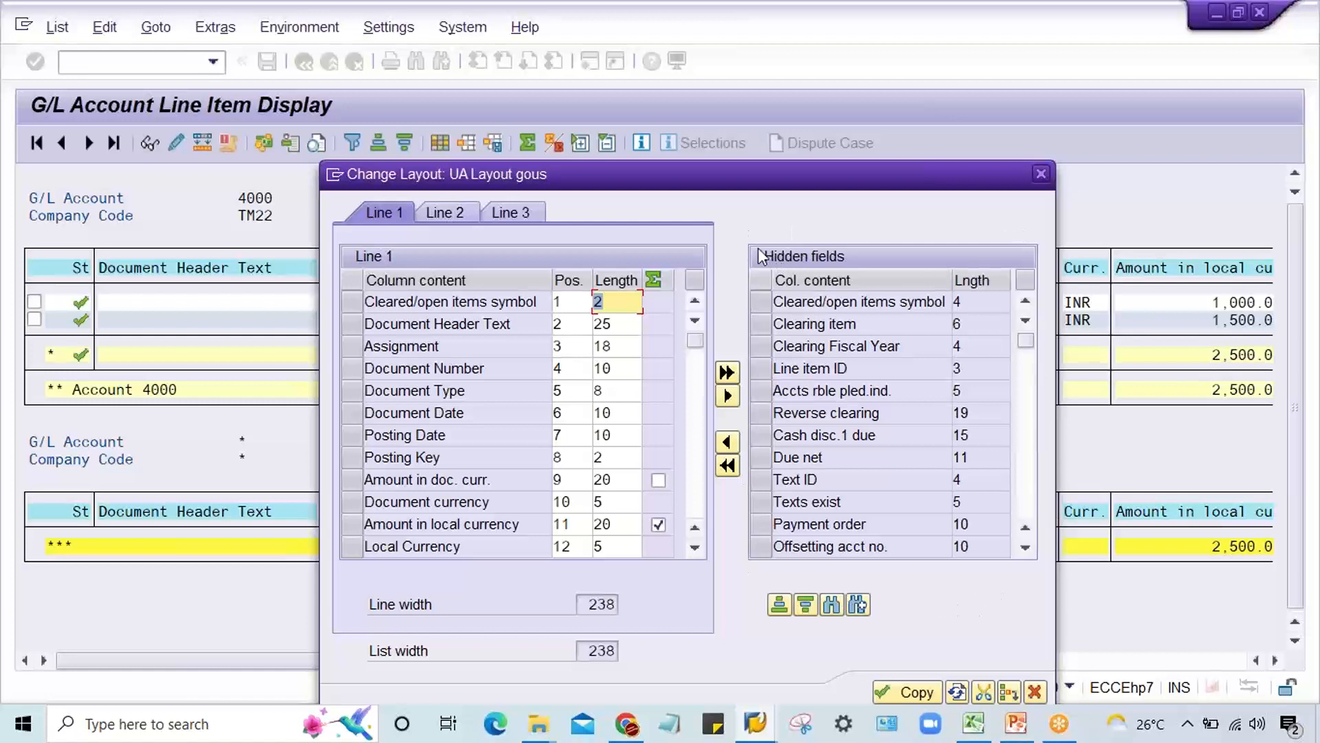
click(1001, 39)
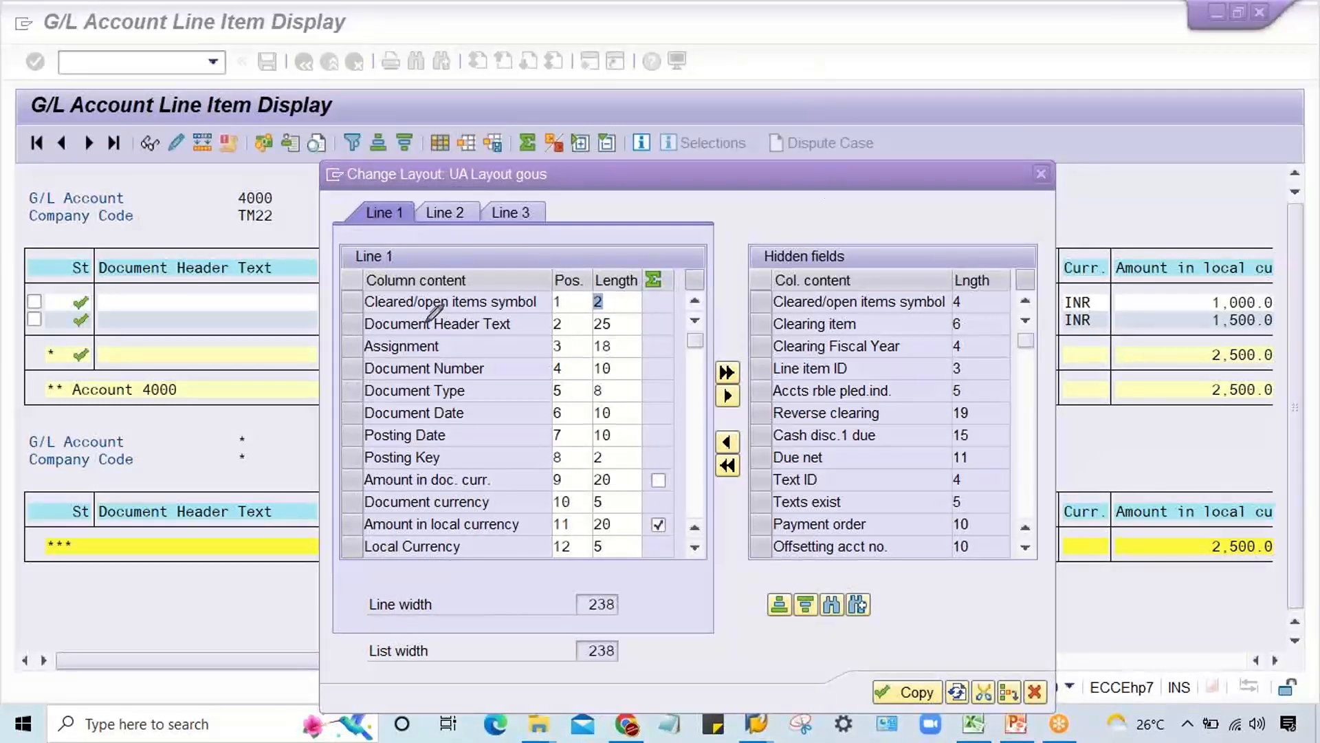
mouse_move(339, 235)
mouse_down()
mouse_move(327, 587)
mouse_move(680, 618)
mouse_move(783, 407)
mouse_move(754, 196)
mouse_up()
drag(327, 205, 834, 209)
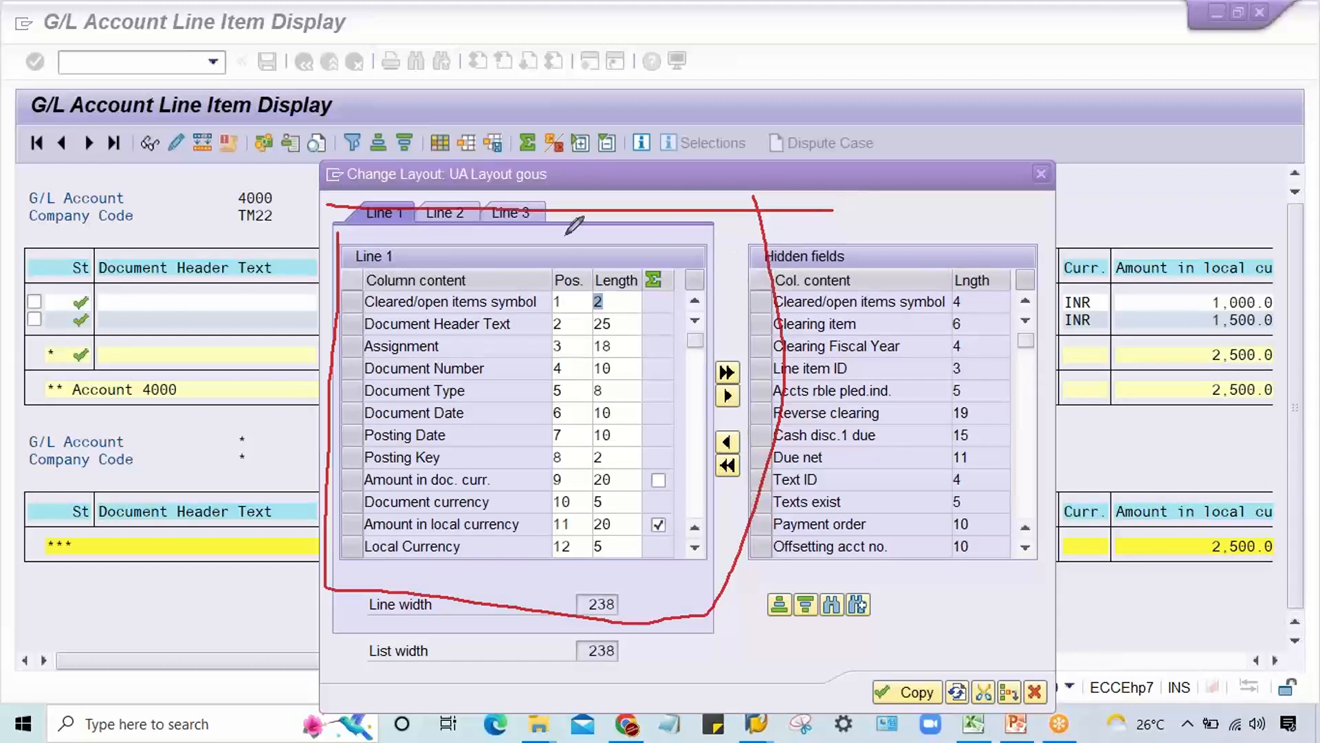
mouse_move(760, 210)
mouse_down()
mouse_move(785, 593)
mouse_move(1025, 584)
mouse_move(1059, 310)
mouse_move(921, 215)
mouse_move(751, 217)
mouse_up()
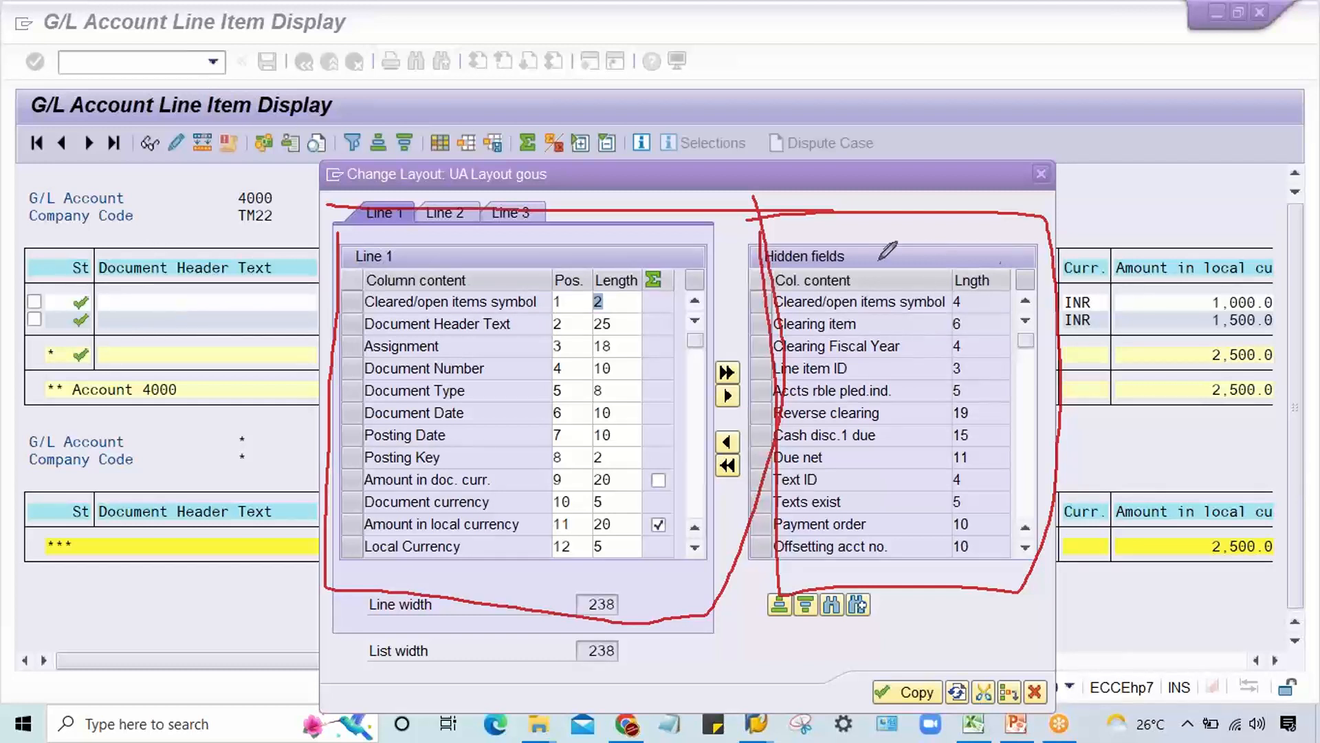
mouse_move(751, 233)
mouse_down()
mouse_move(774, 274)
mouse_move(868, 273)
mouse_move(800, 234)
mouse_move(740, 237)
mouse_up()
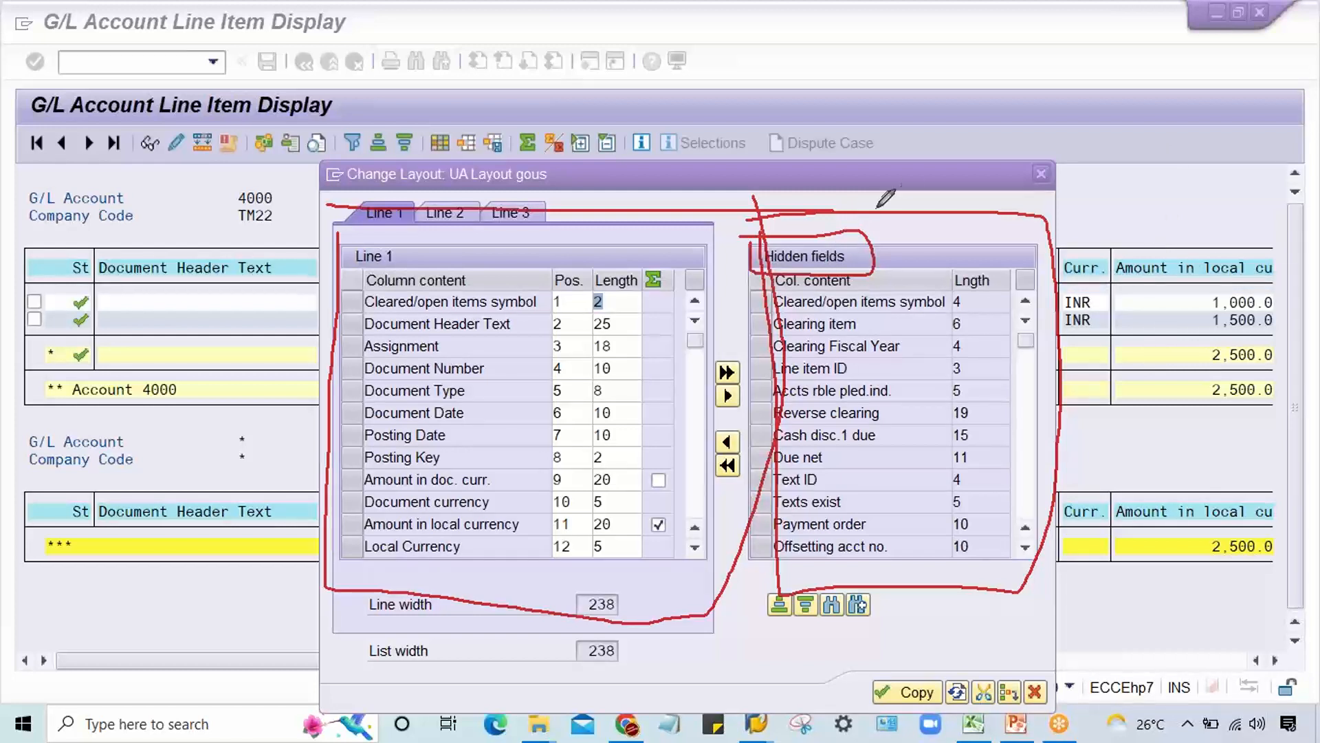
key(Escape)
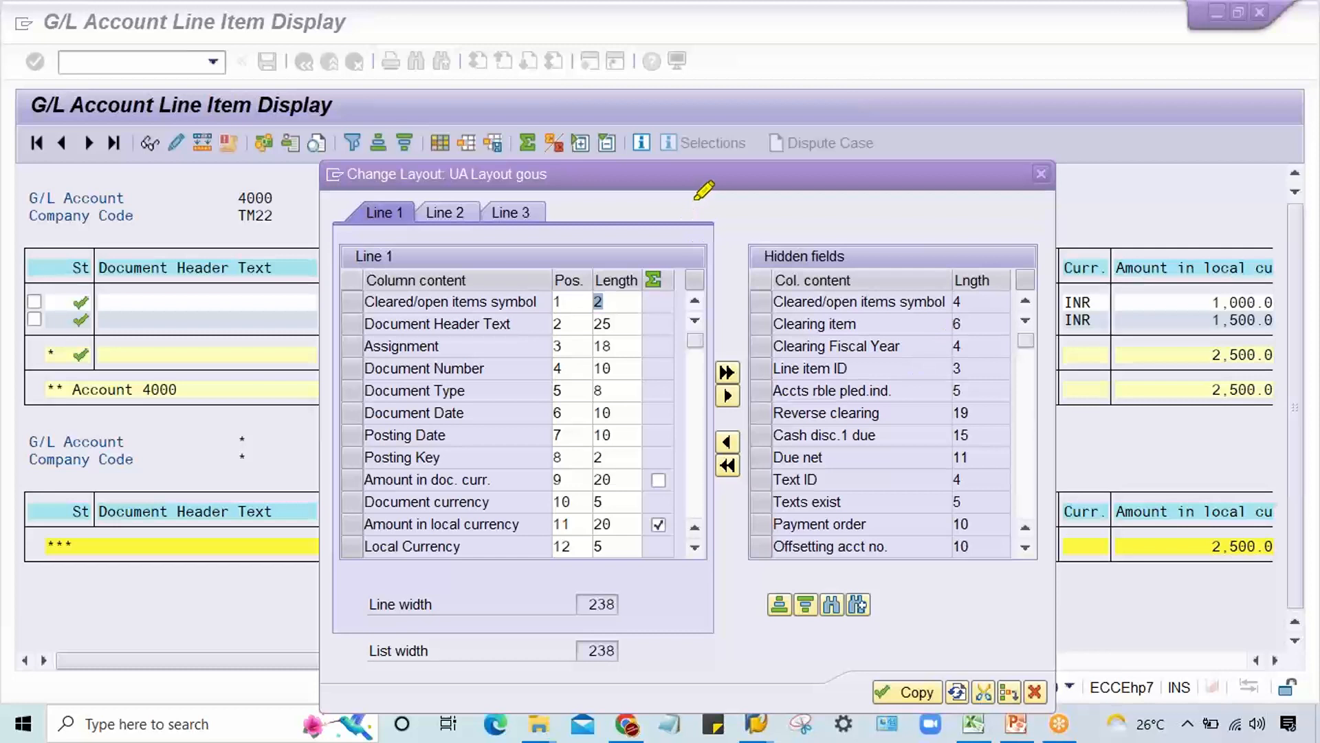
drag(758, 256, 842, 255)
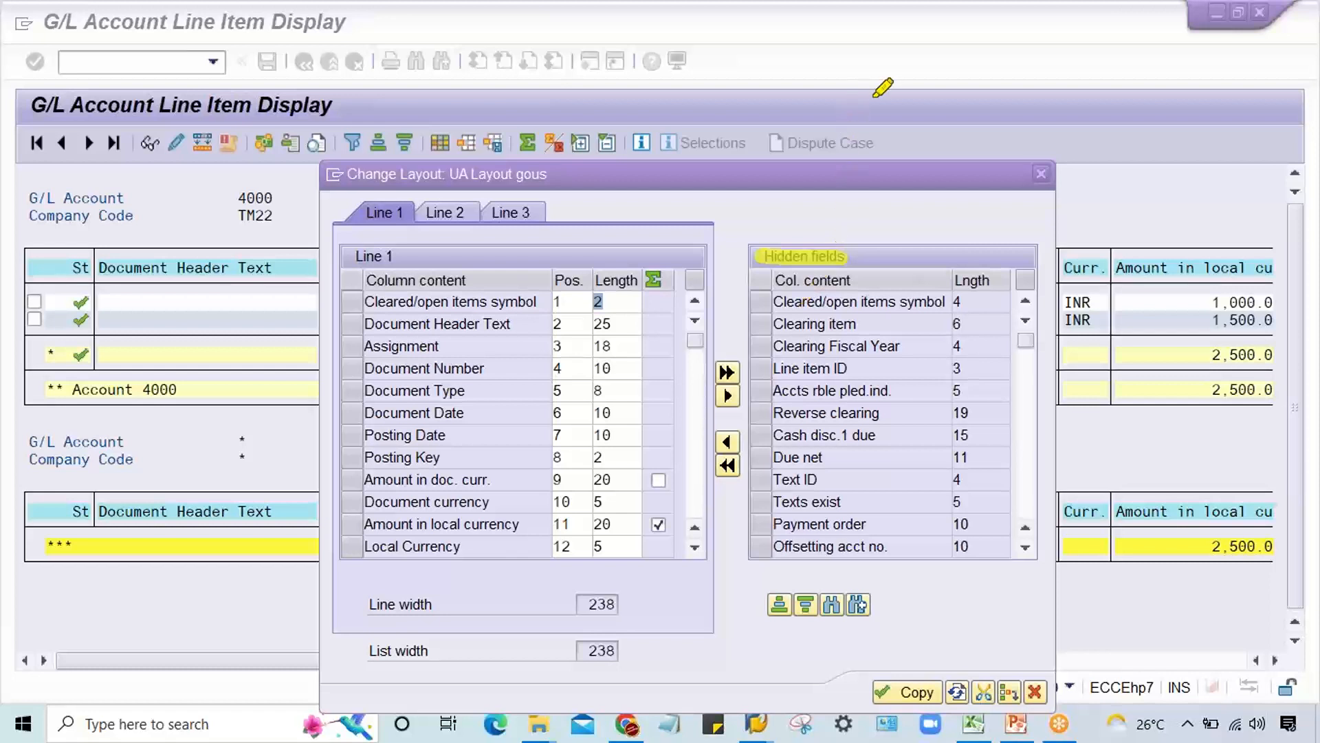
click(944, 84)
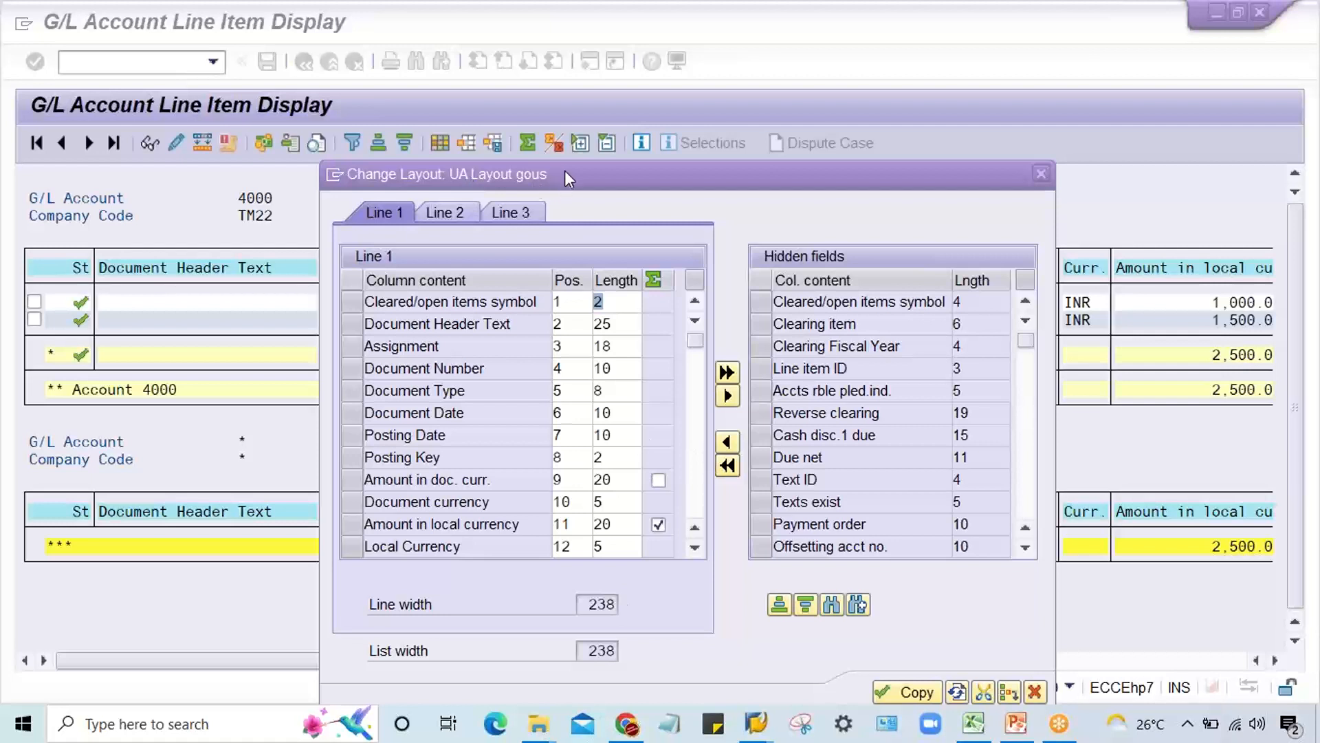
drag(564, 170, 635, 353)
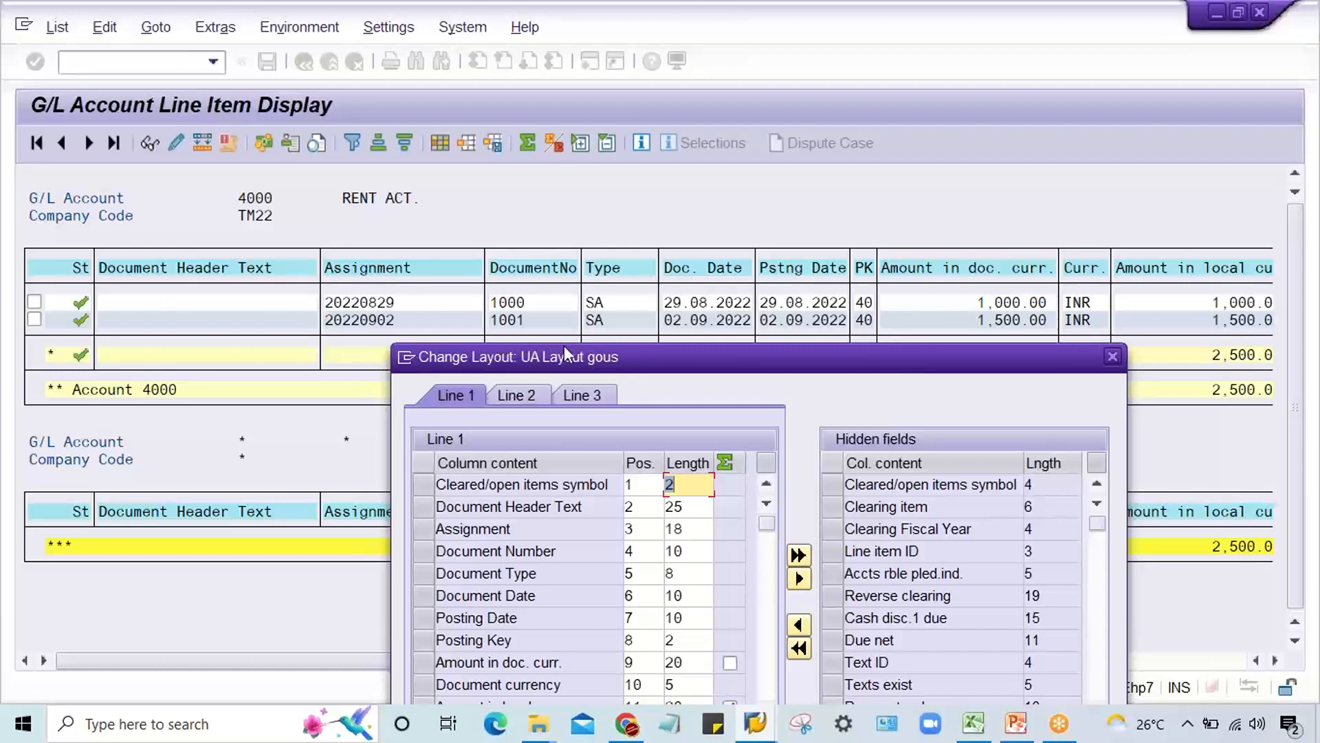
drag(566, 352, 455, 176)
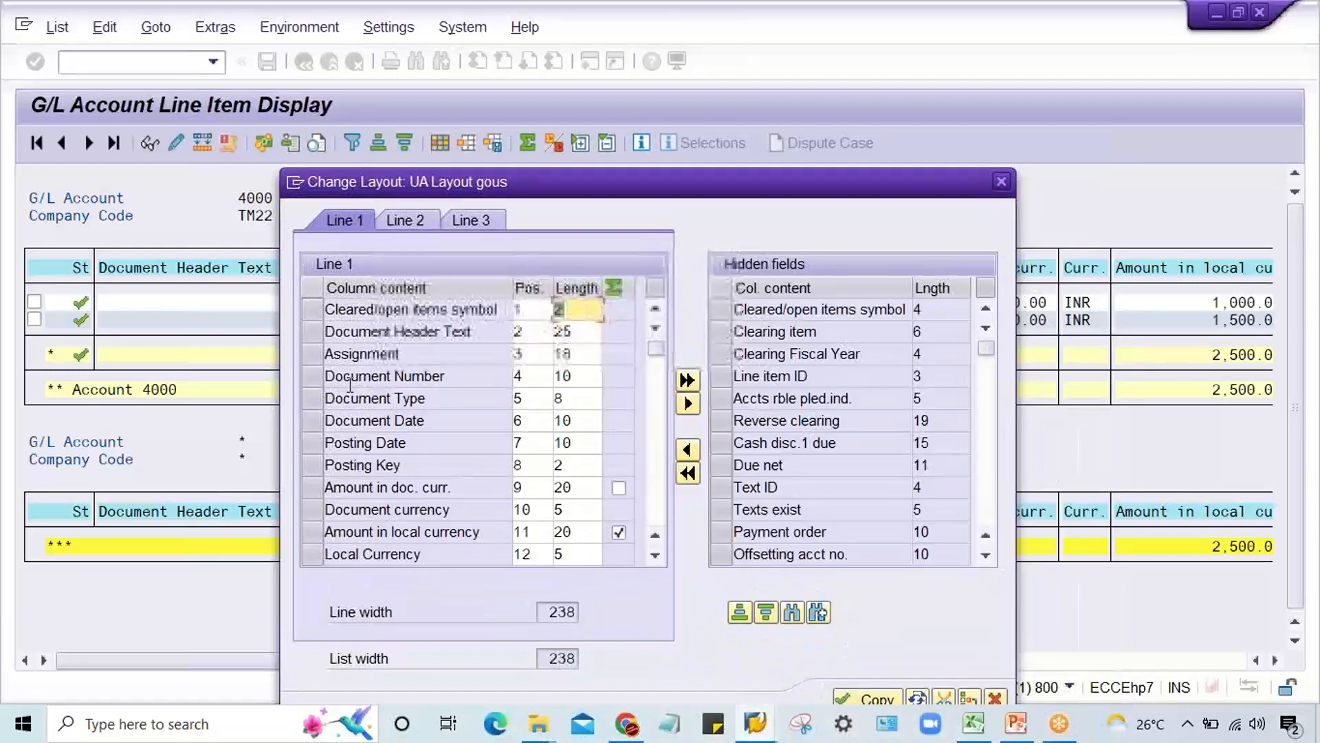
Step: Hide the Document Header Text column in the rent account's line item layout and apply the change
click(318, 330)
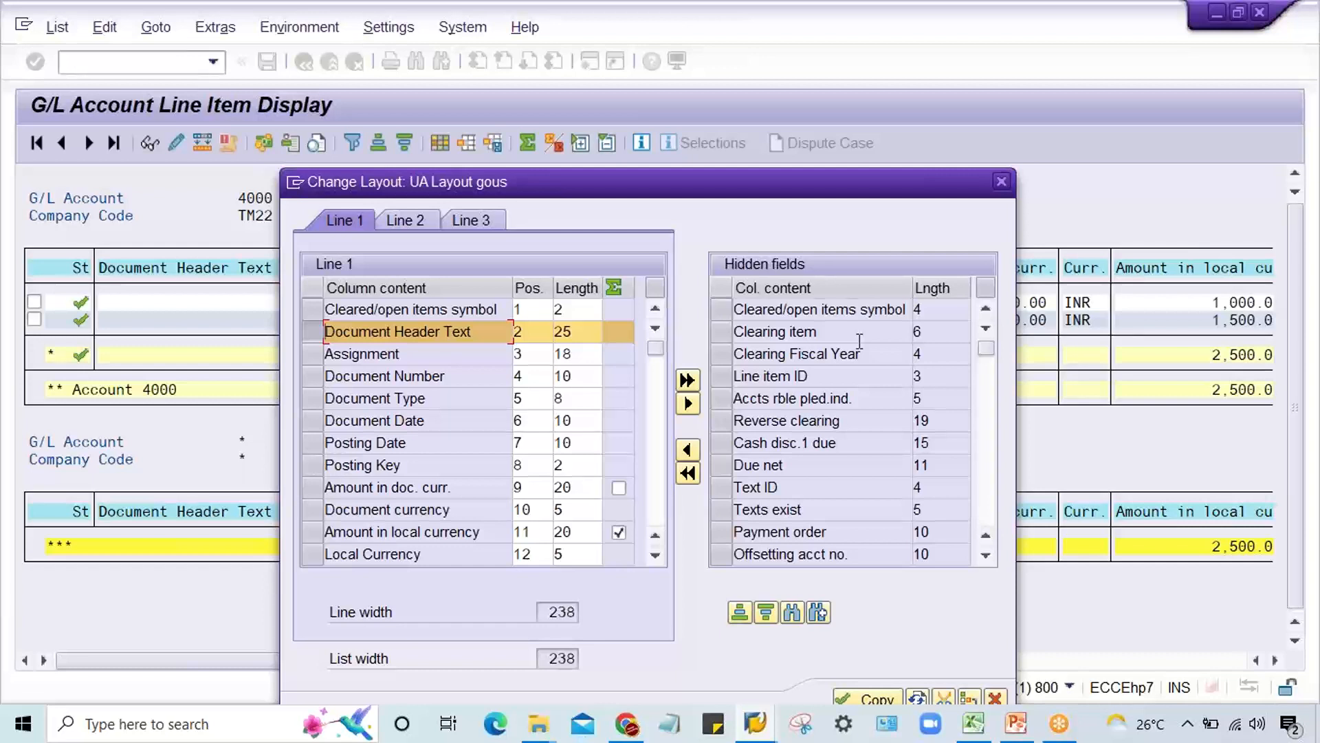
click(686, 406)
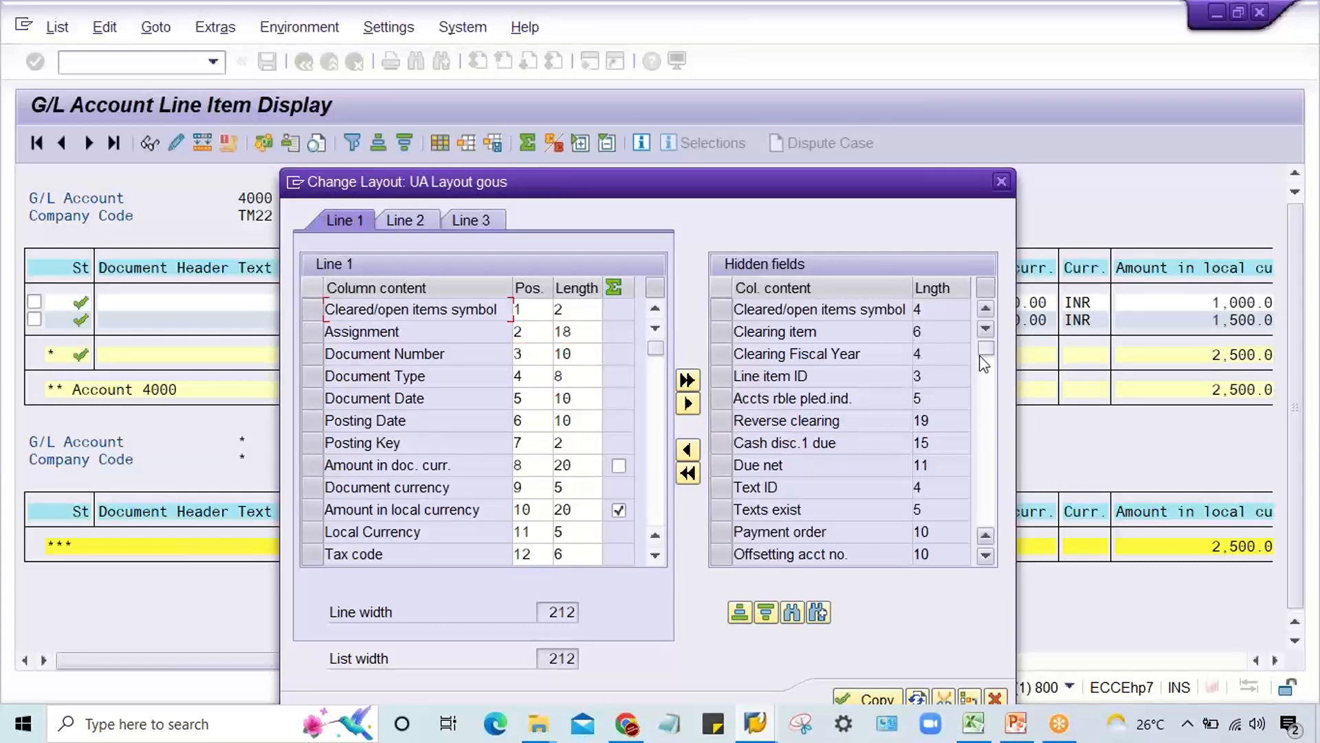
drag(986, 350, 991, 436)
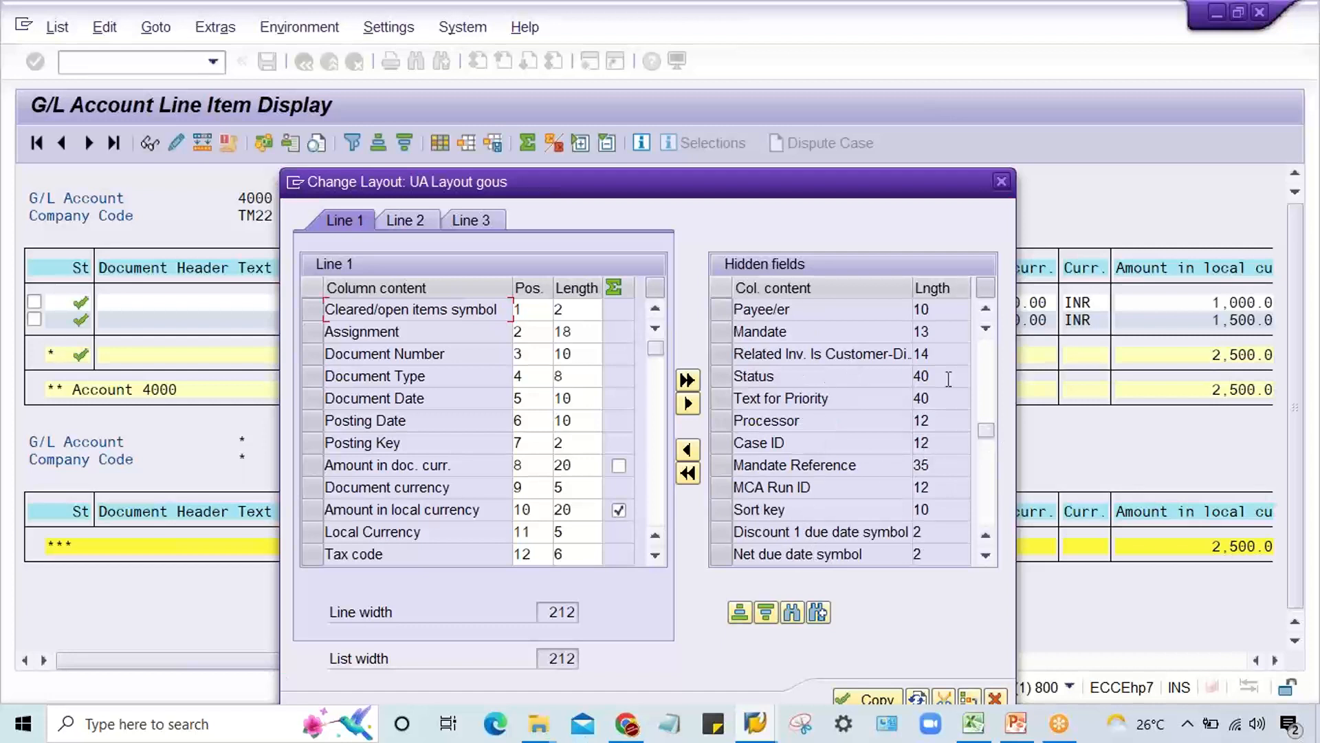
drag(987, 431, 986, 347)
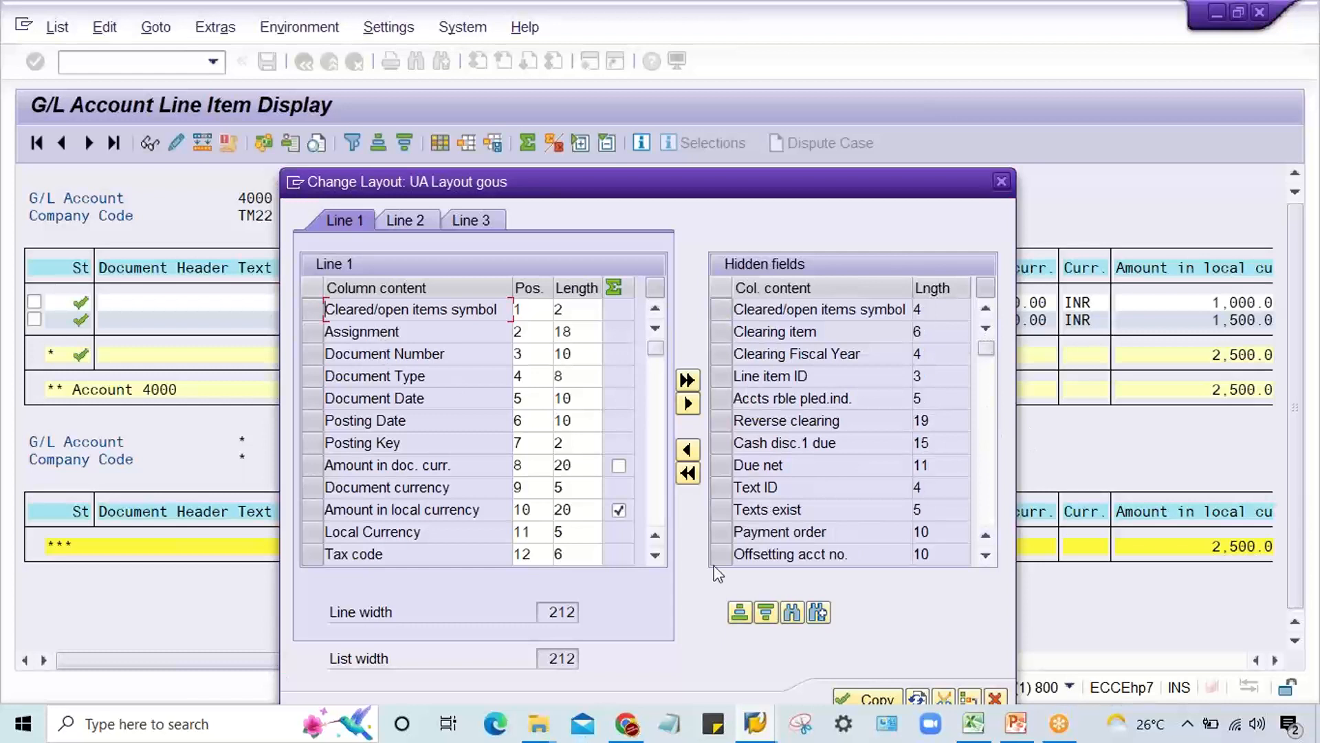
click(852, 693)
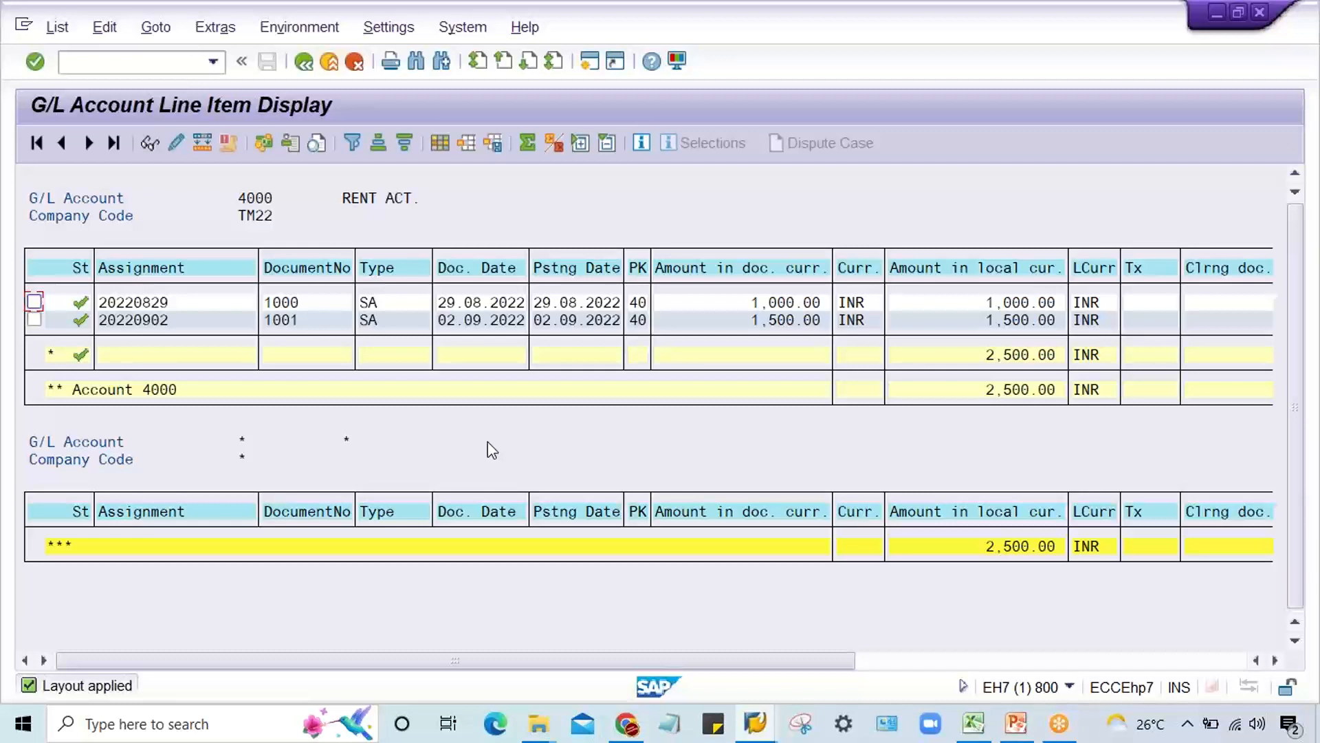
Step: Return to the selection screen and display the open line items of G/L account 1000 in company code TM22
click(303, 64)
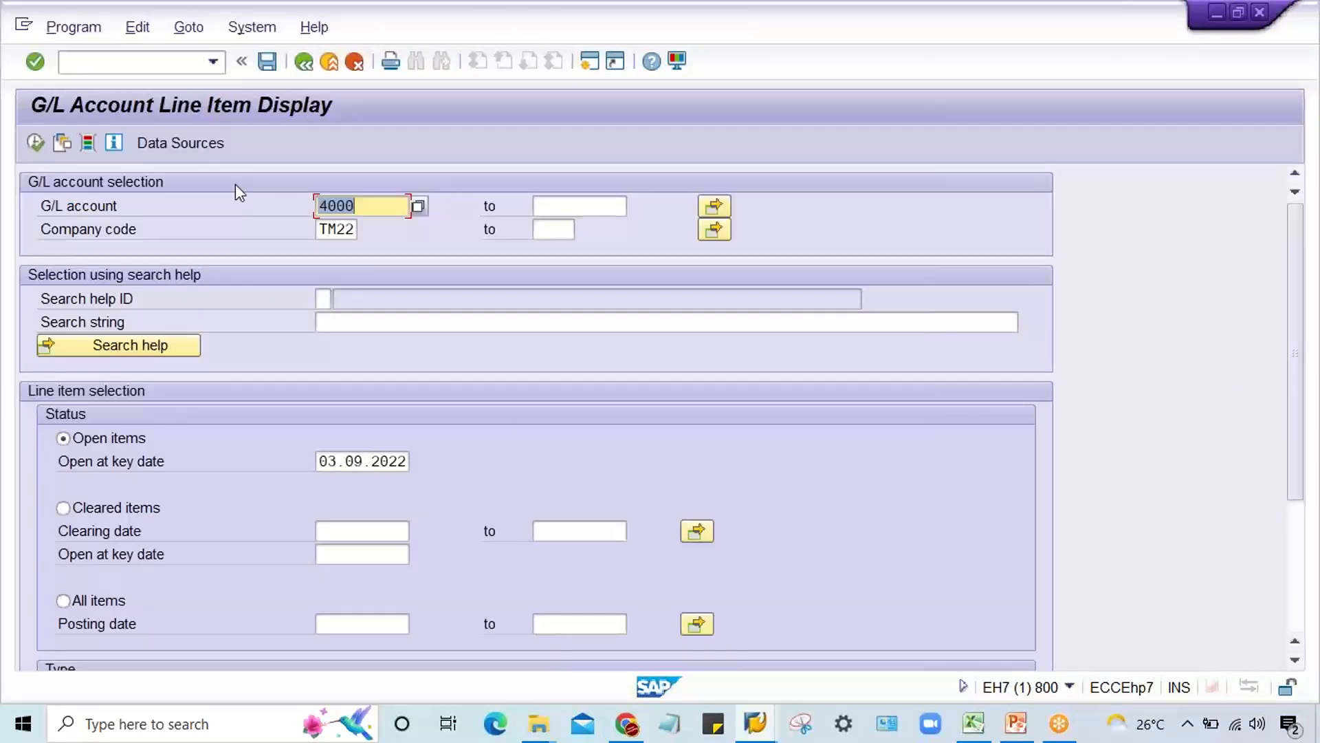
text(1000)
click(35, 142)
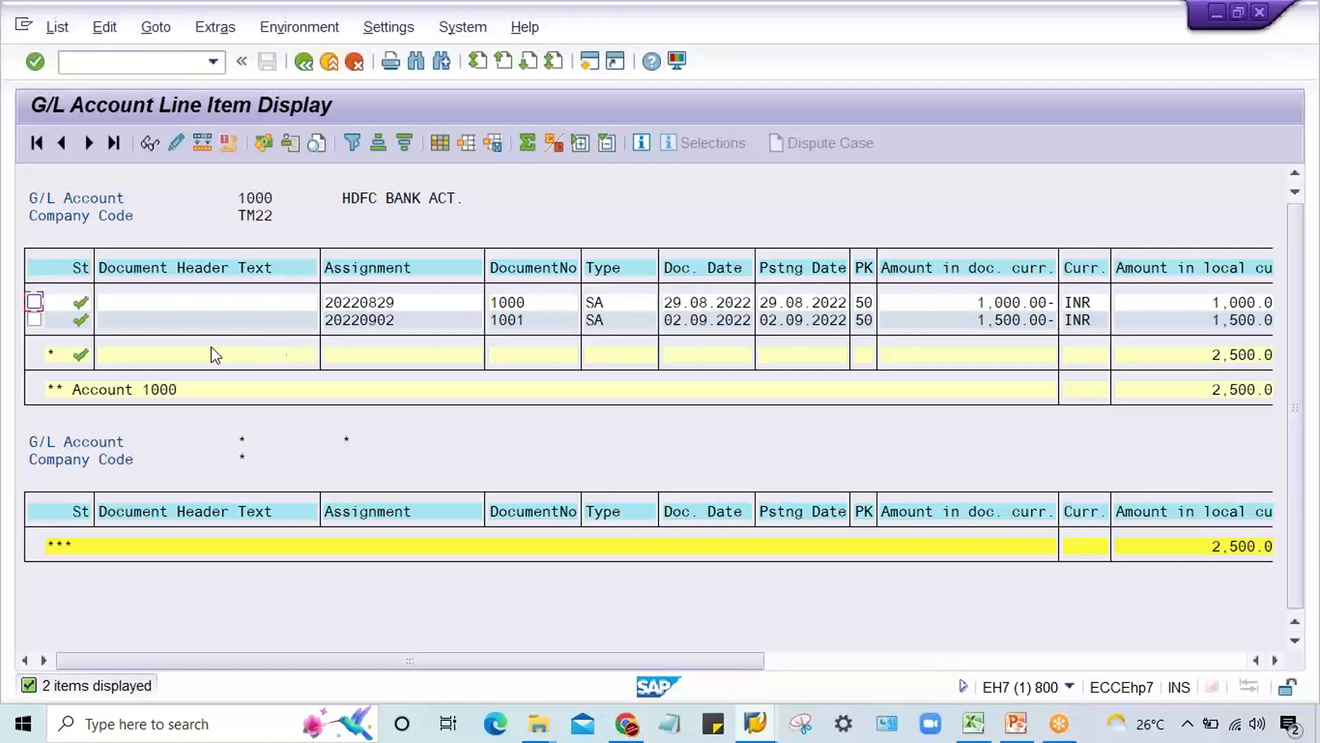
Step: Remove Document Header Text from the displayed columns of the HDFC bank account's line item list and apply the layout
click(767, 23)
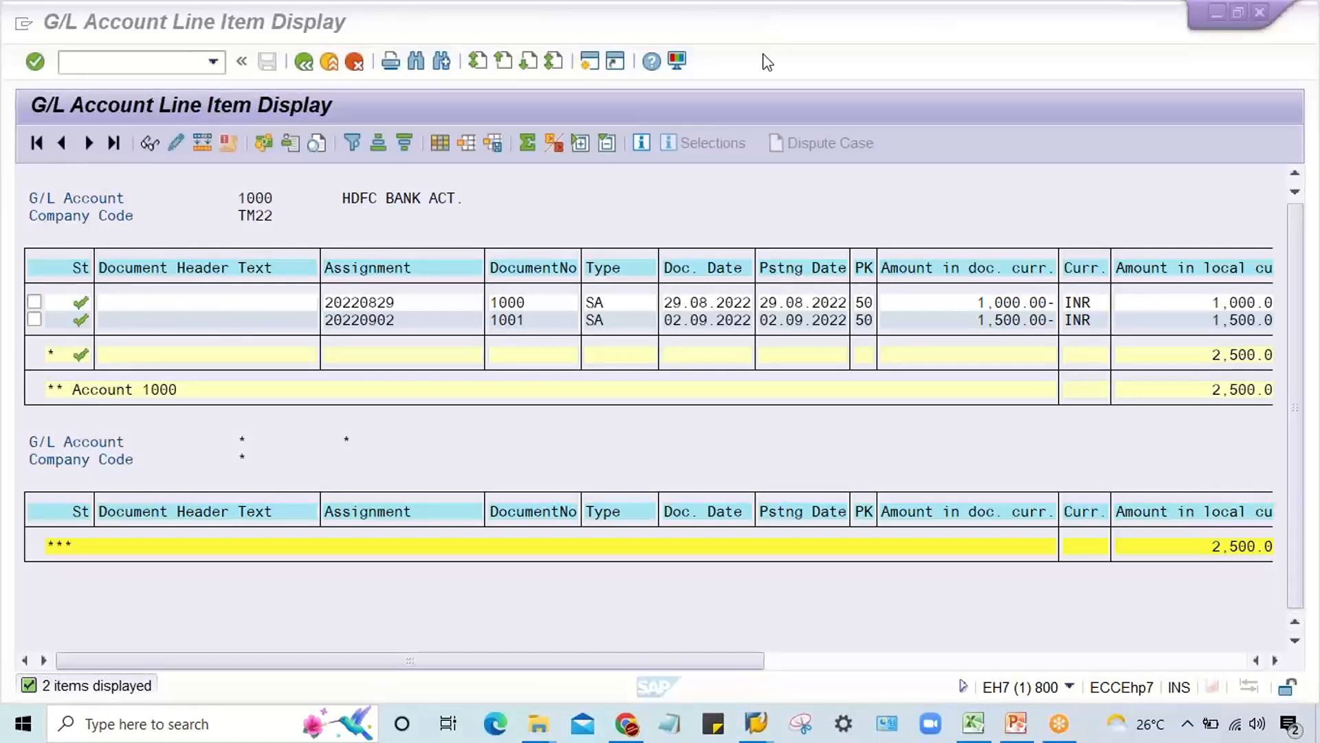
click(538, 216)
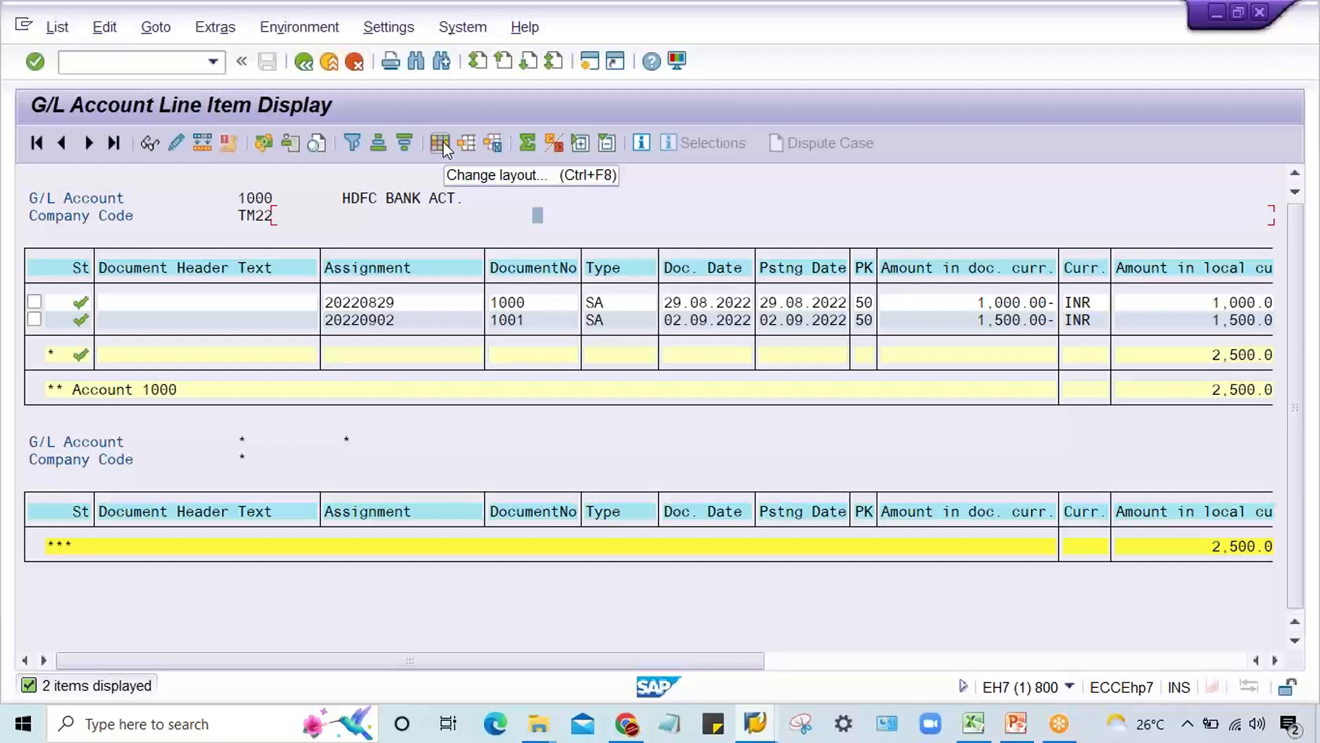
click(442, 142)
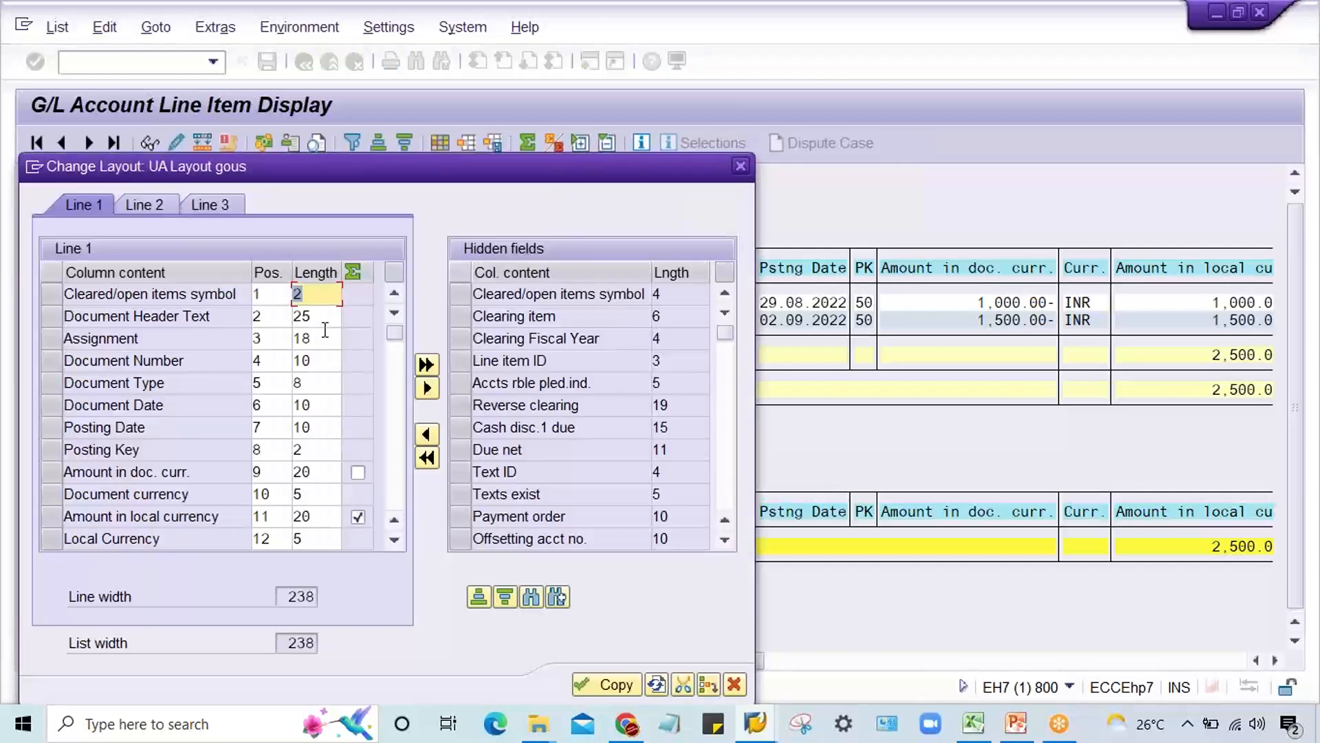
click(59, 316)
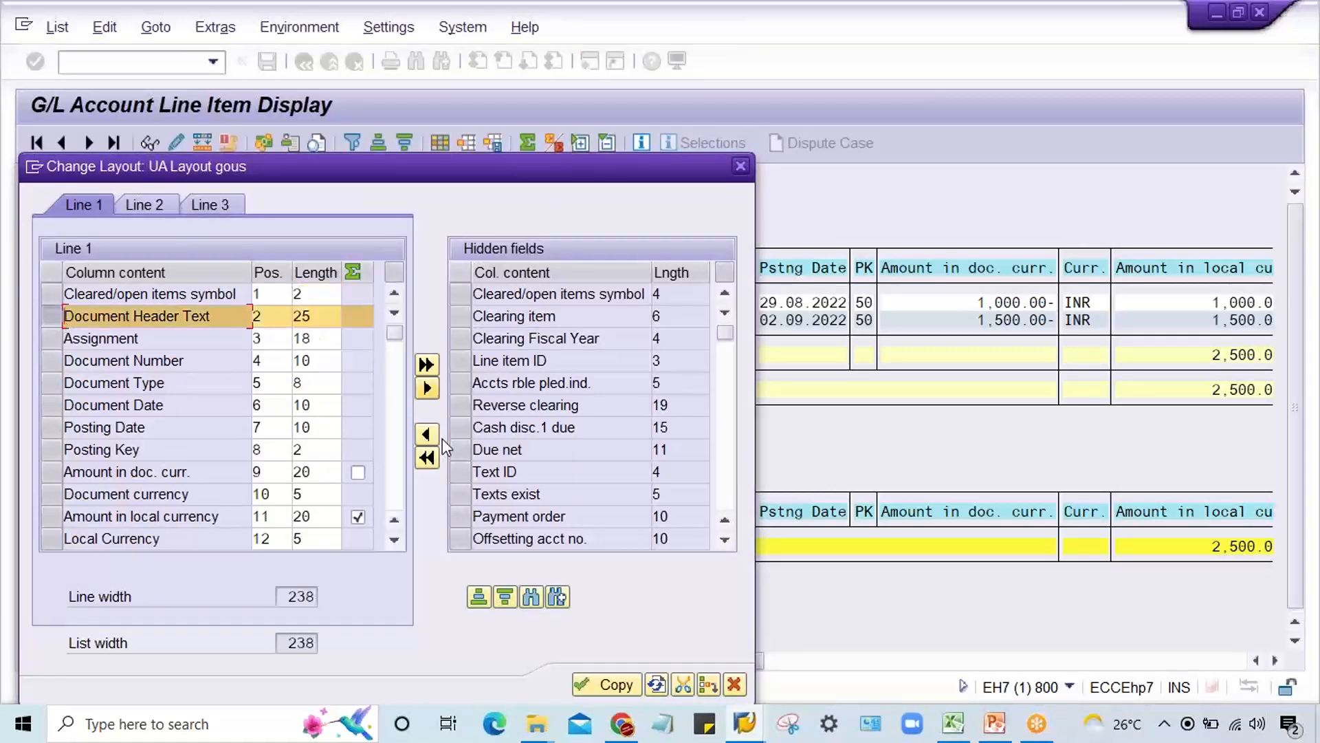
click(427, 389)
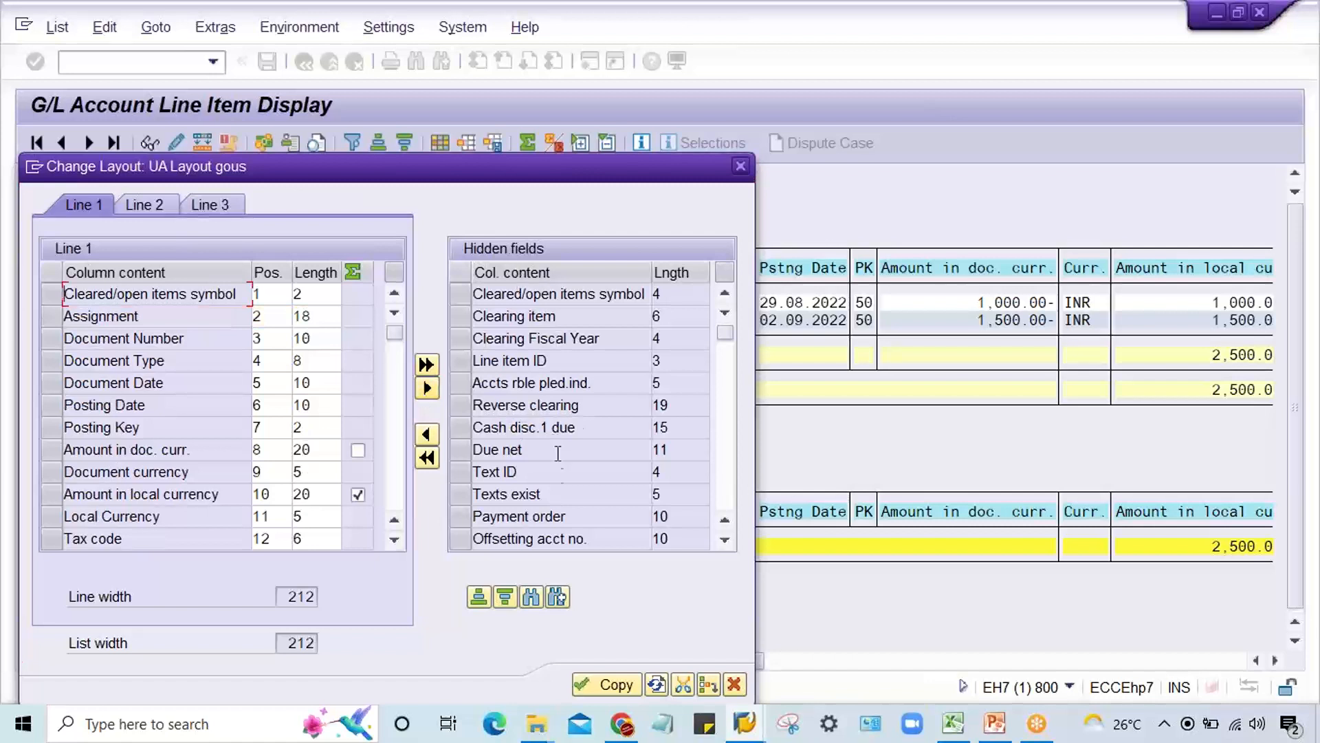
click(600, 683)
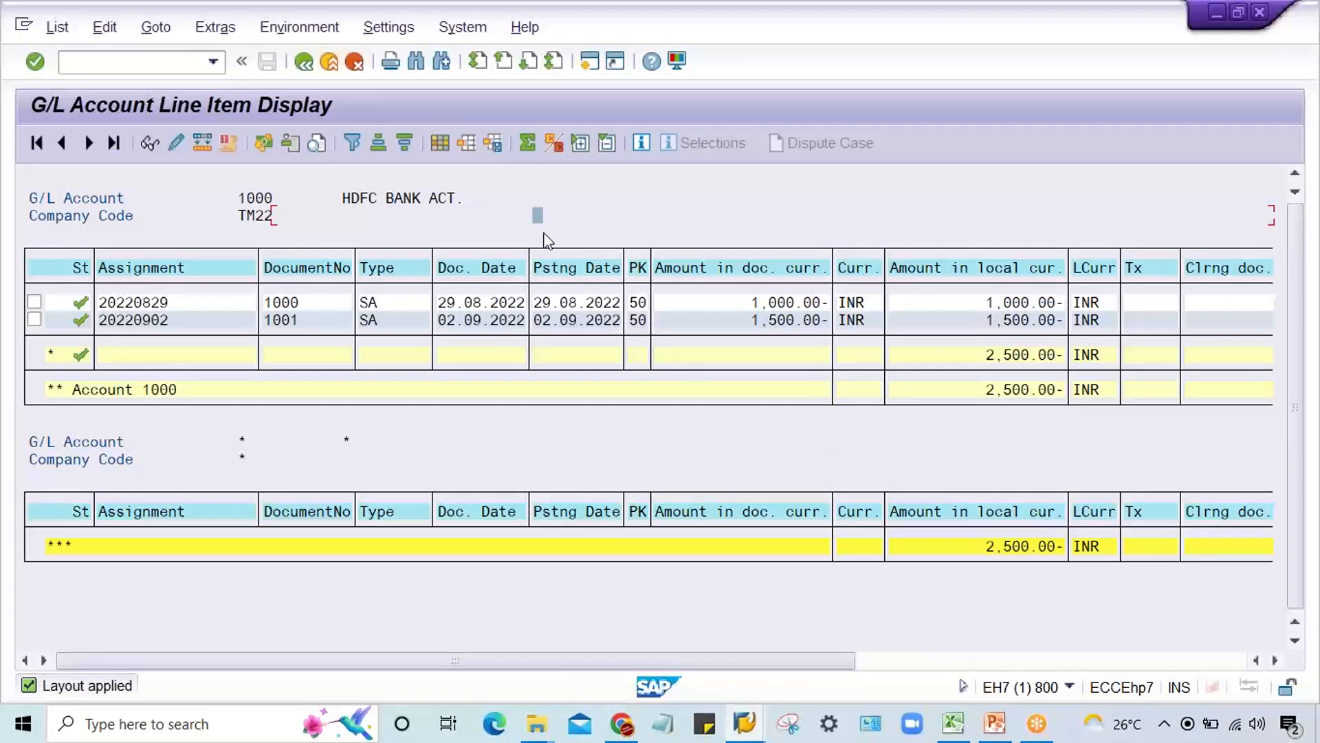
Step: Save the current list layout as /KUMAR with the description KUMAR CONSULTING, keeping it available to all users
click(493, 148)
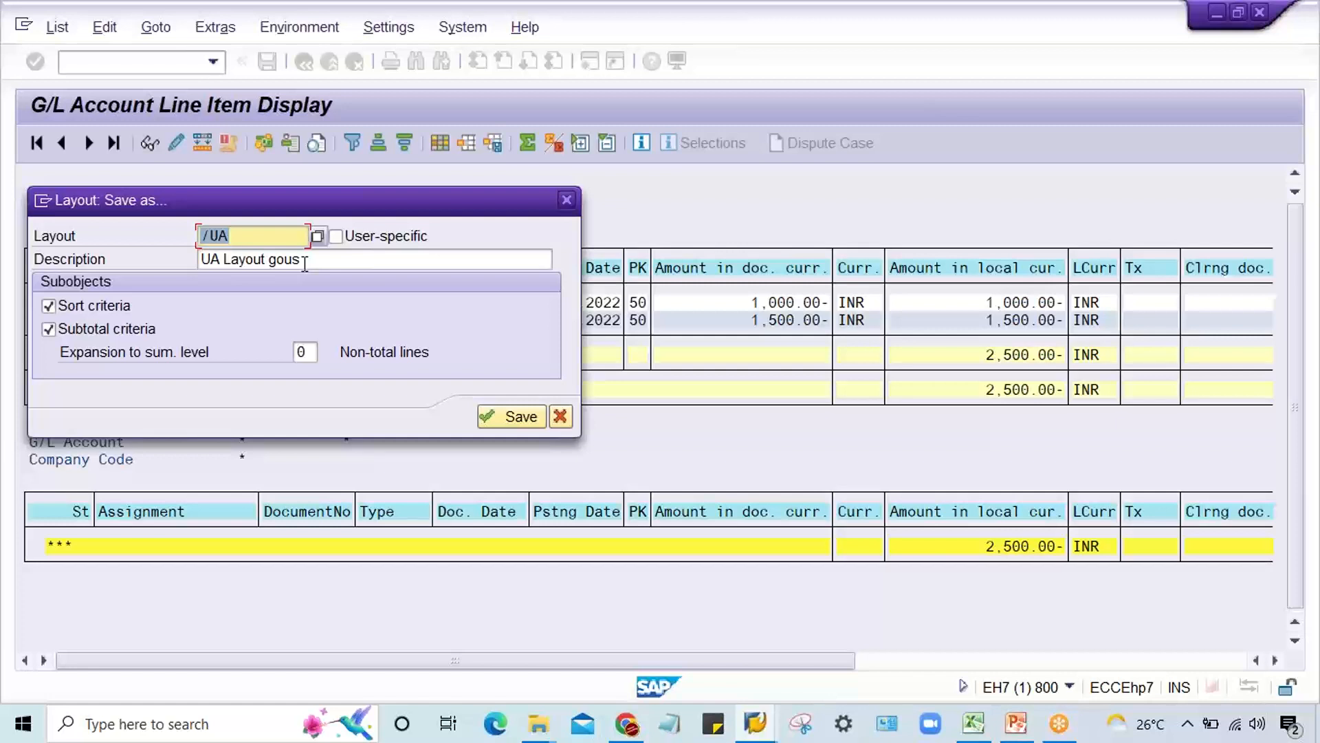
text(/)
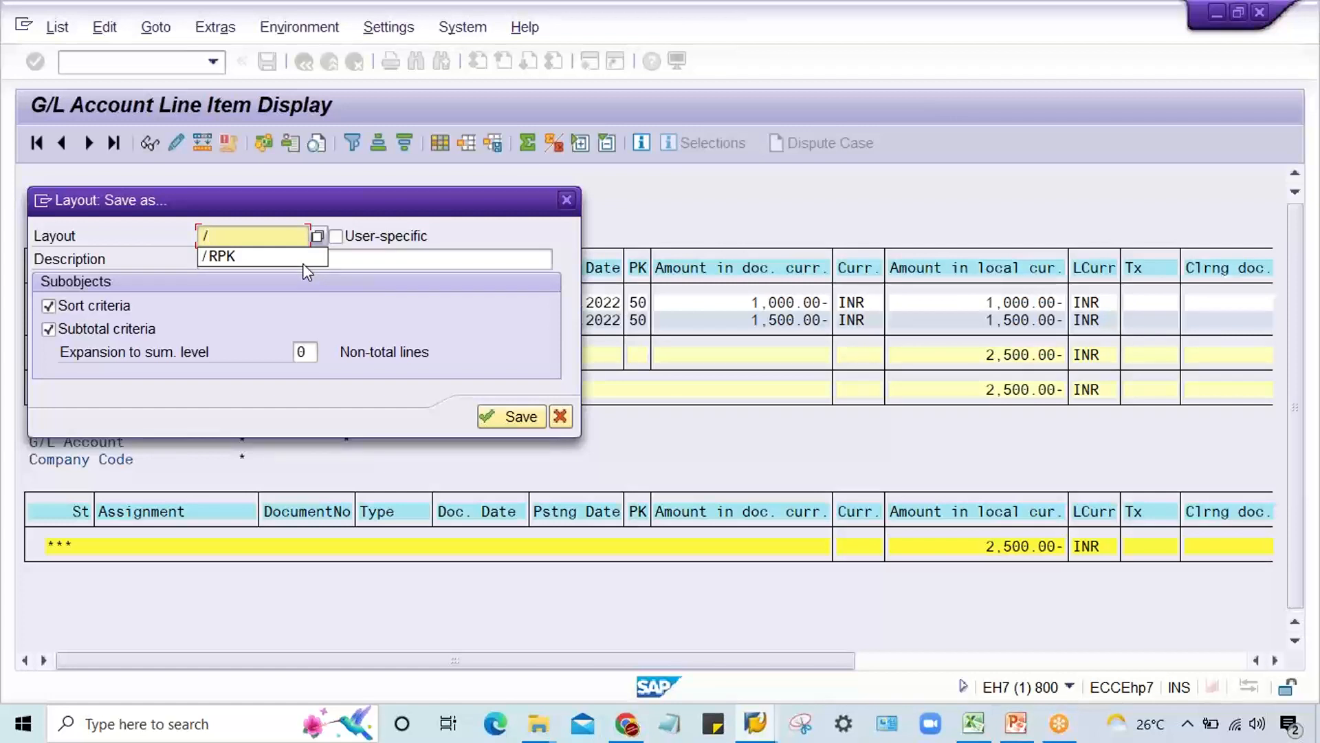
text(KUMAR)
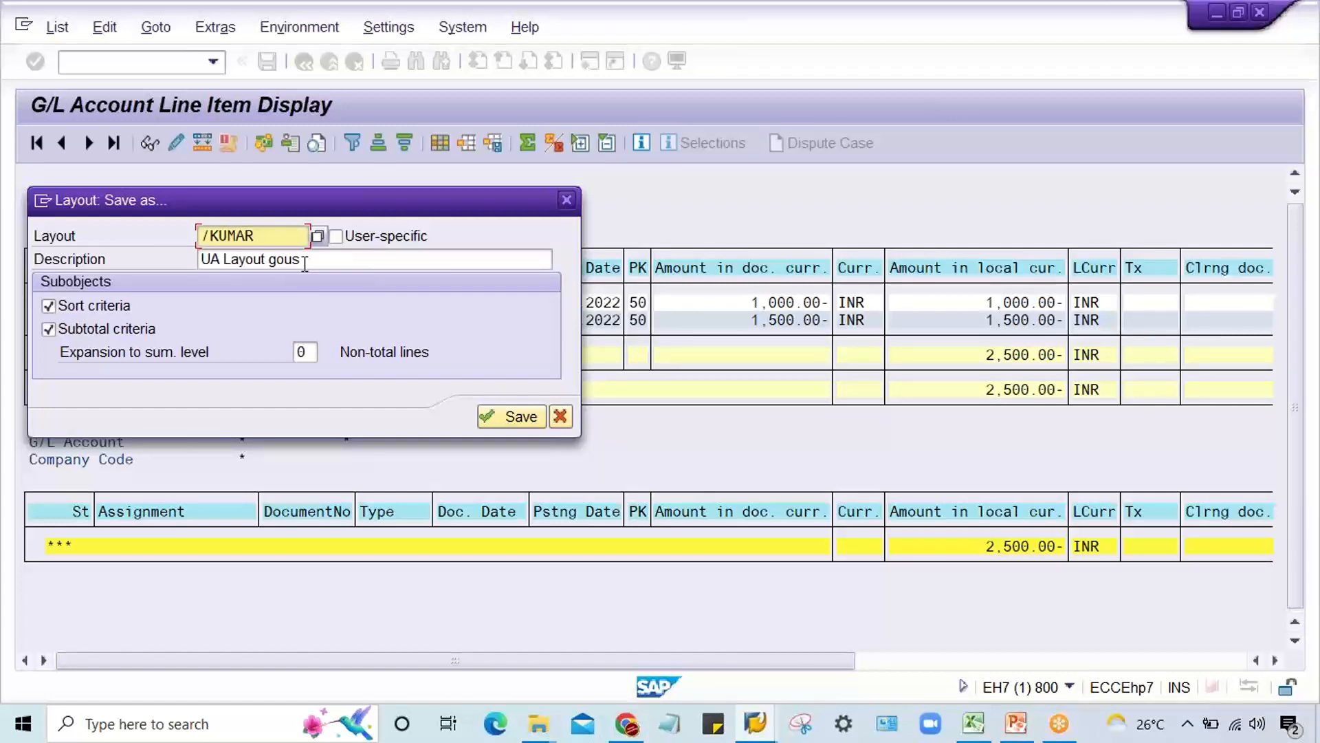
key(Tab)
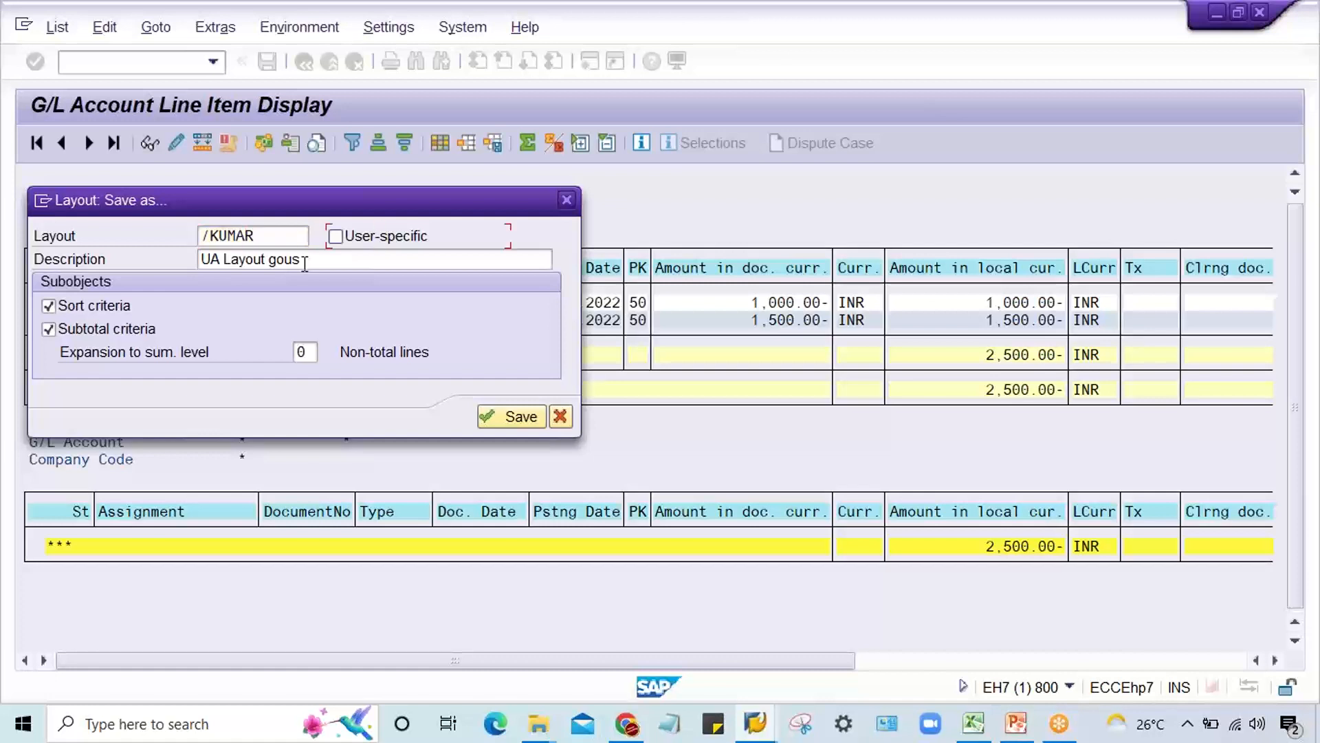
key(Tab)
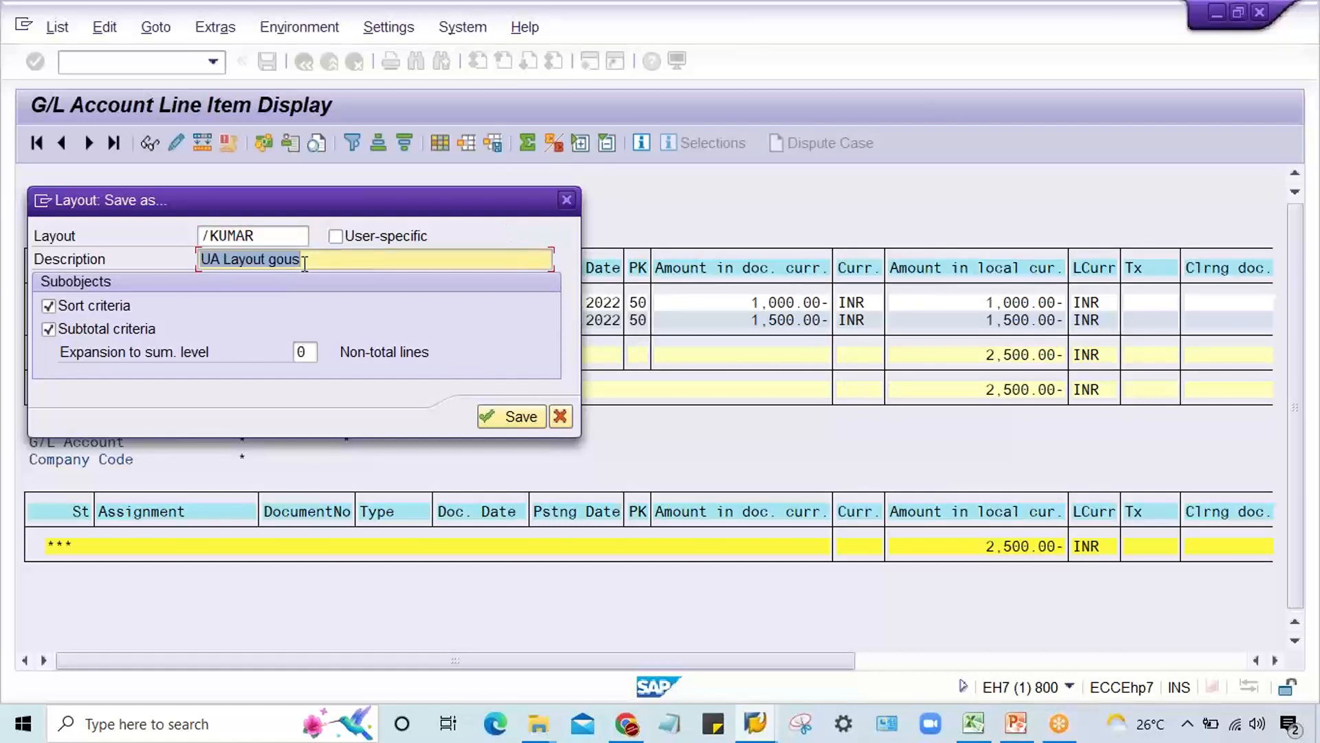
text(KU)
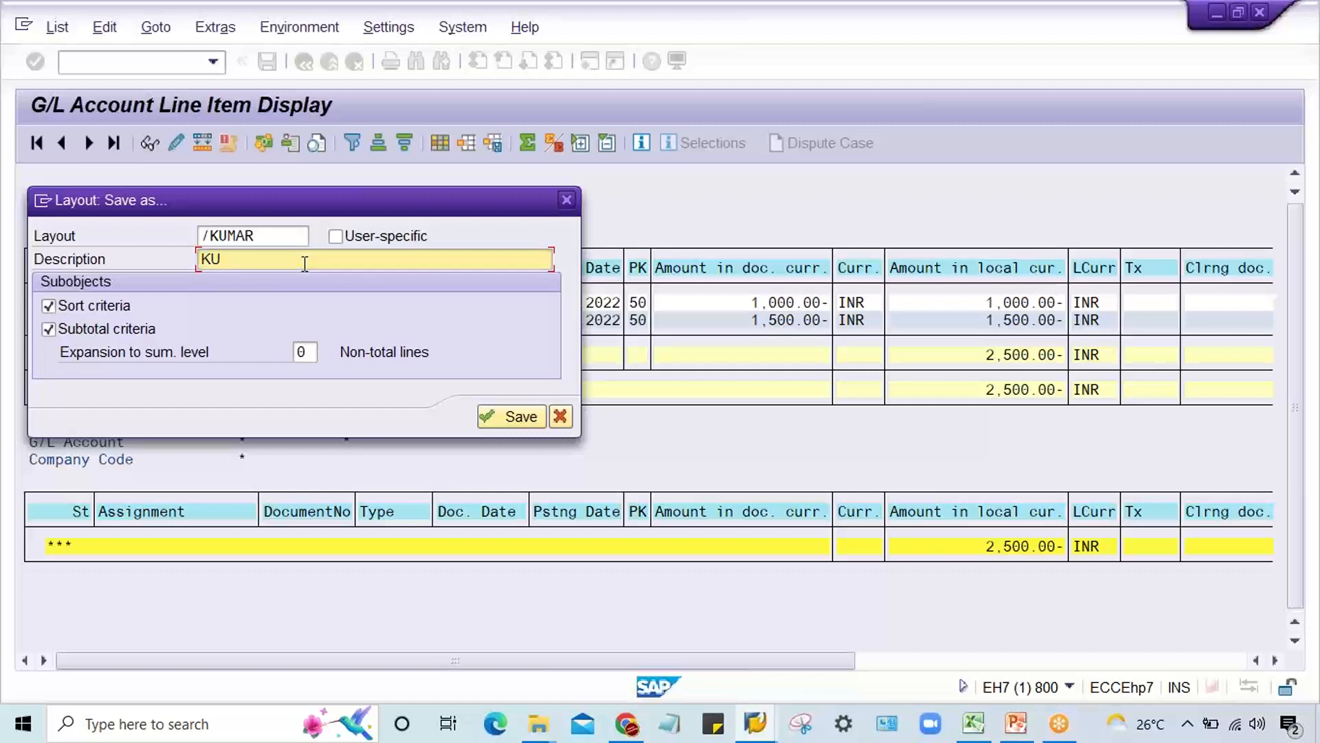
text(MAR CONSULTING)
click(512, 416)
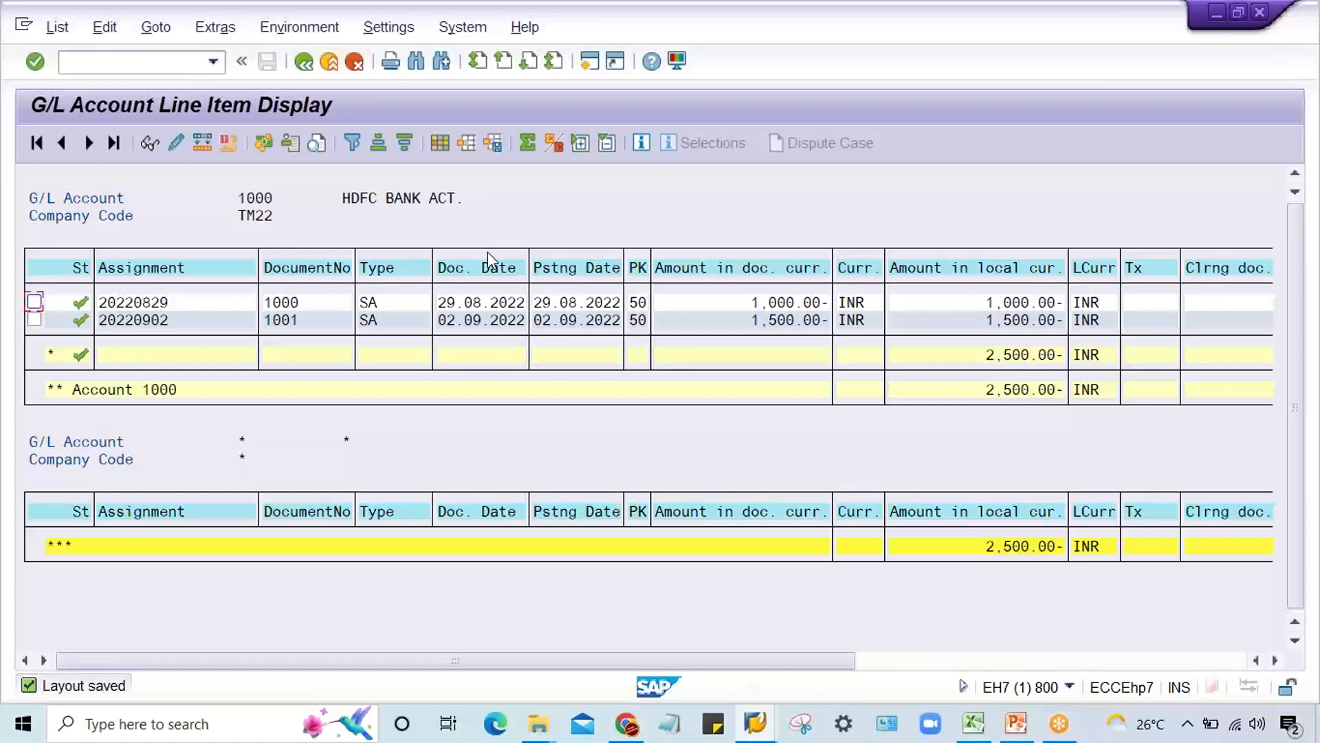
Step: Rerun the line item display for G/L account 1000 and check the list of selectable layouts
click(301, 63)
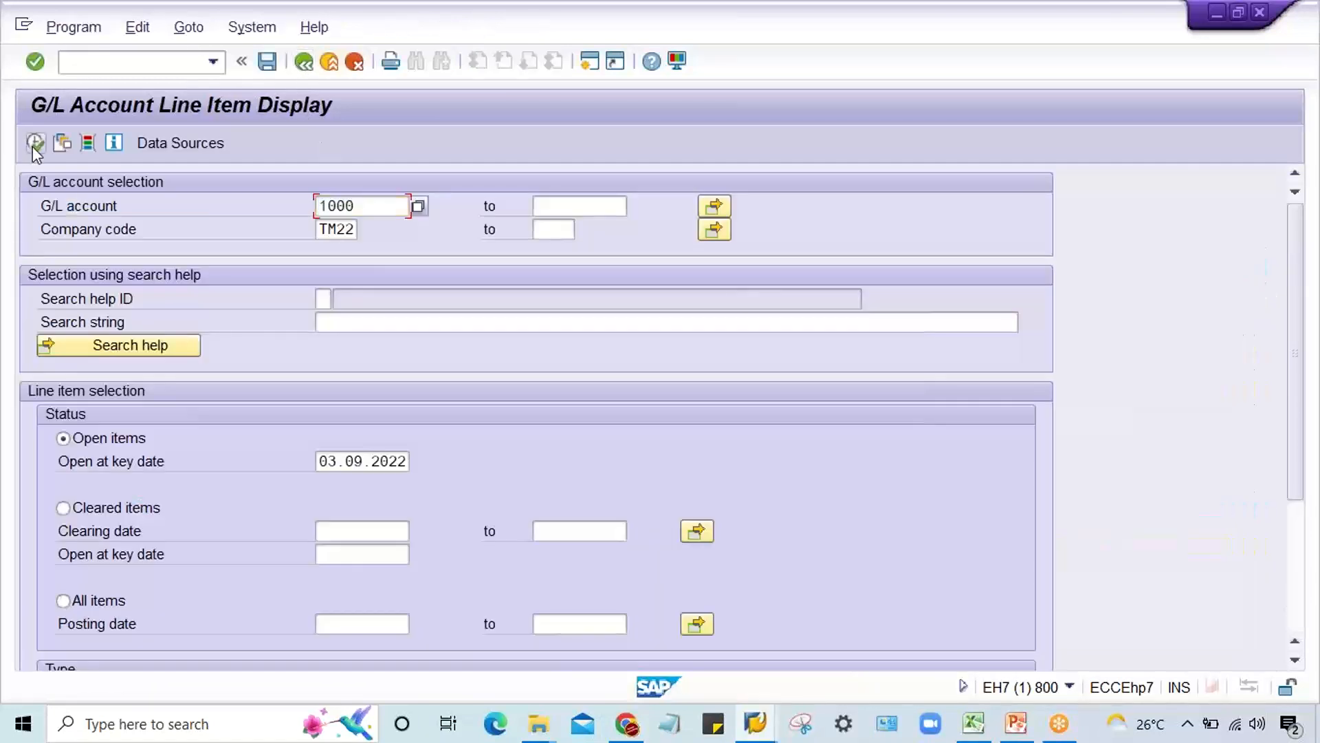
click(32, 146)
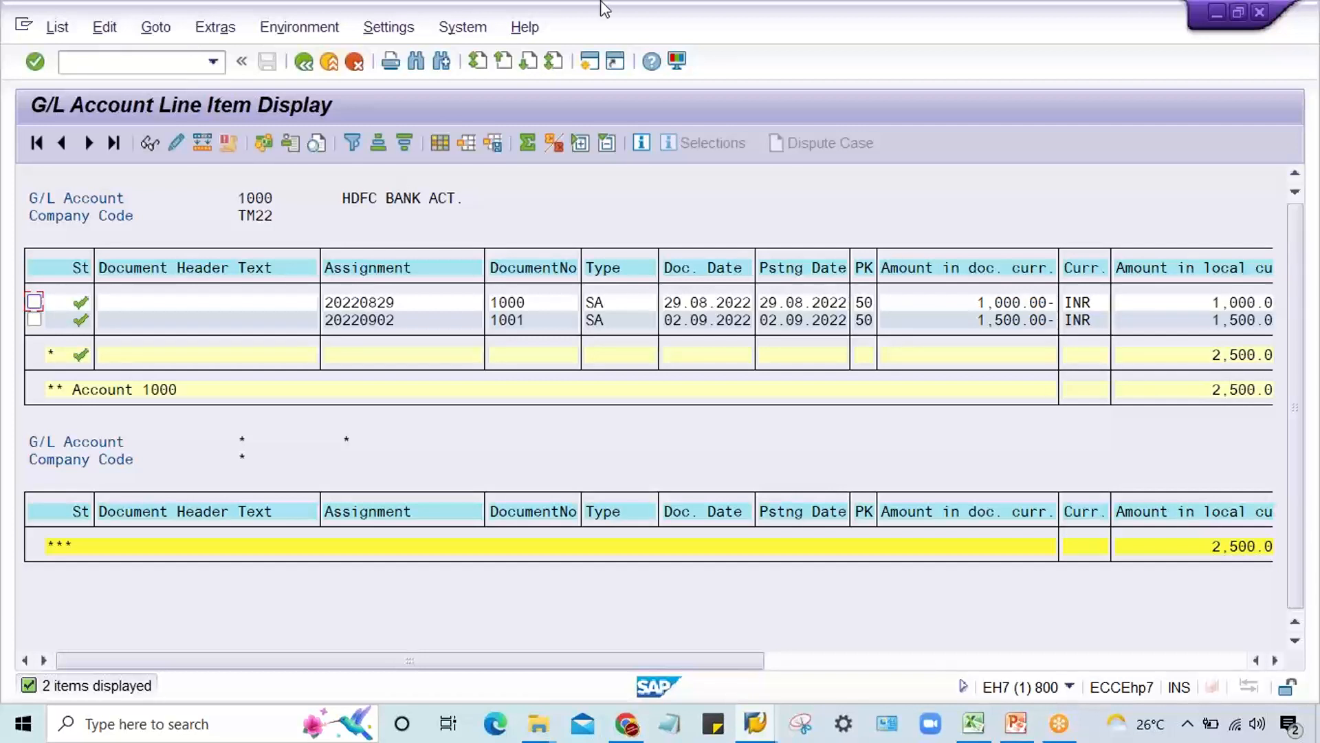
click(468, 146)
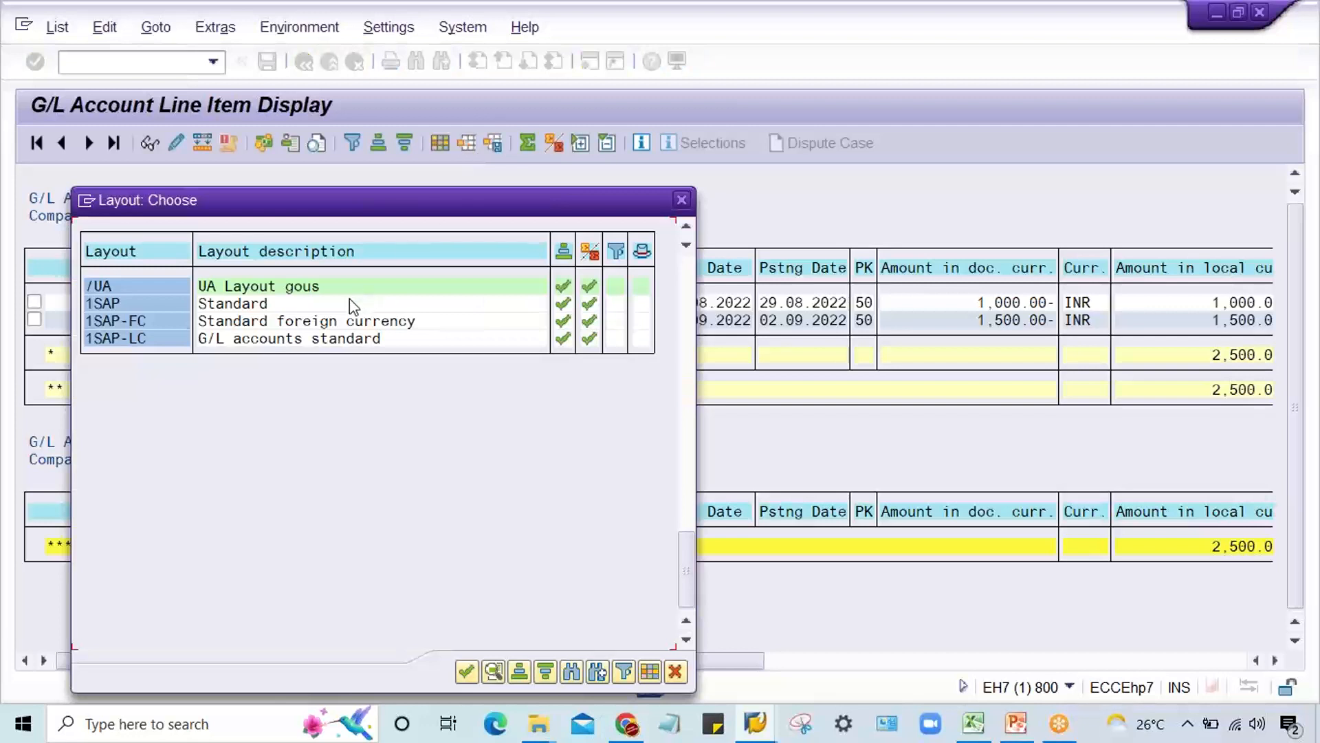
click(682, 200)
Step: Set /KUMAR as the default layout in layout administration and save the layouts
click(401, 29)
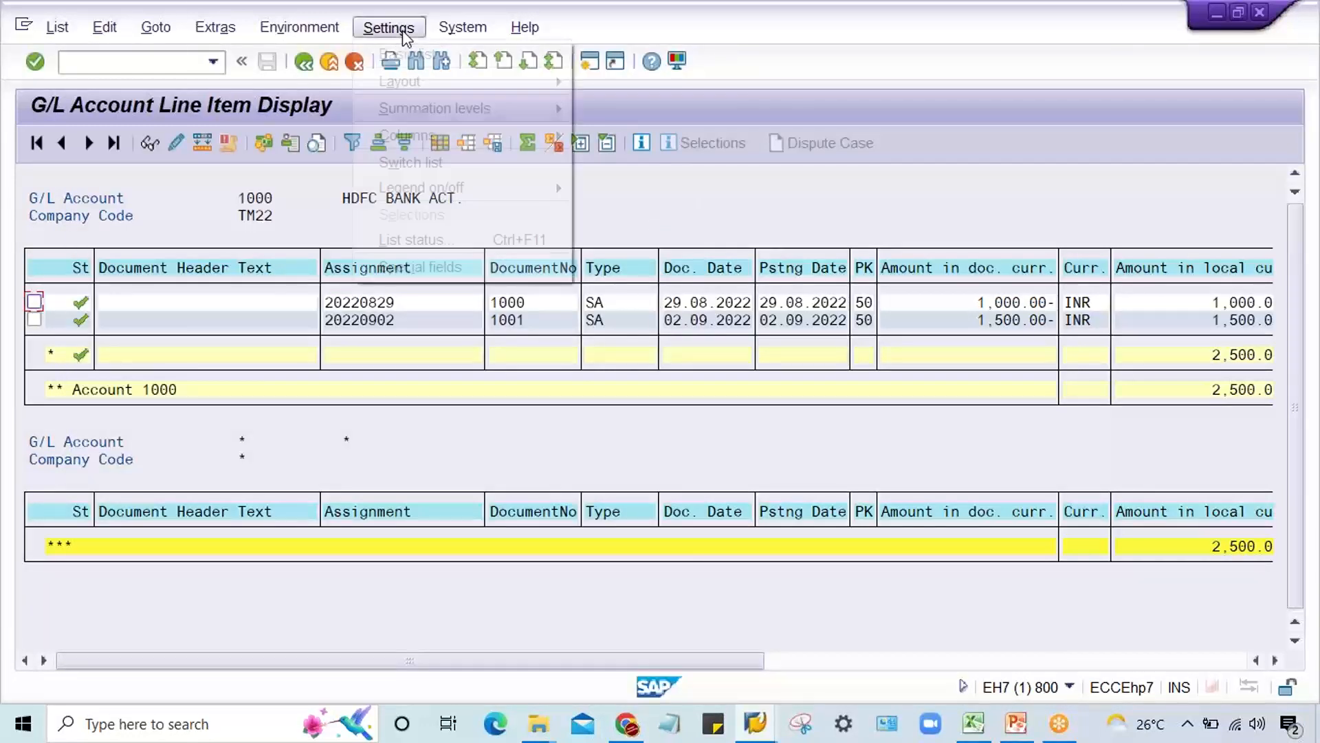
mouse_move(419, 82)
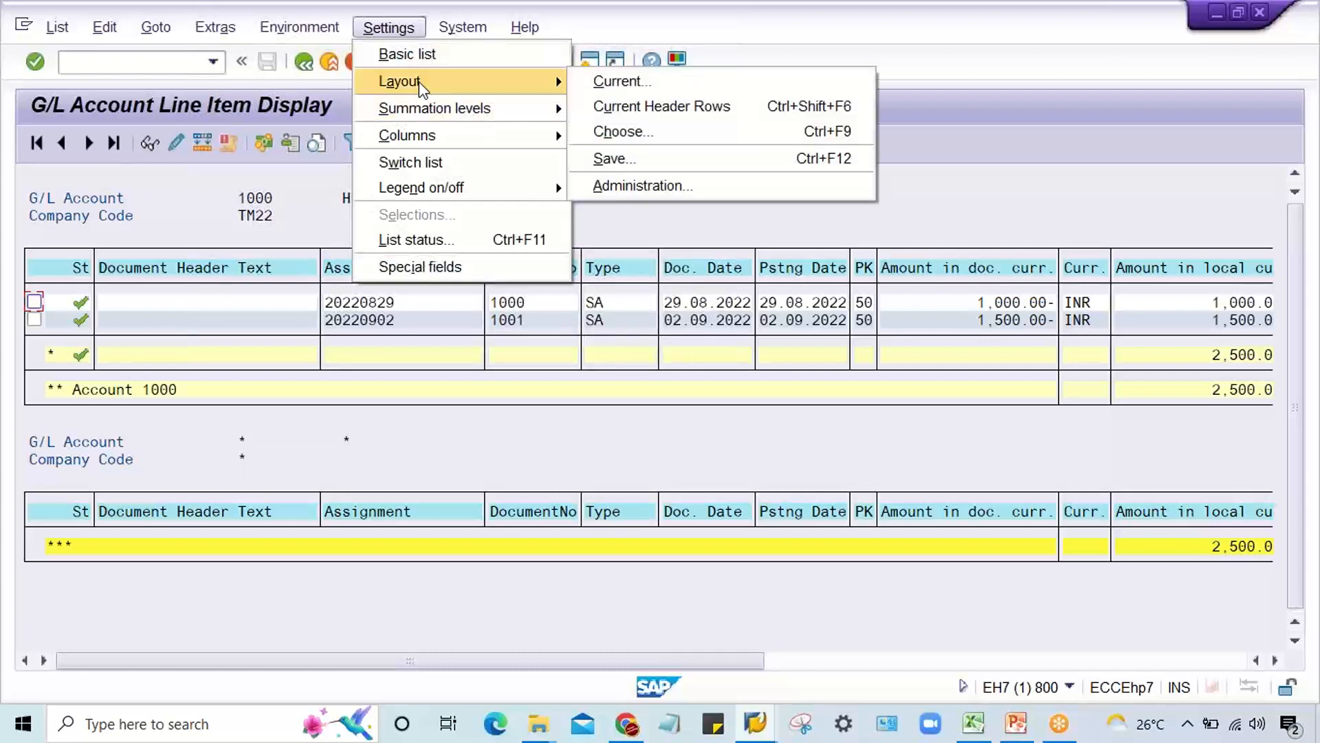
click(630, 187)
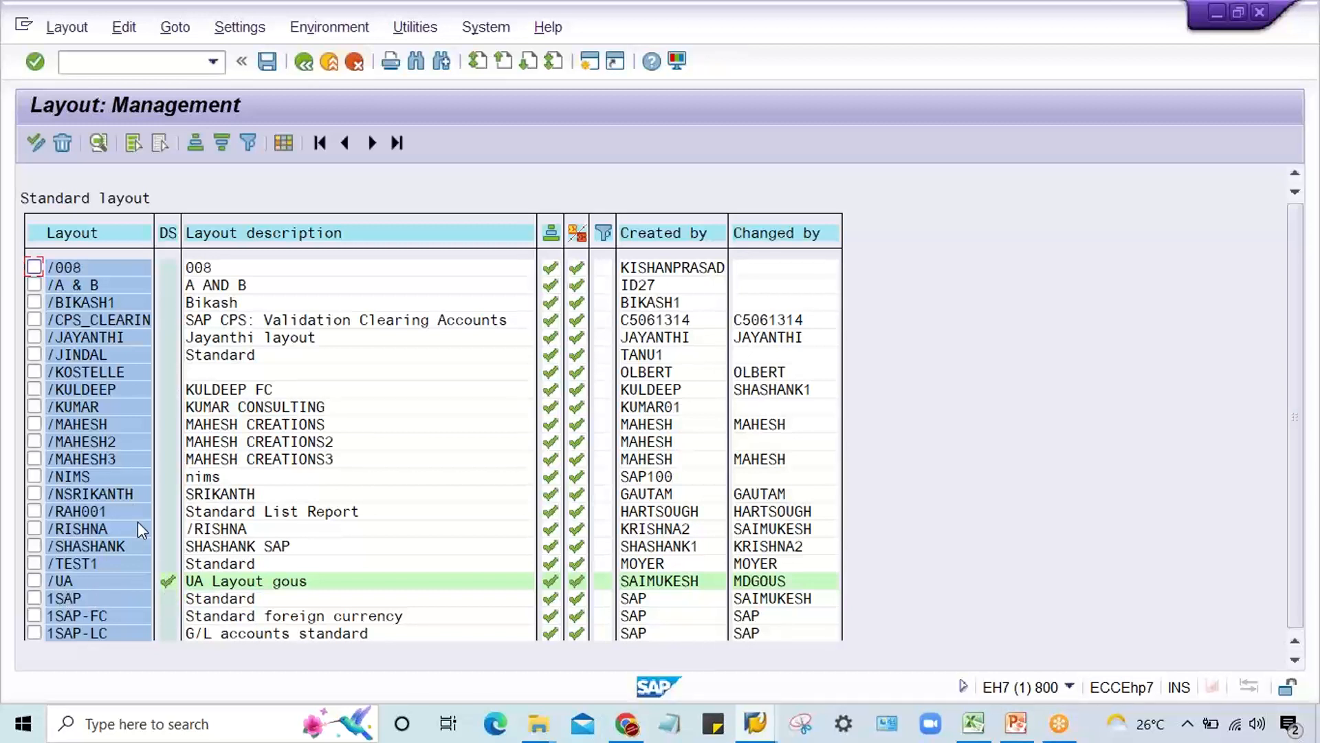
click(170, 413)
click(268, 62)
Step: Return to the selection screen and redisplay the open items of G/L account 1000 with the default layout
click(303, 62)
click(303, 62)
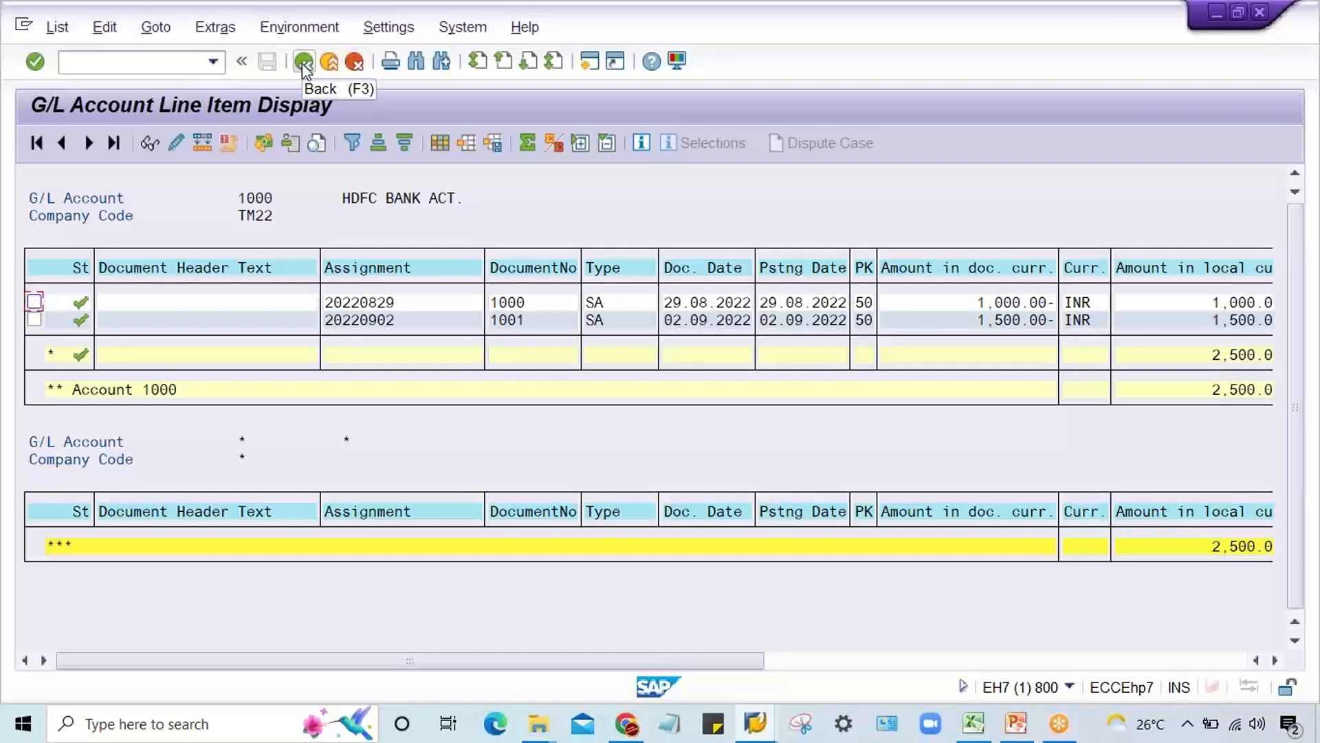
click(303, 62)
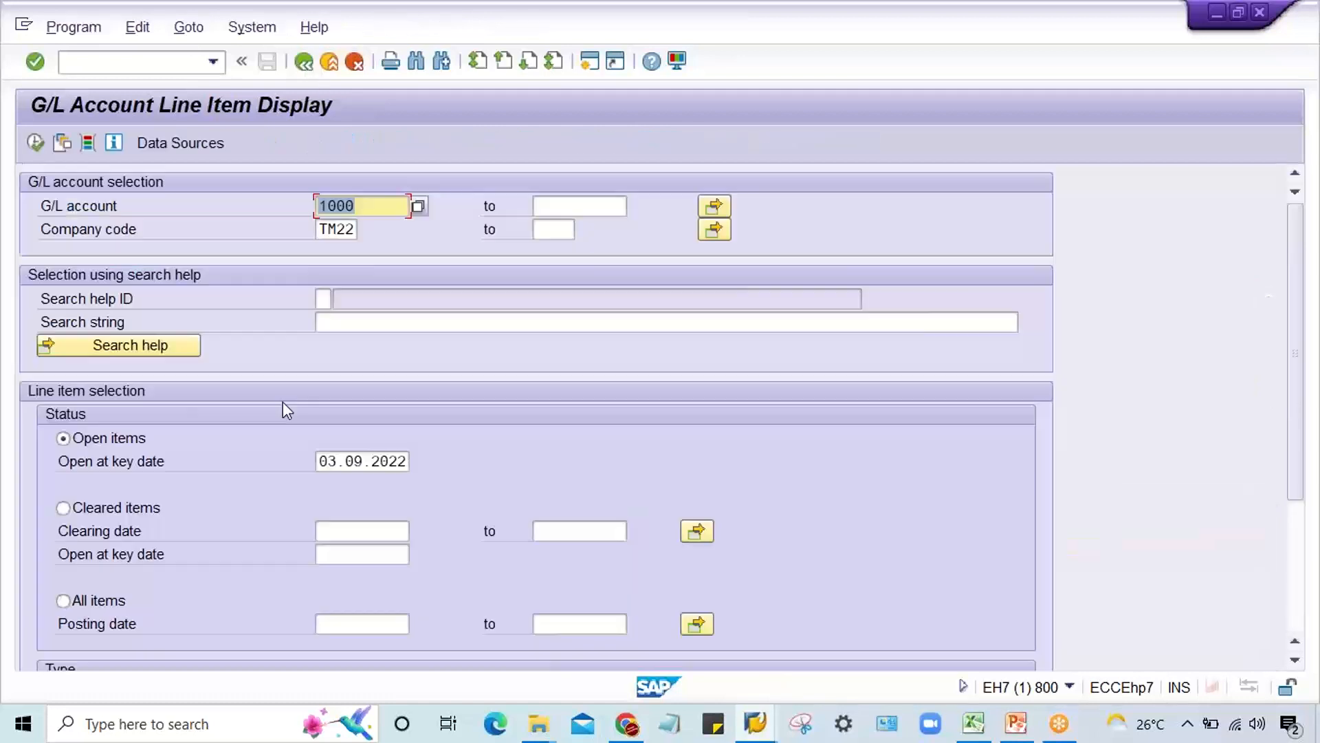
click(40, 141)
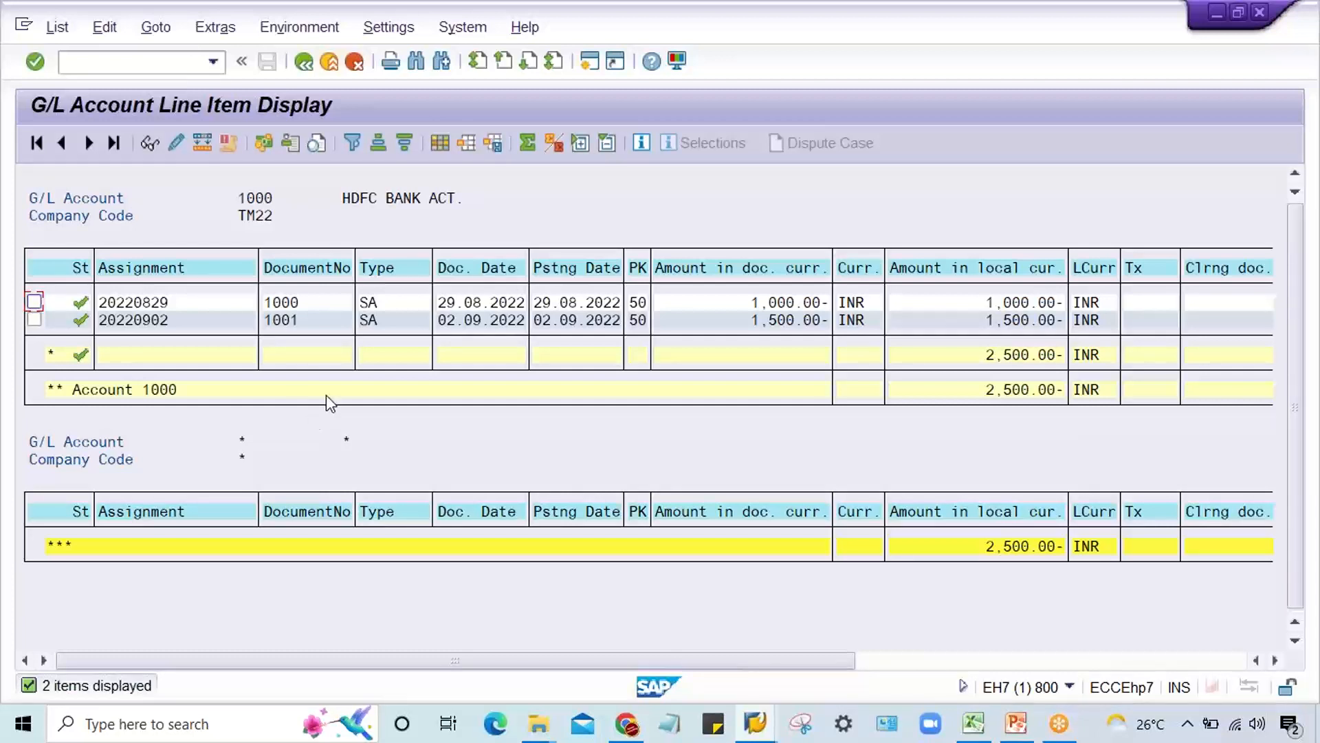
Step: Open layout administration from the line item list to review the default layout setting
click(389, 27)
mouse_move(412, 81)
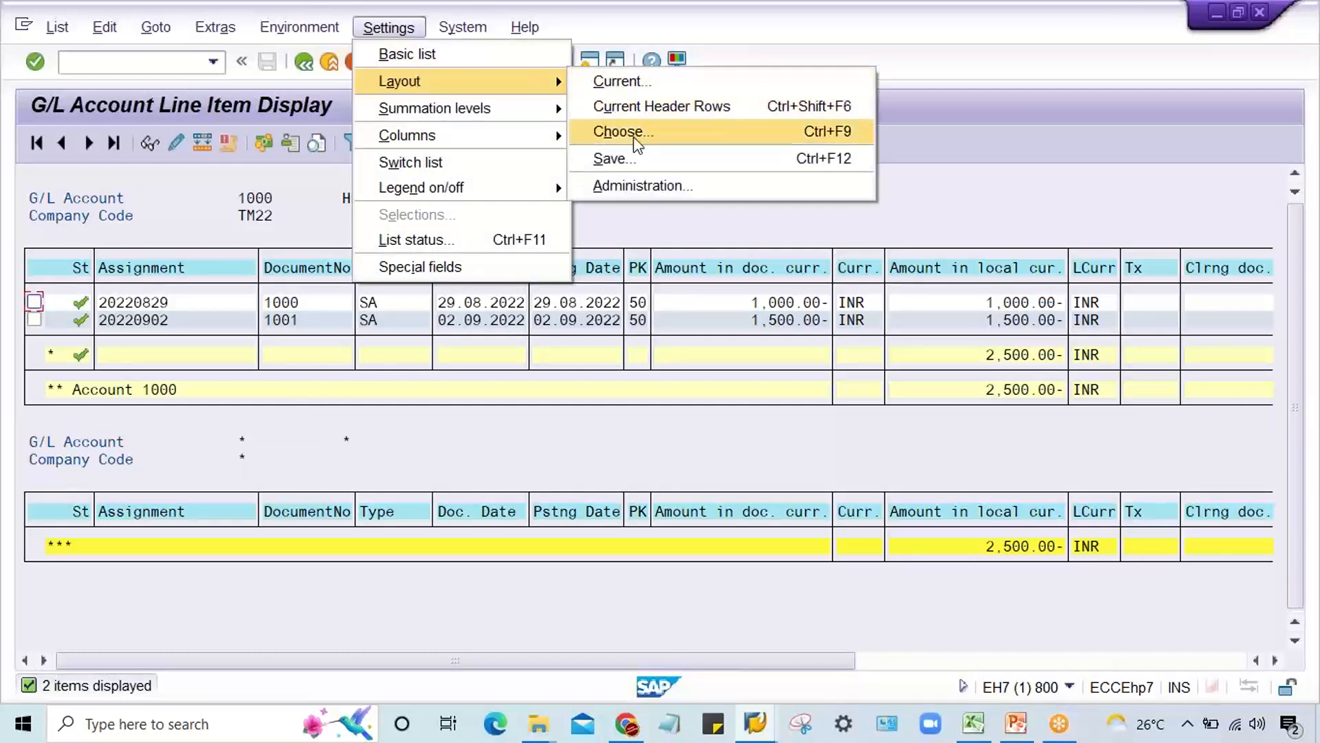
click(638, 187)
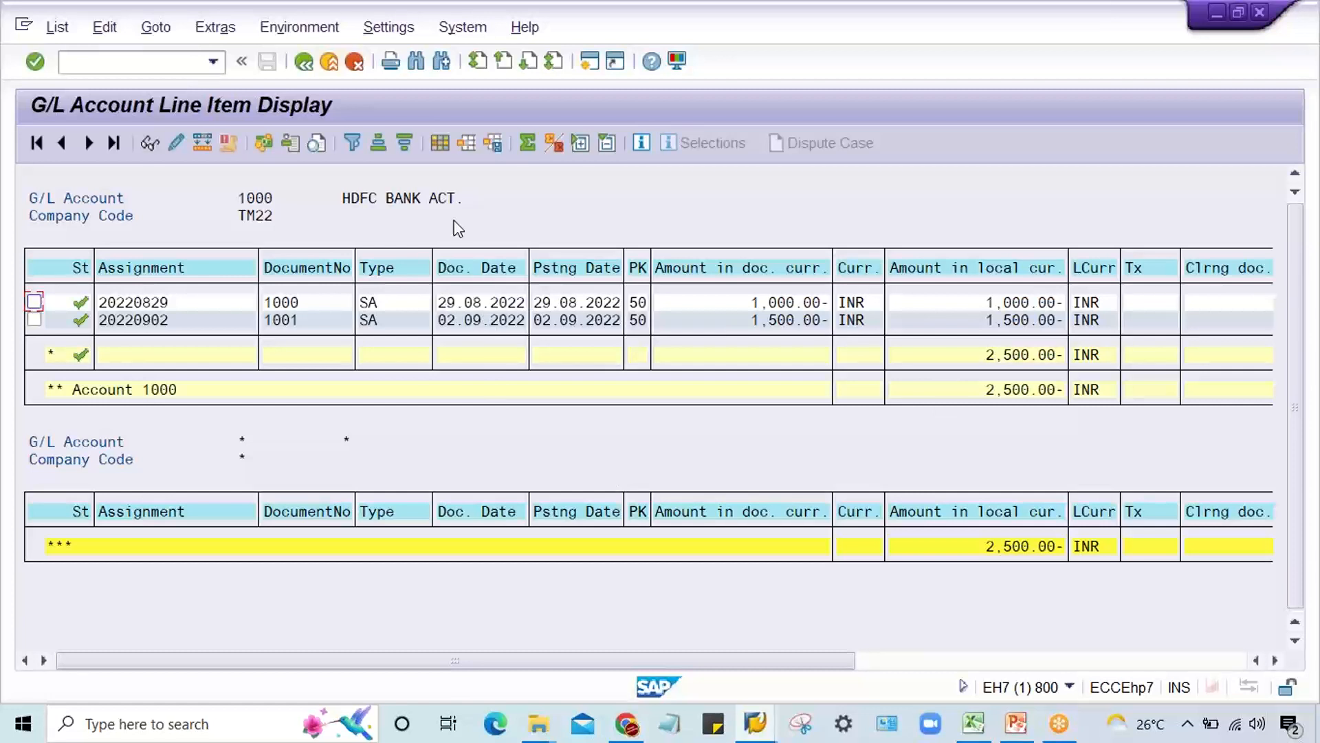
Step: Hide the Document Date column in the KUMAR CONSULTING layout and apply the change
click(439, 143)
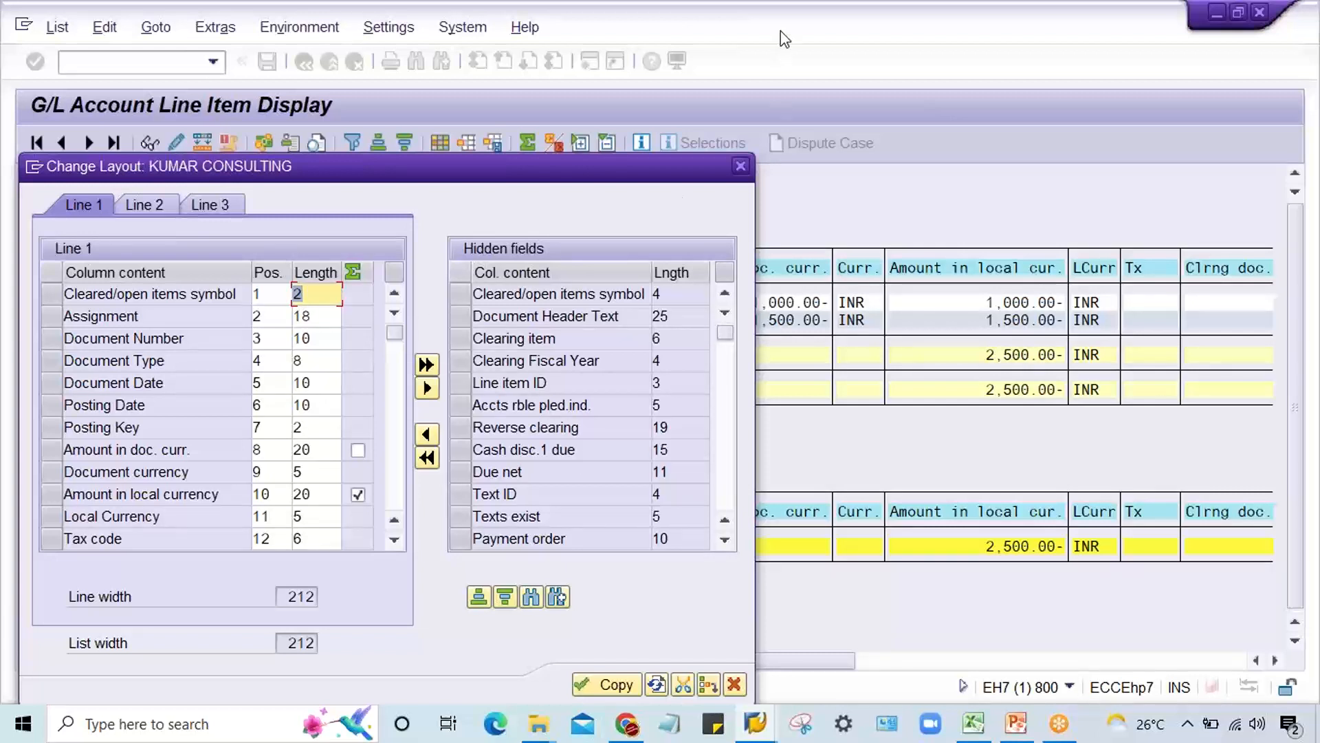
click(1040, 29)
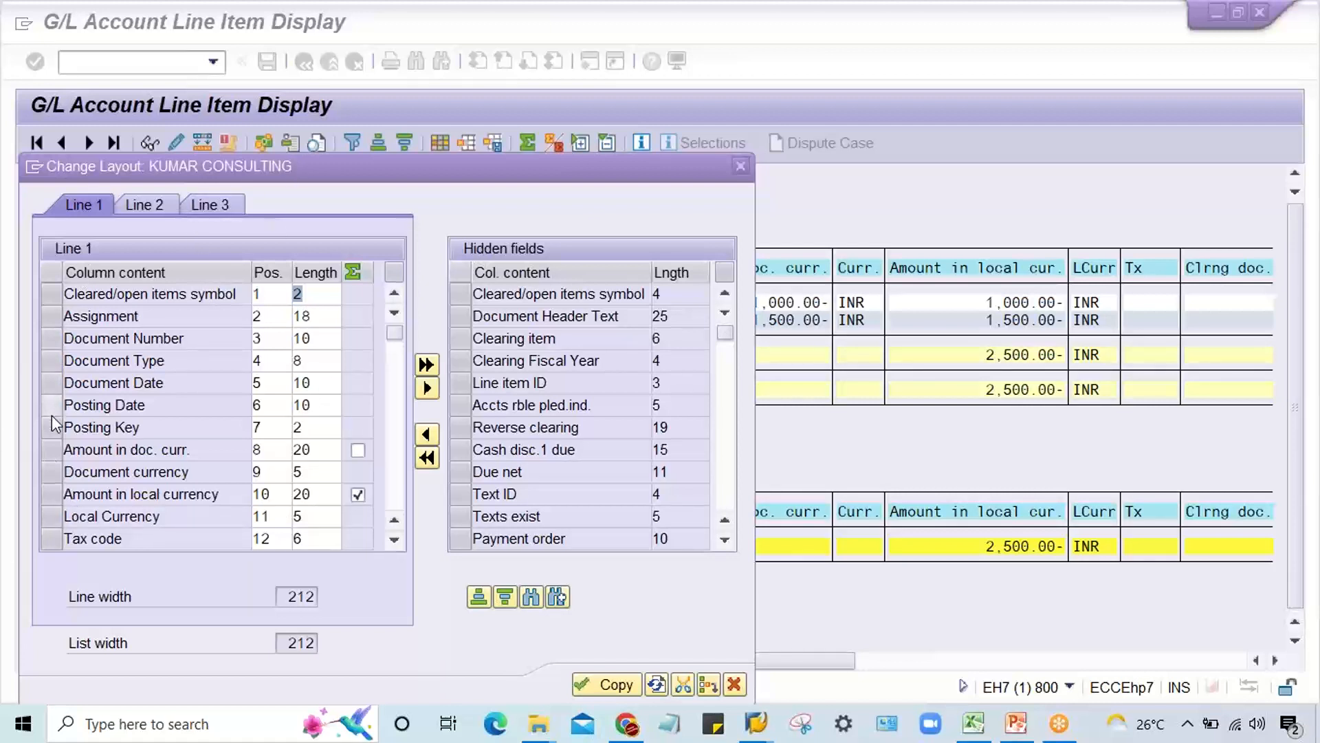
click(53, 382)
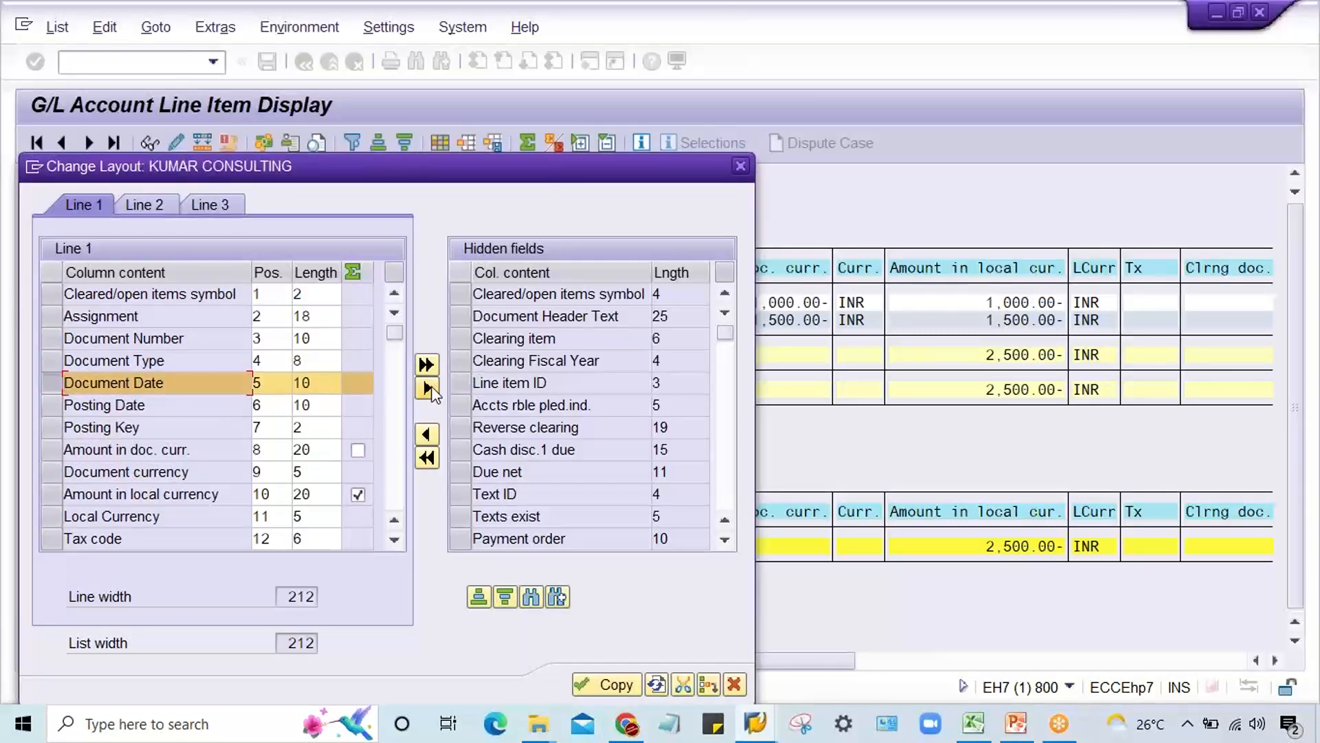
click(424, 433)
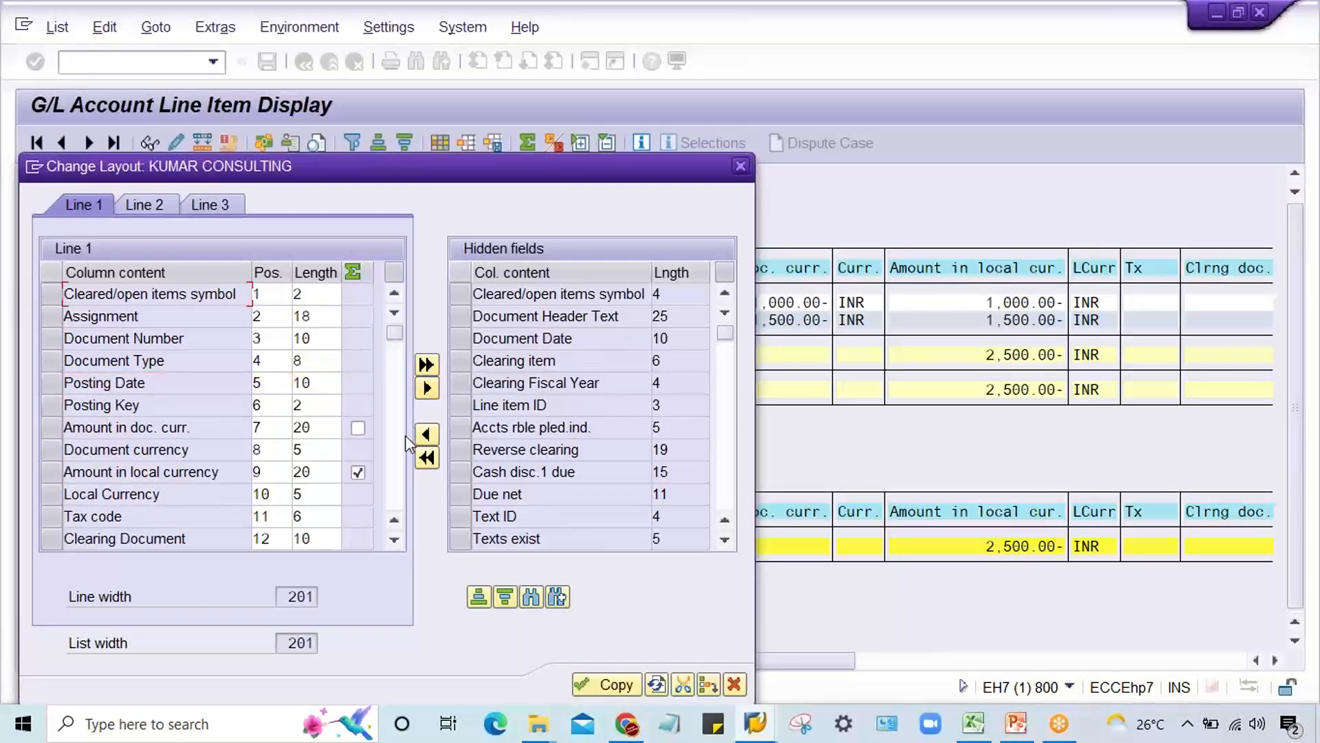
click(607, 688)
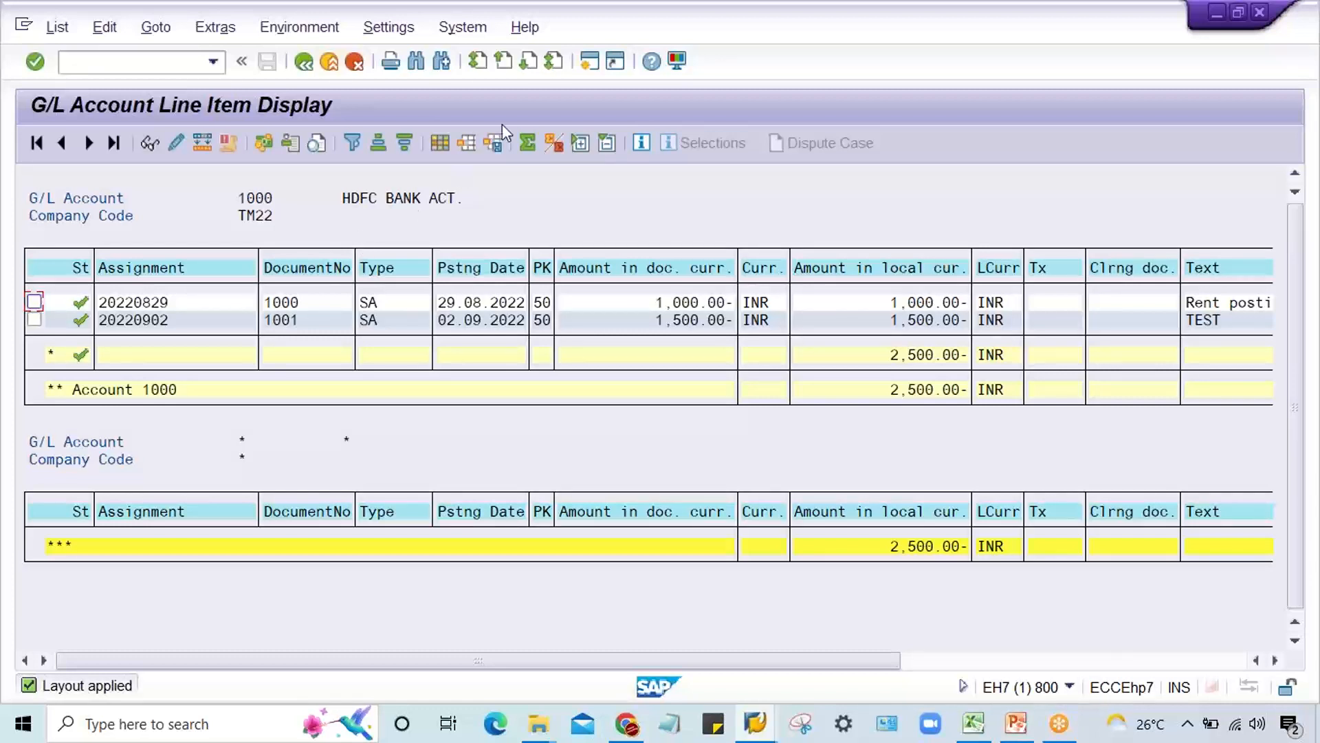
Step: Save the changed layout under the same name /KUMAR, overwriting the existing version
click(492, 145)
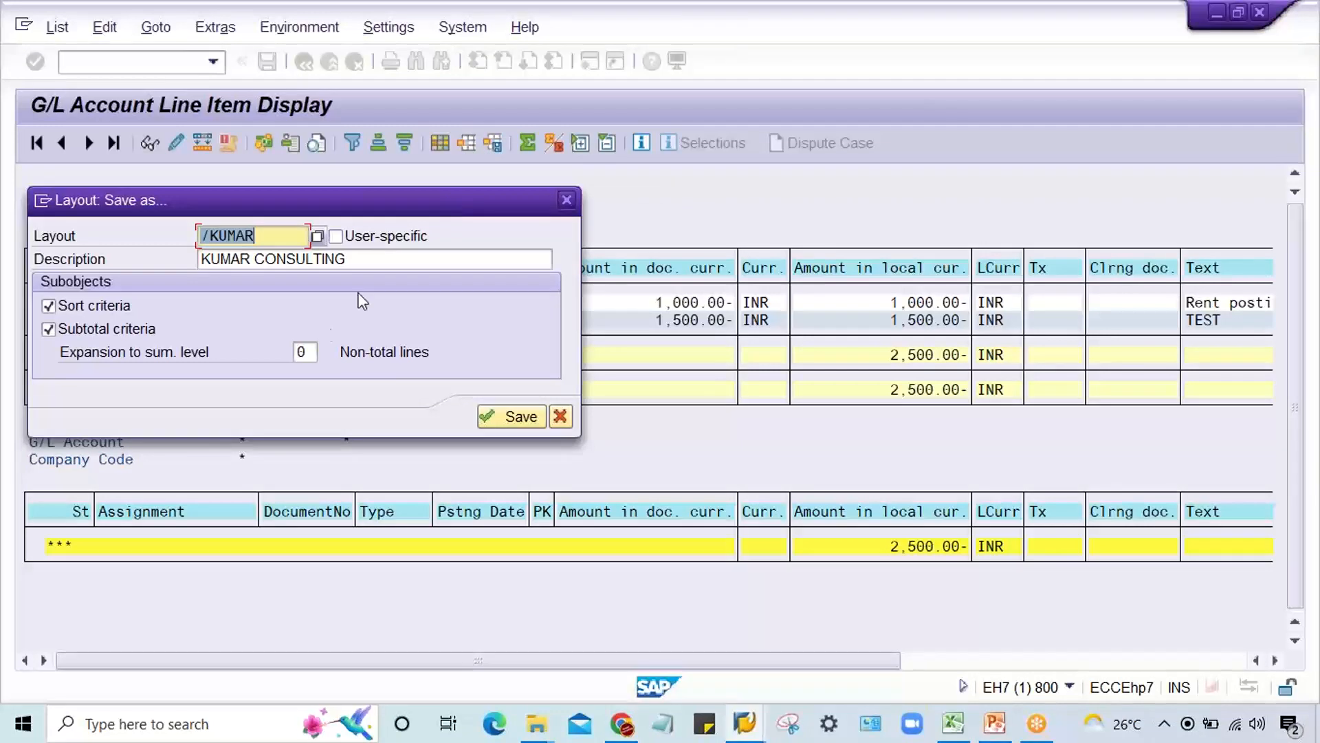
click(517, 418)
click(517, 417)
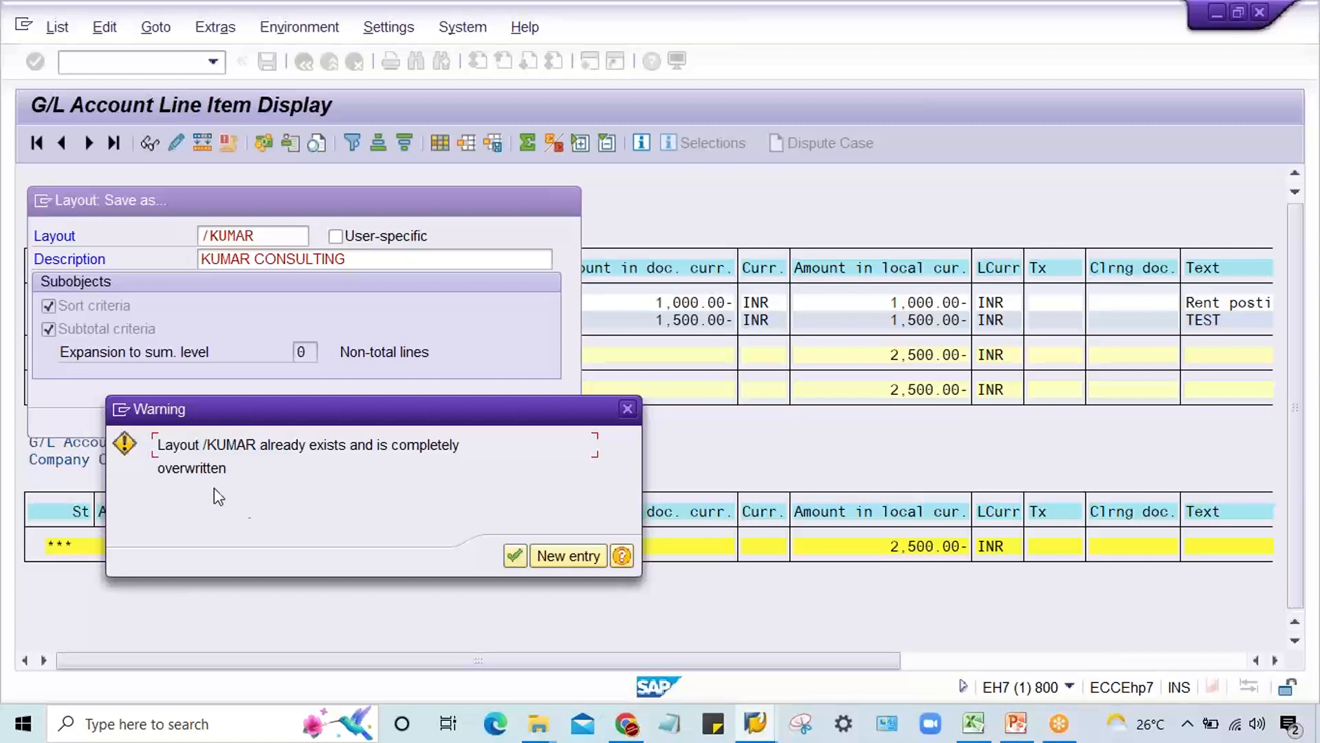
click(523, 559)
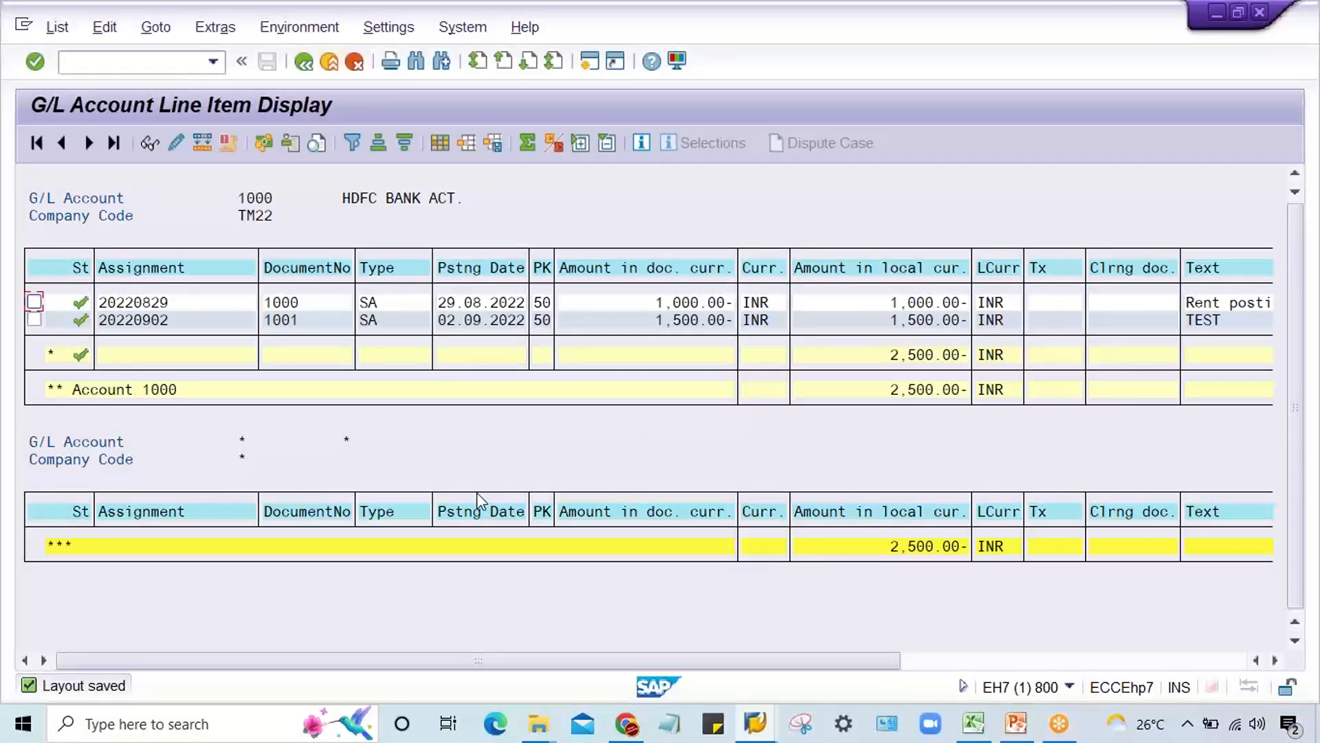
click(1286, 61)
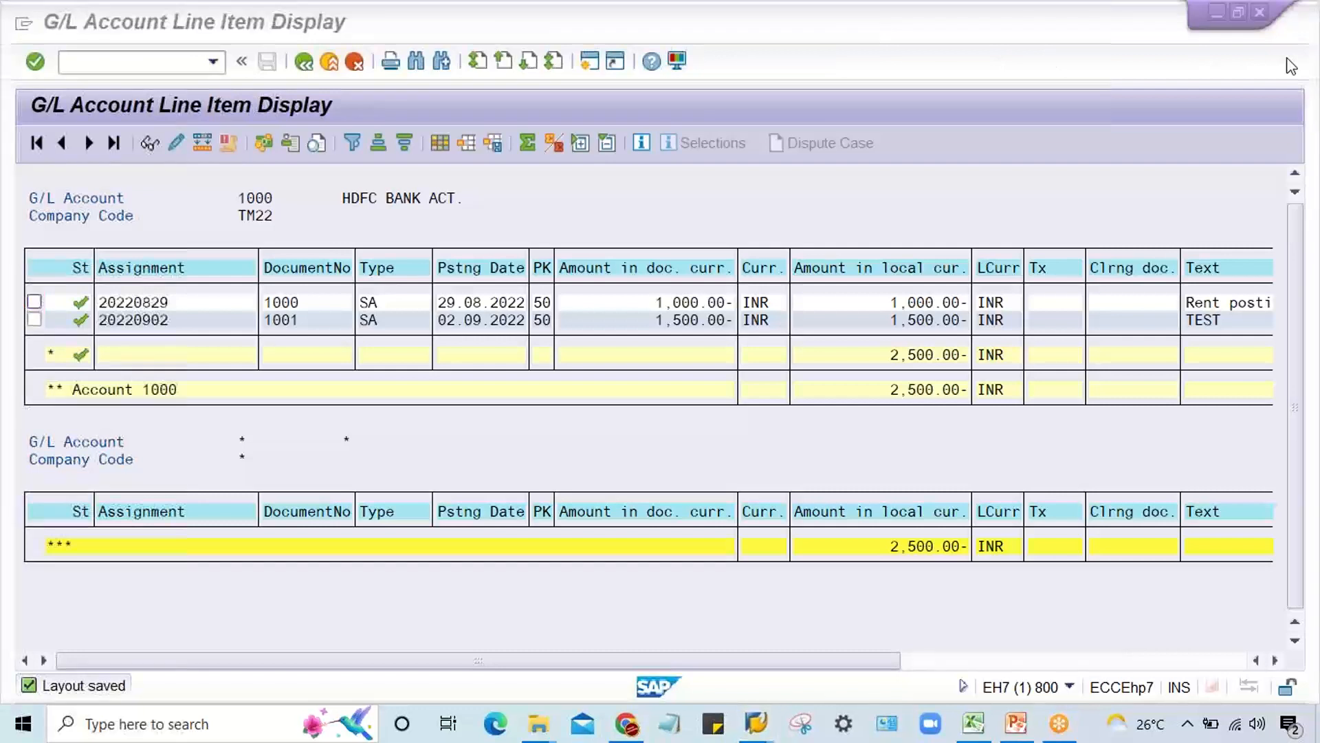
Step: Select the Amount in doc. curr. and Curr. columns and inspect them in the layout settings without changing anything
click(651, 282)
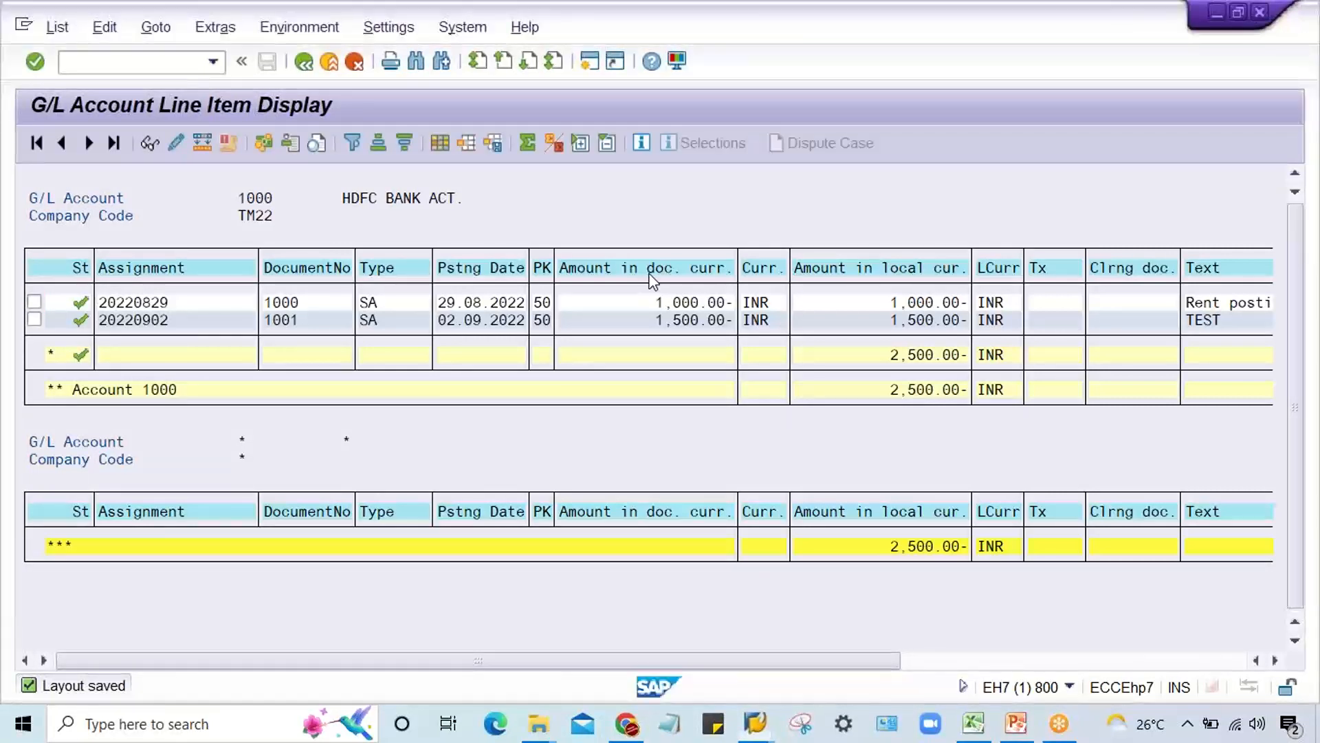
drag(651, 282, 764, 281)
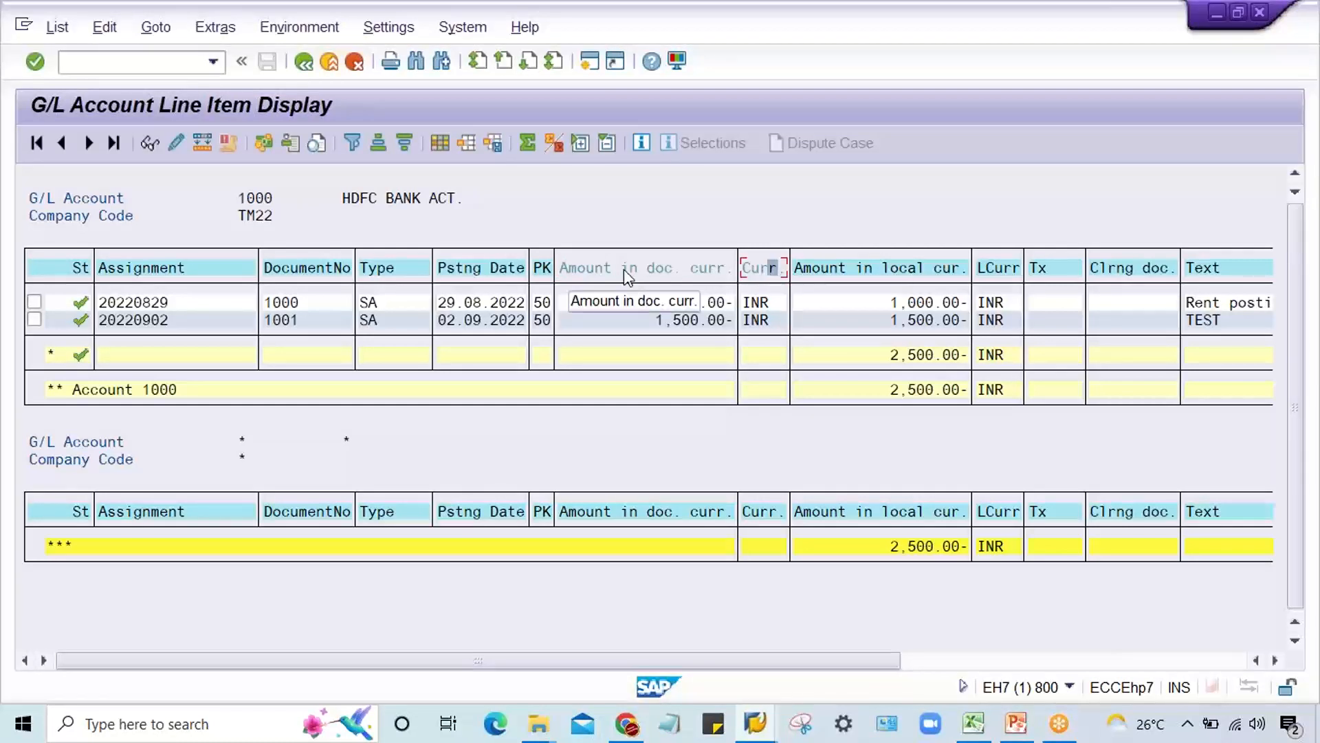
click(443, 144)
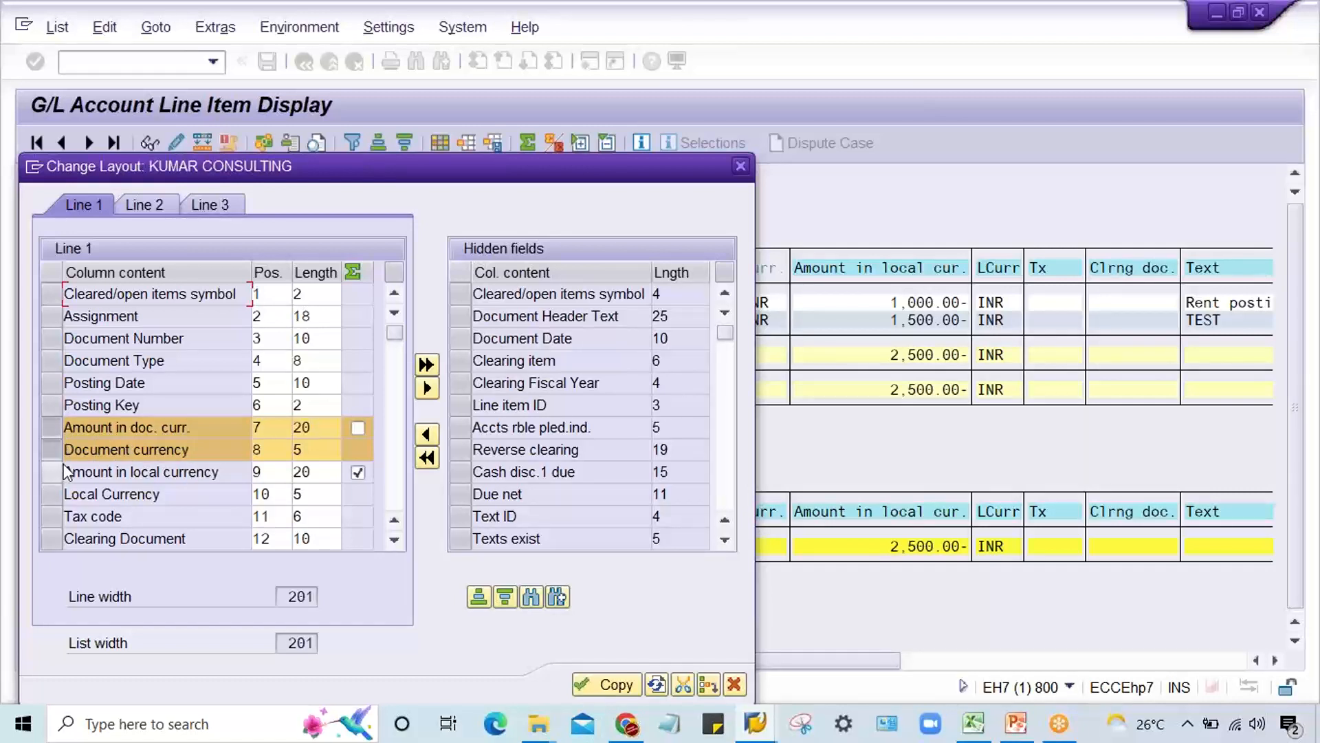
click(741, 166)
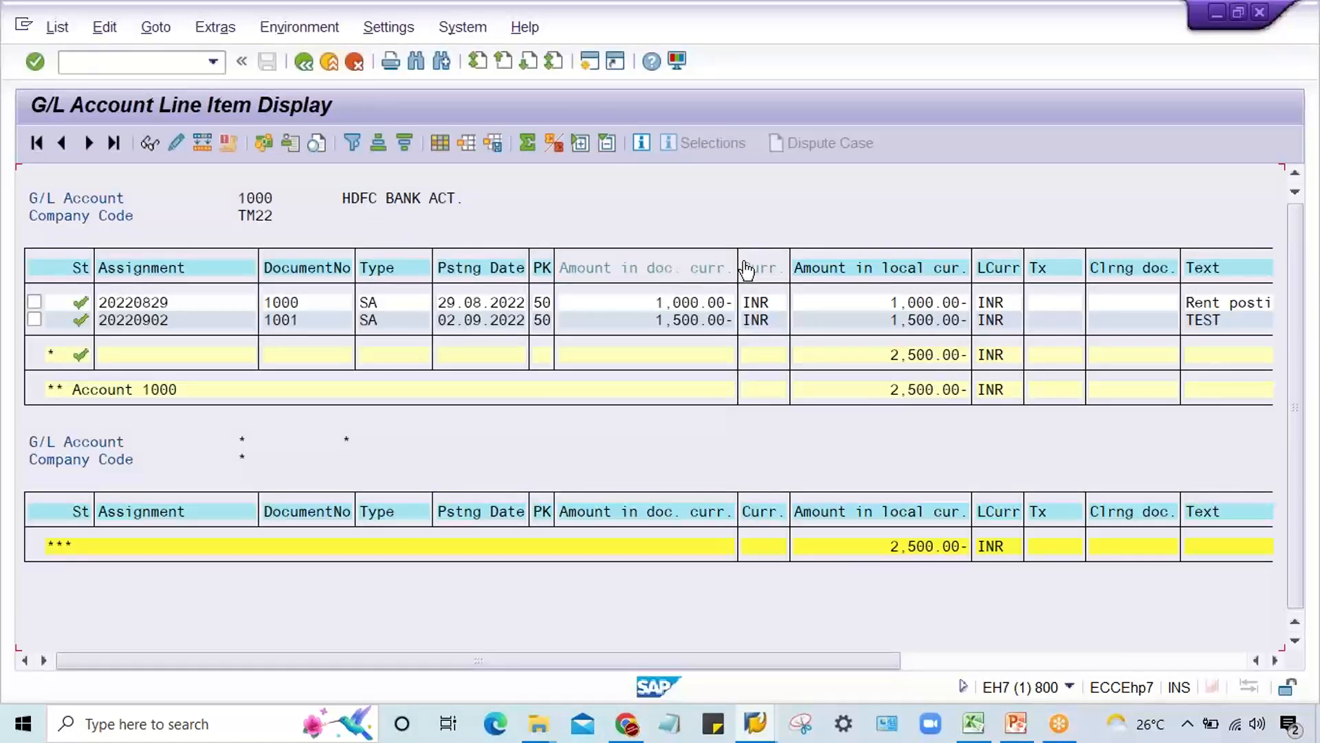
Step: Hide the Amount in doc. curr. and Document currency columns in the KUMAR CONSULTING layout and apply the change
click(757, 272)
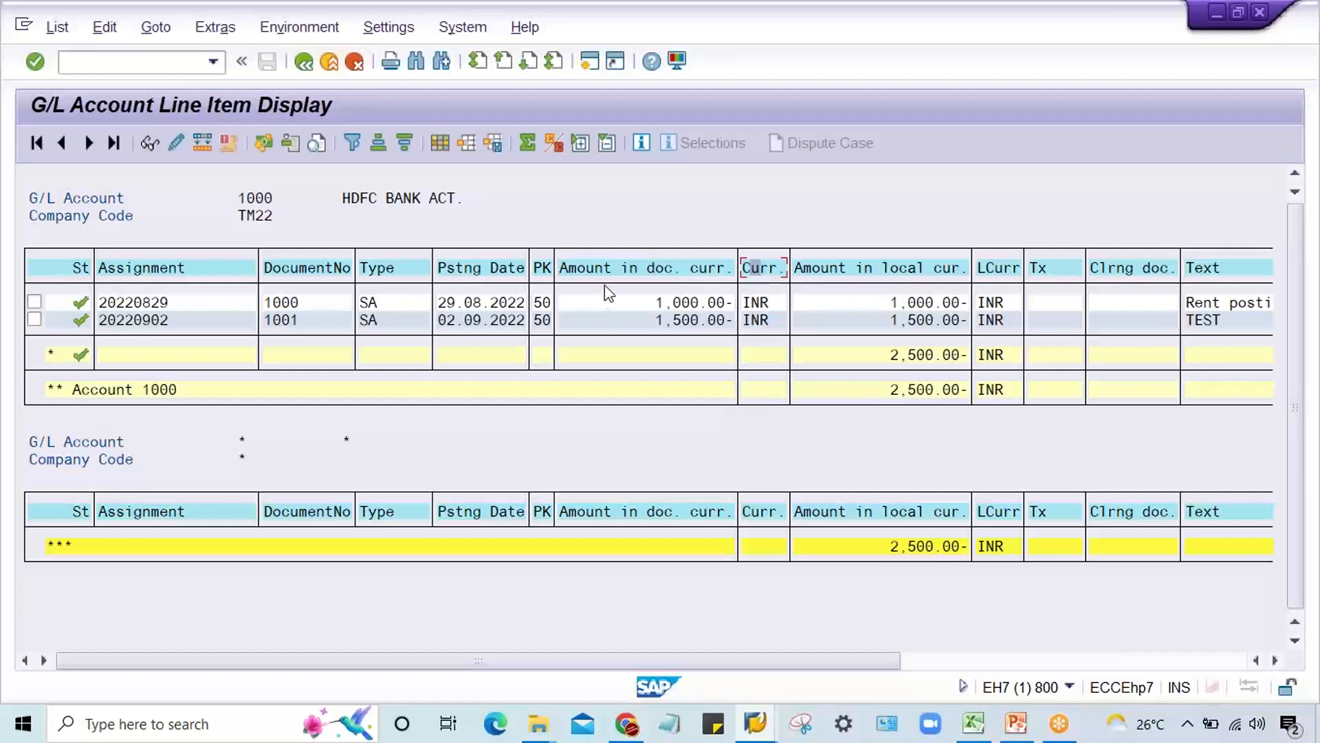
click(652, 273)
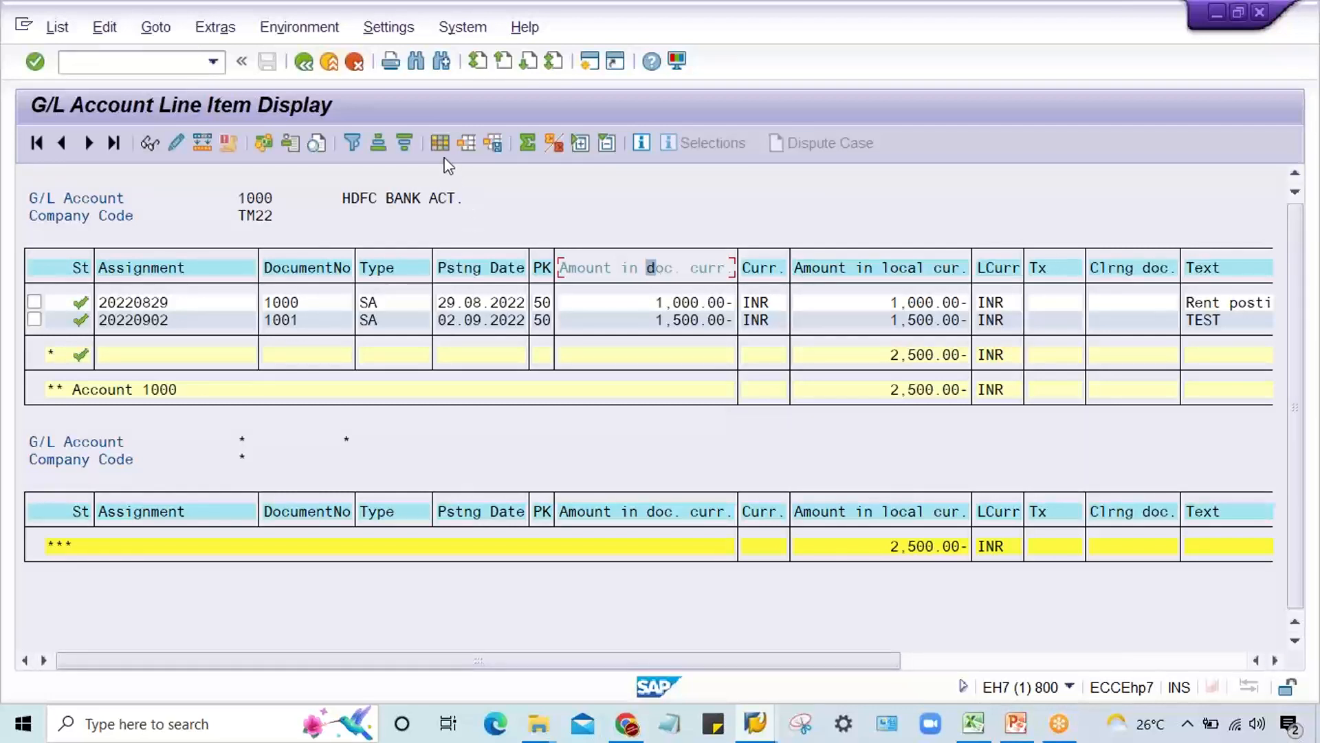
click(759, 271)
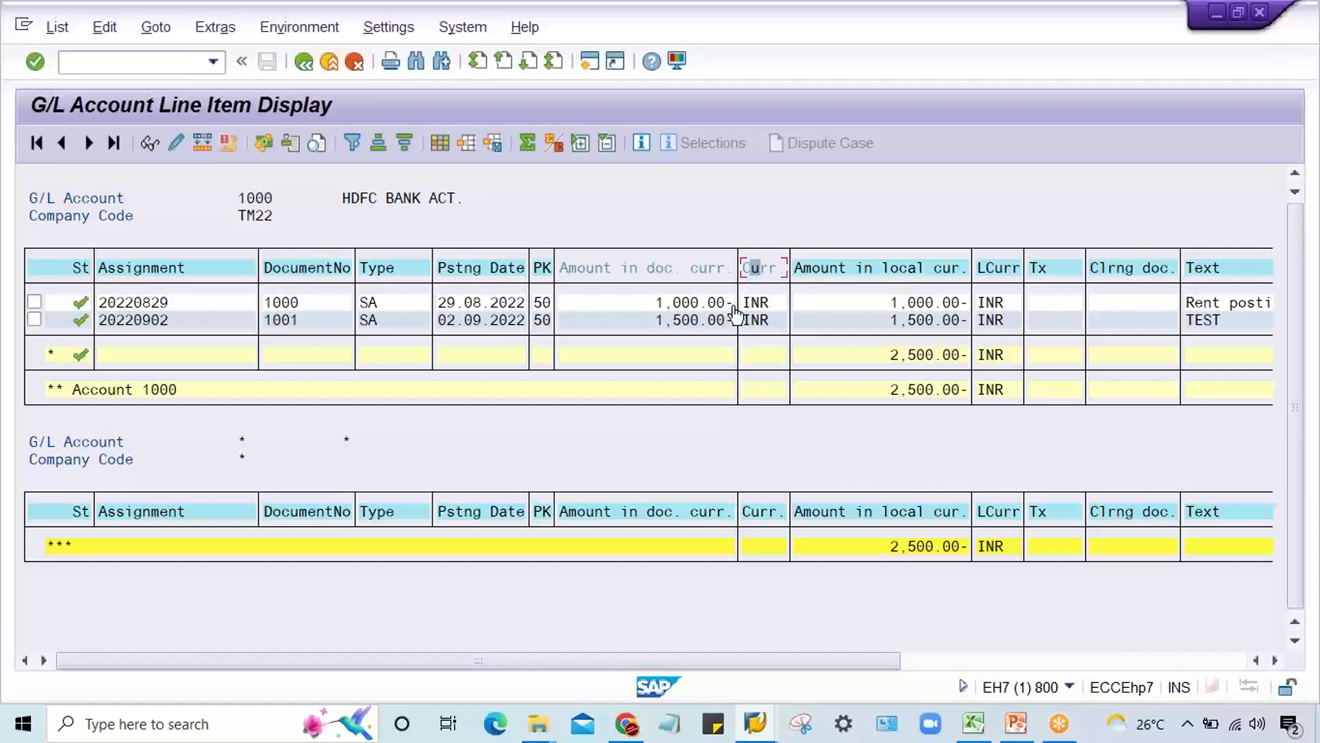
click(440, 142)
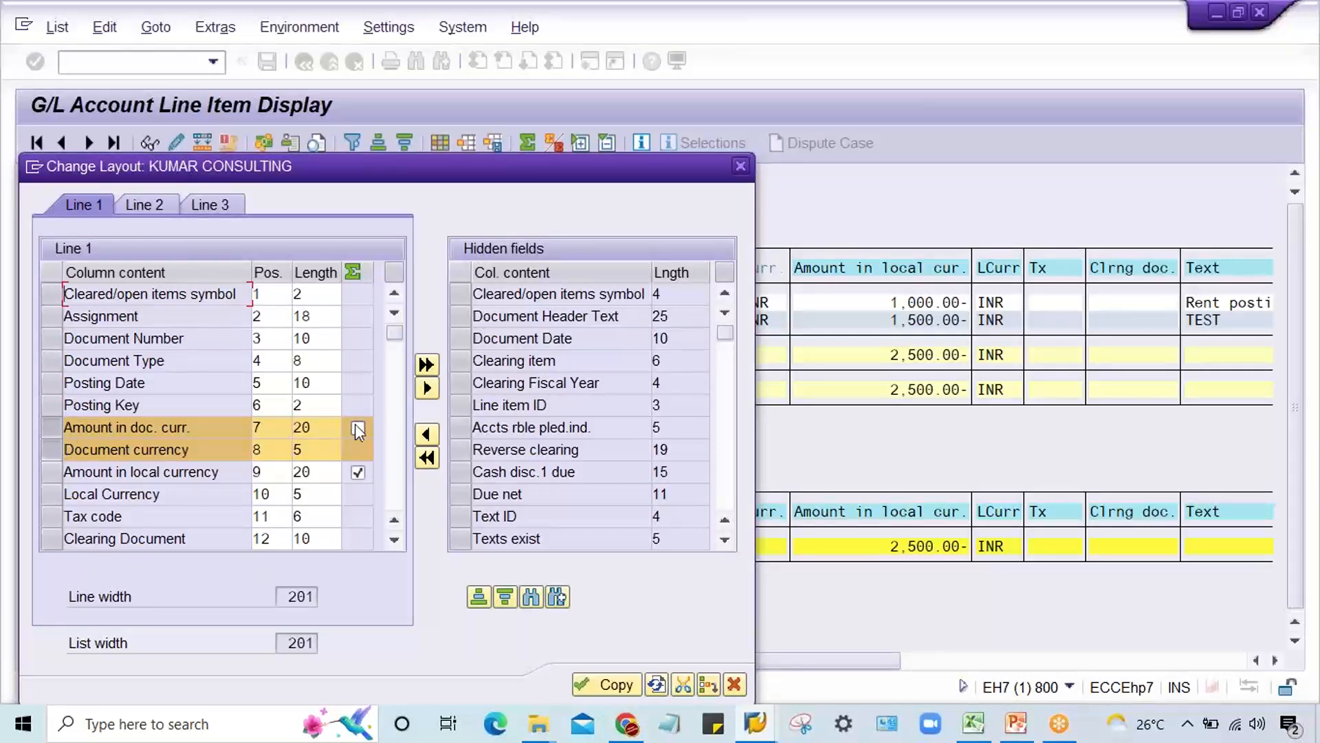
click(426, 388)
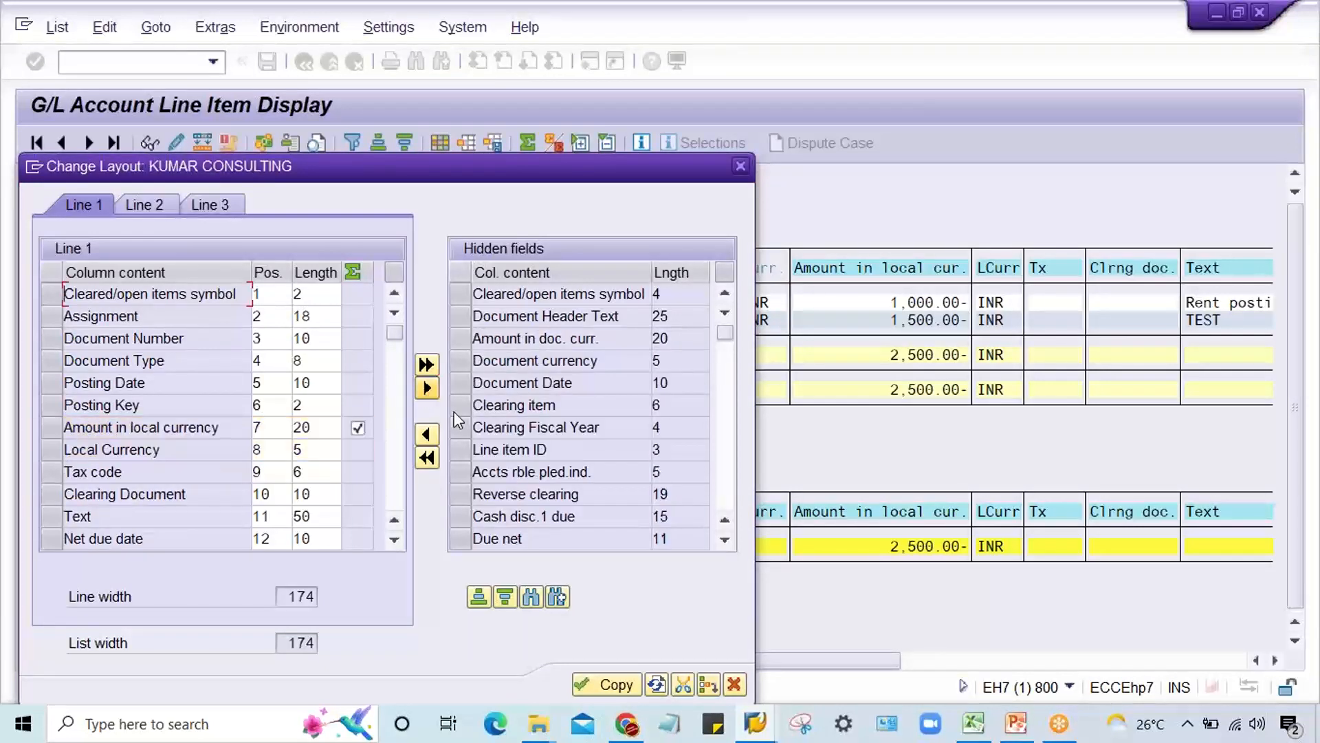
click(597, 689)
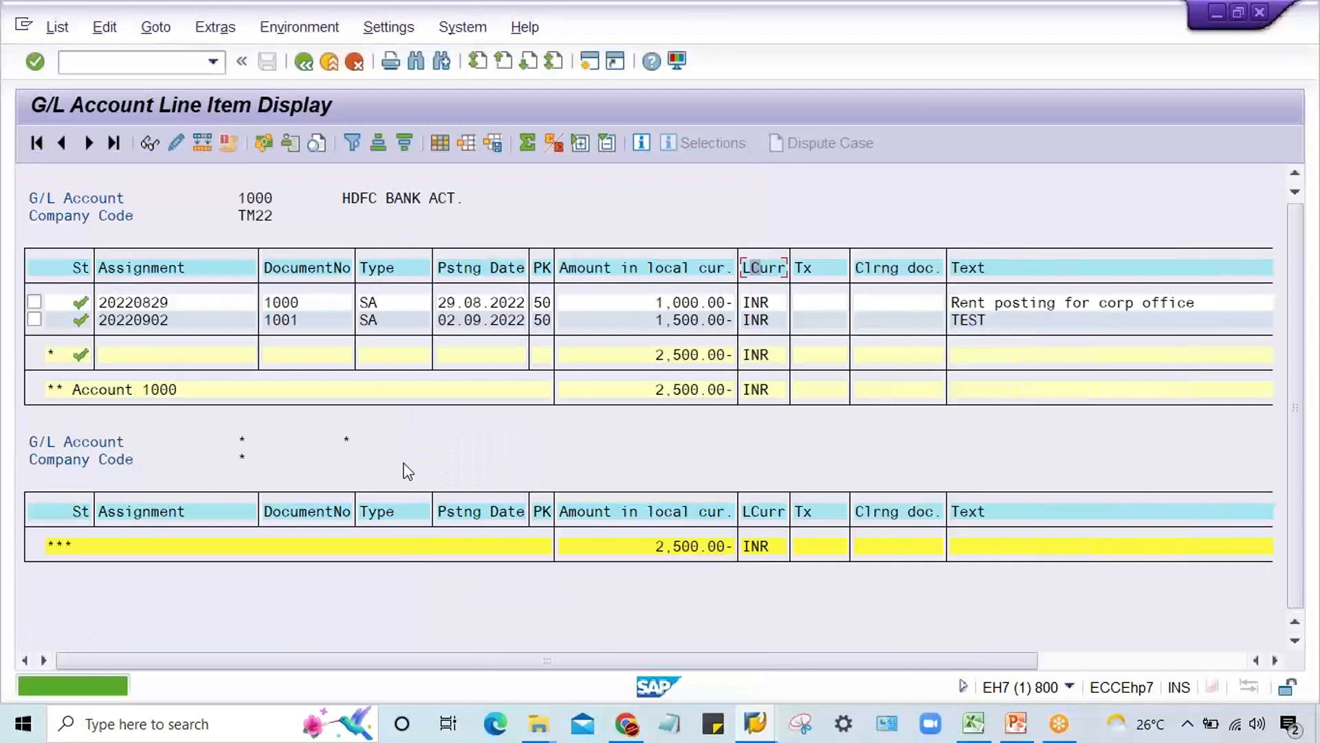
Step: Hide the Tax code and Clearing Document columns in the line item layout and apply the change
click(901, 271)
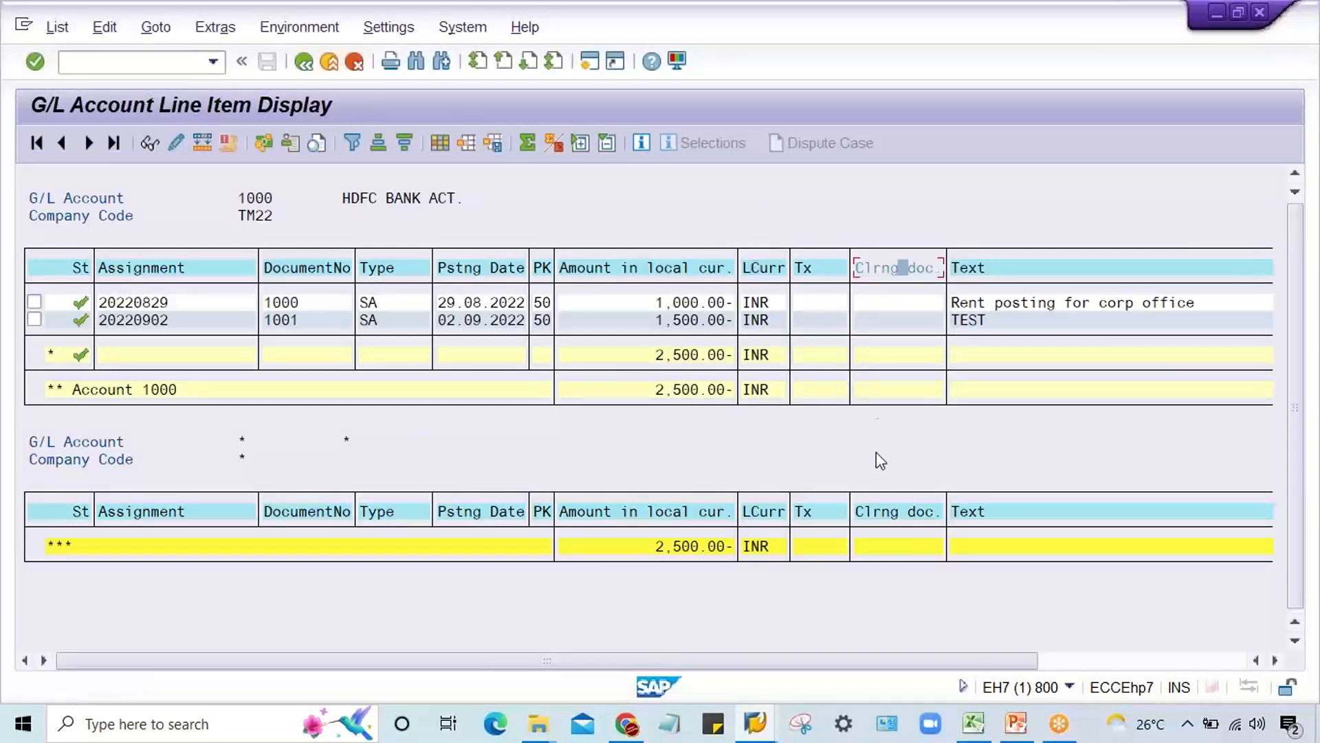
click(824, 270)
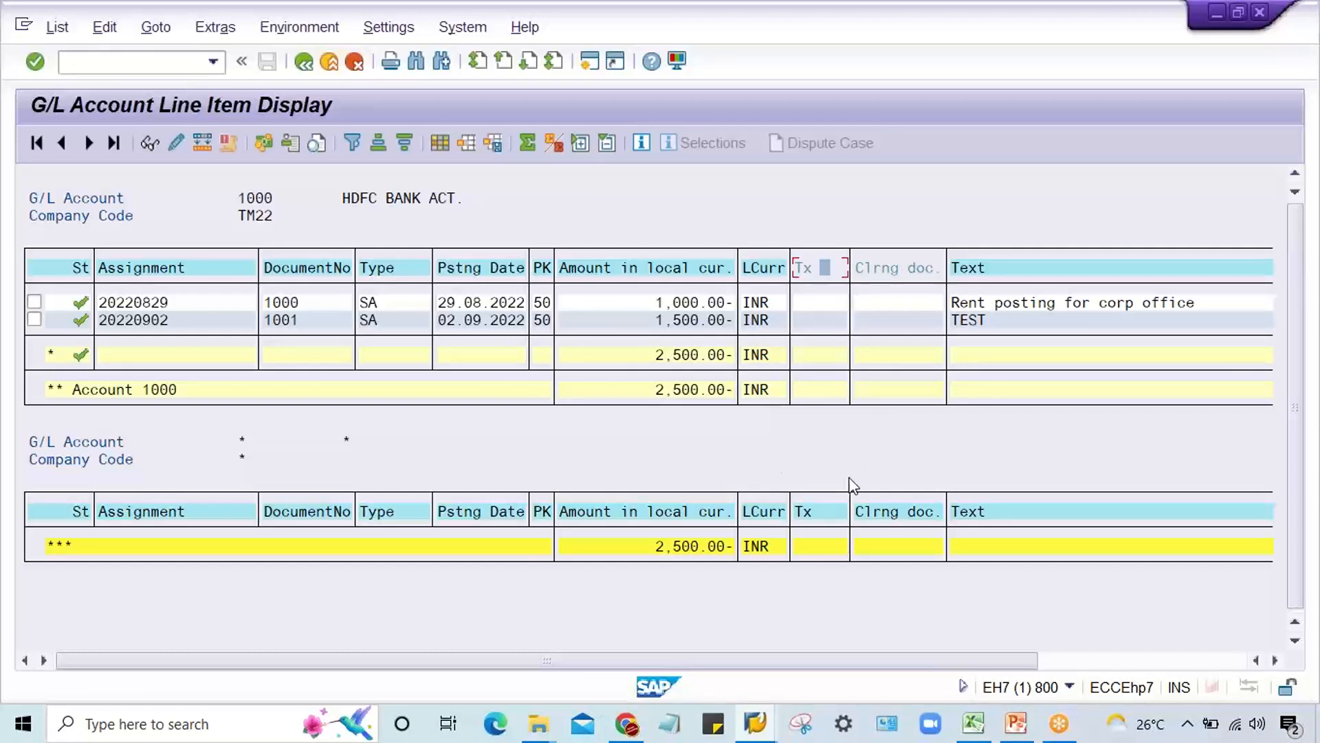
click(440, 143)
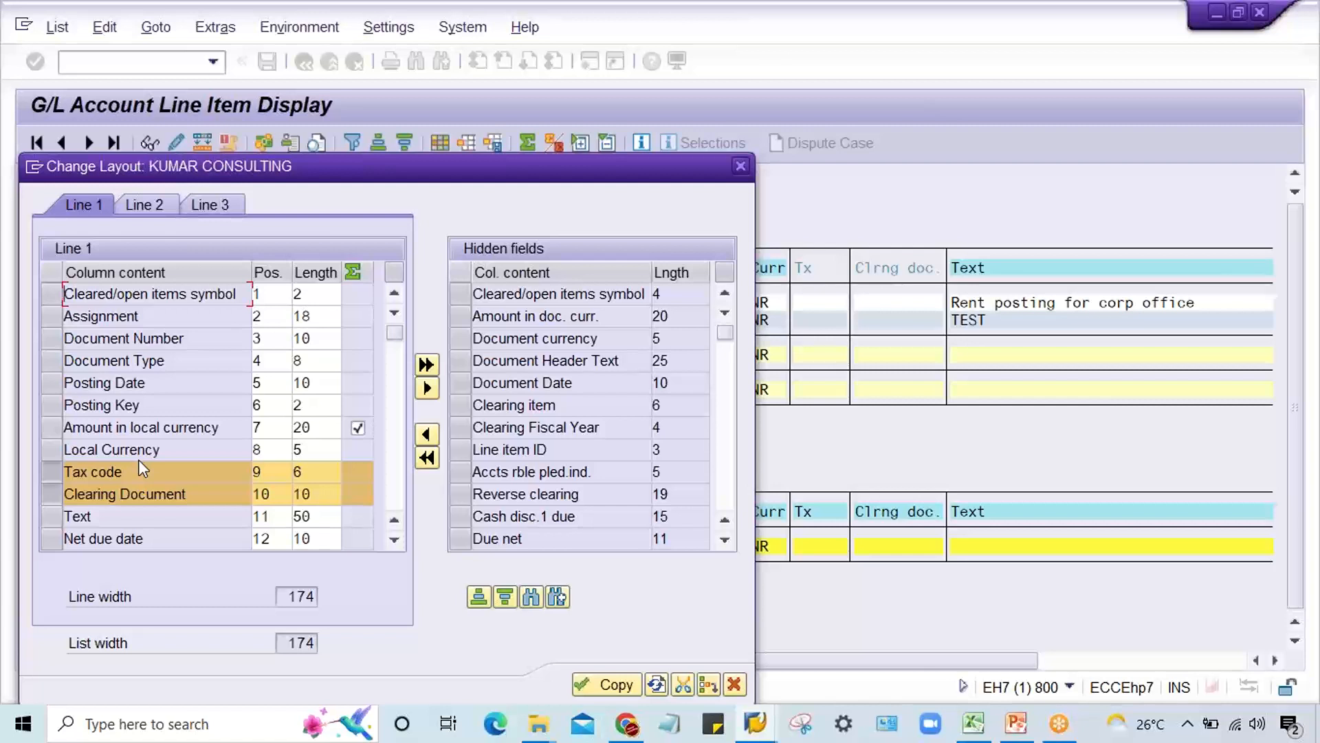
click(427, 387)
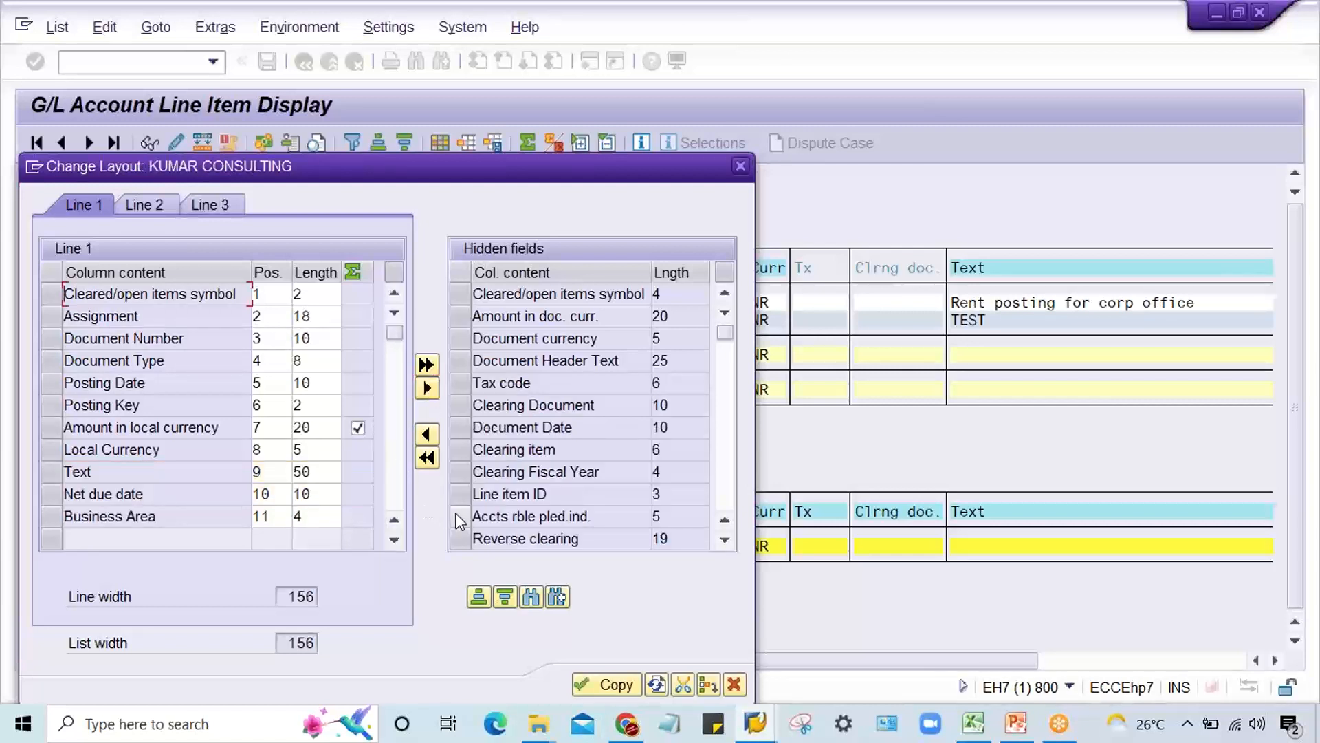
click(593, 683)
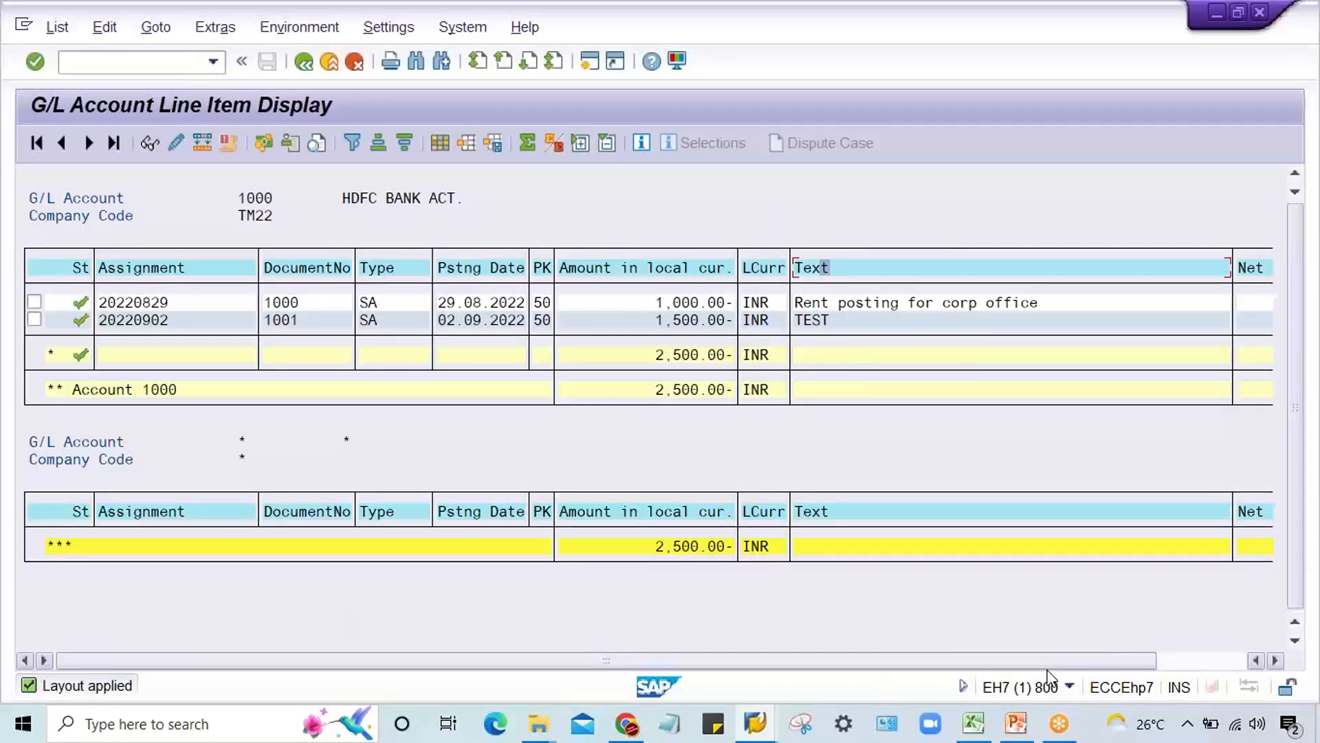
Step: Hide the Net due date and Business Area columns at the end of the list and apply the change
click(1208, 661)
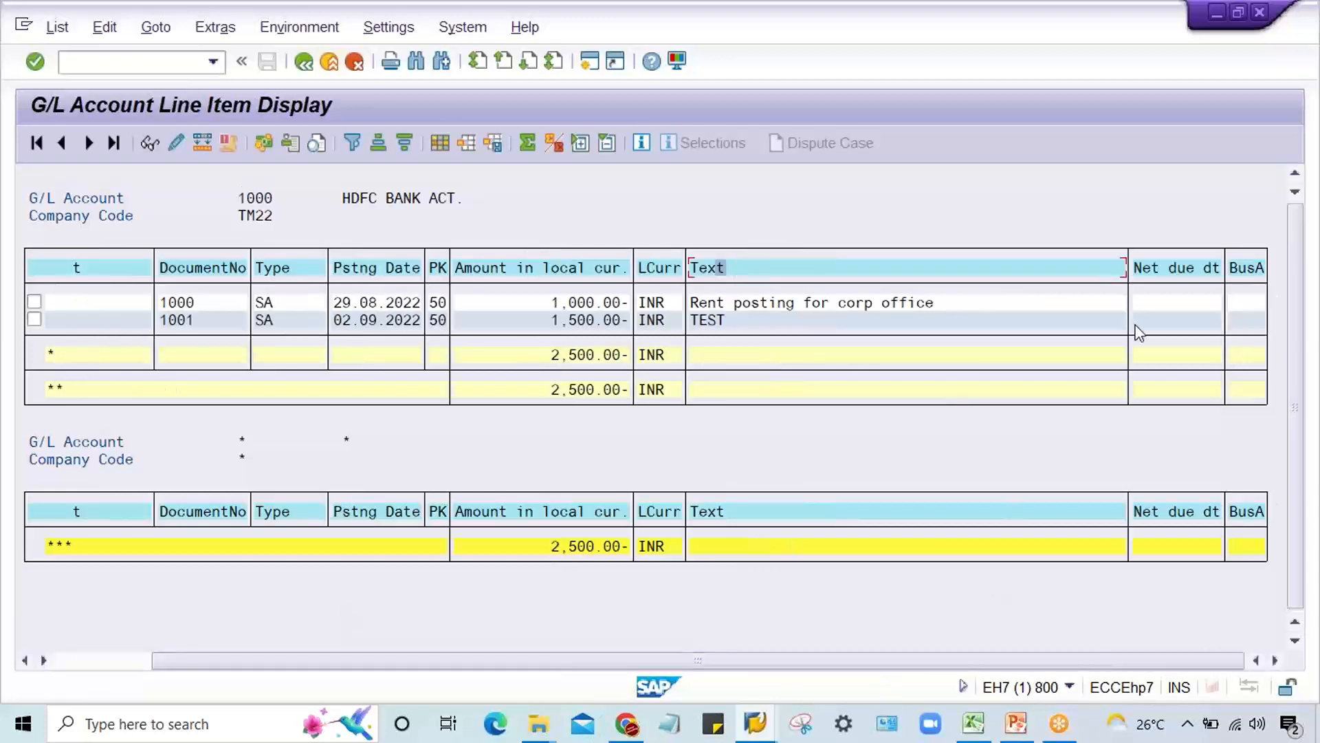
click(1181, 267)
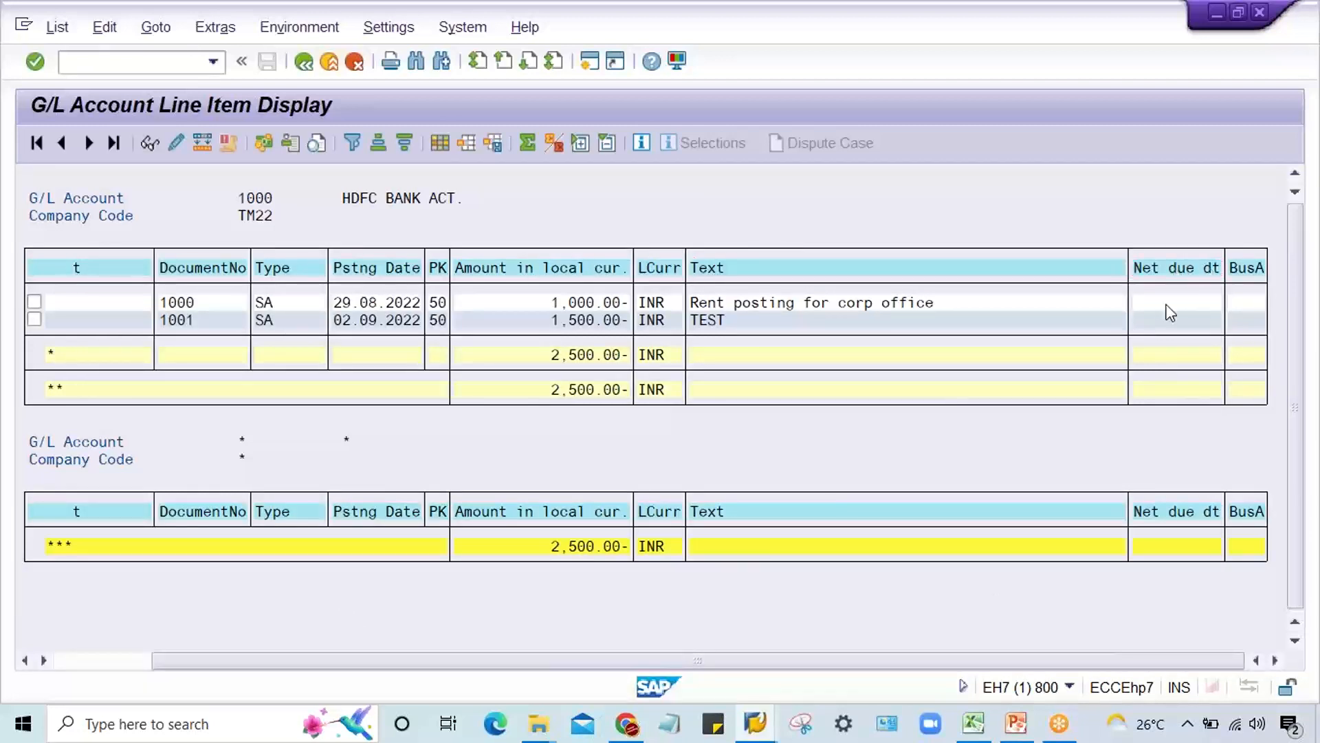
click(1256, 270)
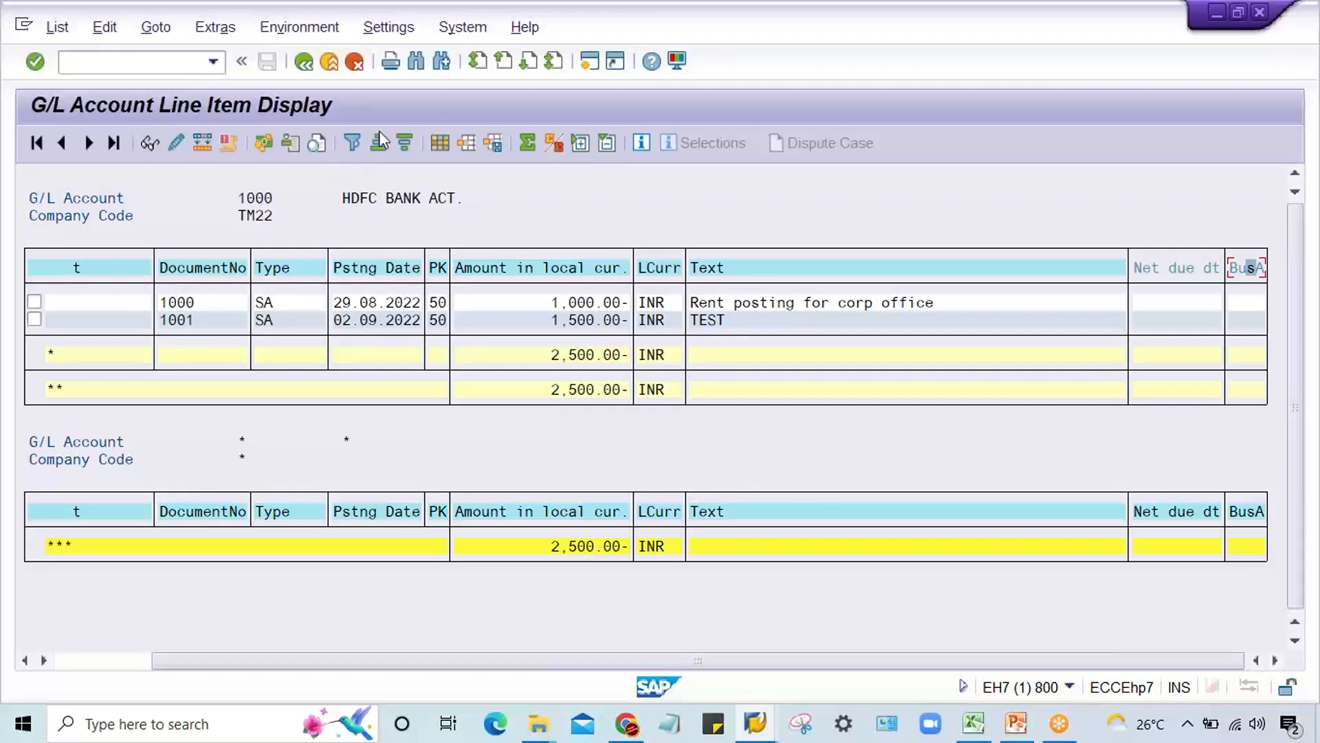
click(443, 146)
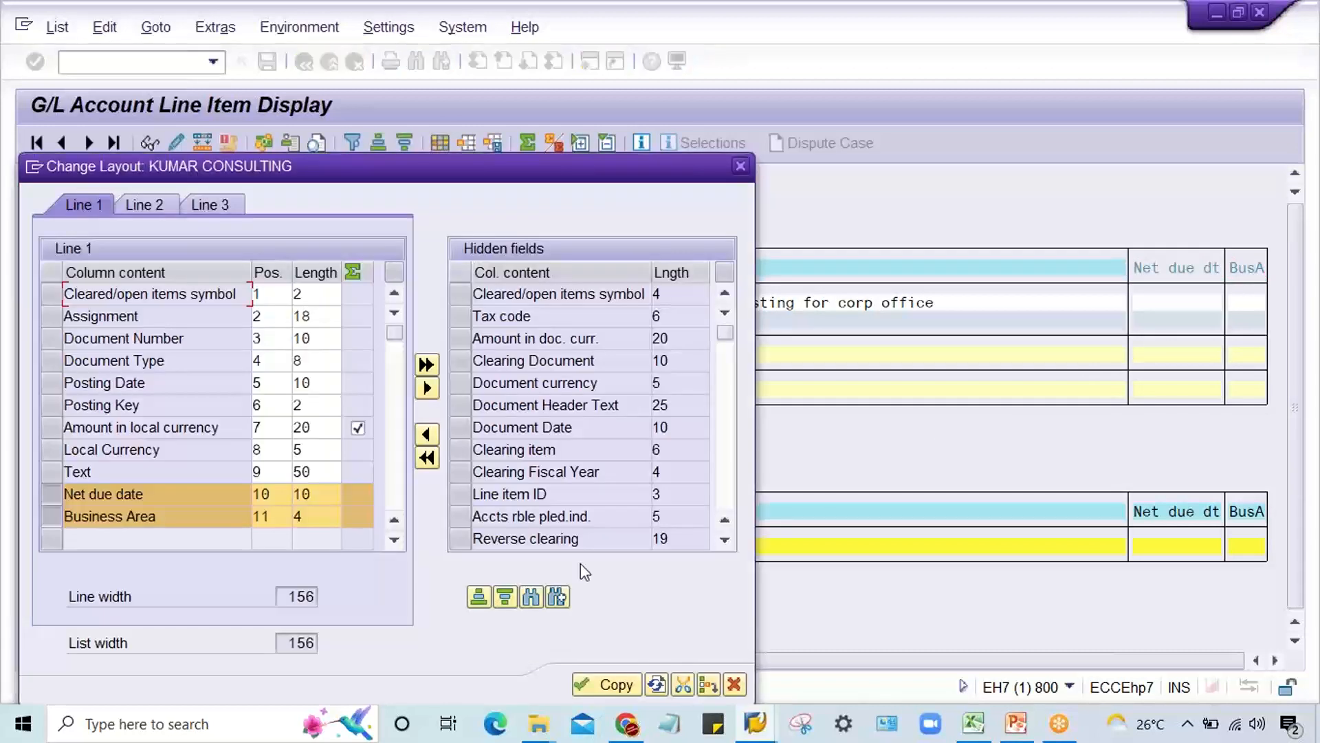
click(427, 388)
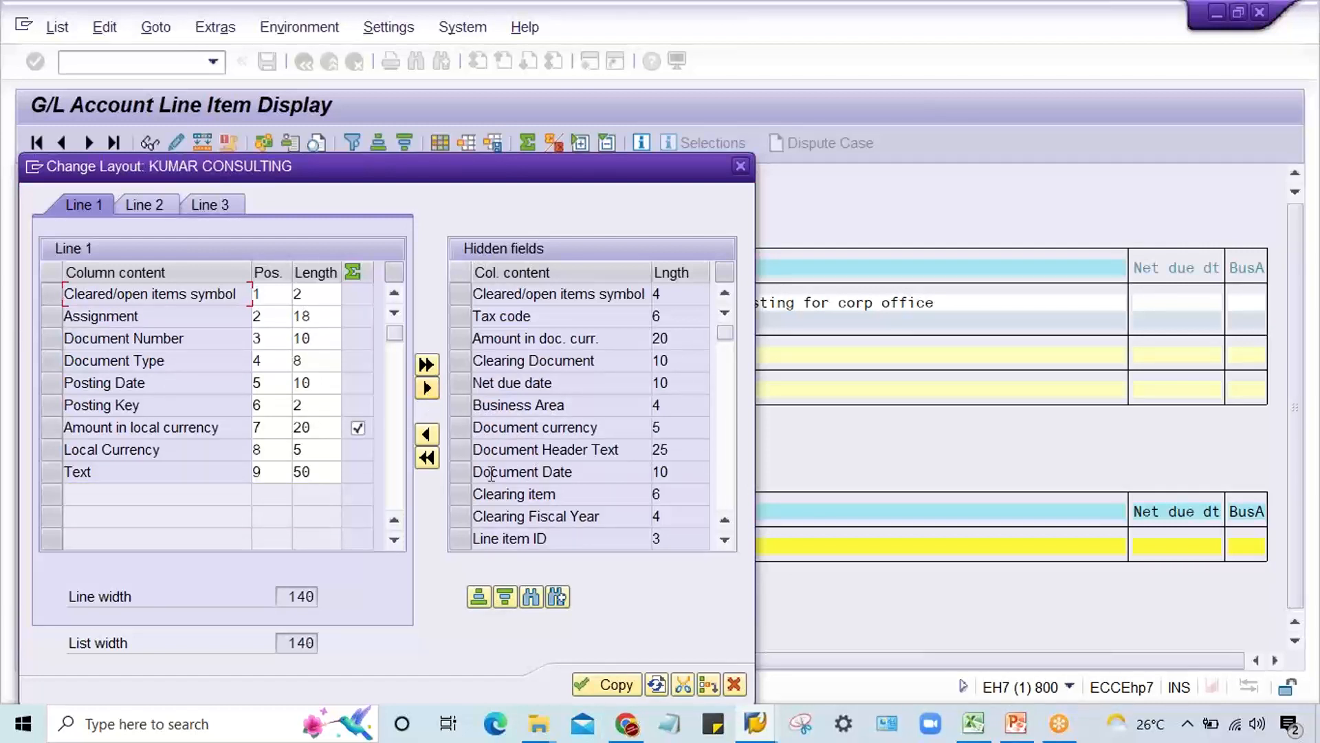
click(611, 684)
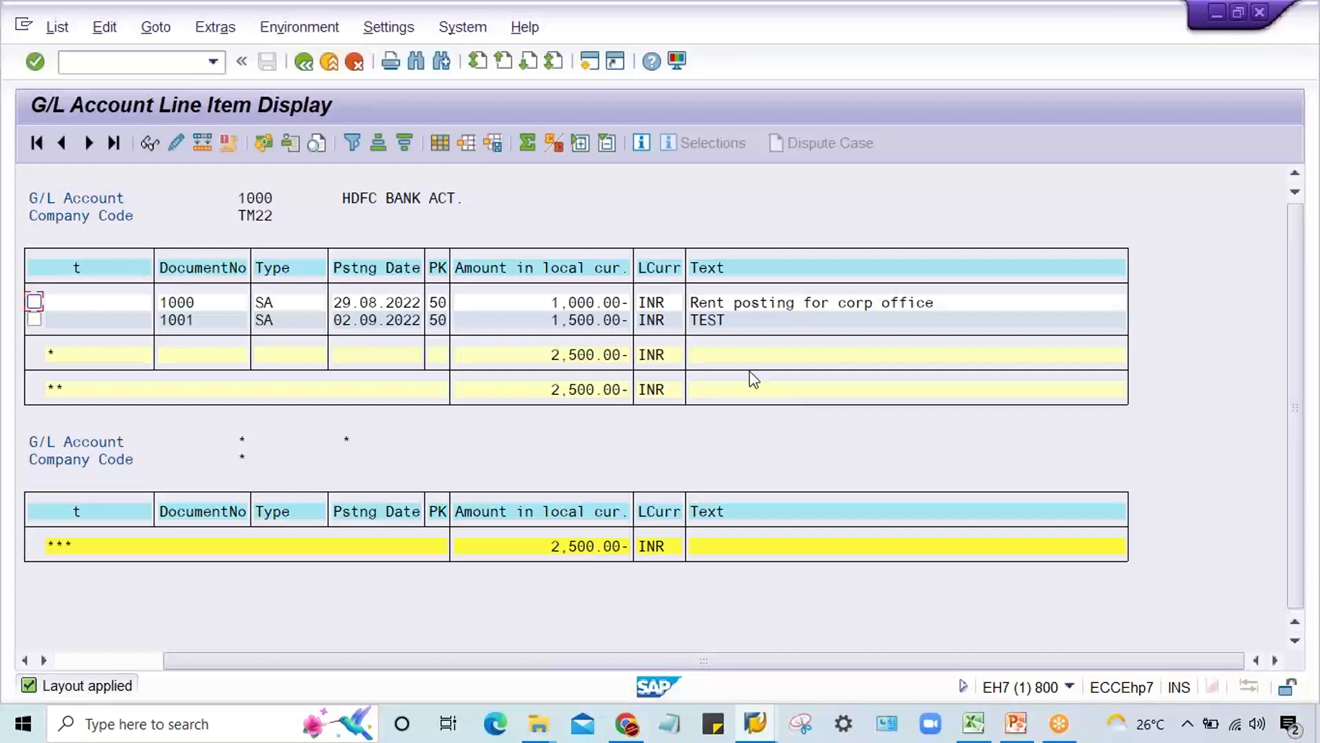
click(755, 268)
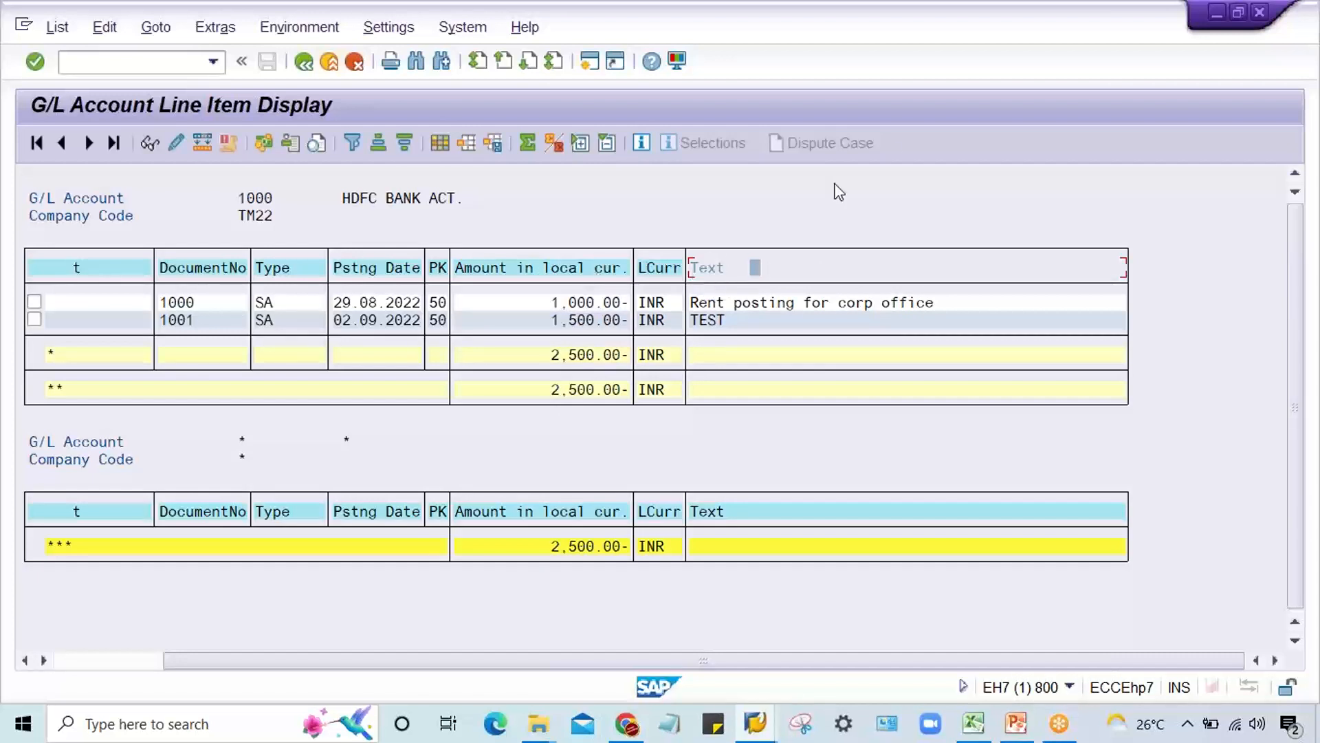
click(957, 16)
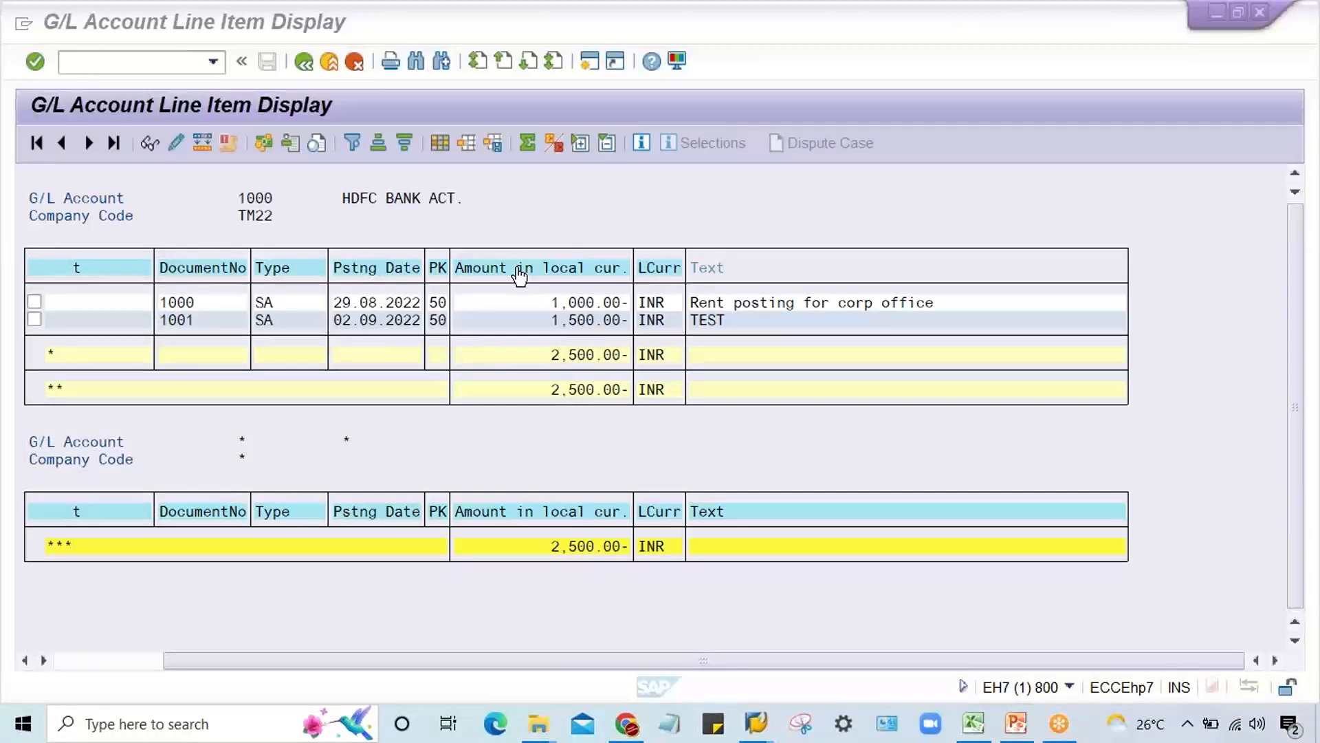
click(762, 273)
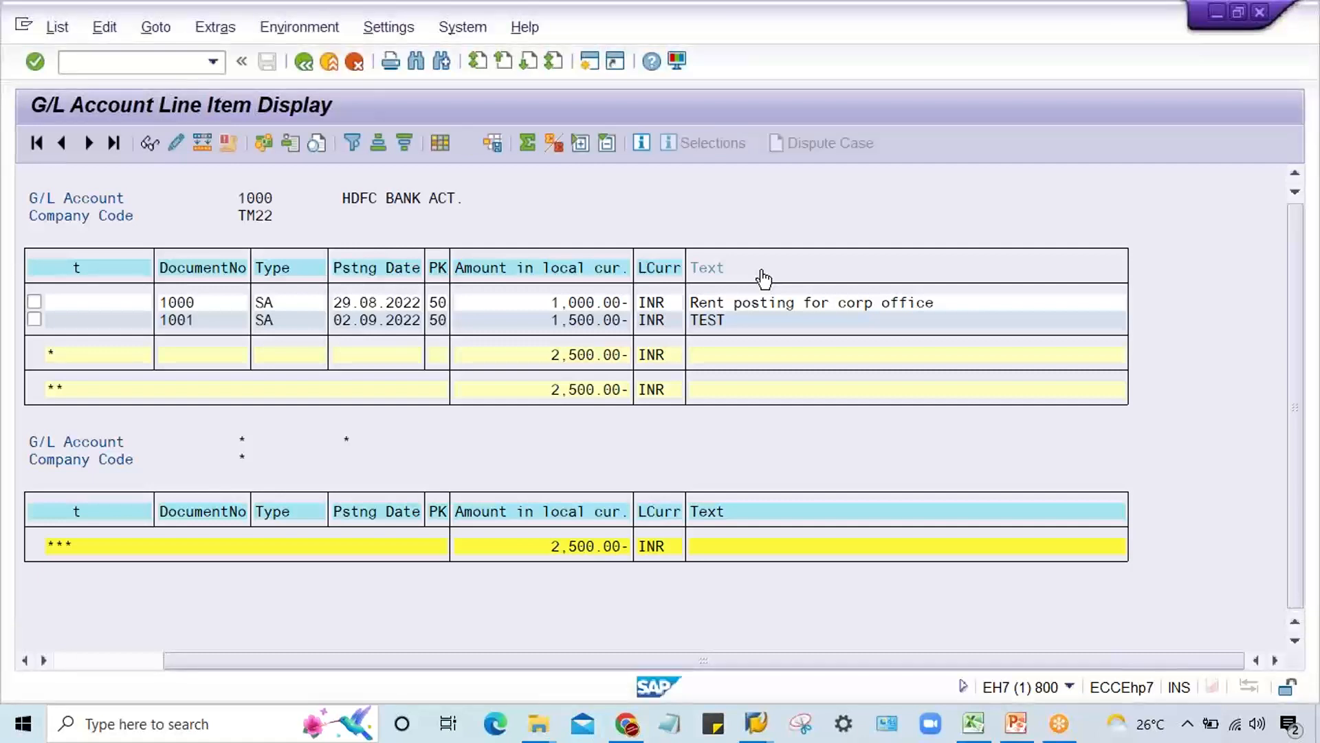
click(806, 272)
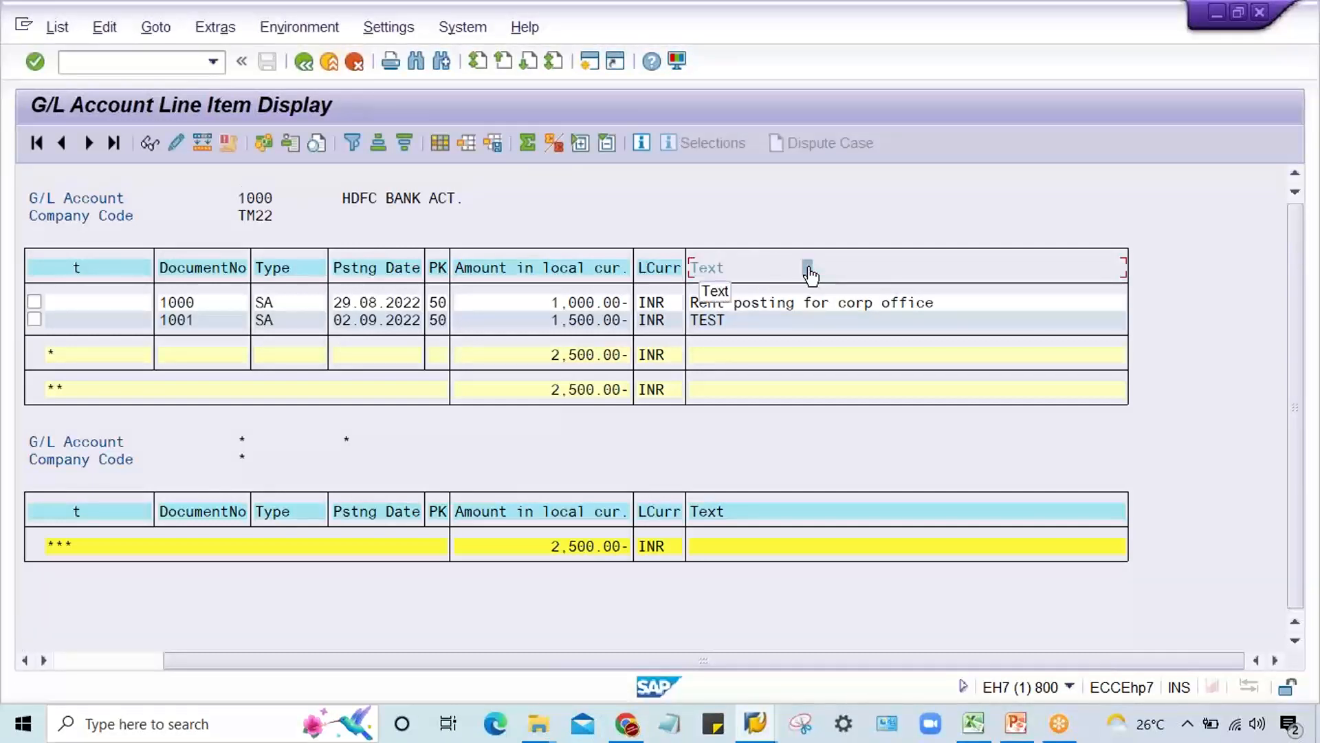
click(772, 272)
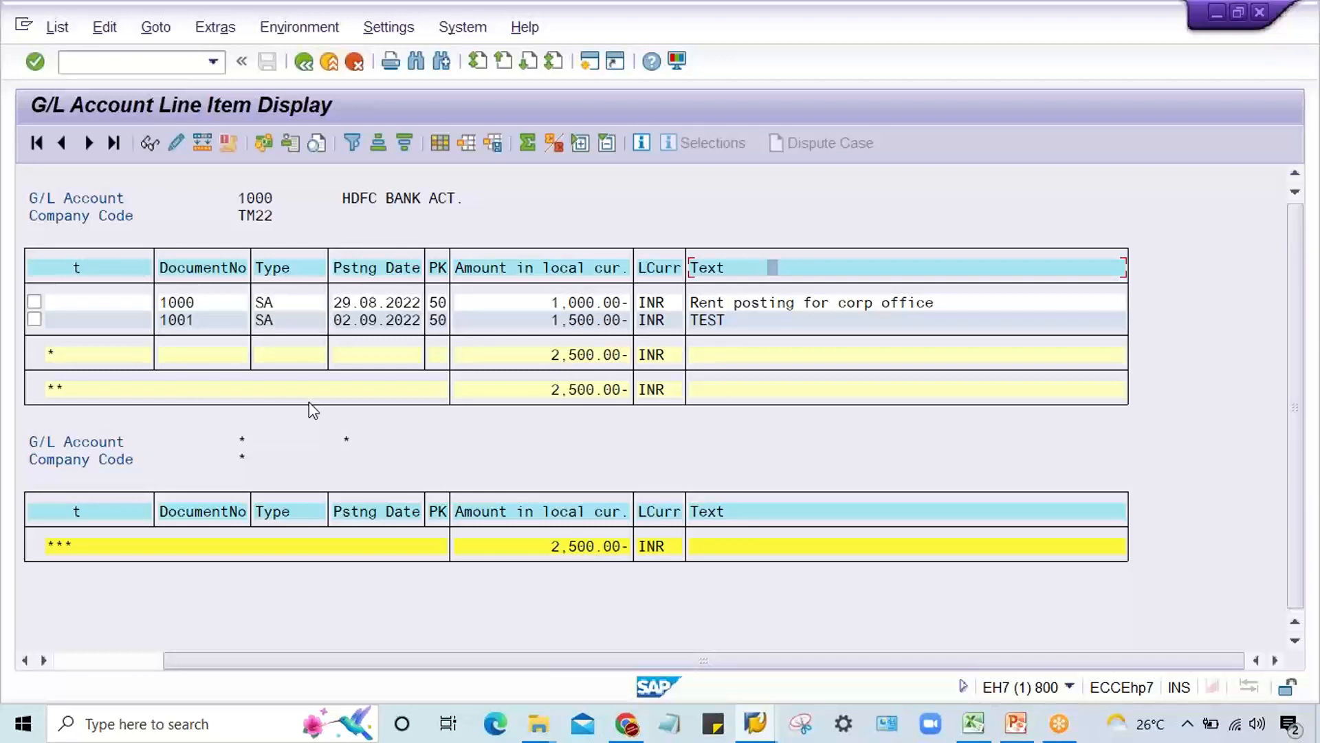
click(114, 661)
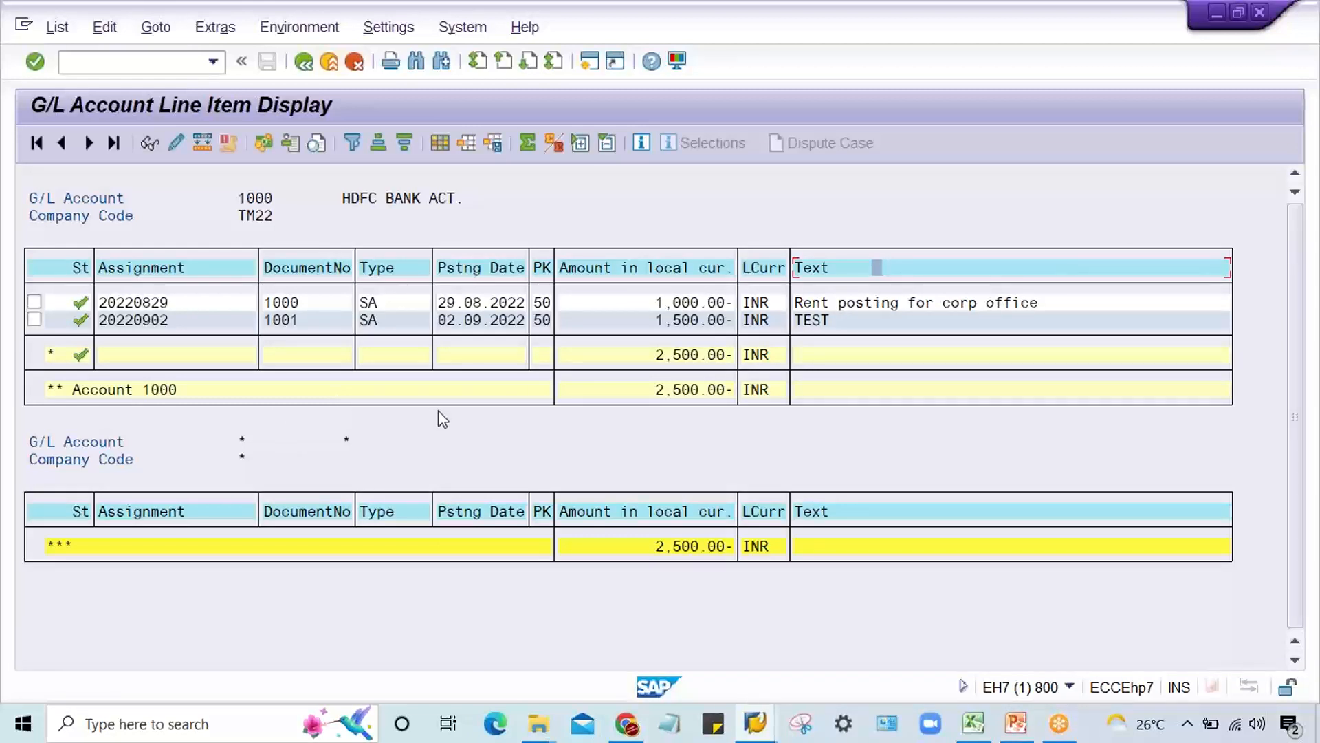
click(385, 279)
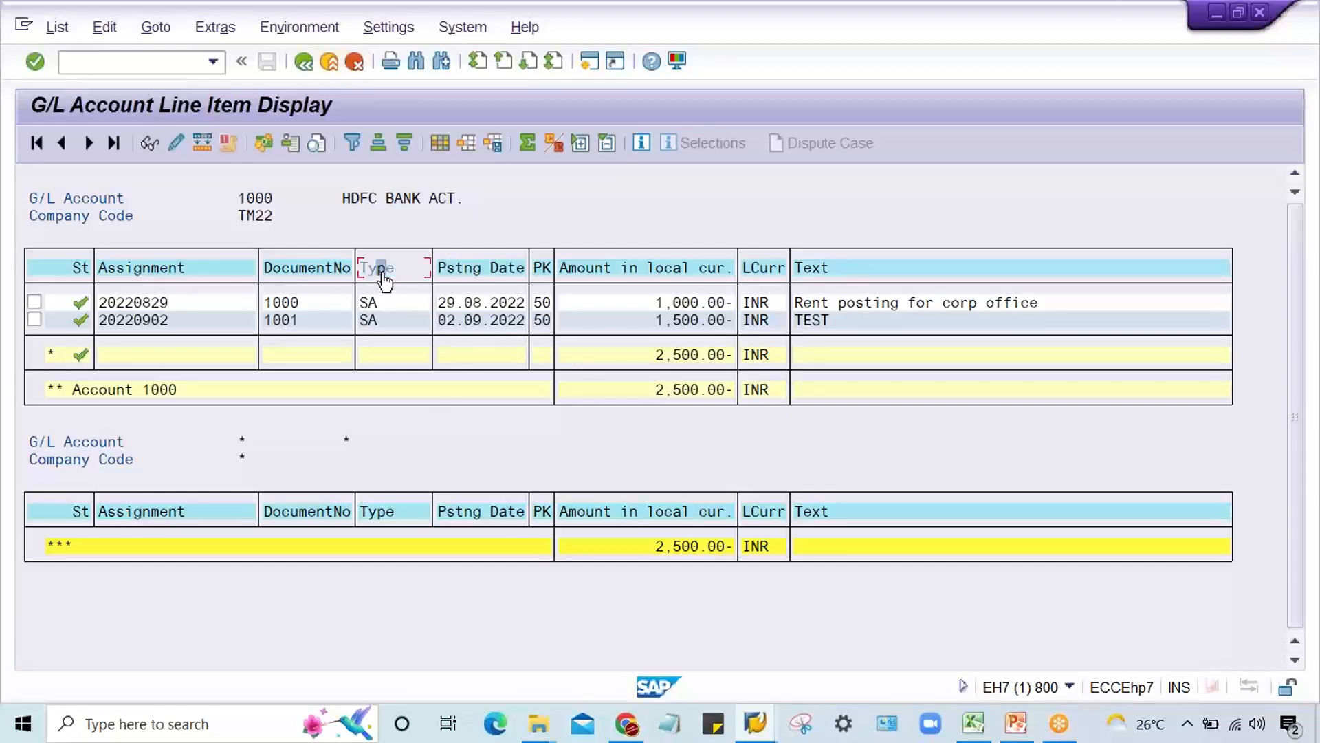
click(465, 279)
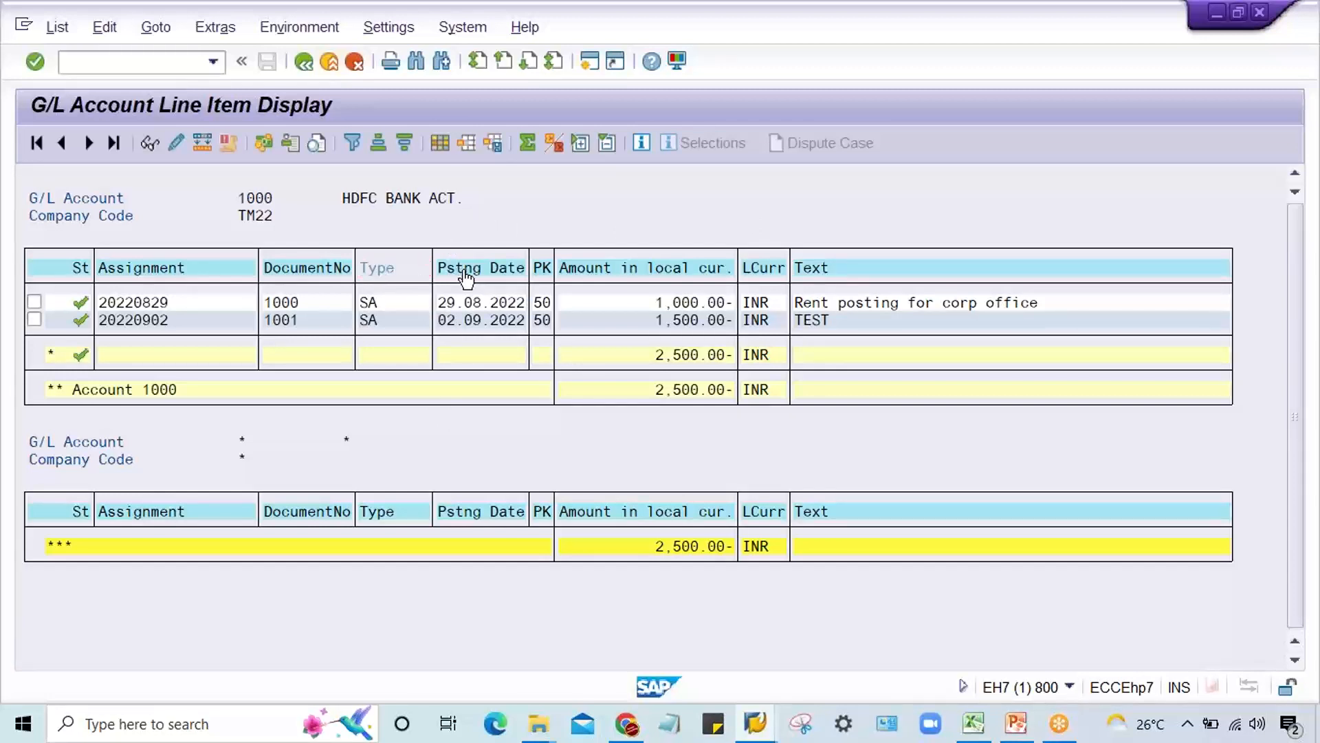
click(543, 272)
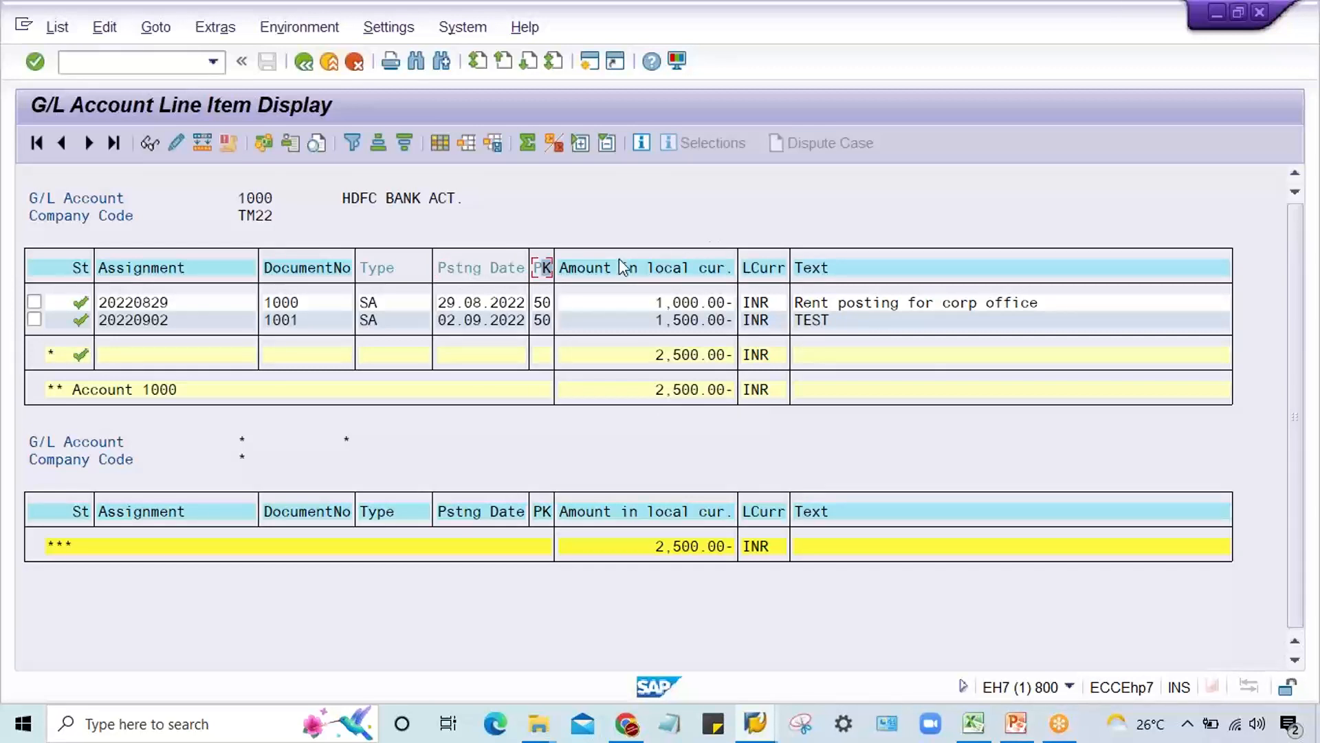
click(389, 272)
click(493, 270)
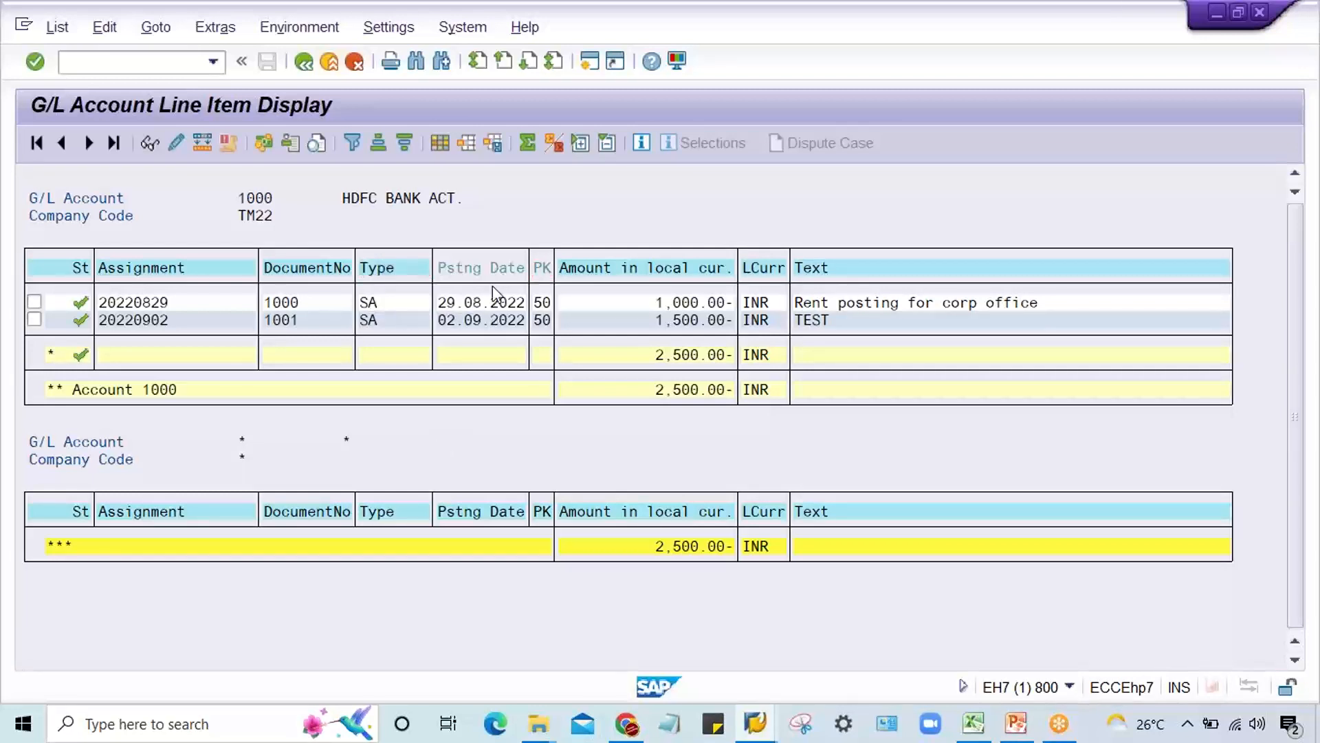
click(548, 271)
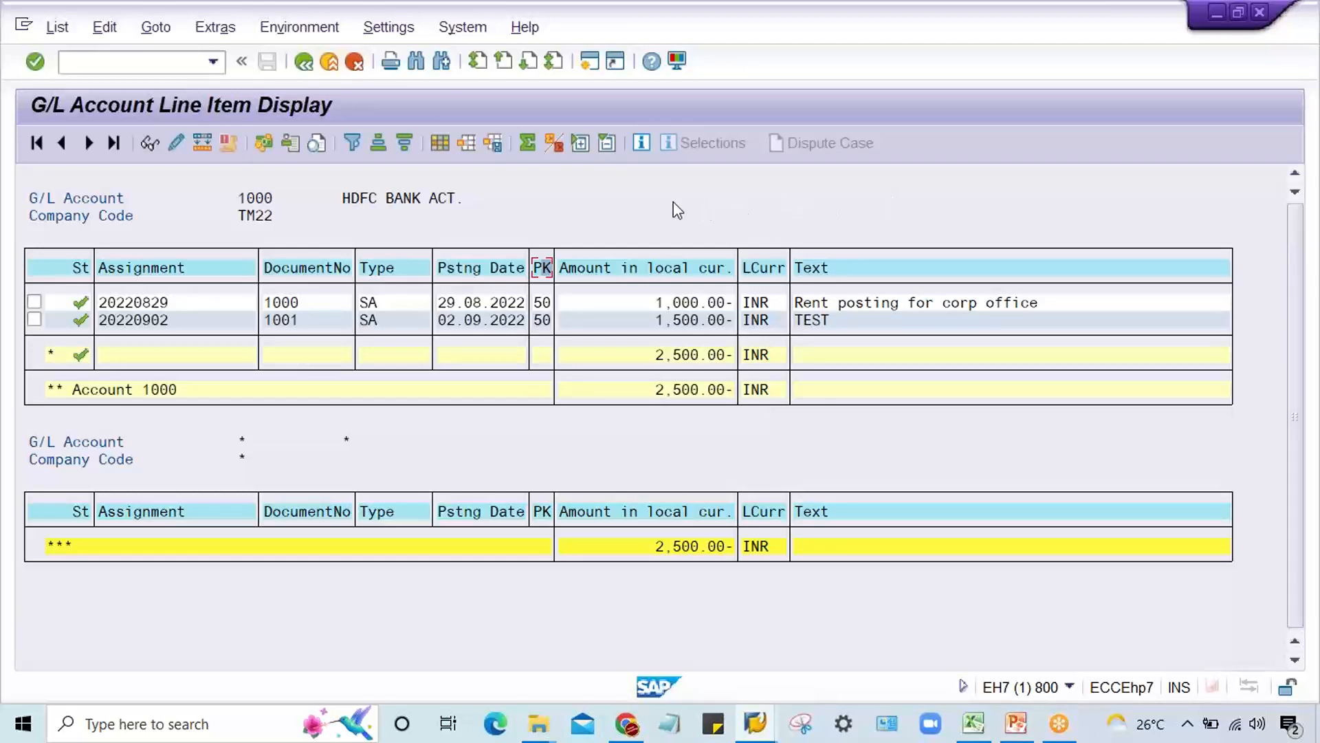
click(673, 274)
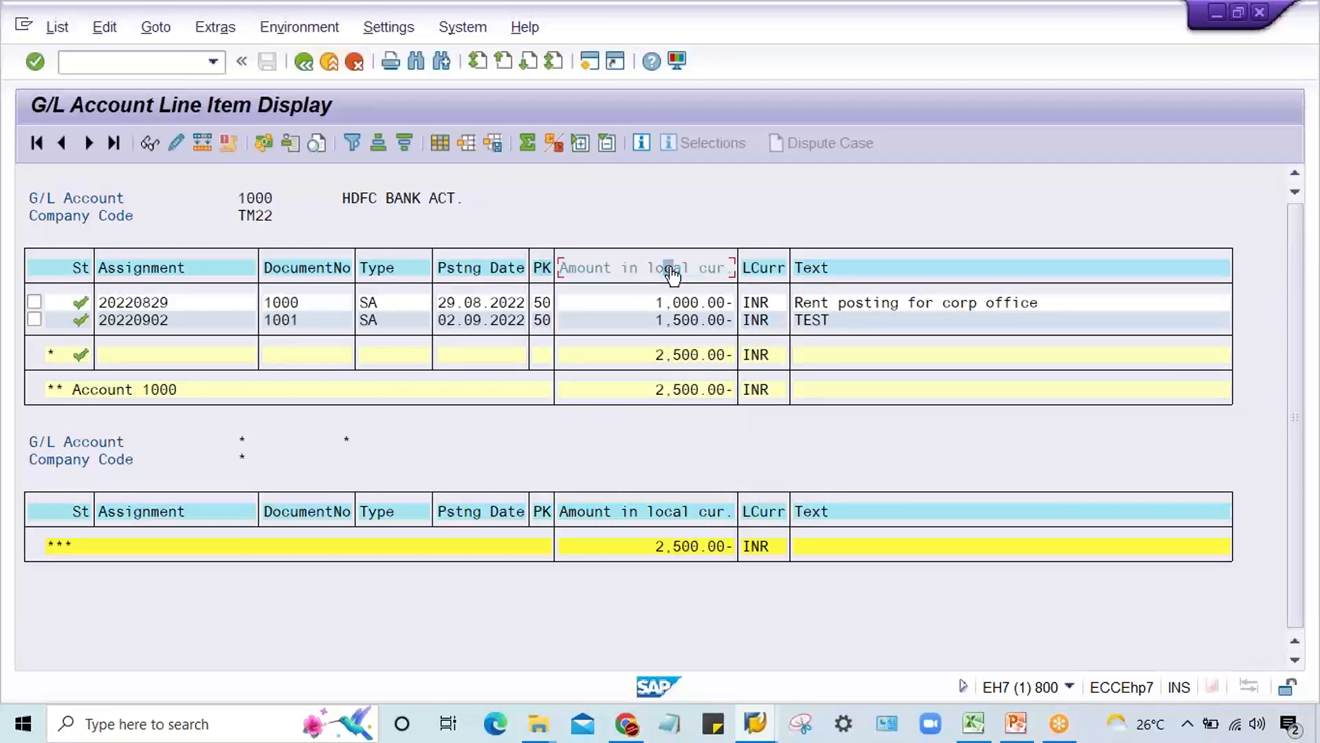
click(673, 274)
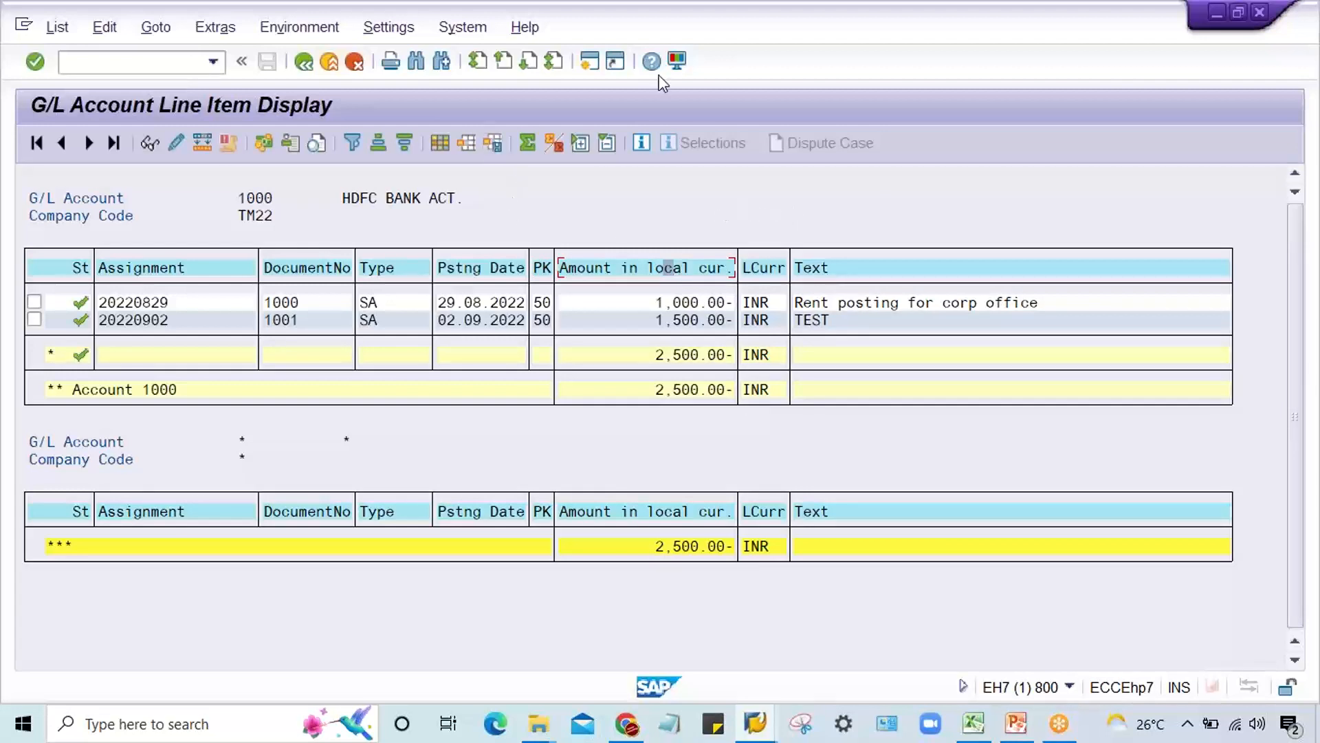
click(1166, 30)
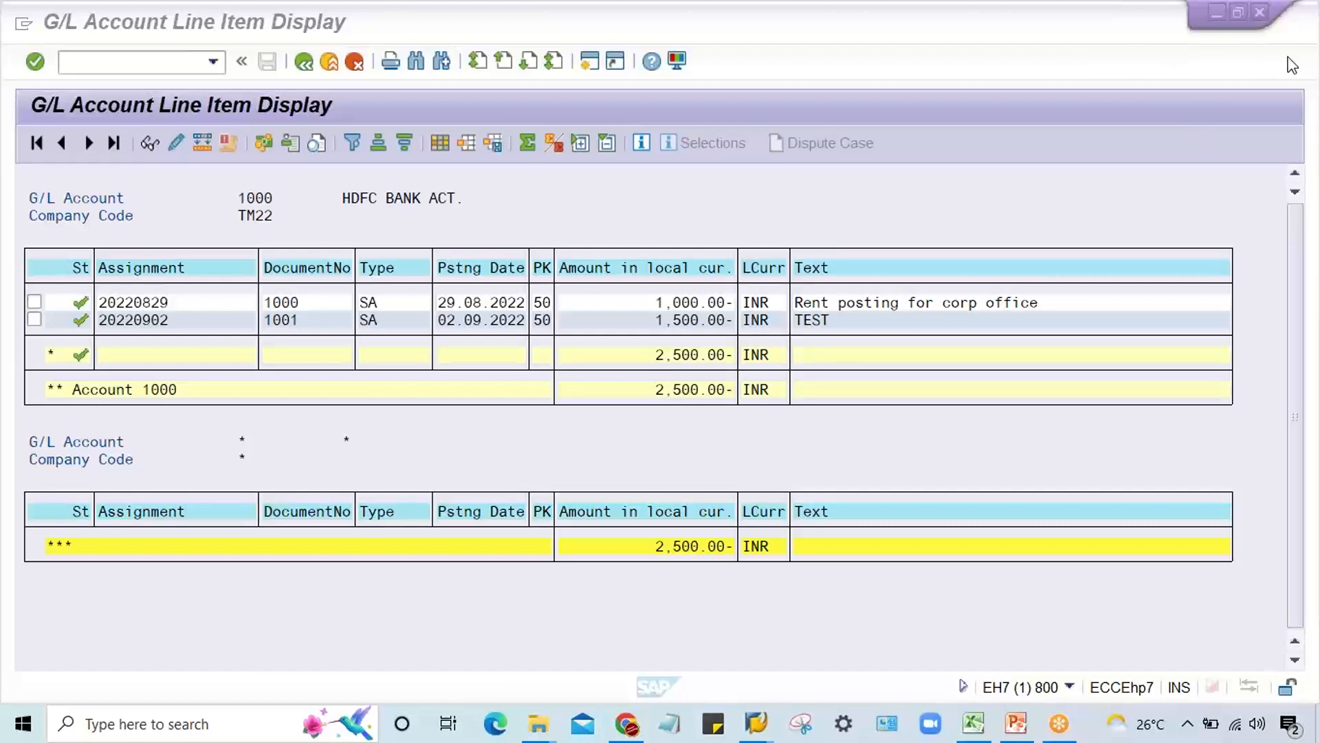
click(812, 217)
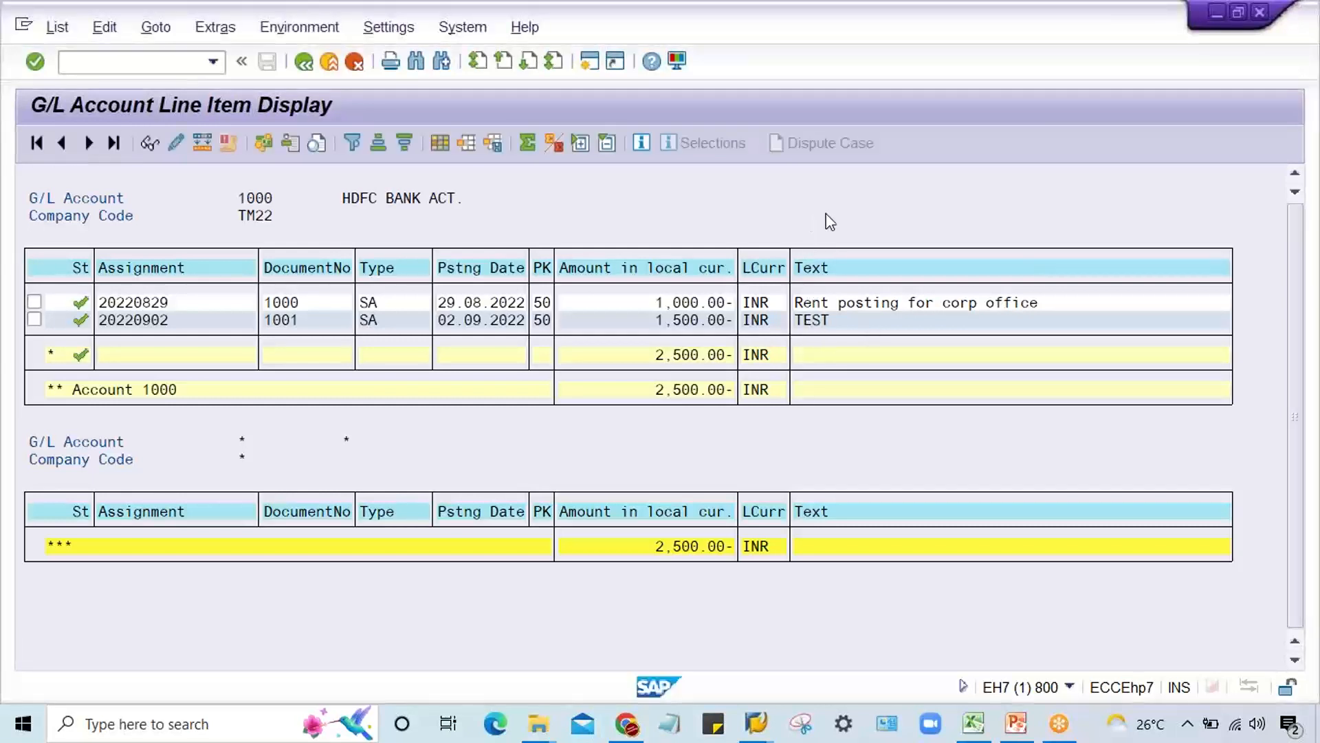
click(1133, 82)
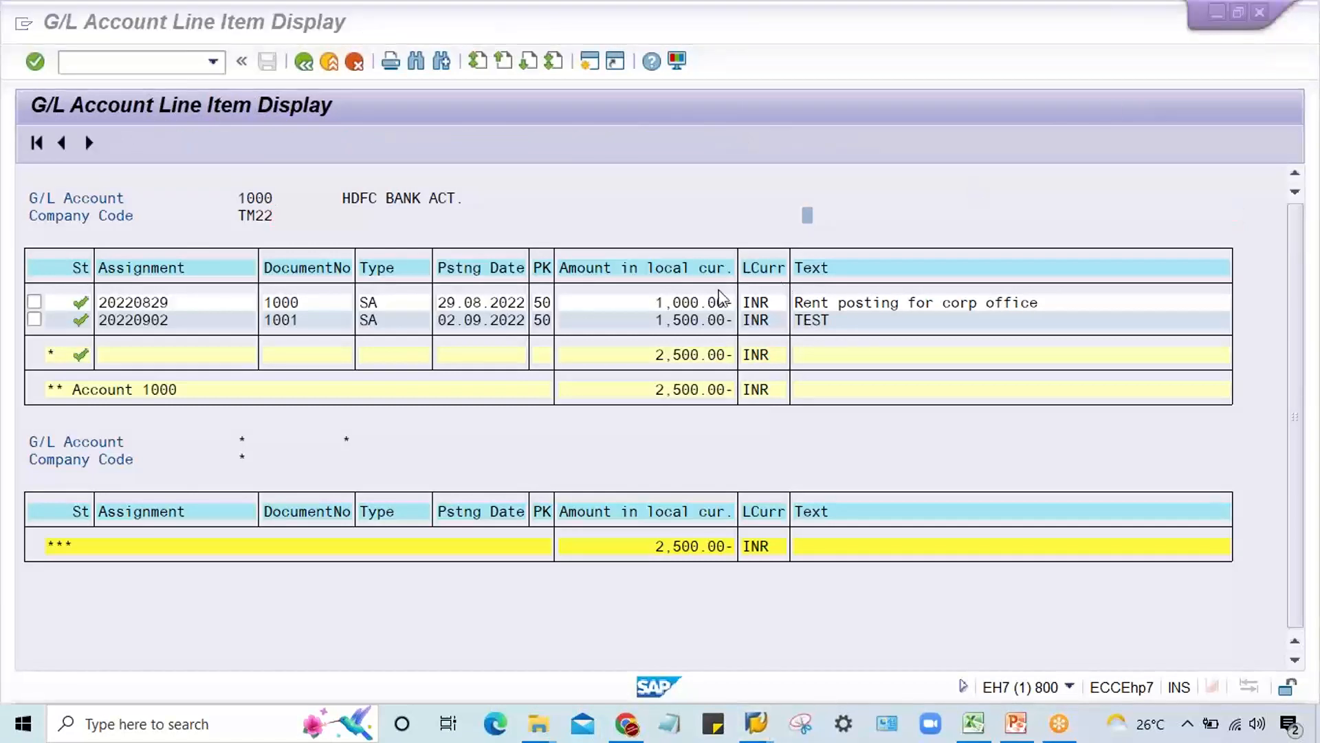
Step: Save the current column arrangement as layout /KUMAR, overwriting the existing layout of that name
click(686, 181)
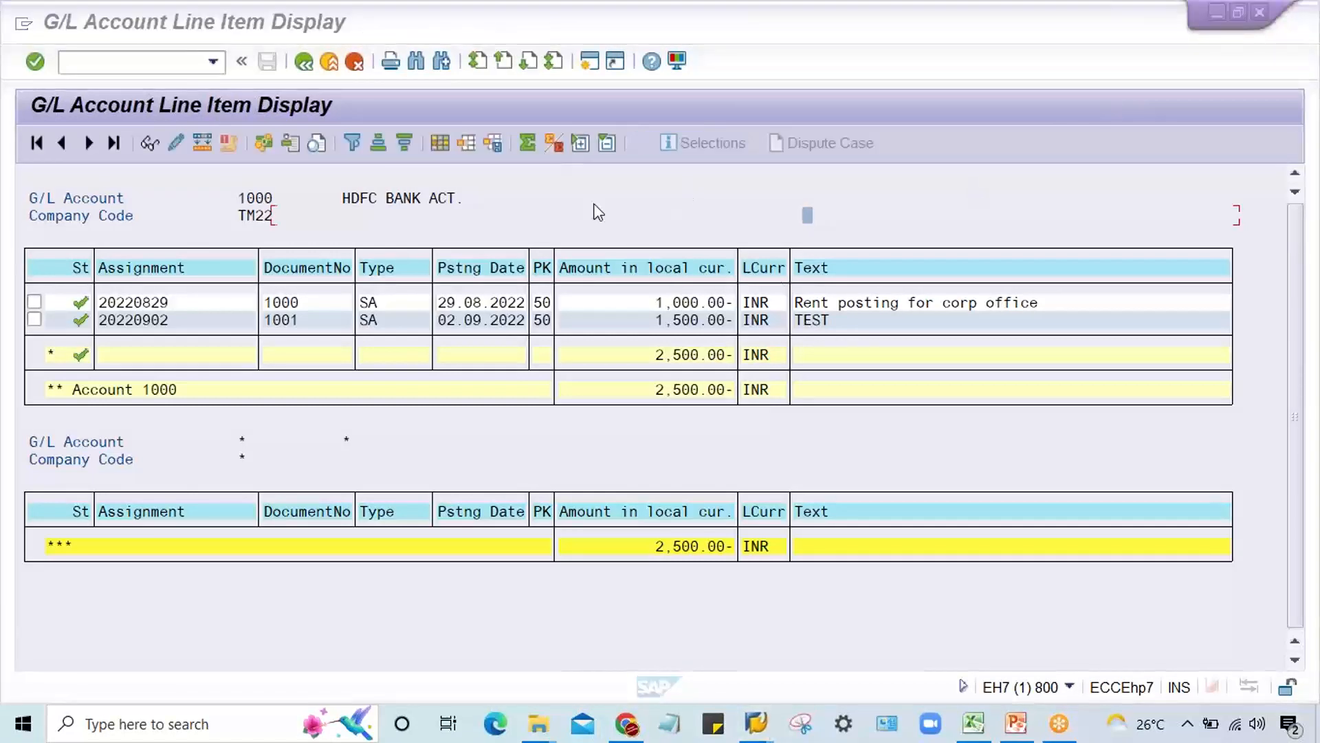
click(492, 144)
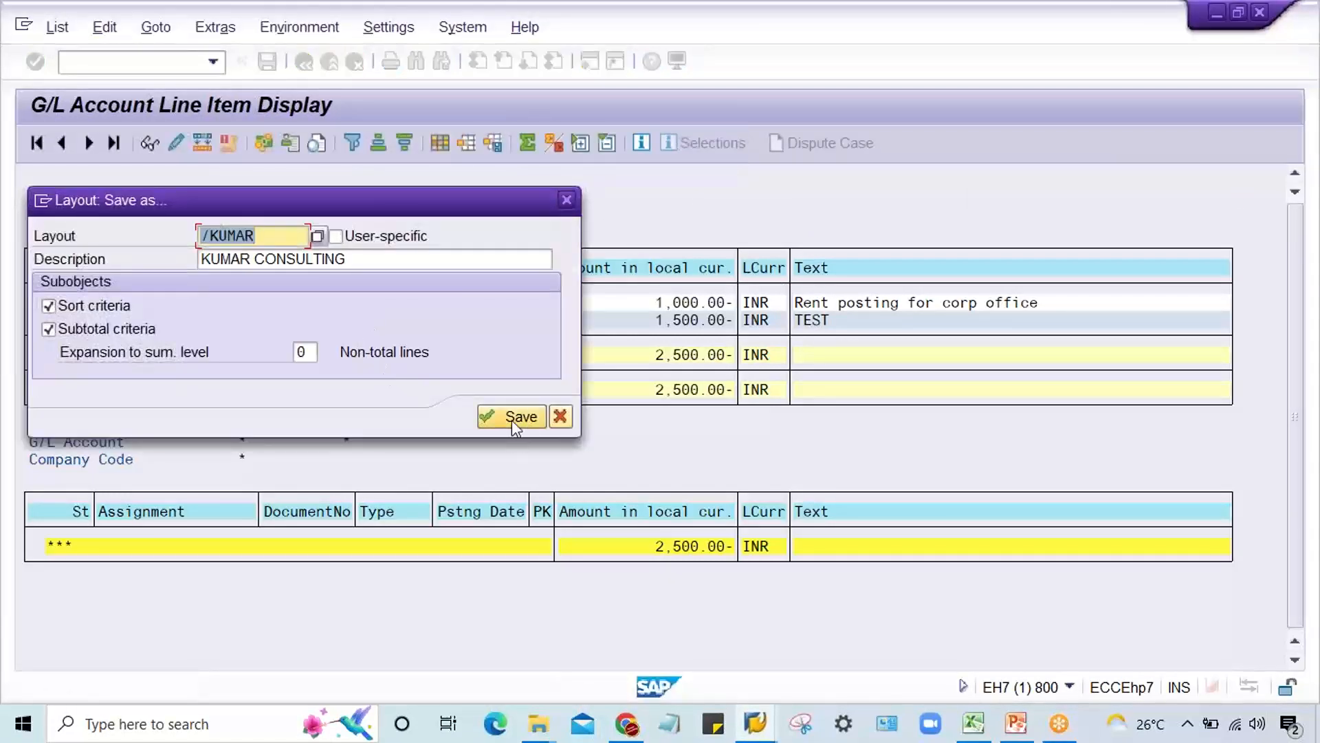
click(512, 419)
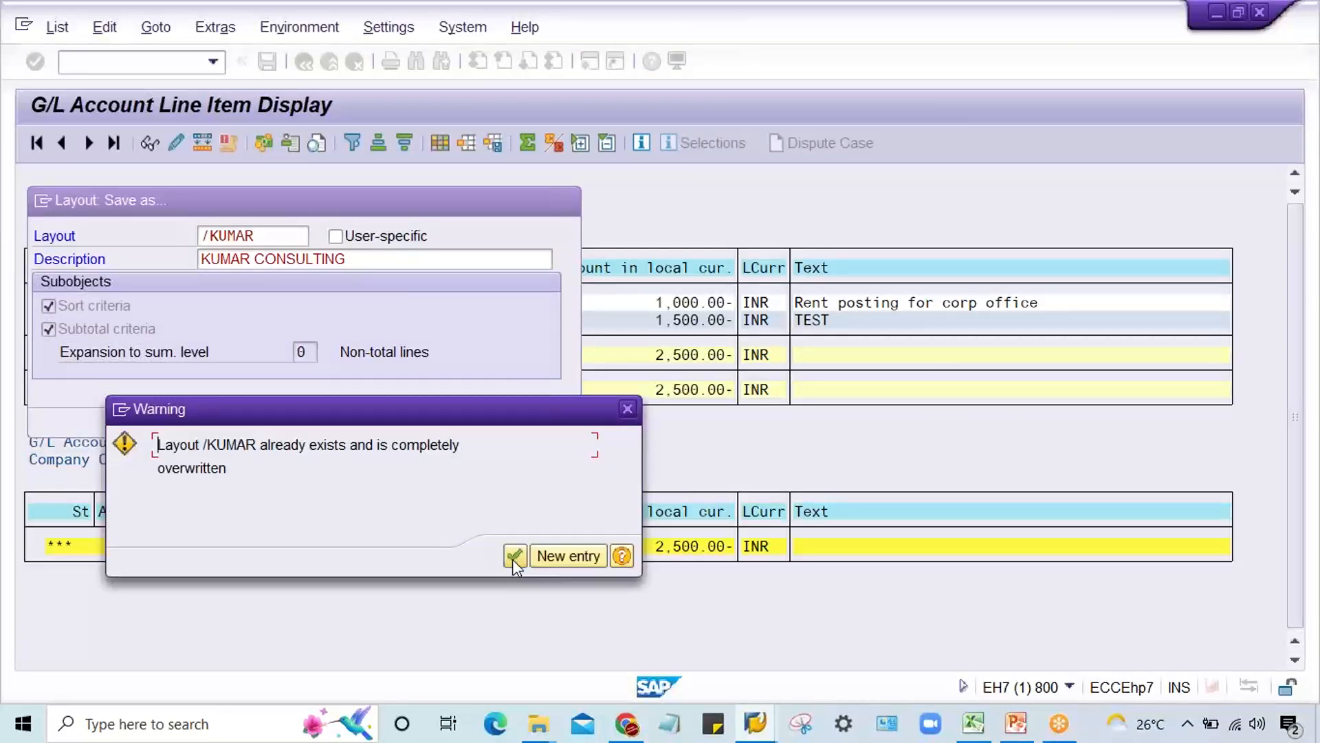
click(514, 557)
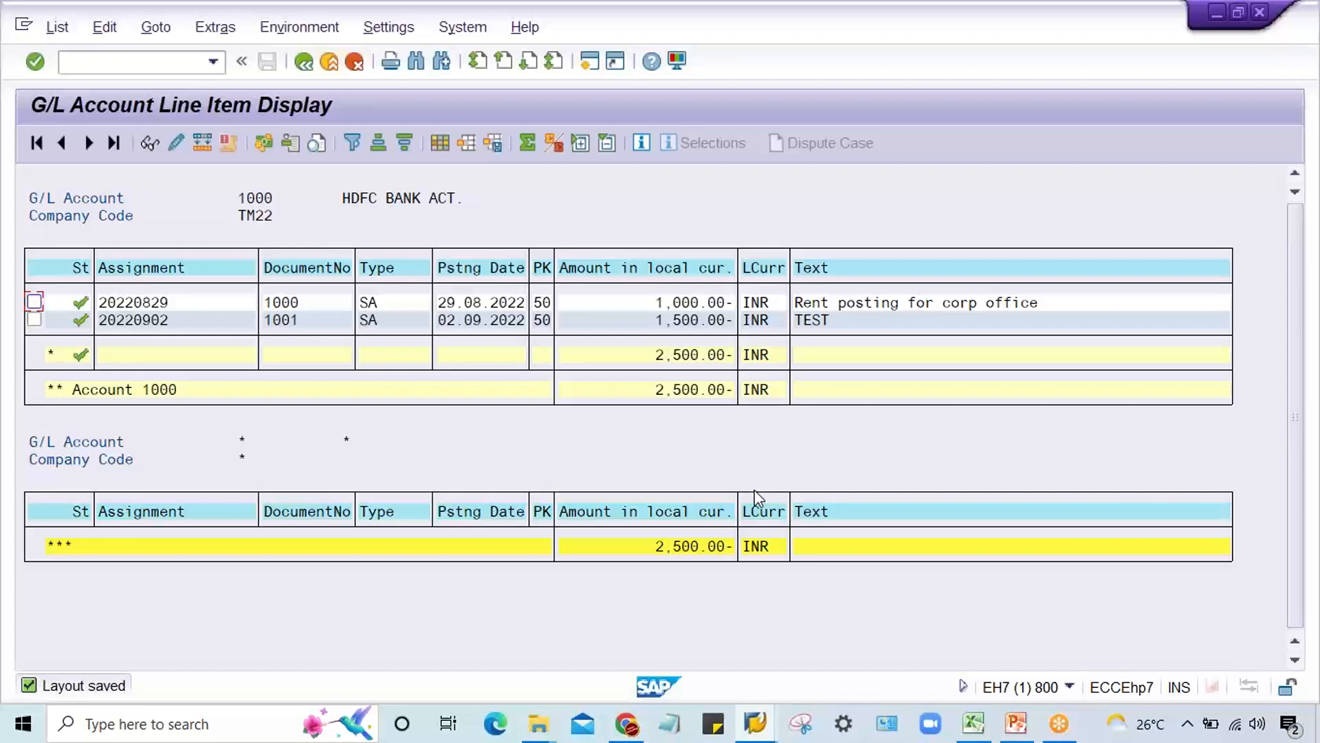
Step: Return to the selection screen, add G/L account 4000 as a second single value and run the line item report
click(305, 64)
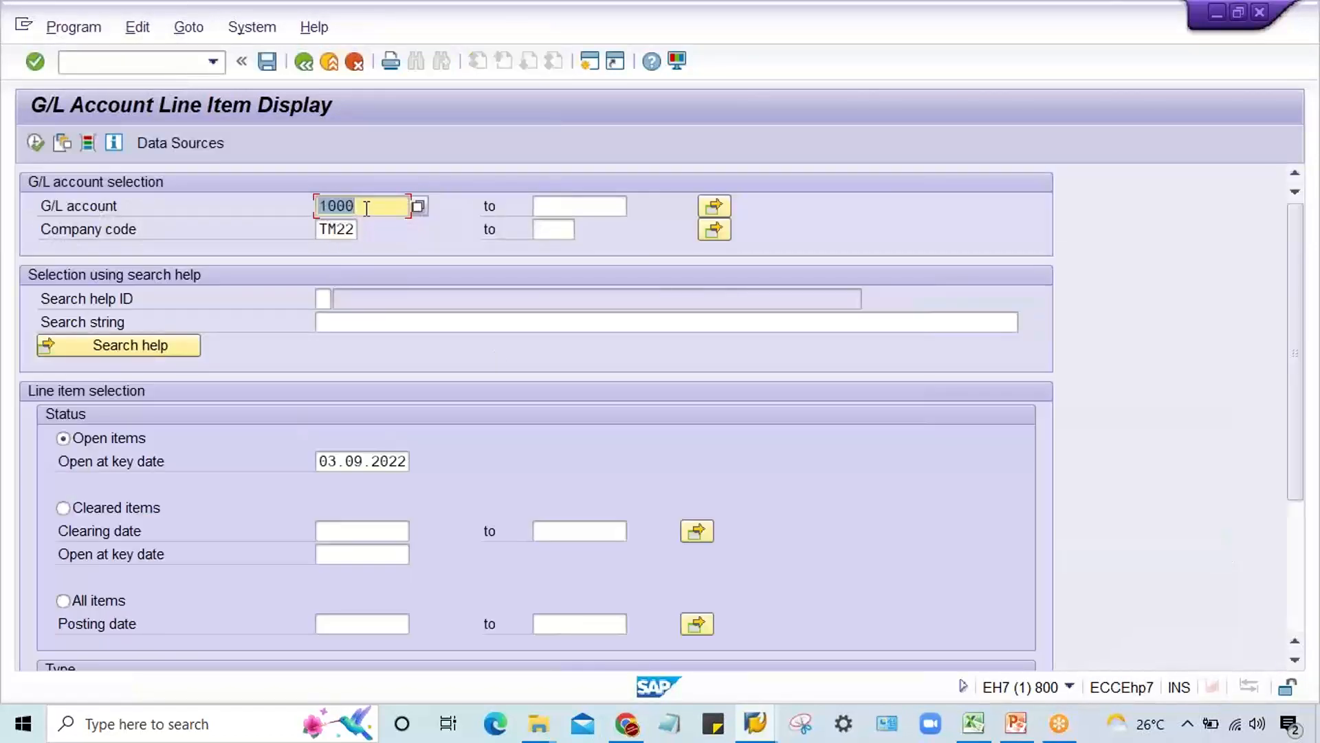
click(367, 208)
click(715, 207)
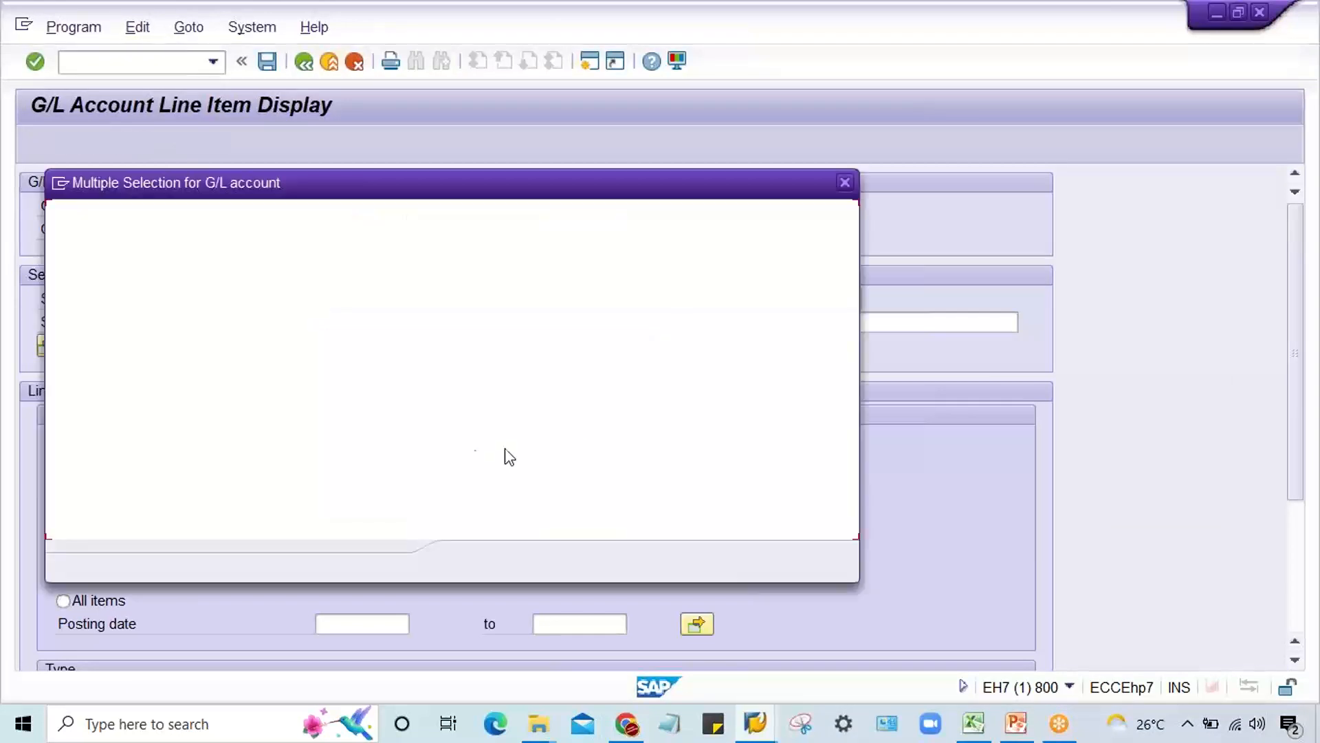
click(111, 335)
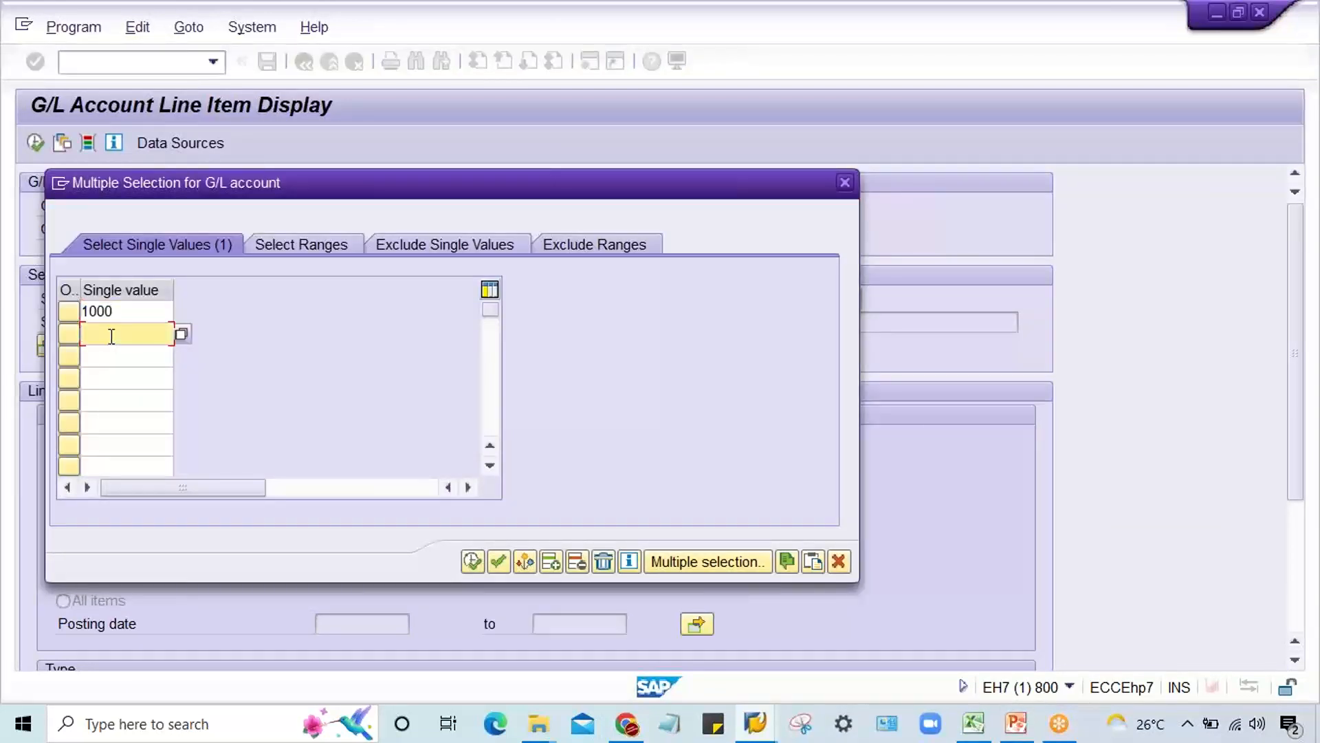
text(4000)
click(495, 564)
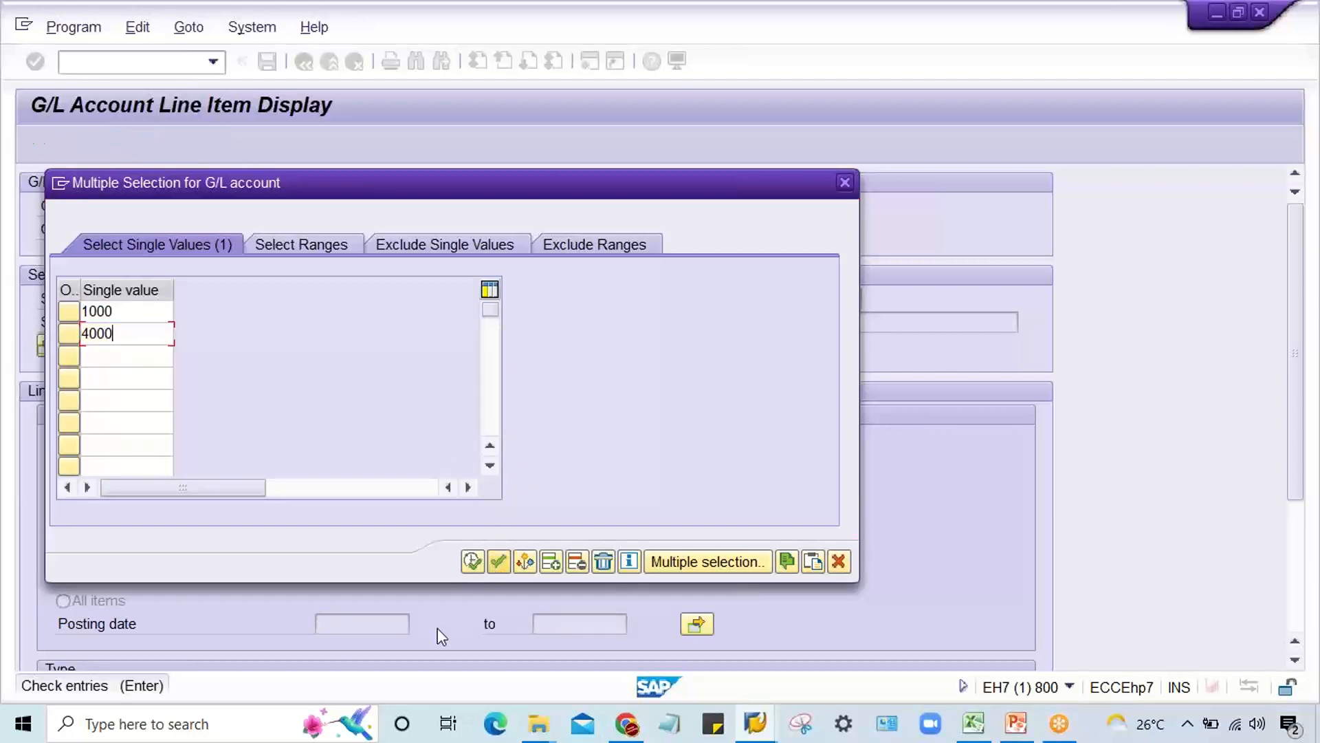
click(472, 562)
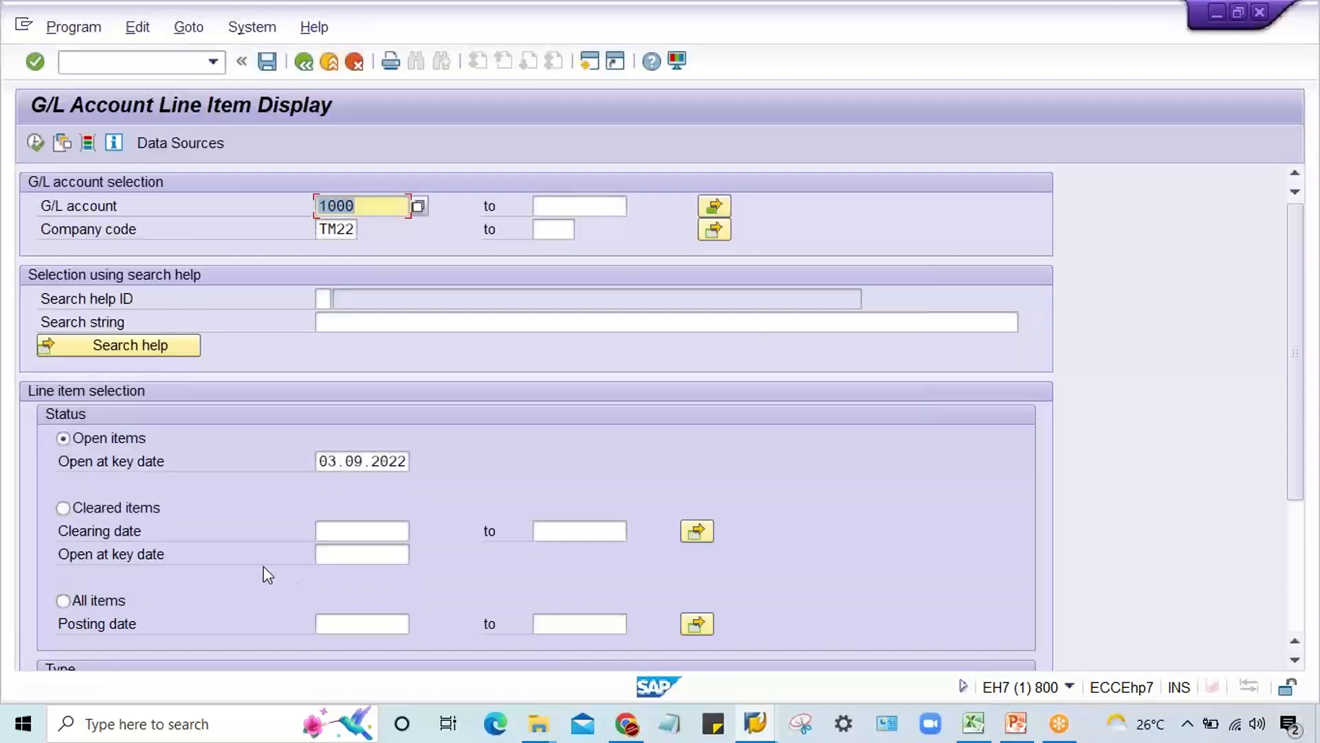
click(35, 142)
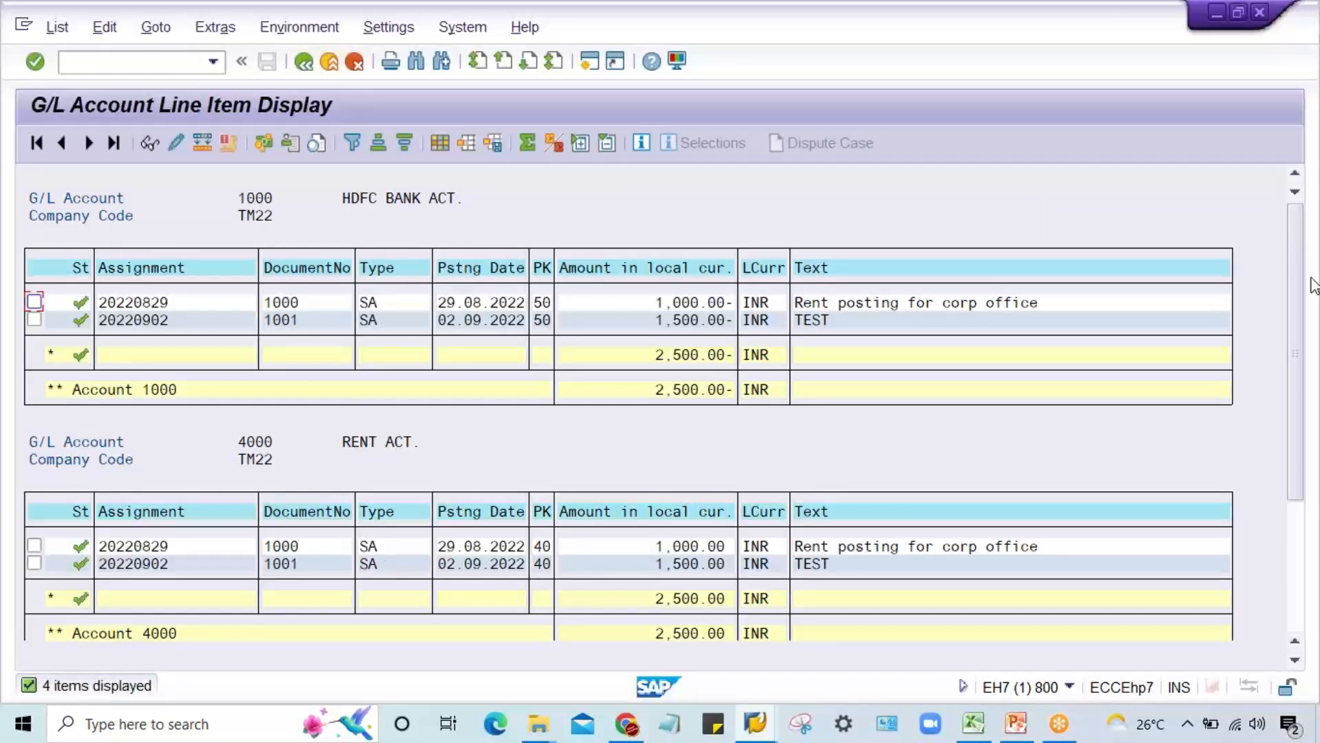
Step: Examine the line items of both accounts and look through the hidden fields available in the KUMAR CONSULTING layout
drag(1294, 238, 1307, 385)
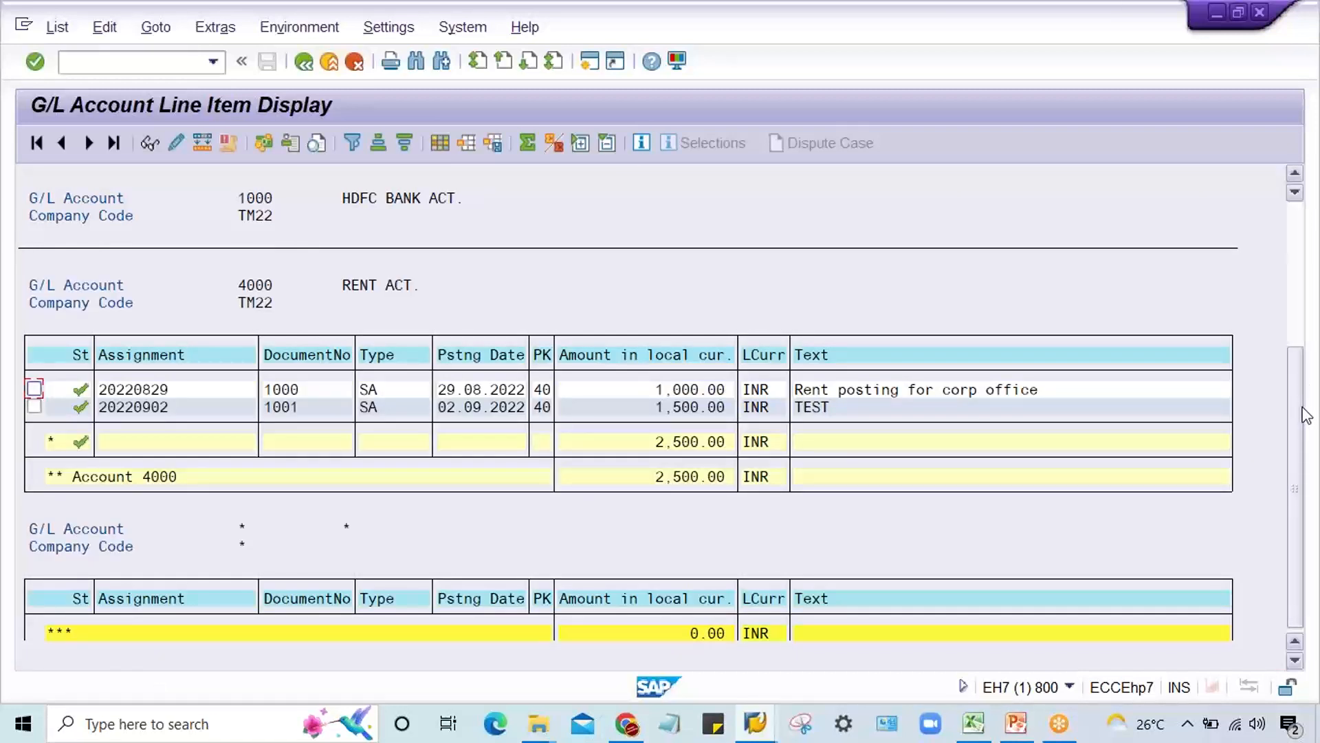
click(1301, 230)
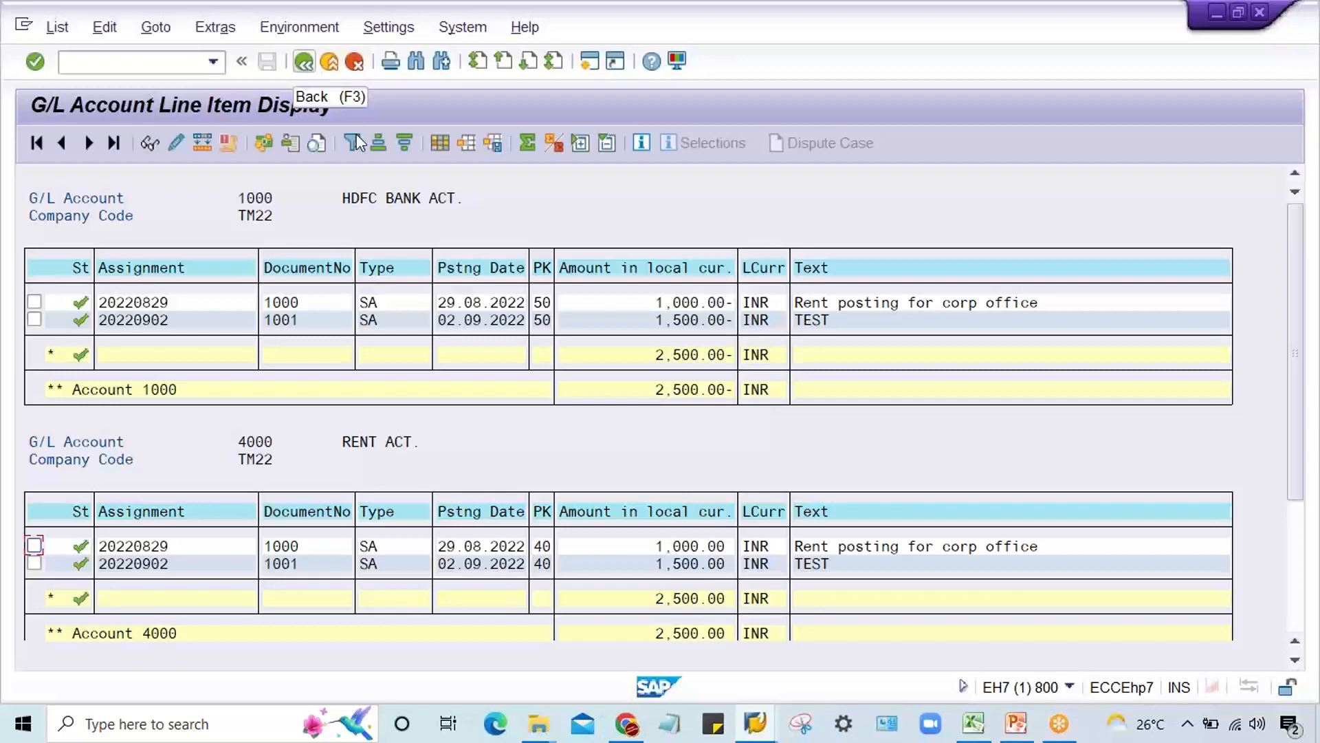
click(440, 143)
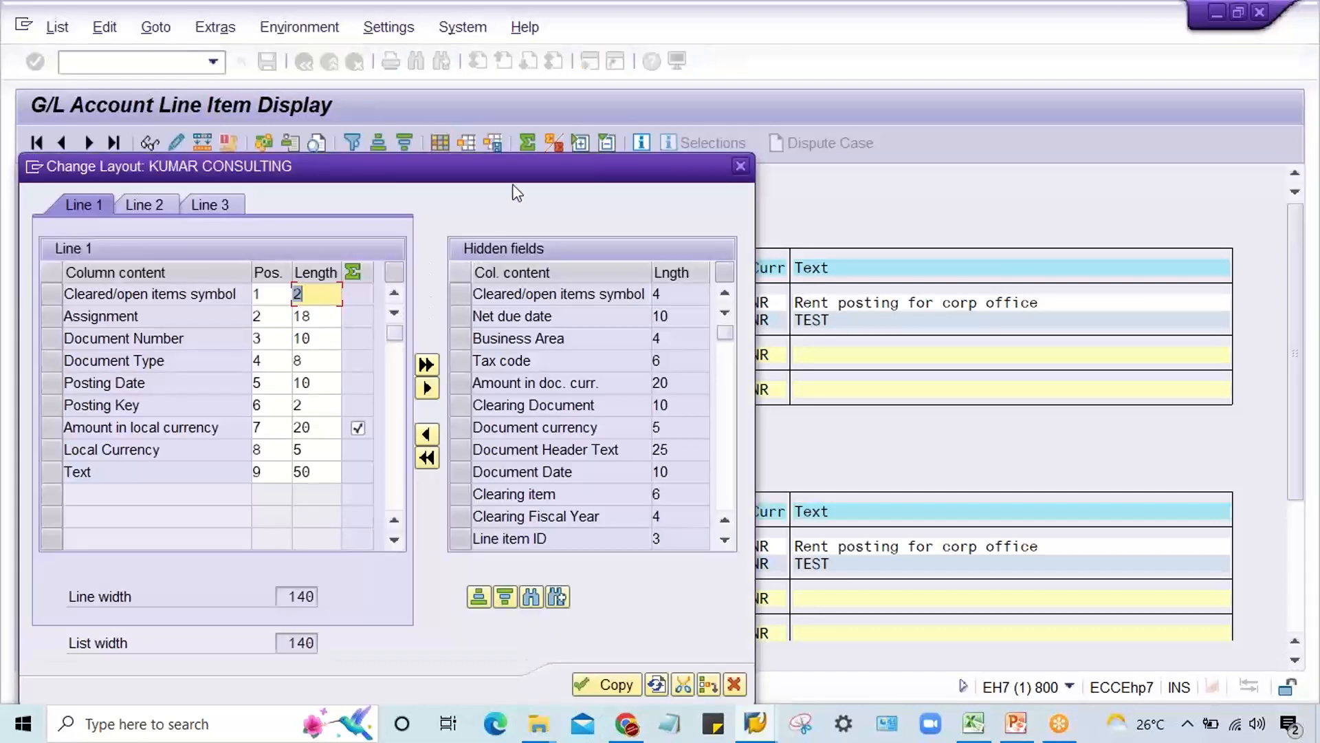
drag(515, 172, 503, 74)
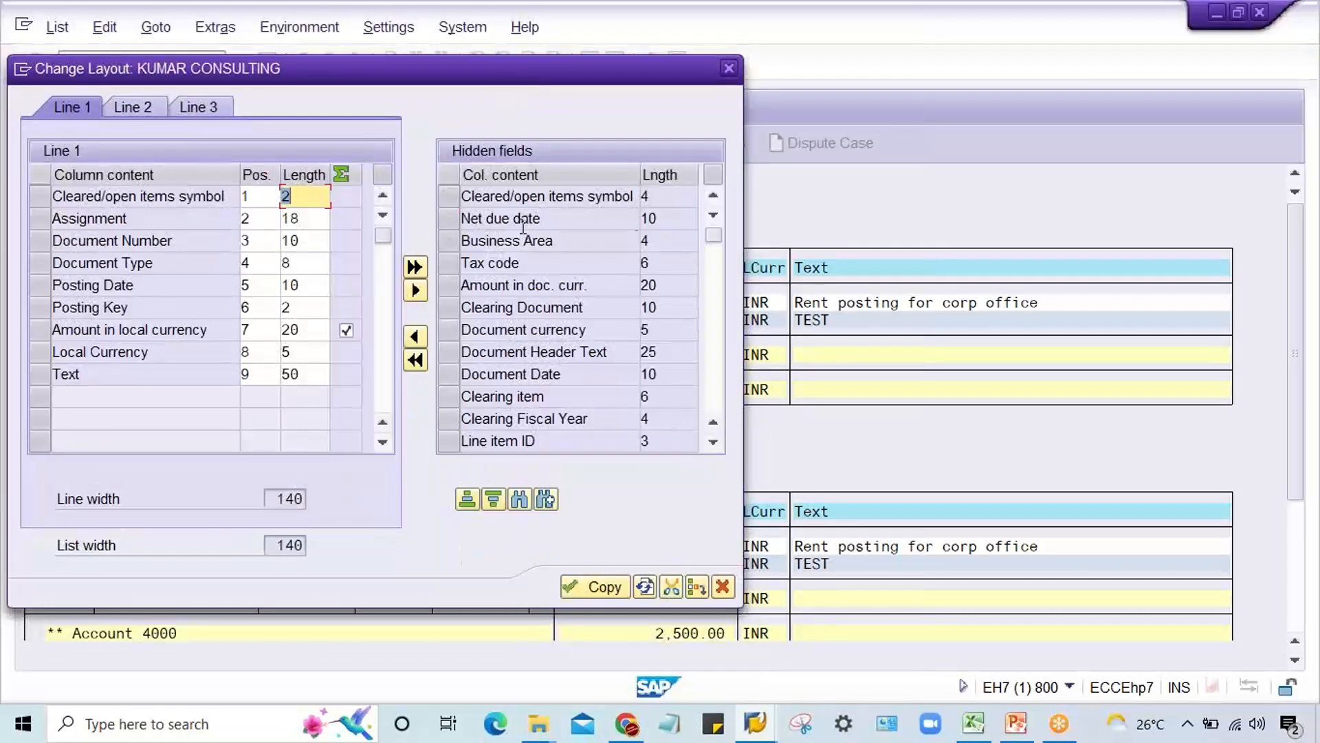
click(524, 218)
click(523, 266)
click(526, 325)
click(528, 377)
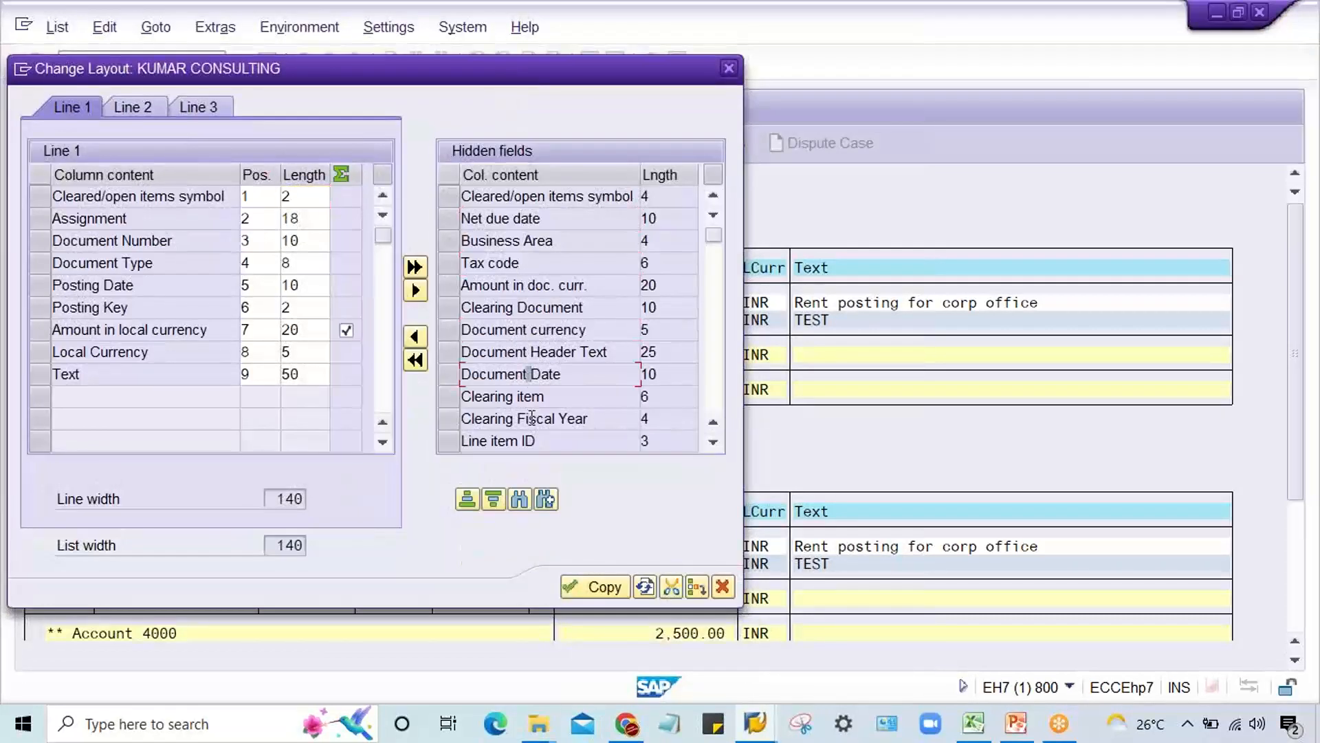
click(530, 418)
drag(713, 235, 714, 265)
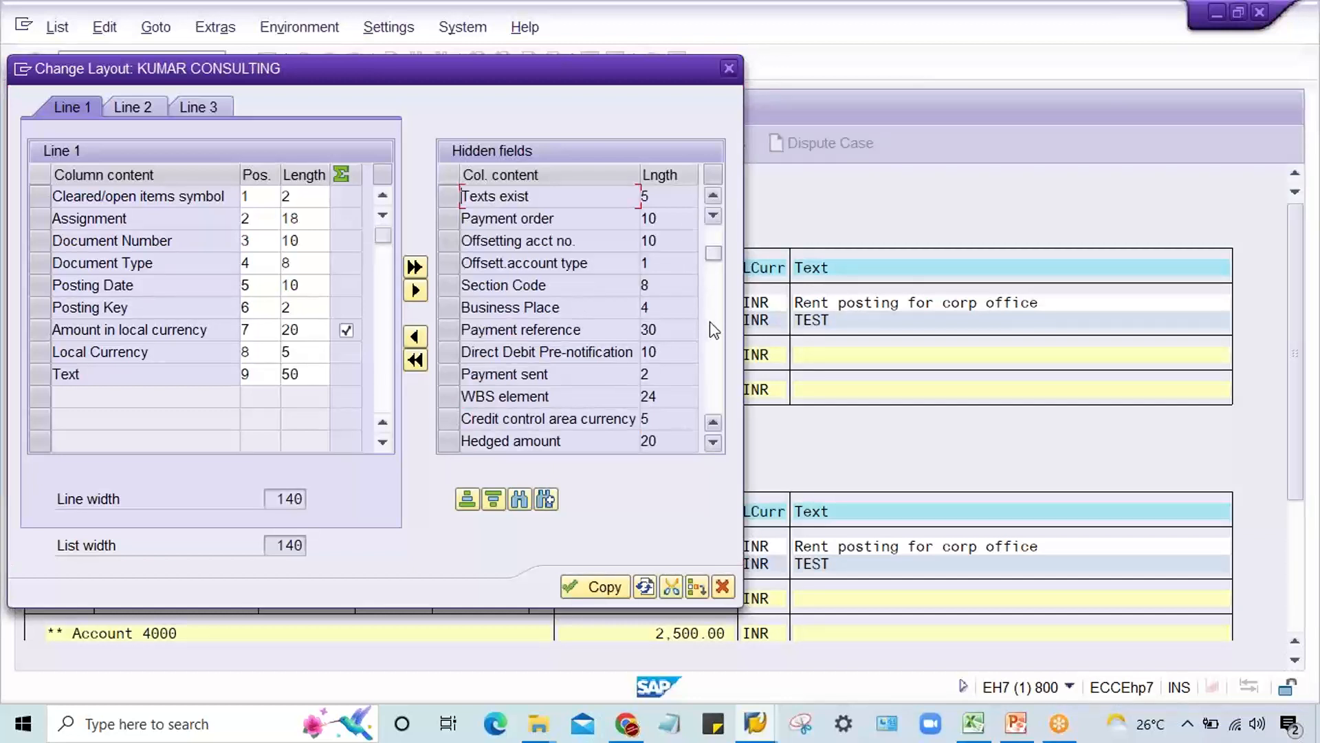
click(715, 349)
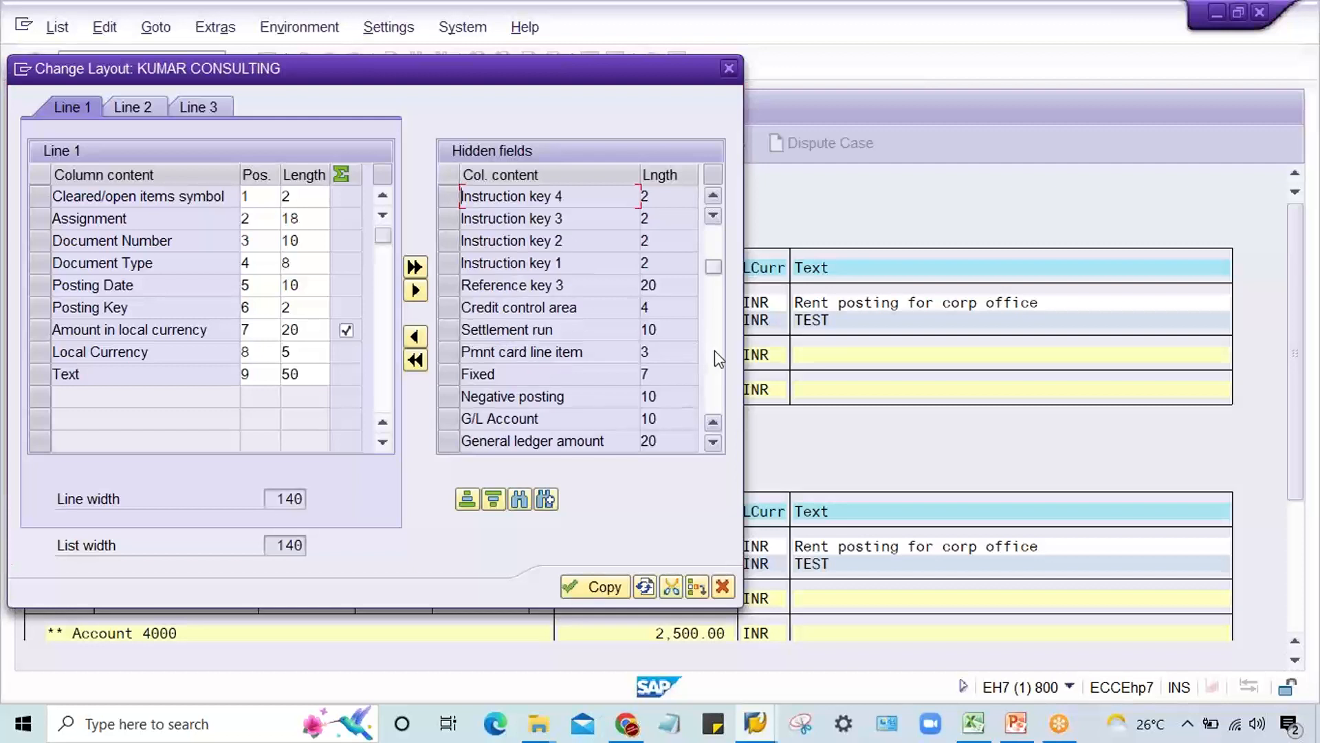
click(716, 383)
click(715, 379)
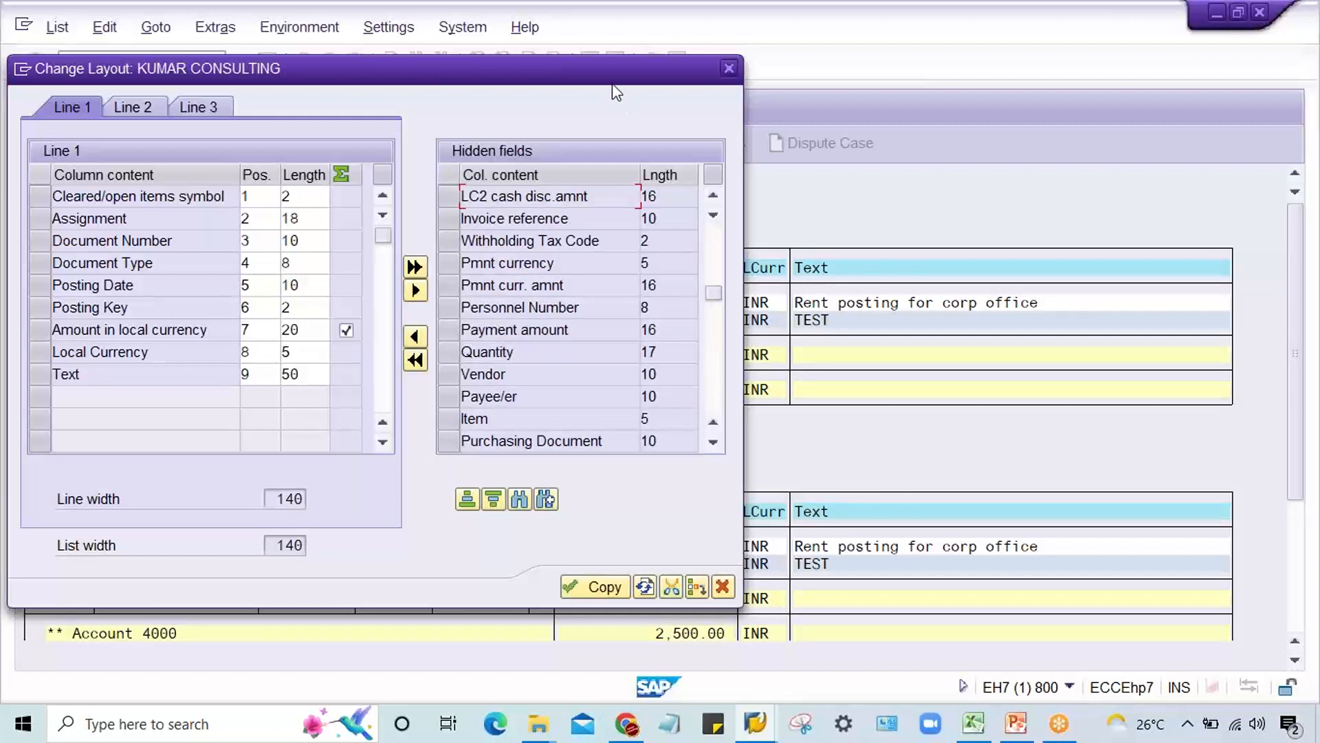
drag(600, 74, 1009, 360)
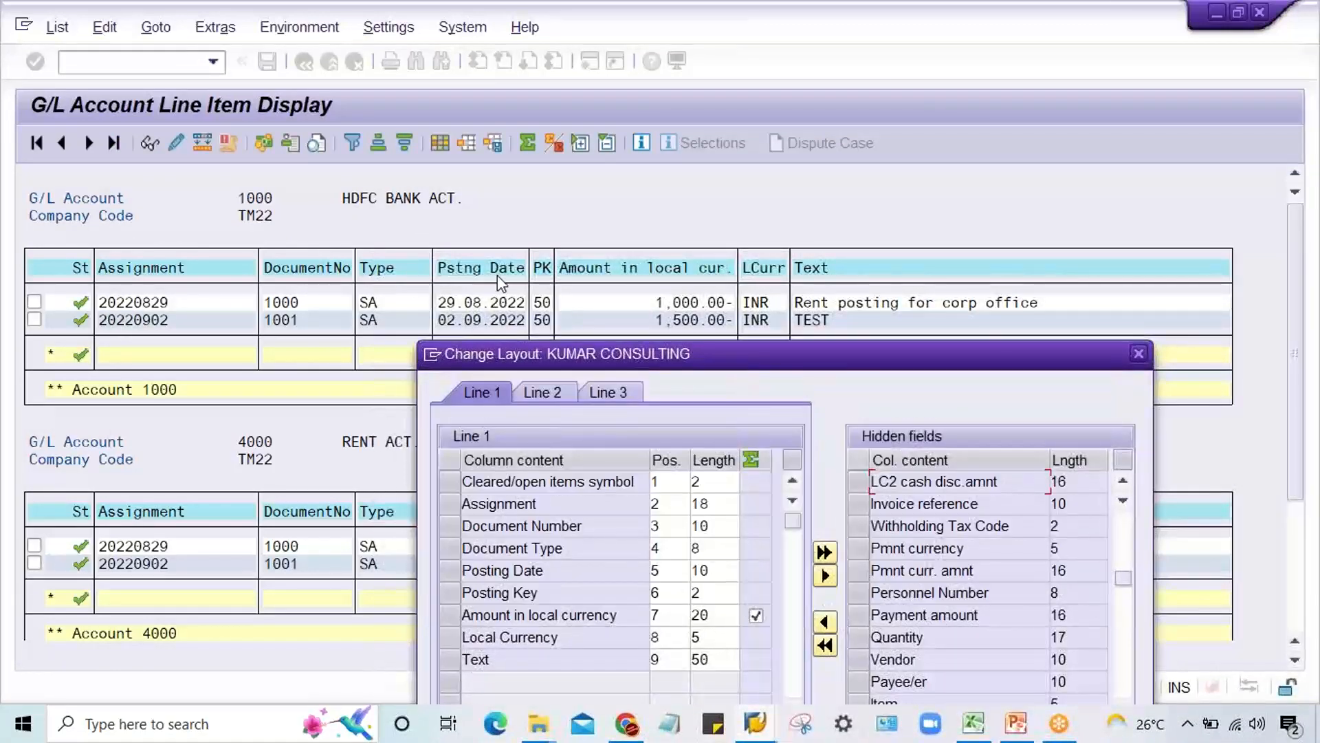
drag(890, 344, 560, 93)
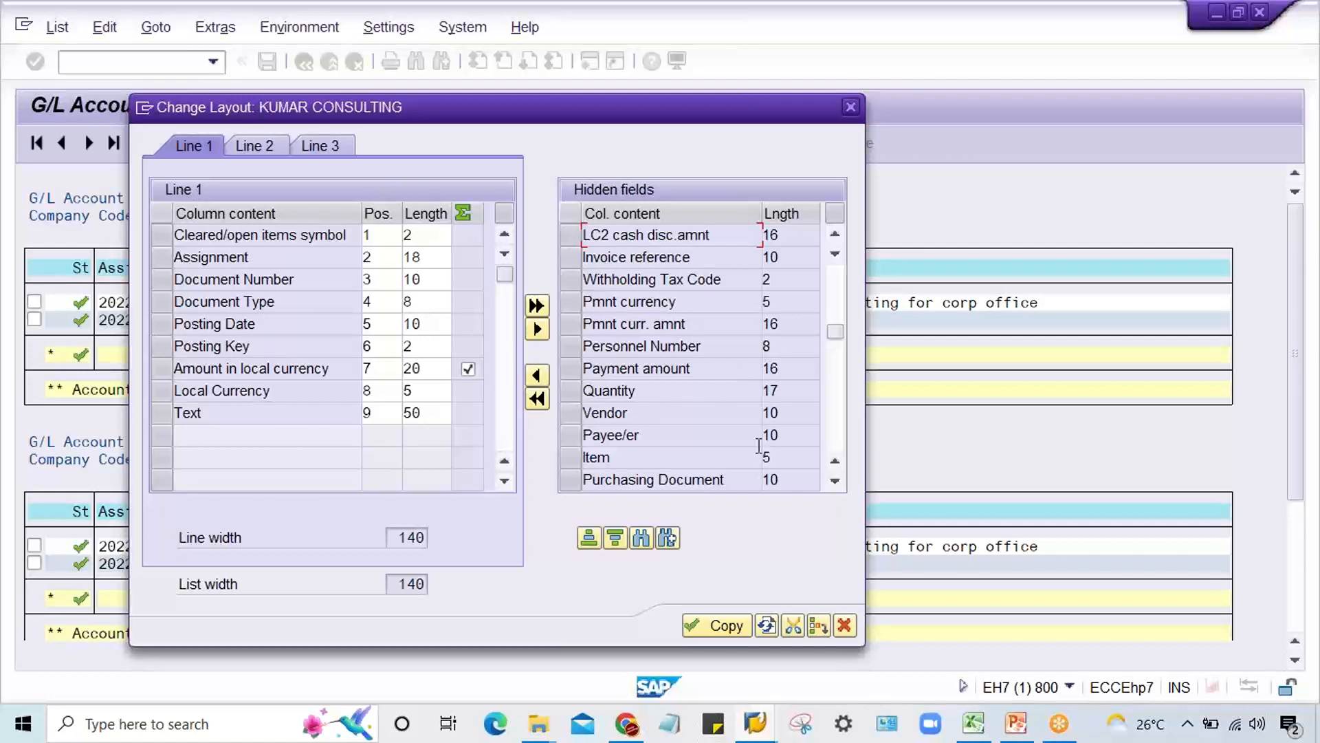
Step: Search the hidden fields of the layout for "doc"
click(641, 537)
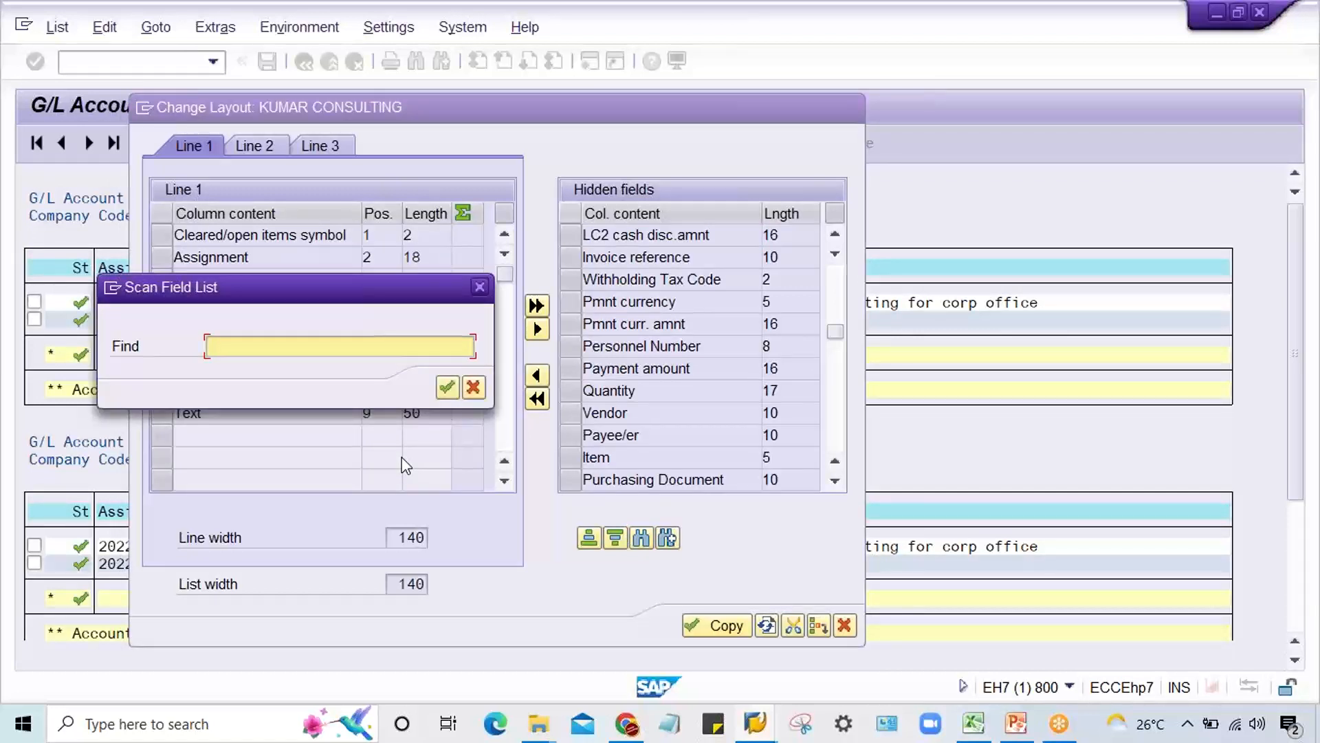
text(dp)
key(BackSpace)
text(o)
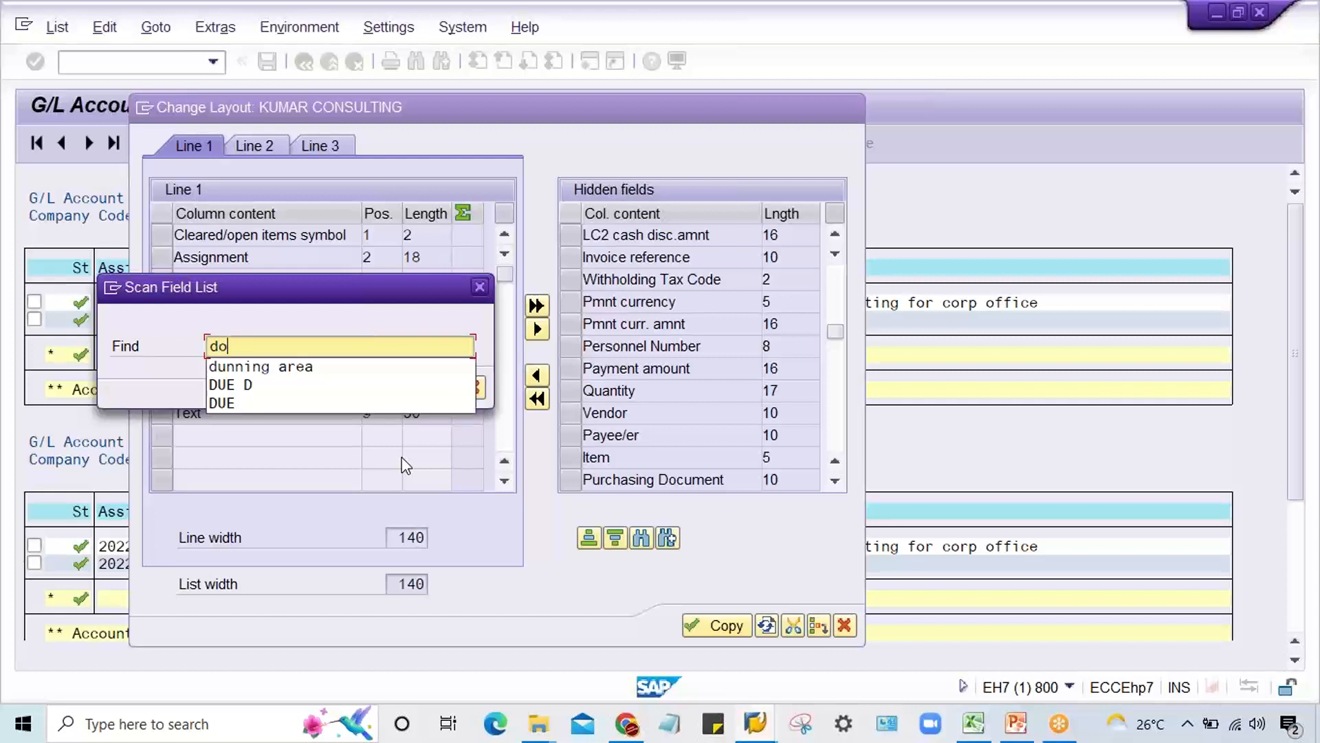
text(cume)
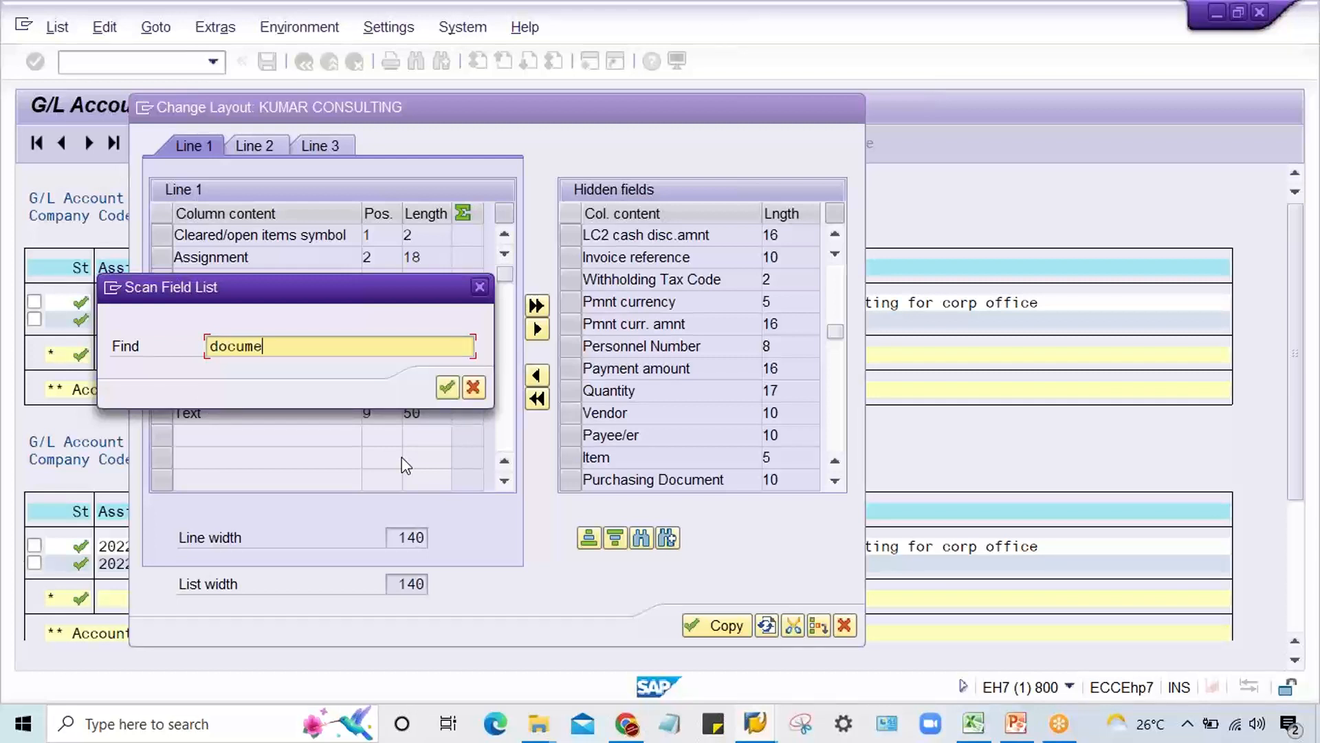
text(nt date)
drag(342, 347, 240, 344)
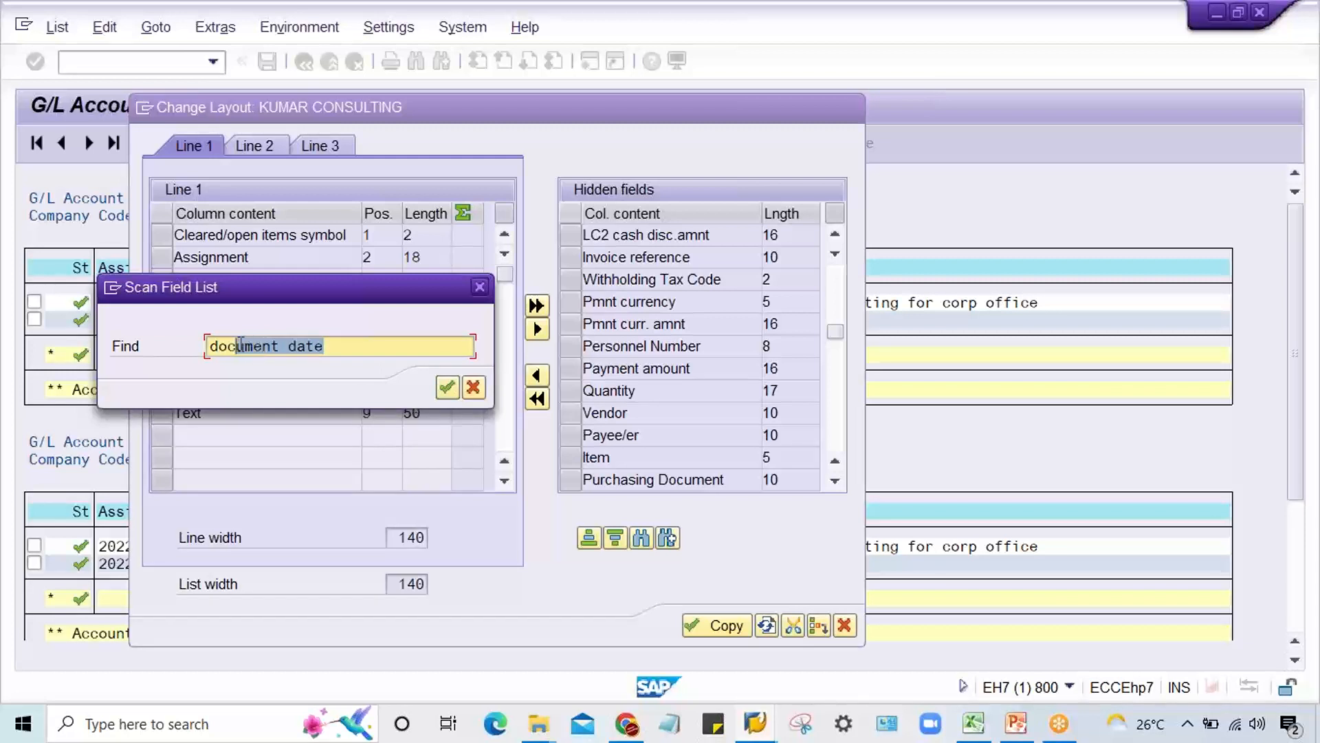
key(BackSpace)
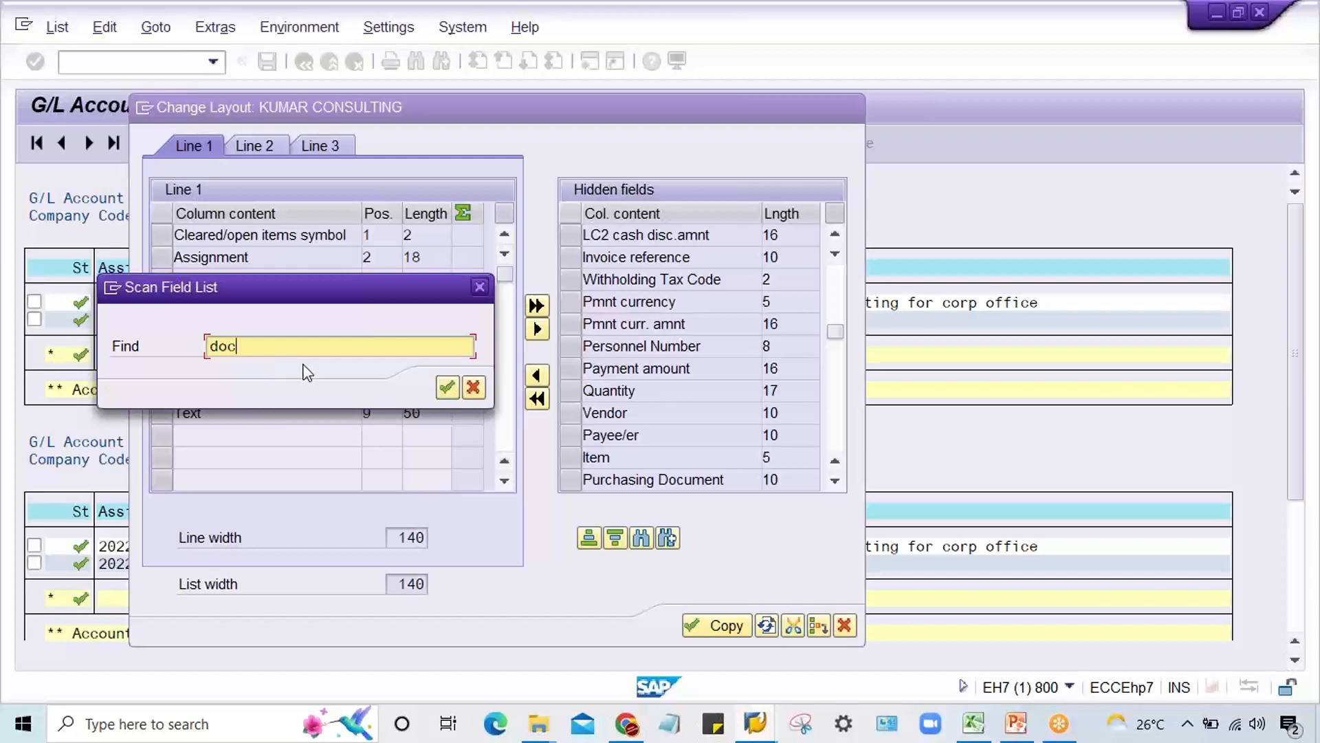
click(443, 390)
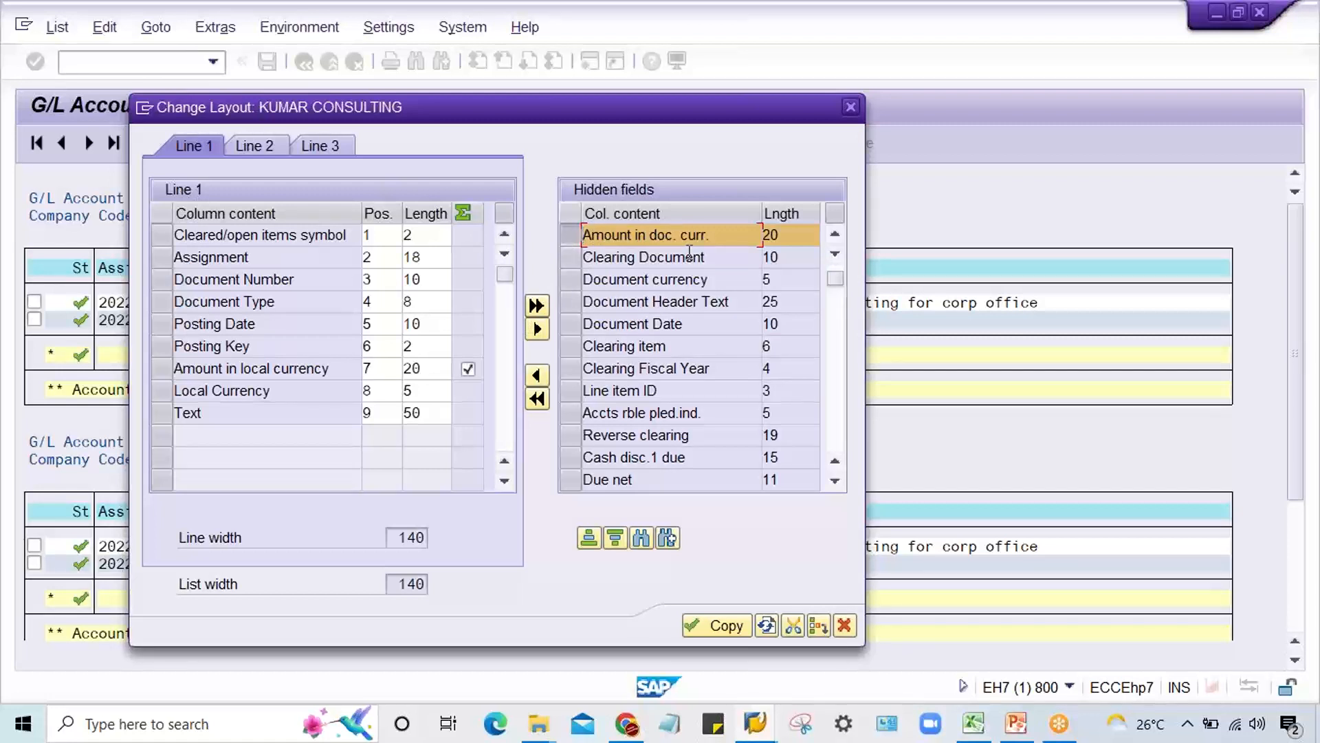
Step: Go through the search matches to Document Date, add that field to the displayed columns and apply the layout
click(664, 543)
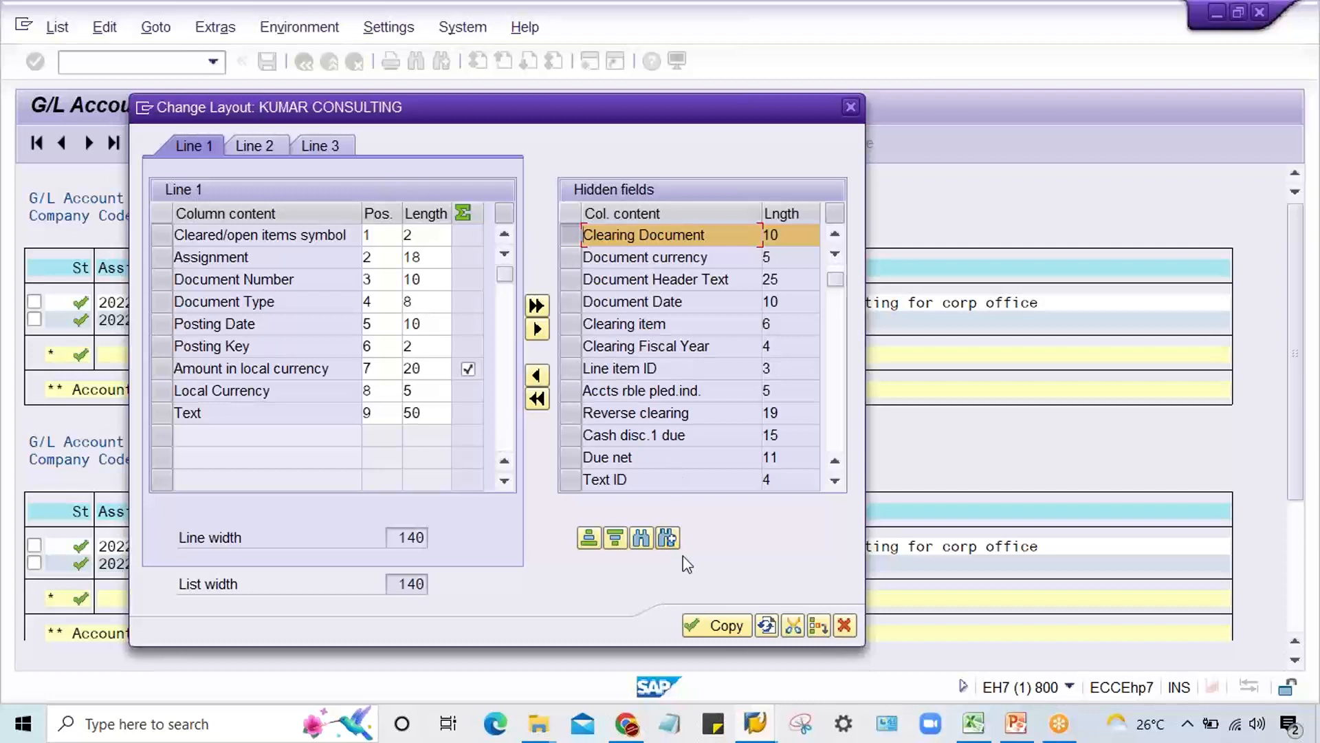
click(667, 541)
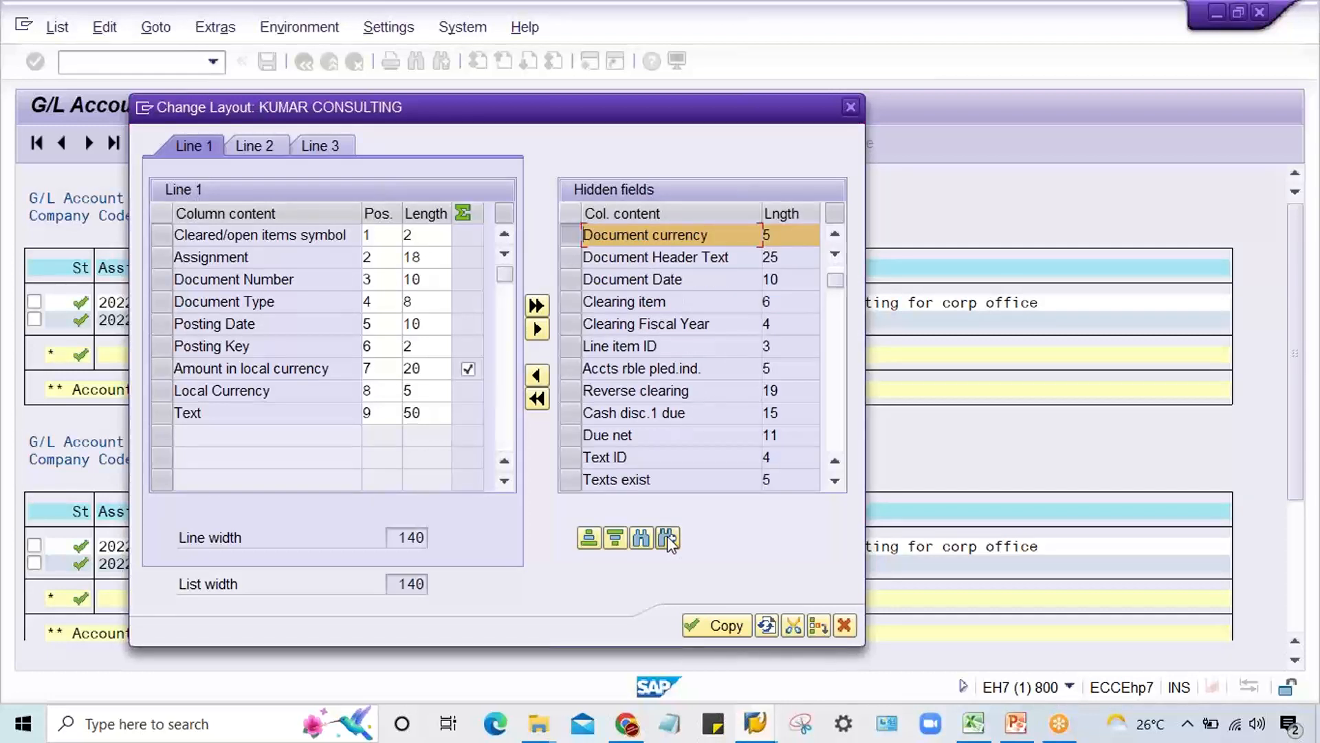
click(667, 541)
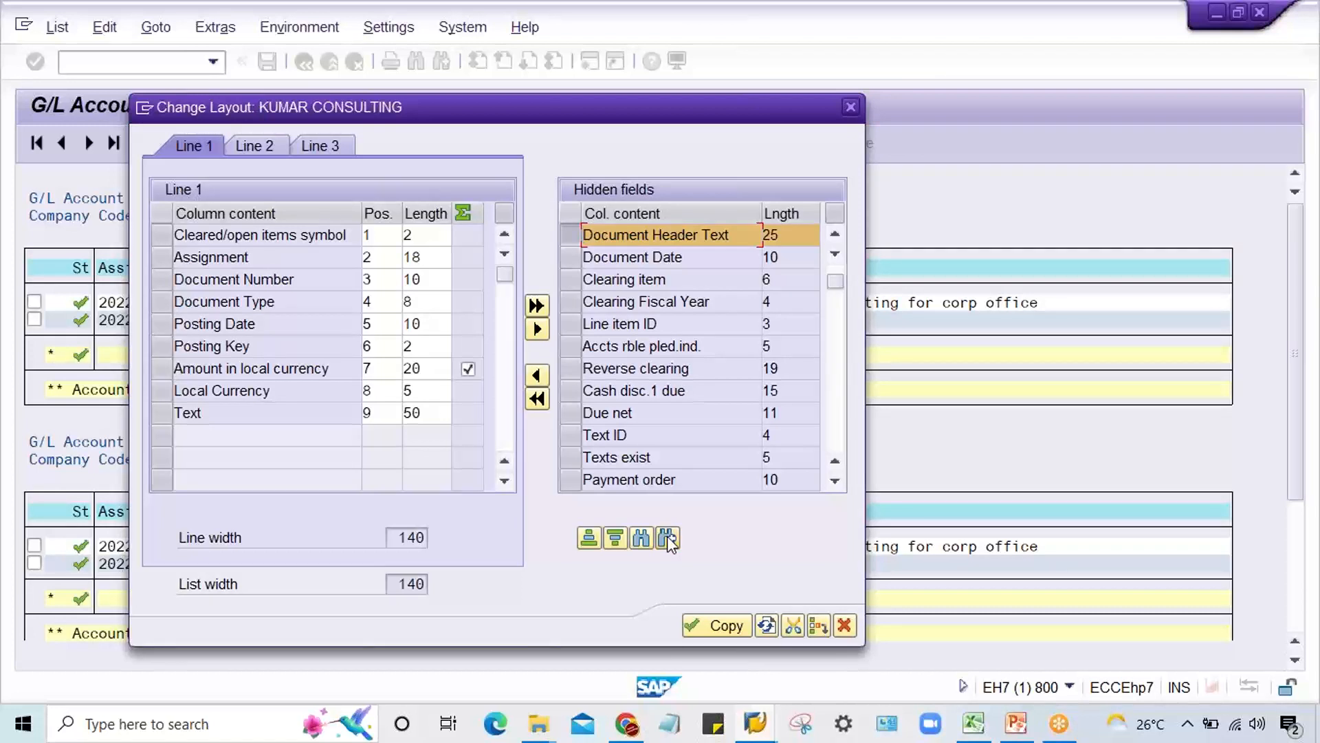
click(667, 541)
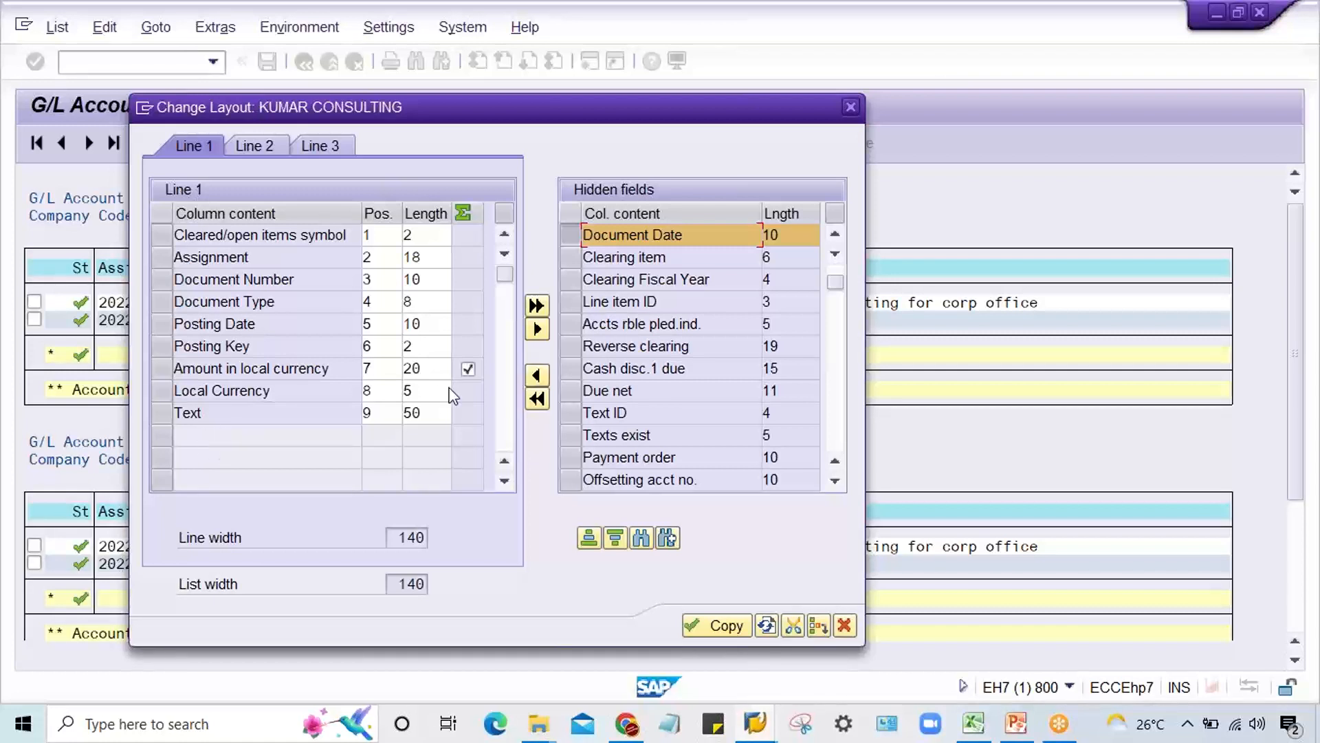
click(537, 375)
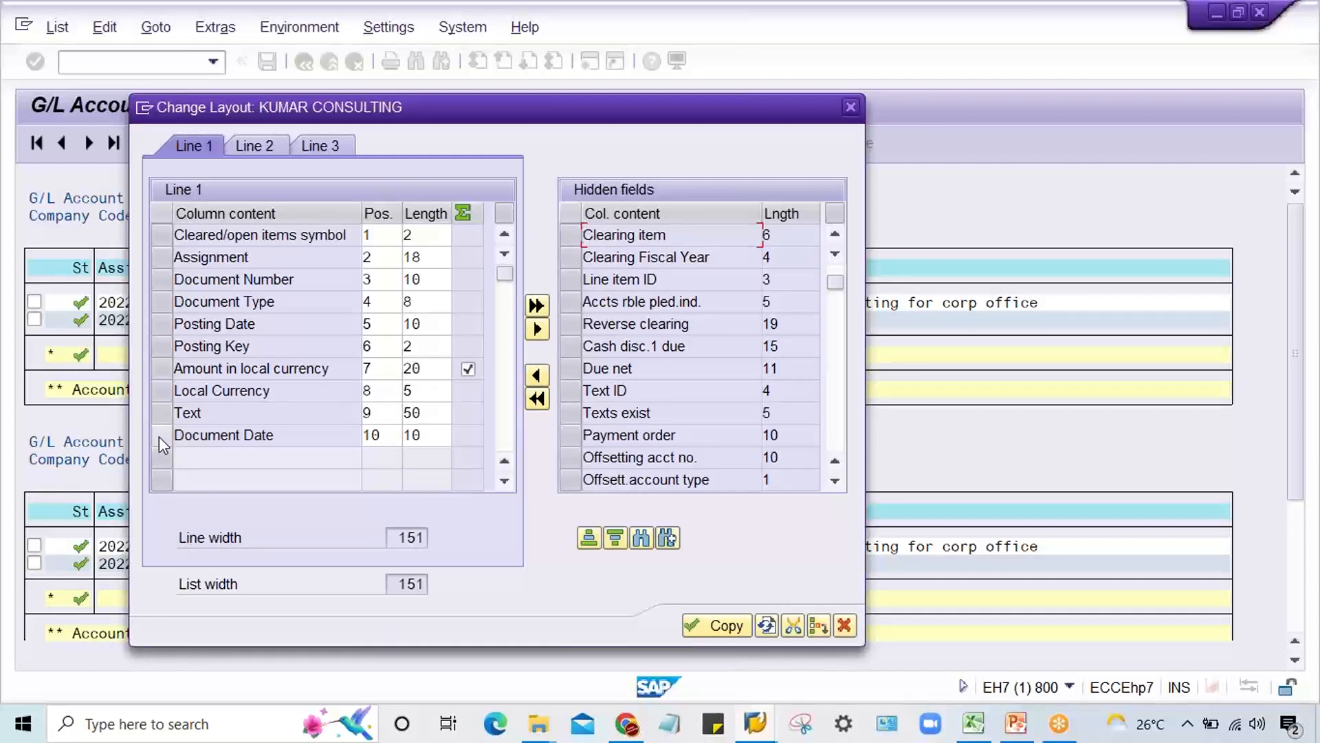
click(716, 624)
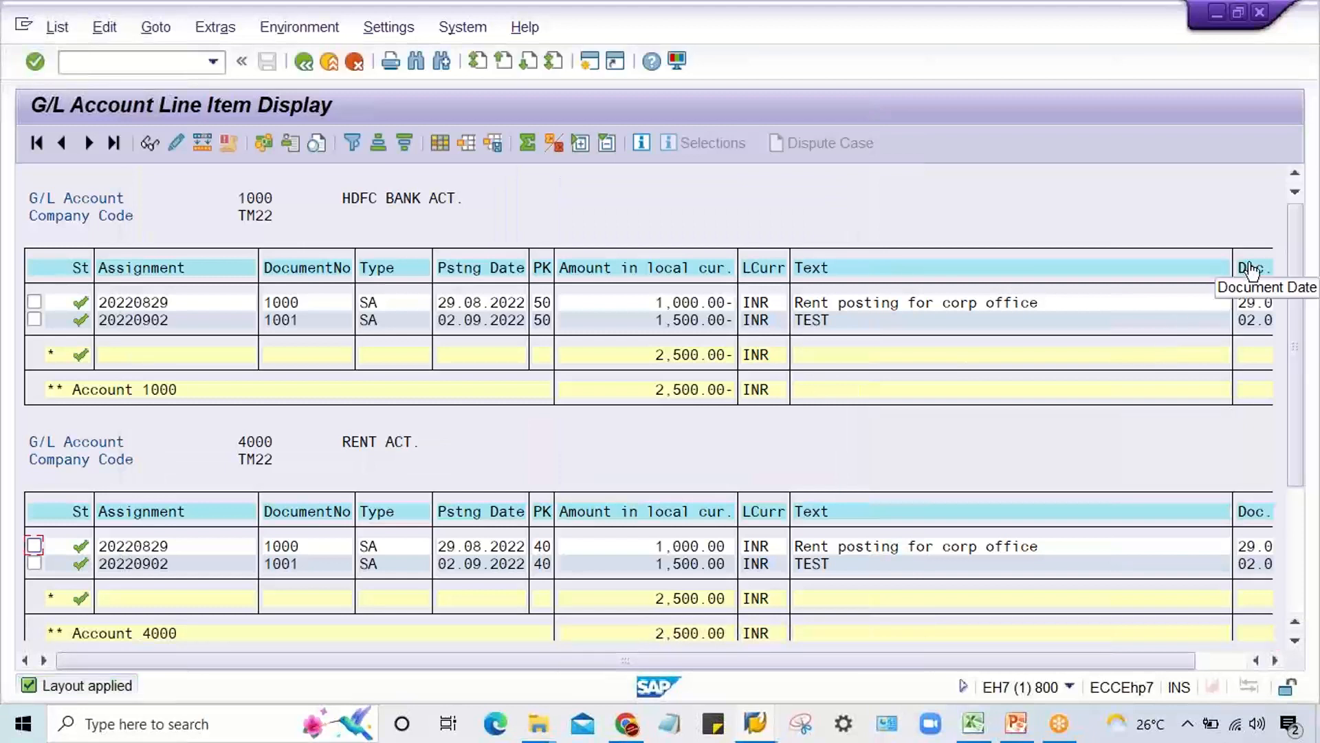
Step: Move the Document Date column directly before Posting Date in the KUMAR CONSULTING layout and apply the layout
click(1251, 269)
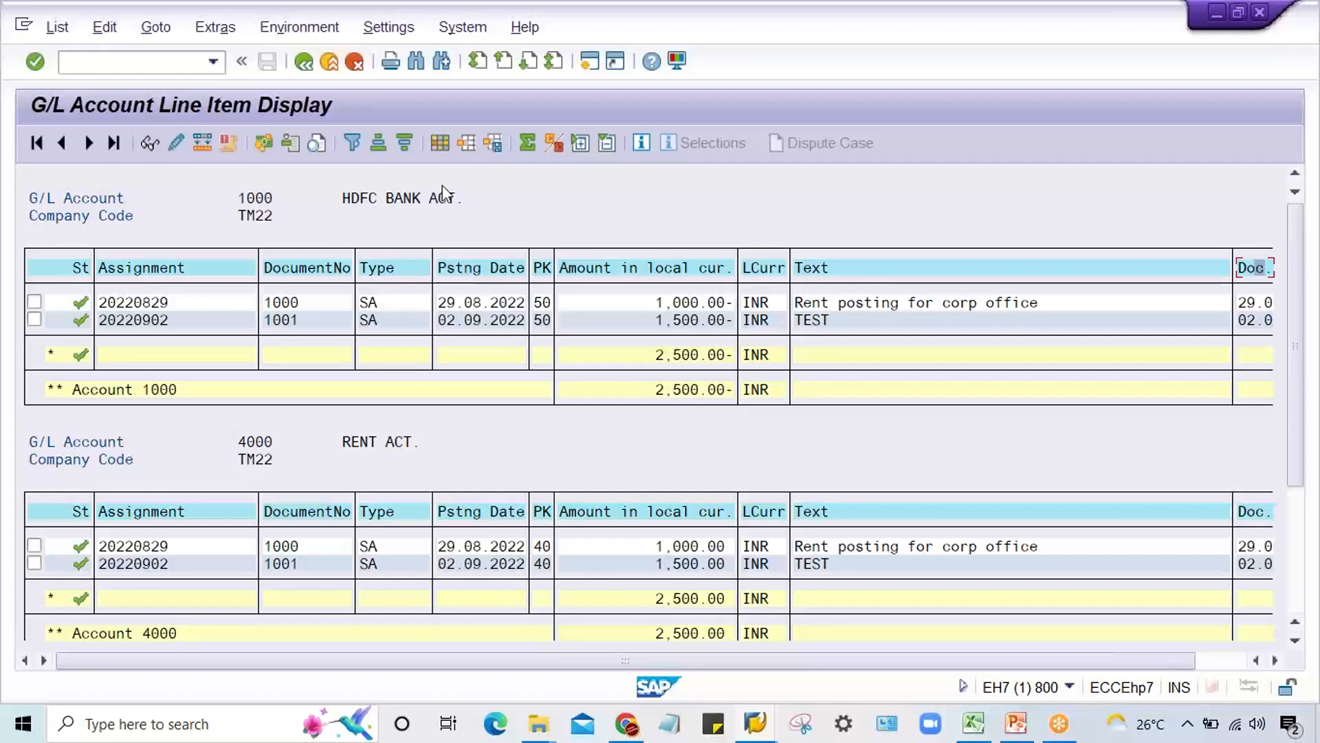
click(437, 143)
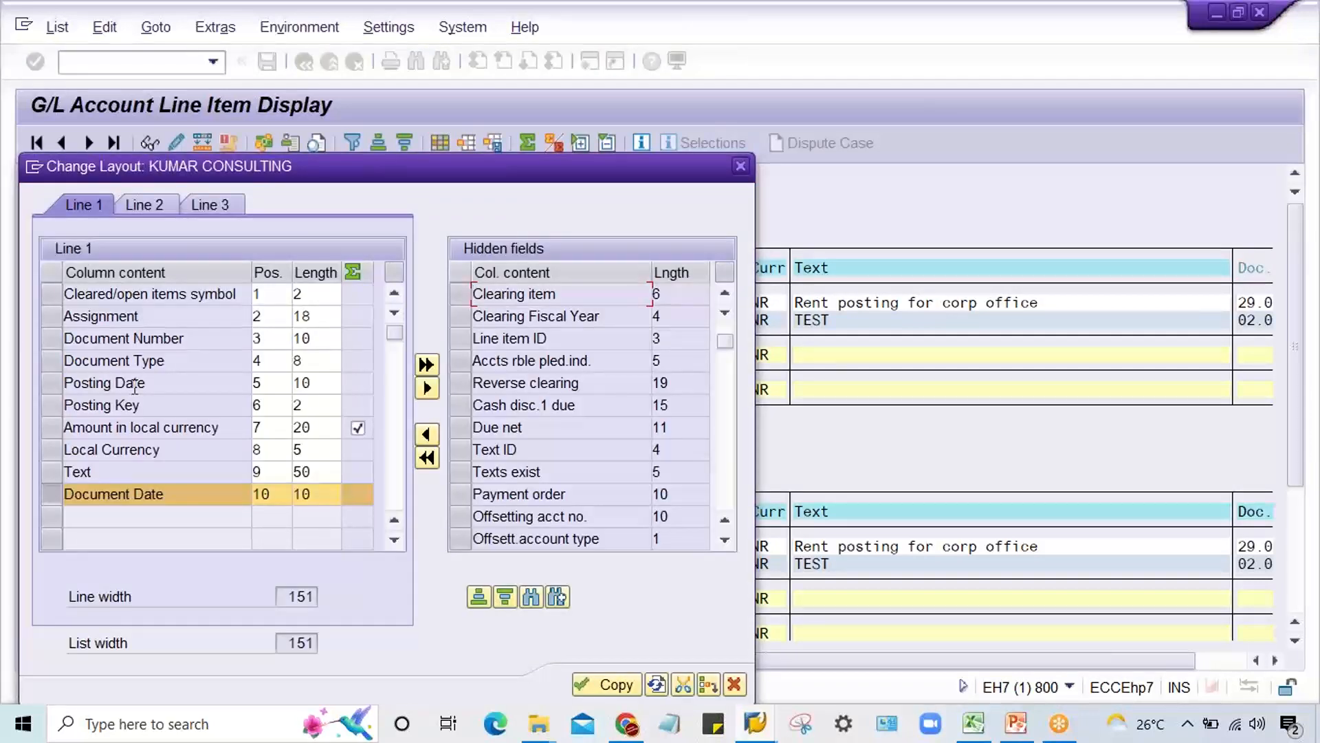
click(427, 387)
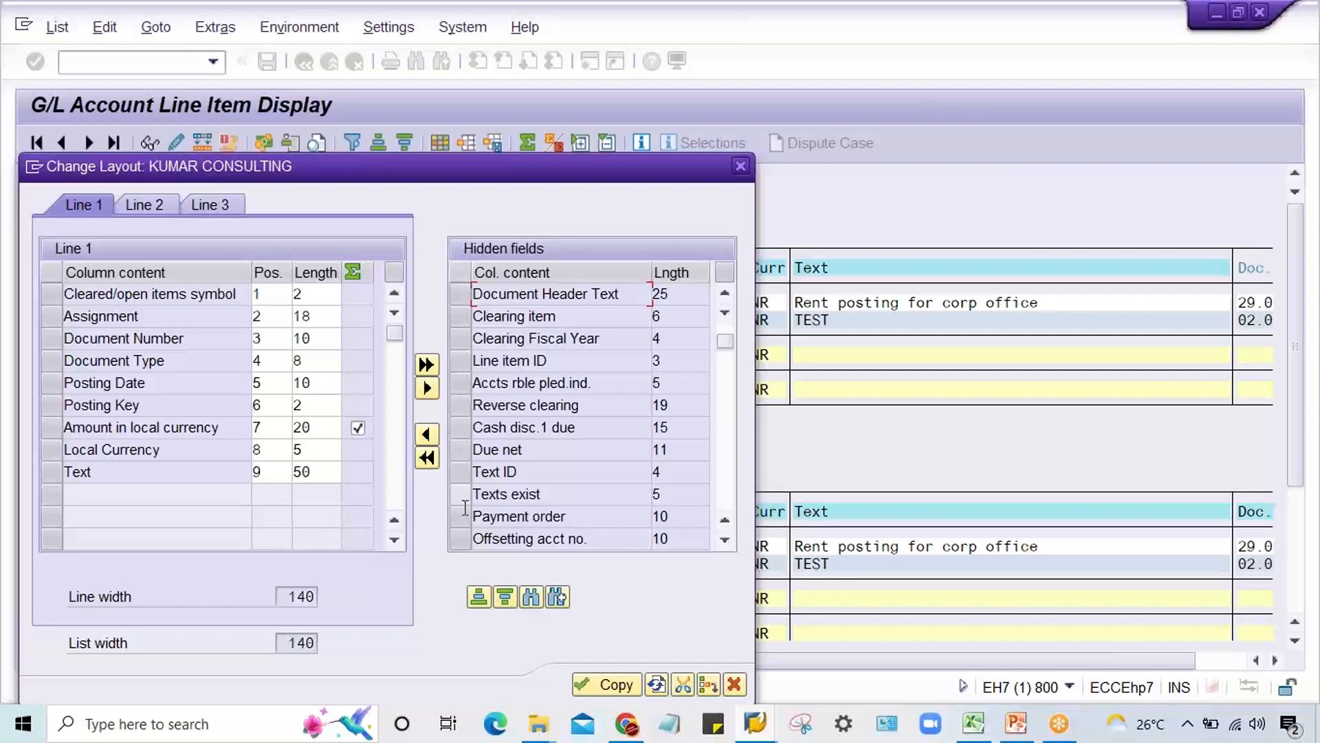
click(727, 327)
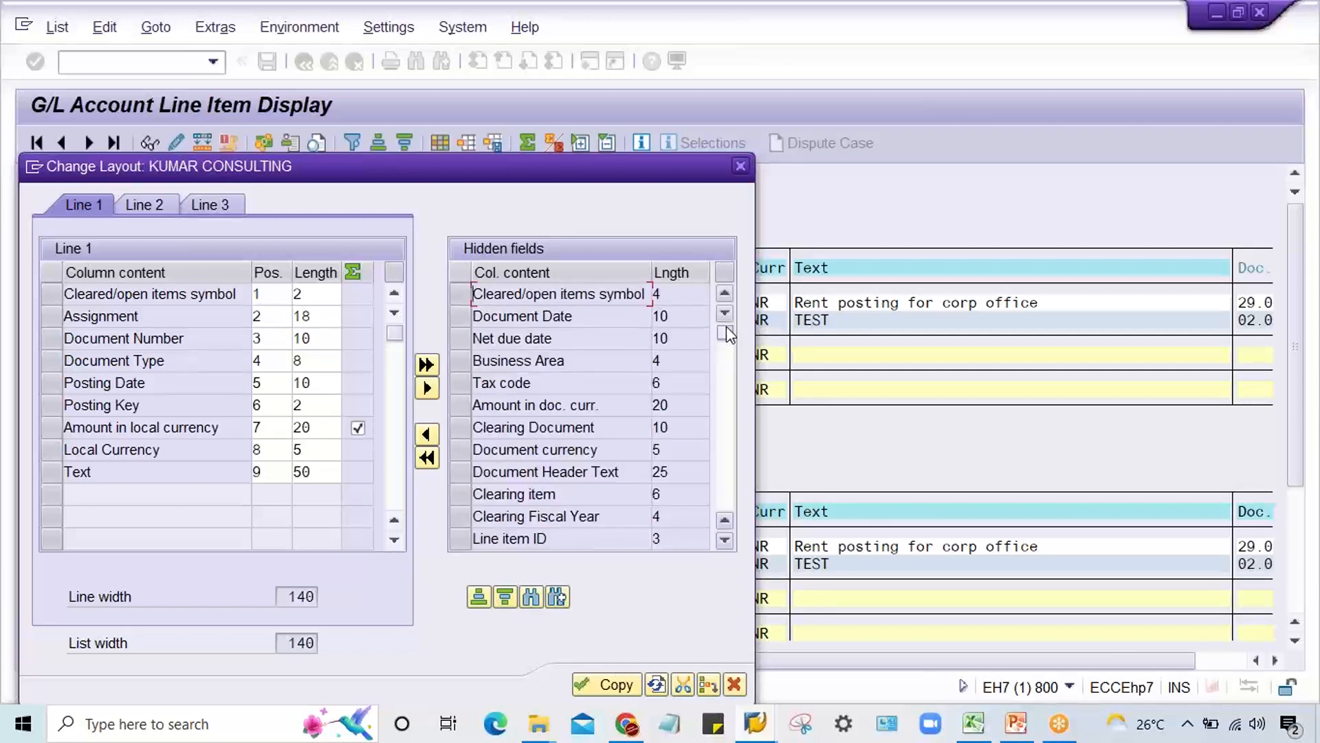
click(462, 313)
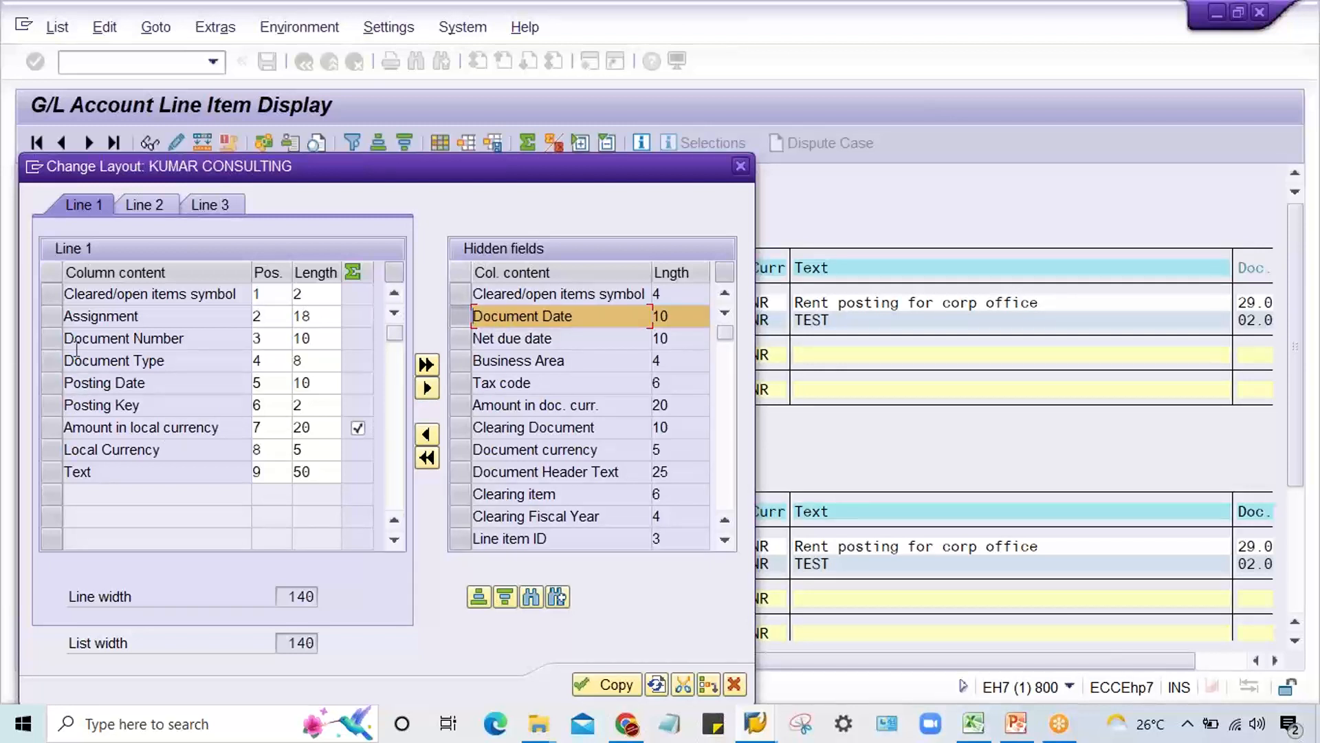
click(46, 381)
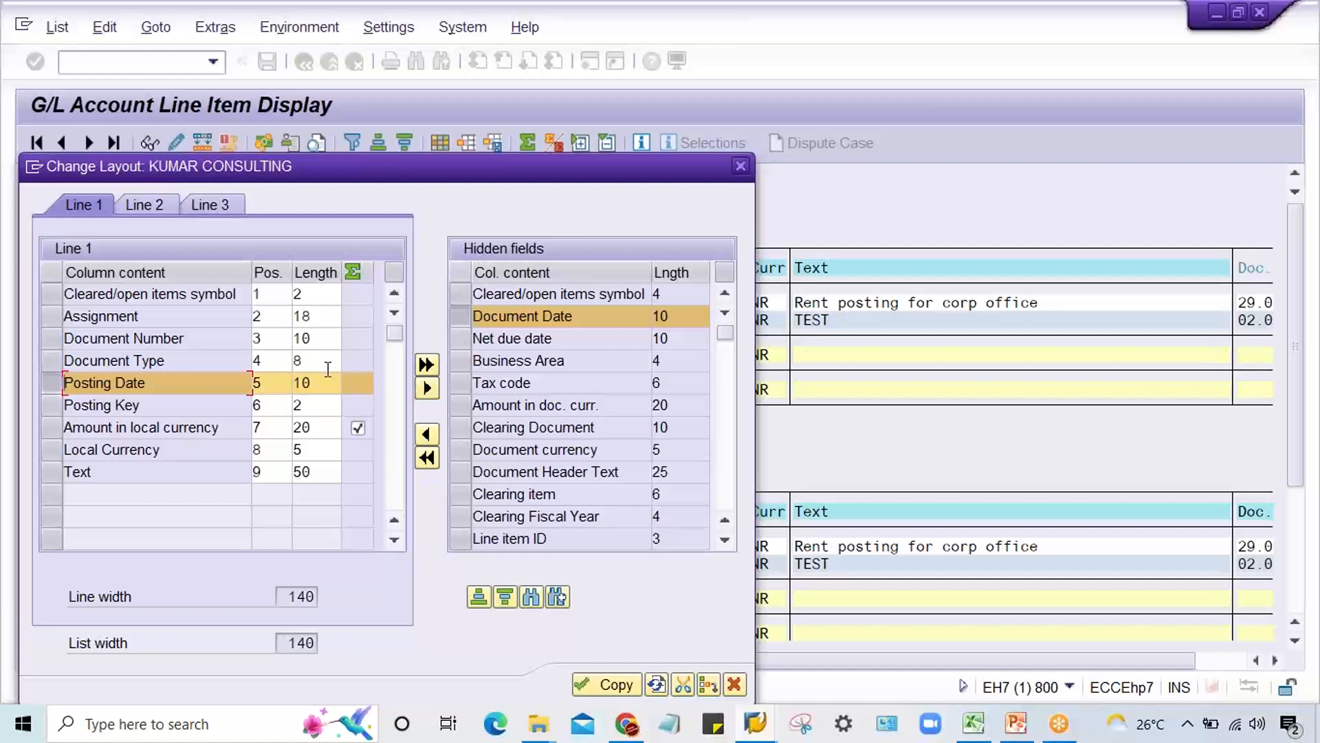
click(427, 434)
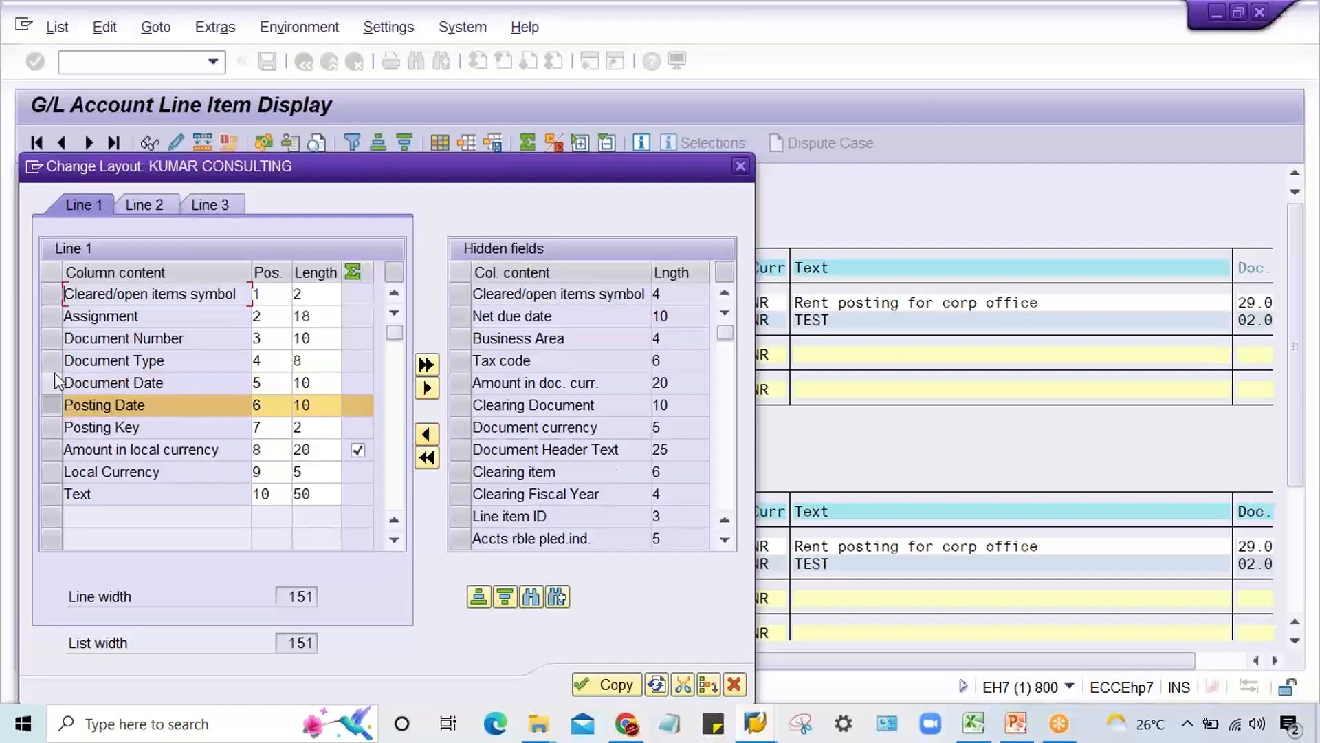
click(597, 683)
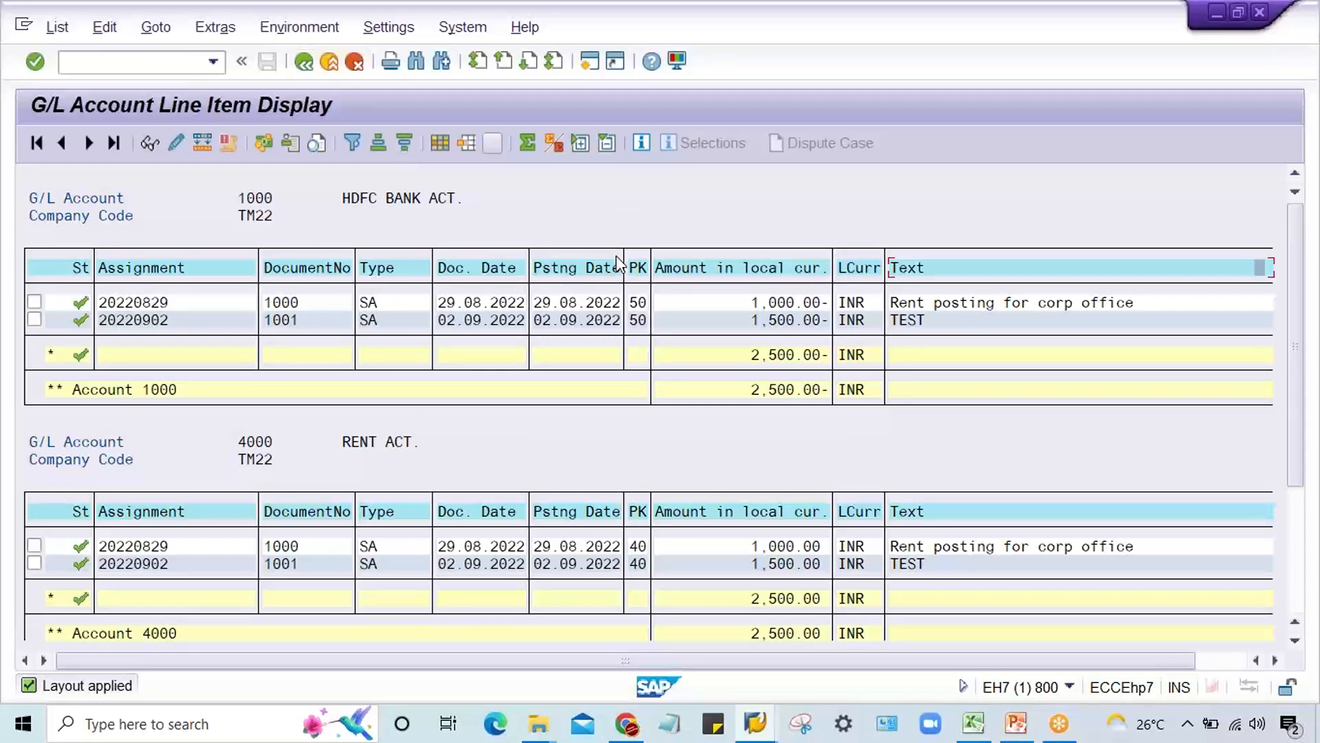
Step: Save the changed column arrangement as layout /KUMAR, KUMAR CONSULTING, overwriting the existing layout
click(492, 143)
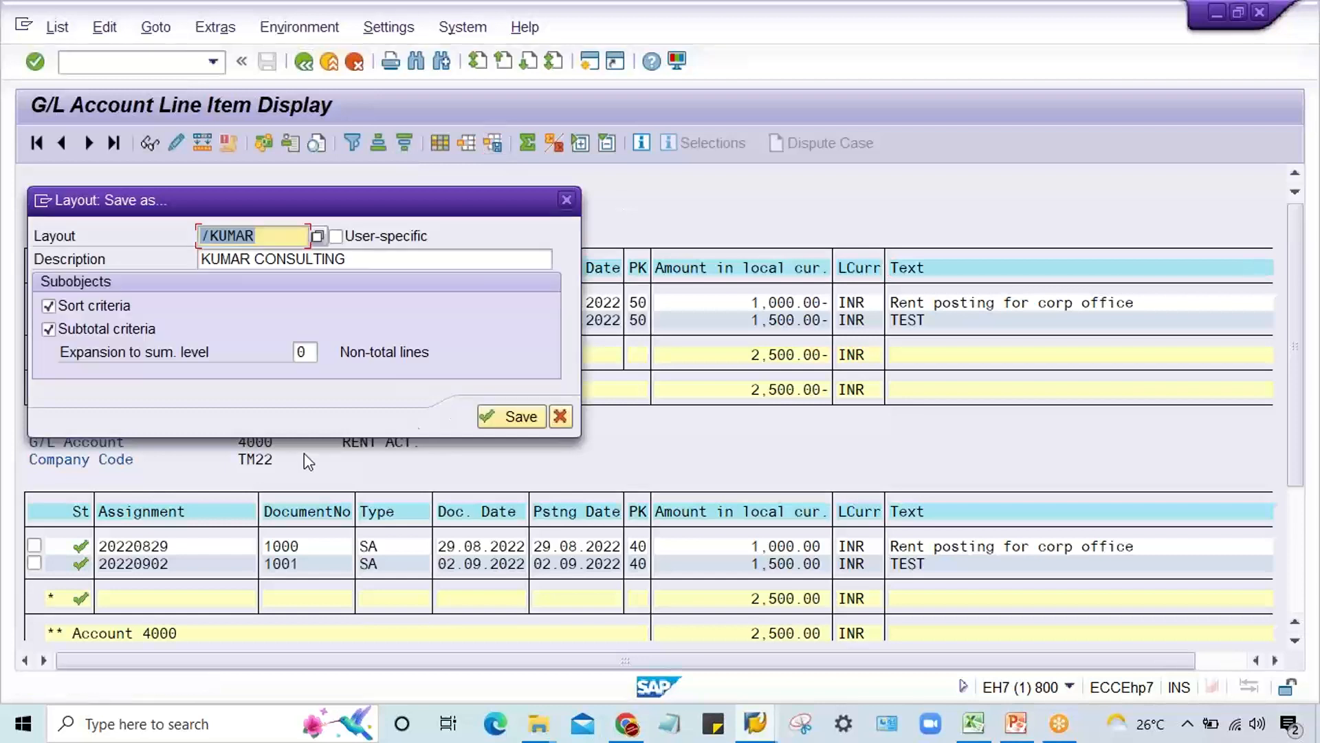
click(499, 415)
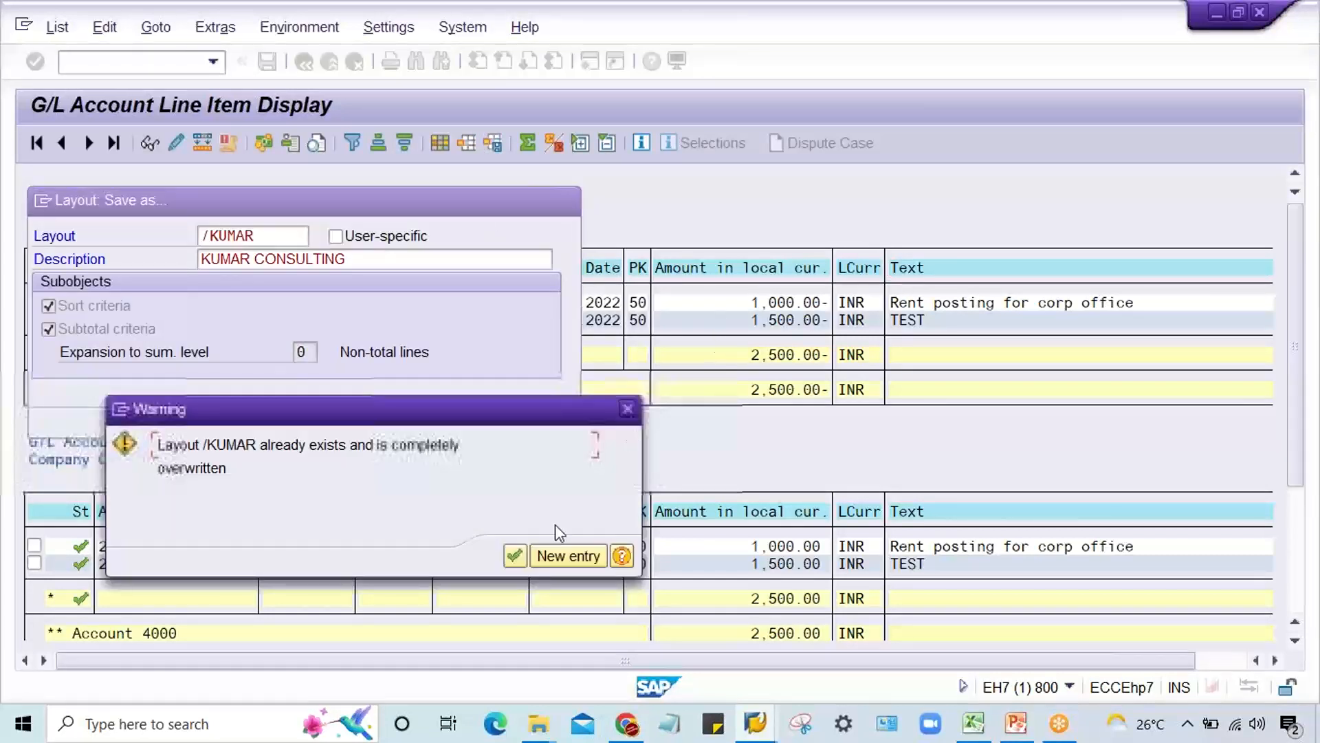
click(514, 554)
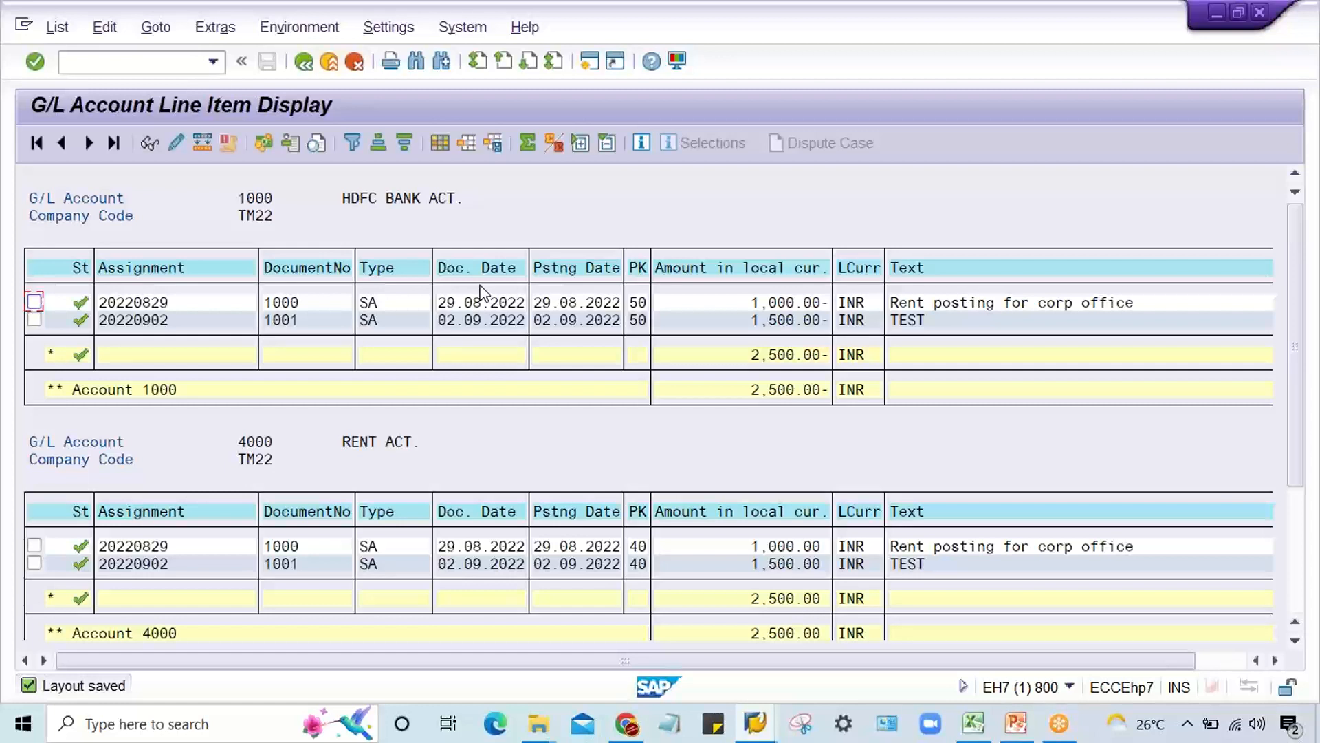
click(492, 392)
Step: Return to the selection screen, replace the G/L account single values with only 1000 and run the line item report
click(297, 68)
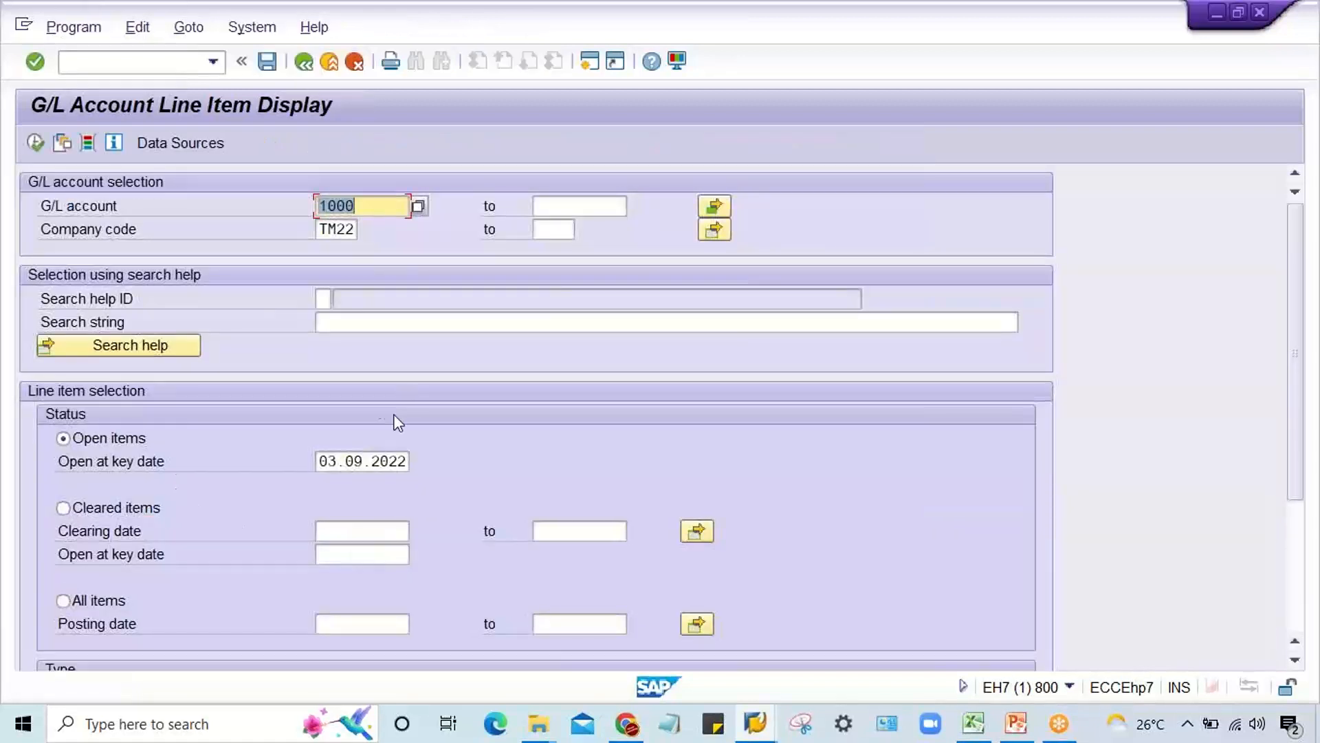
click(715, 206)
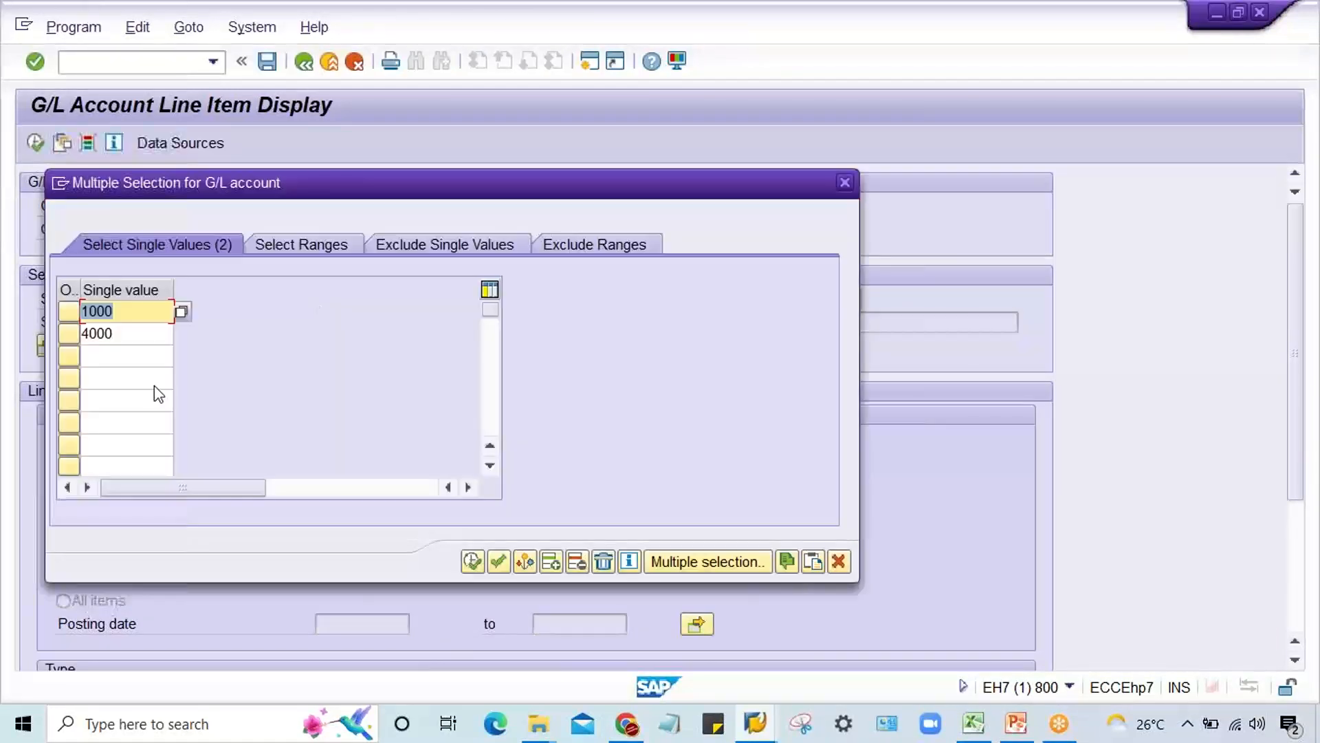
click(122, 335)
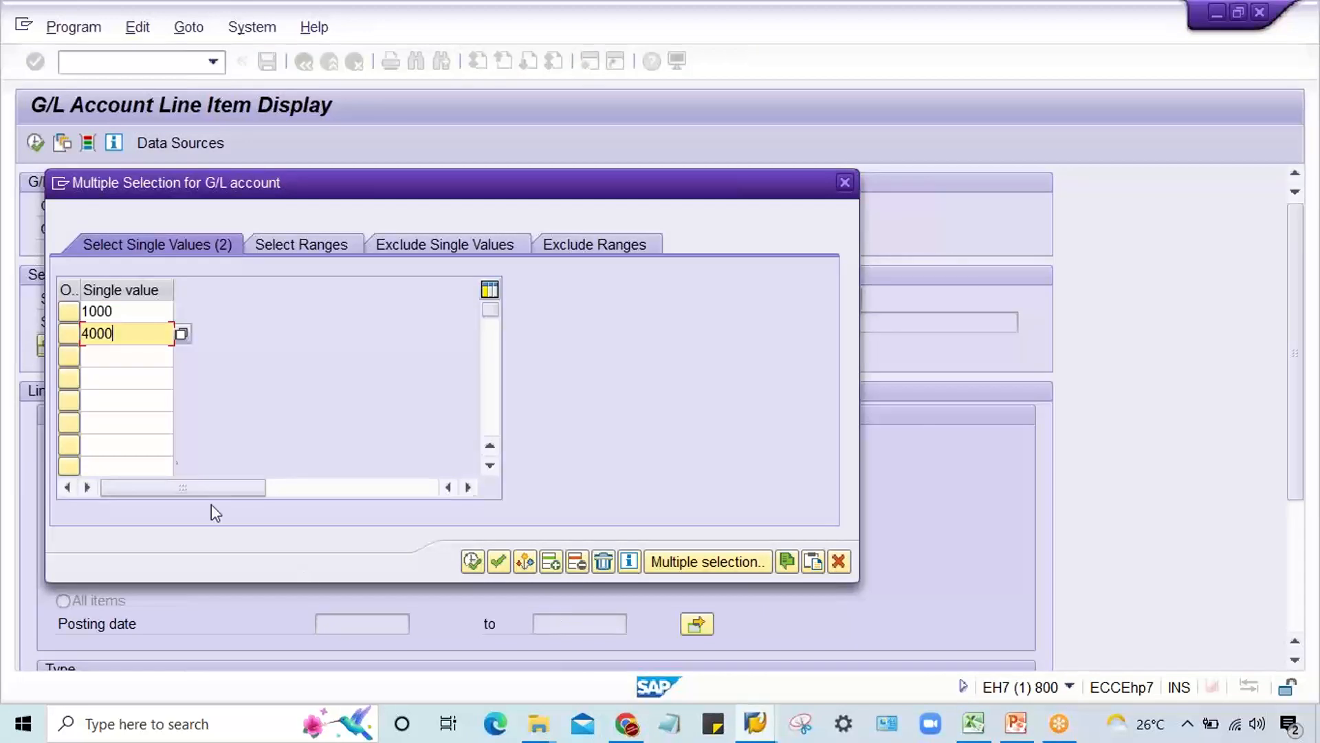
drag(129, 332, 3, 354)
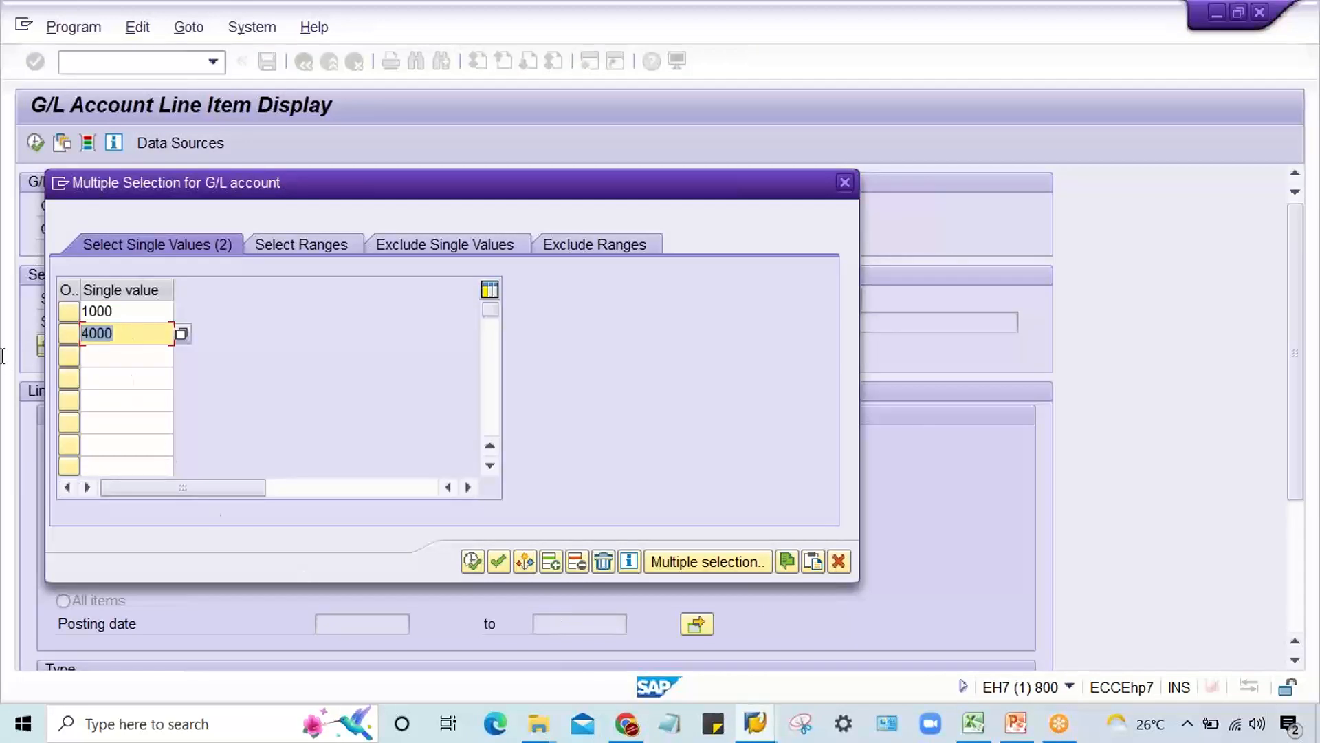
click(603, 562)
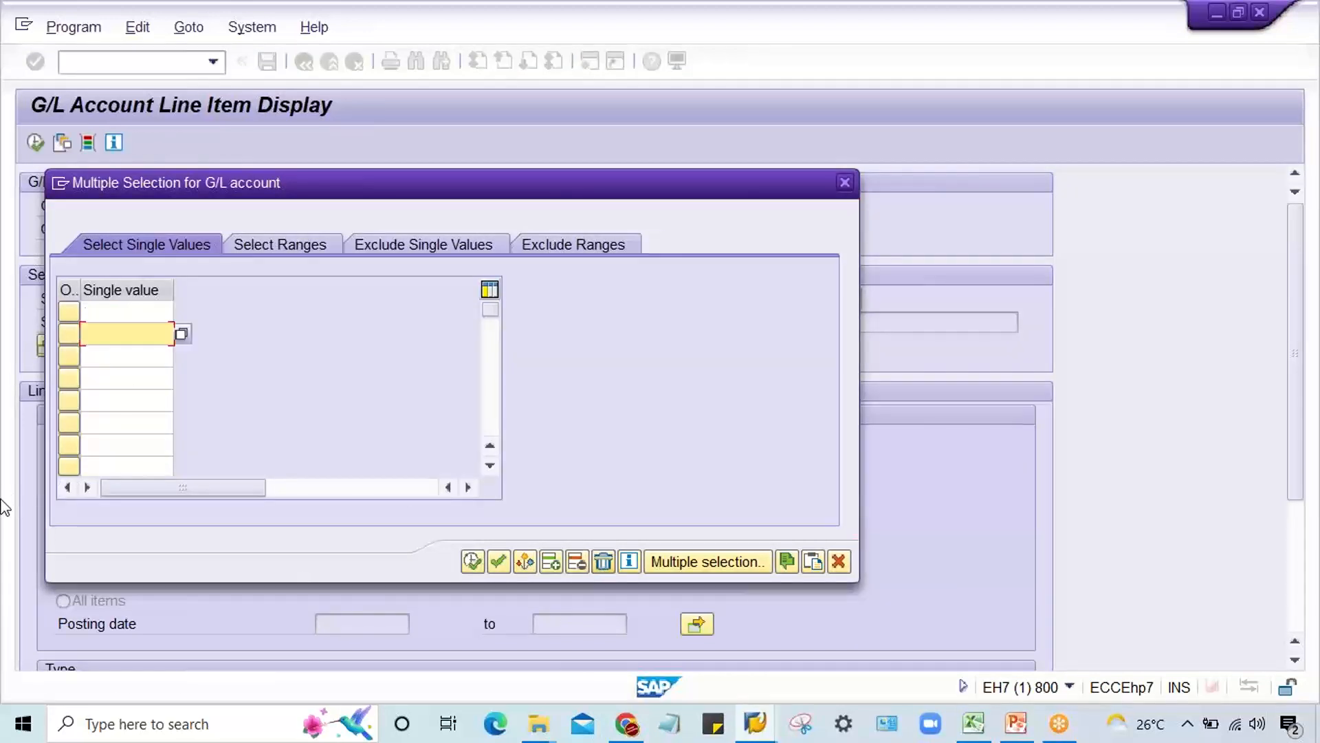
click(110, 313)
text(1000)
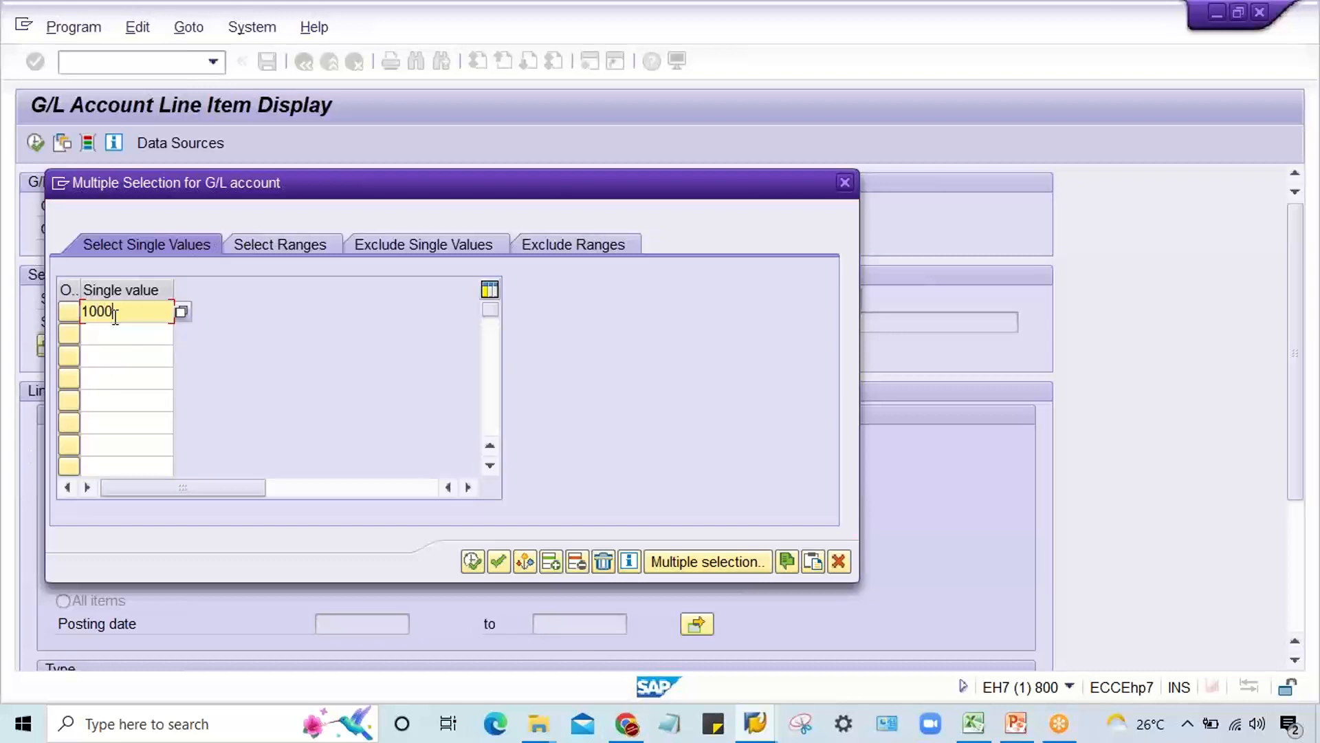
click(471, 563)
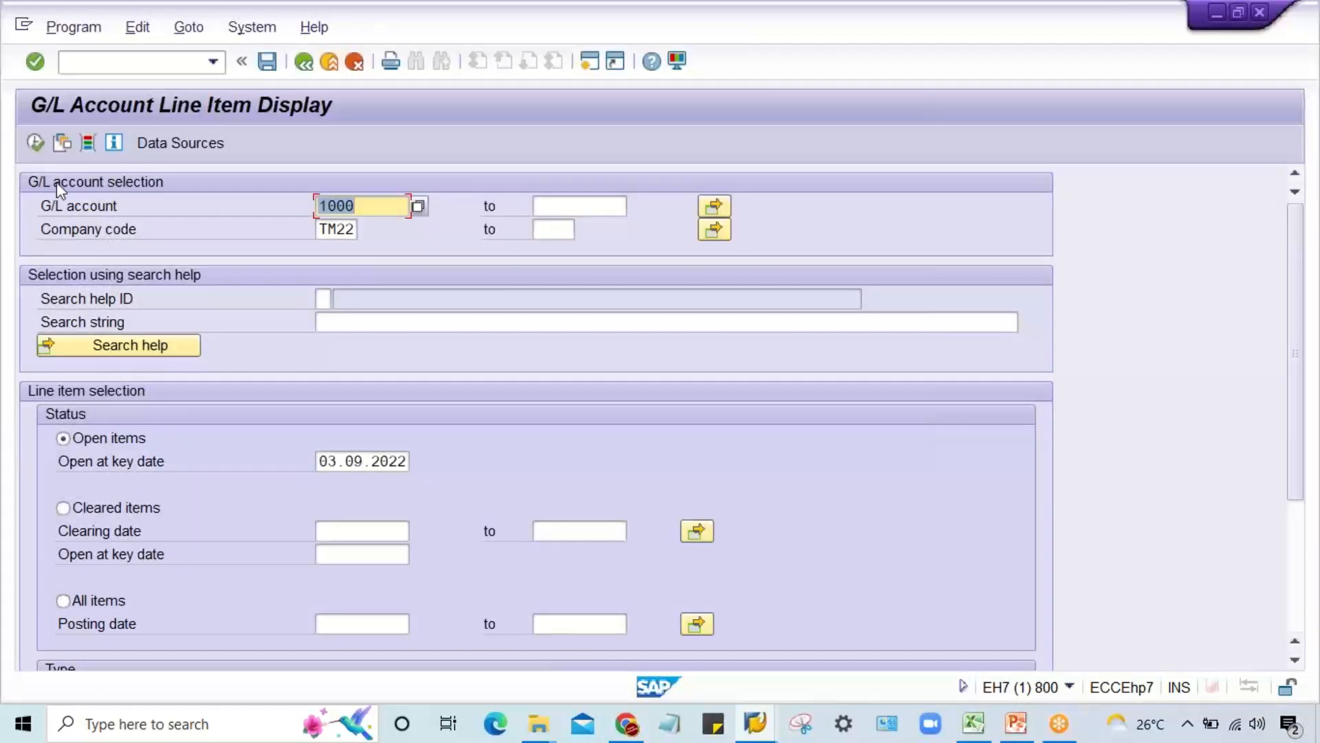
click(34, 144)
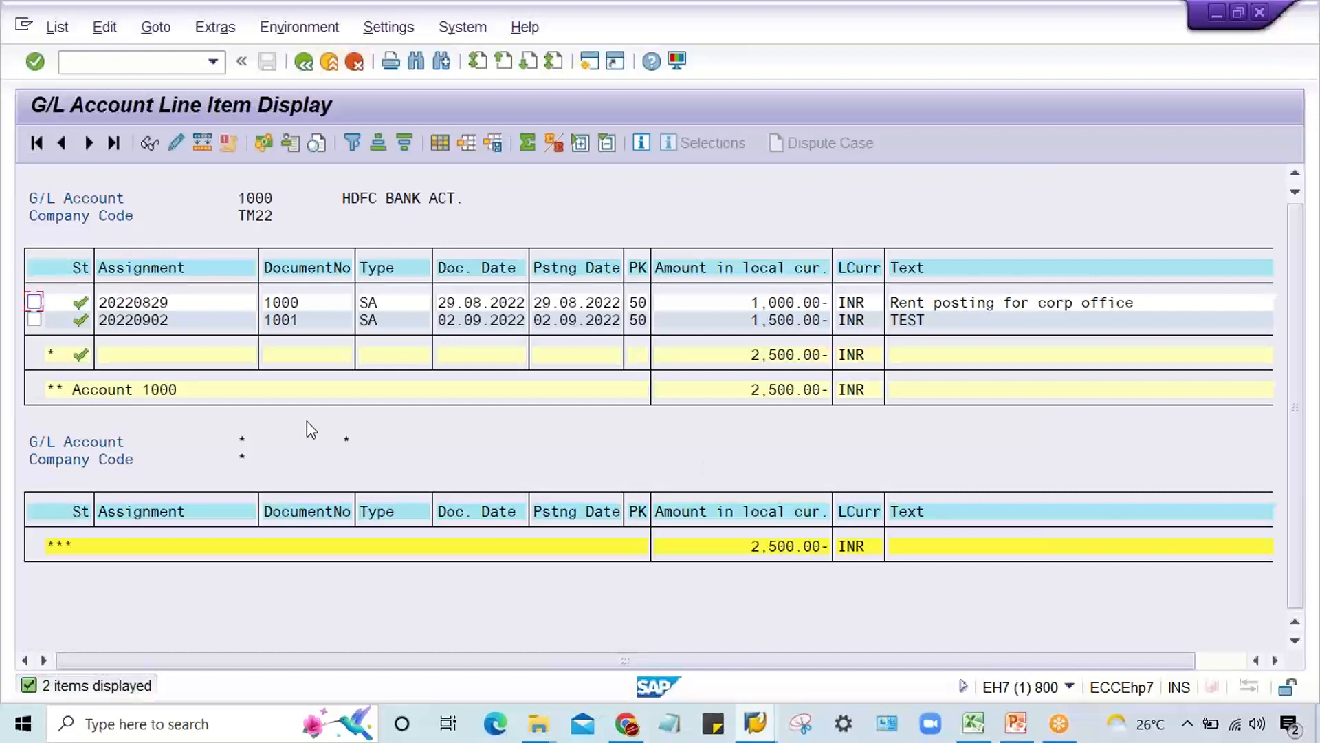
Step: Go back to the selection screen, switch to the Excel workbook and look at the TM22 sheet and Sheet3
click(305, 62)
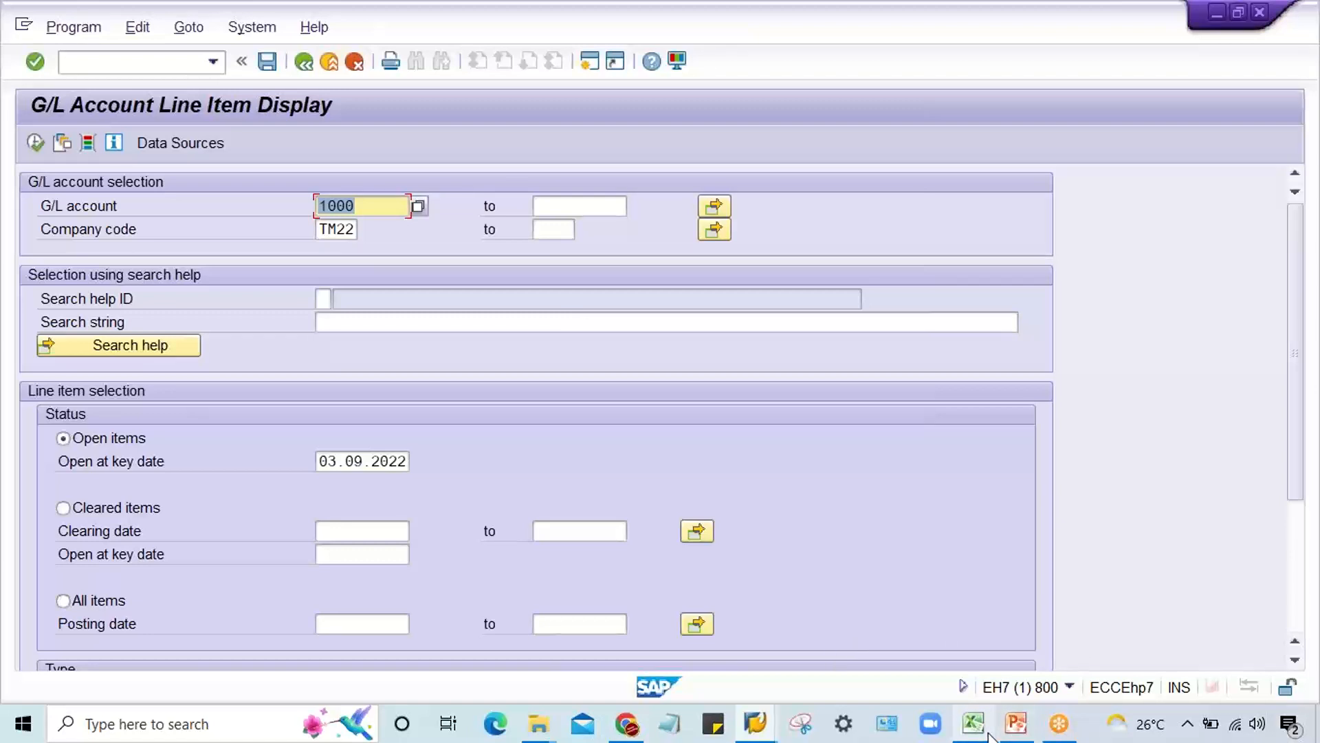
mouse_move(988, 734)
click(997, 678)
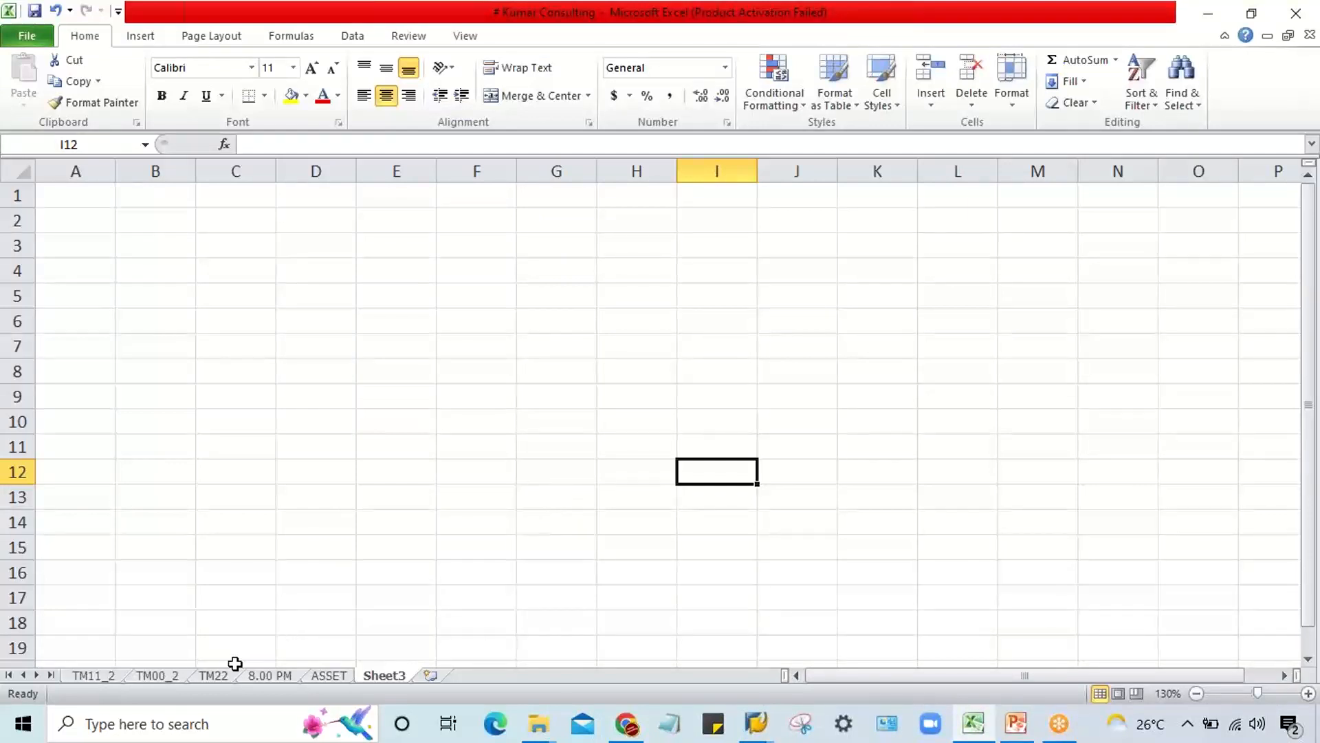
click(213, 675)
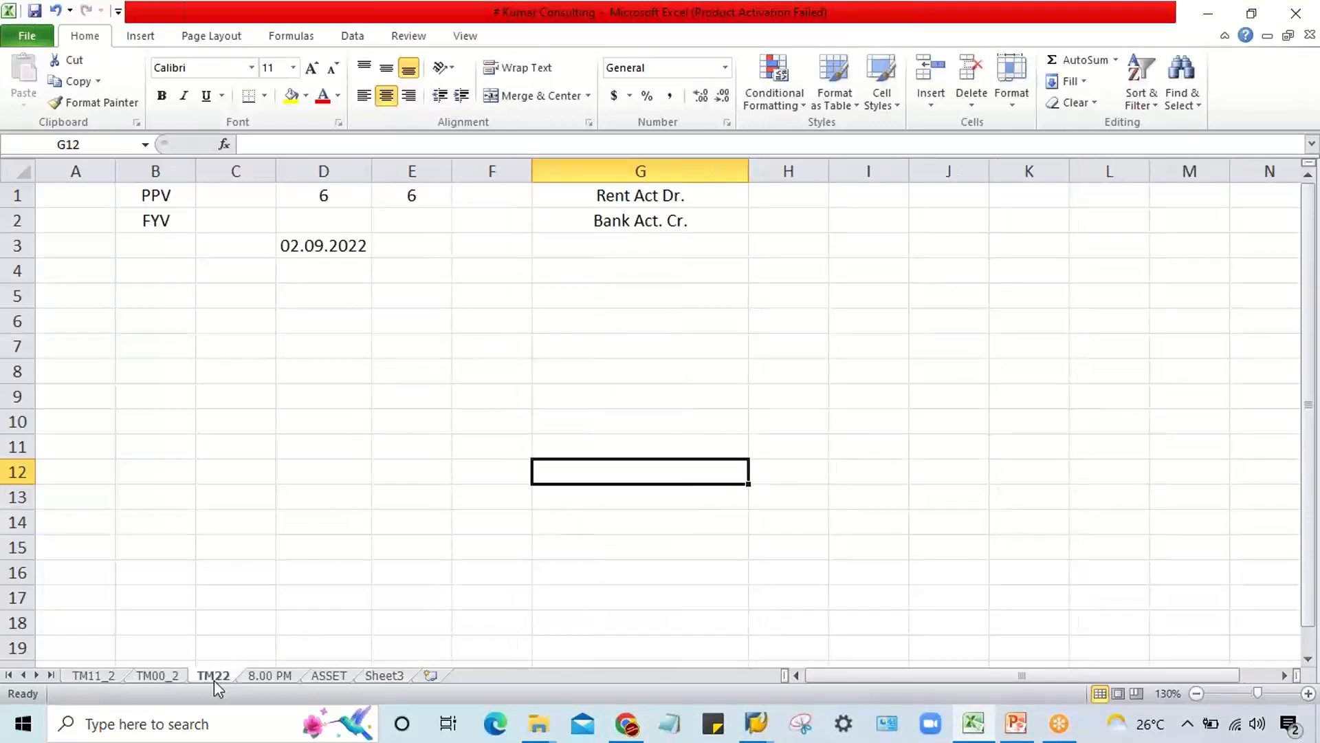
click(383, 676)
click(479, 404)
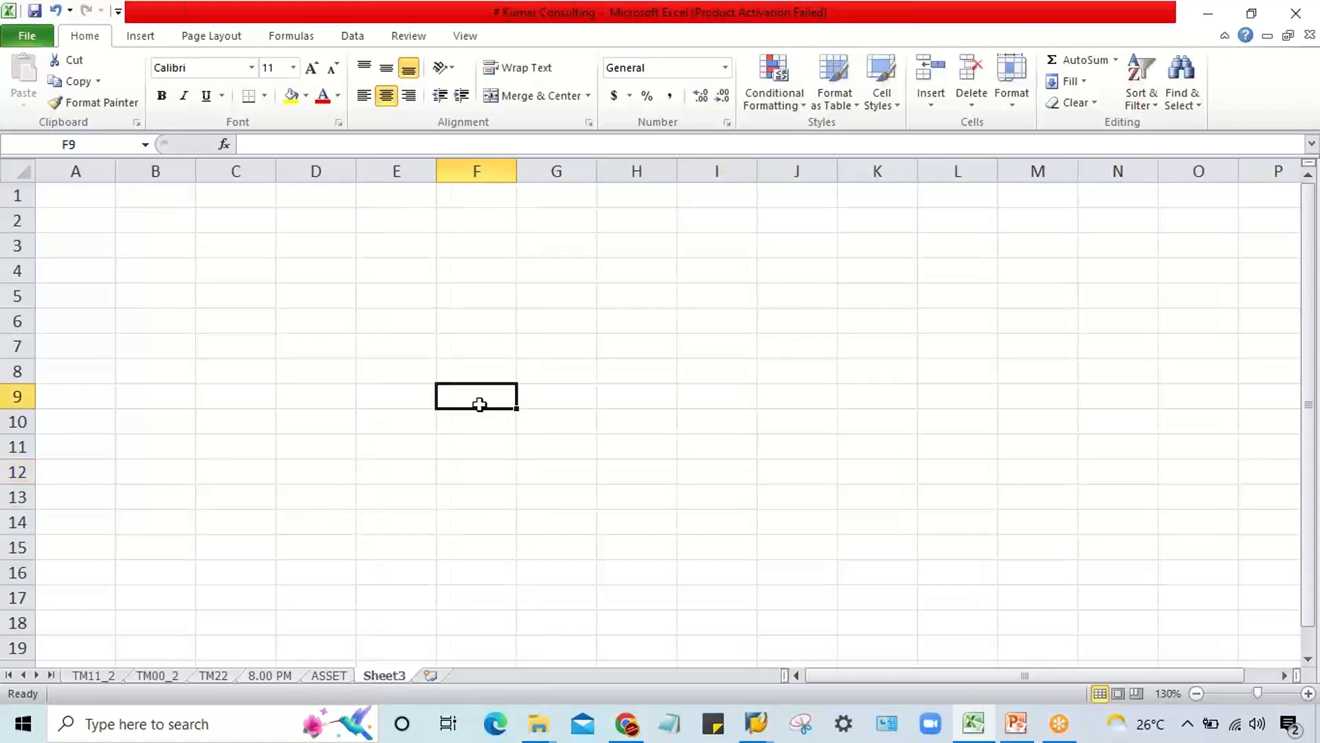
click(886, 265)
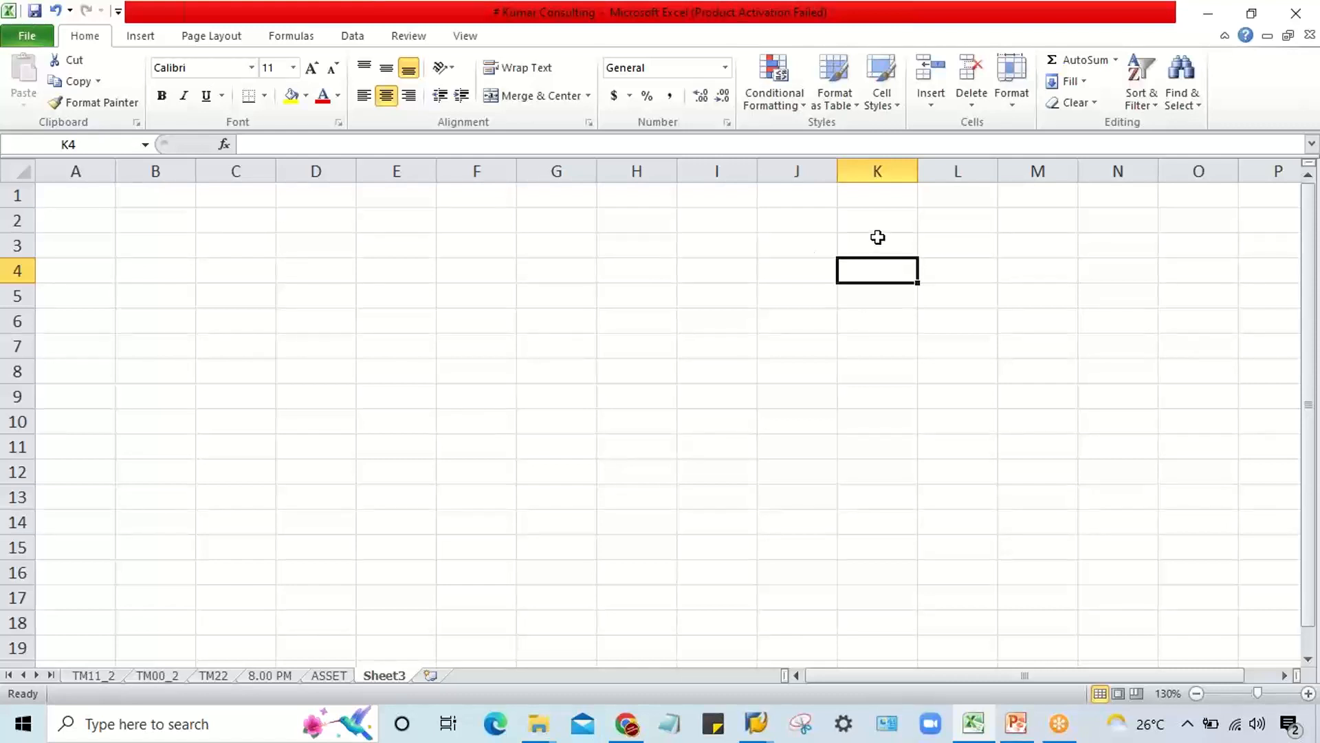
click(607, 268)
click(525, 204)
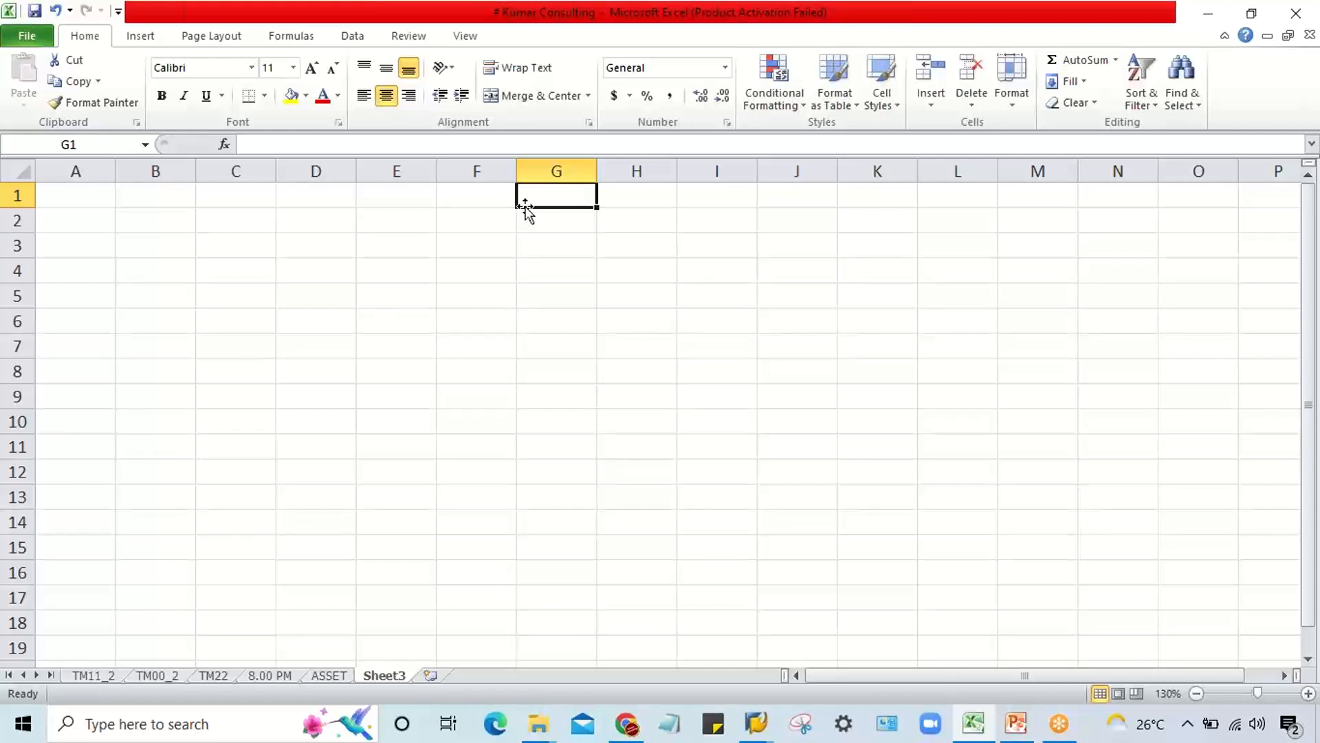
click(583, 264)
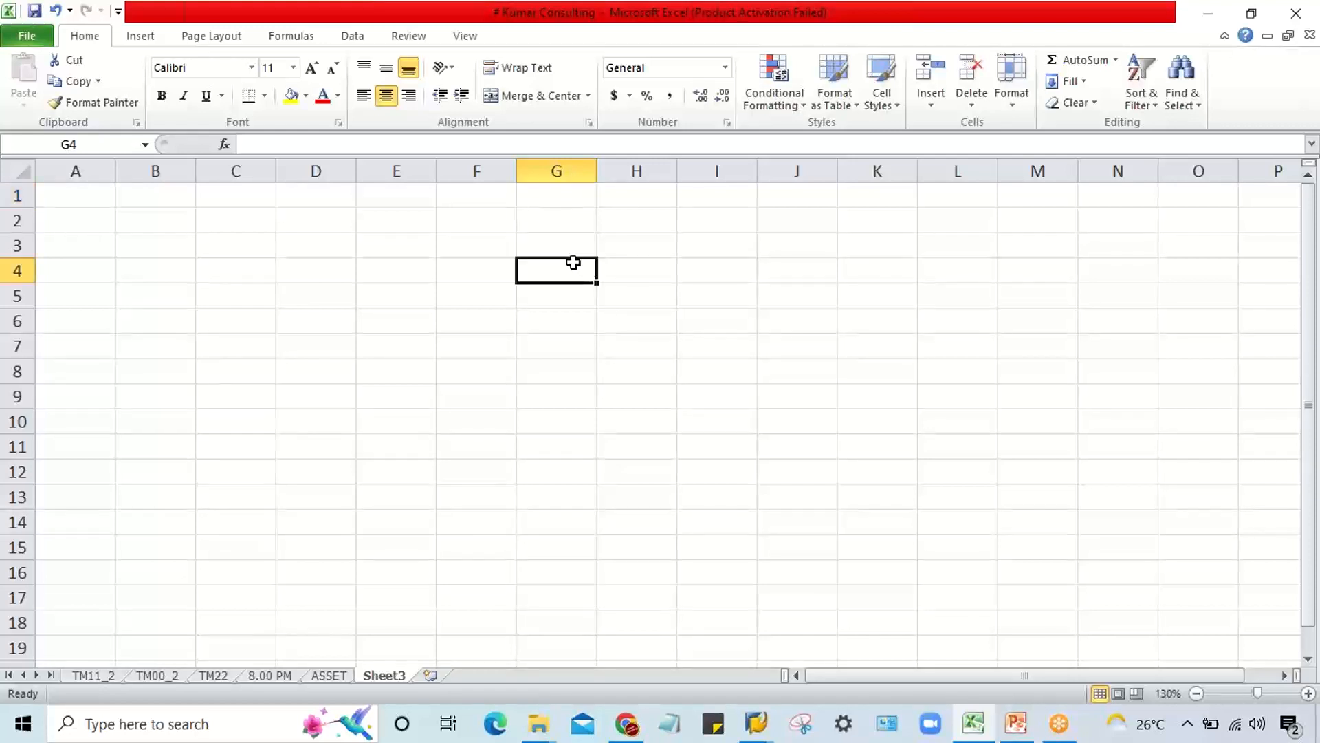
Step: Switch back to the SAP line item selection and rerun the report for G/L account 1000 in company code TM22
click(754, 724)
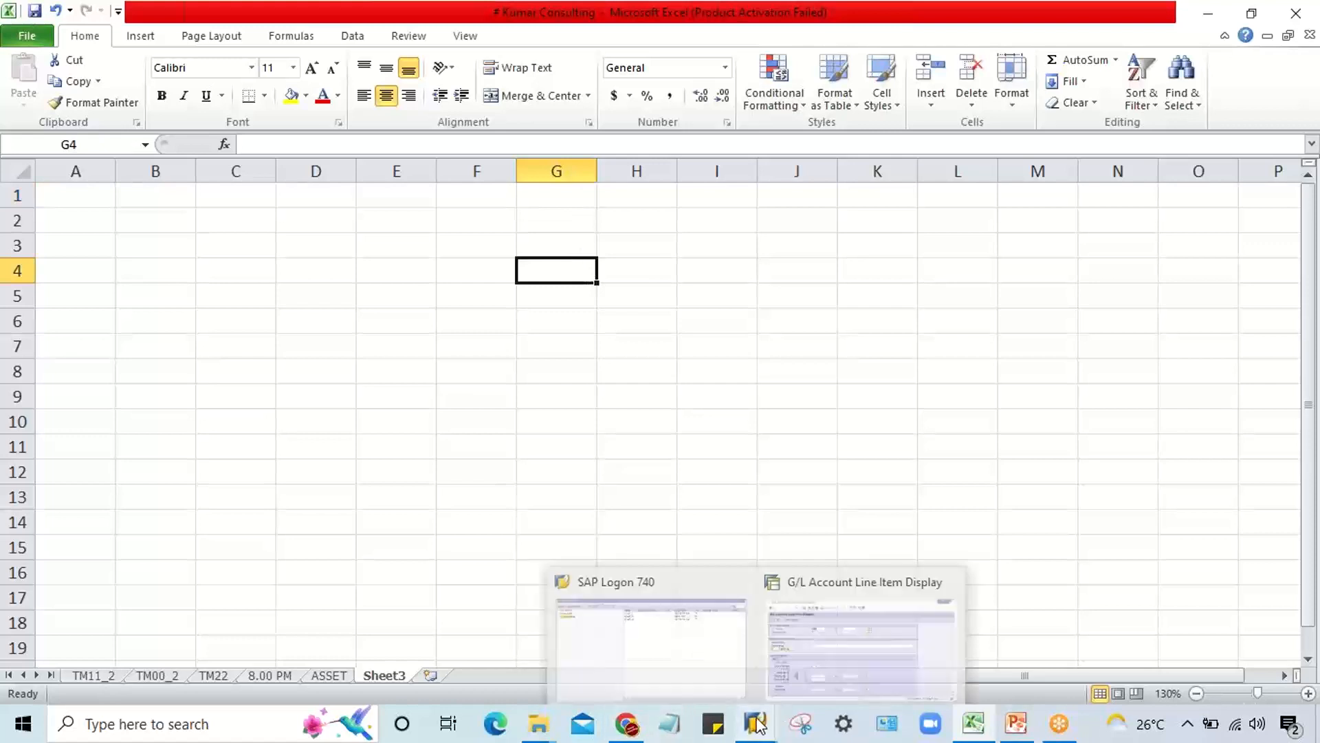
click(874, 676)
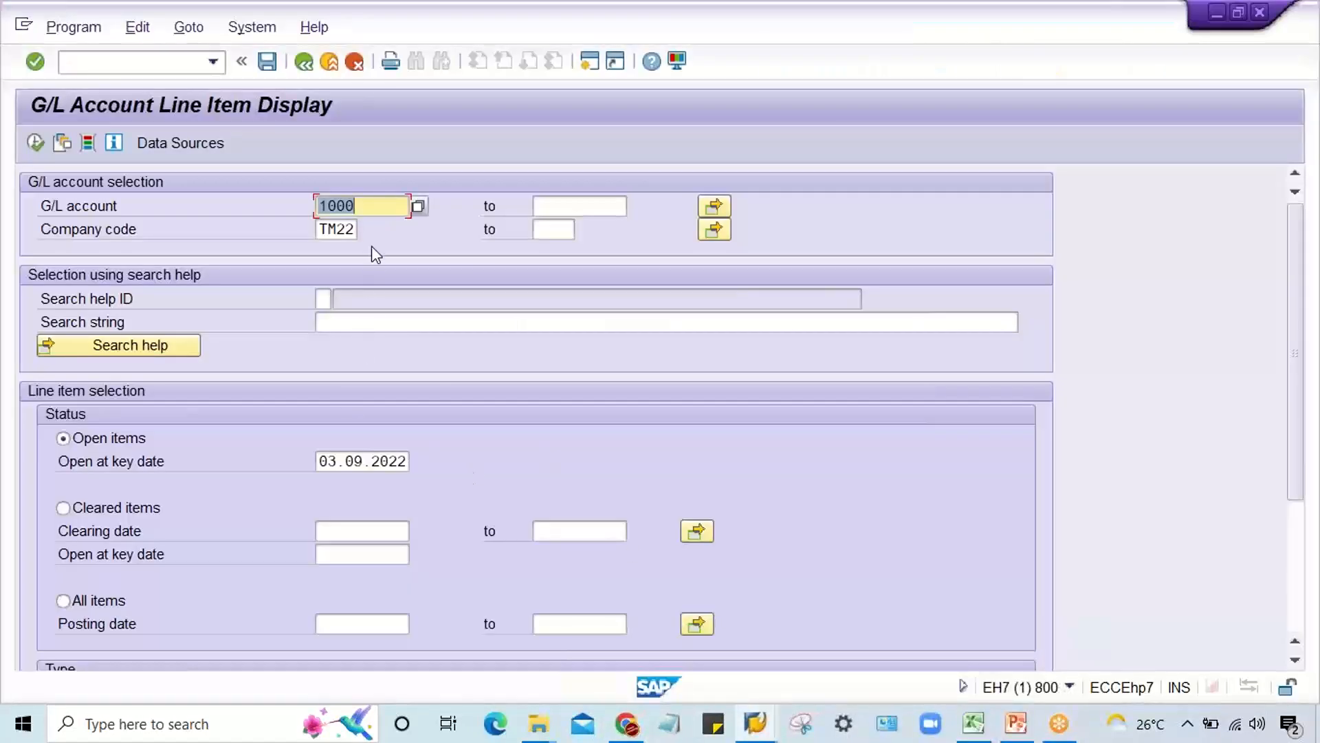
click(40, 141)
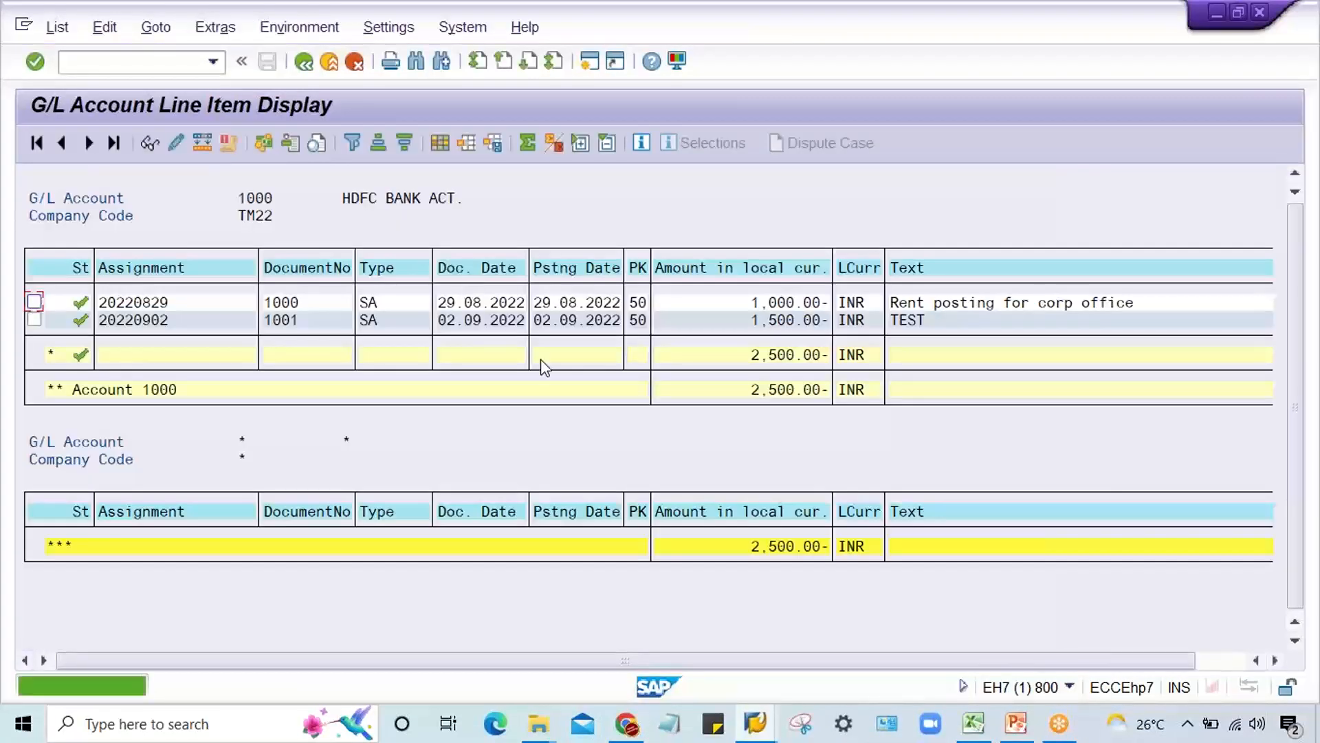
click(632, 356)
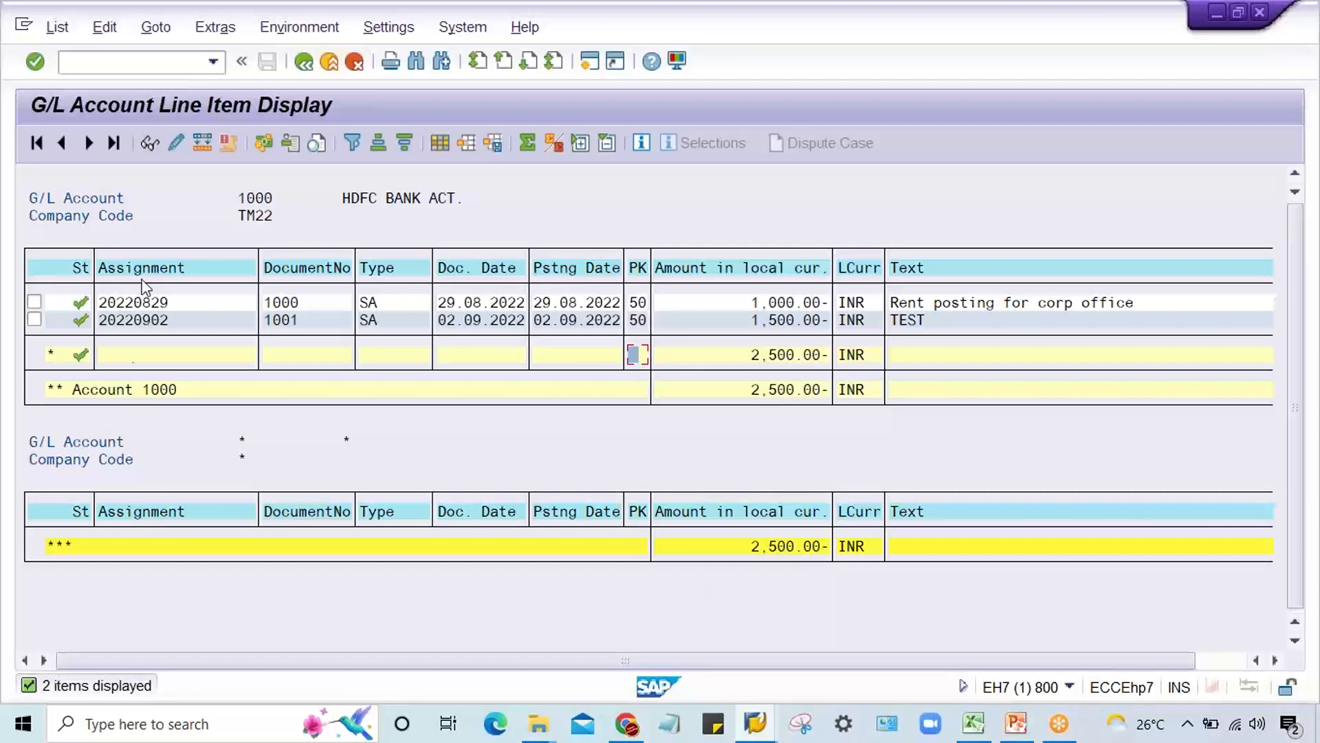
Step: Leave the line item display by calling another transaction with the code /nobc
click(175, 61)
text(/nobc4)
key(Return)
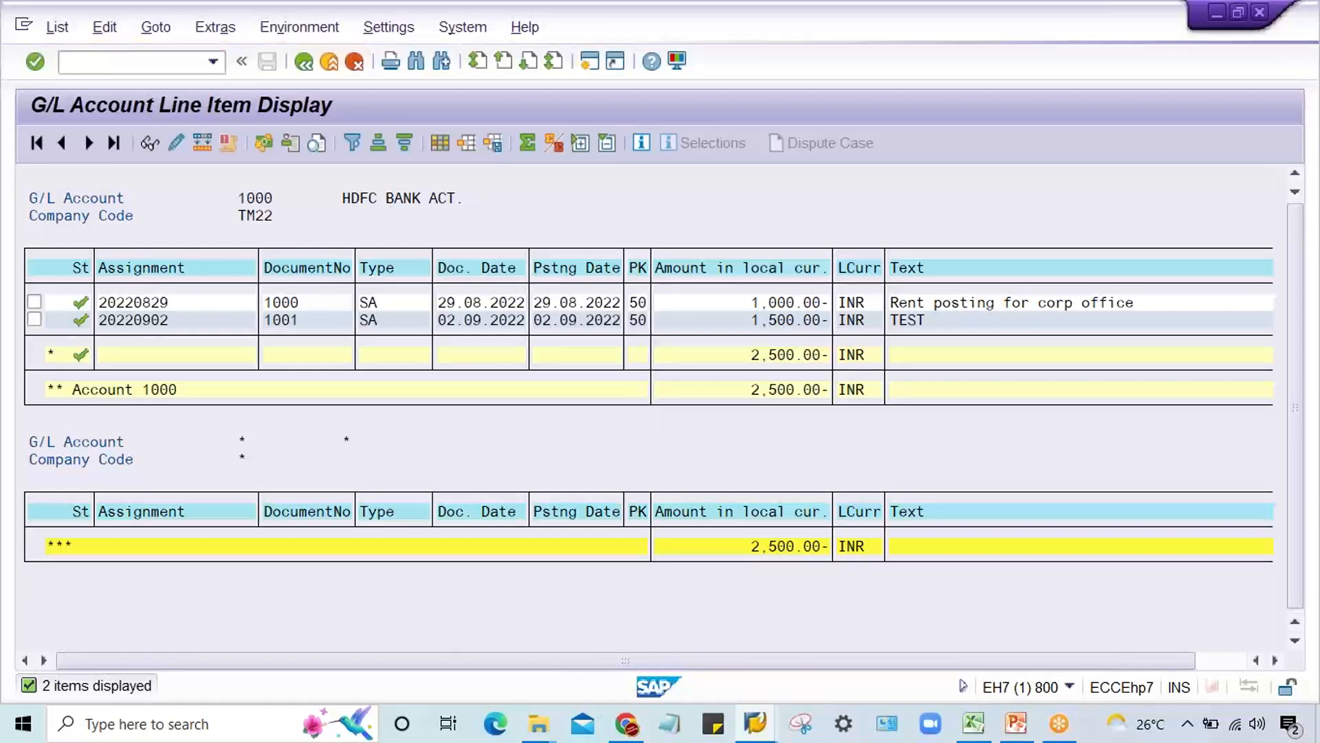
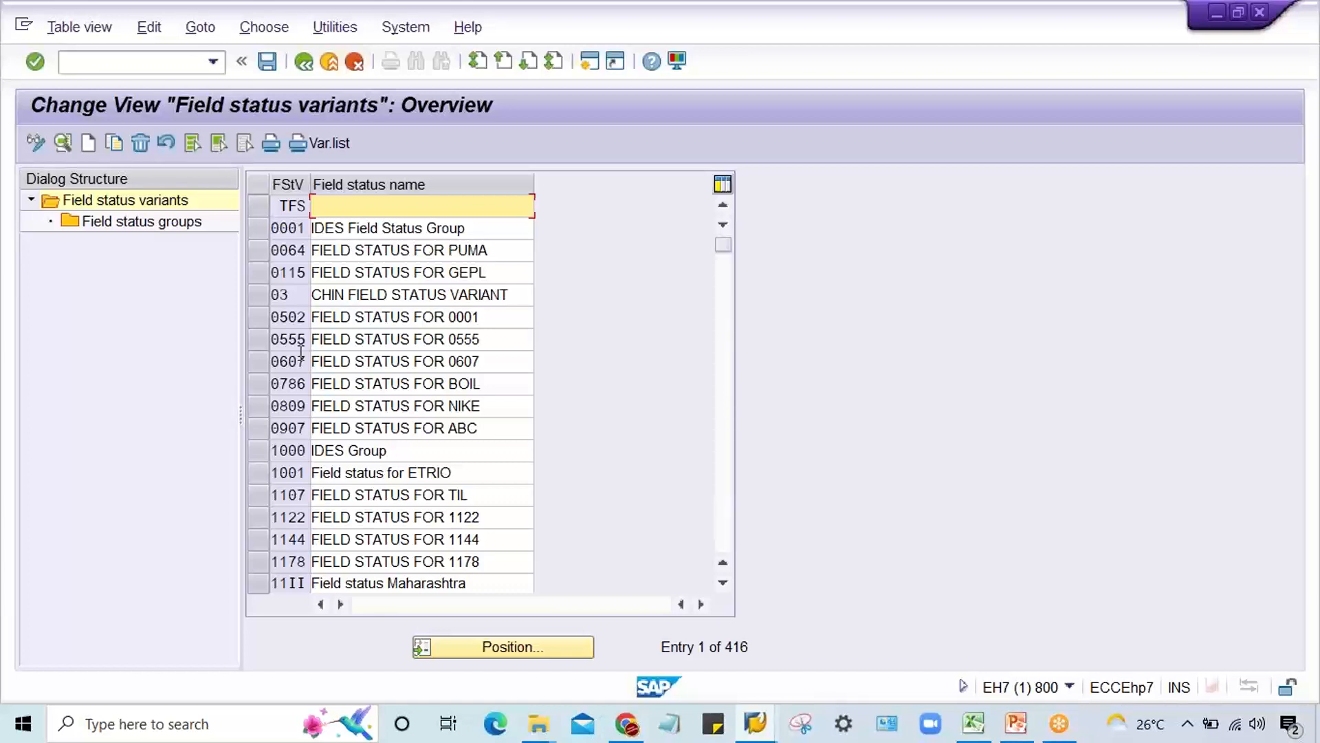
Step: Leave the field status variants overview and start the G/L account posting transaction F-02
click(171, 63)
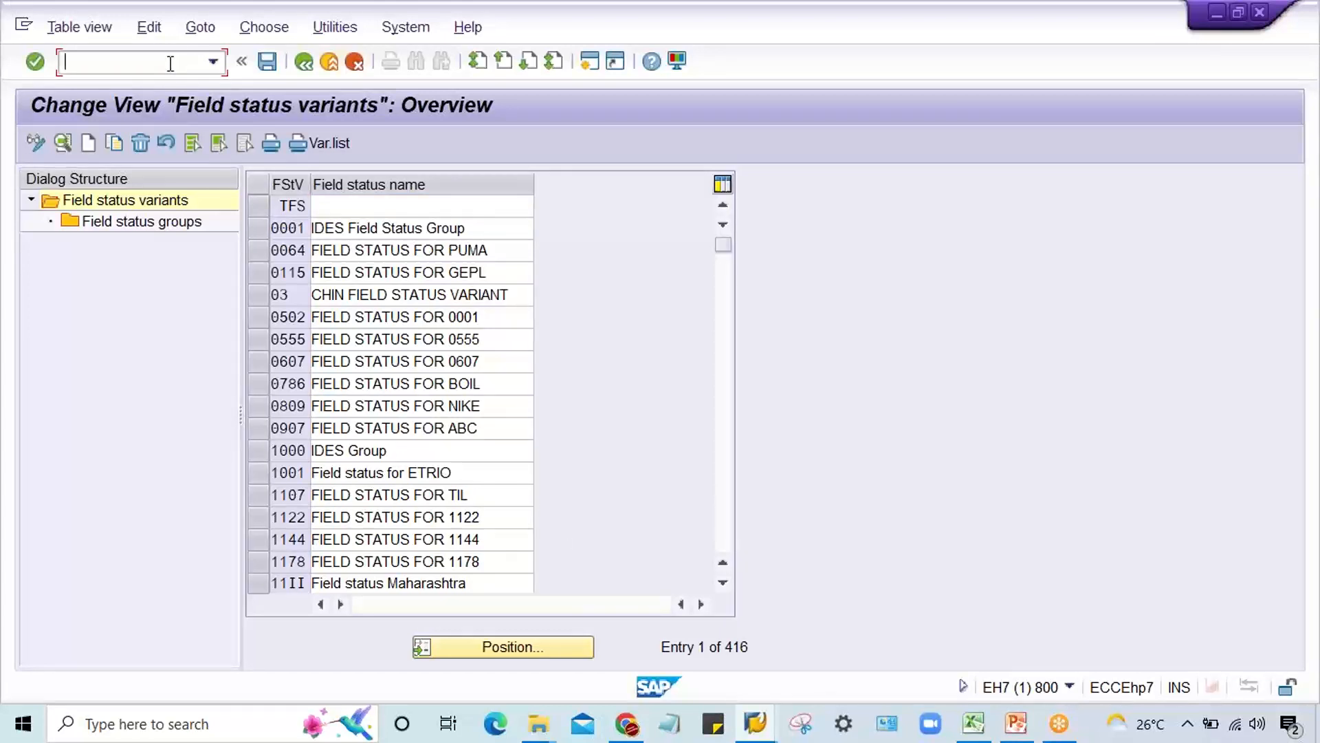
text(/n)
key(Return)
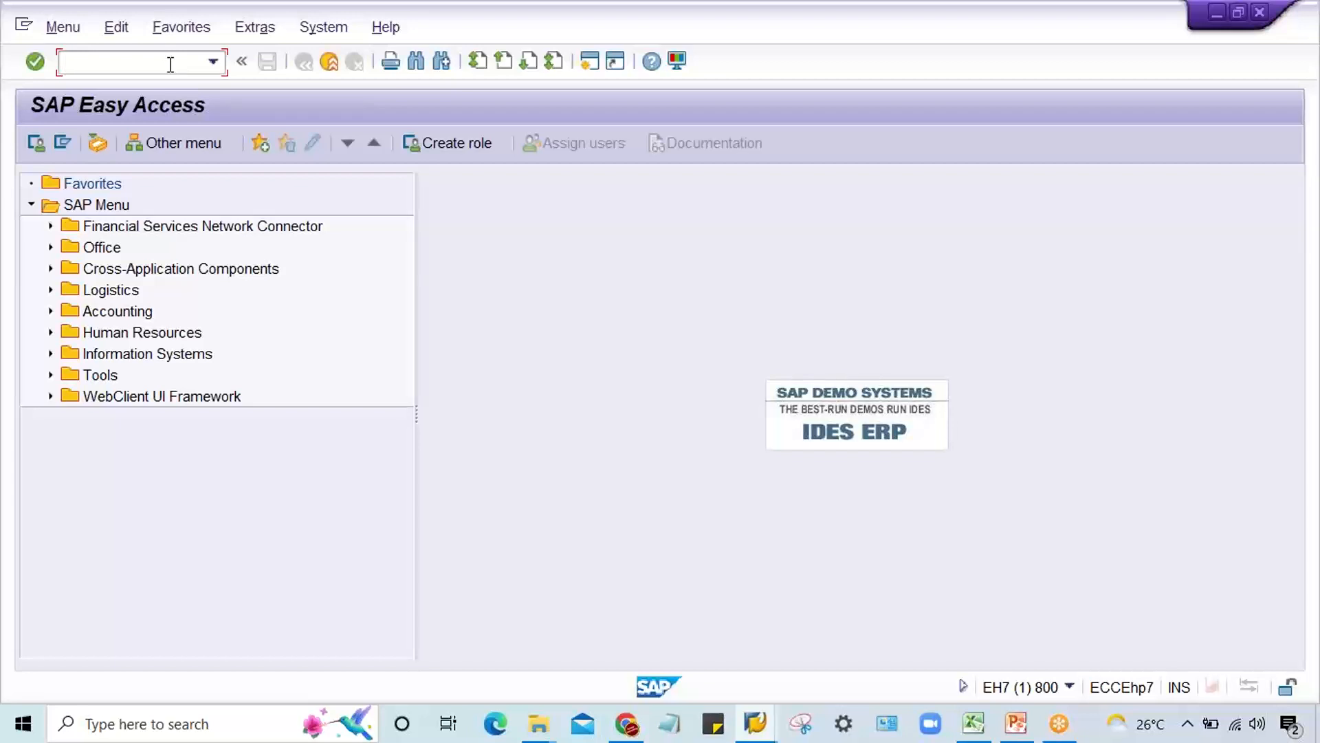
text(f-02)
key(Return)
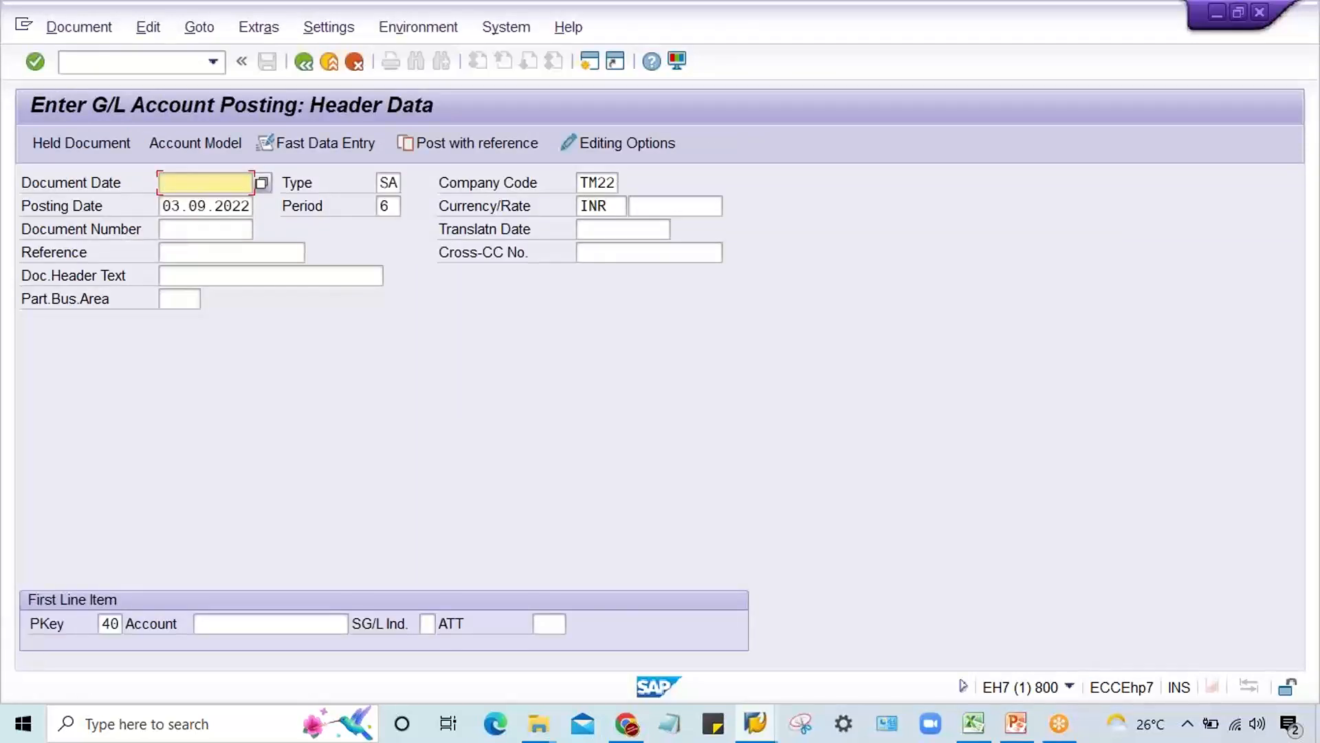
Step: Enter document date 03.09.2022 and account 4001 with posting key 40 in the posting header, and continue to the line item
text(03.09.2022)
double_click(108, 623)
click(230, 626)
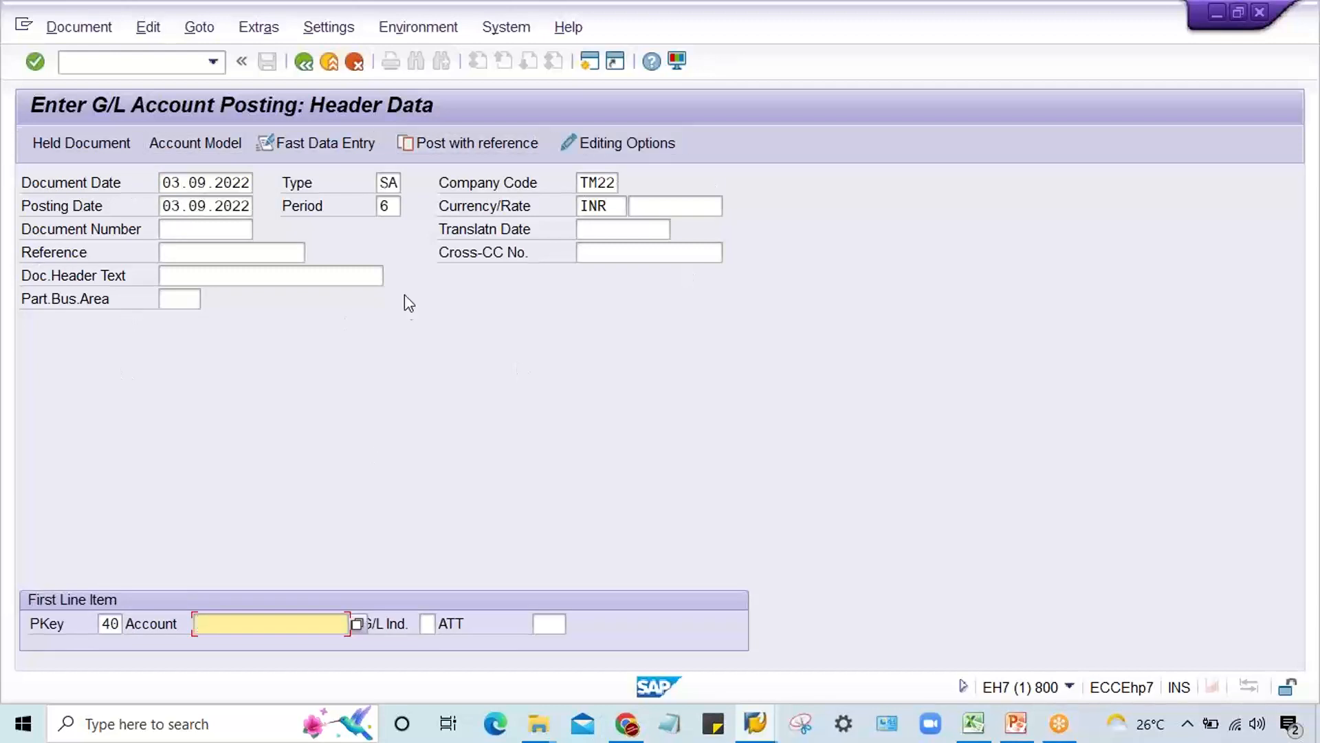
text(4001)
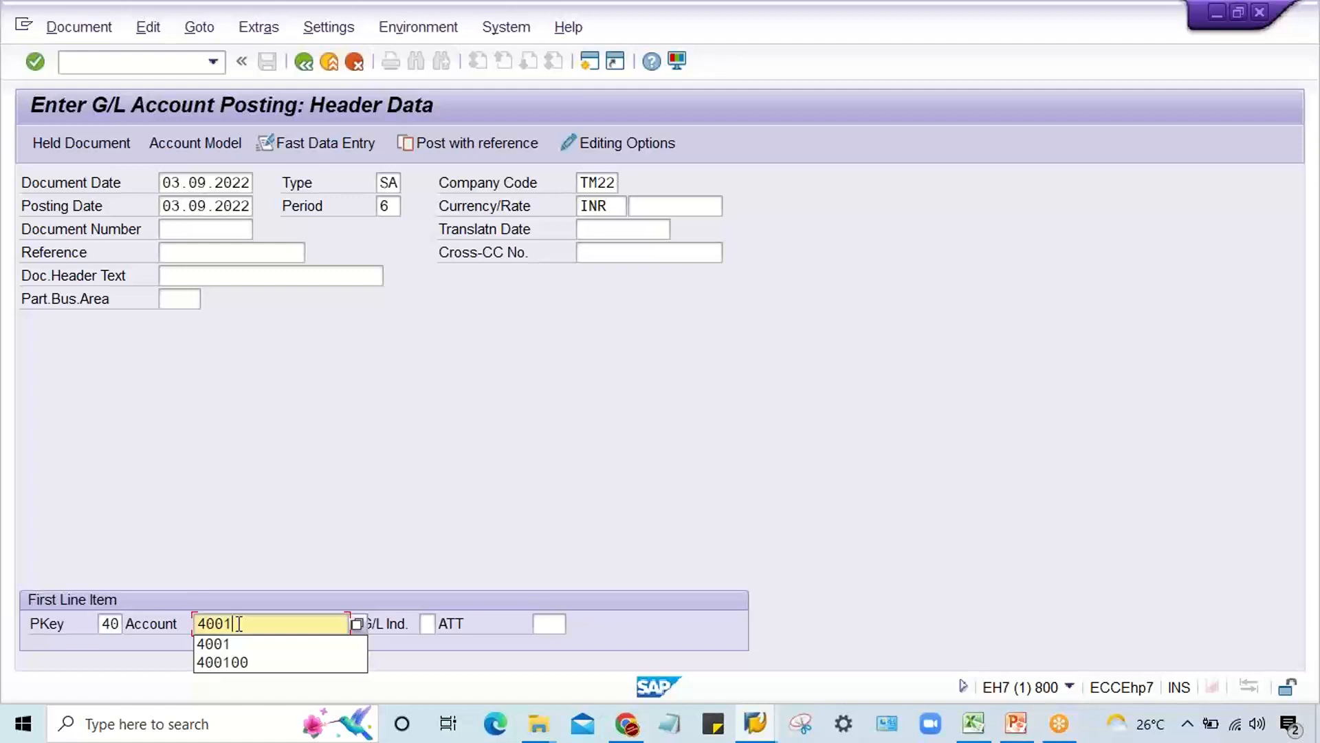
key(Return)
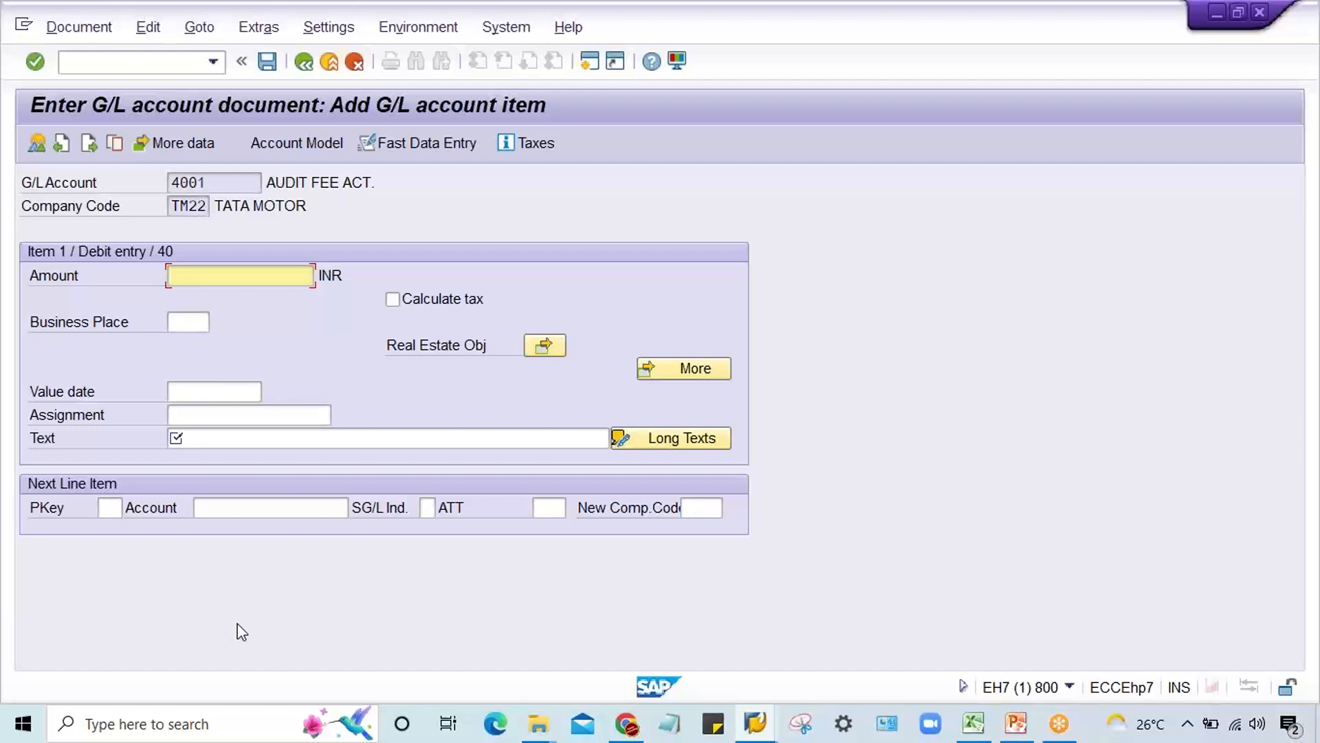
Step: Enter an amount of 1500 INR for the debit item on G/L account 4001
text(1500)
click(250, 422)
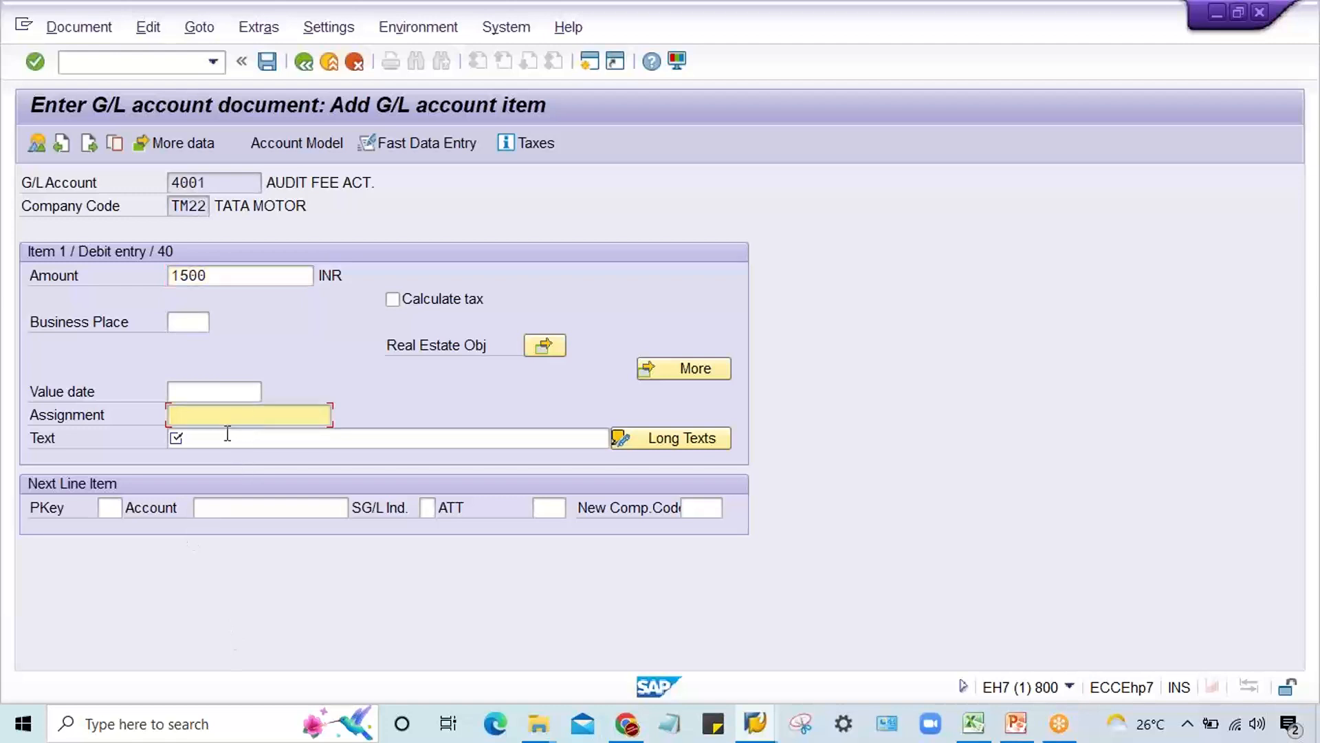
click(227, 433)
click(227, 418)
click(1164, 37)
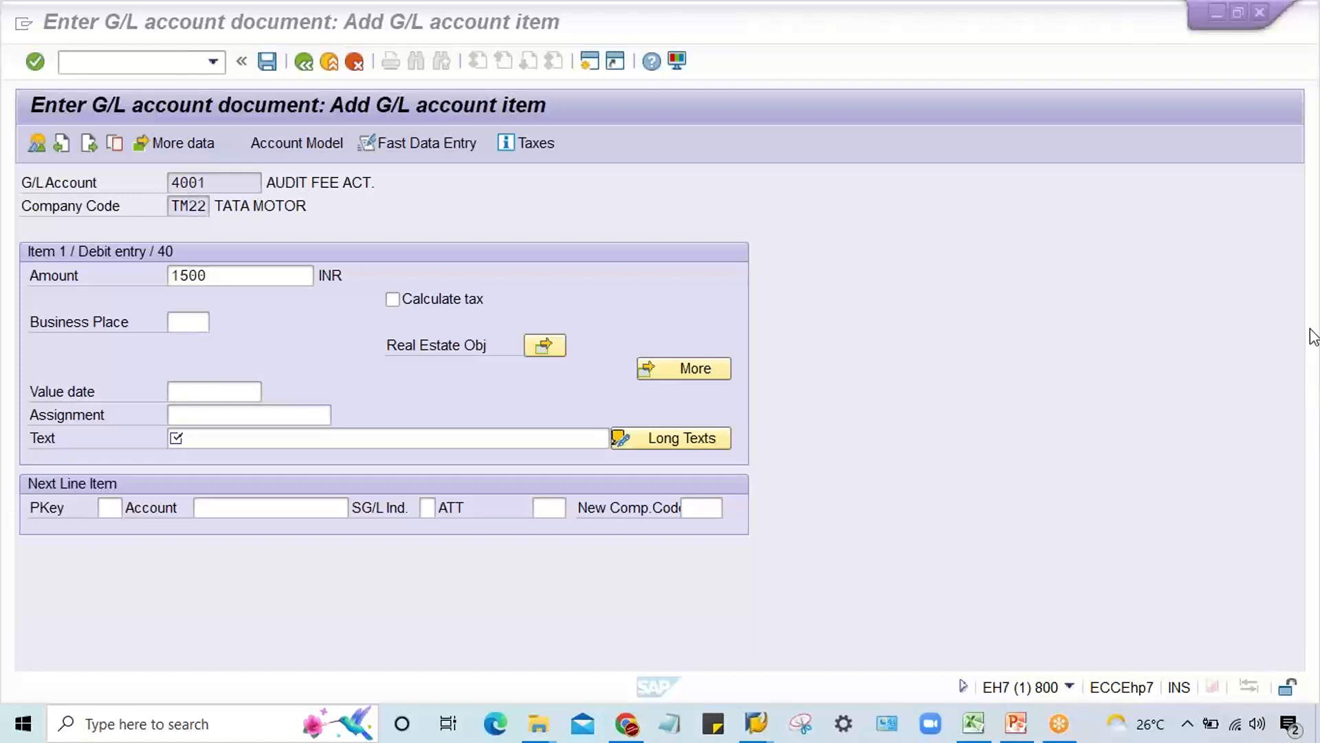
click(782, 245)
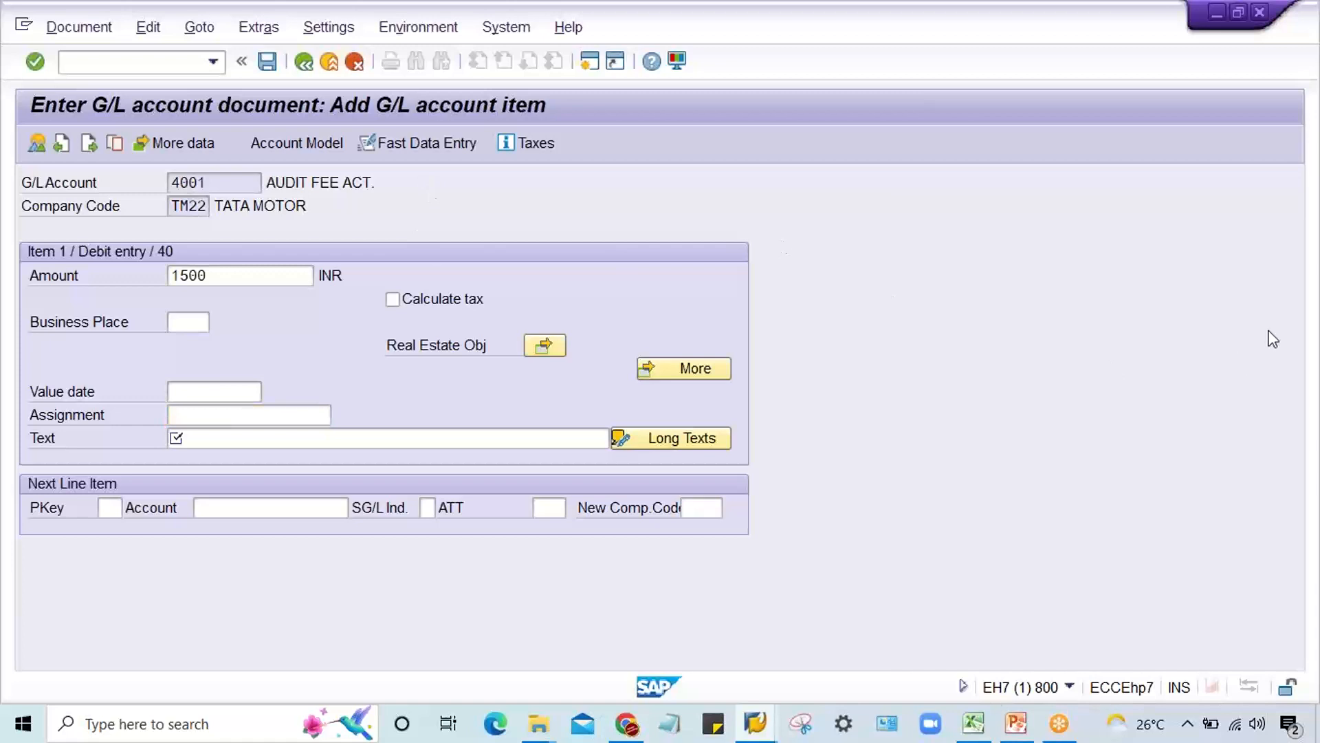
Step: Open an additional session, then return to the account 4001 line item and review its Value date, Assignment and Text fields
key(ctrl+n)
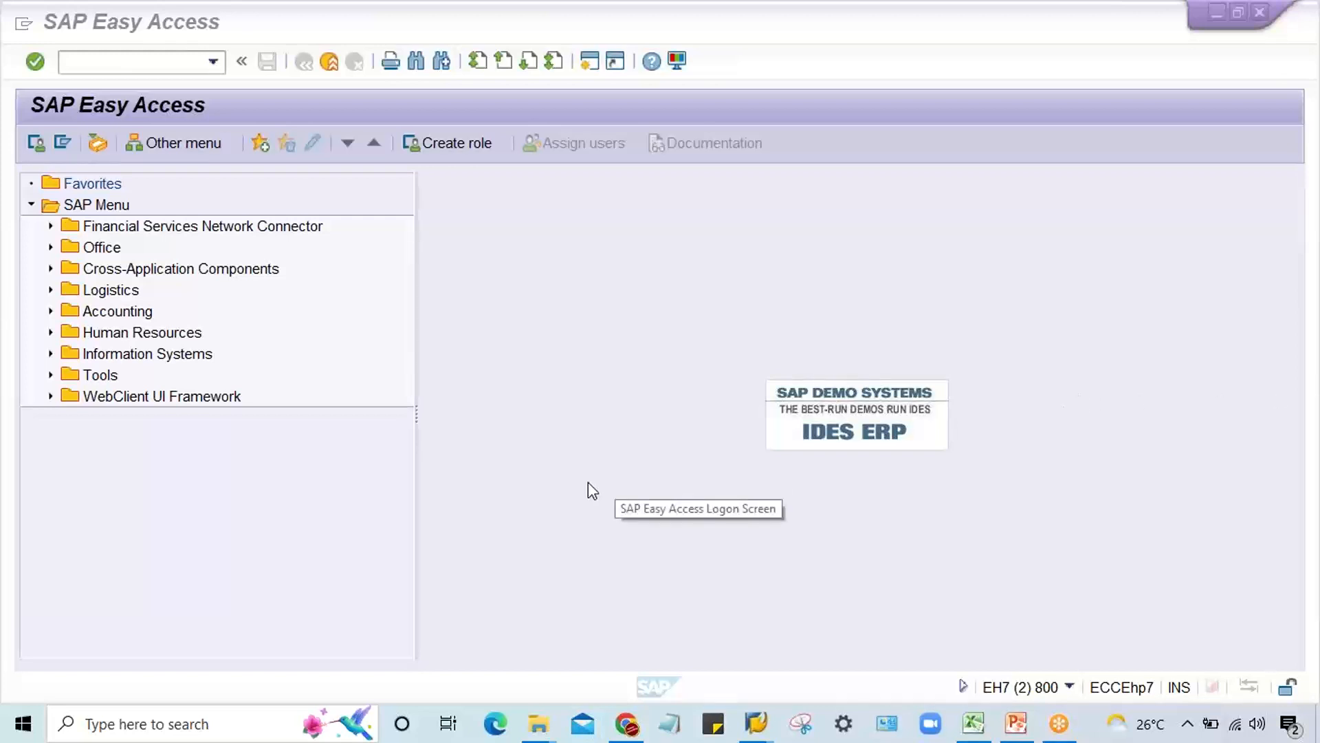
mouse_move(757, 723)
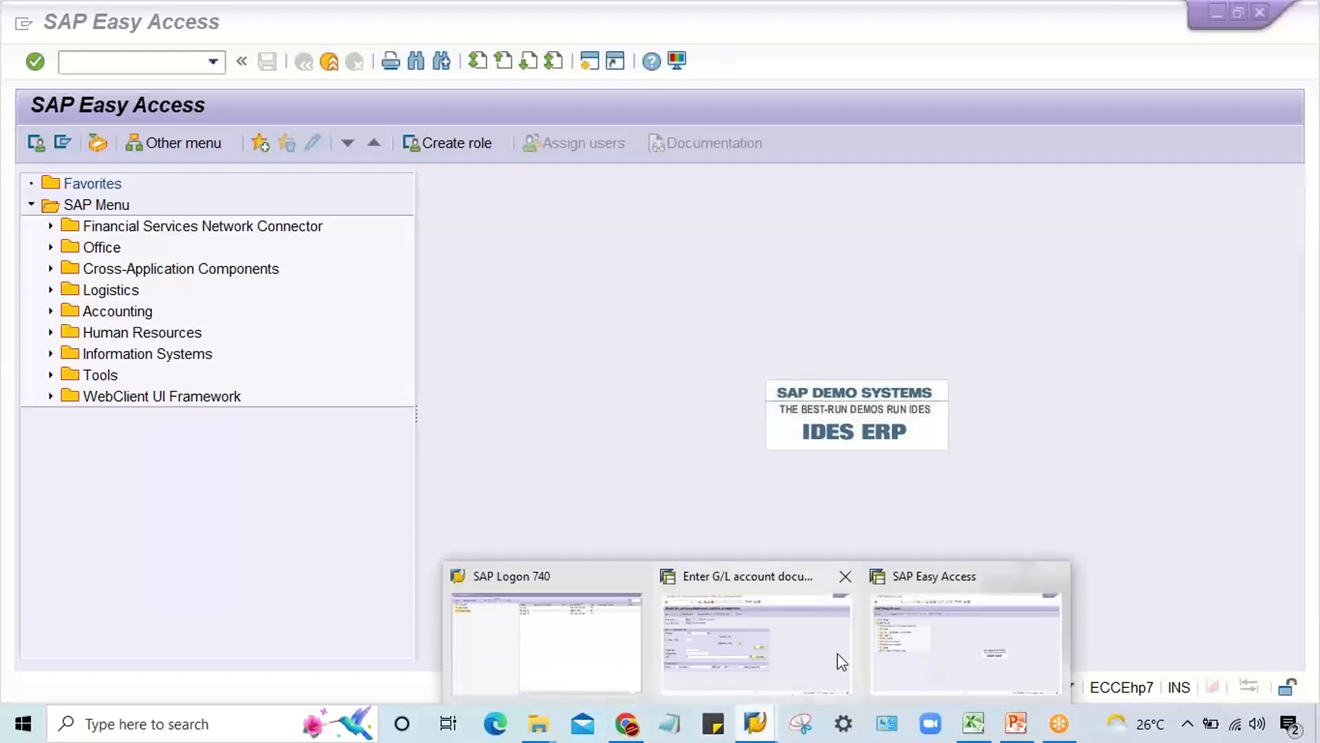
click(786, 671)
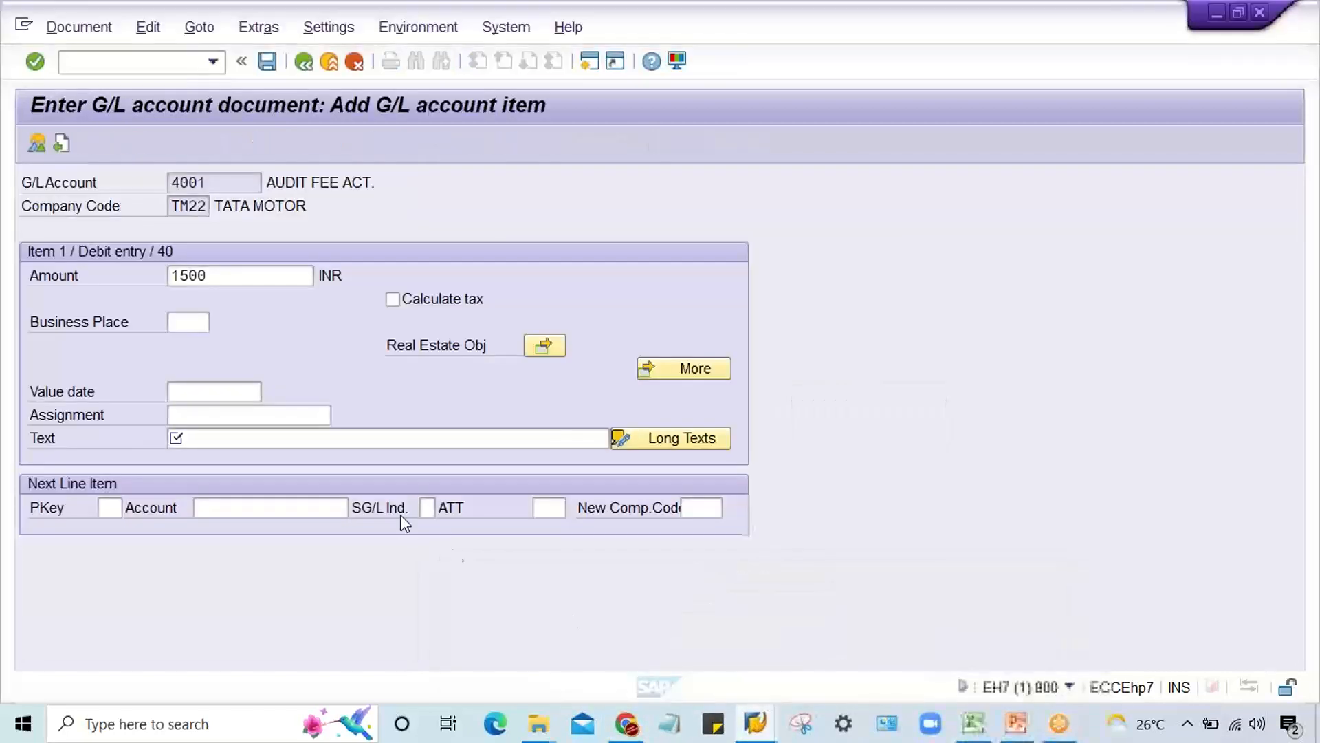
click(230, 438)
click(231, 418)
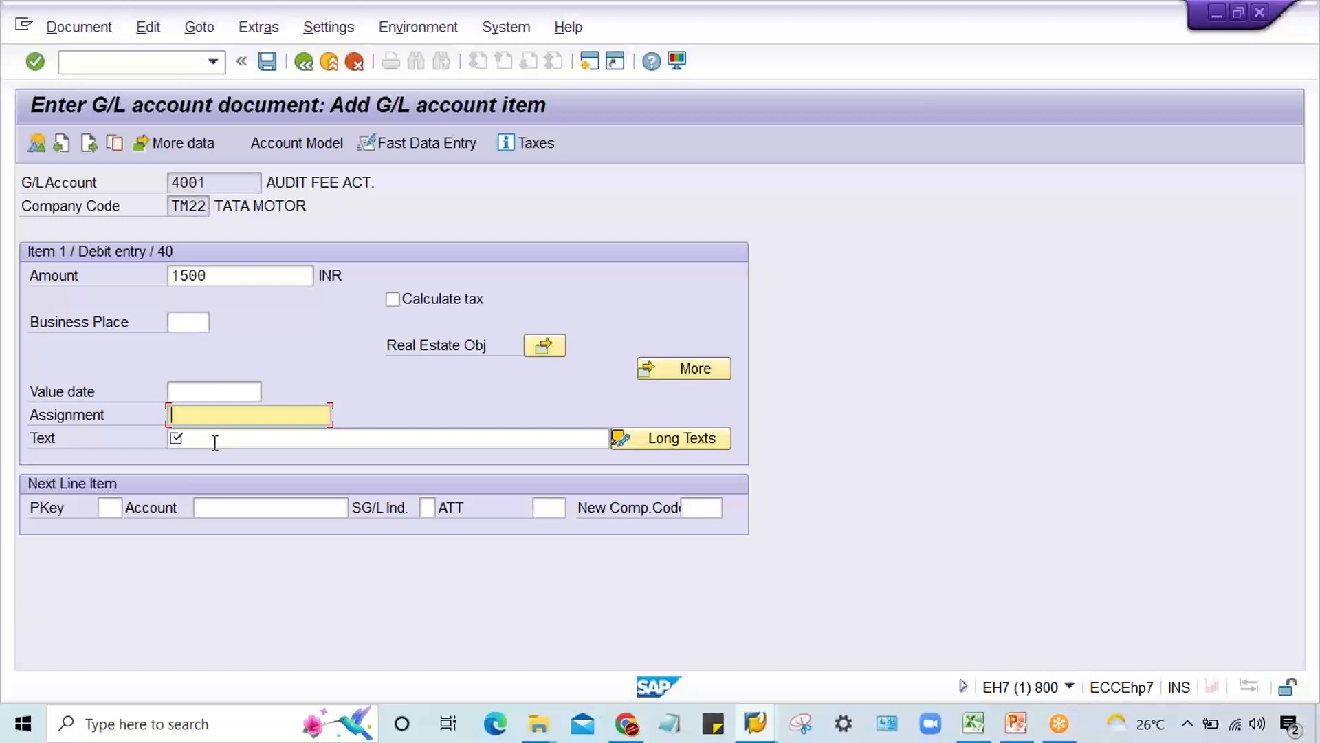
click(215, 393)
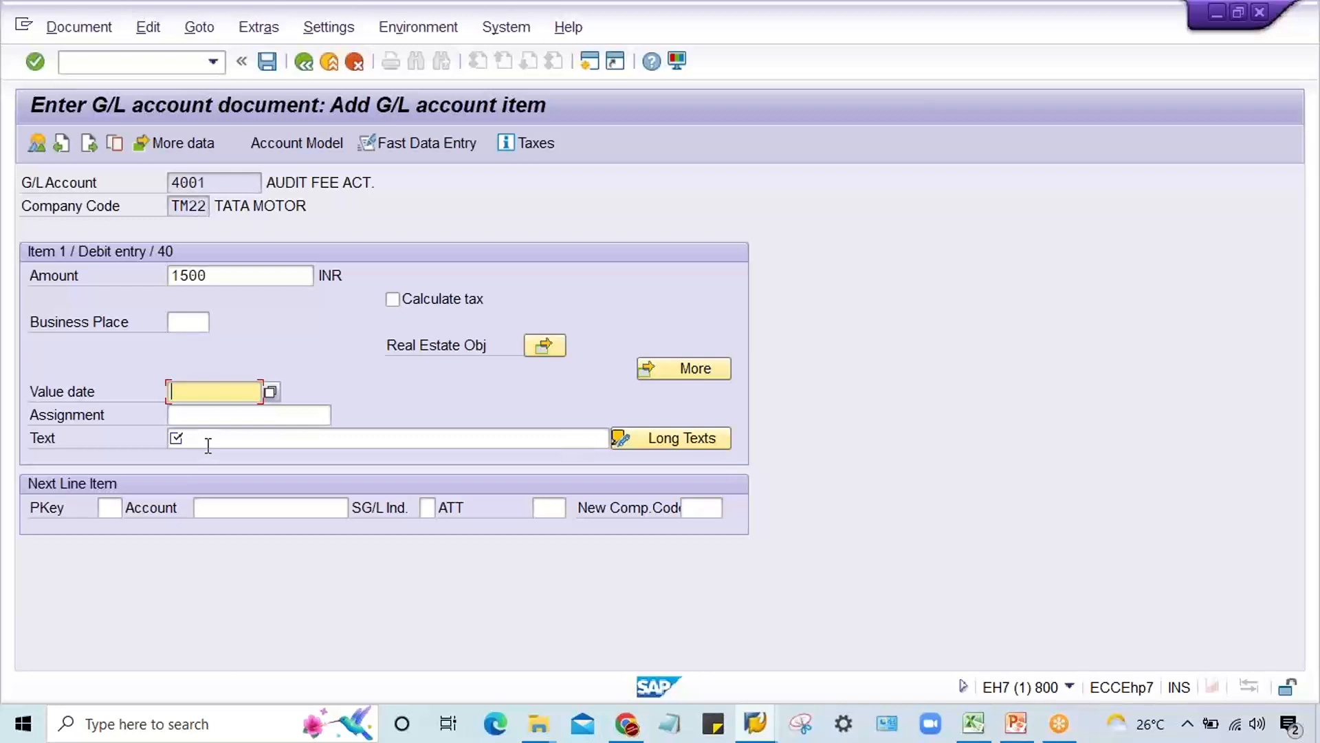
click(215, 420)
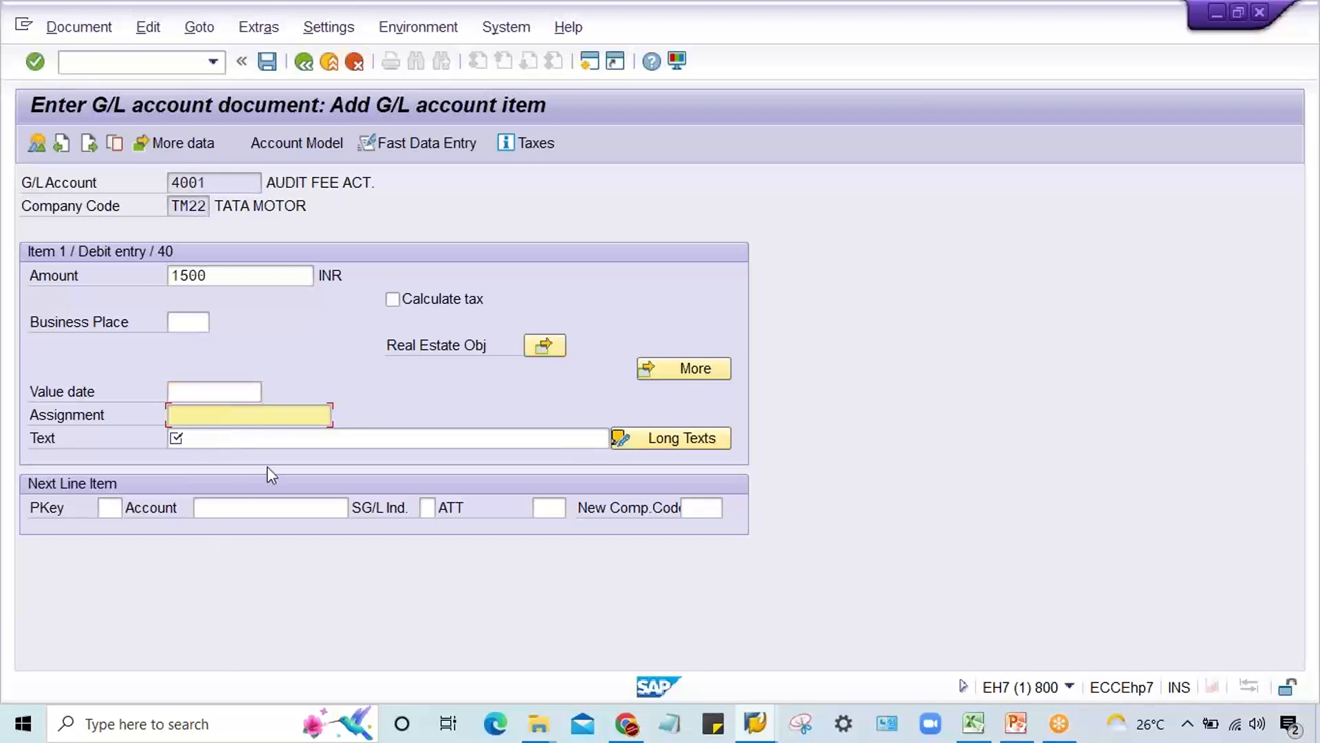
Step: Switch to the second session and start transaction OBC4 for the field status variants
click(754, 723)
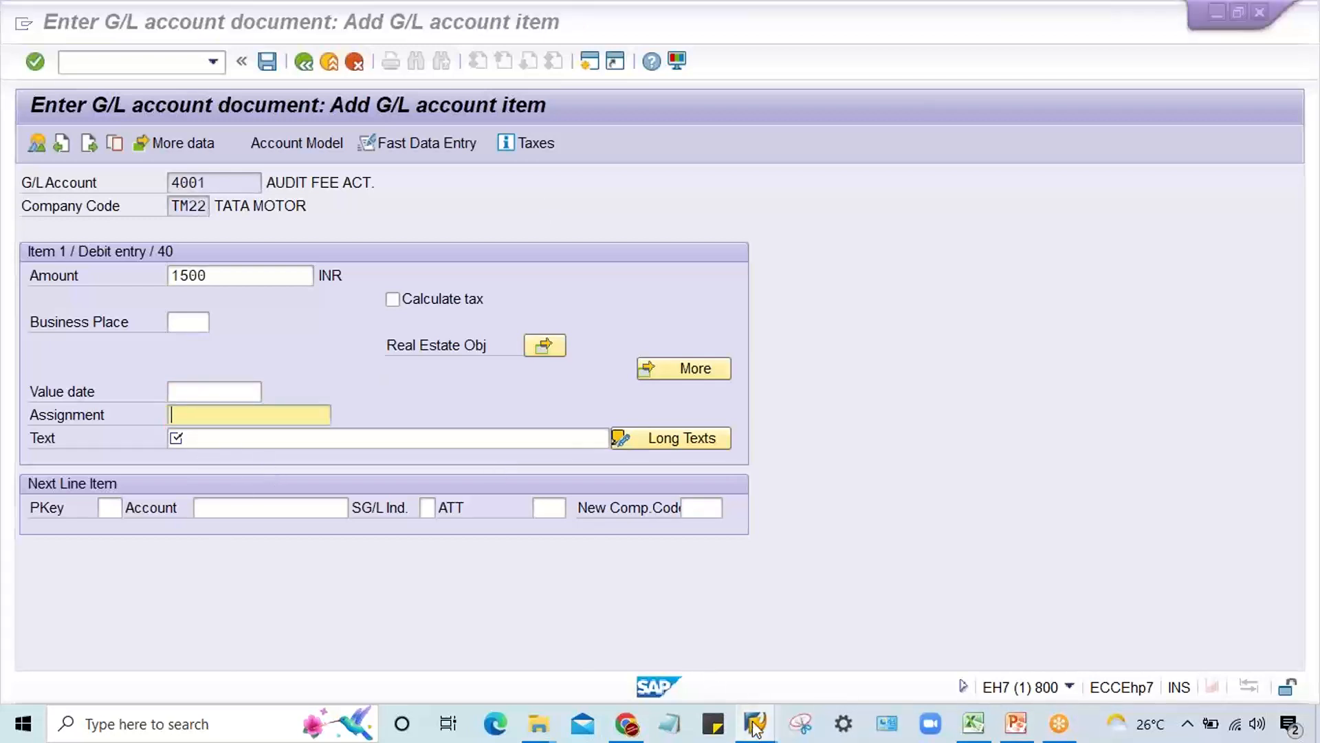
click(926, 645)
click(147, 62)
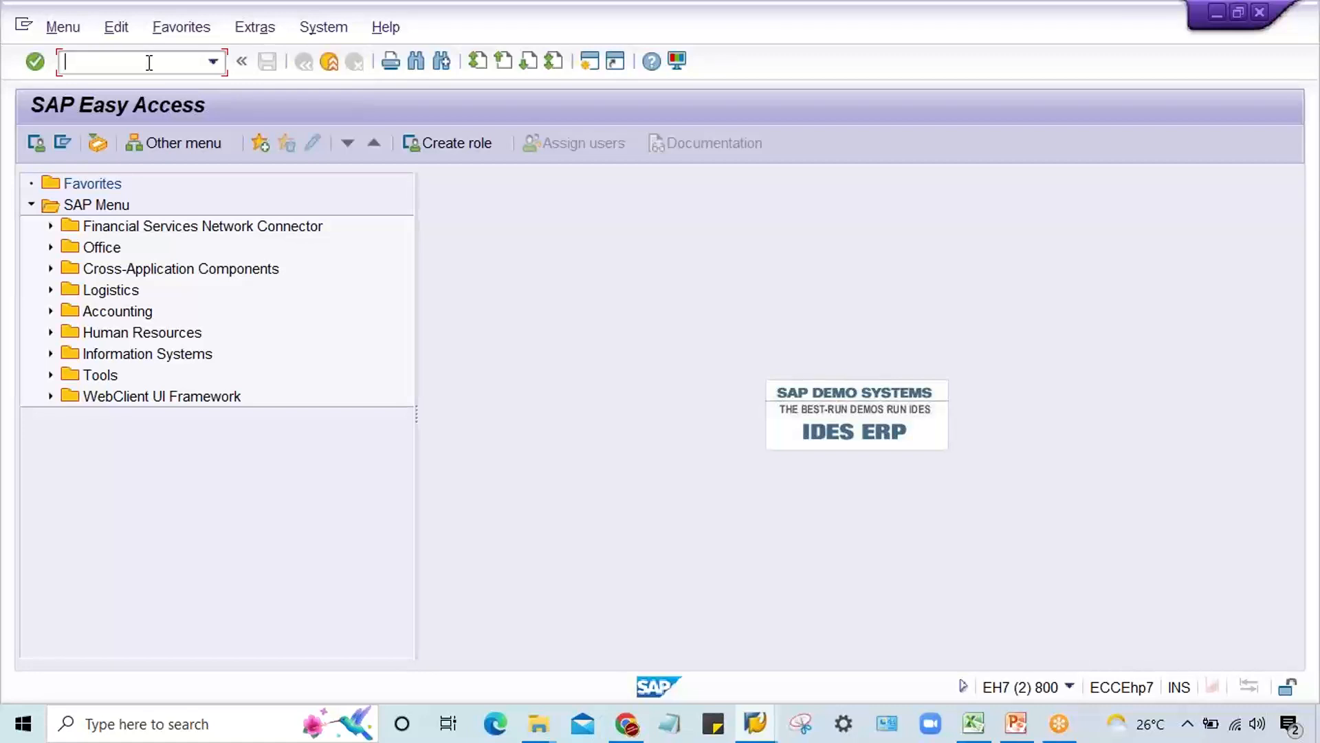
key(Down)
key(Down)
text(obc4)
key(Return)
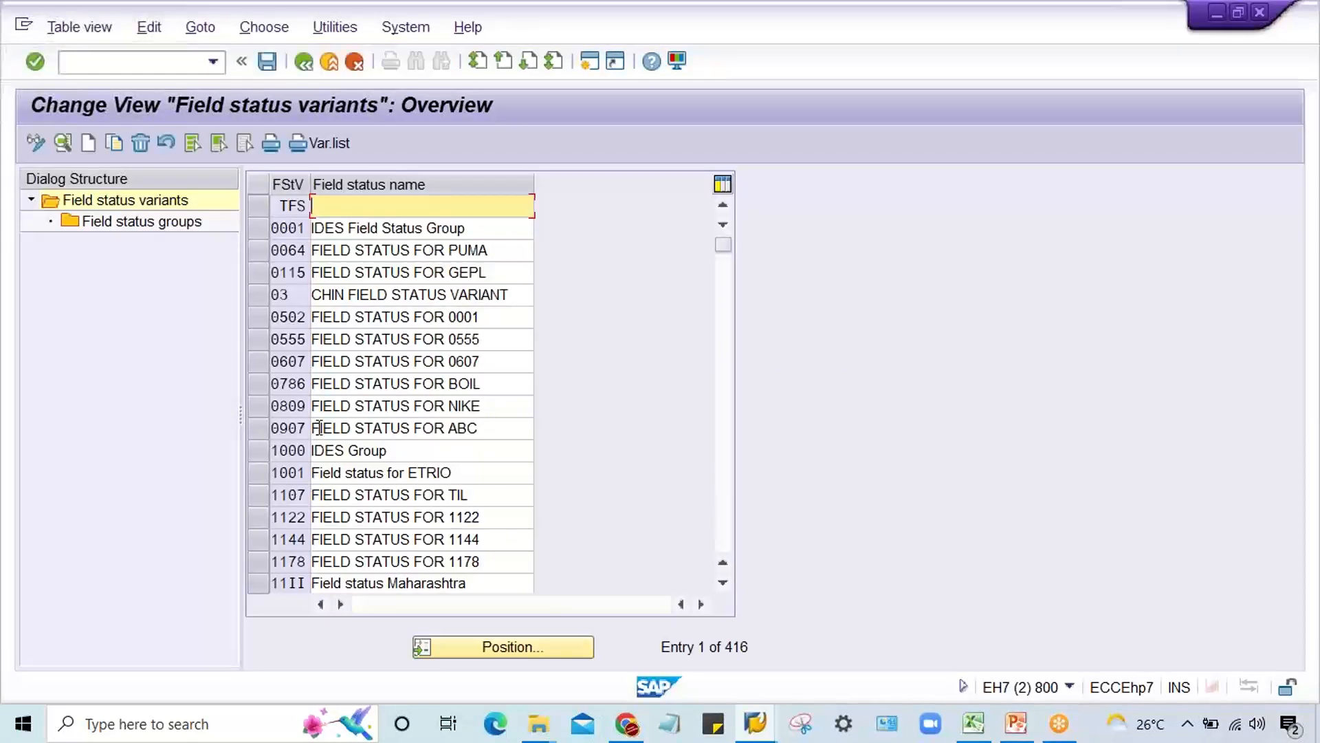
Step: Position the list on field status variant TM22 and open its field status groups
click(513, 647)
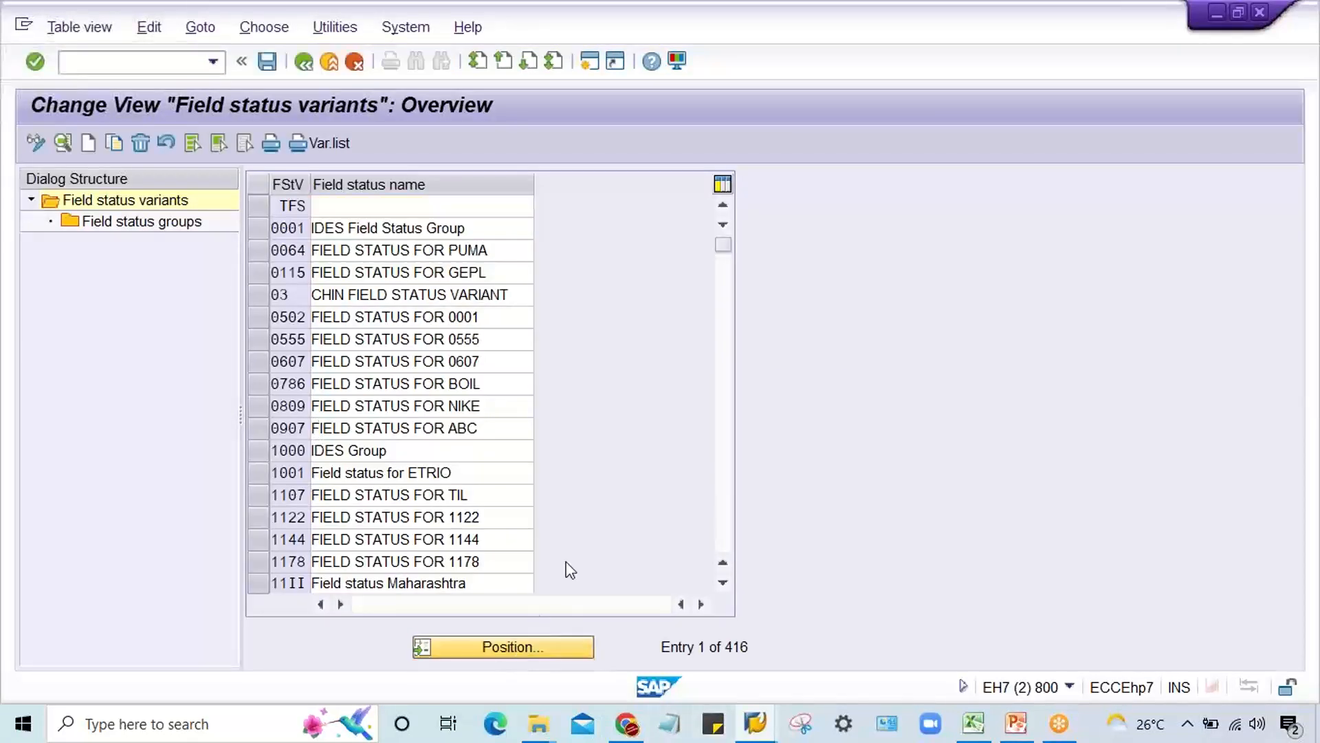
text(tm22)
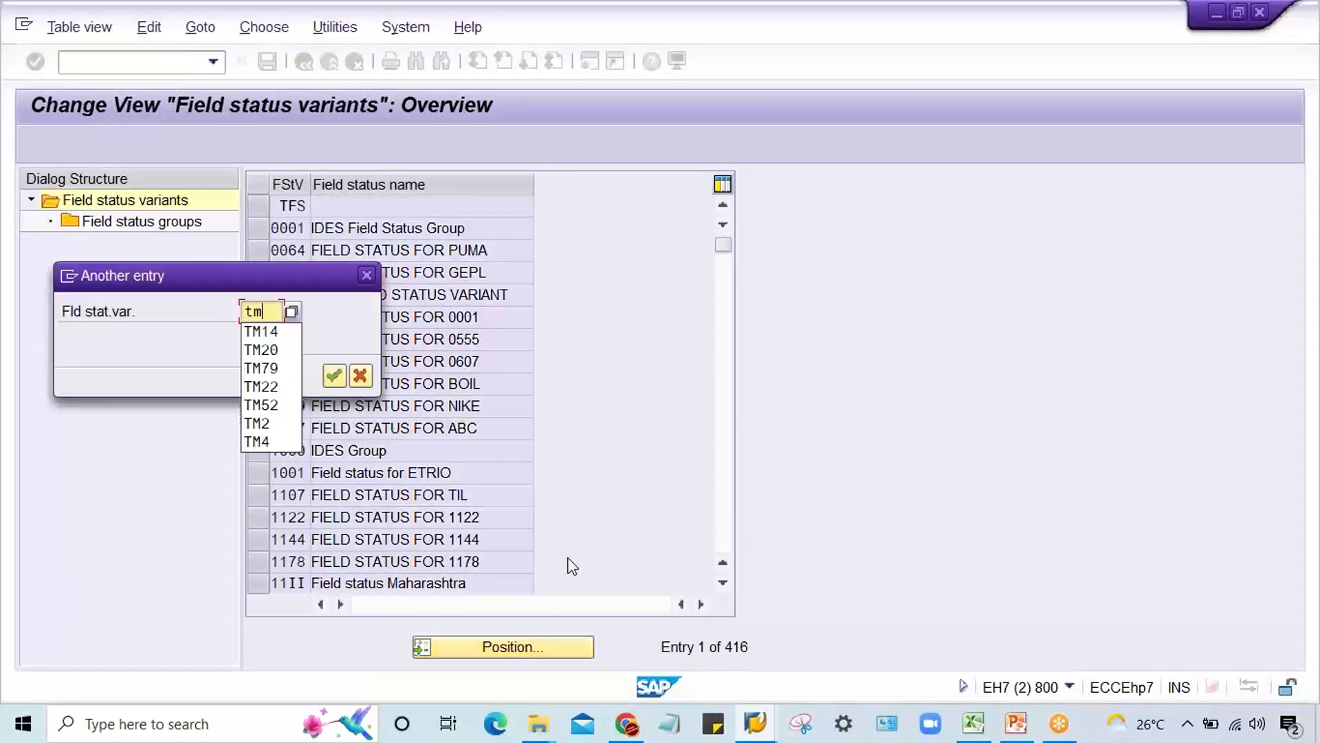
key(Return)
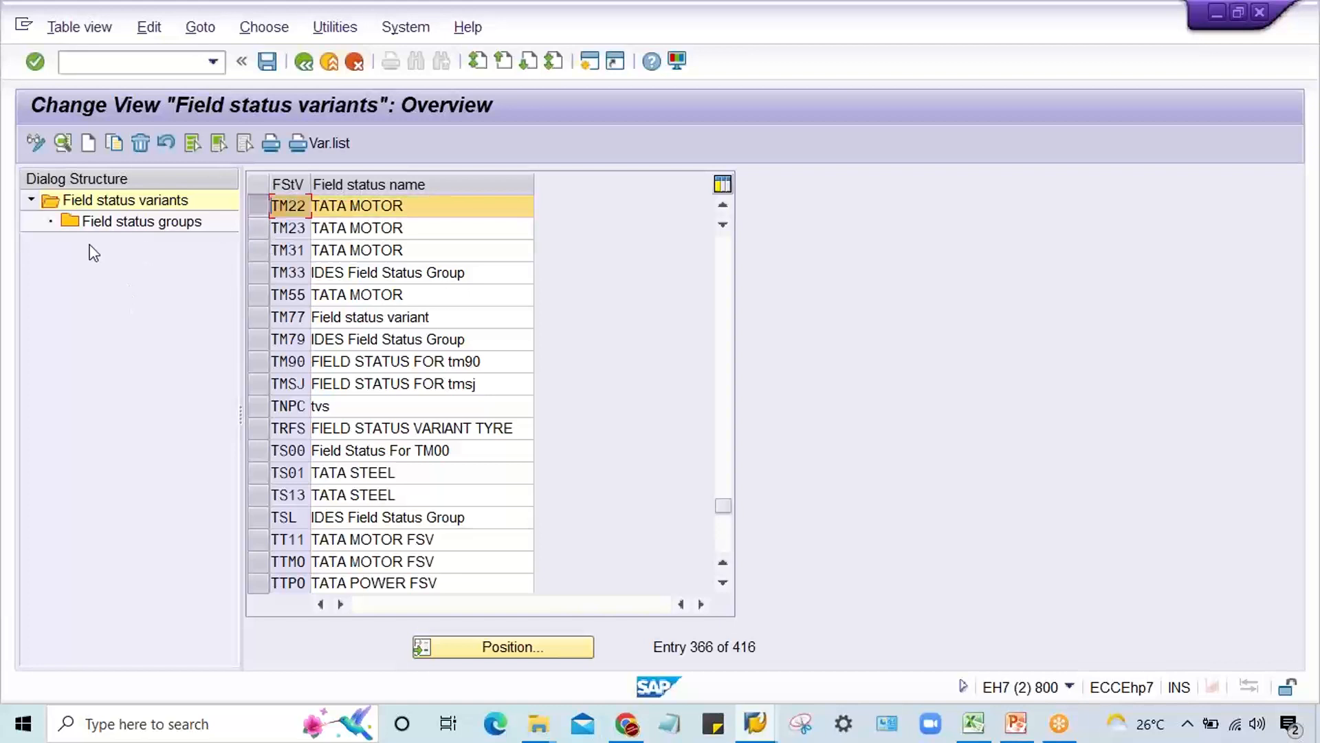
double_click(105, 220)
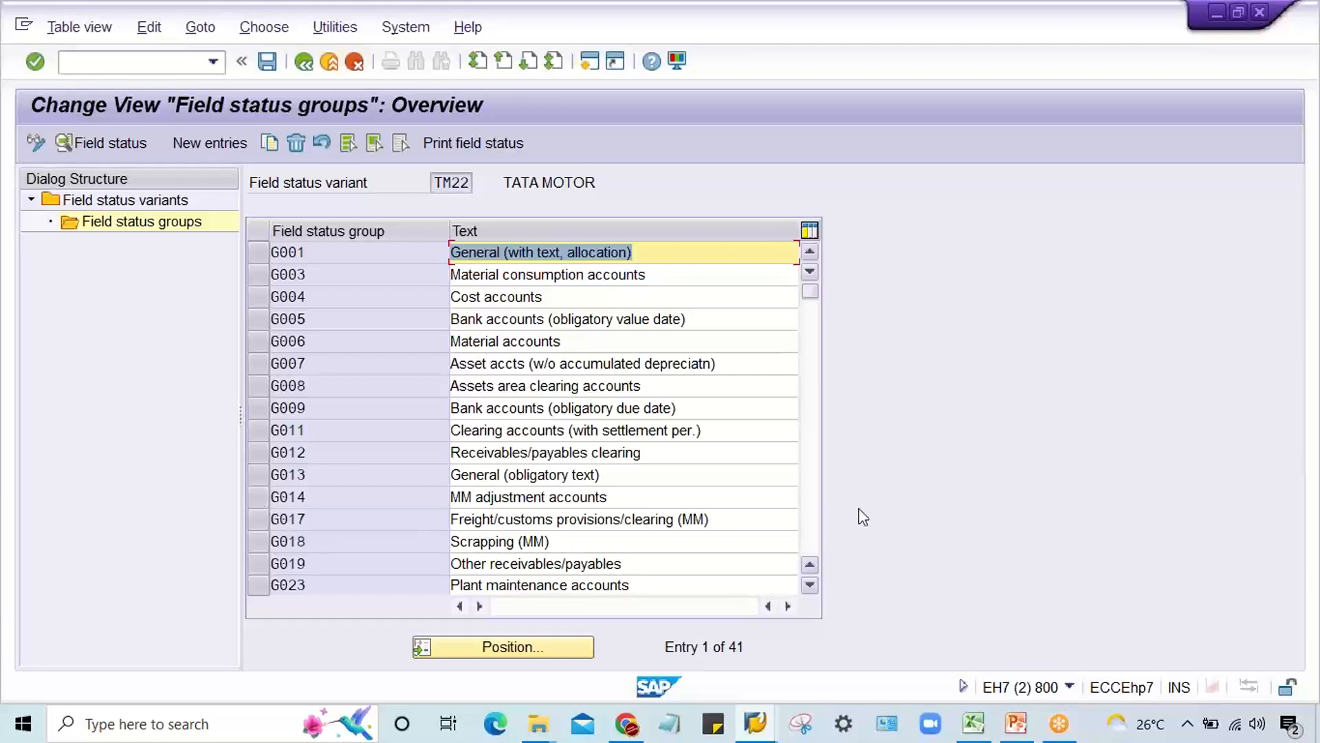
Step: Open a third session and start transaction FS00 for central G/L account maintenance
click(1309, 377)
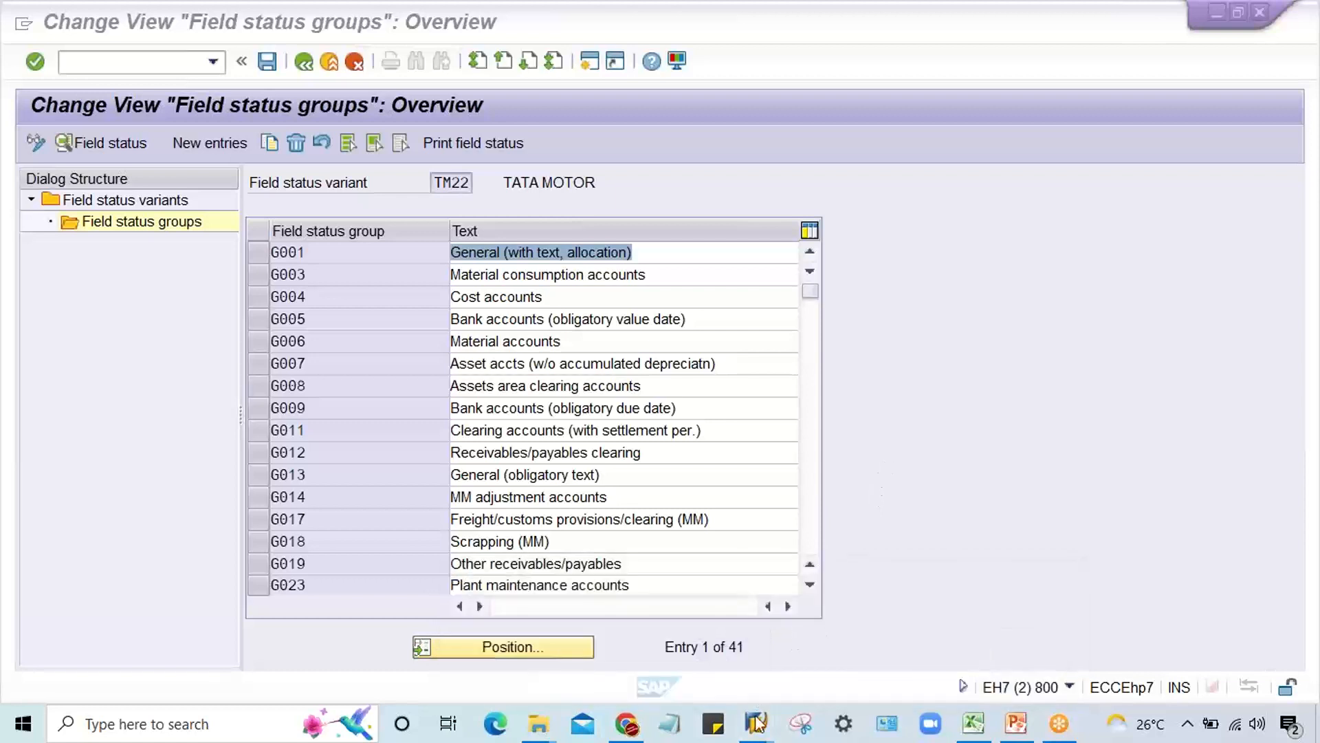
mouse_move(756, 723)
click(969, 648)
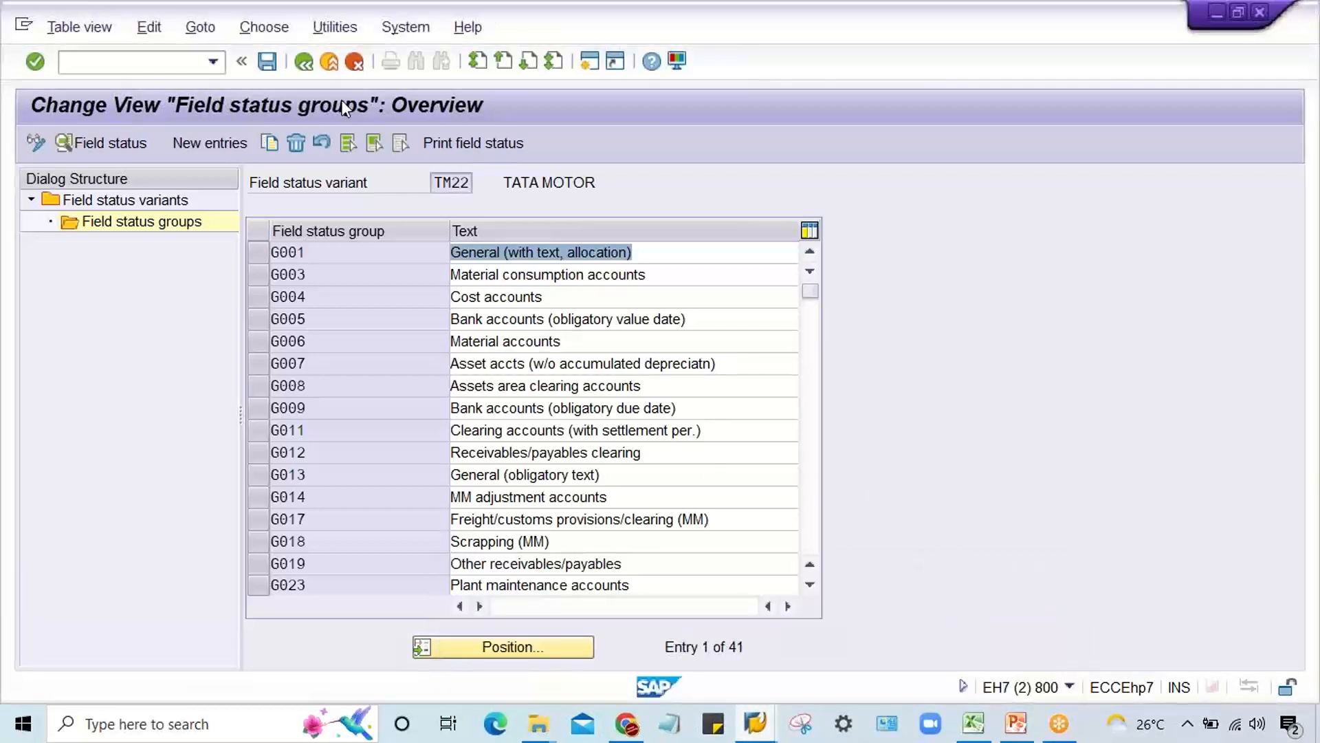
click(590, 63)
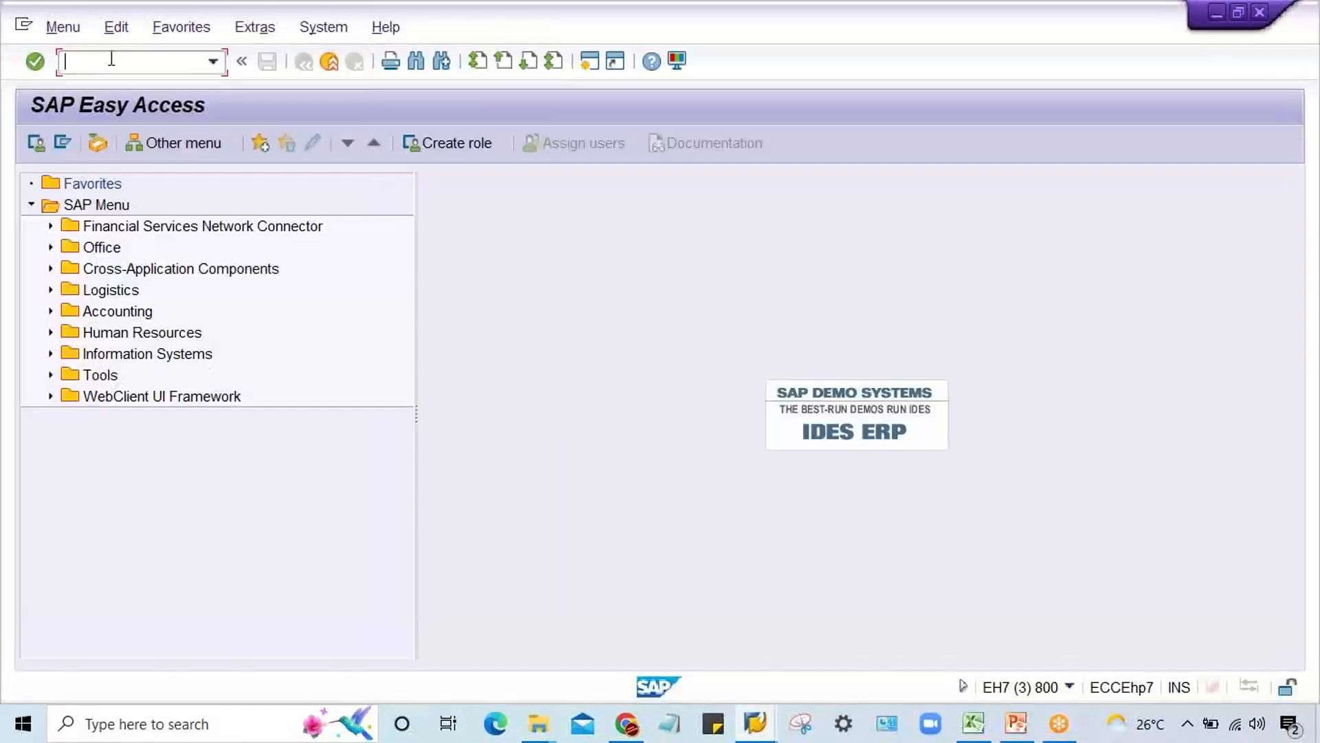
text(fs00)
key(Return)
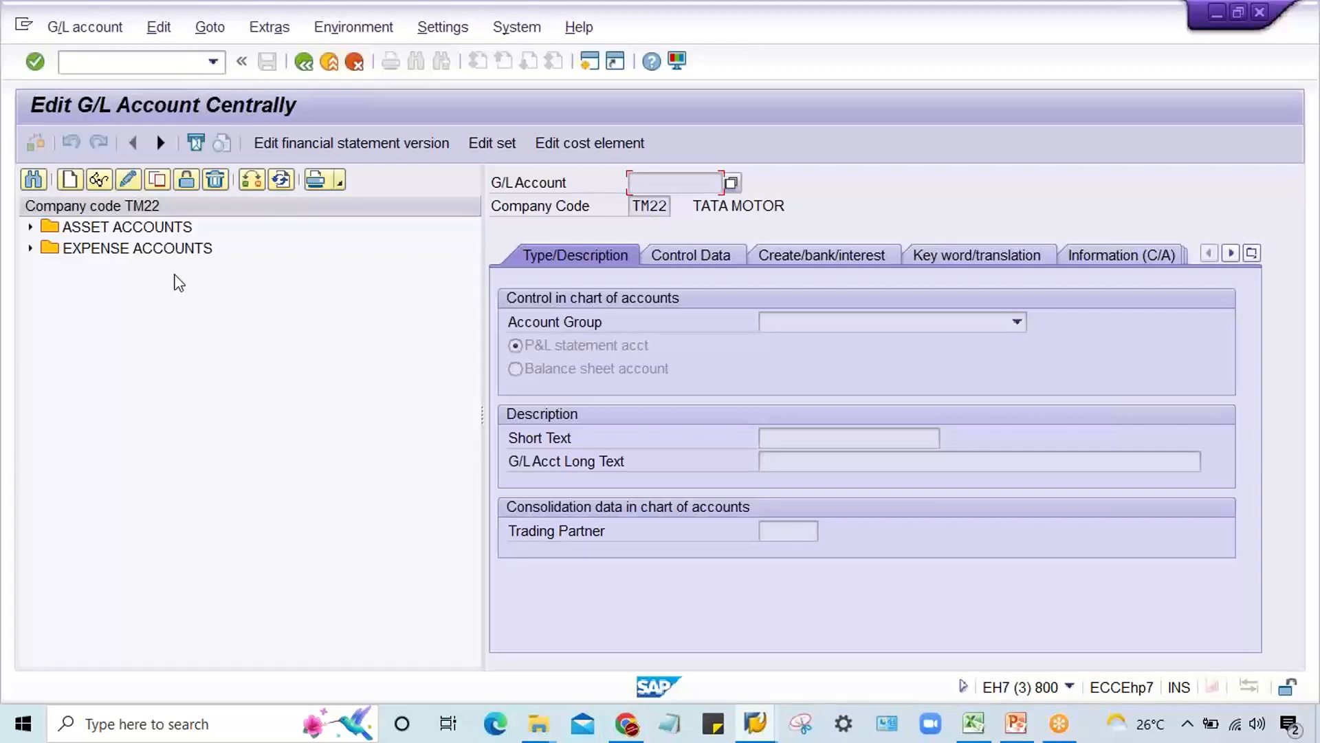
Step: Display expense account 4000 RENT ACT. and check its field status group in the document creation control data
click(29, 249)
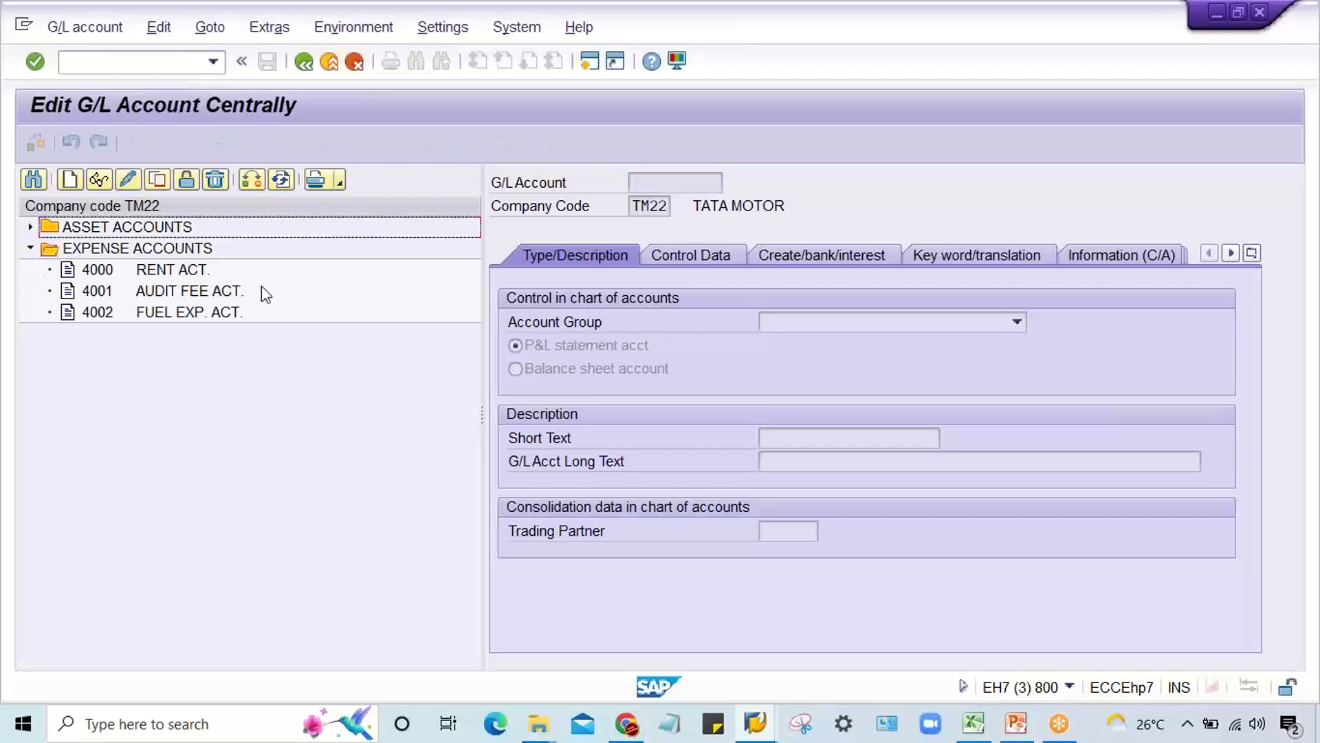
click(134, 271)
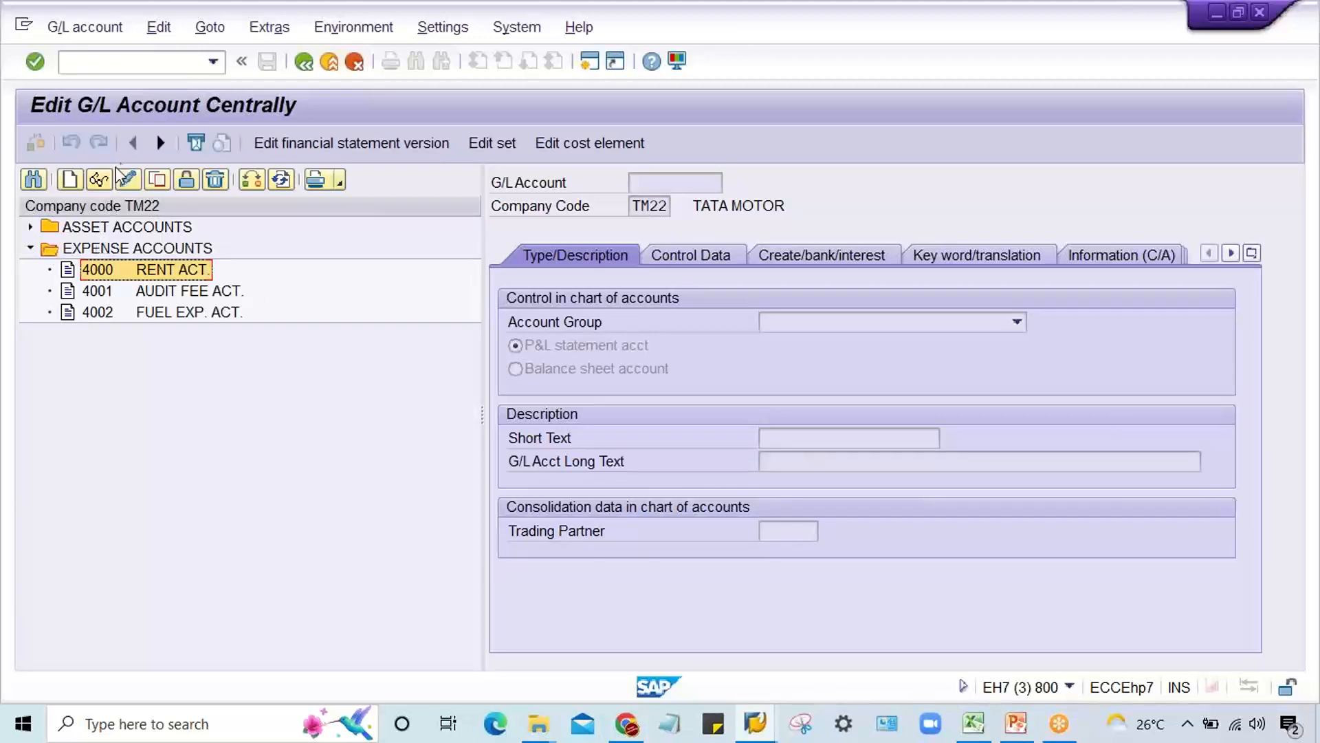
click(98, 181)
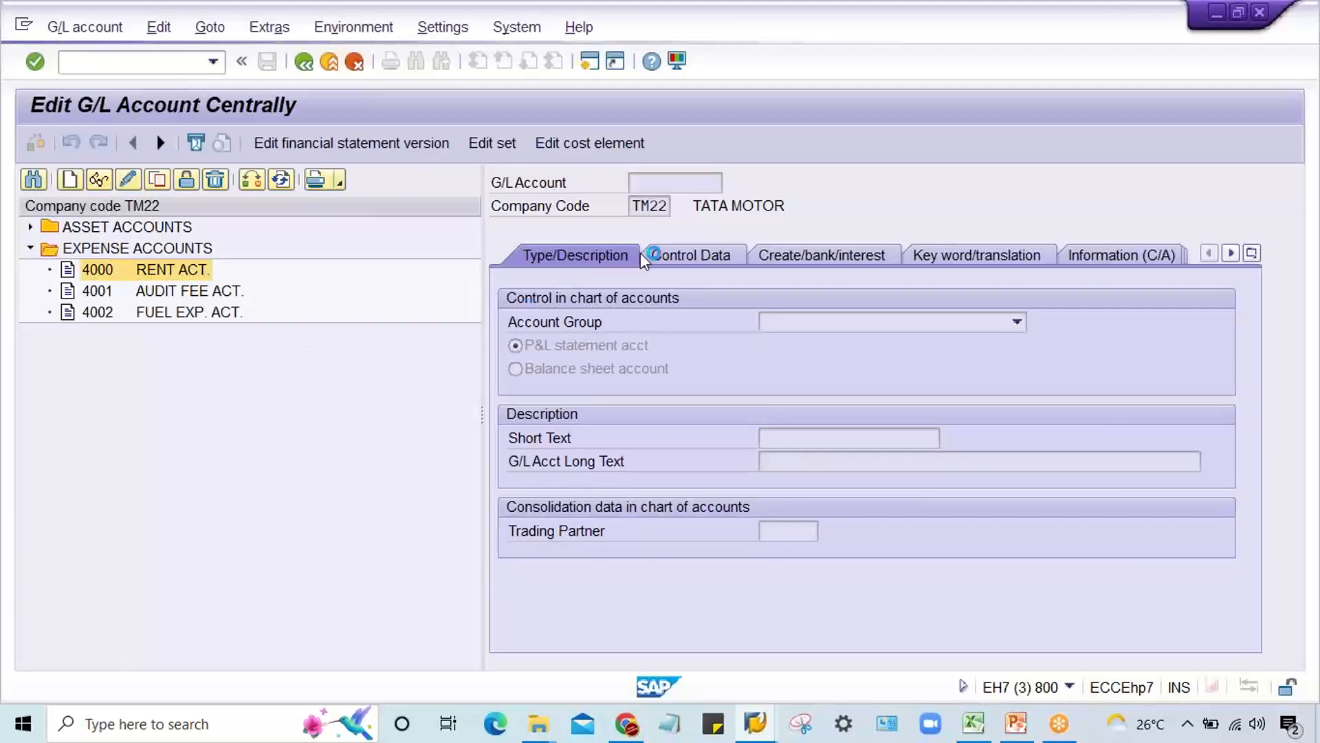
click(852, 256)
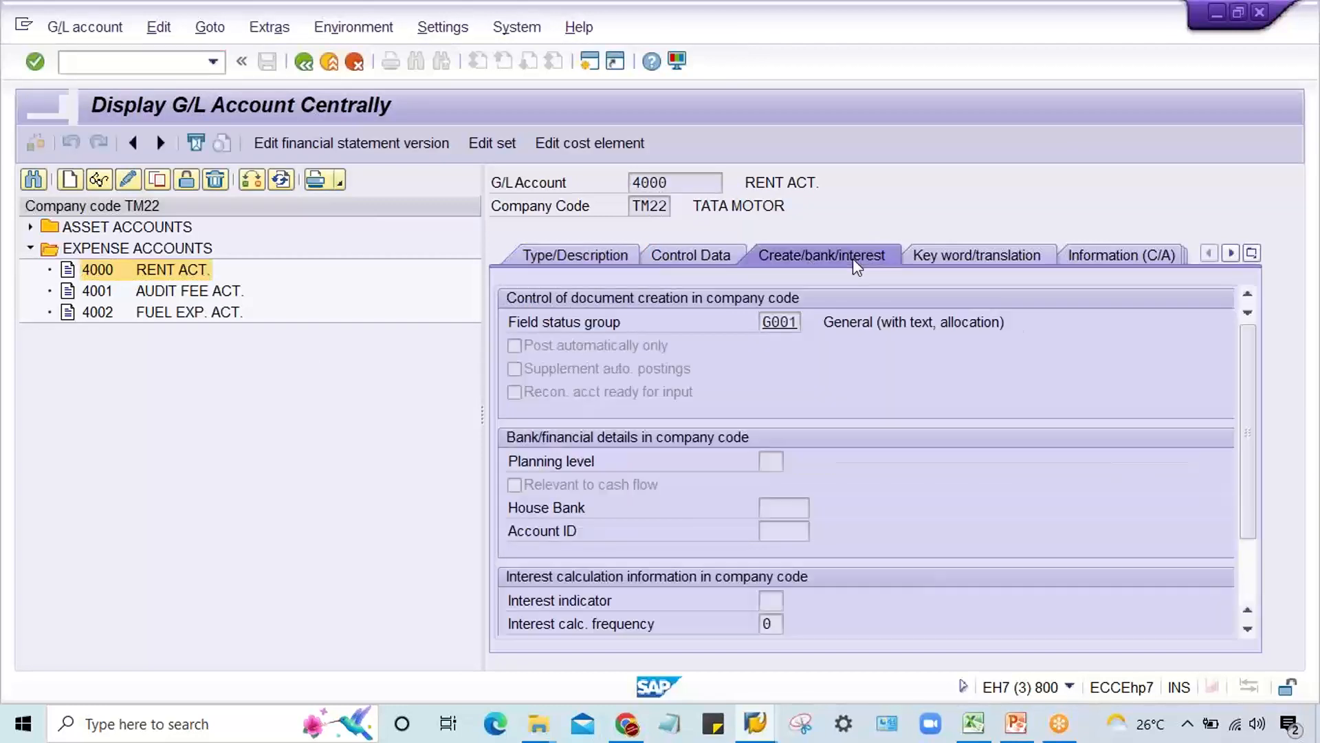
click(795, 326)
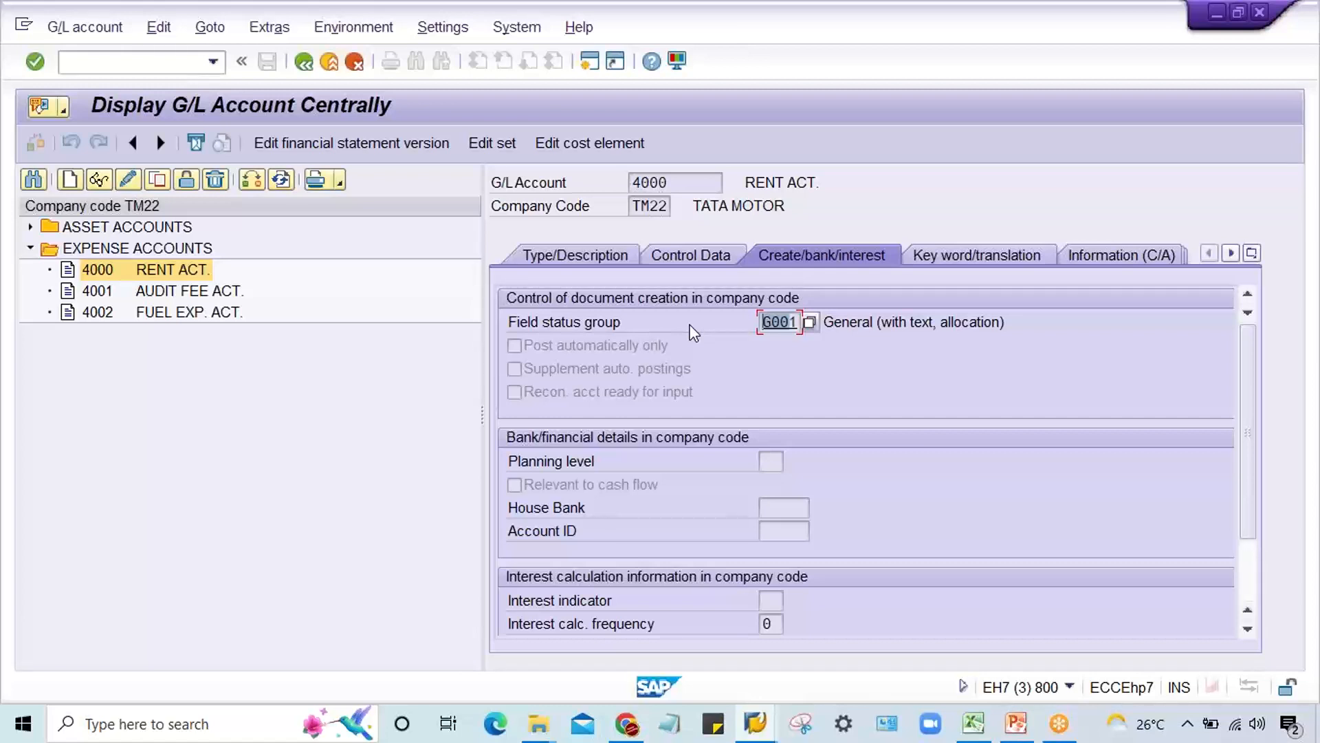
Step: Switch to the TM22 field status groups, make Text an optional entry in the general data of group G001 and save
click(755, 723)
click(789, 648)
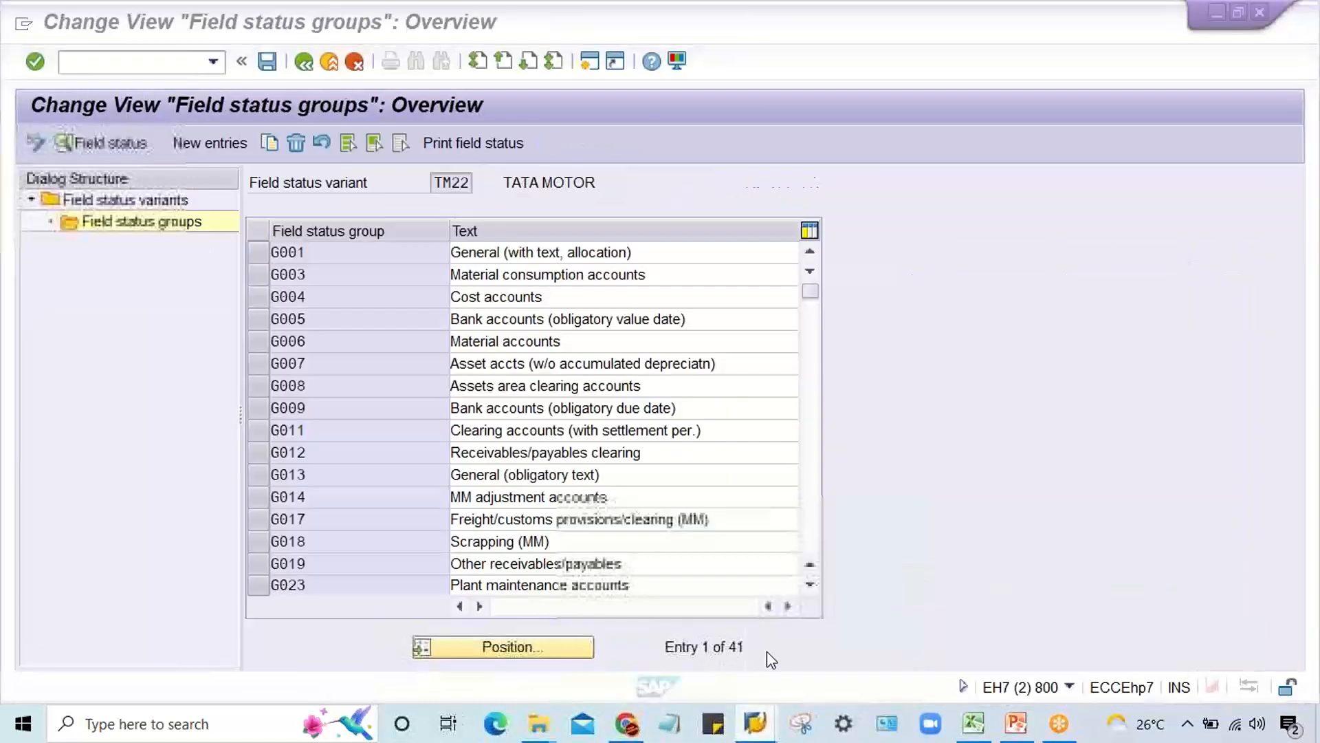
double_click(350, 253)
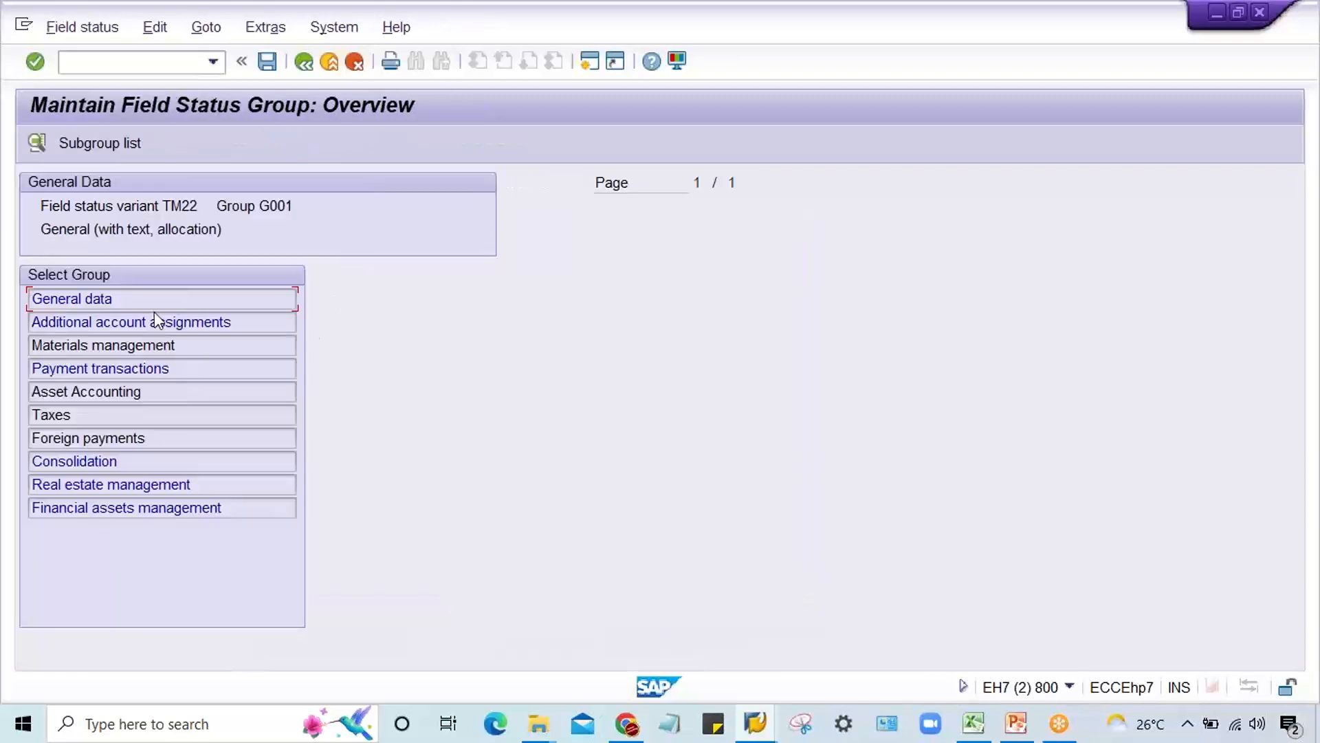
double_click(157, 297)
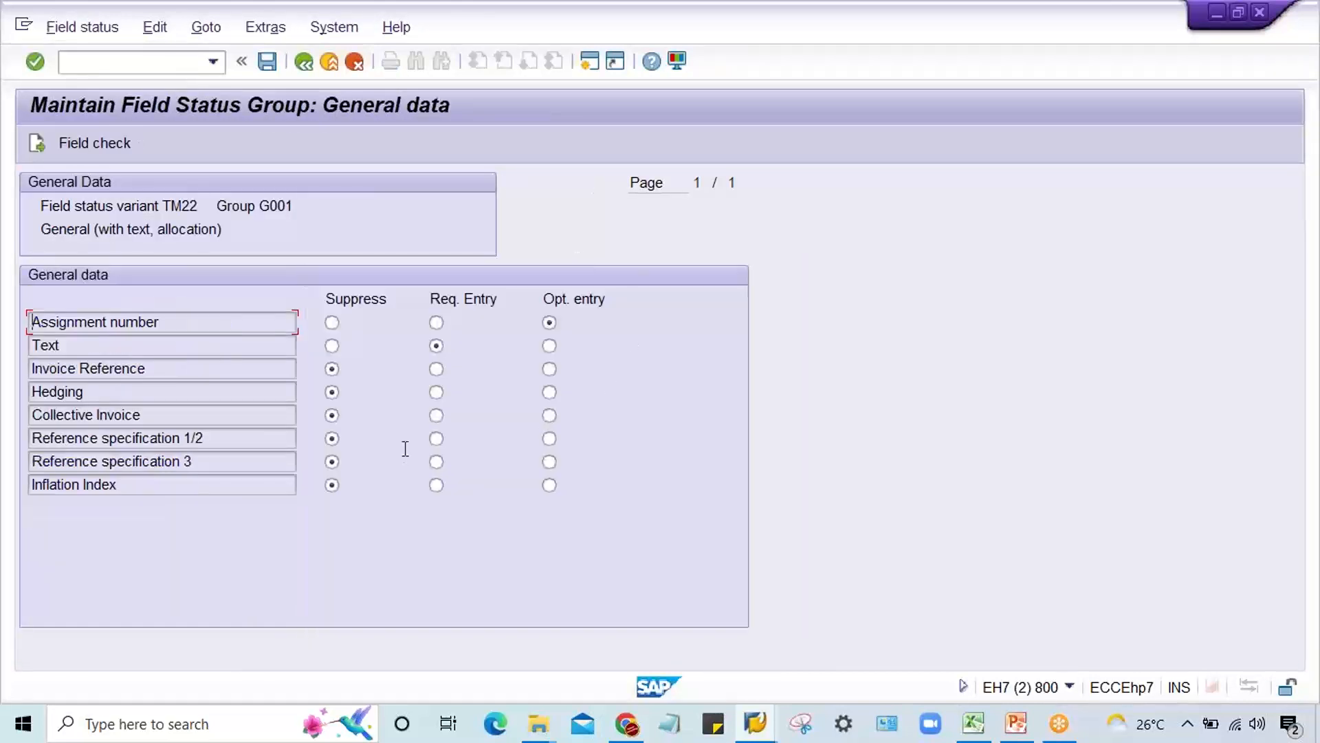
click(551, 347)
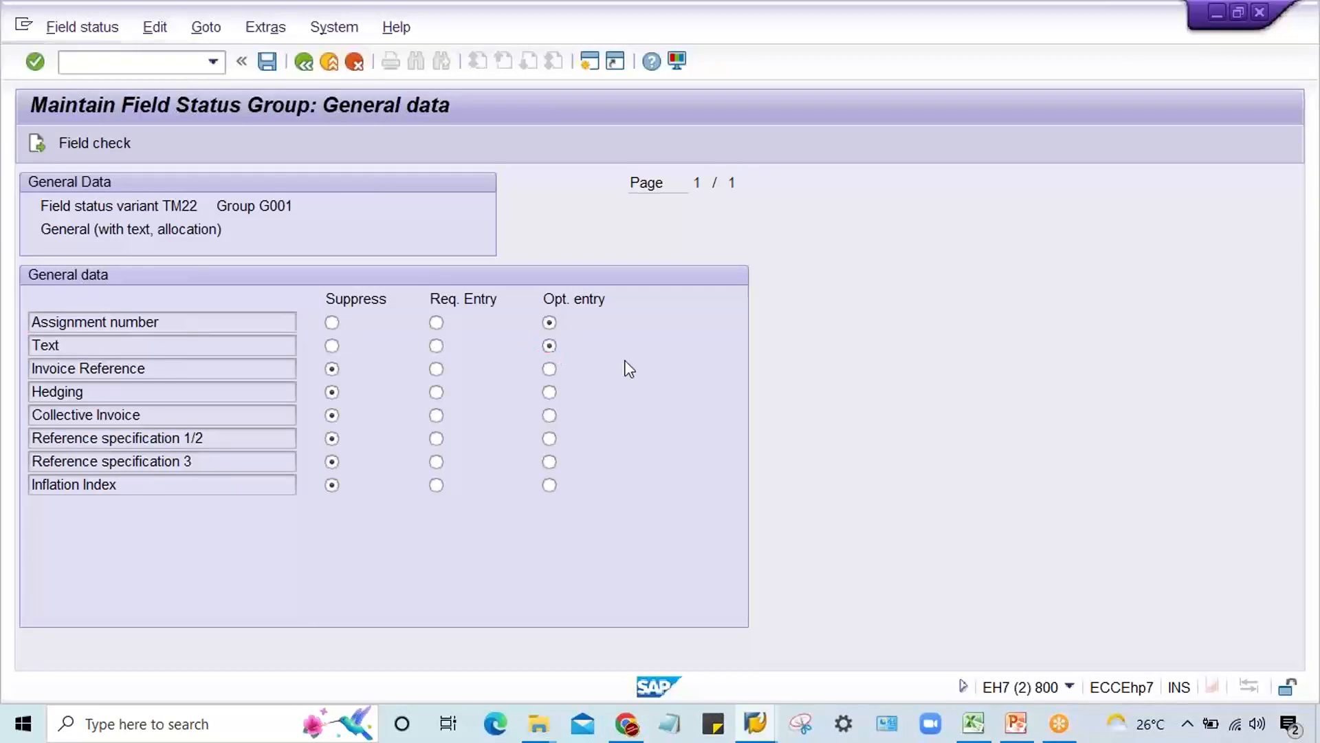
key(ctrl+s)
click(378, 376)
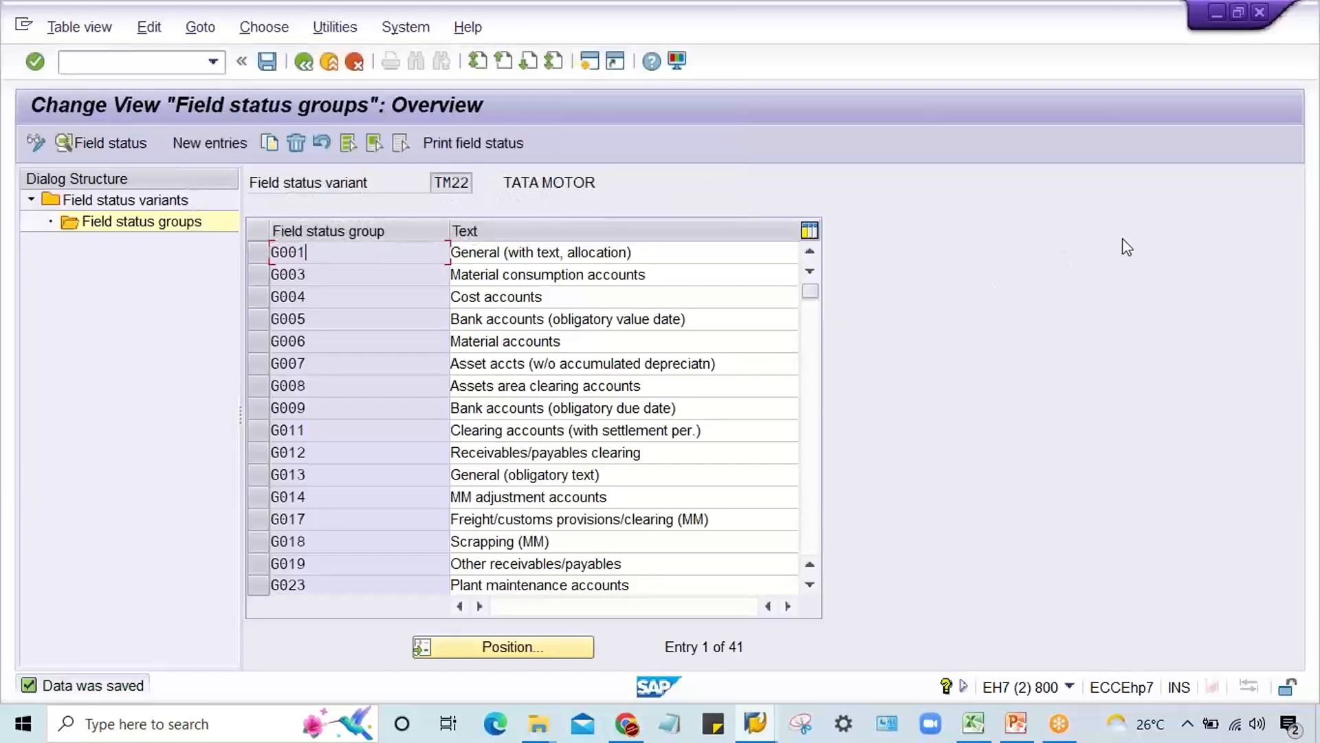
Step: Switch to the G/L document session and restart transaction F-02 for a new posting
click(1181, 228)
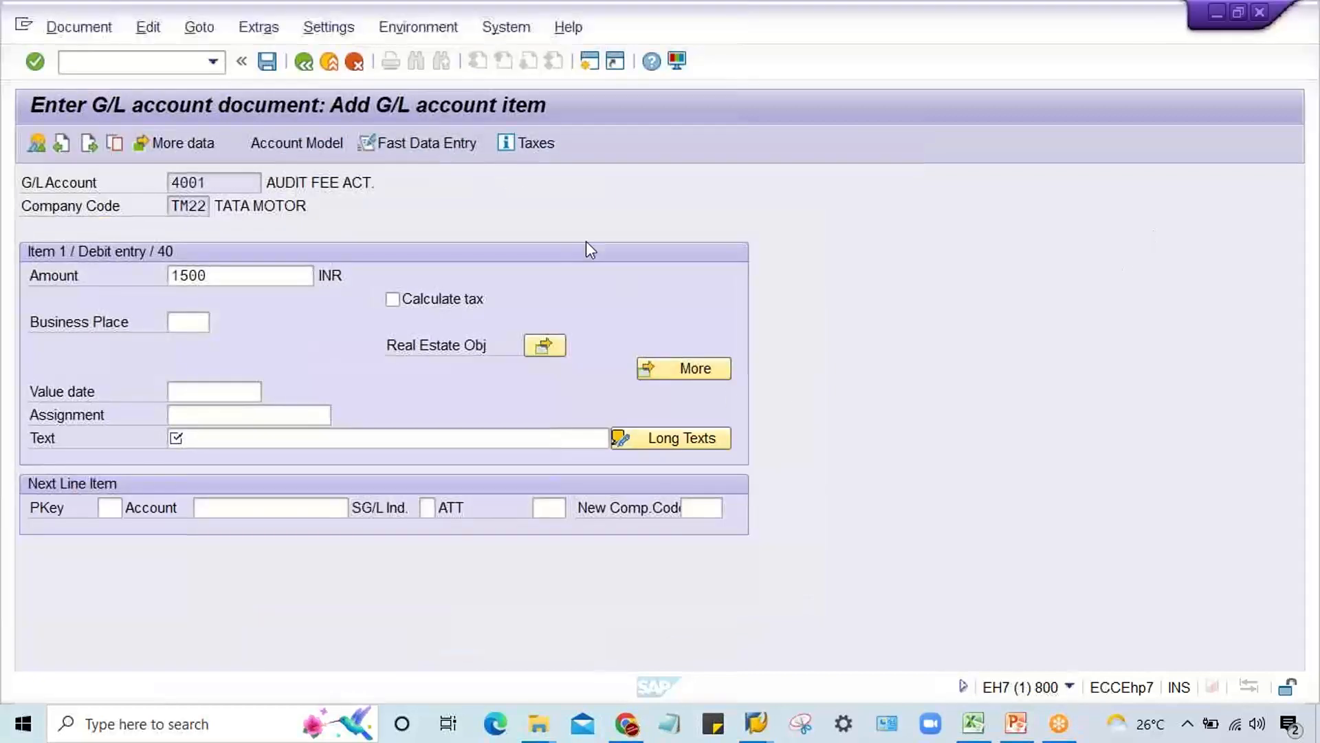
click(388, 206)
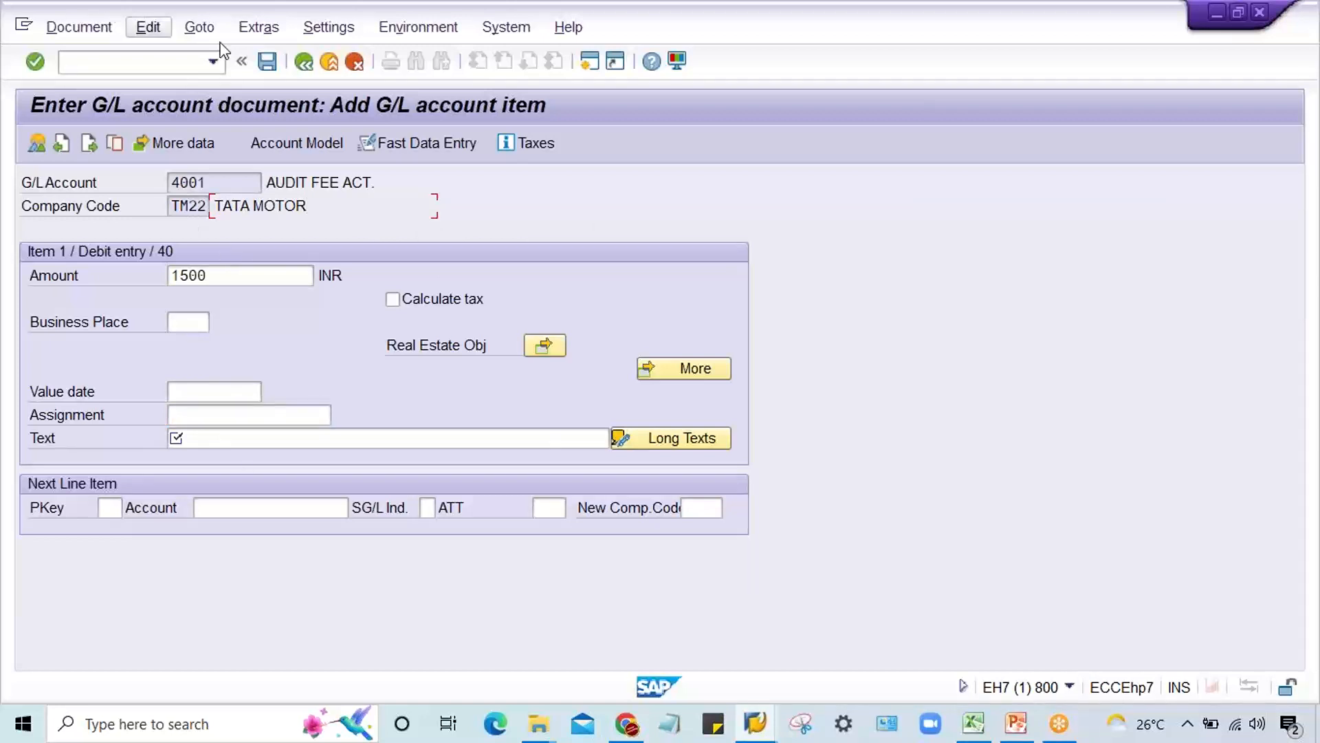
click(213, 62)
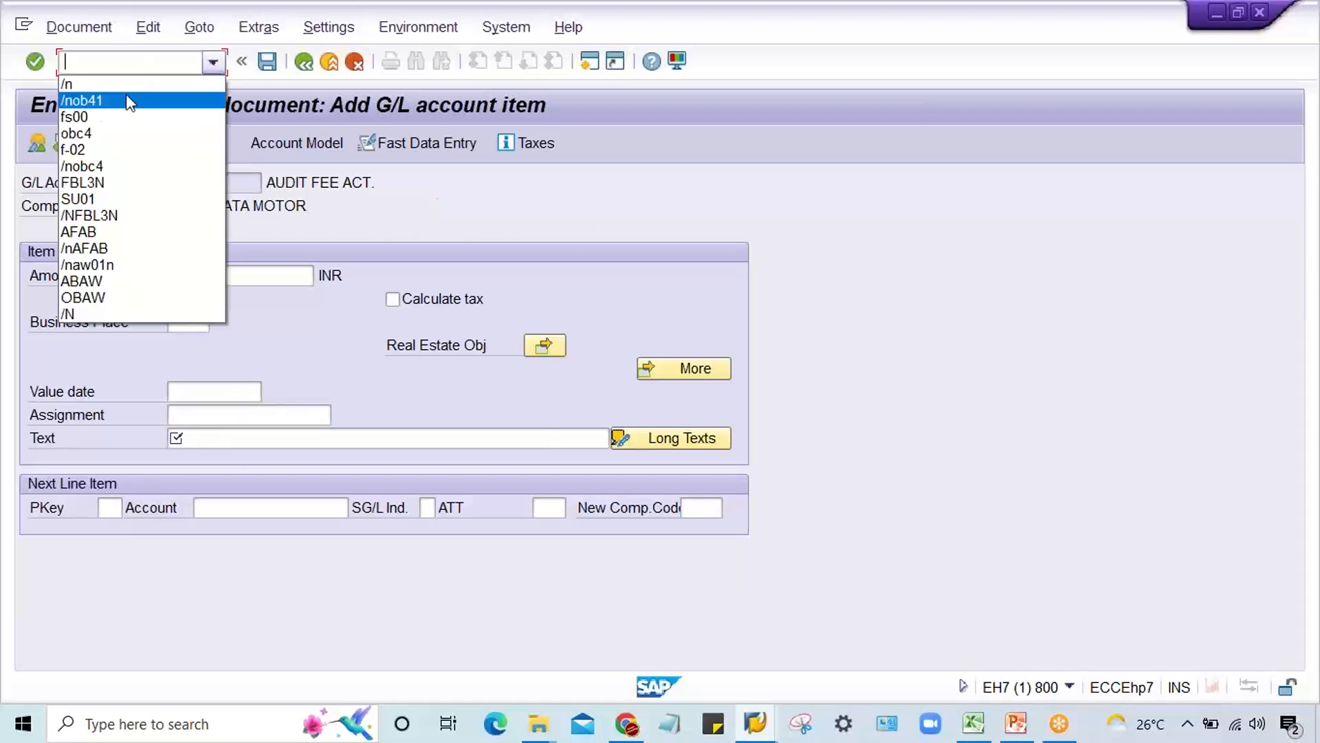
click(127, 117)
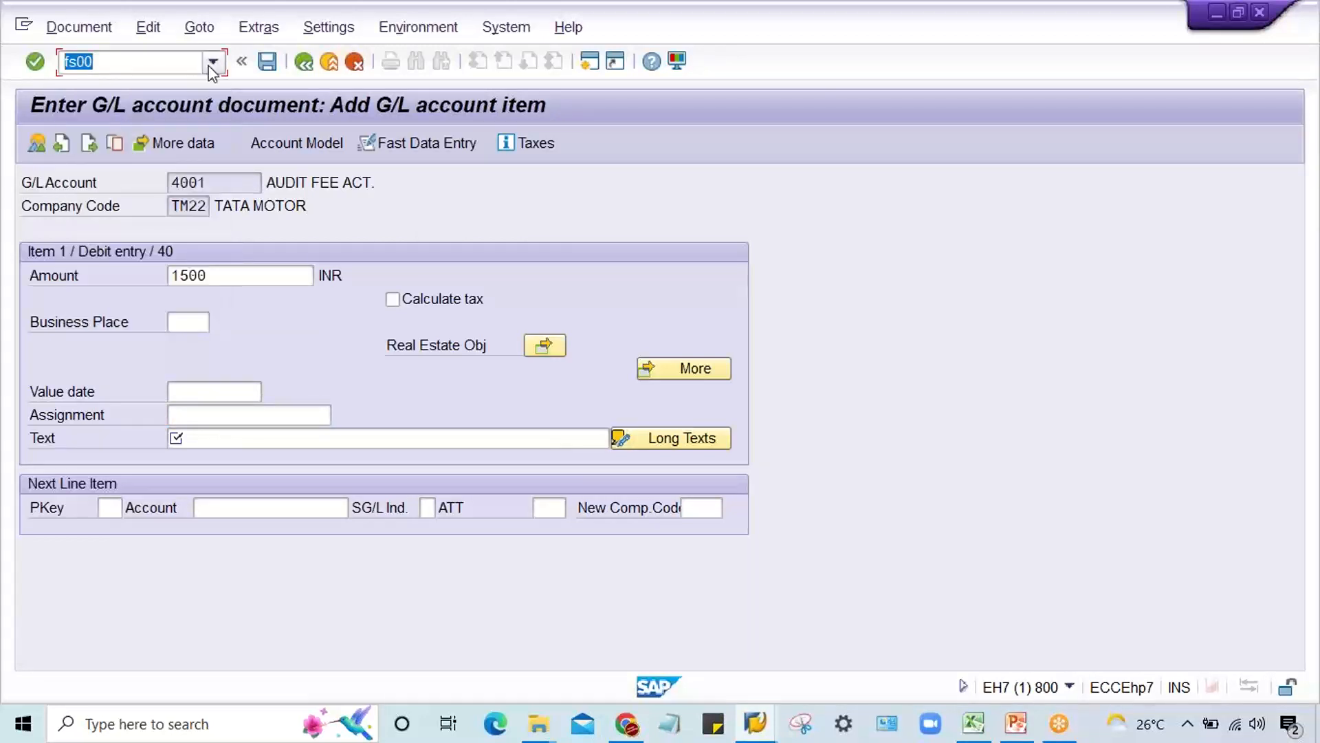
text(/nf-02)
key(Return)
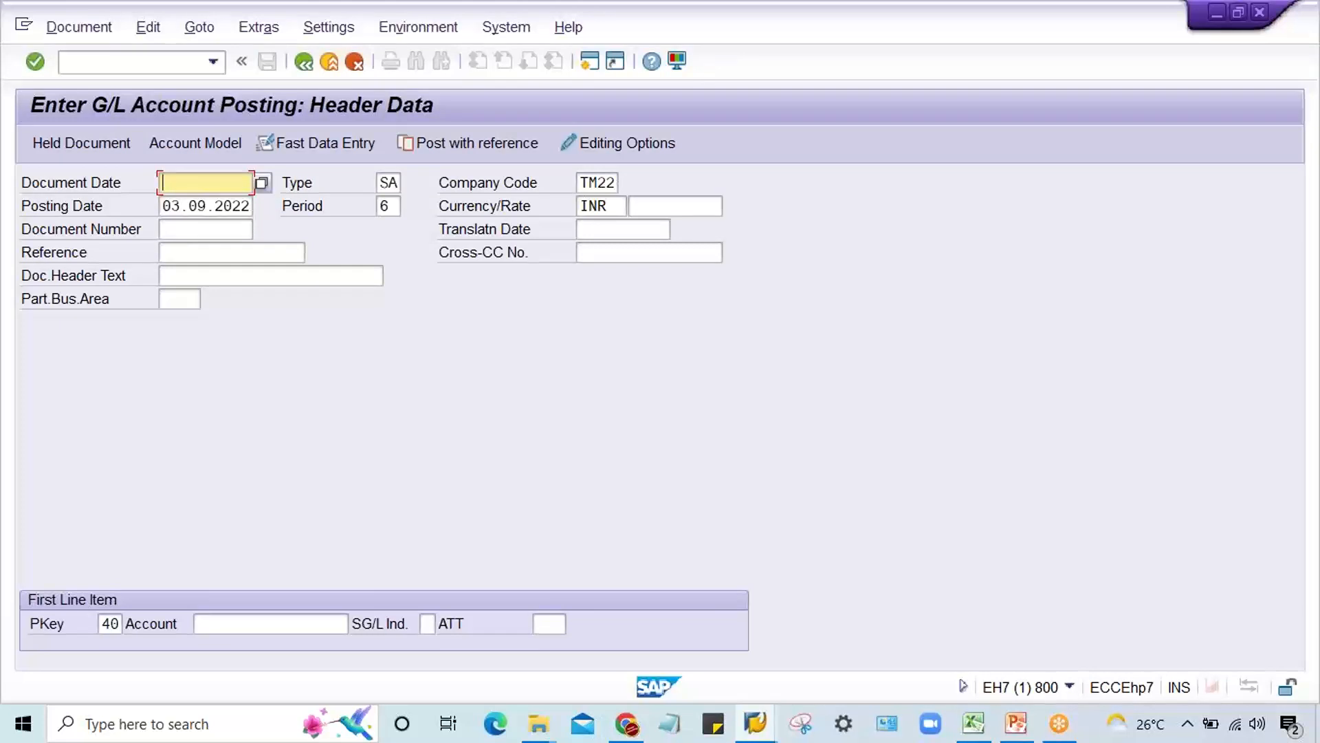
Step: Enter document date 03.09.2022 and open the first line item with posting key 40 and account 1000
text(03.)
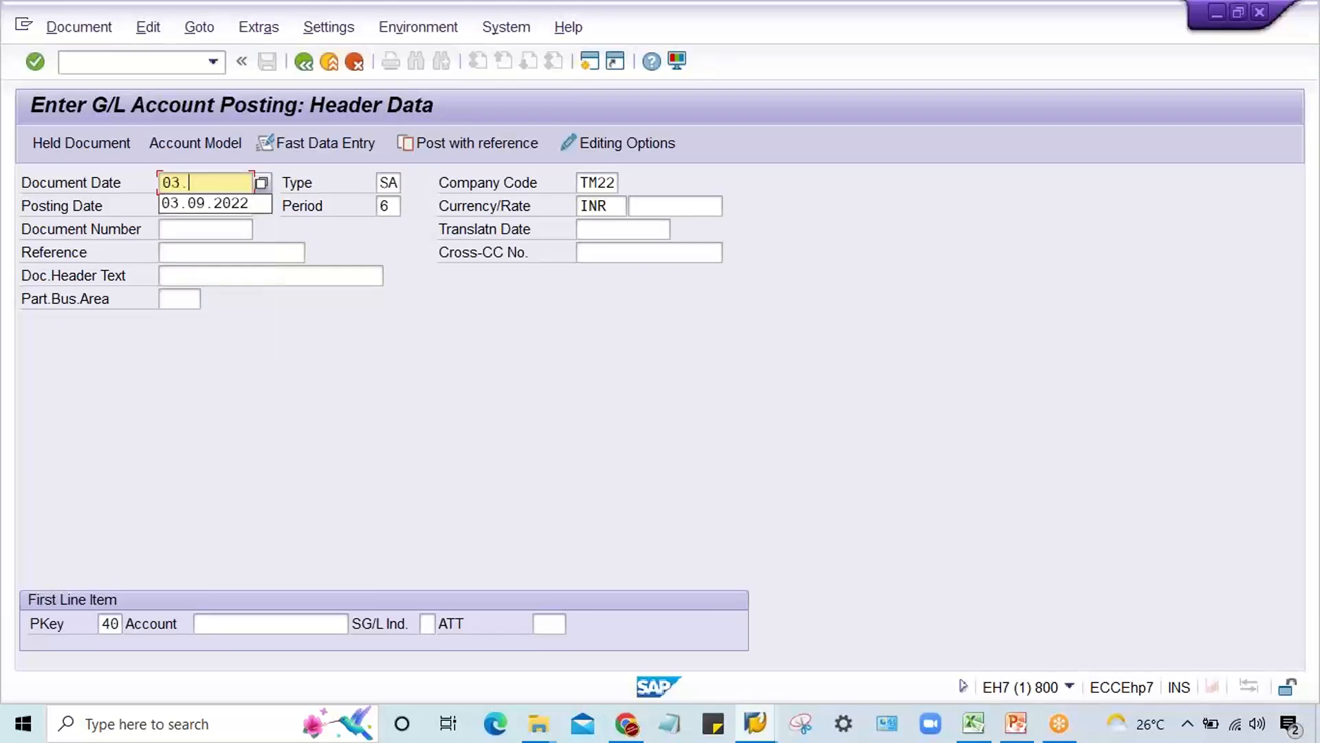
text(09.2022)
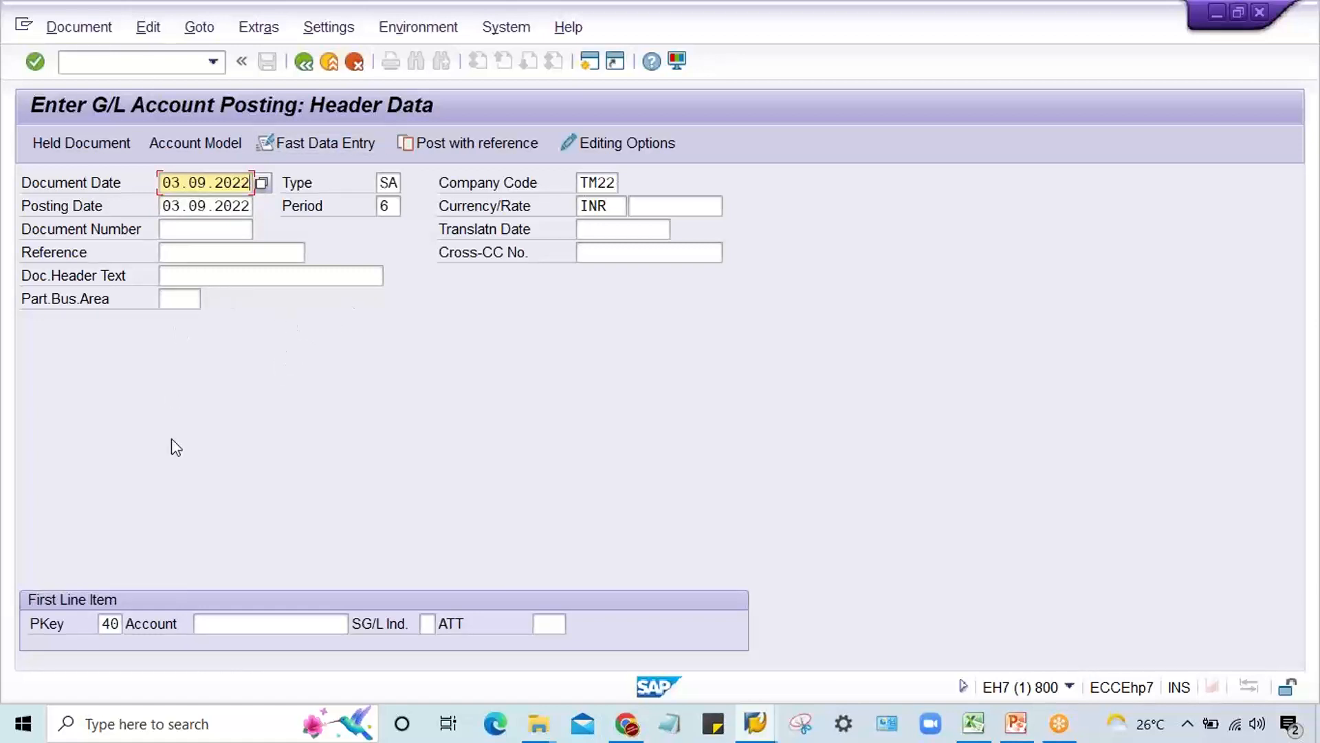
click(227, 624)
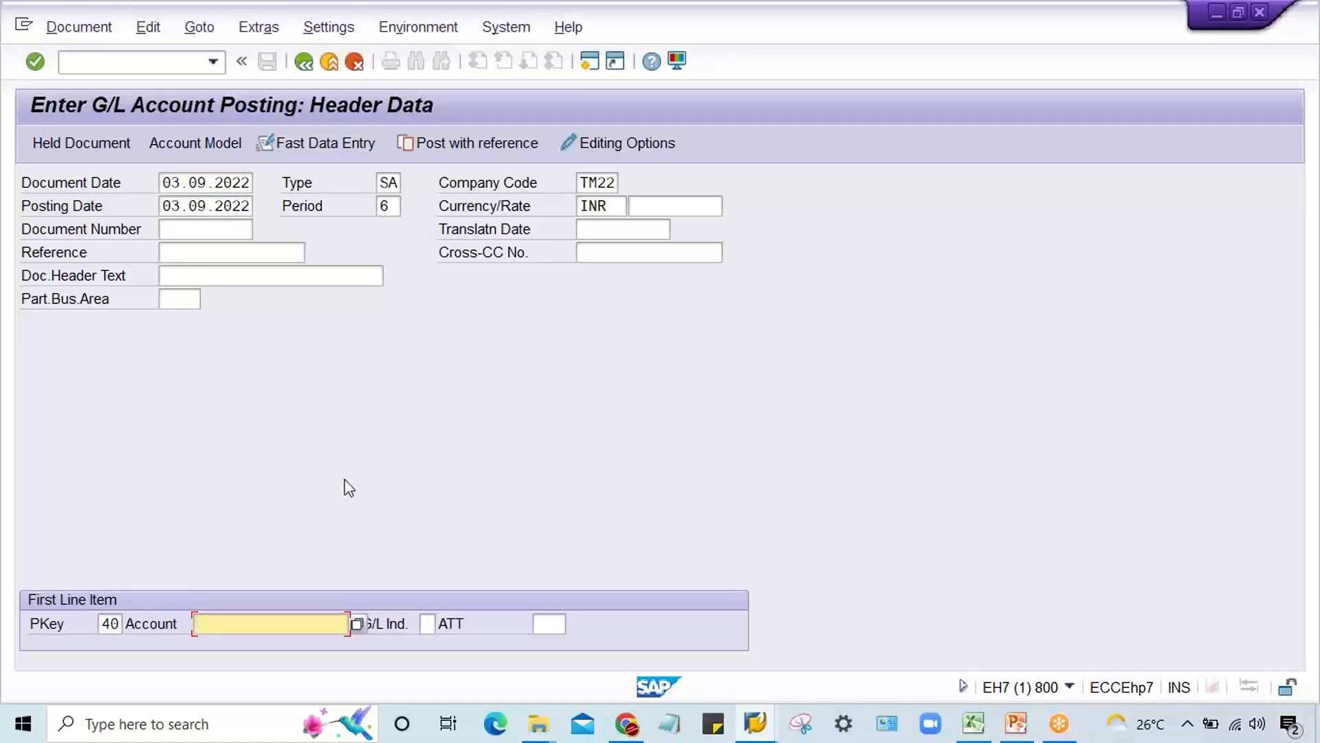
text(10)
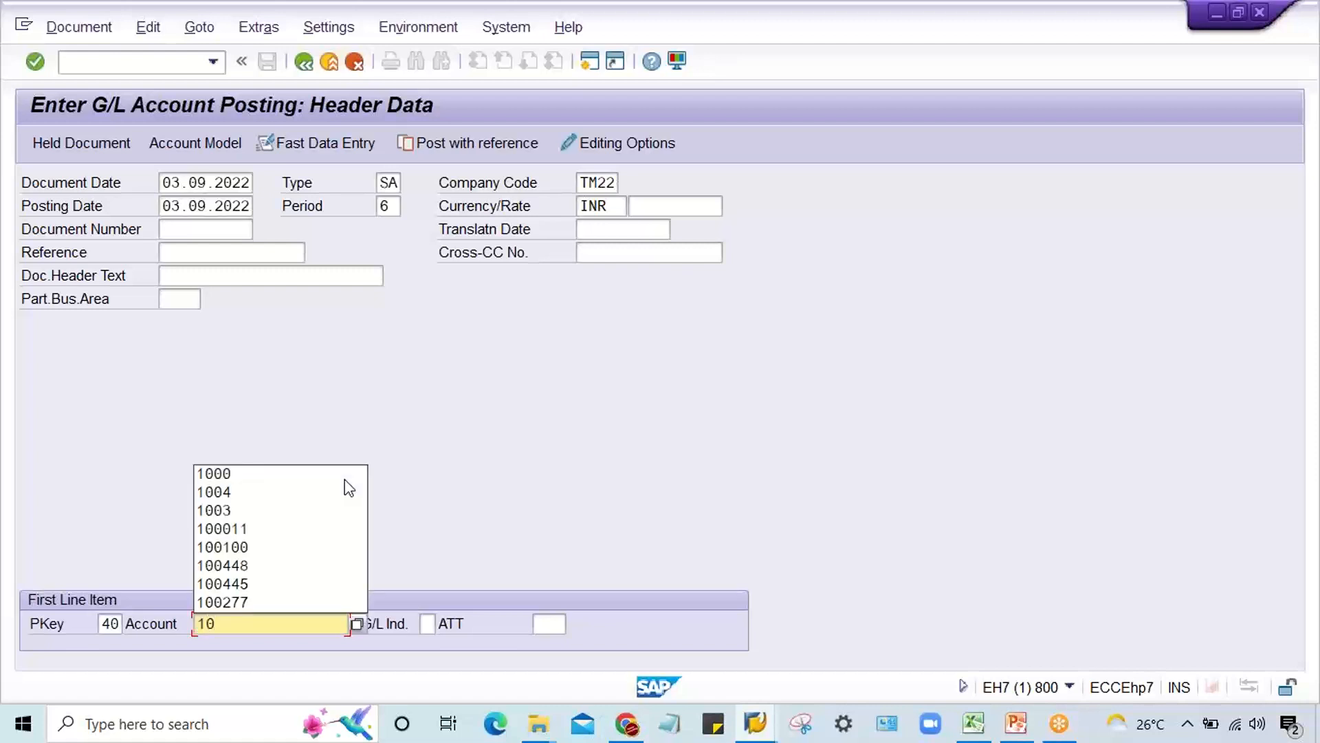
click(344, 480)
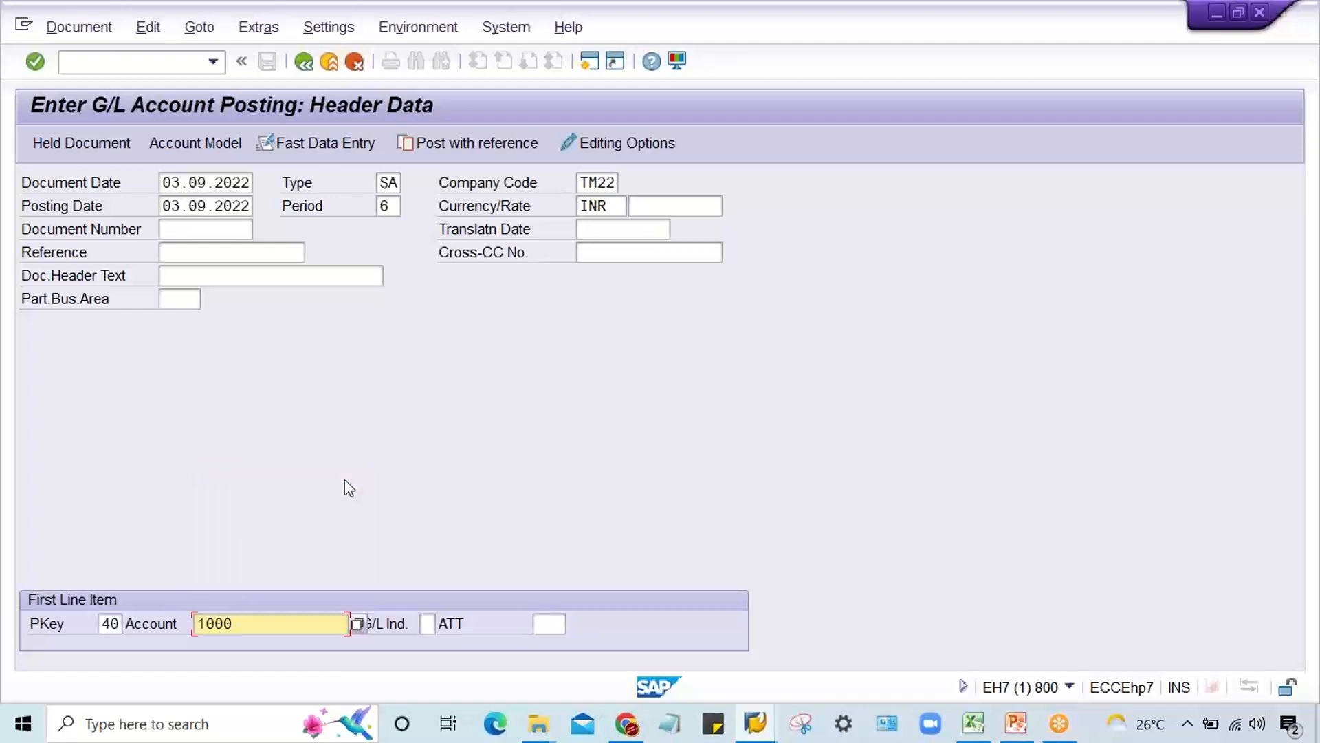
key(Return)
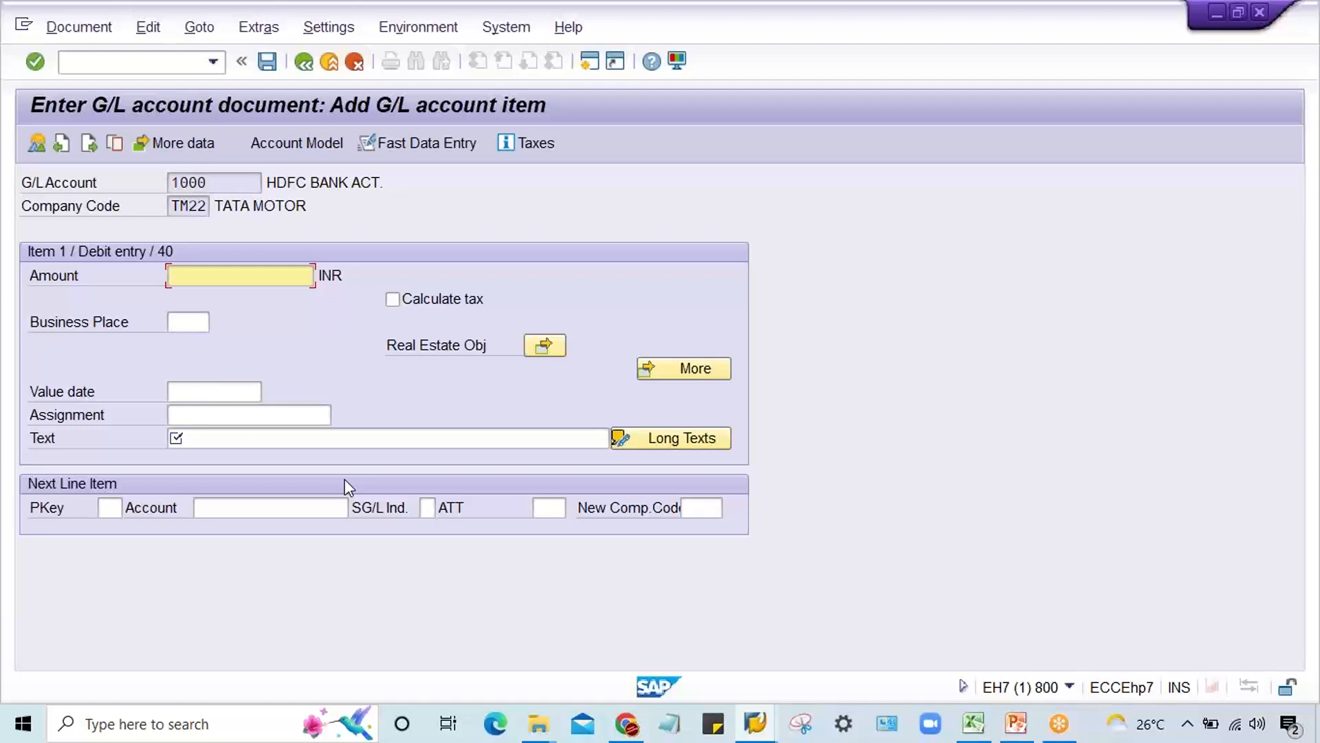
click(253, 416)
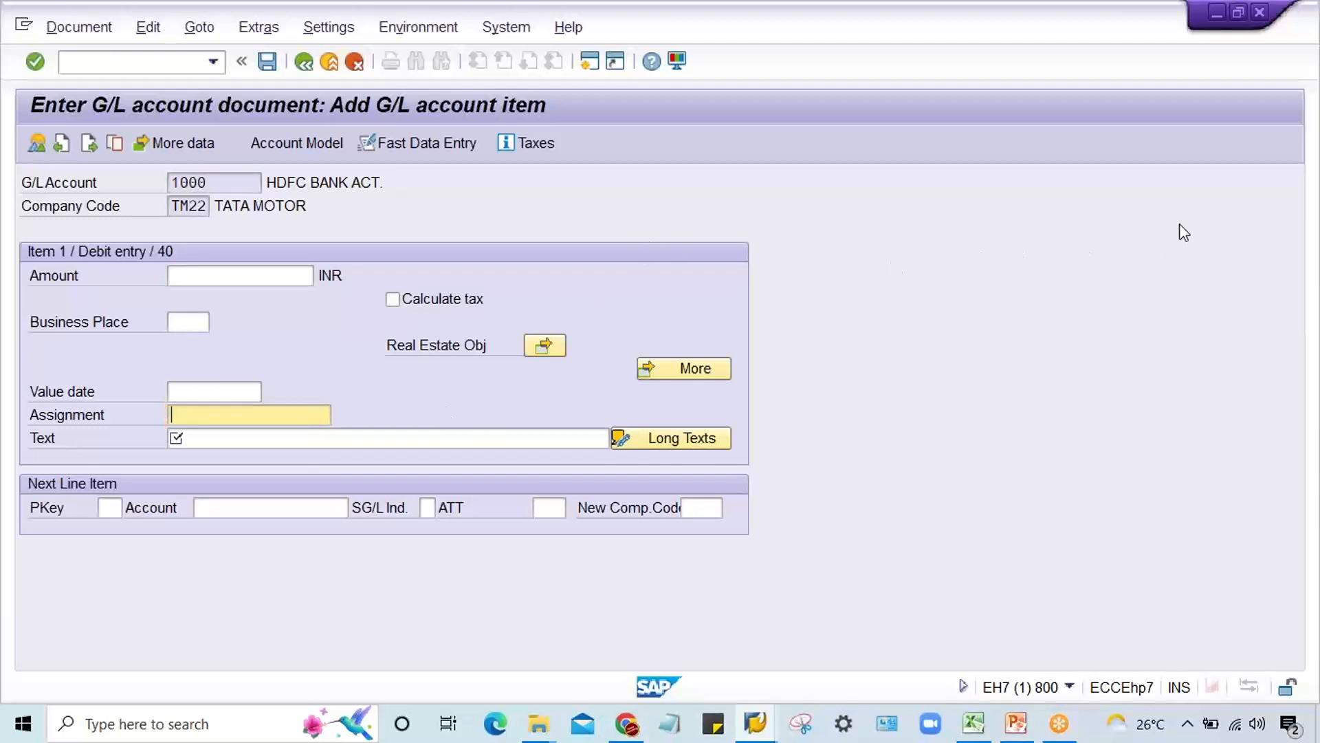
click(211, 280)
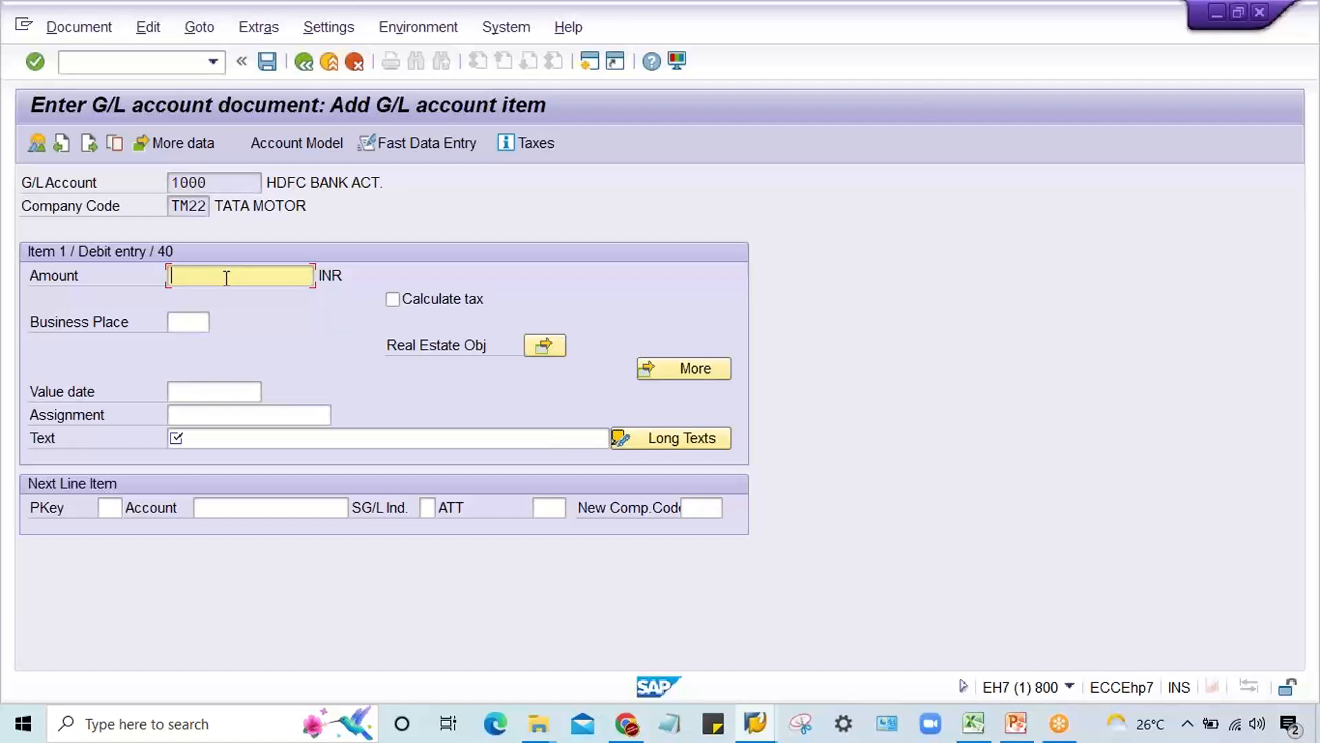
Step: Check the field status groups of expense accounts 4001 AUDIT FEE ACT. and 4002 FUEL EXP. ACT. in the central G/L account display
click(755, 724)
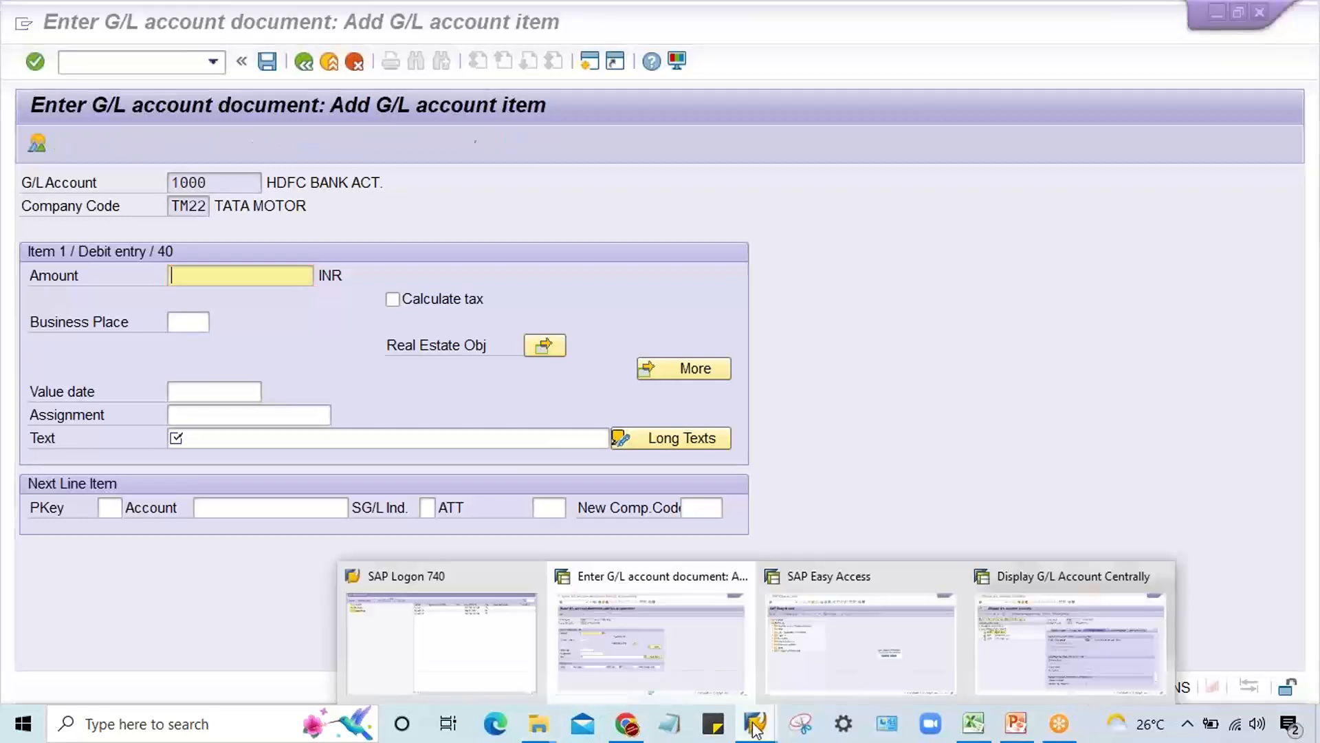
click(1033, 666)
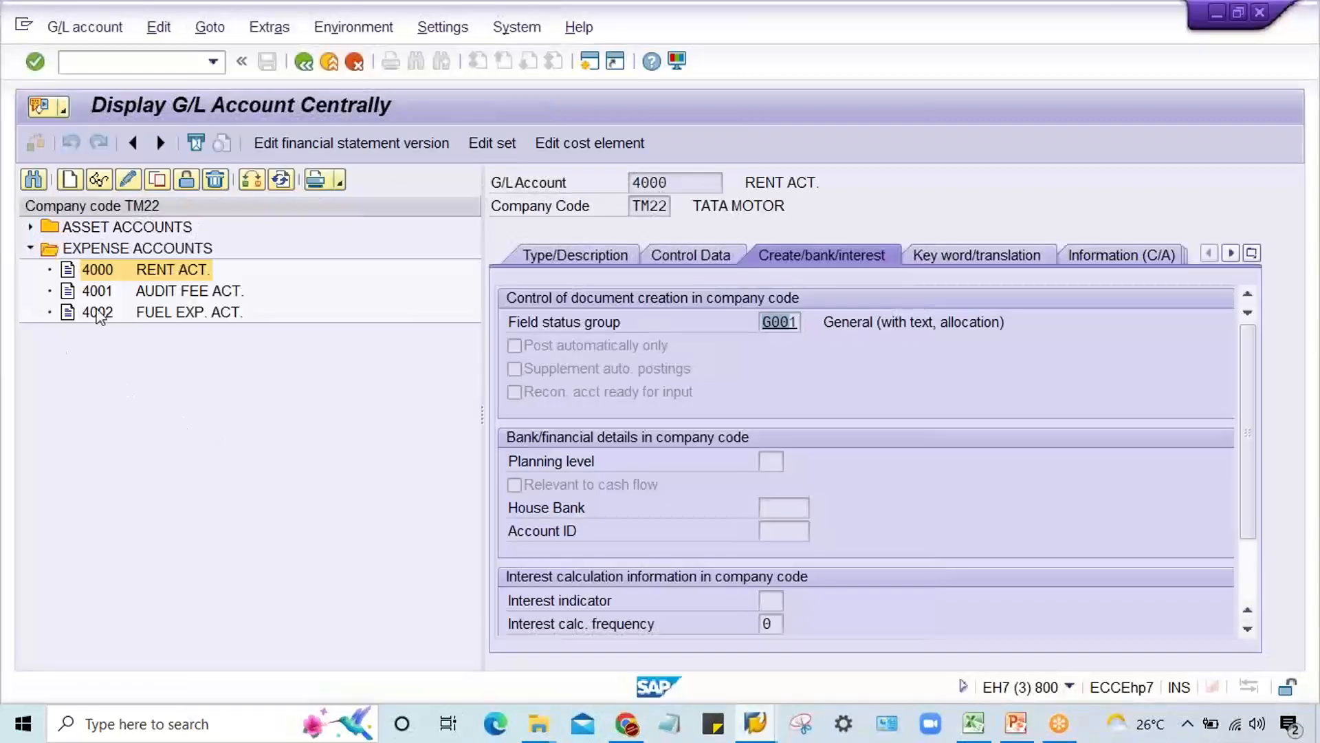
click(163, 294)
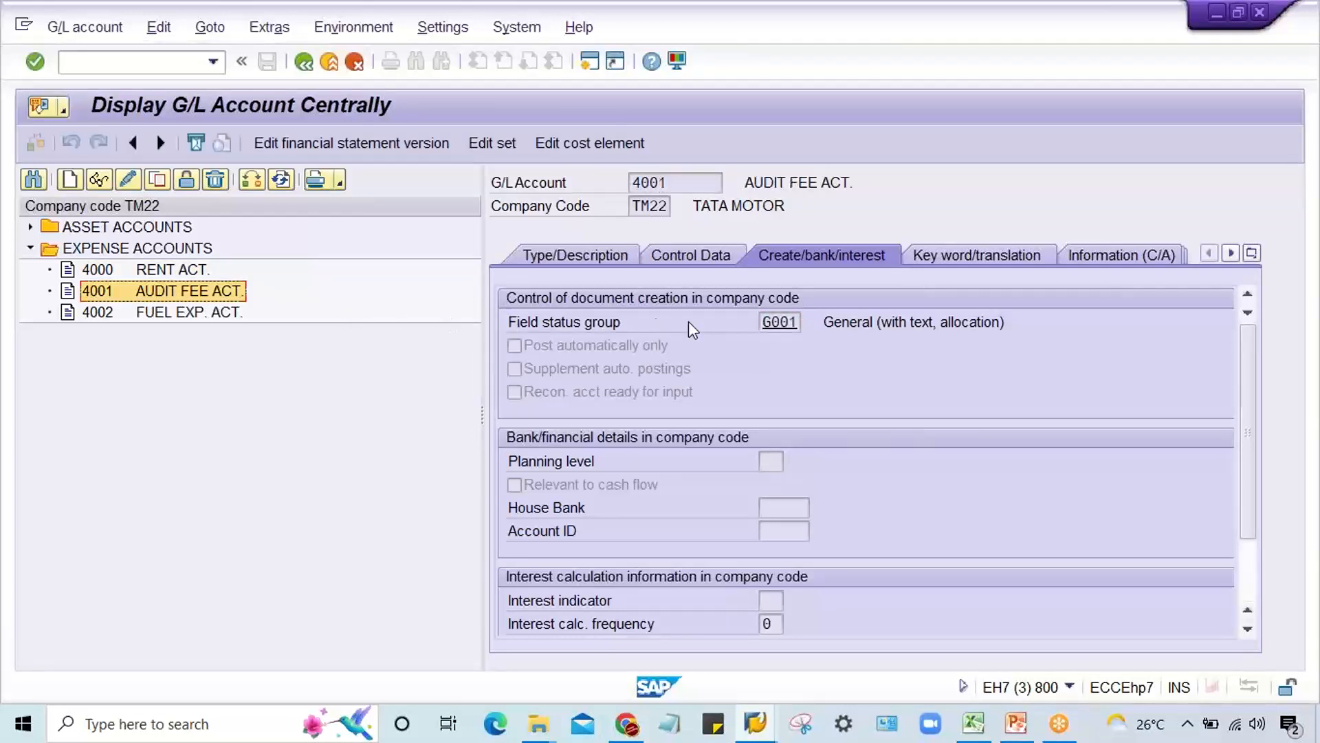
click(796, 324)
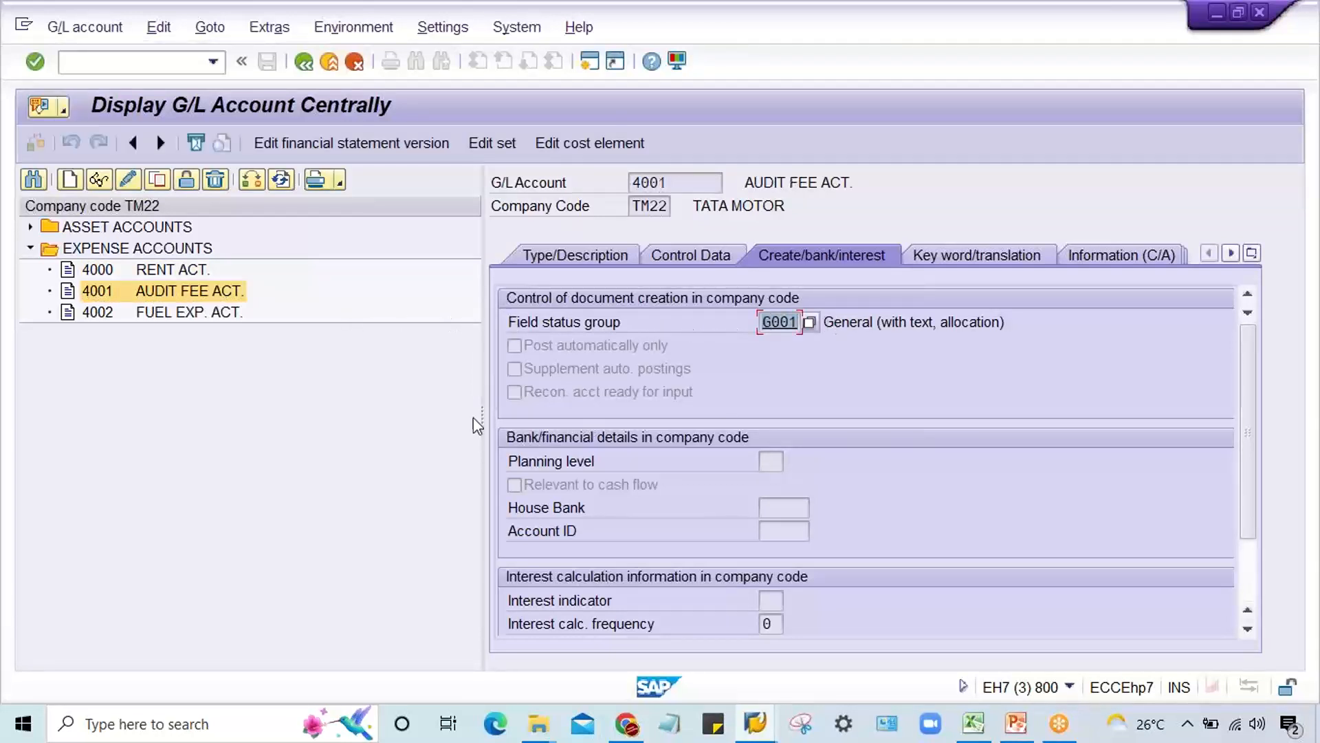
click(134, 316)
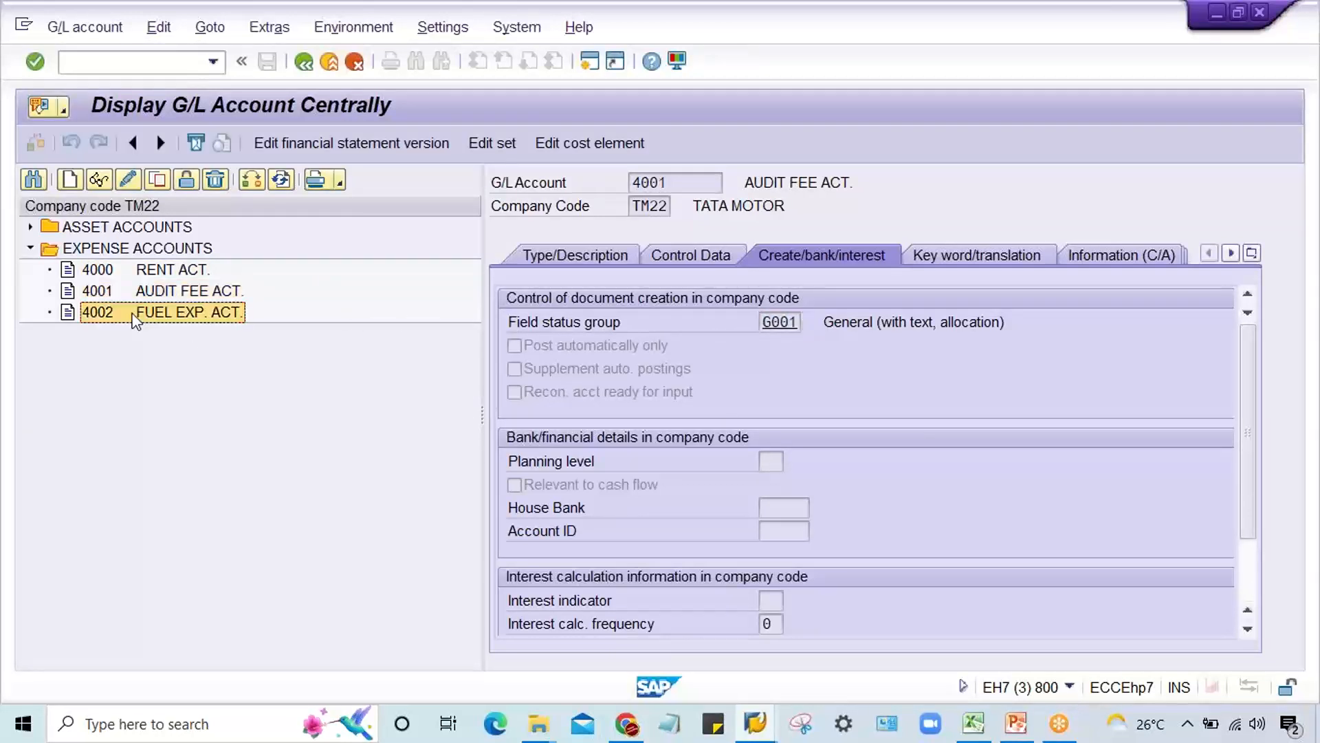
click(777, 323)
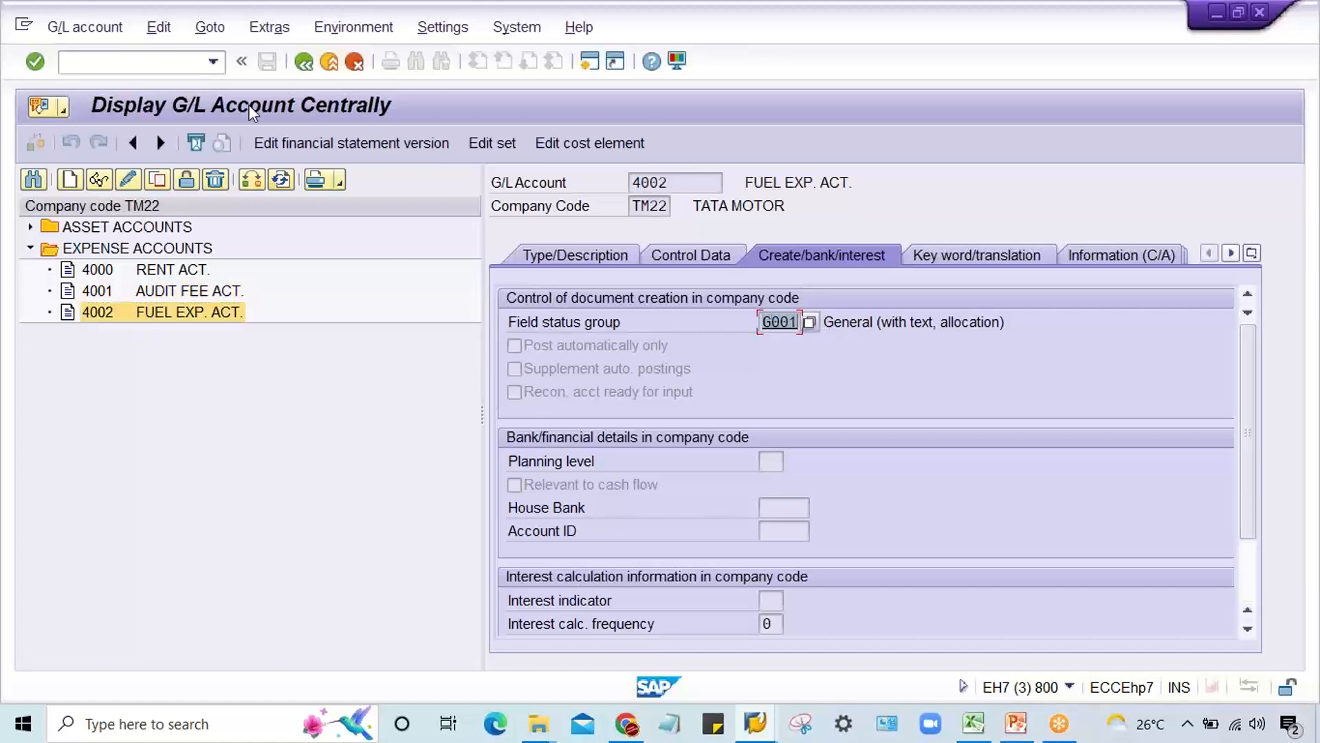
click(157, 71)
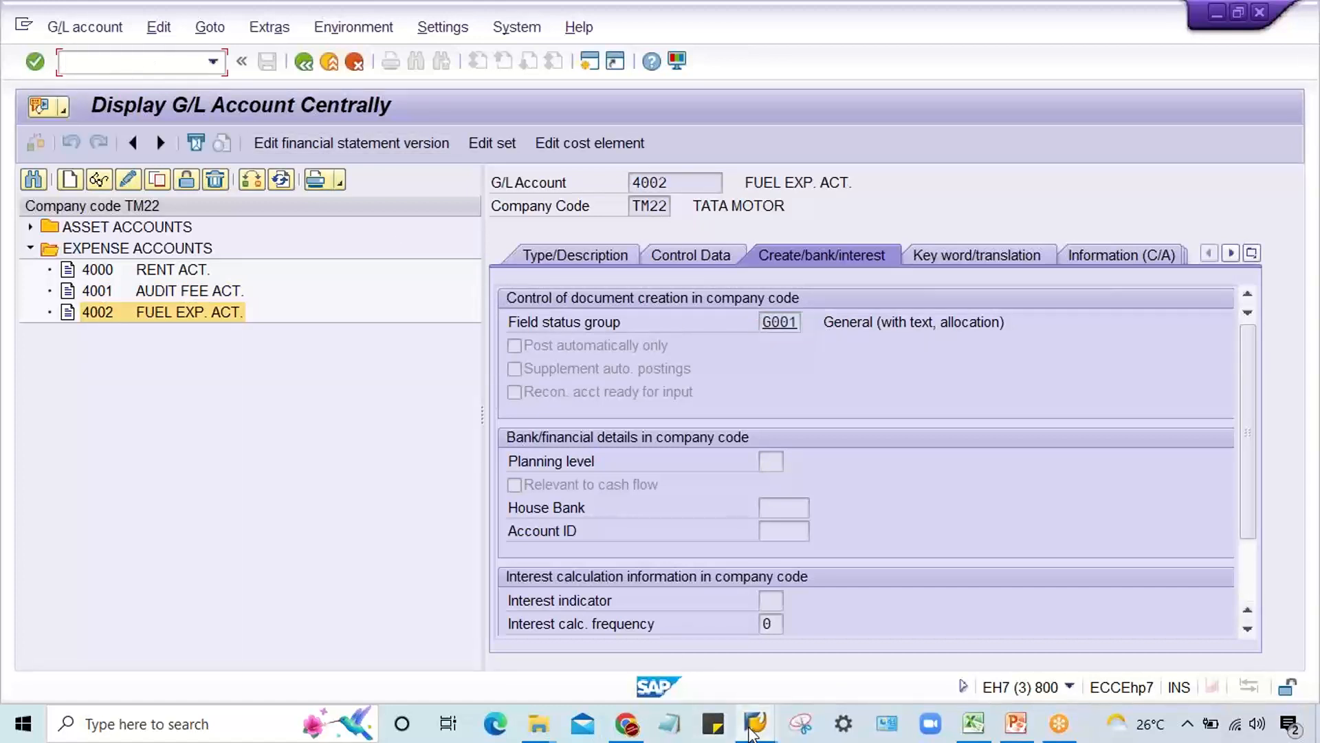
Step: Switch to the SAP Easy Access session and start transaction OBC4 for field status variants
mouse_move(755, 723)
click(901, 663)
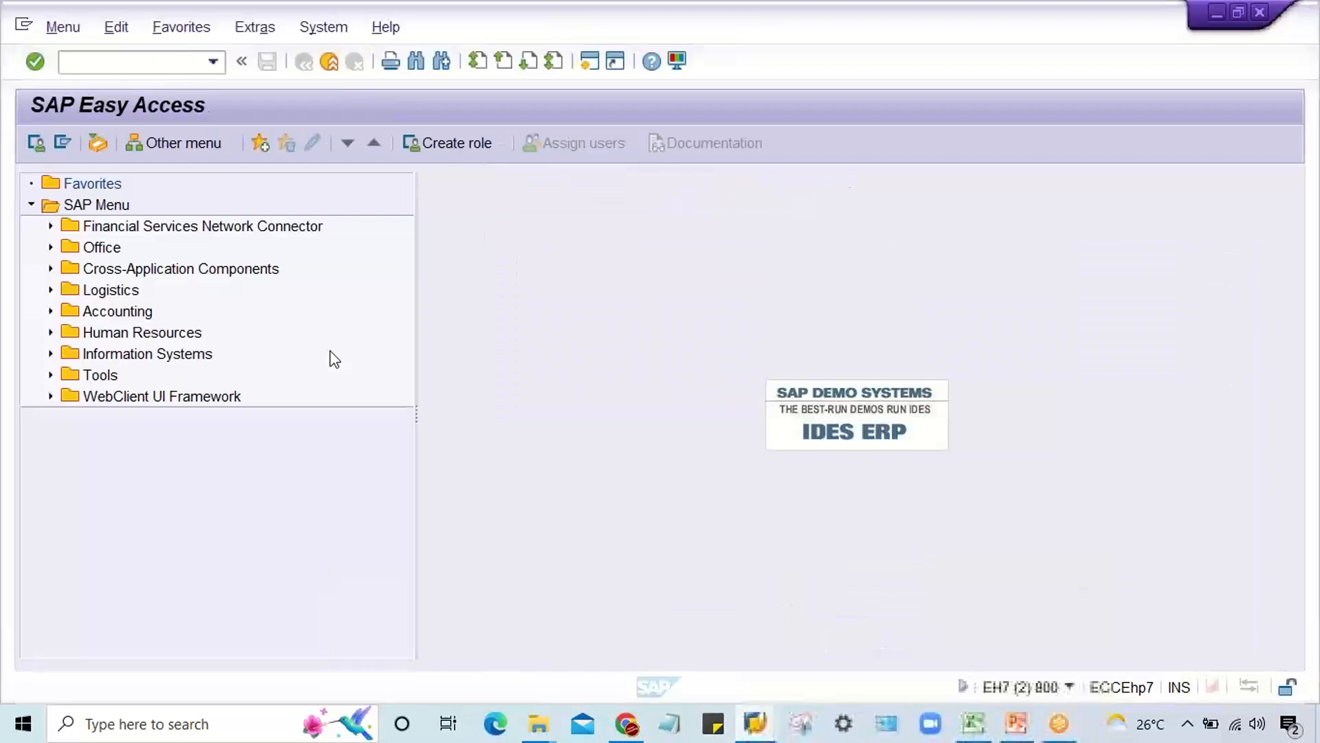
click(114, 66)
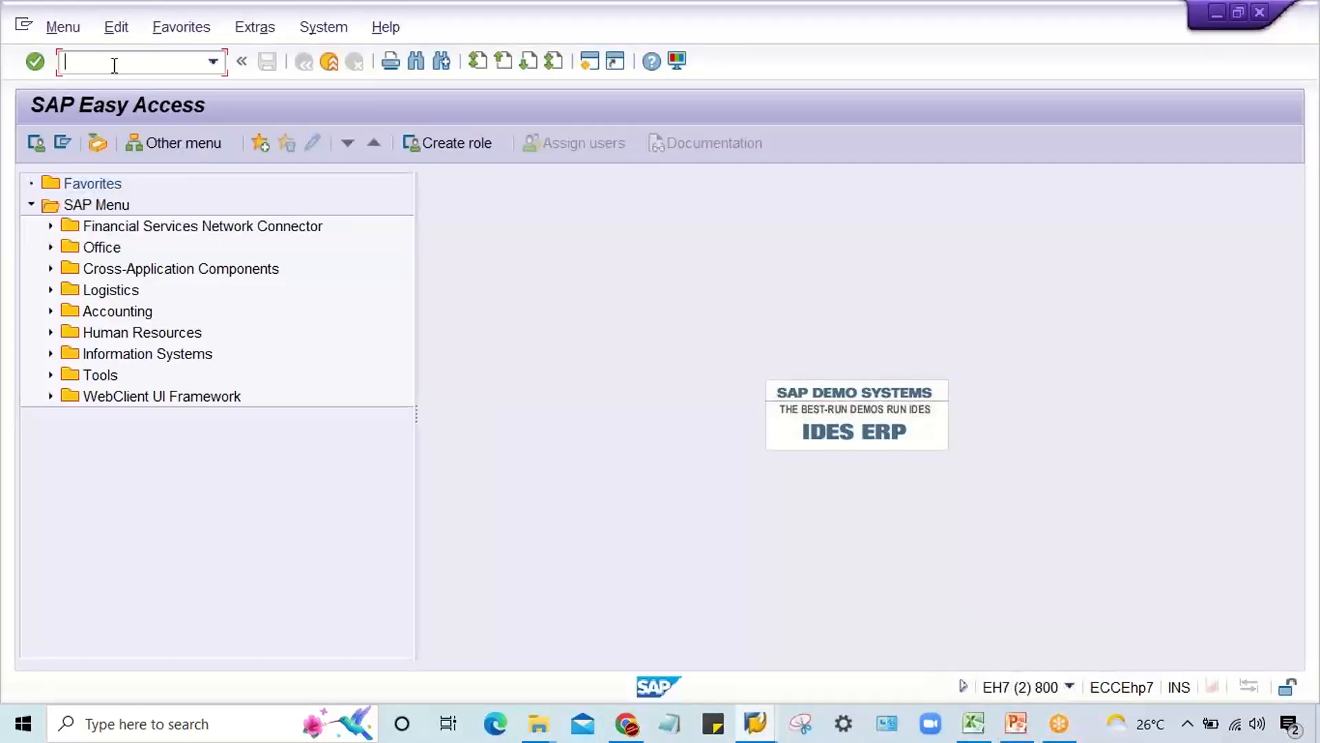
text(obc4)
key(Return)
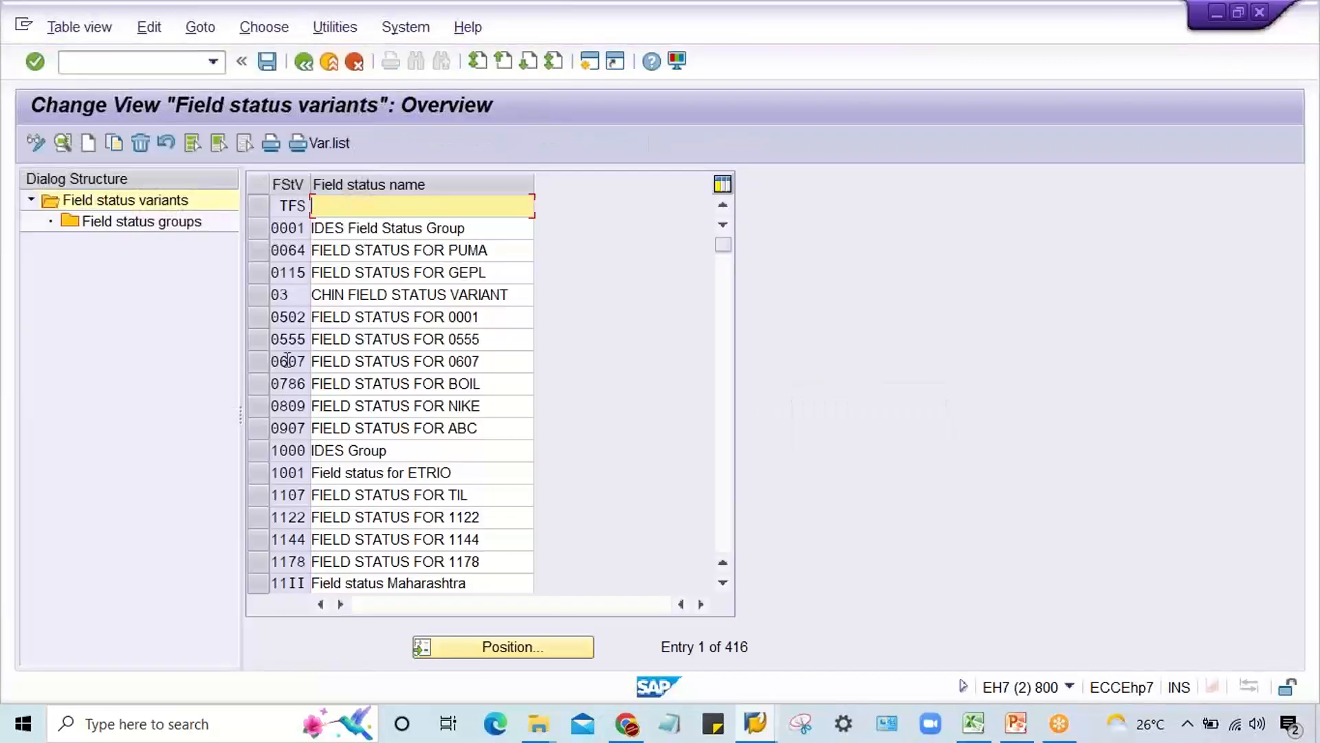
Step: Position the variant list on TM22, select that variant and open its field status groups
click(489, 647)
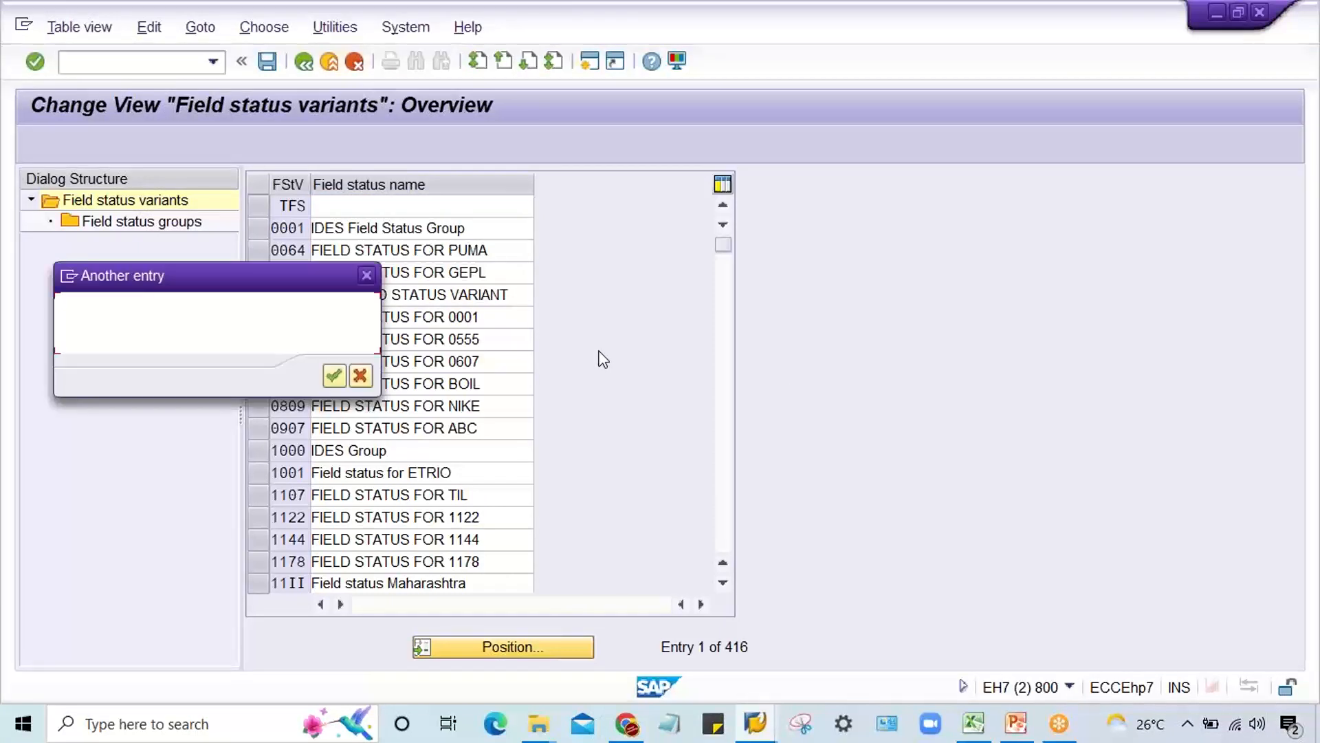
text(tm)
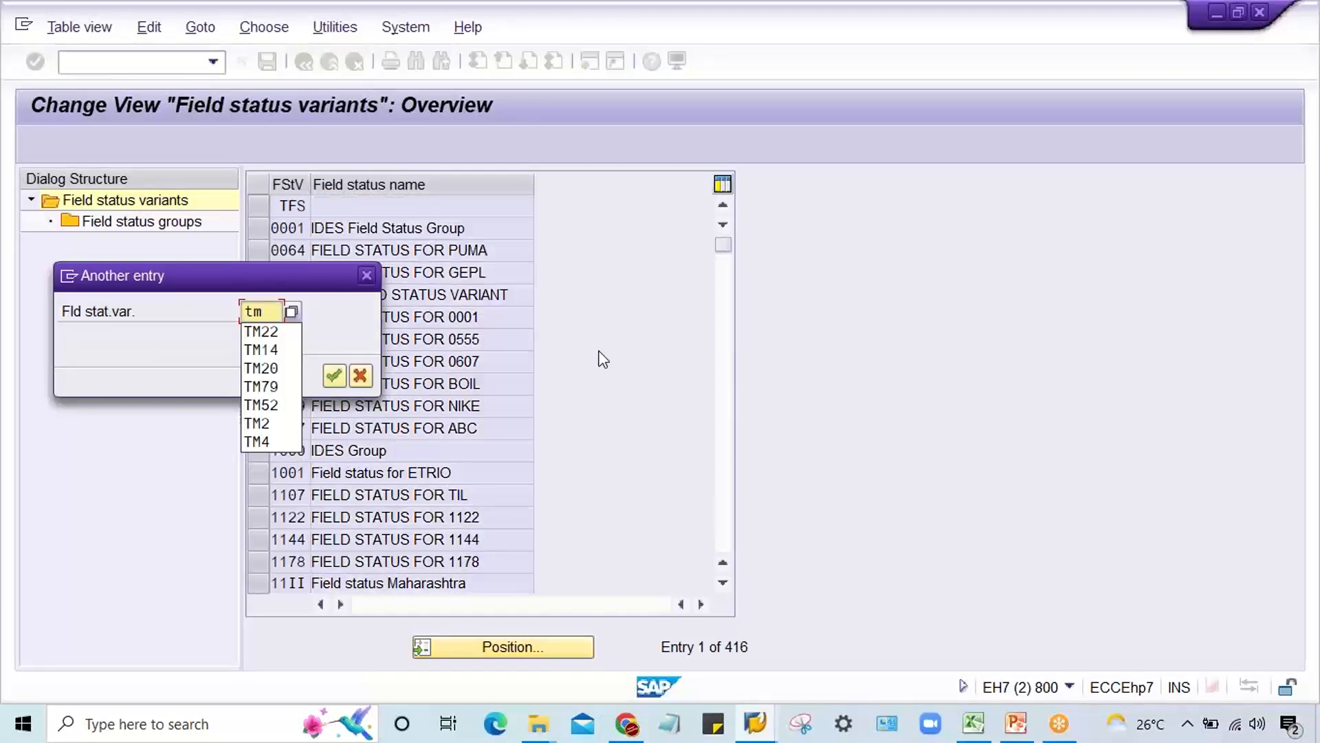
text(22)
key(Return)
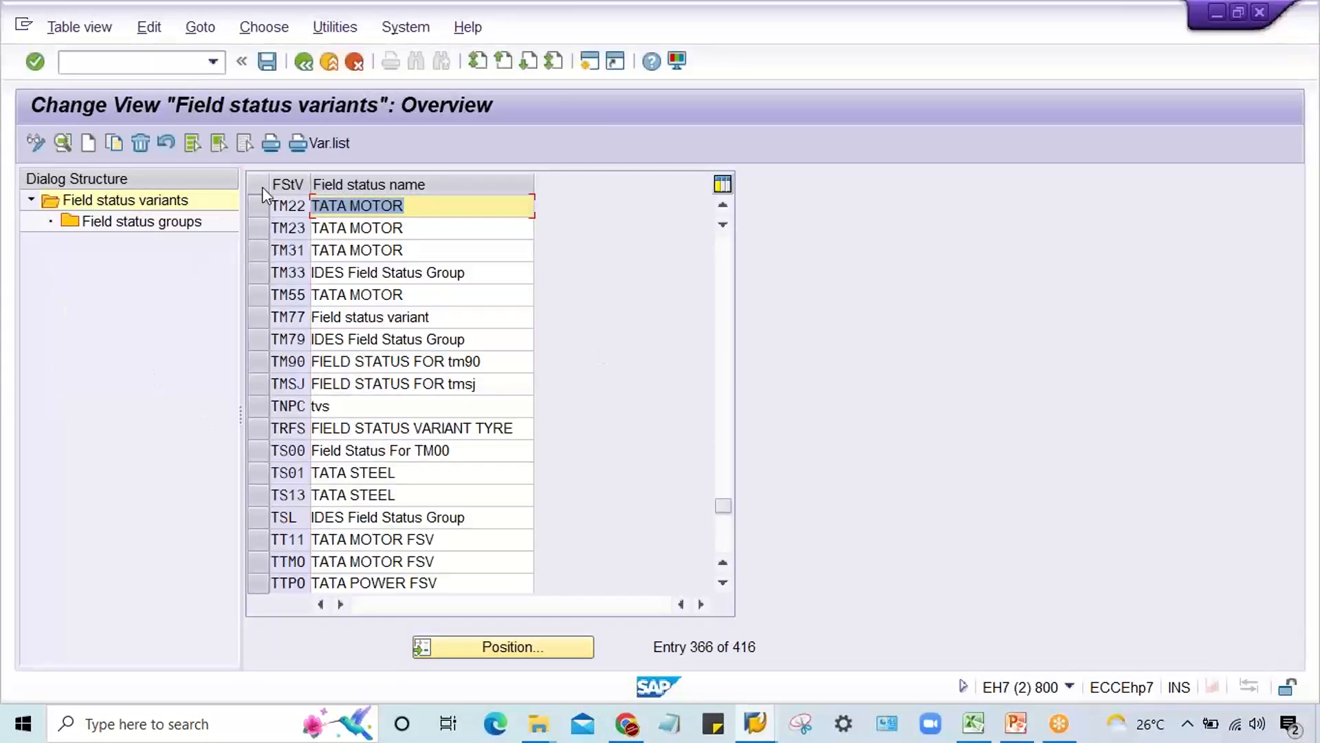
click(258, 205)
double_click(118, 228)
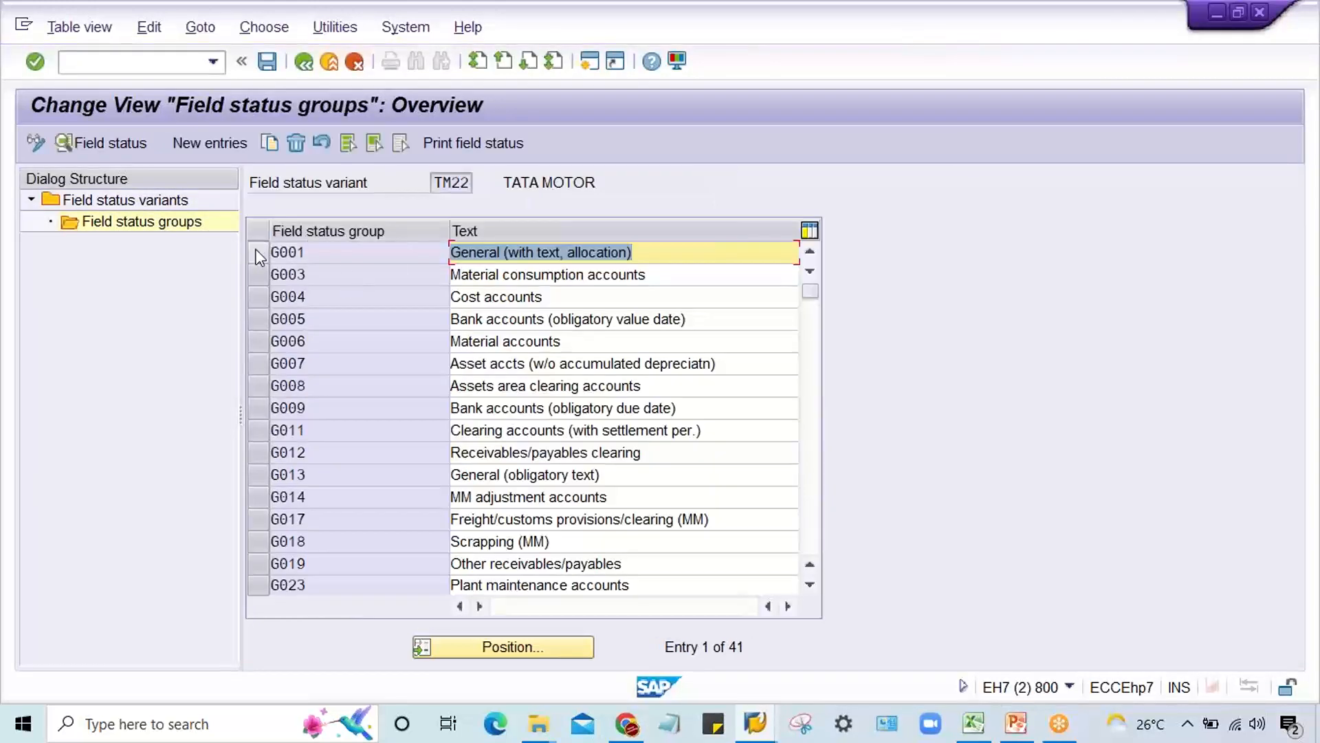
Step: Open the general data of field status group G001 to check the Text setting and save the group
click(317, 253)
double_click(323, 255)
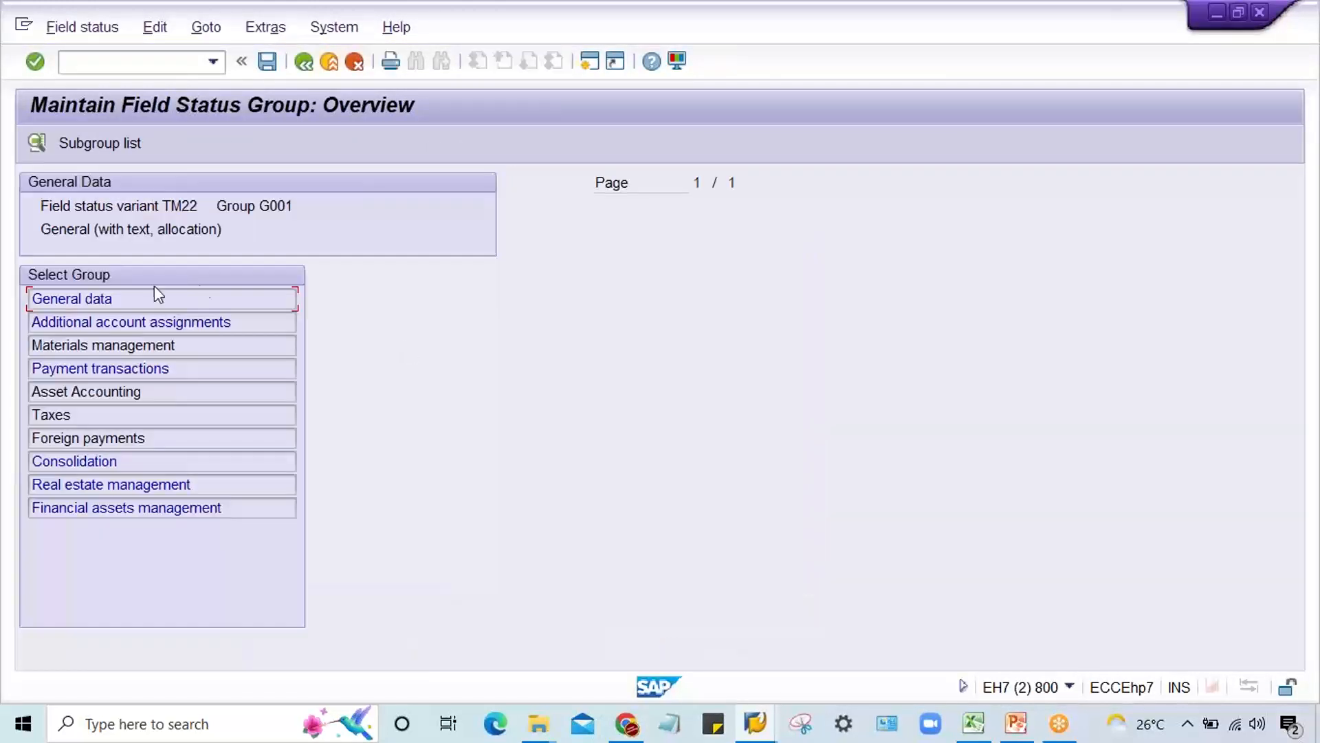
double_click(123, 297)
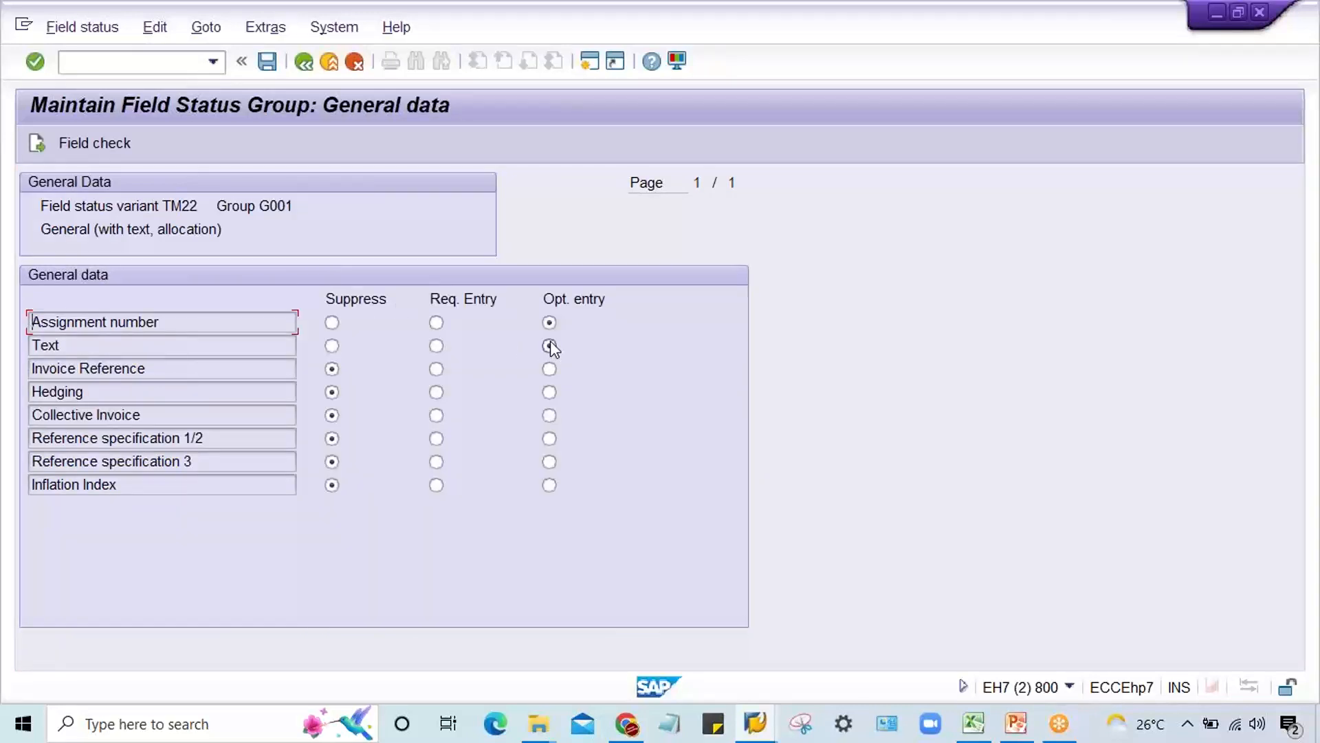
key(ctrl+s)
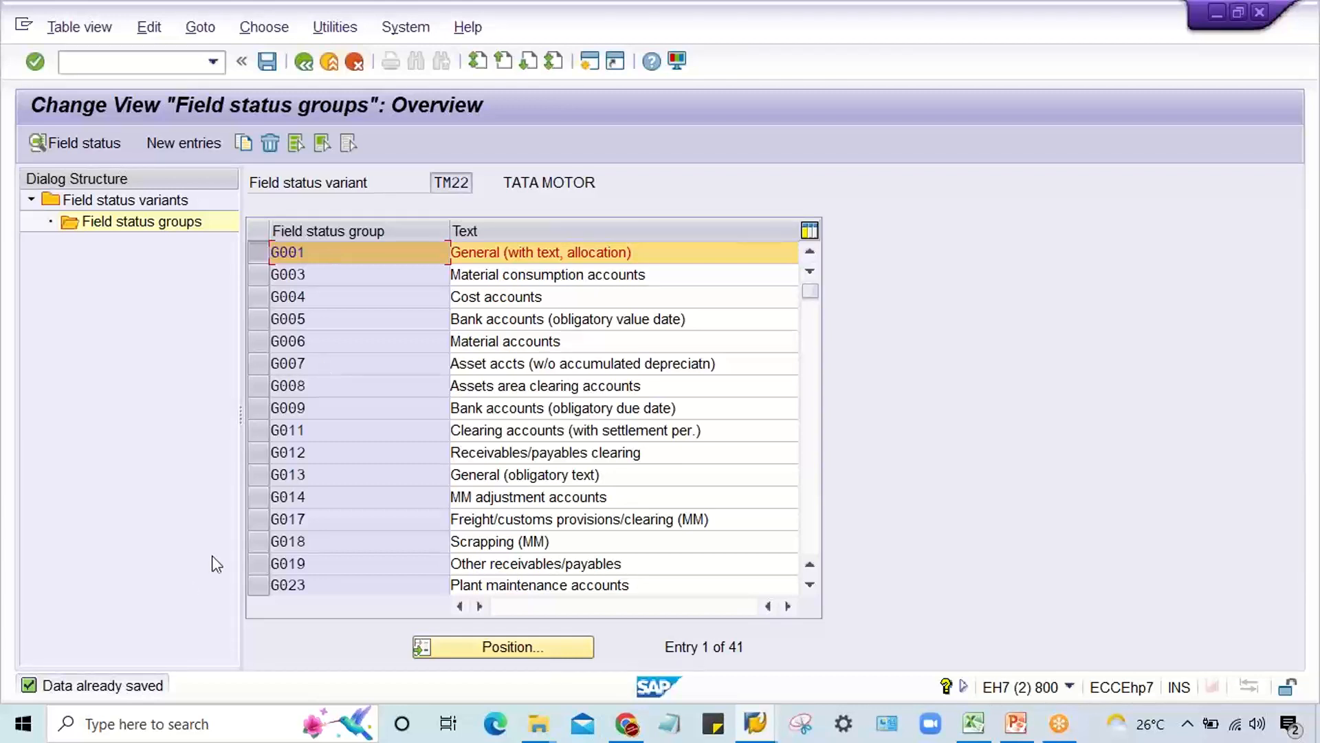
Step: Switch to the session with the open G/L document and restart transaction F-02
click(755, 724)
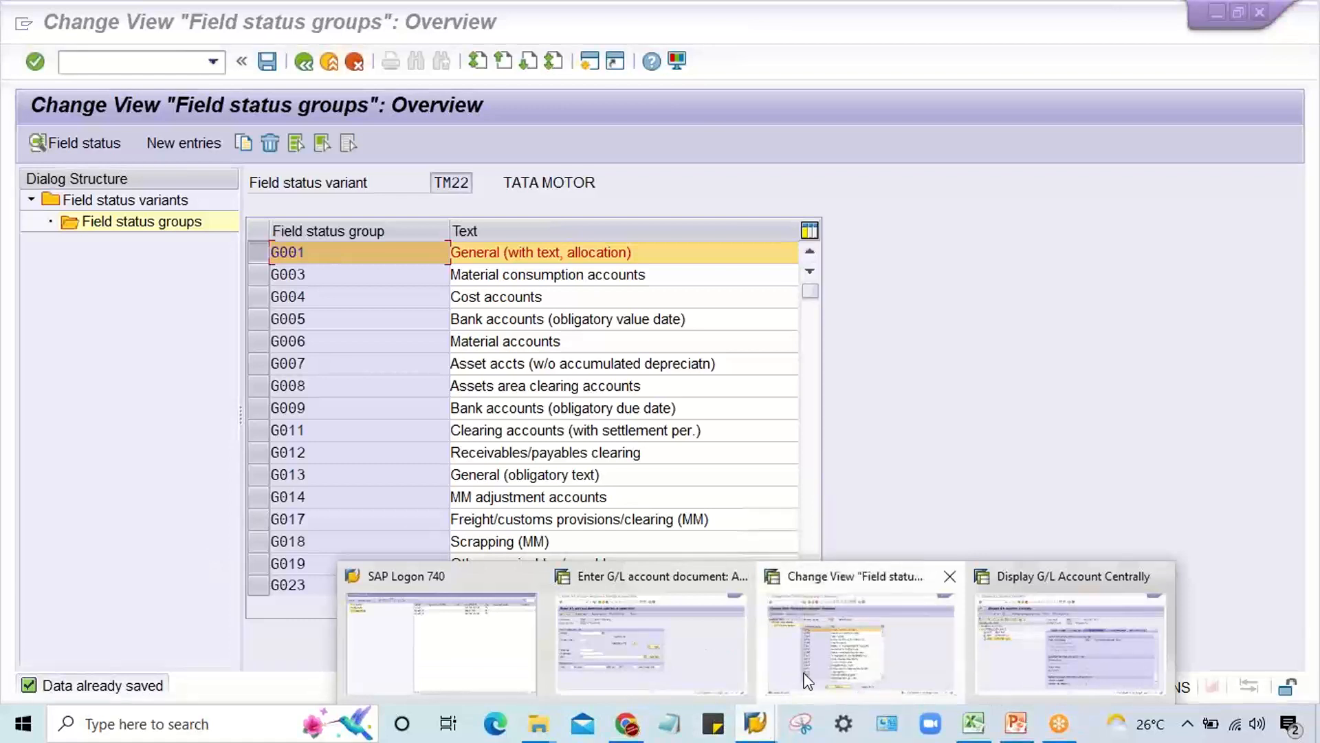
click(657, 676)
click(151, 63)
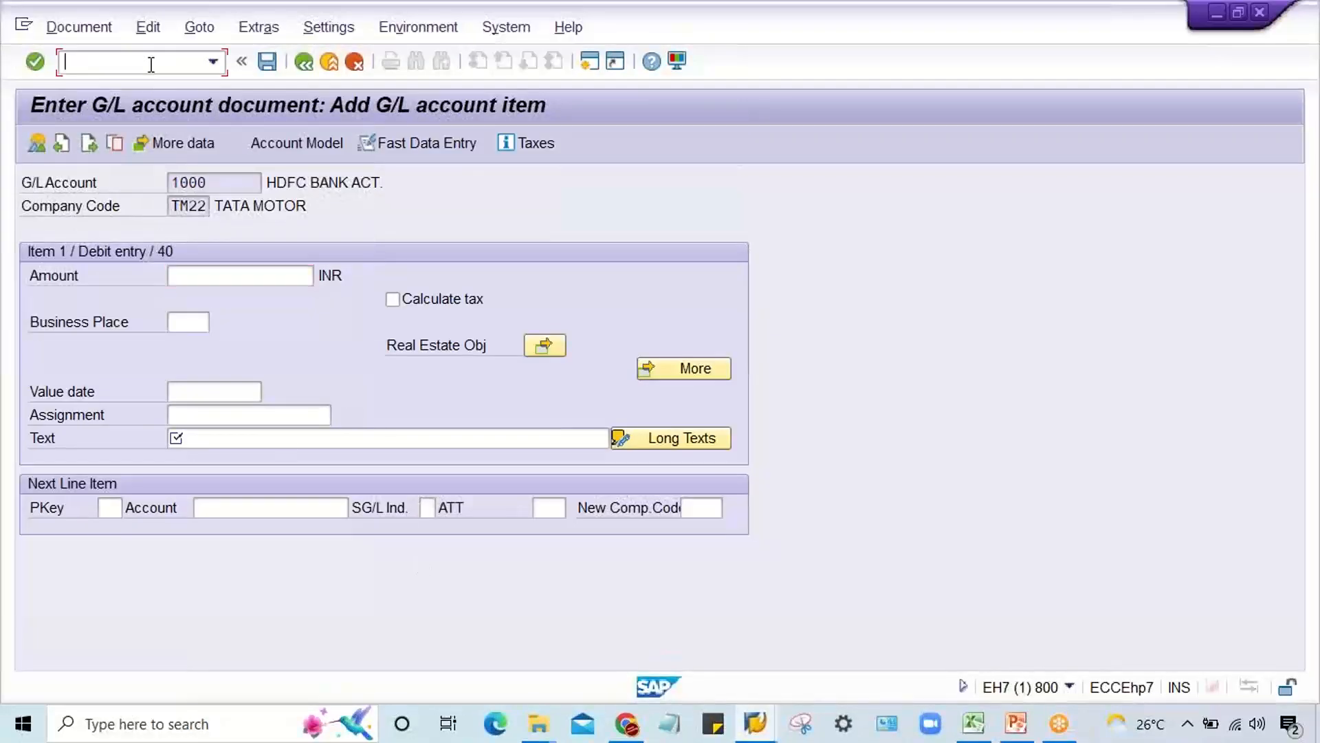
click(764, 722)
click(922, 671)
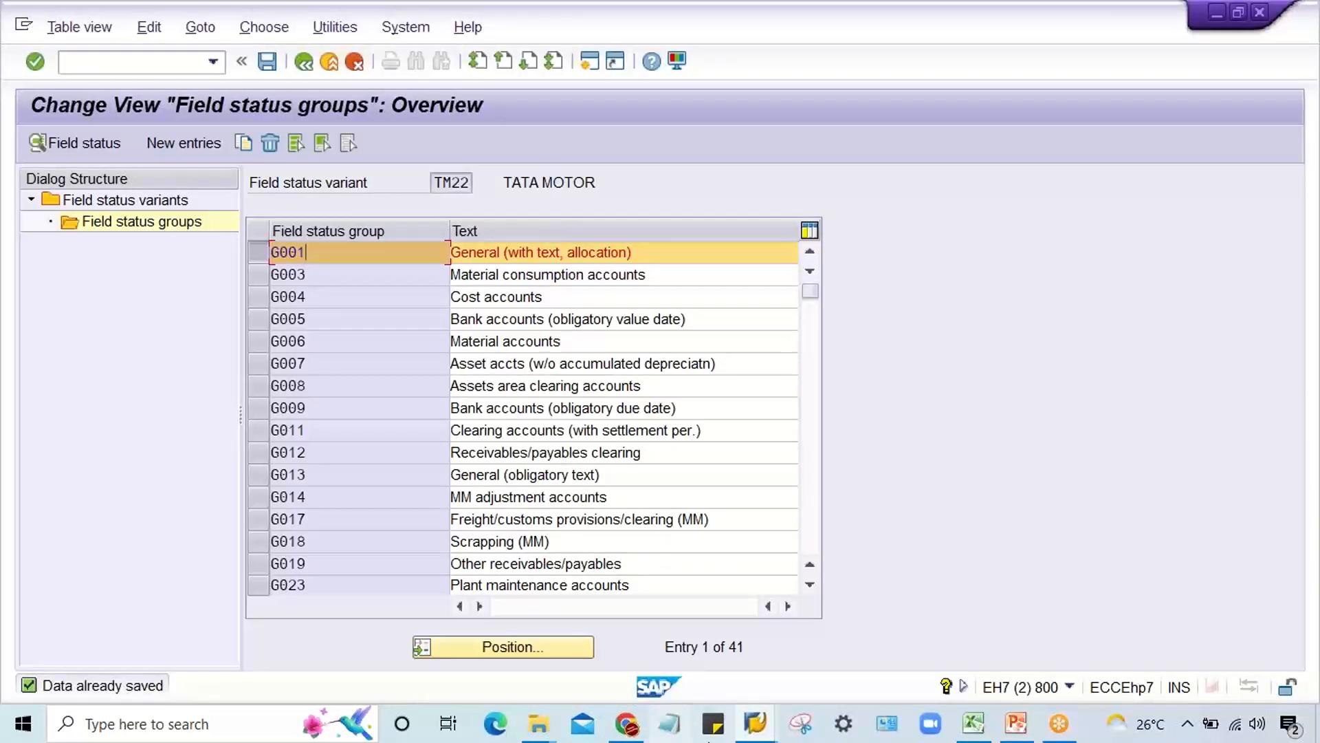
click(759, 726)
click(658, 672)
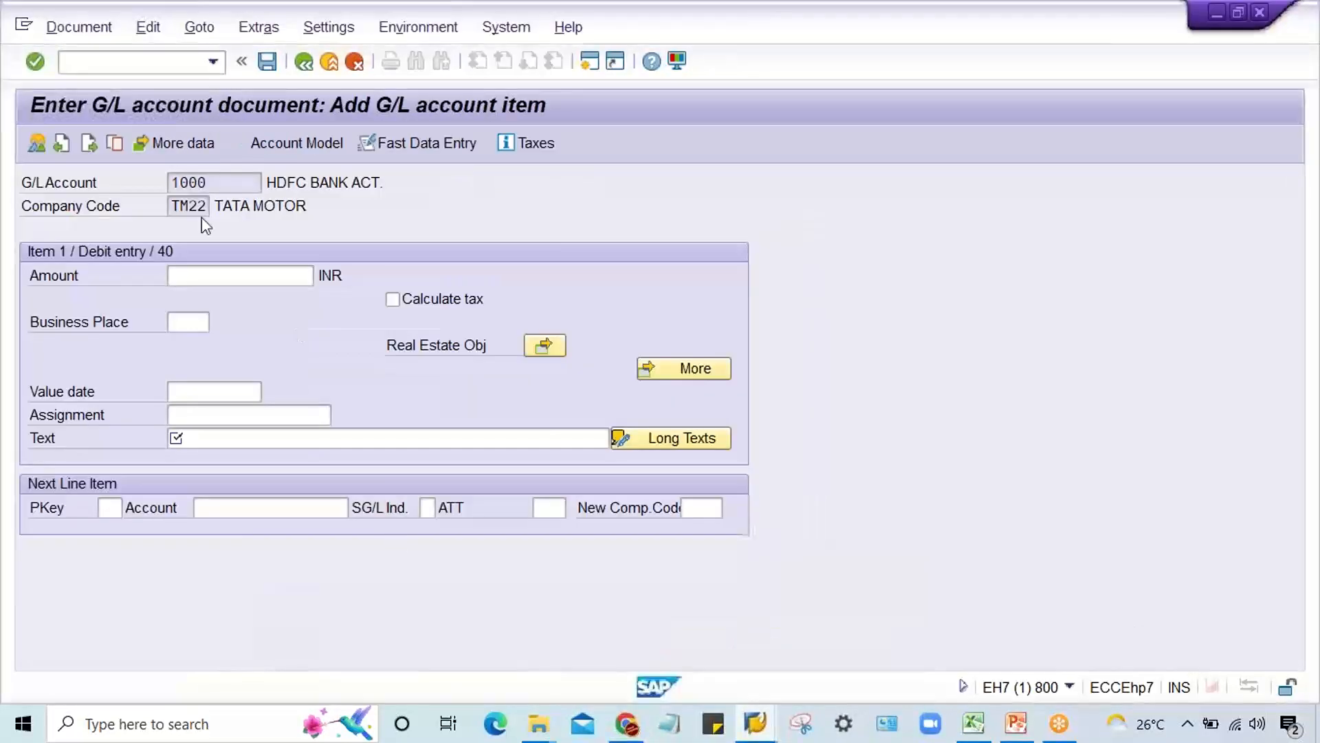
click(143, 66)
text(/nf-02)
key(Return)
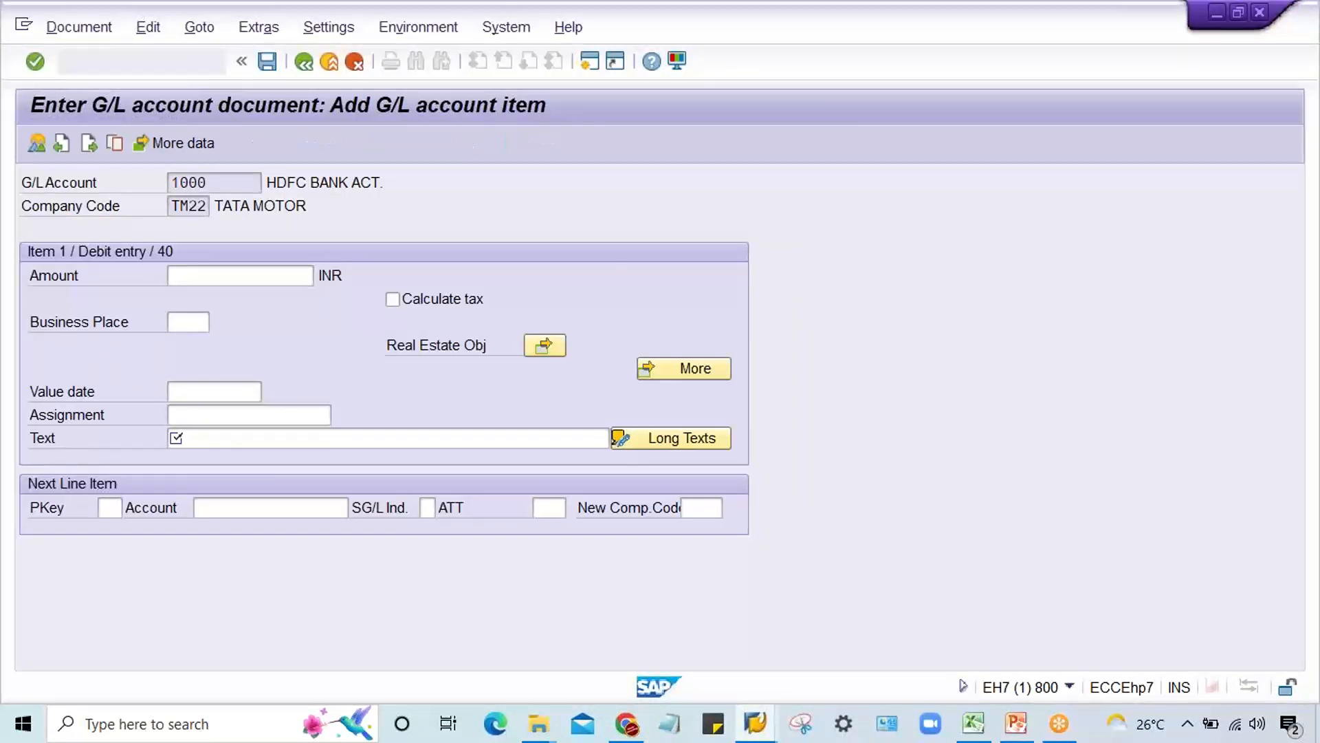
Step: Enter document date 03.09.2022 and debit account 4000 with posting key 40, and open its line item
key(space)
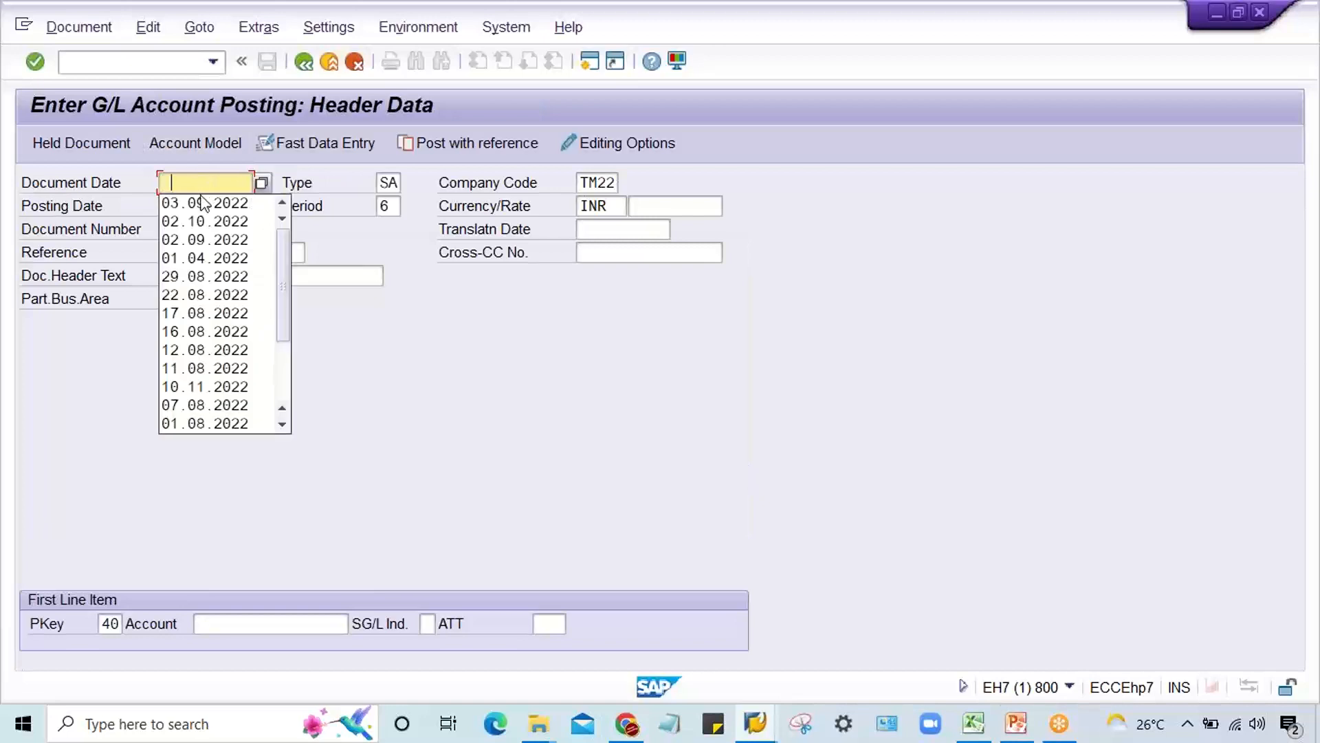
click(241, 204)
click(224, 623)
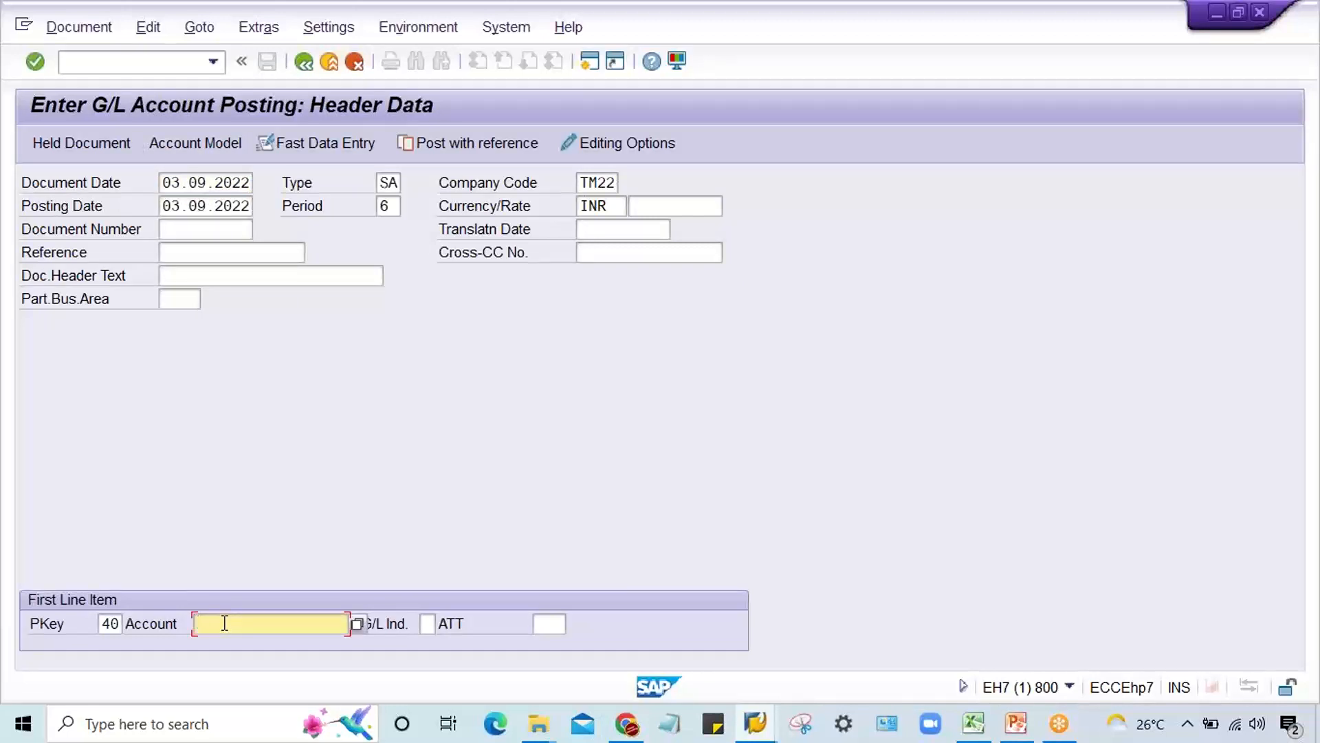
text(400)
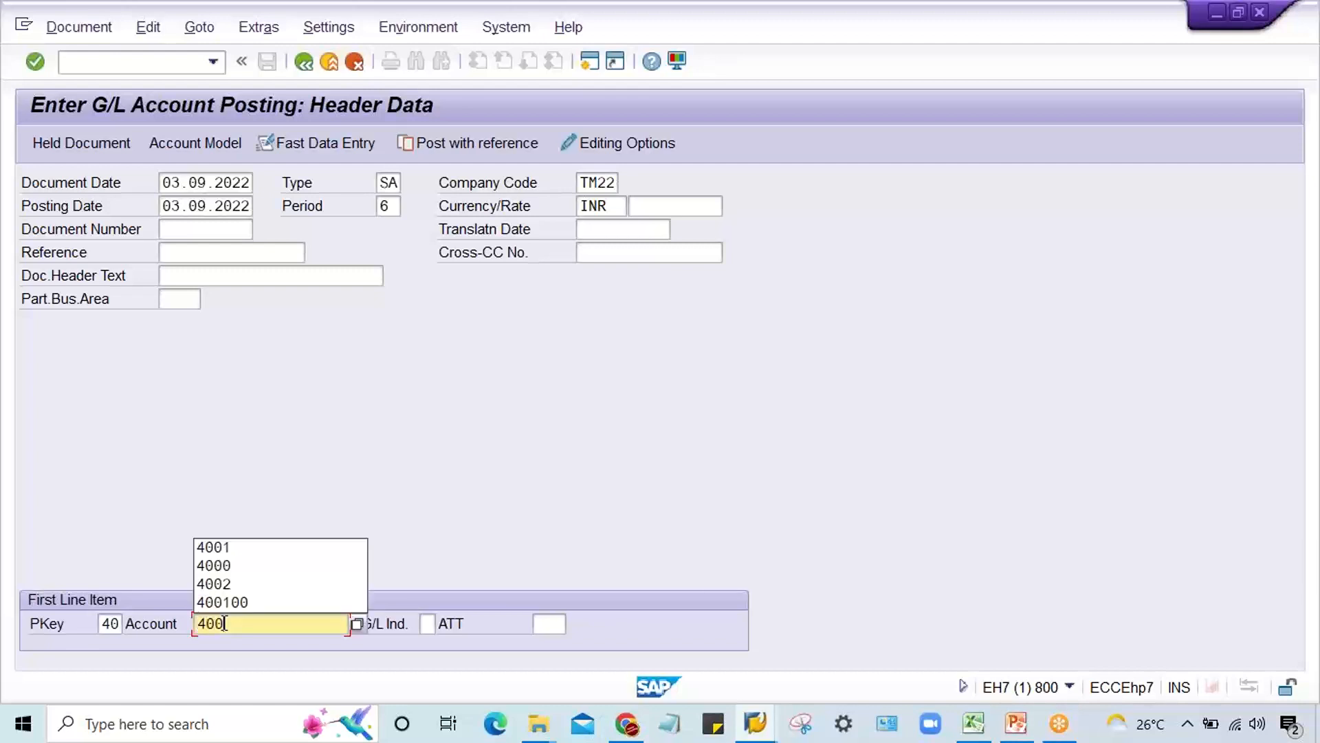
text(0)
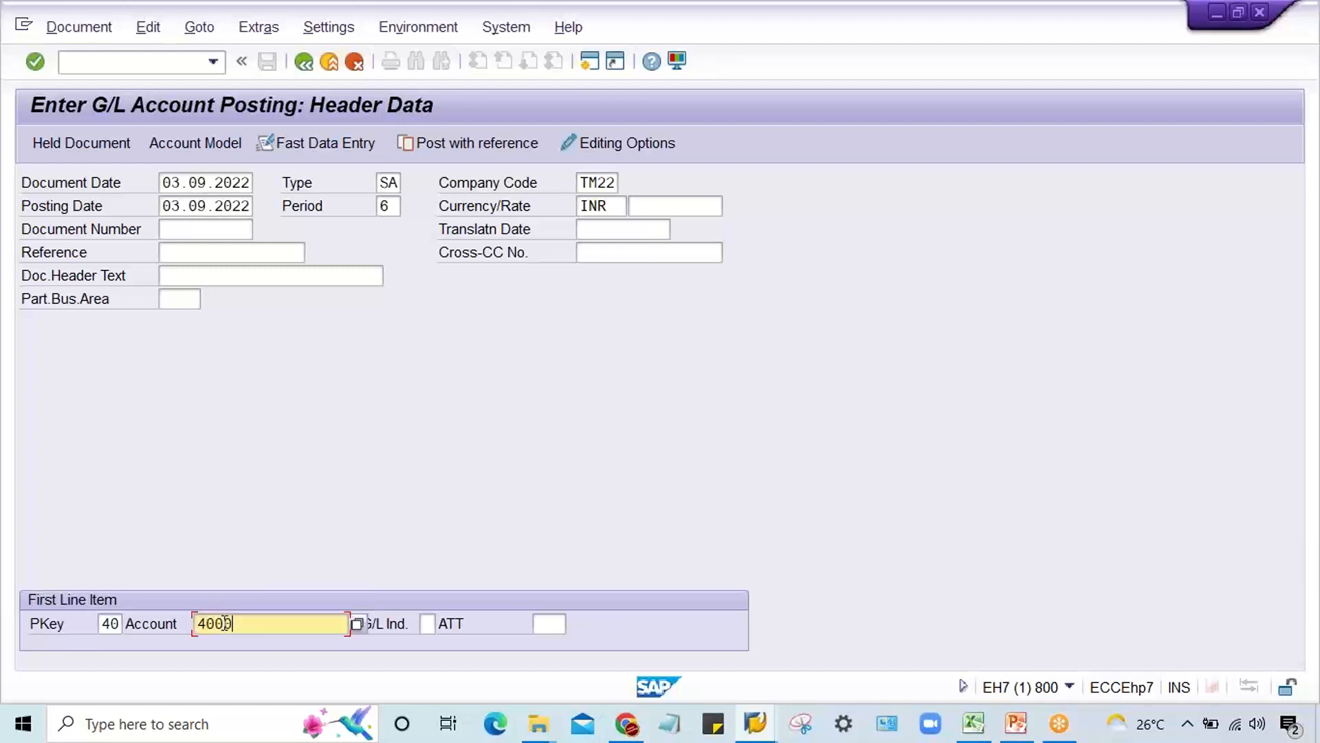
key(Return)
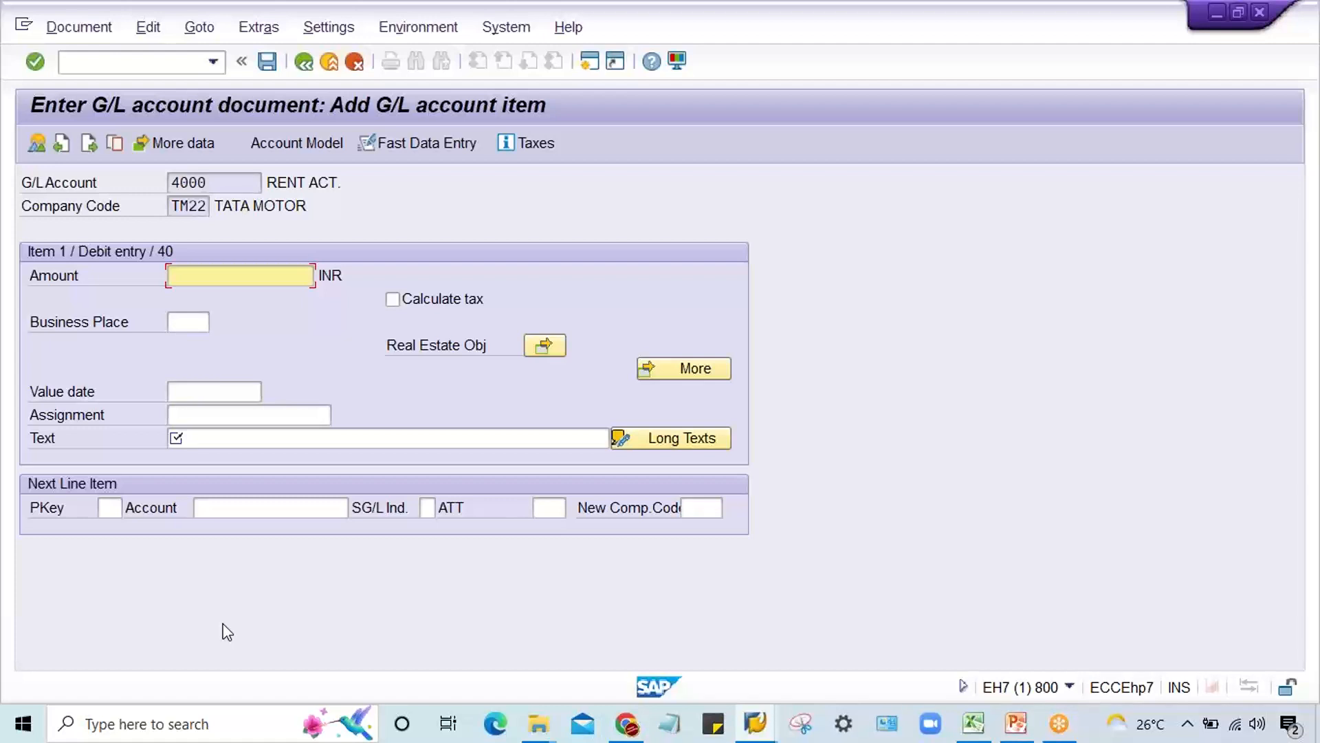
Step: Set the debit amount to 2000 and try to proceed to a line item with posting key 50 and account 1000, leaving Text empty
text(2000)
click(110, 507)
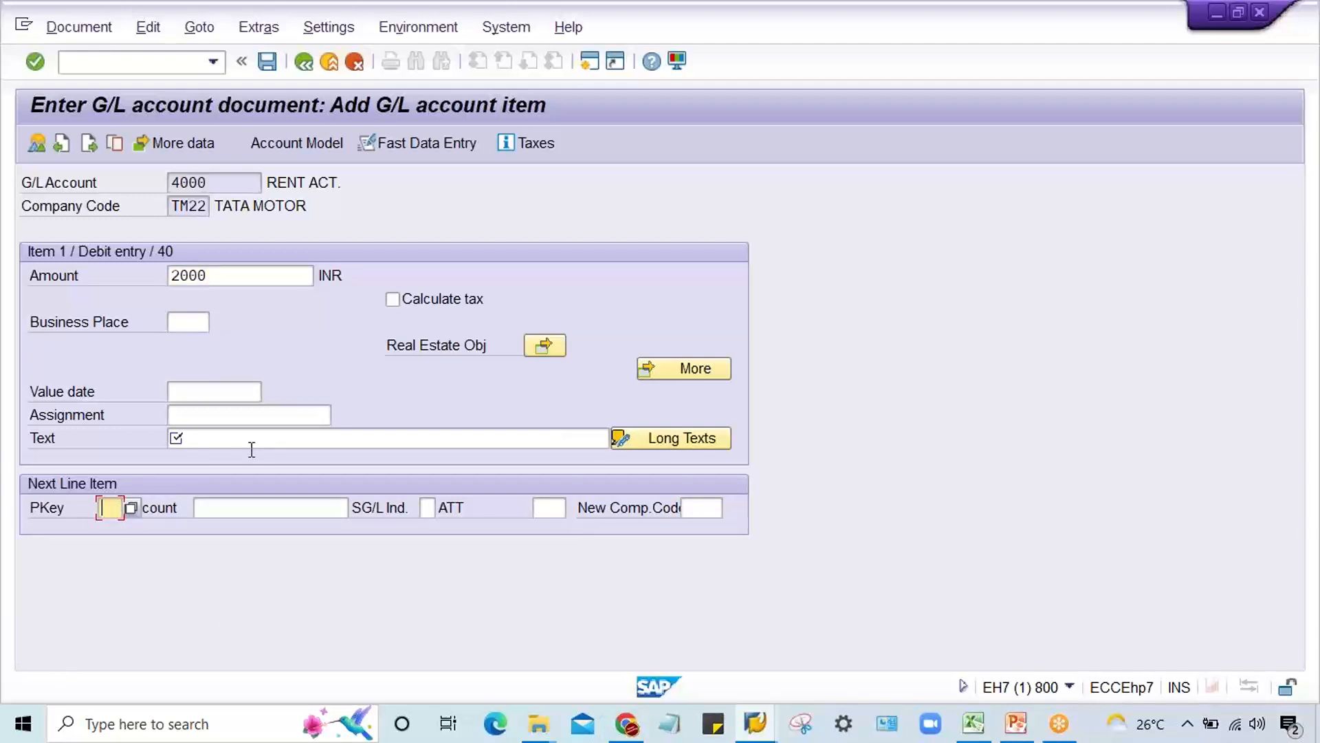
text(50)
key(Tab)
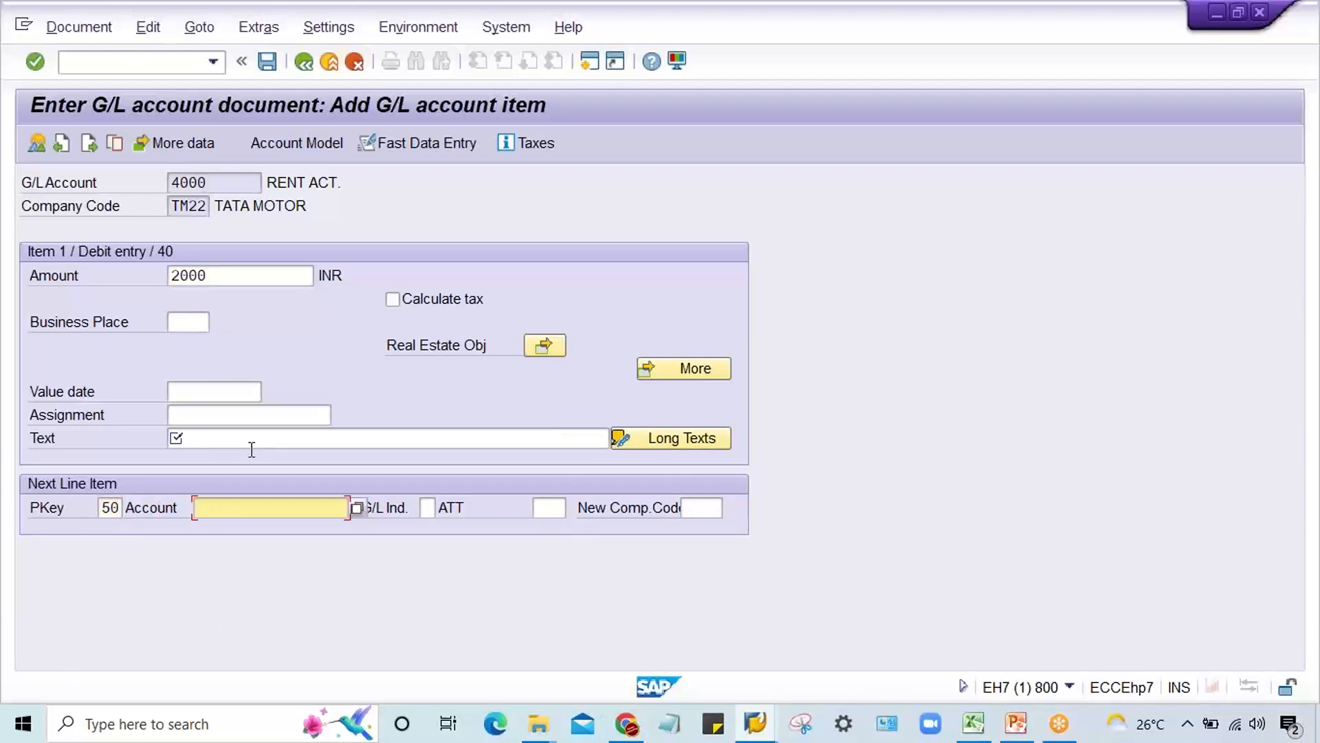
text(1000)
key(Return)
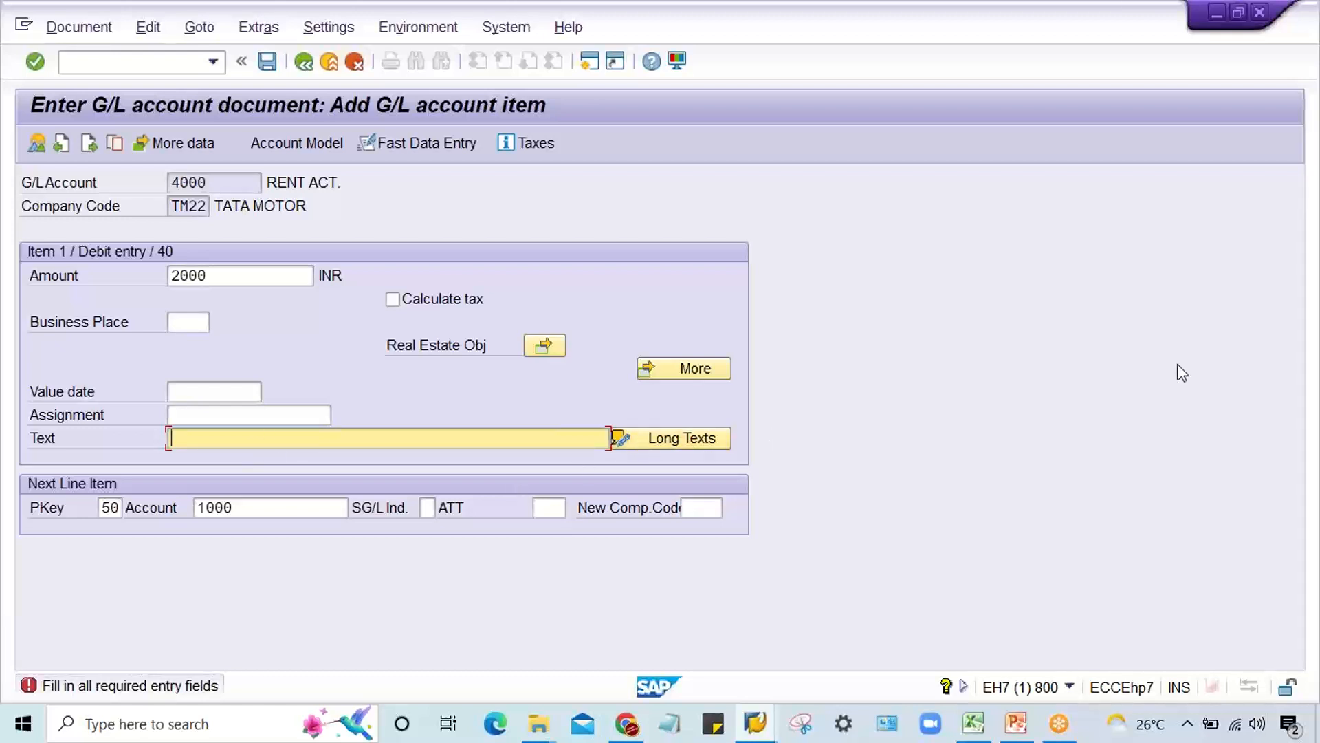
click(1307, 375)
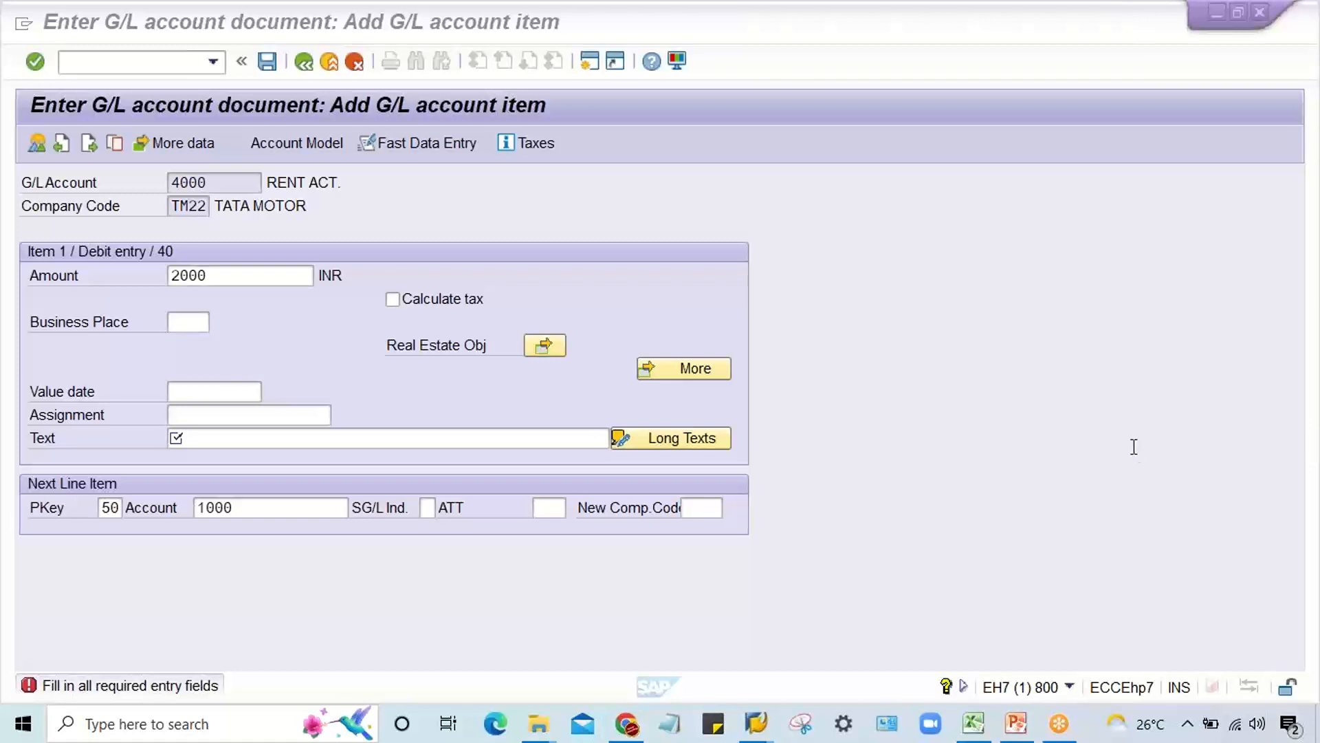
click(225, 273)
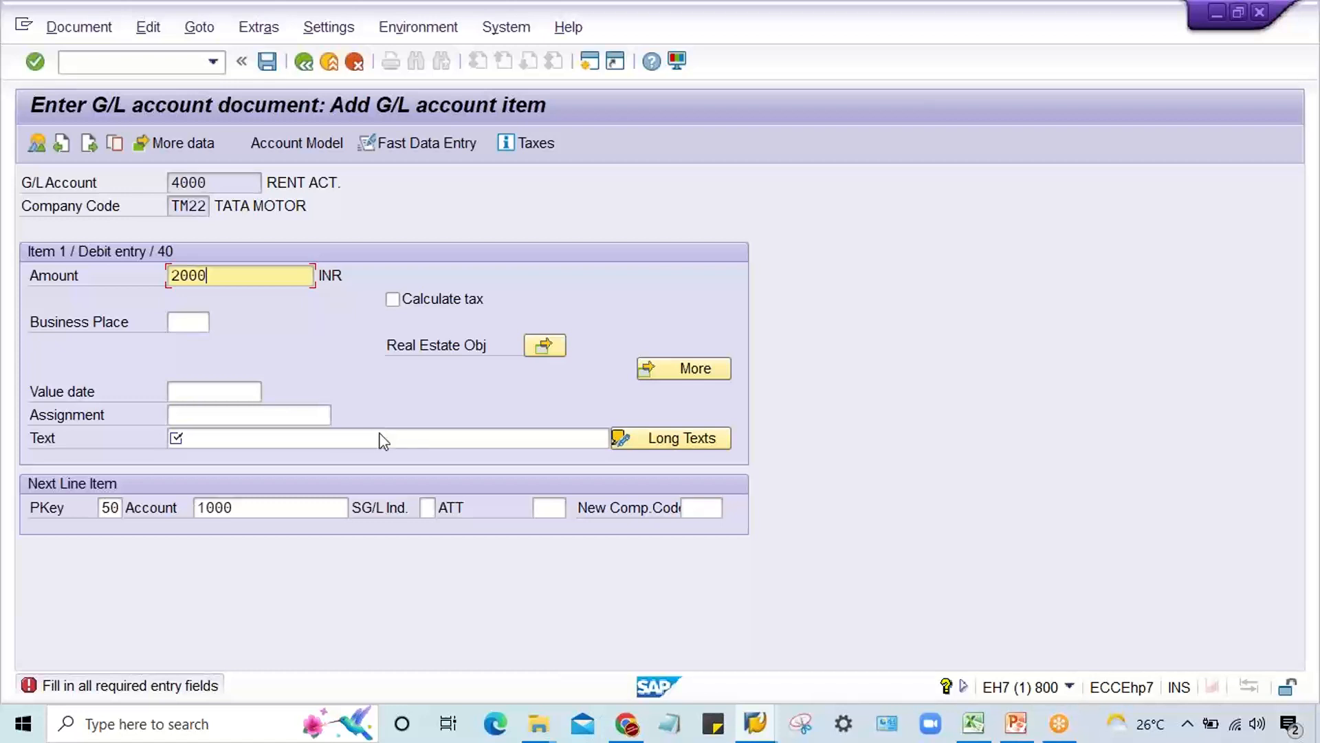
click(771, 720)
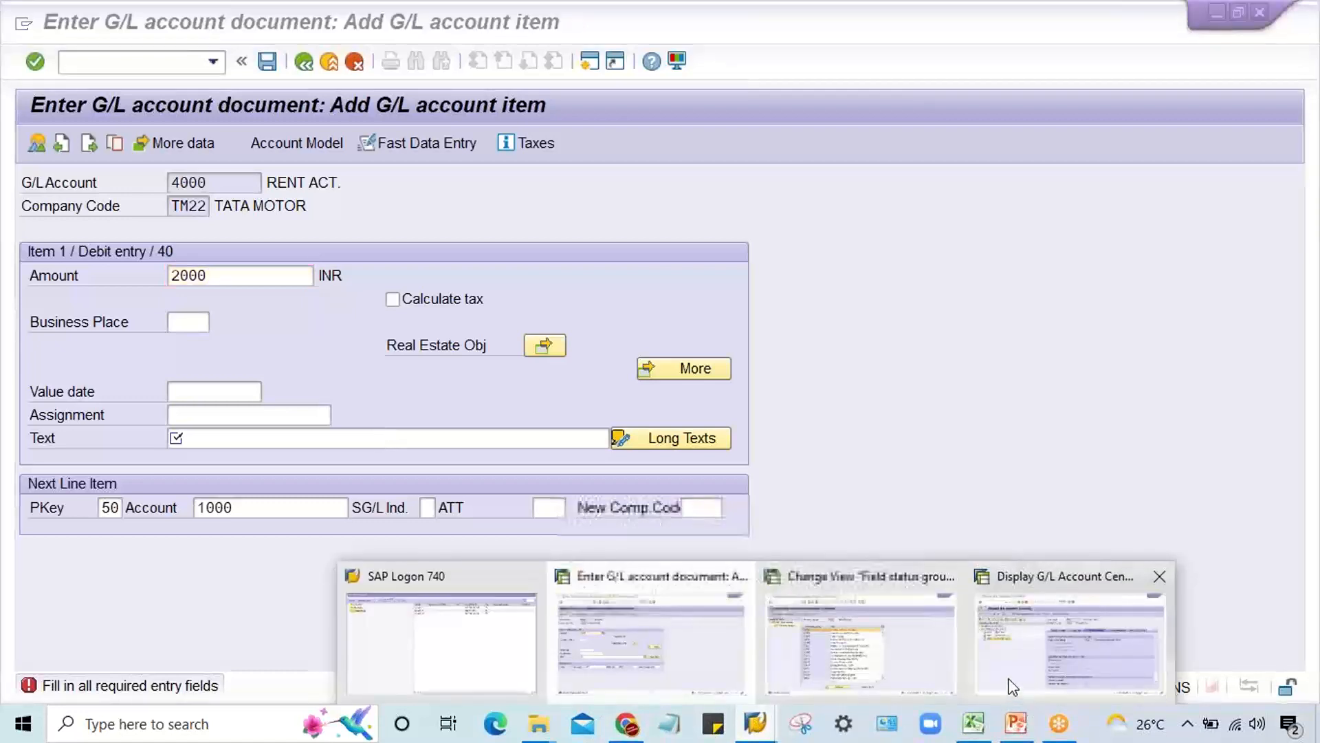
click(914, 669)
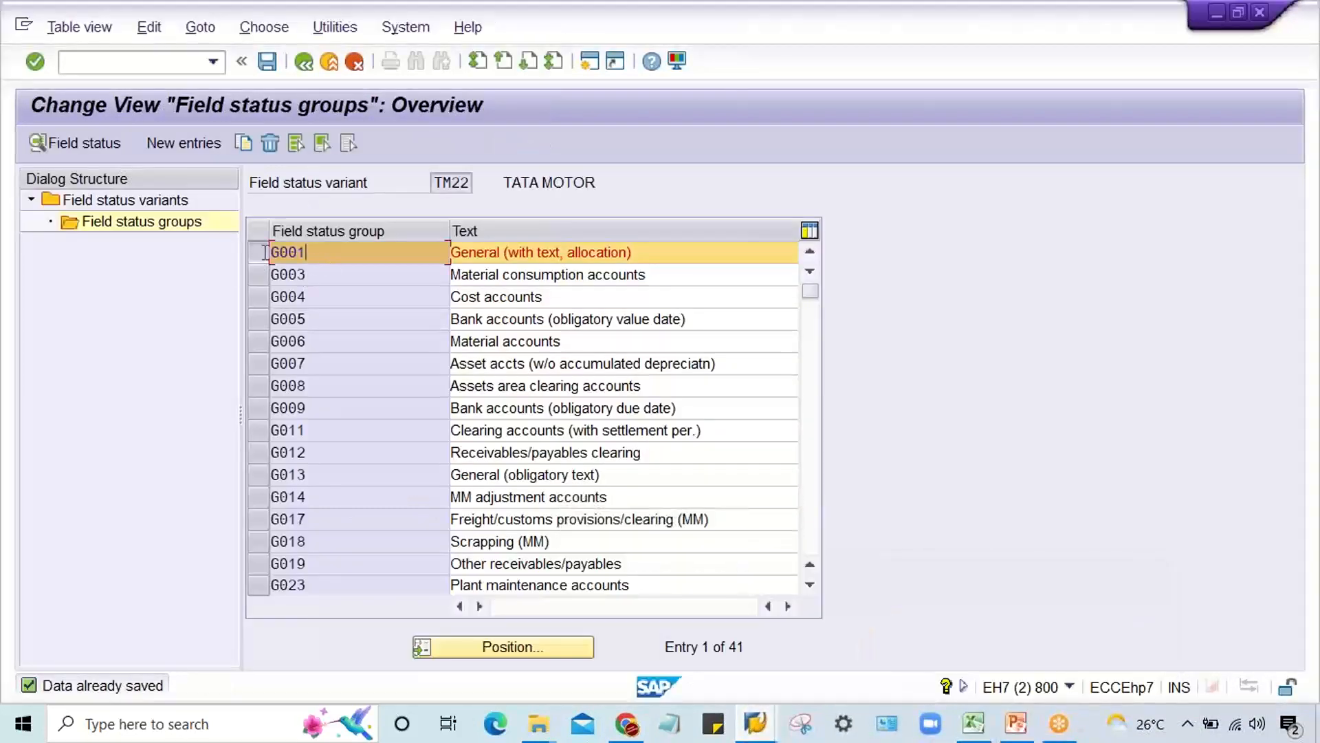
click(108, 67)
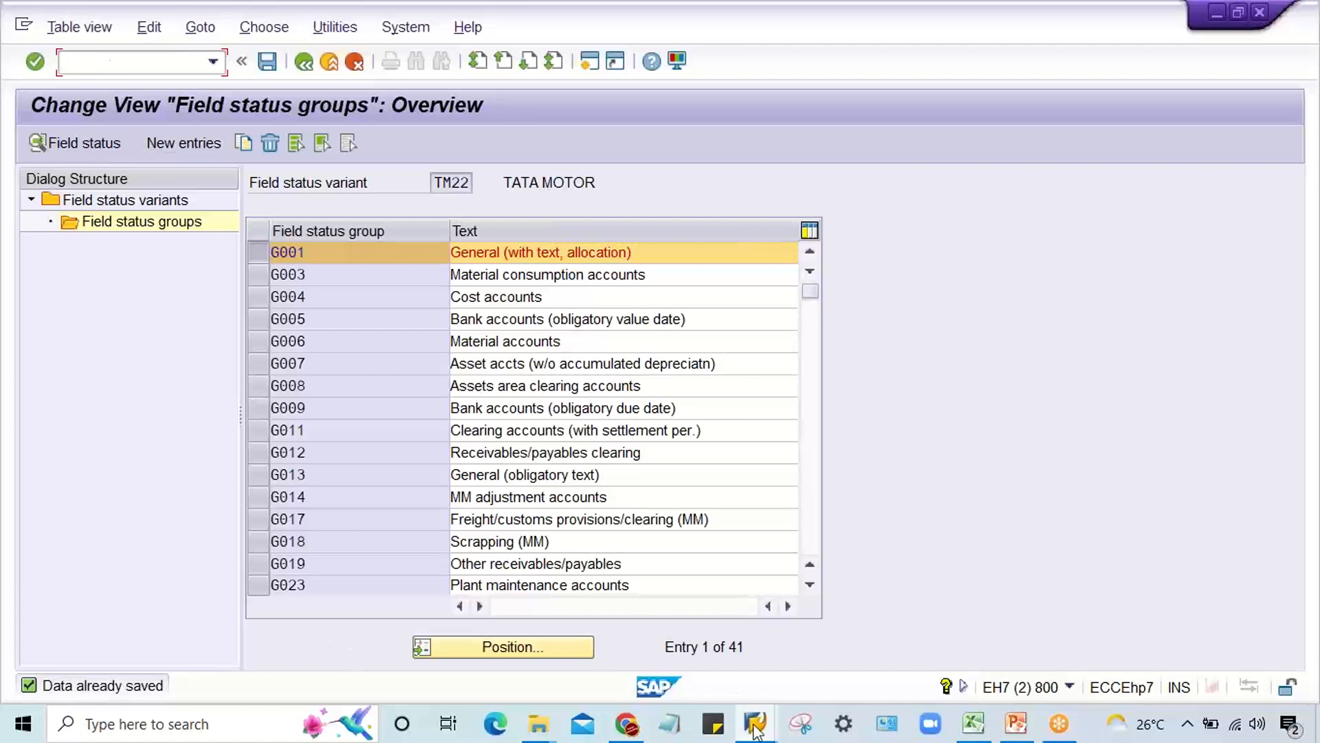
mouse_move(755, 722)
click(698, 683)
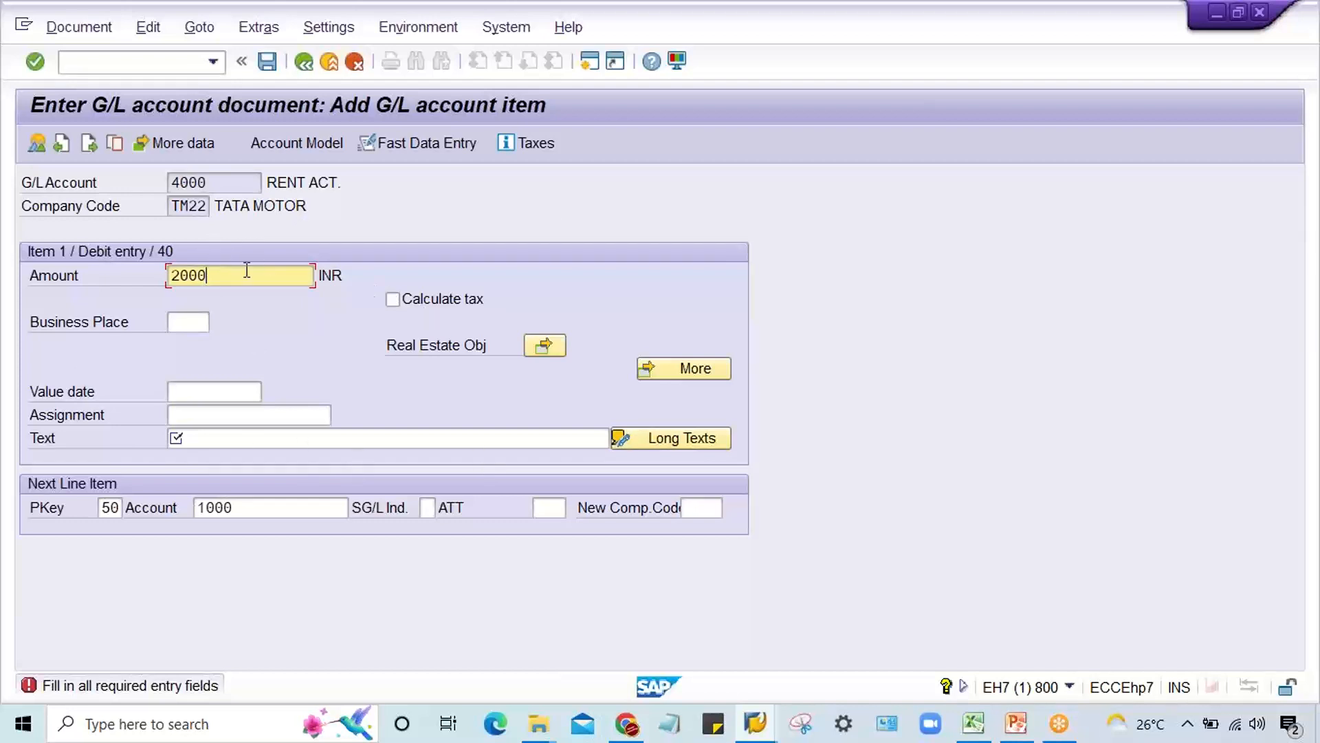
click(107, 507)
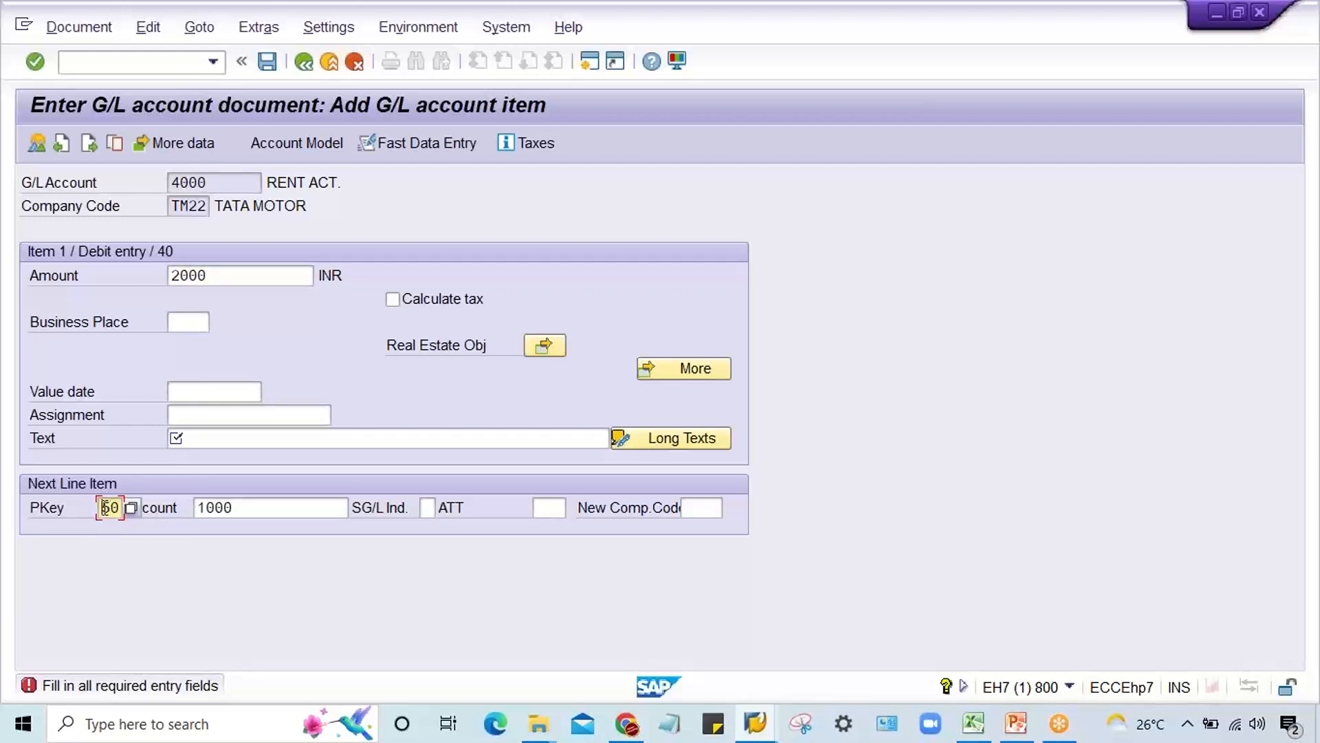
click(306, 509)
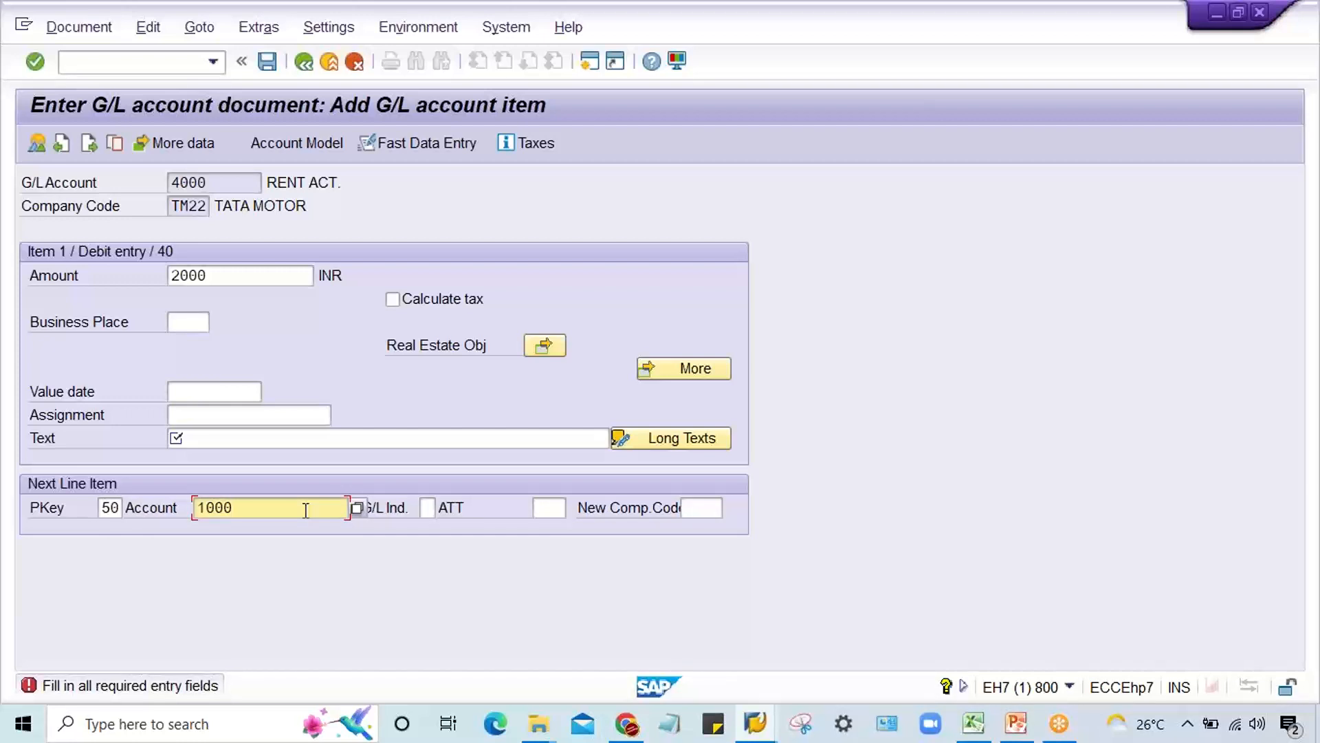
double_click(99, 509)
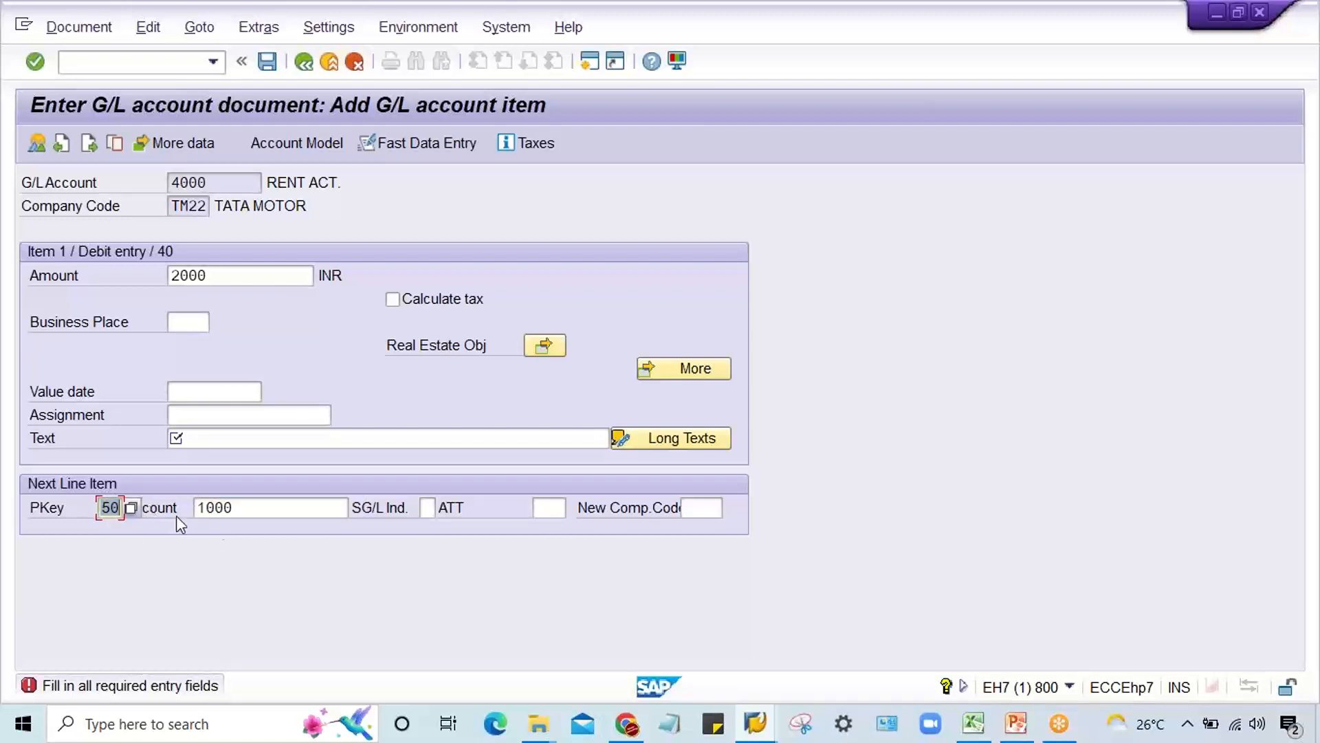
Step: Restart transaction F-02 and set the document date to 03.09.2022
click(213, 65)
click(214, 62)
click(195, 81)
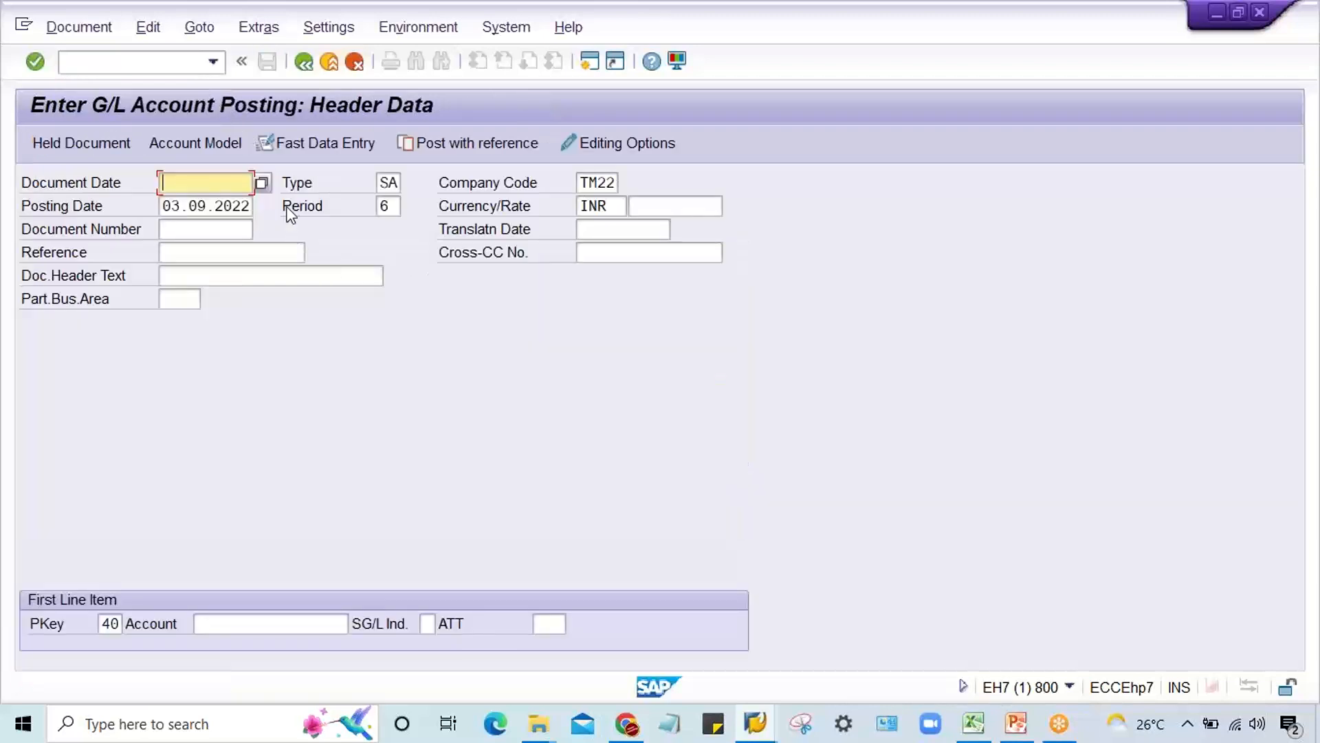
key(space)
key(Down)
key(Return)
Step: Enter account 4000 for the first line item with posting key 40 and open its item data
click(101, 628)
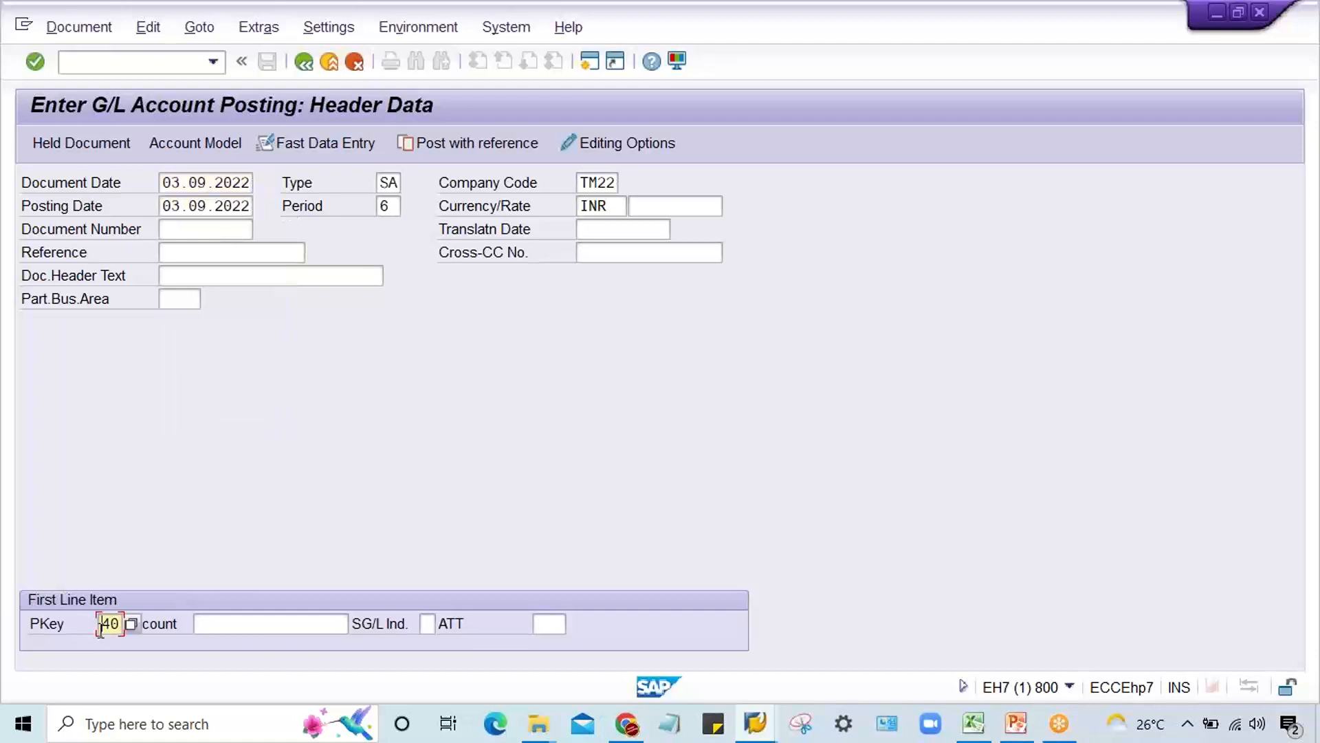
click(224, 624)
text(4000)
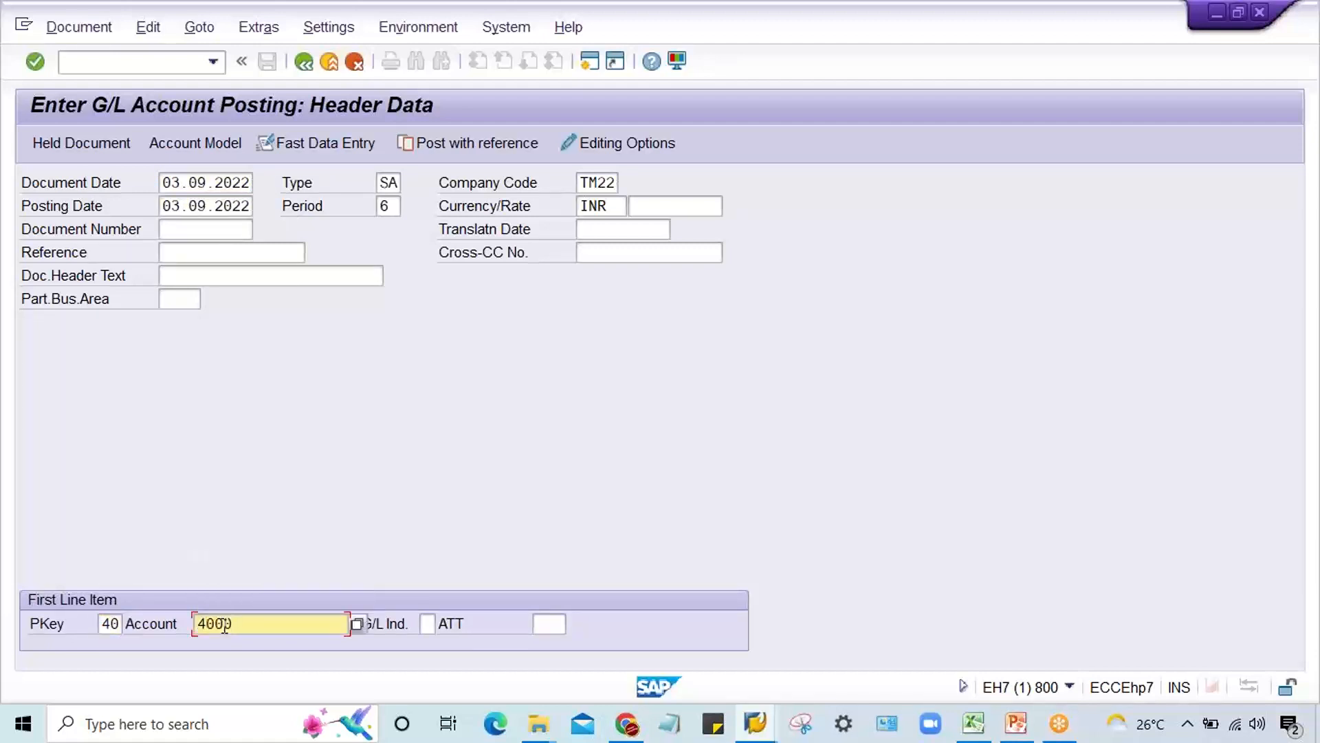
click(101, 627)
click(264, 624)
key(Return)
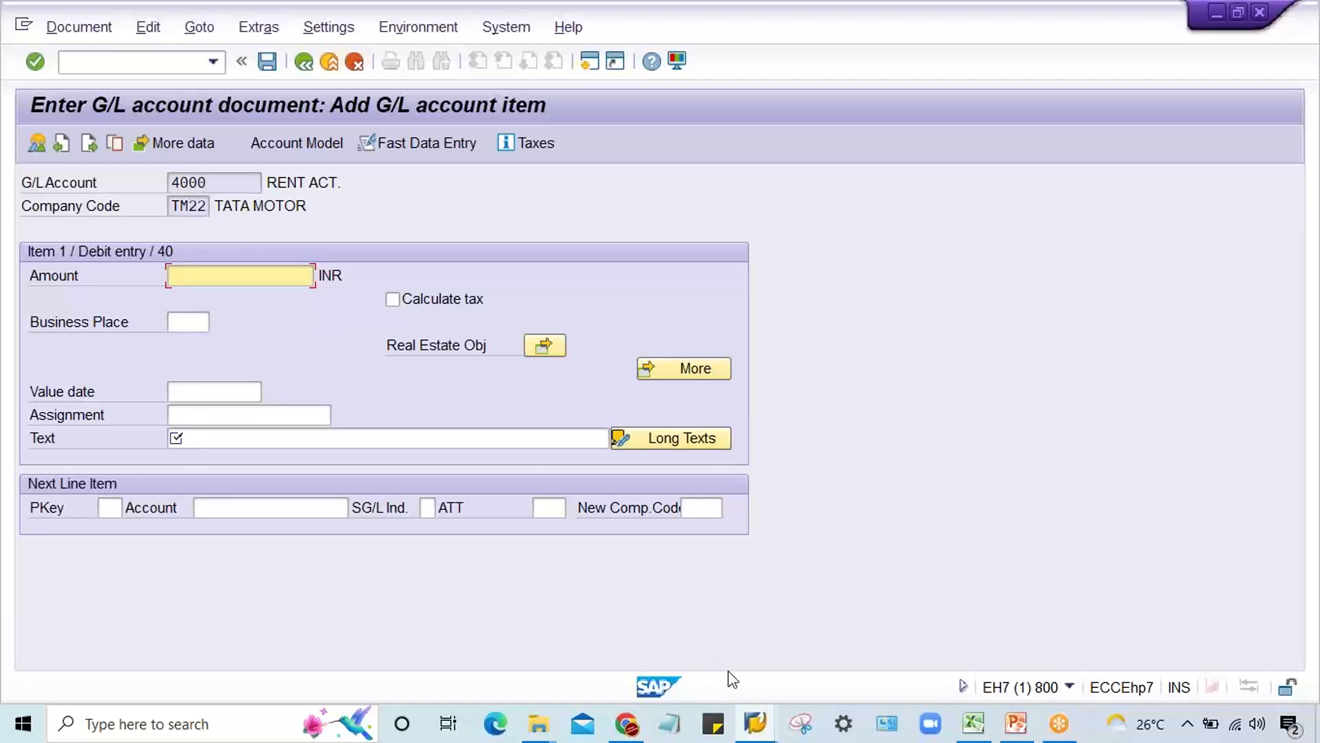
Step: Switch to the field status groups session and start transaction OB41 for posting keys
click(755, 723)
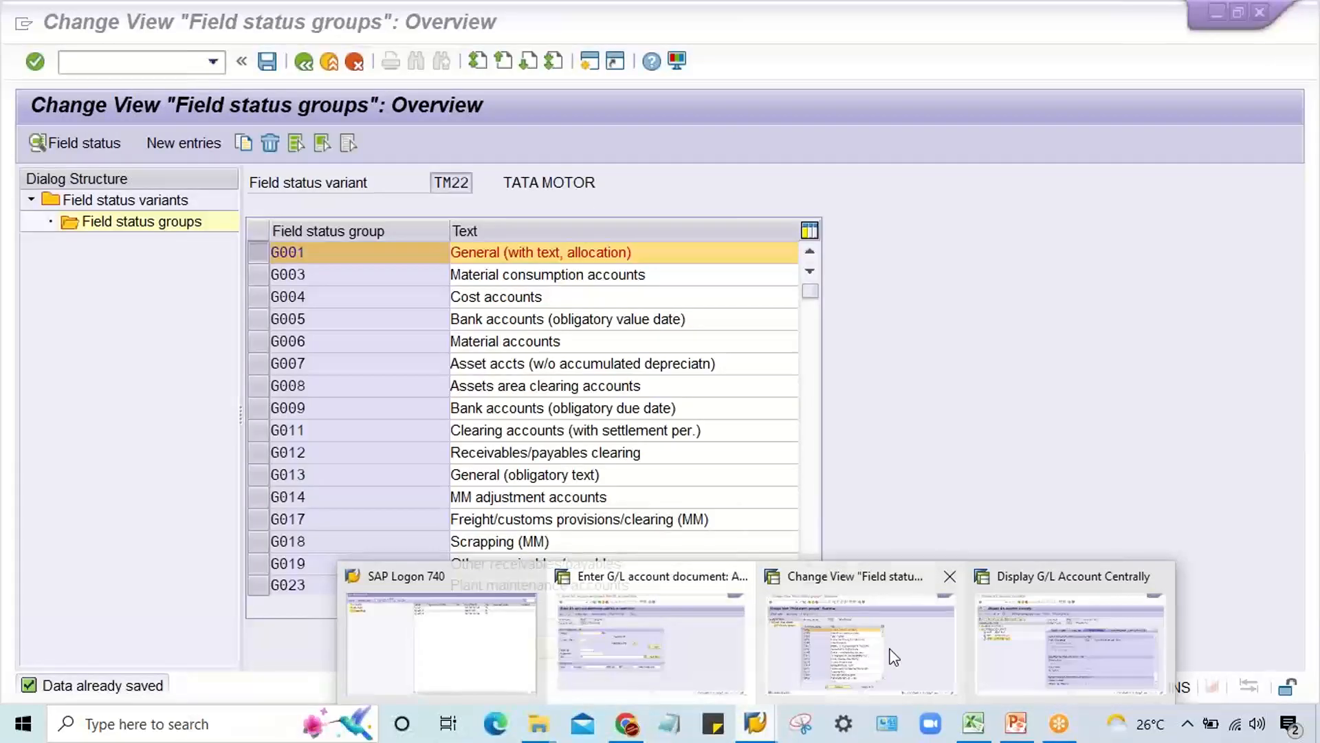
click(894, 656)
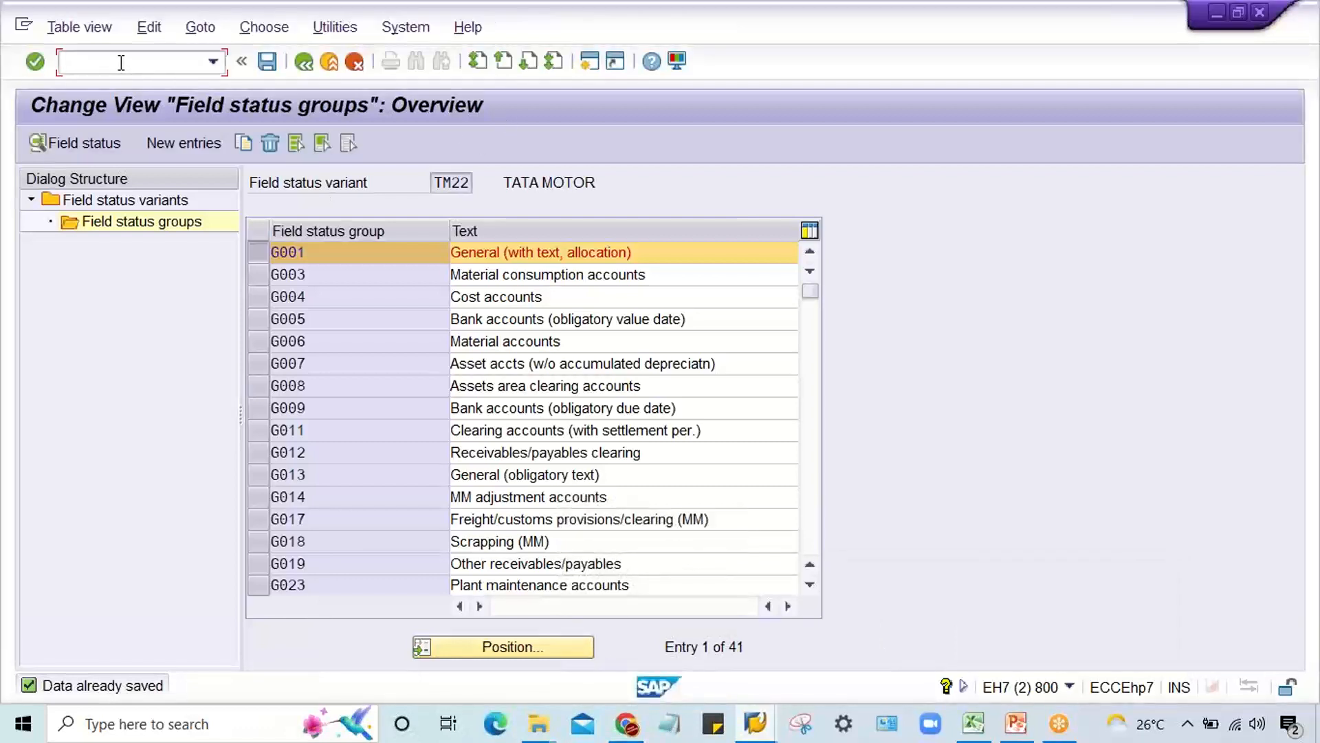
text(/nob41)
key(Return)
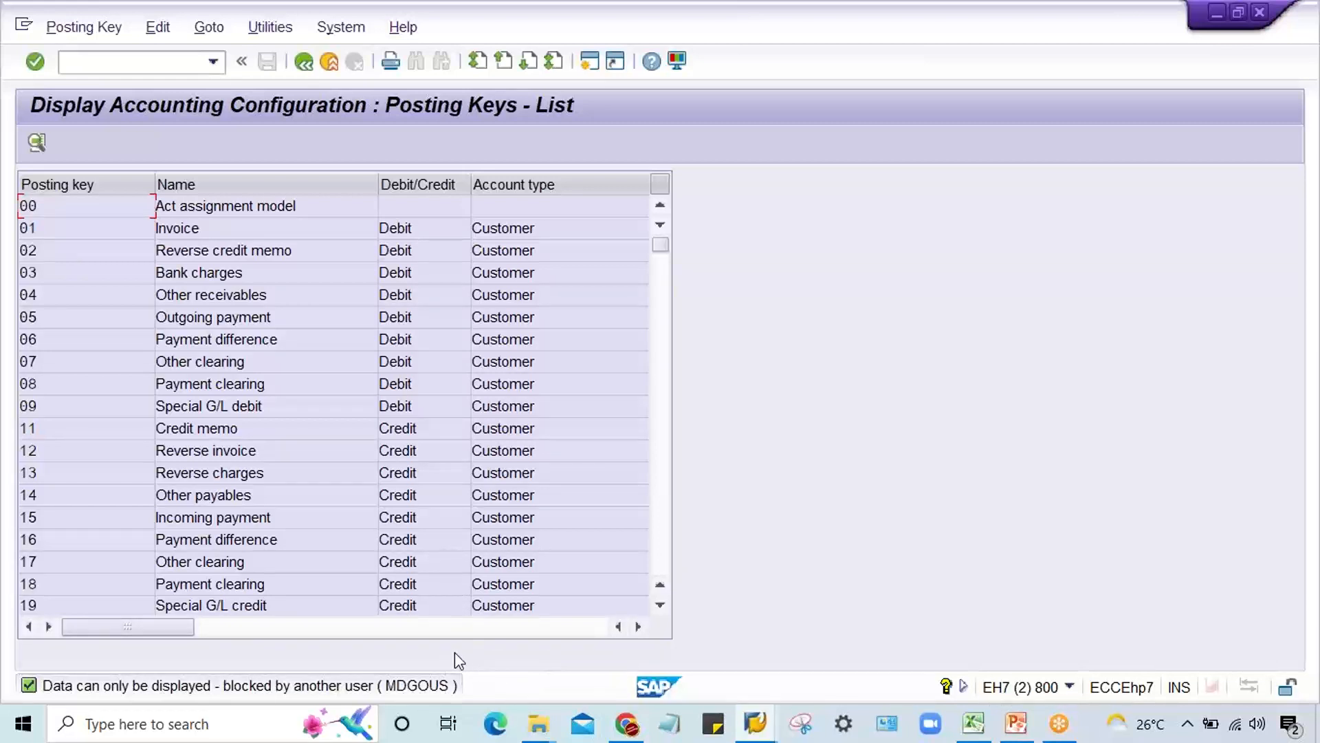
Step: Restart transaction OB41 until the posting keys can be maintained, and open the details of posting key 40, Debit entry
click(209, 66)
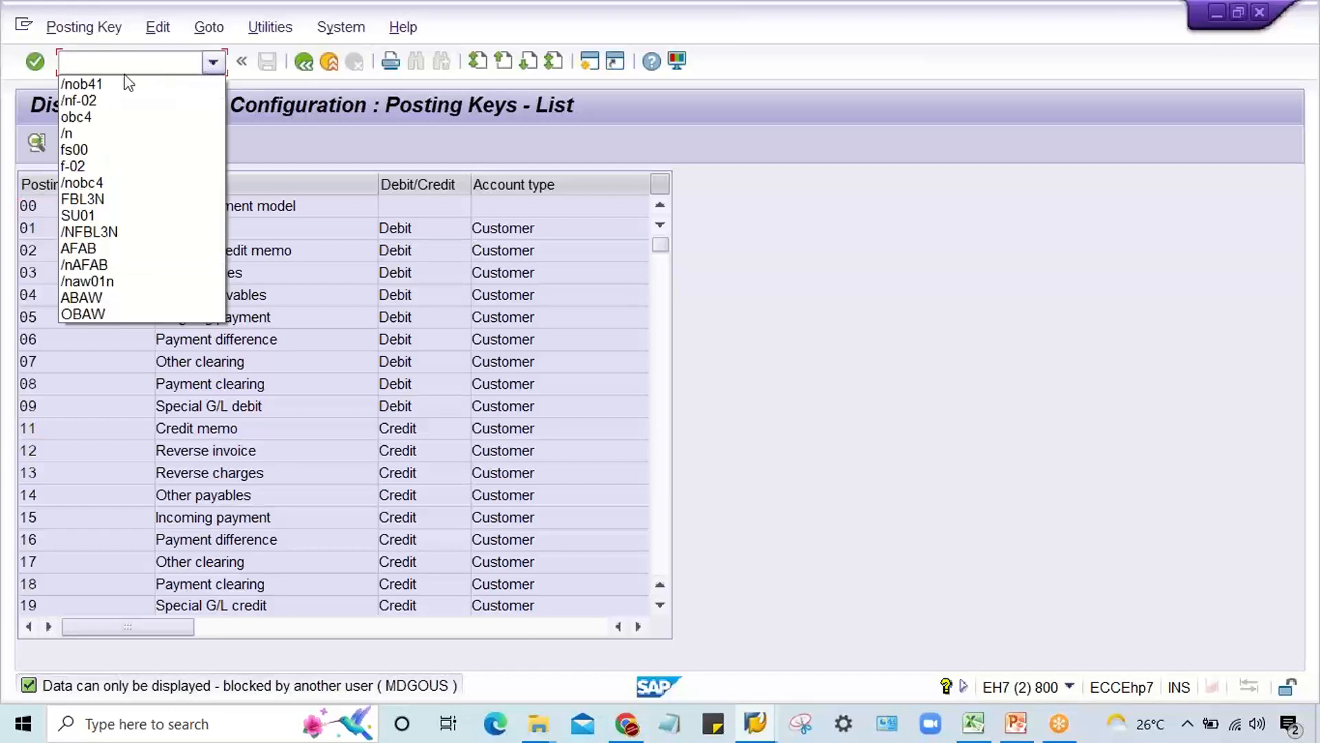
click(117, 80)
key(Return)
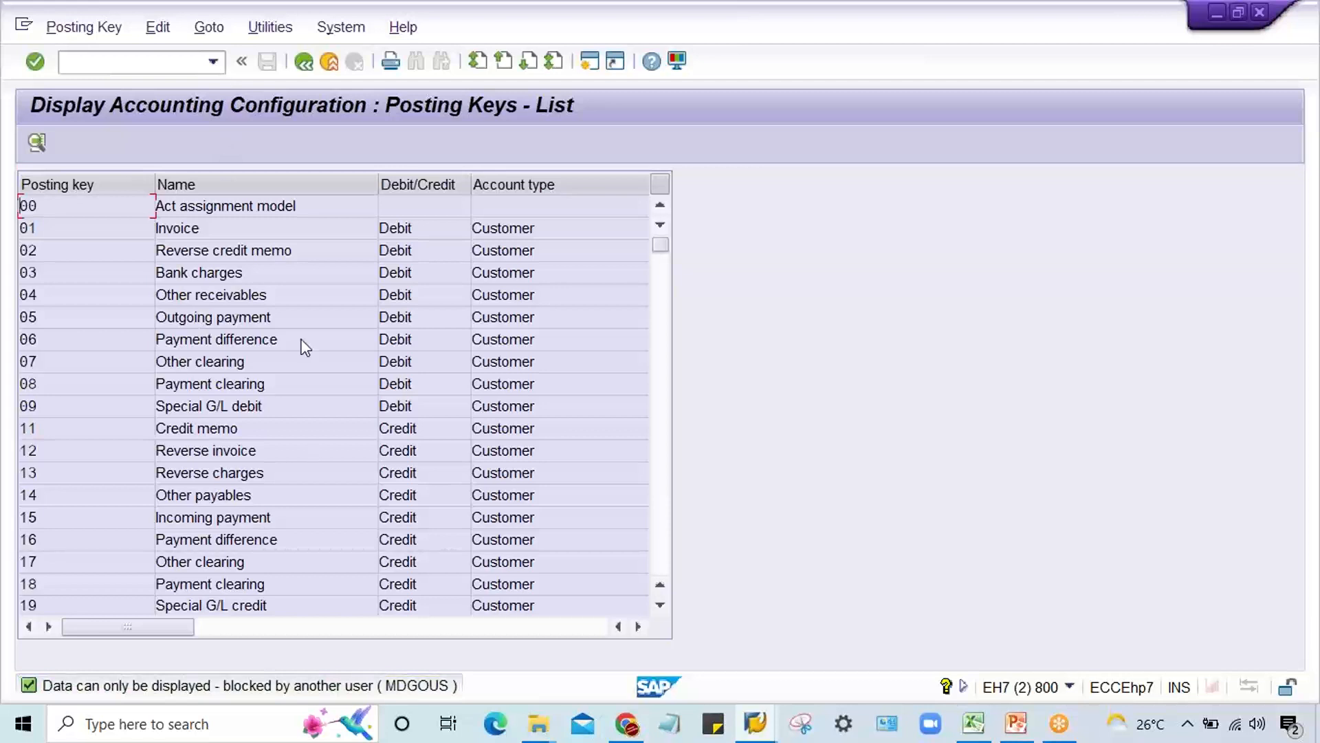
click(214, 63)
click(117, 80)
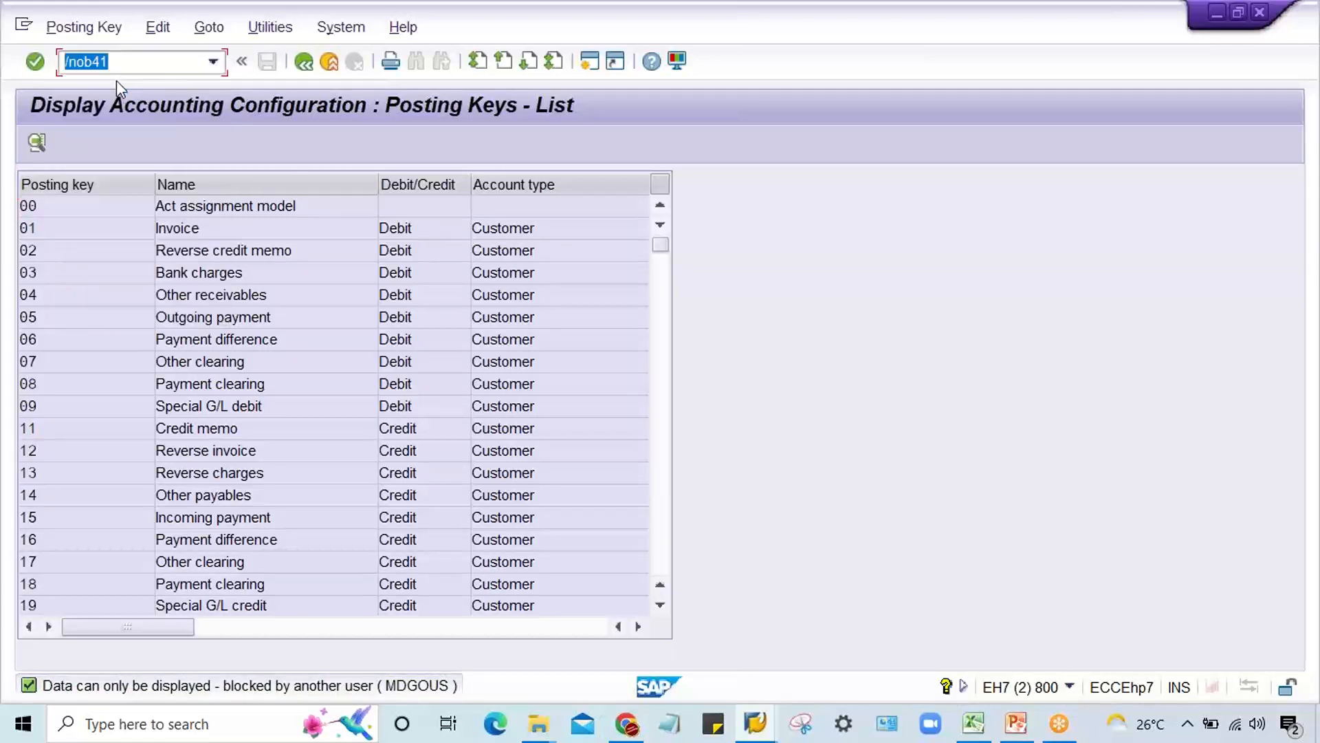
key(Return)
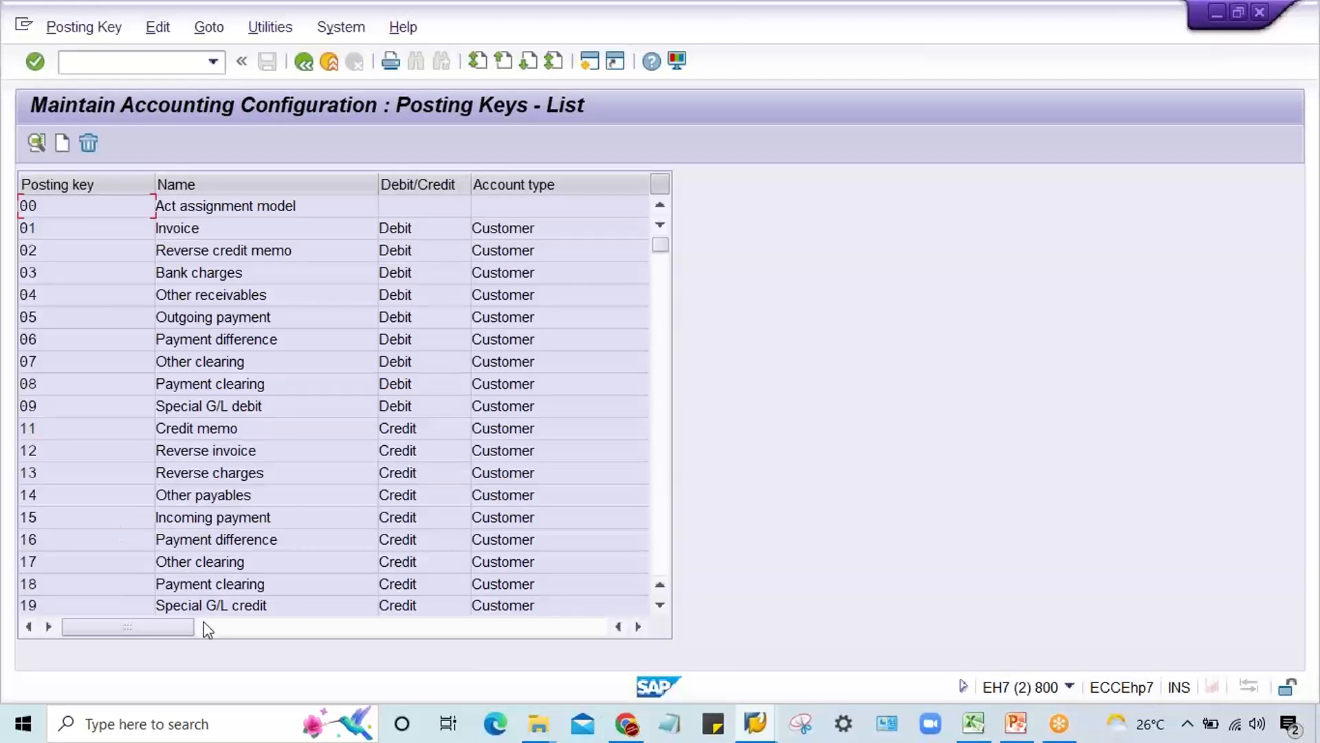
click(654, 539)
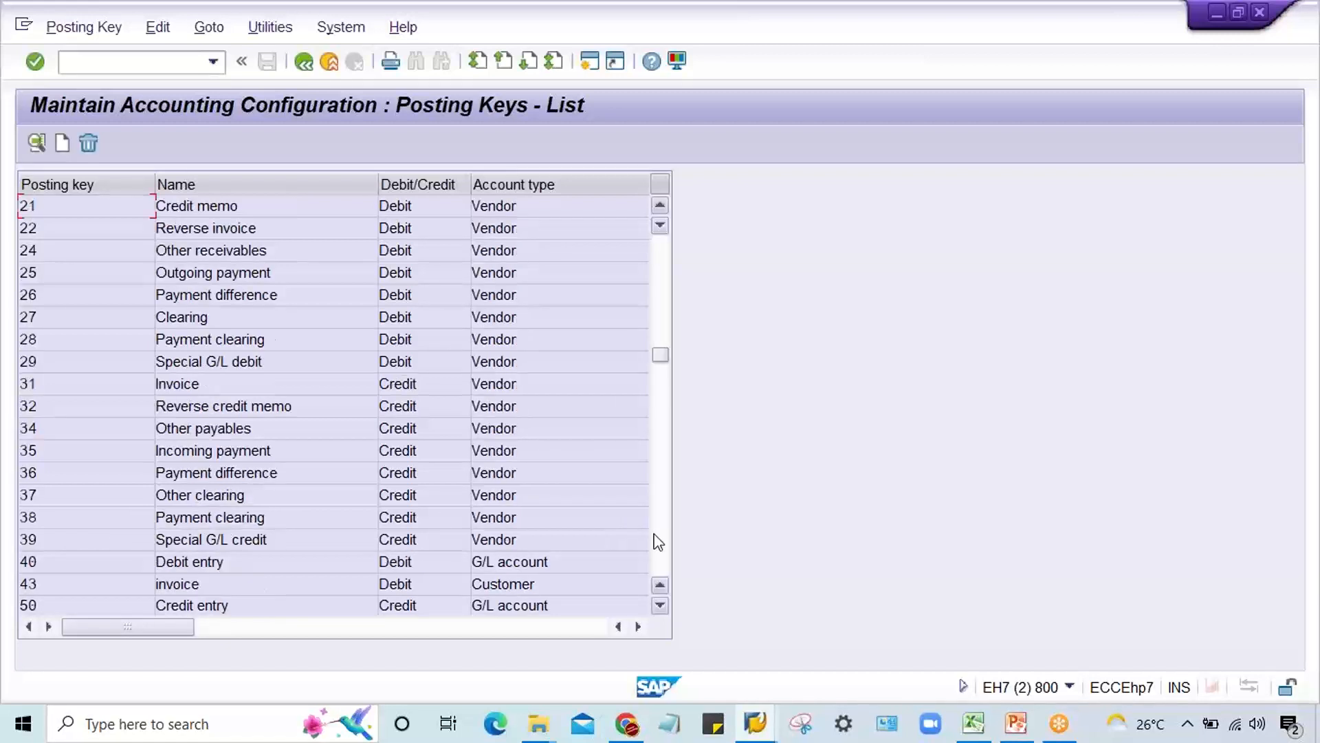
double_click(56, 558)
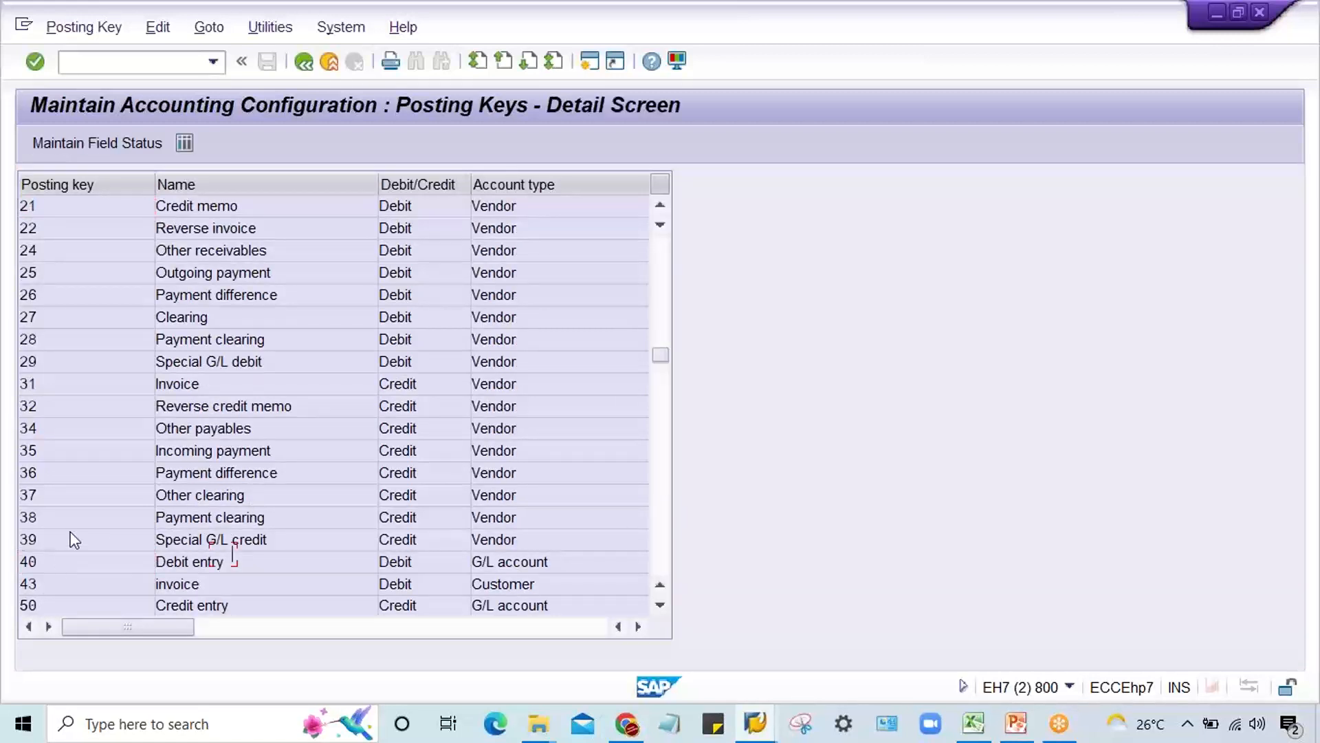
Step: Set the Text field to optional entry in the General data field status of posting key 40 and save
click(89, 144)
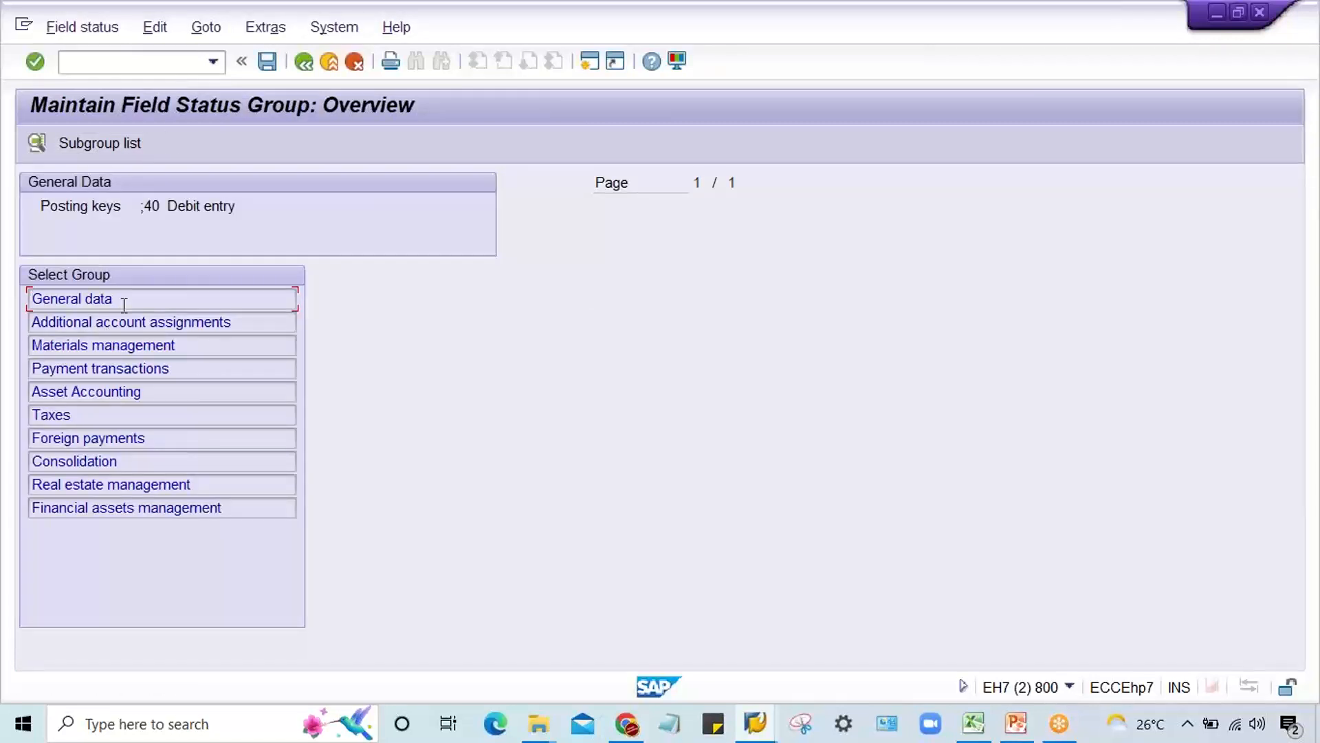
double_click(123, 305)
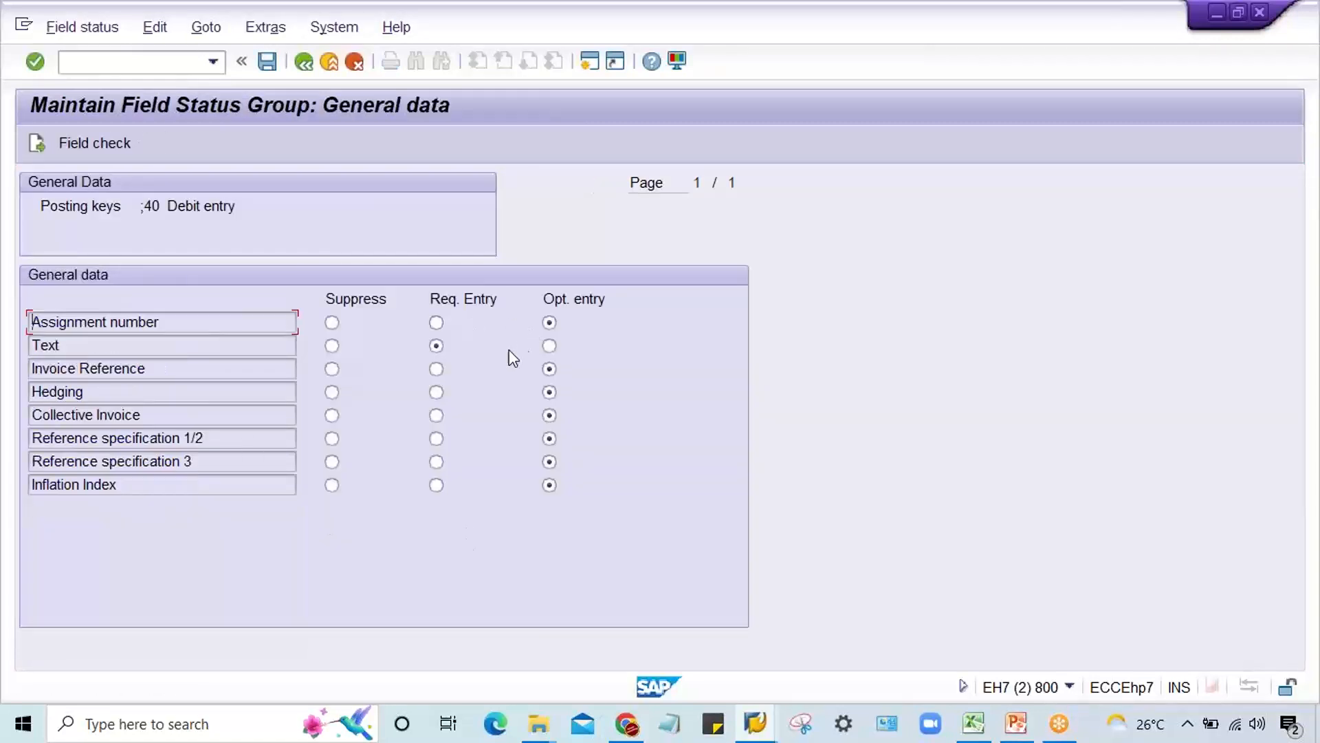
click(549, 345)
key(ctrl+s)
key(Return)
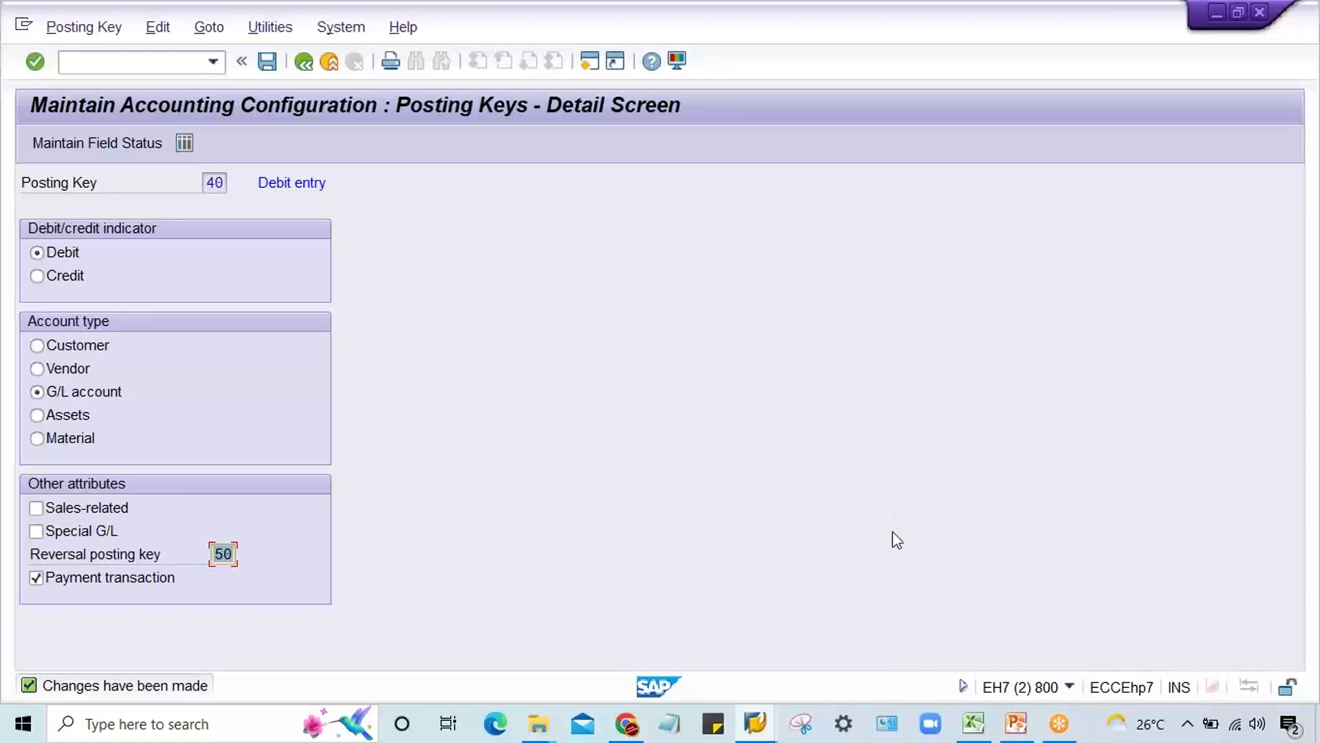
Step: Switch to the G/L document entry session and check the account, Assignment and Text fields of the line item for account 4000
click(753, 729)
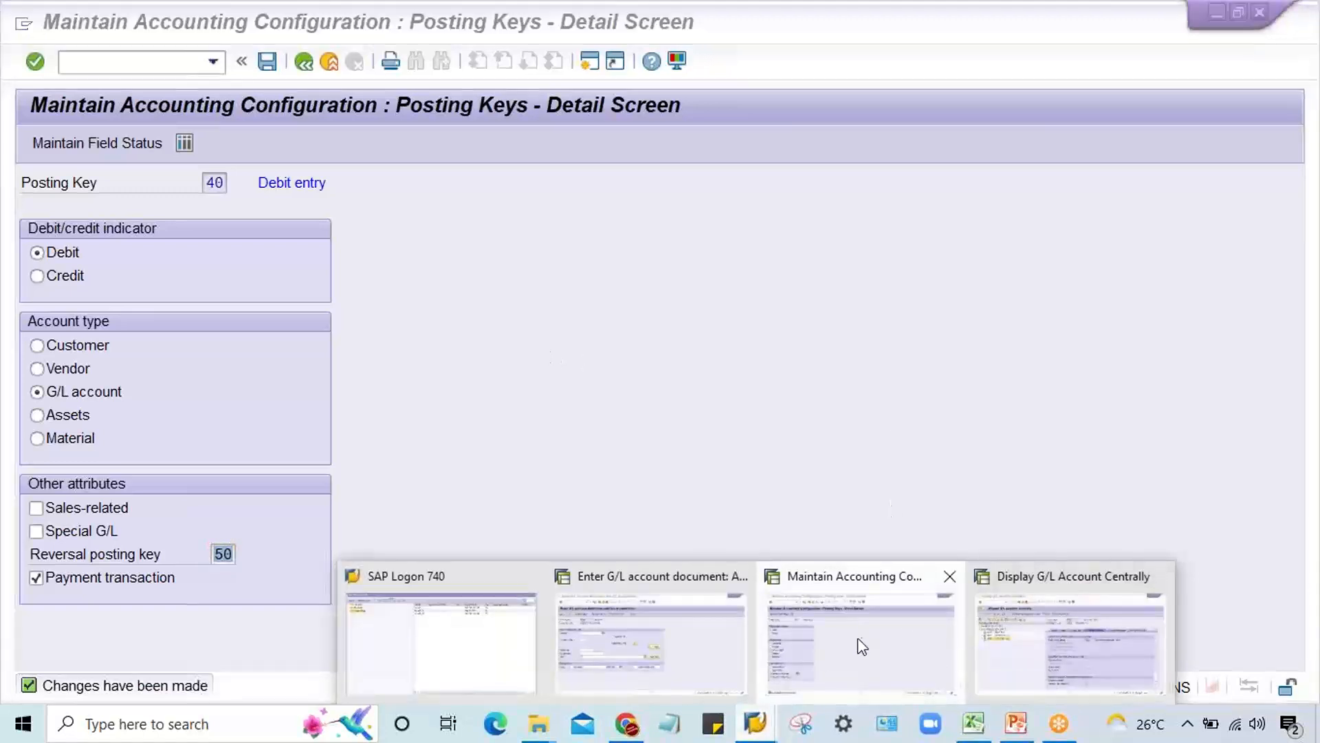
click(643, 676)
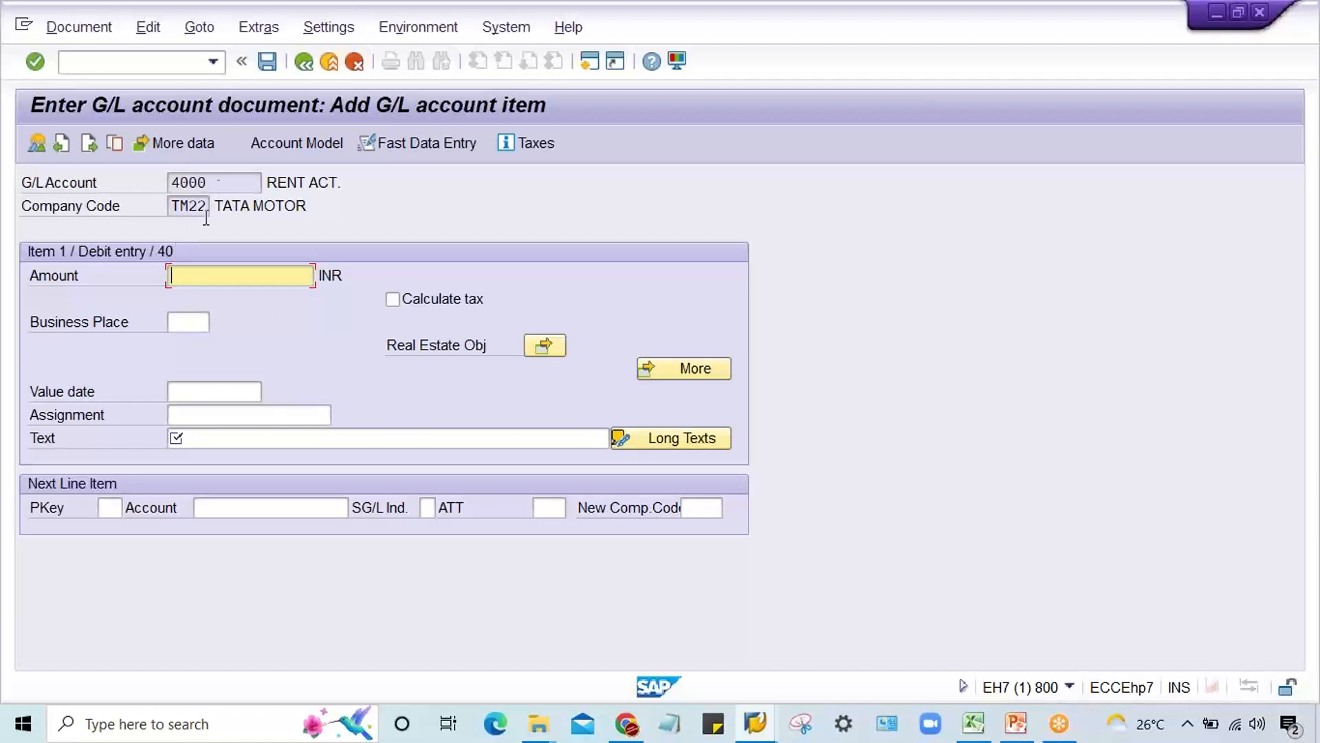
drag(207, 182, 132, 198)
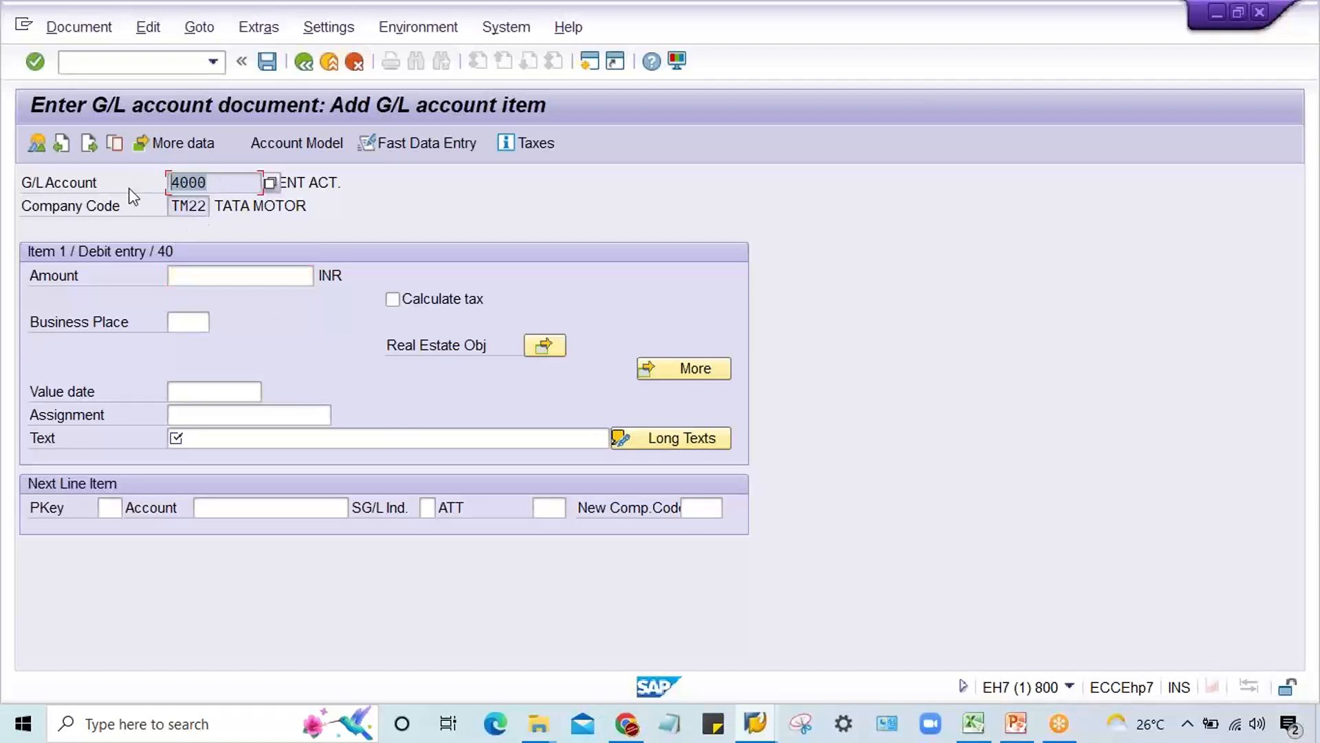
click(195, 417)
click(195, 444)
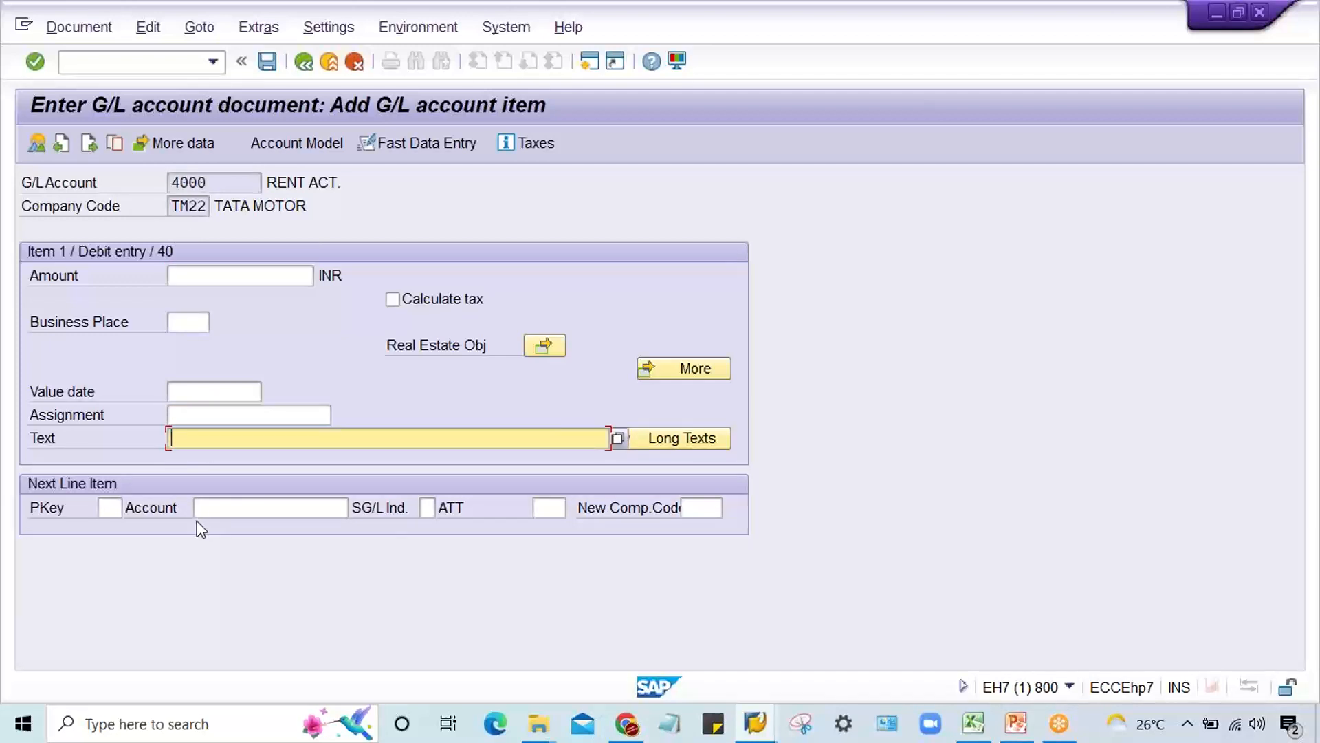
click(215, 417)
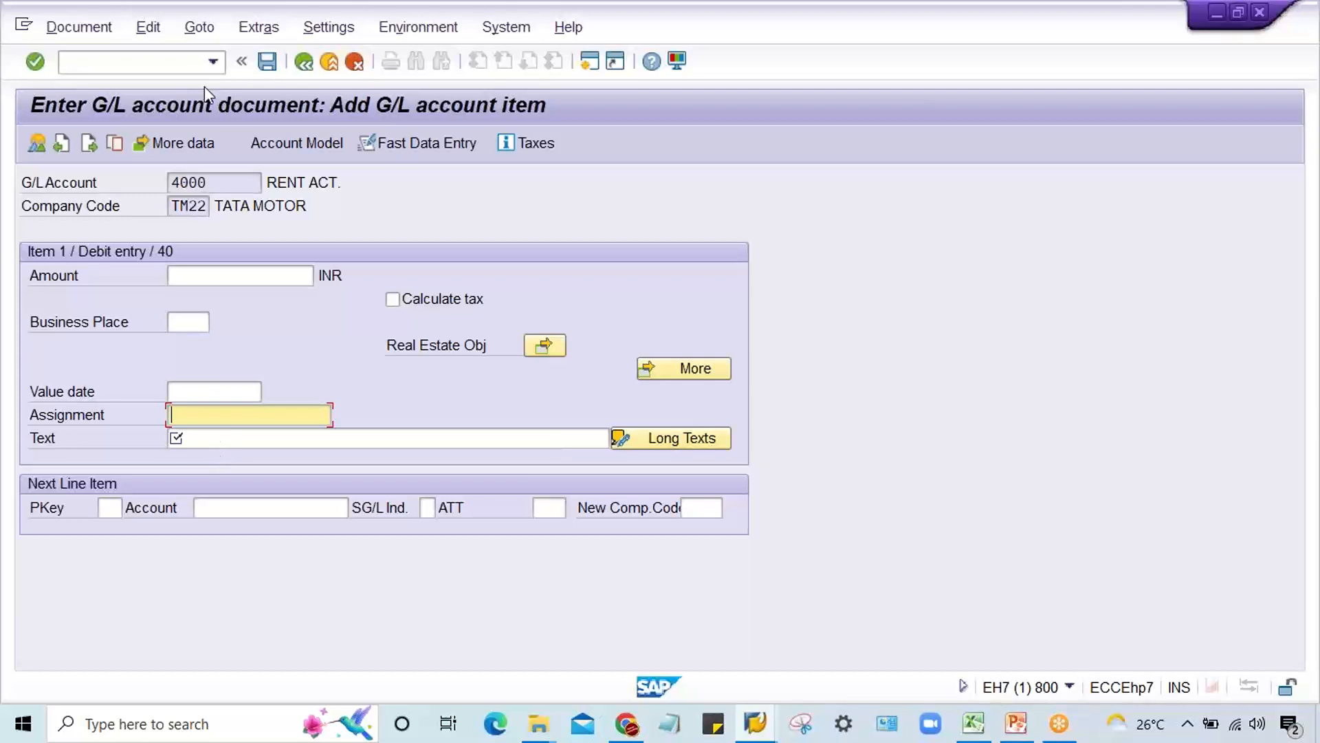
drag(231, 185, 98, 199)
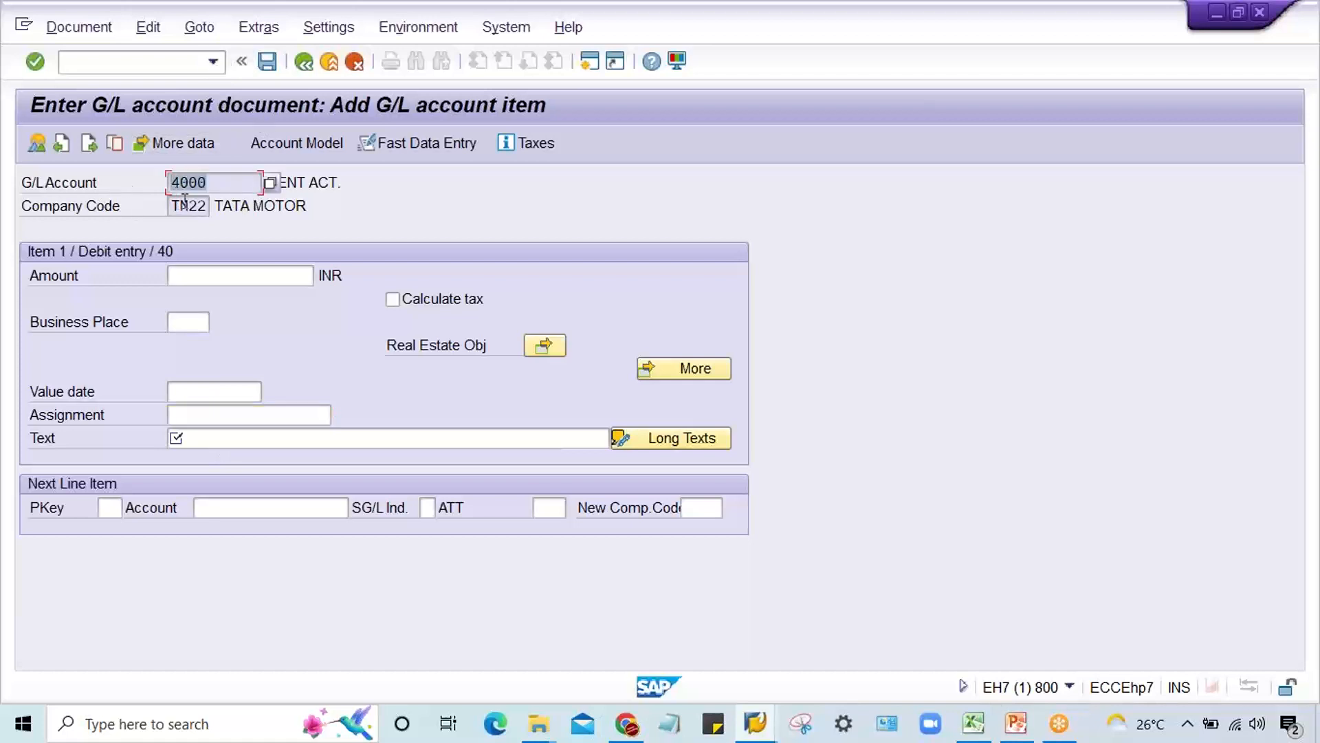
drag(227, 188, 115, 194)
Step: Switch to the G/L account display session and check the field status group of account 4000, RENT ACT
click(756, 722)
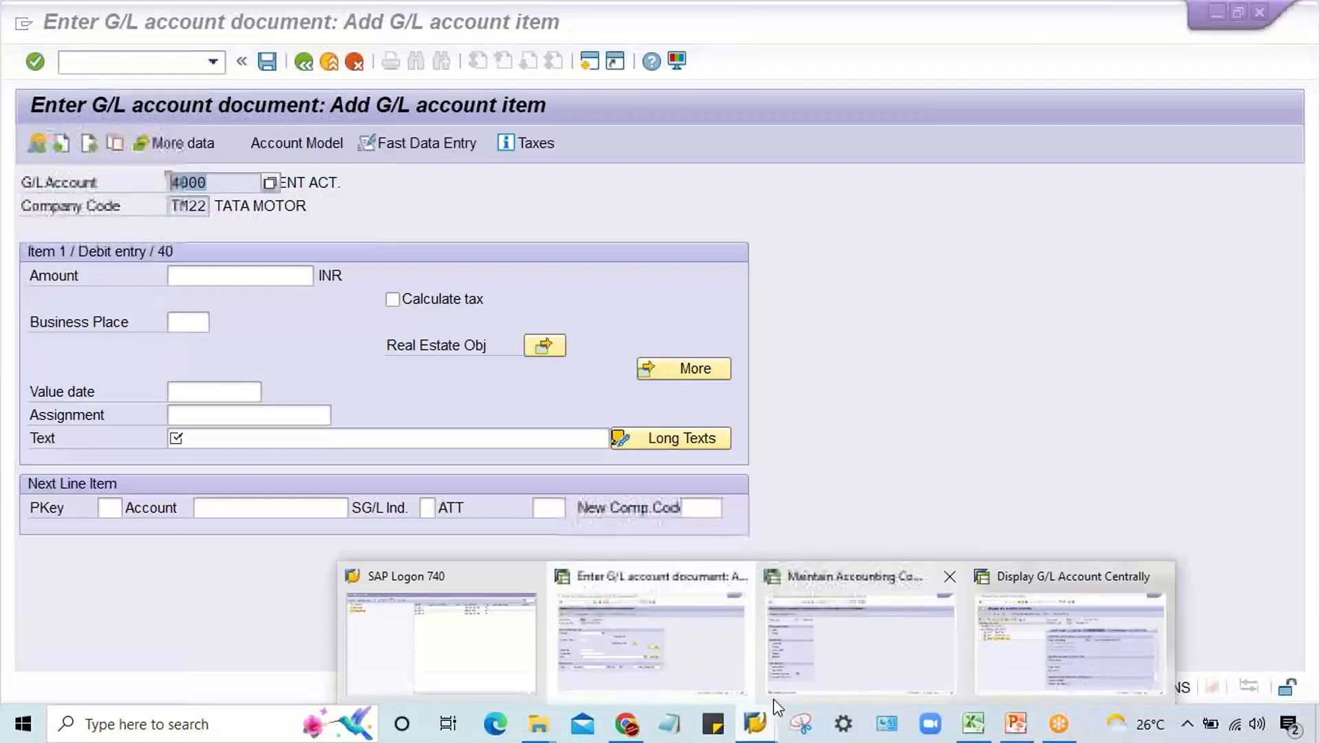
click(1051, 678)
double_click(144, 269)
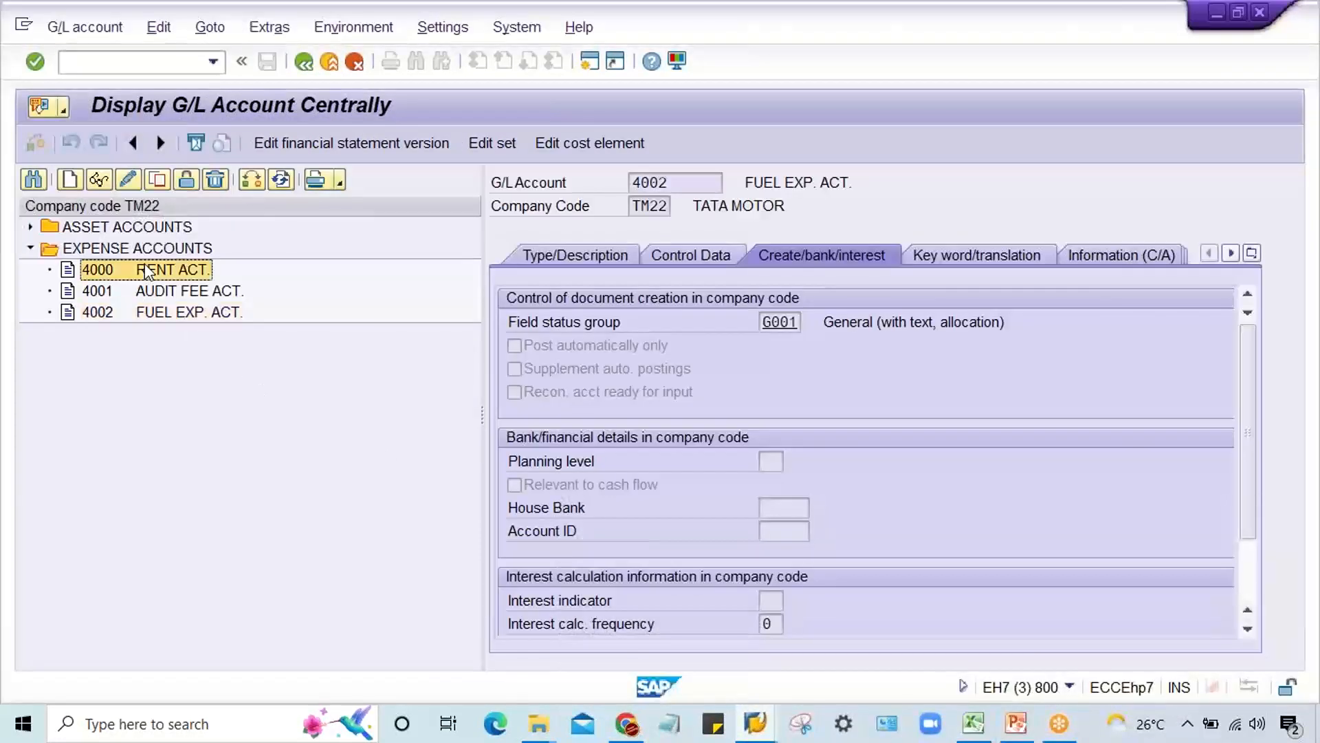
click(766, 323)
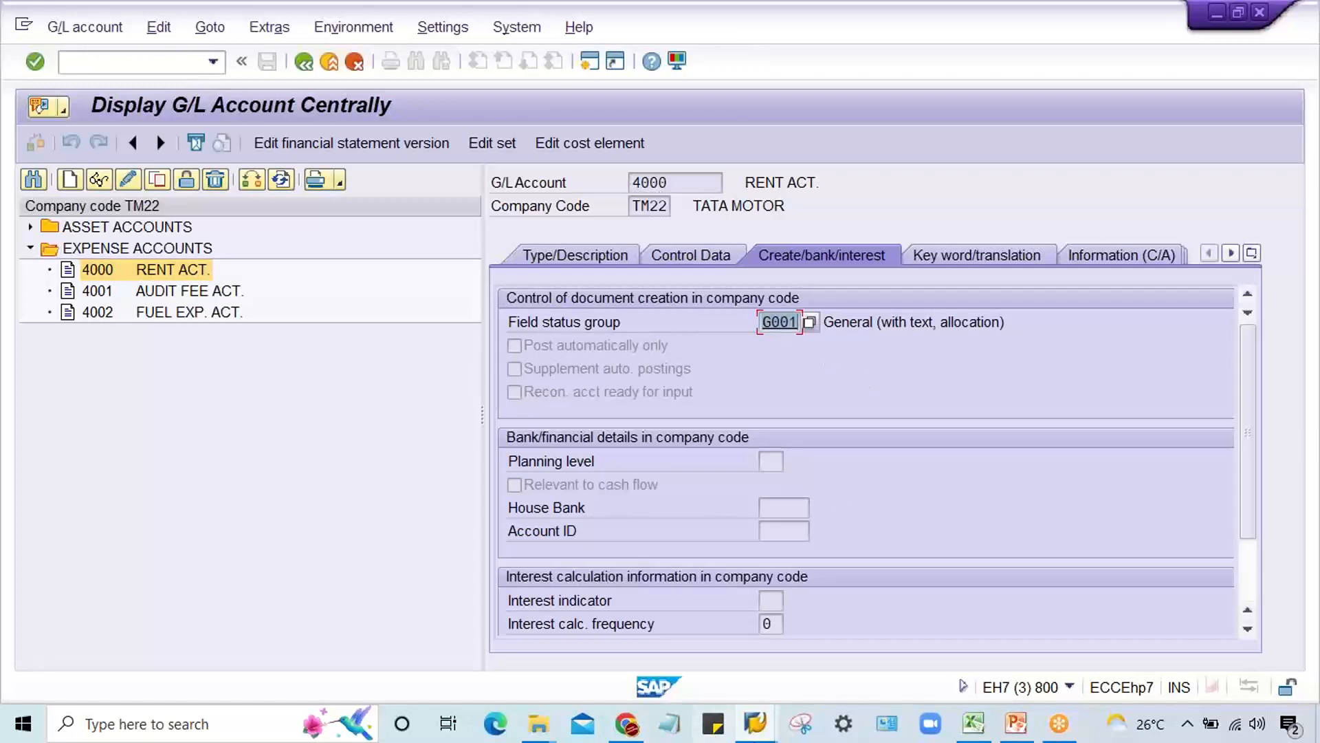
Step: Switch to the posting keys session and start transaction OBC4 for the field status variants
mouse_move(765, 734)
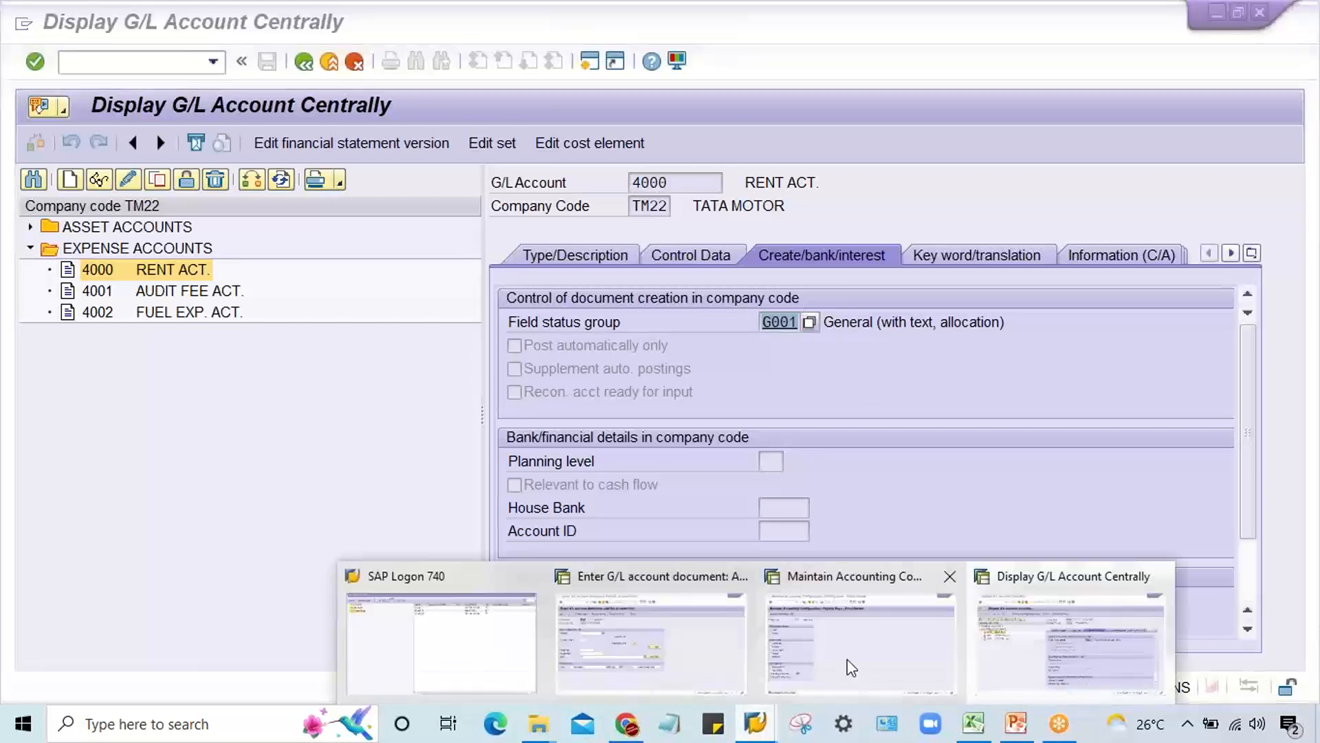
click(671, 663)
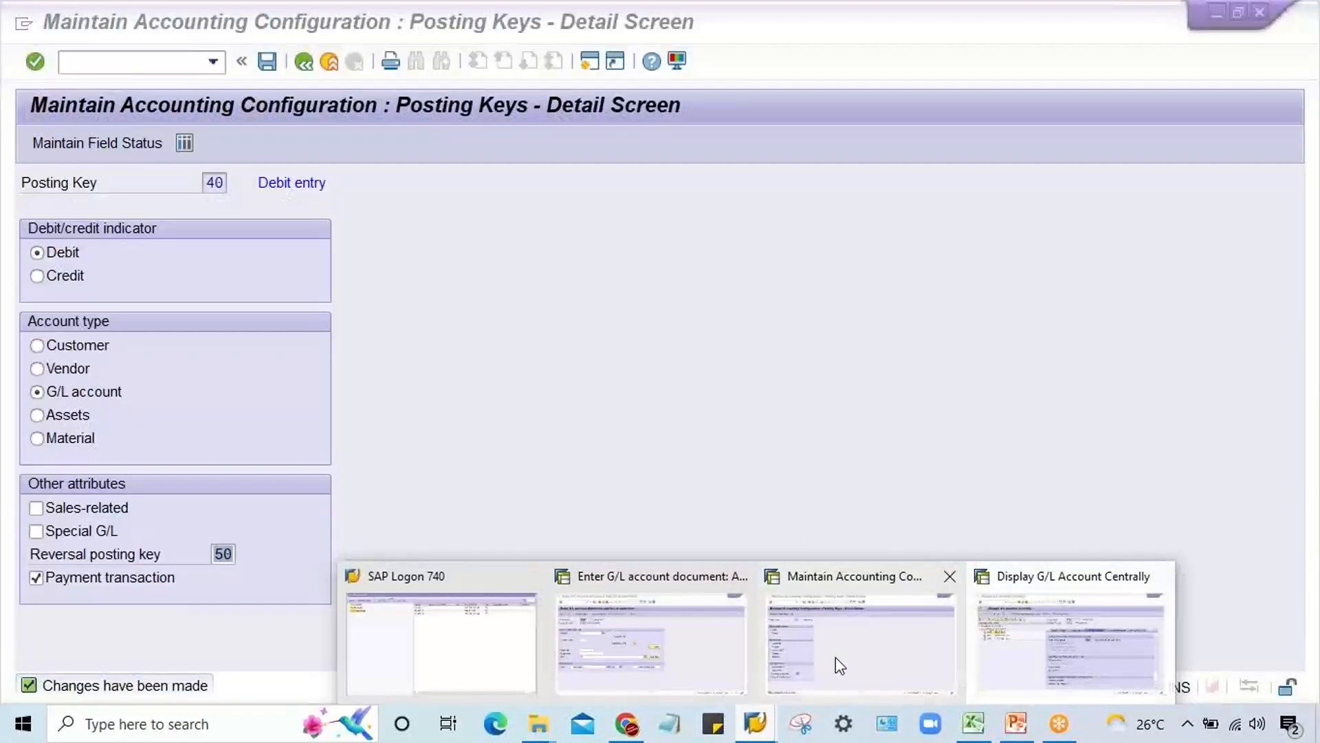
click(835, 658)
click(130, 61)
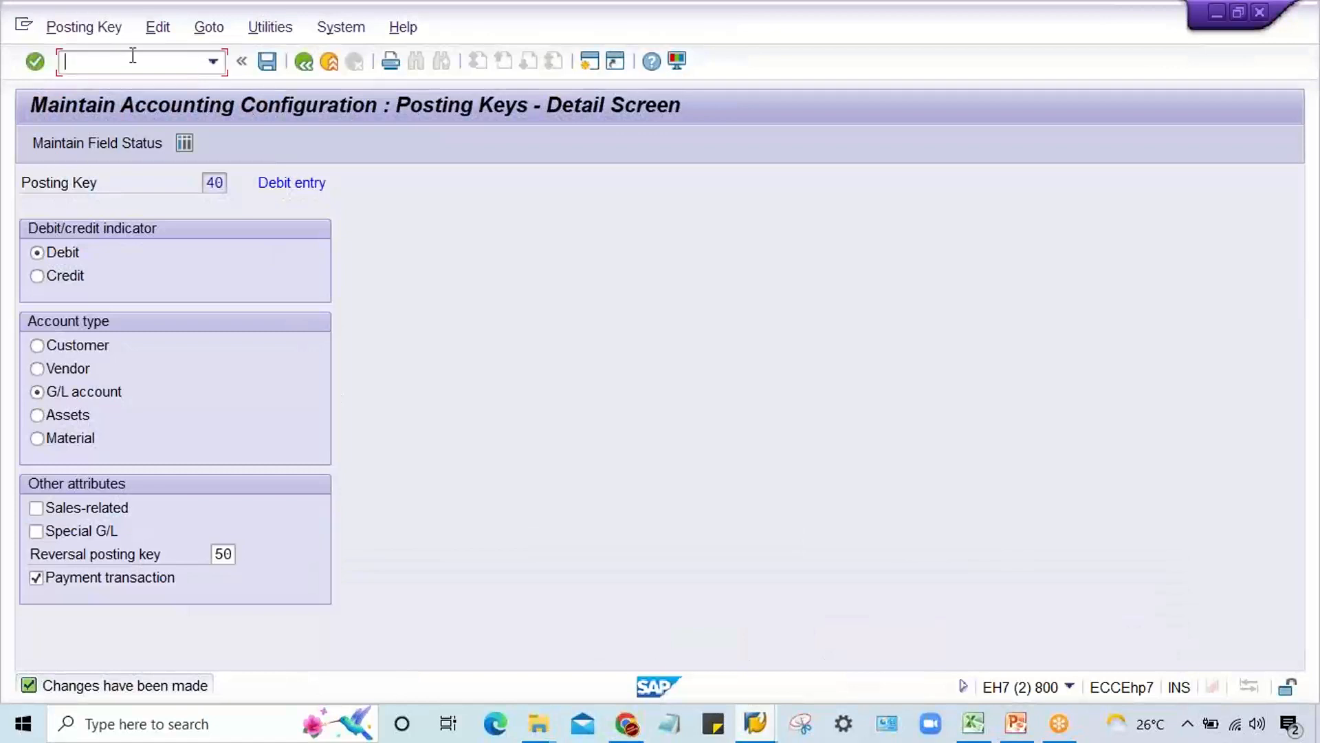
text(/n)
key(Down)
key(Down)
key(Down)
key(Left)
text(/n)
key(Return)
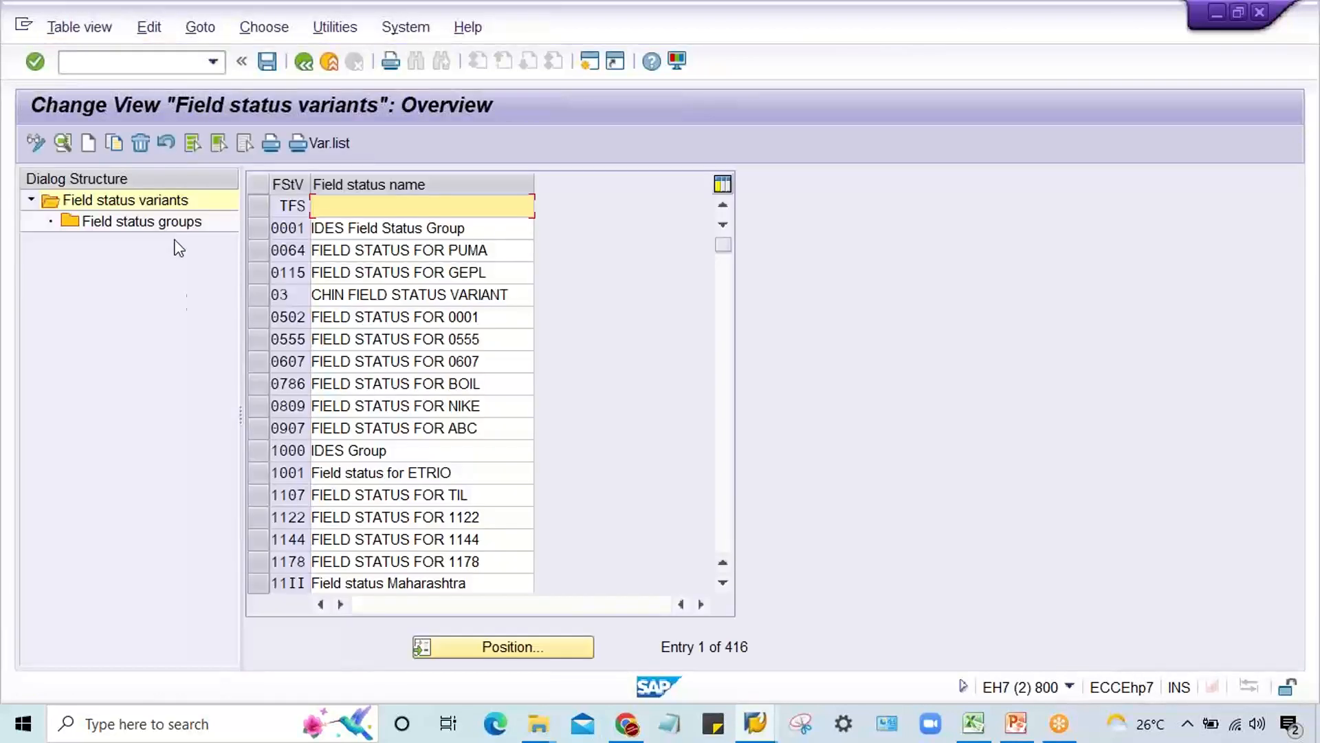
Step: Locate field status variant TM22 and open its field status group G001, General (with text, allocation)
click(539, 646)
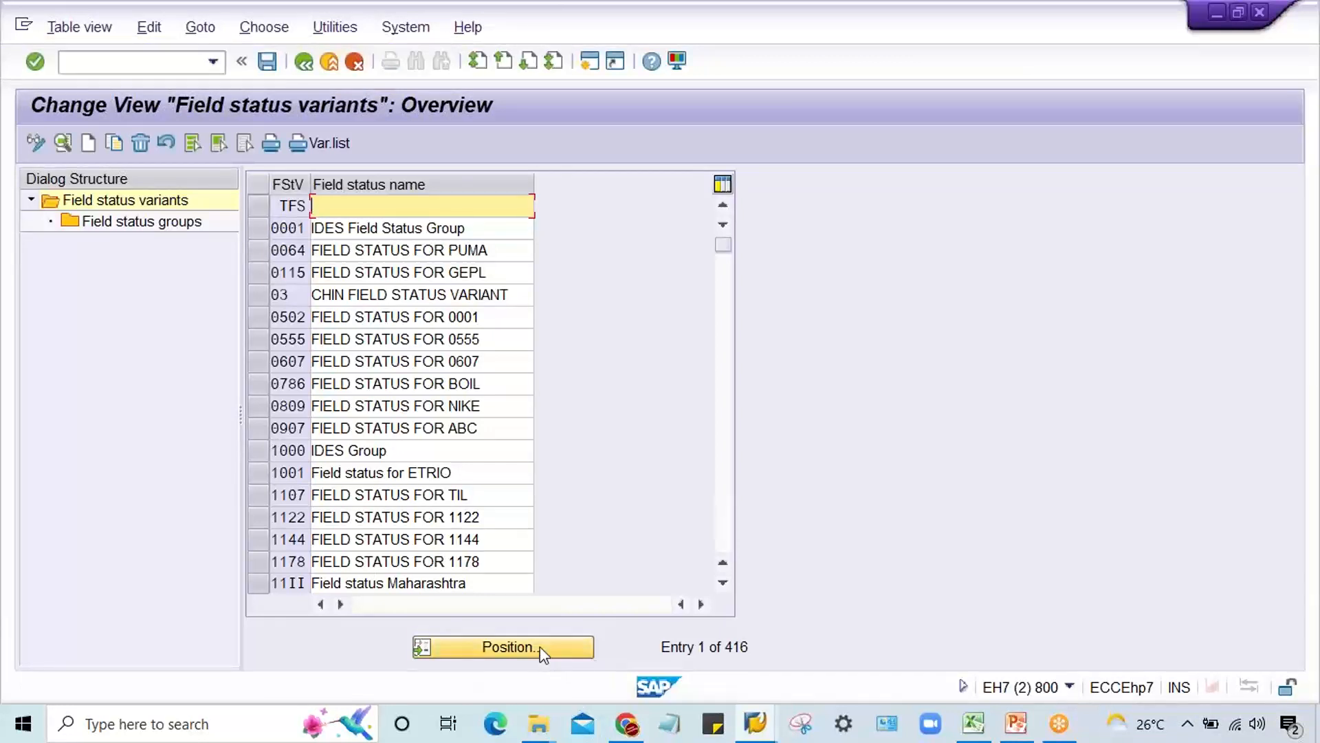
text(TR22)
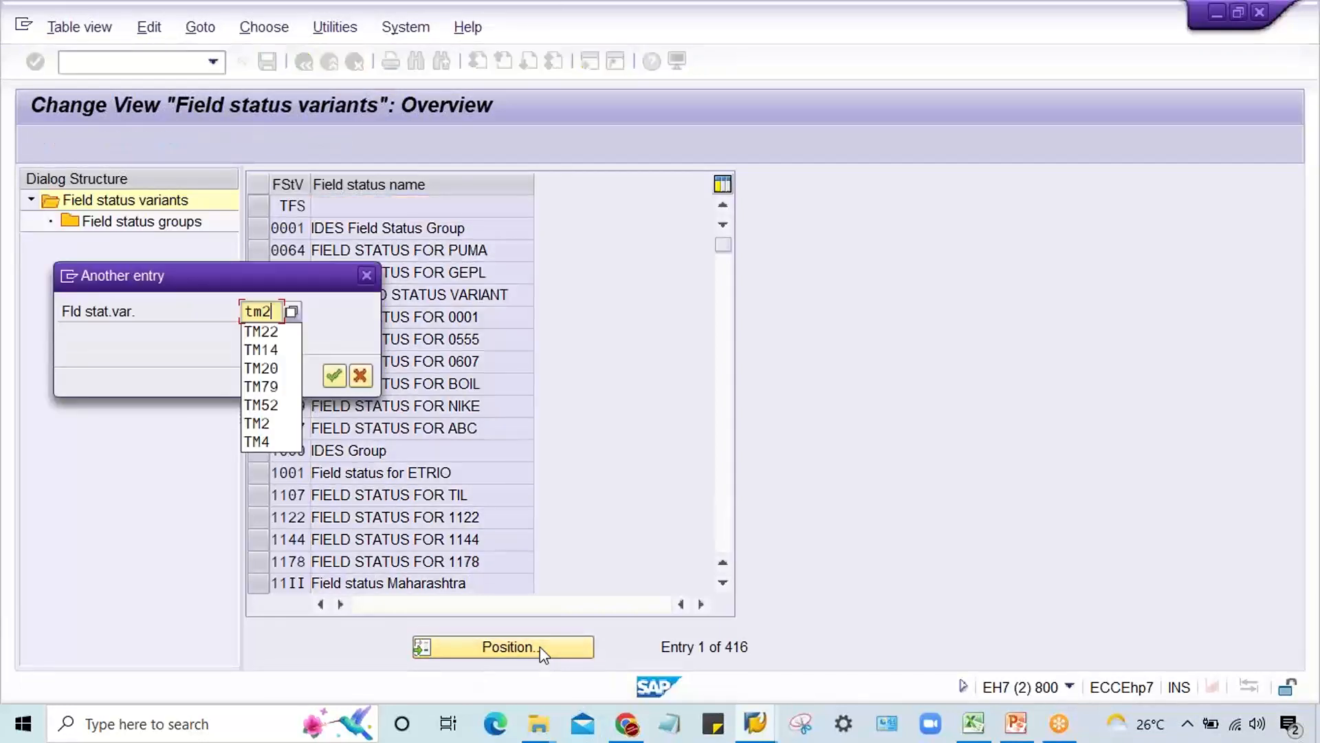
key(Return)
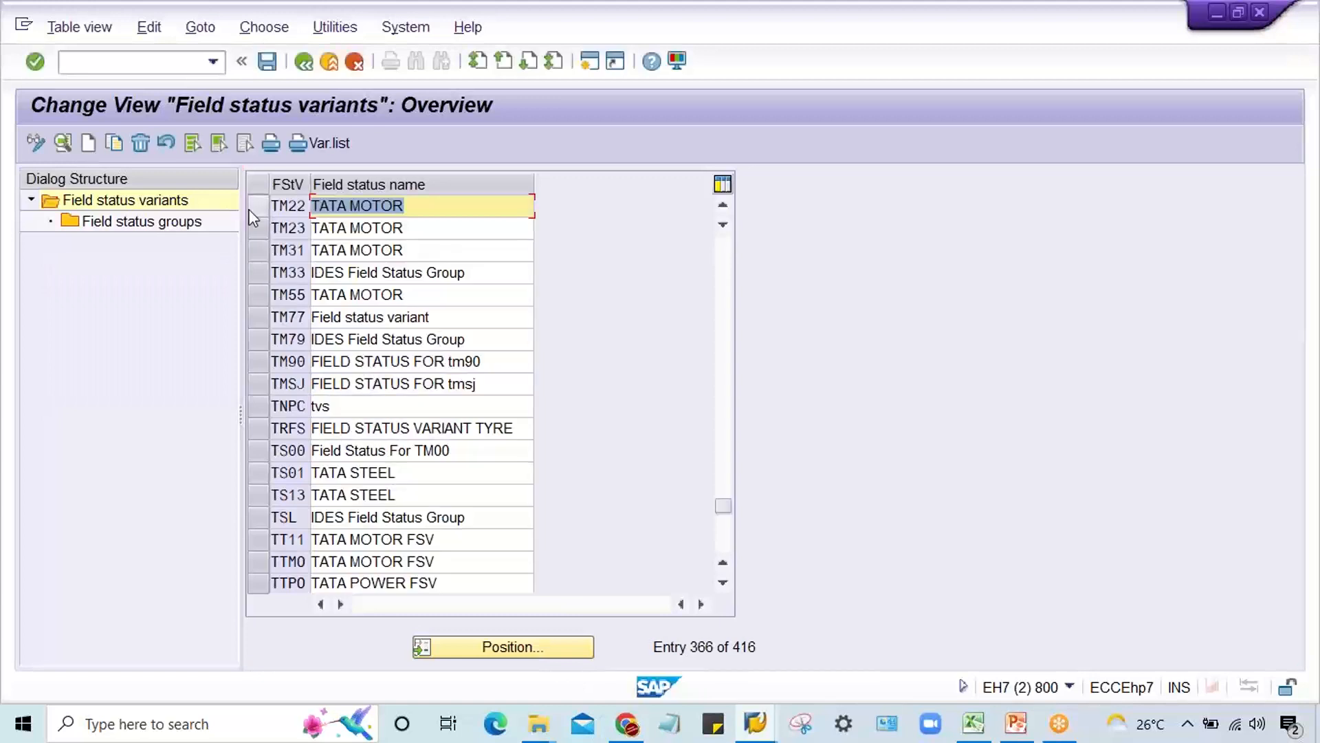
double_click(182, 221)
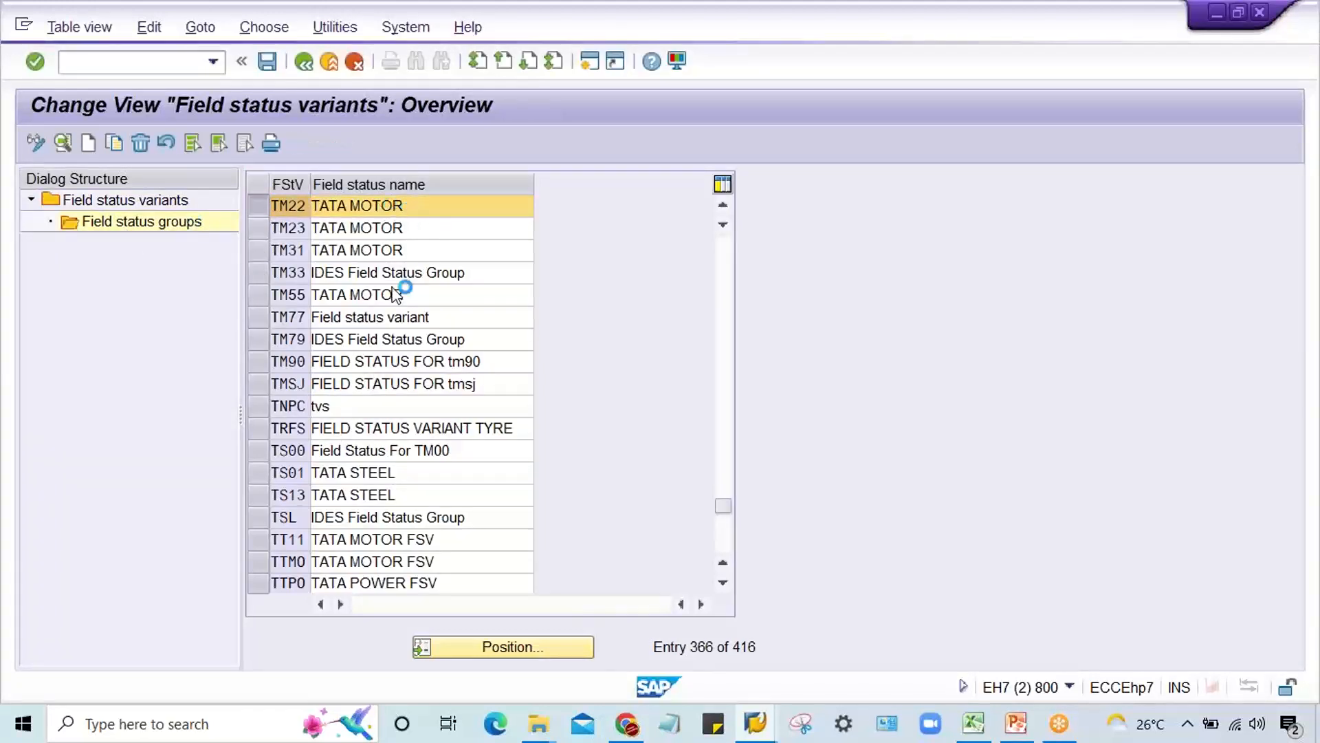
double_click(338, 253)
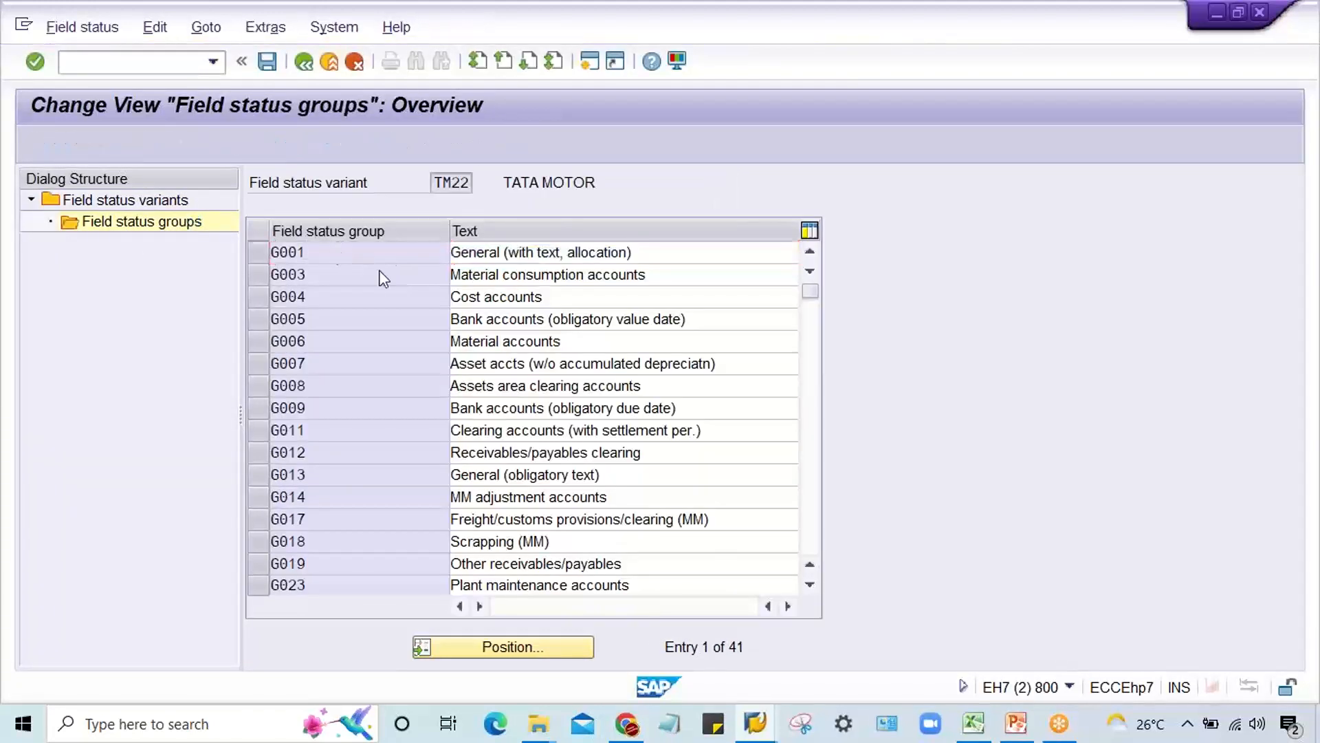
Step: Set Text to optional entry in the General data of field status group G001 and save
double_click(126, 300)
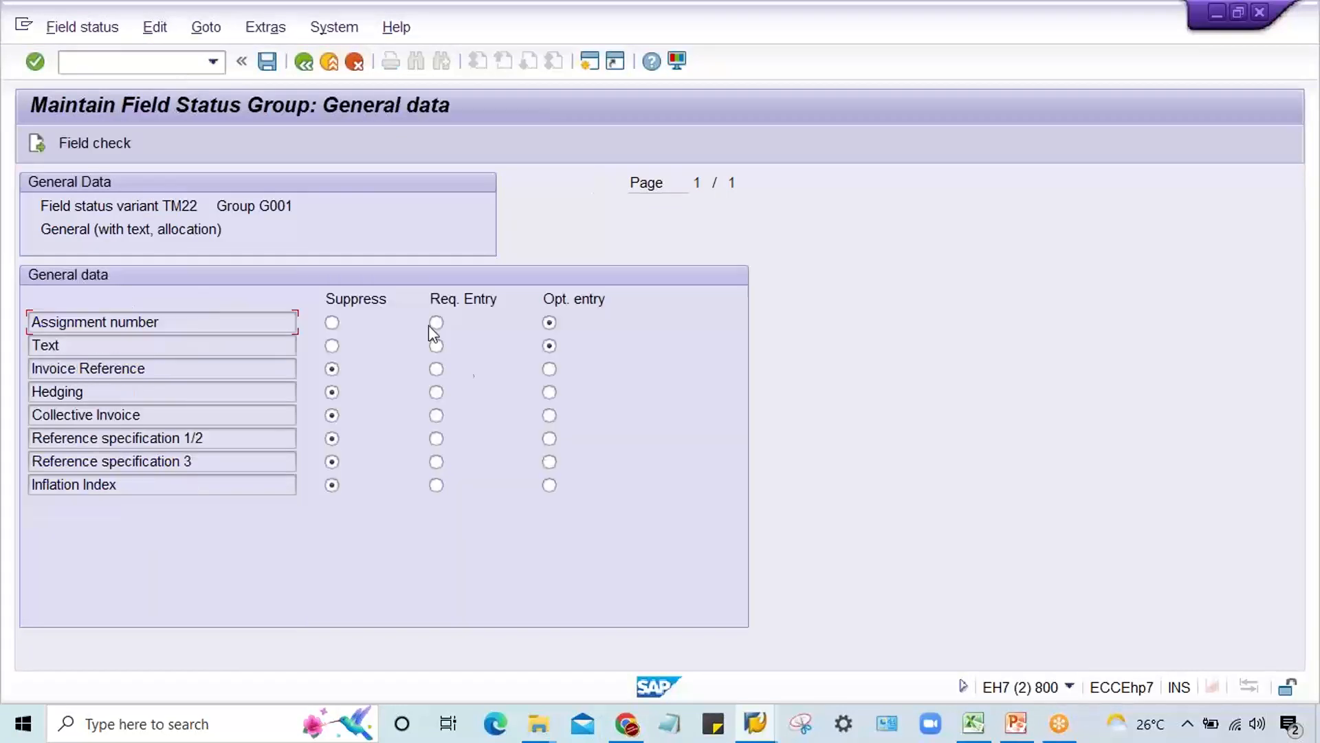
click(437, 347)
click(550, 346)
key(ctrl+s)
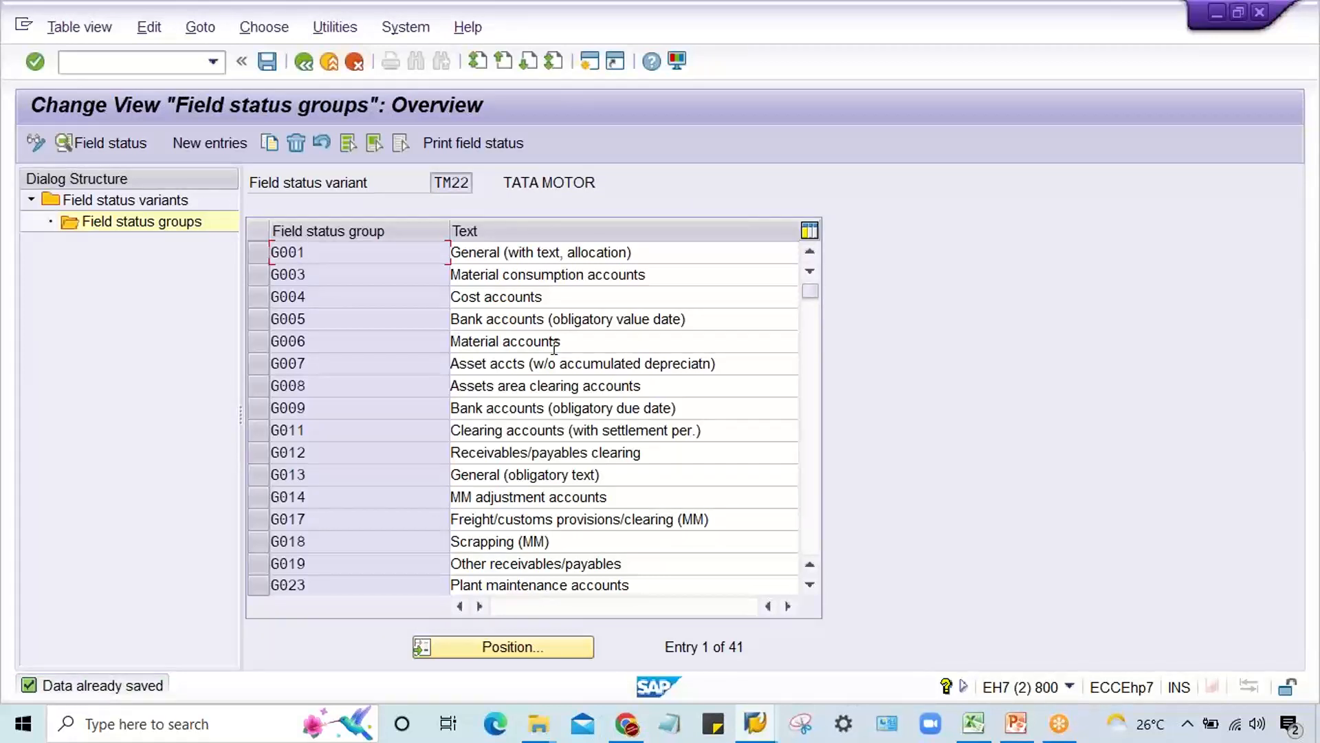
Step: Switch to the G/L document entry session, restart transaction F-02 and set the document date to 03.09.2022
click(755, 722)
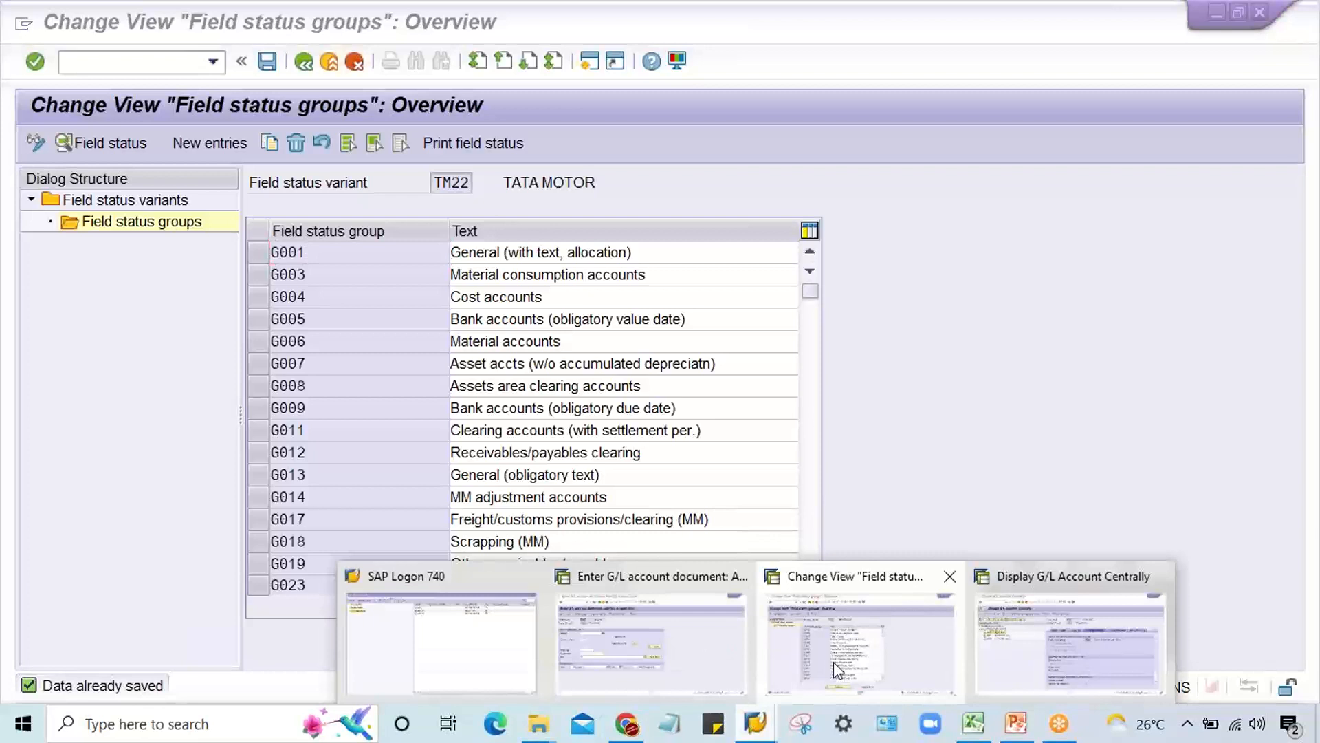
click(677, 680)
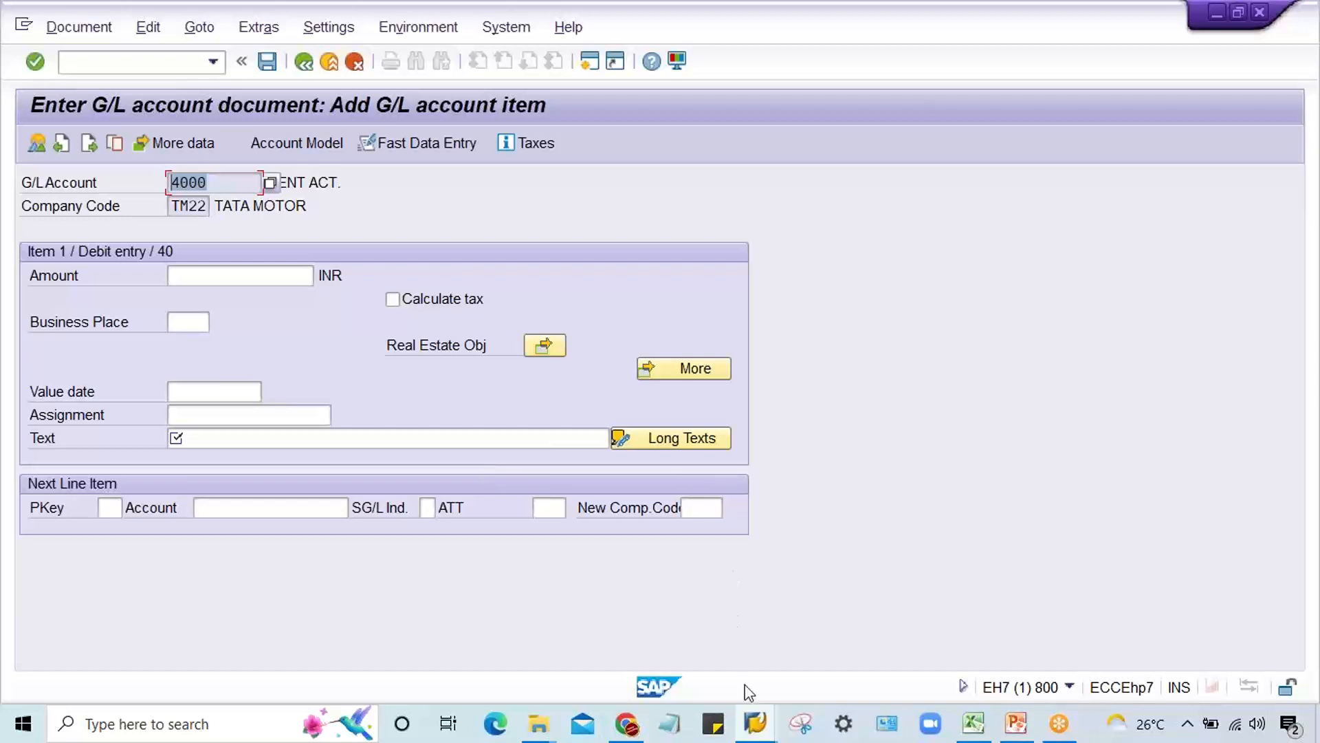
click(754, 726)
click(216, 69)
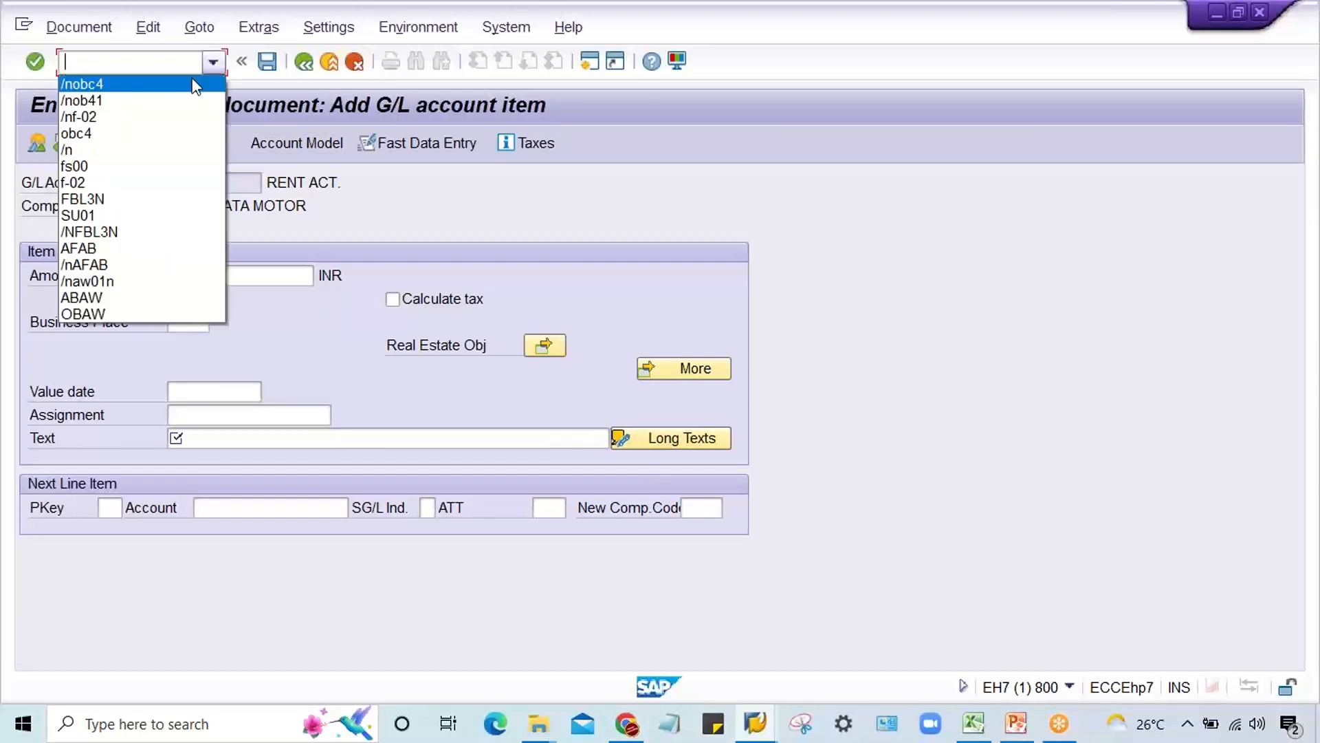
click(117, 117)
key(Return)
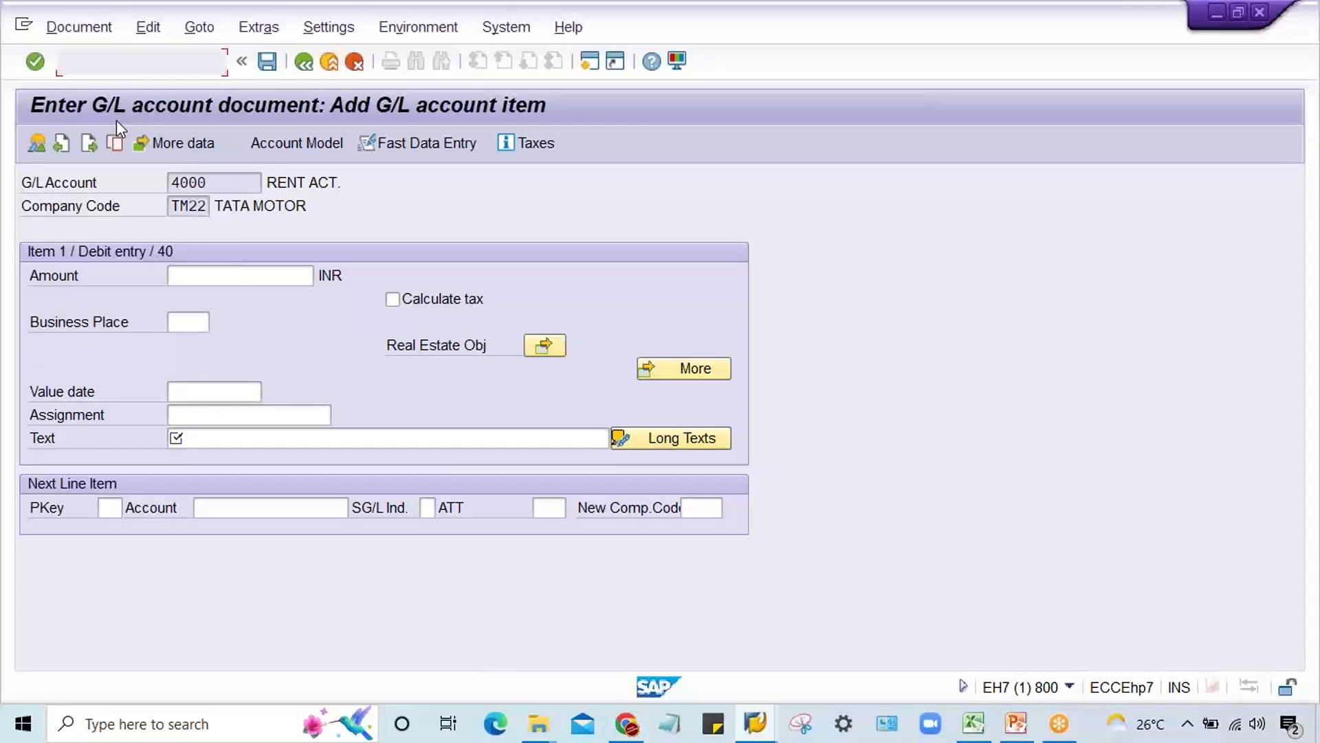
key(space)
key(Down)
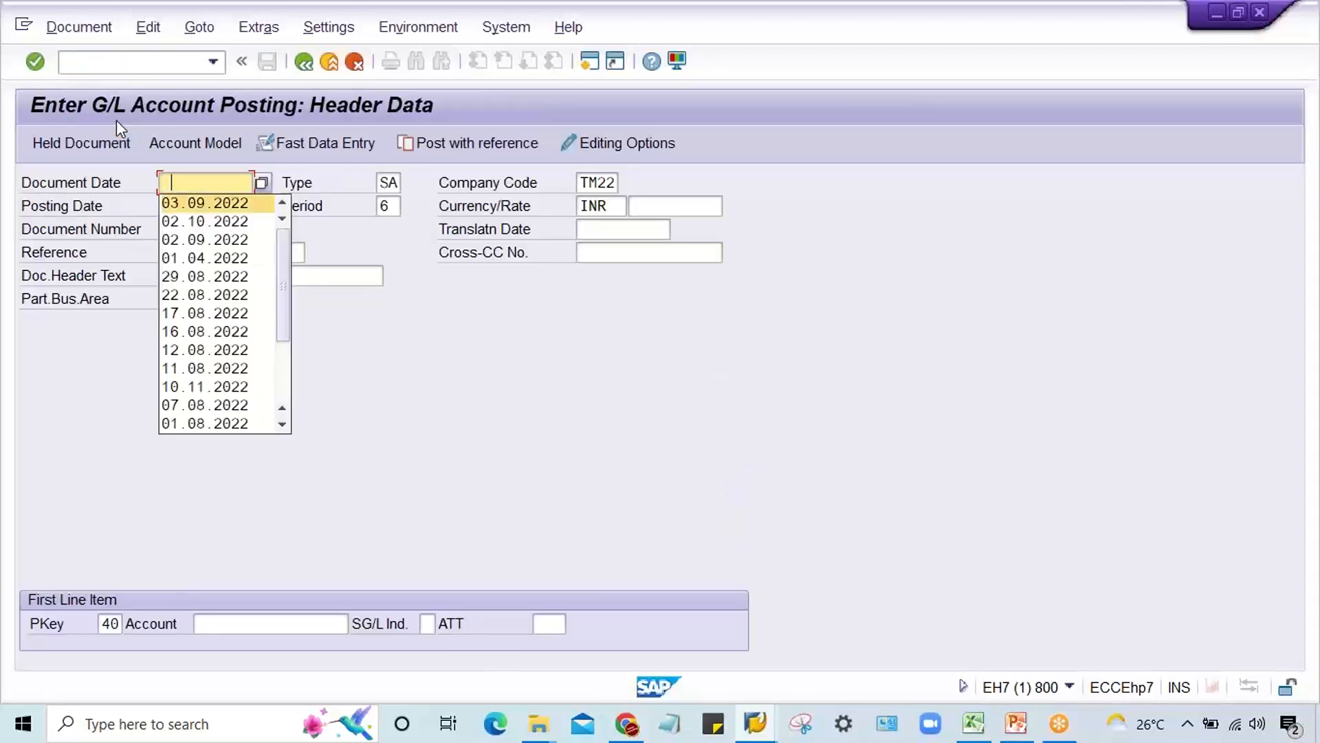
key(Return)
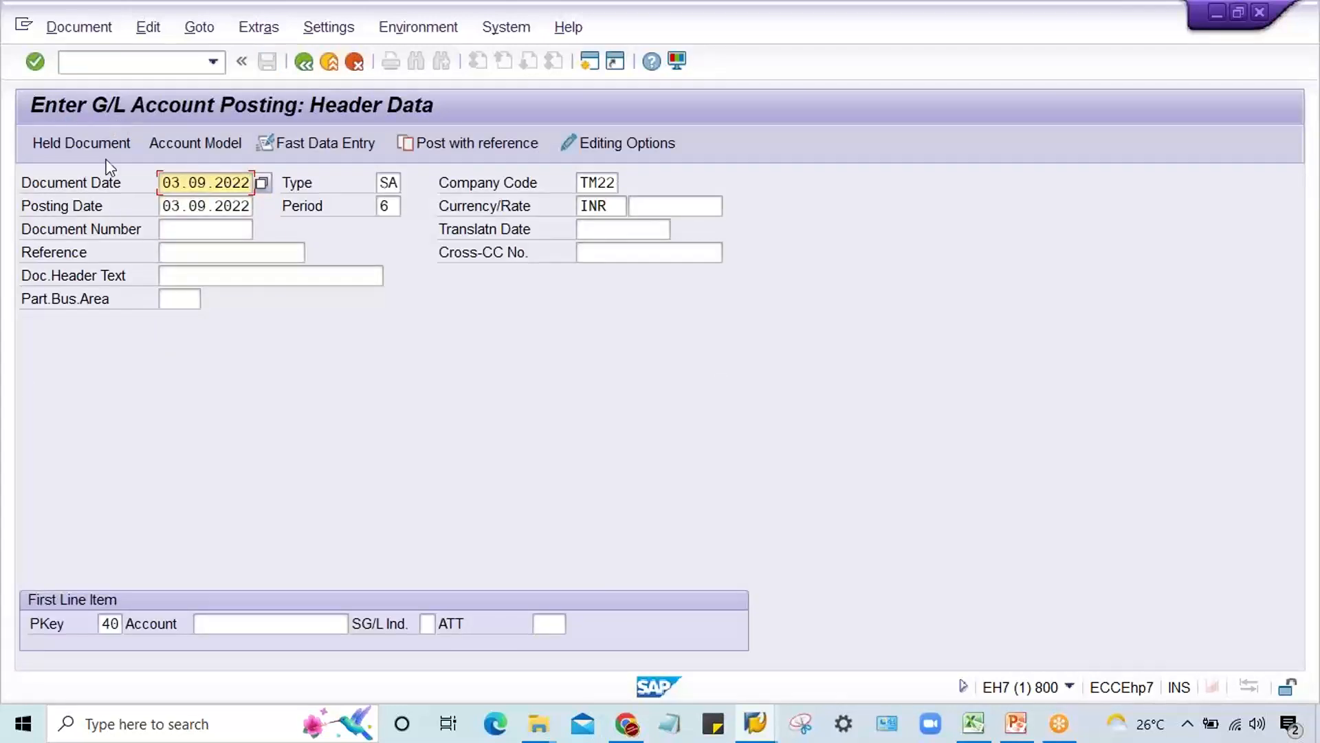
Step: Enter account 4000 for the first line item with posting key 40 and open its item data
click(255, 625)
text(4000)
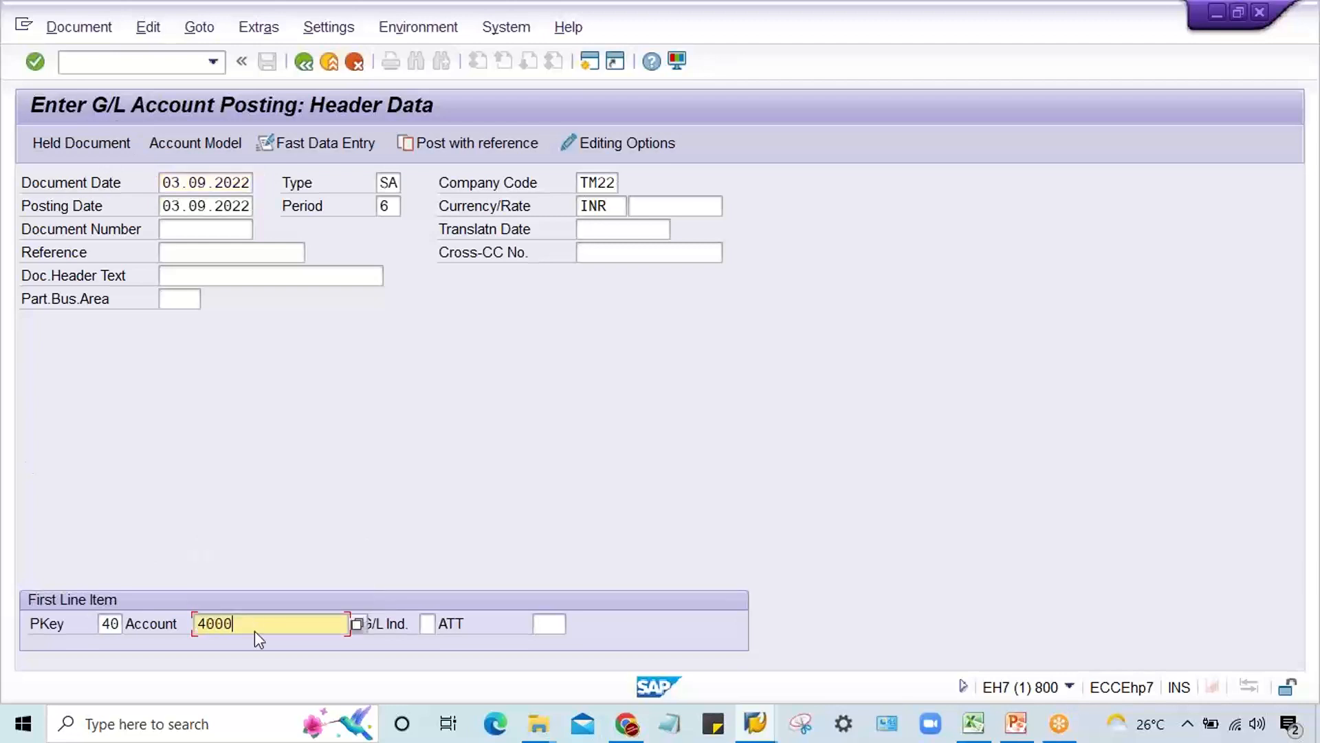
key(Return)
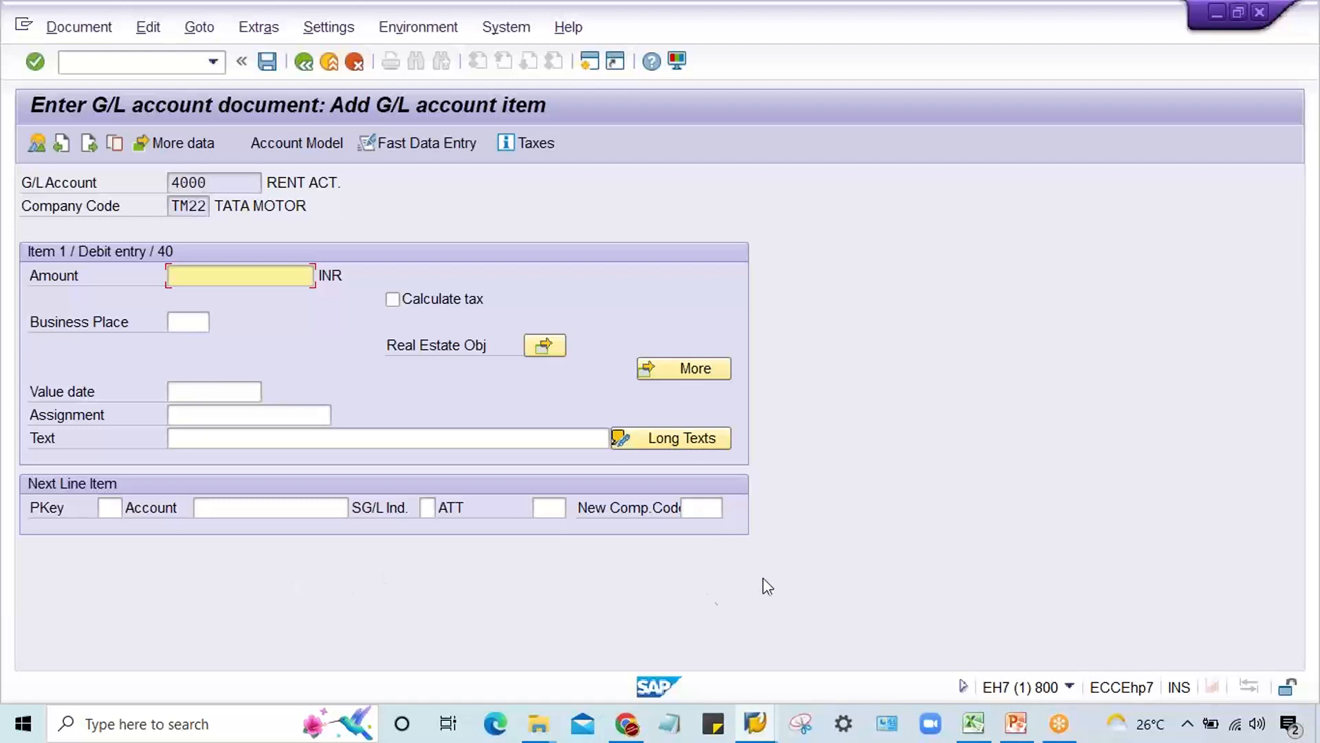
click(1308, 420)
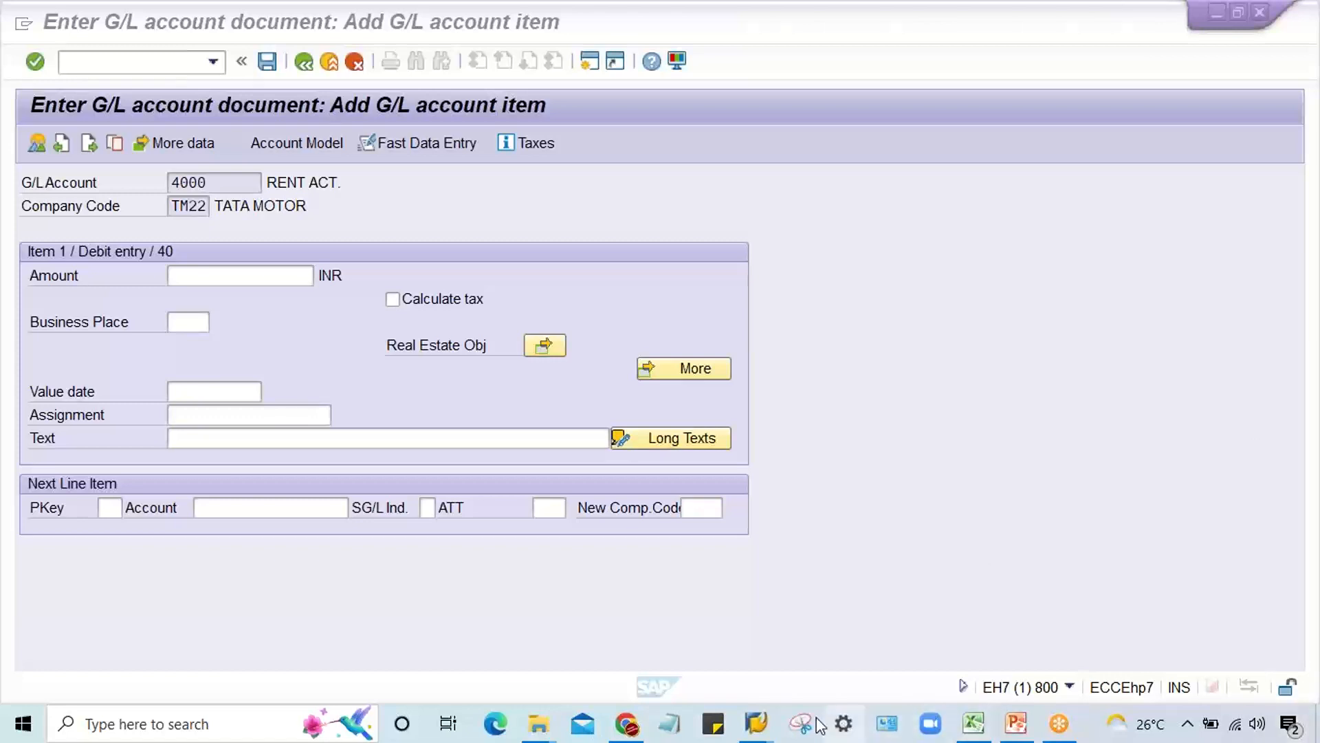
Step: Switch to the field status groups session and start transaction OB41 to list the posting keys
mouse_move(756, 723)
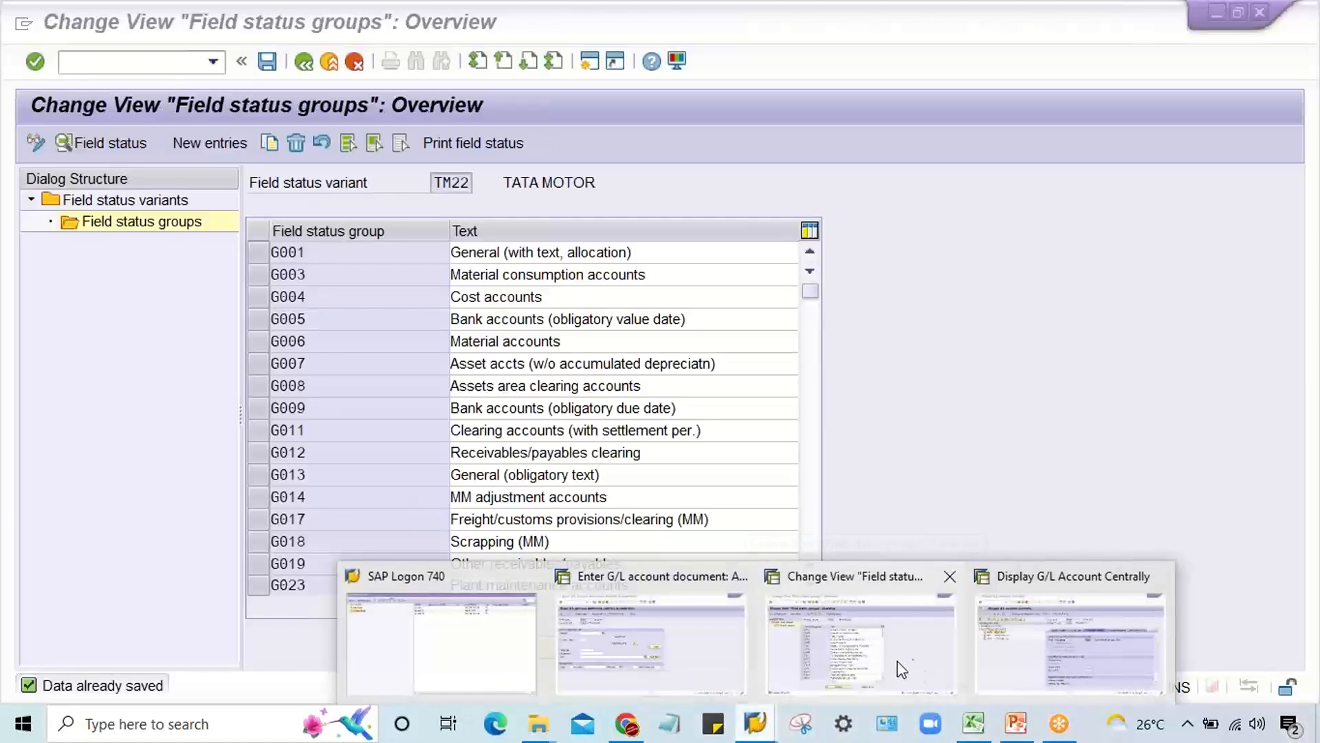
click(902, 668)
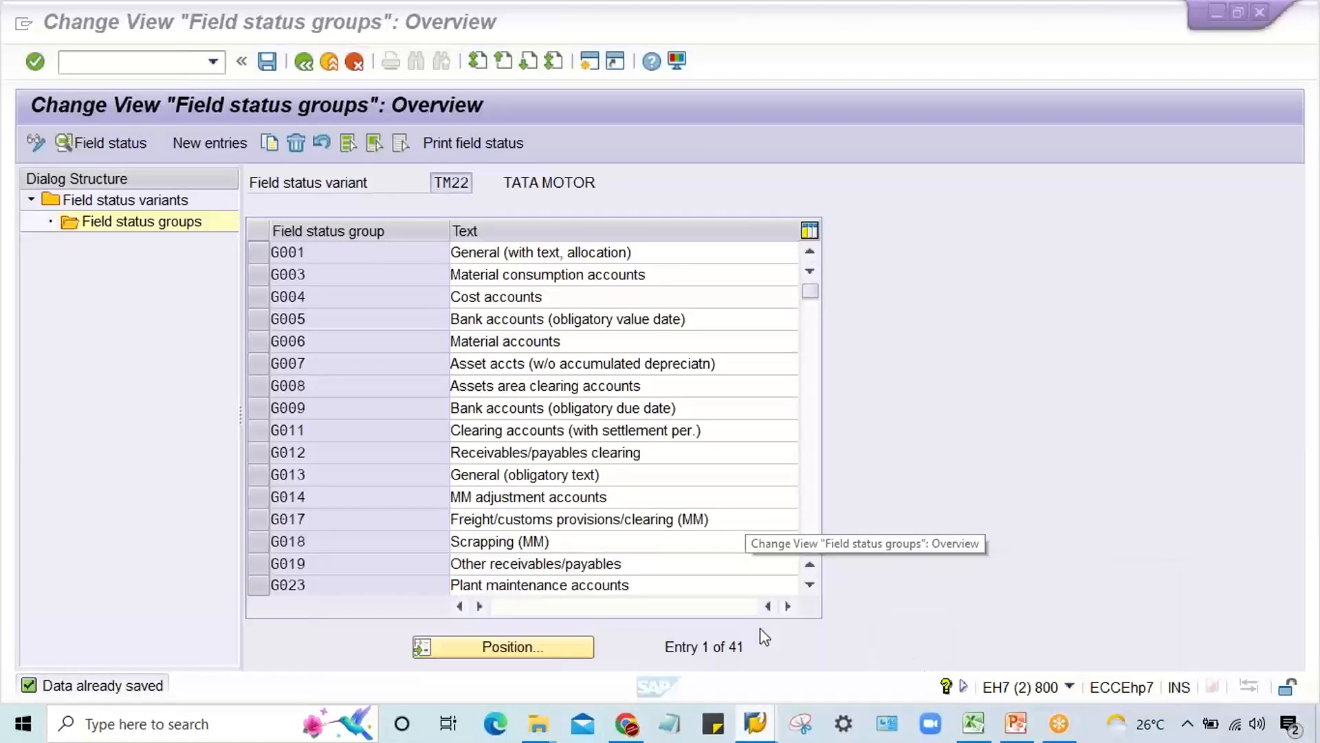
click(168, 59)
text(/nob41)
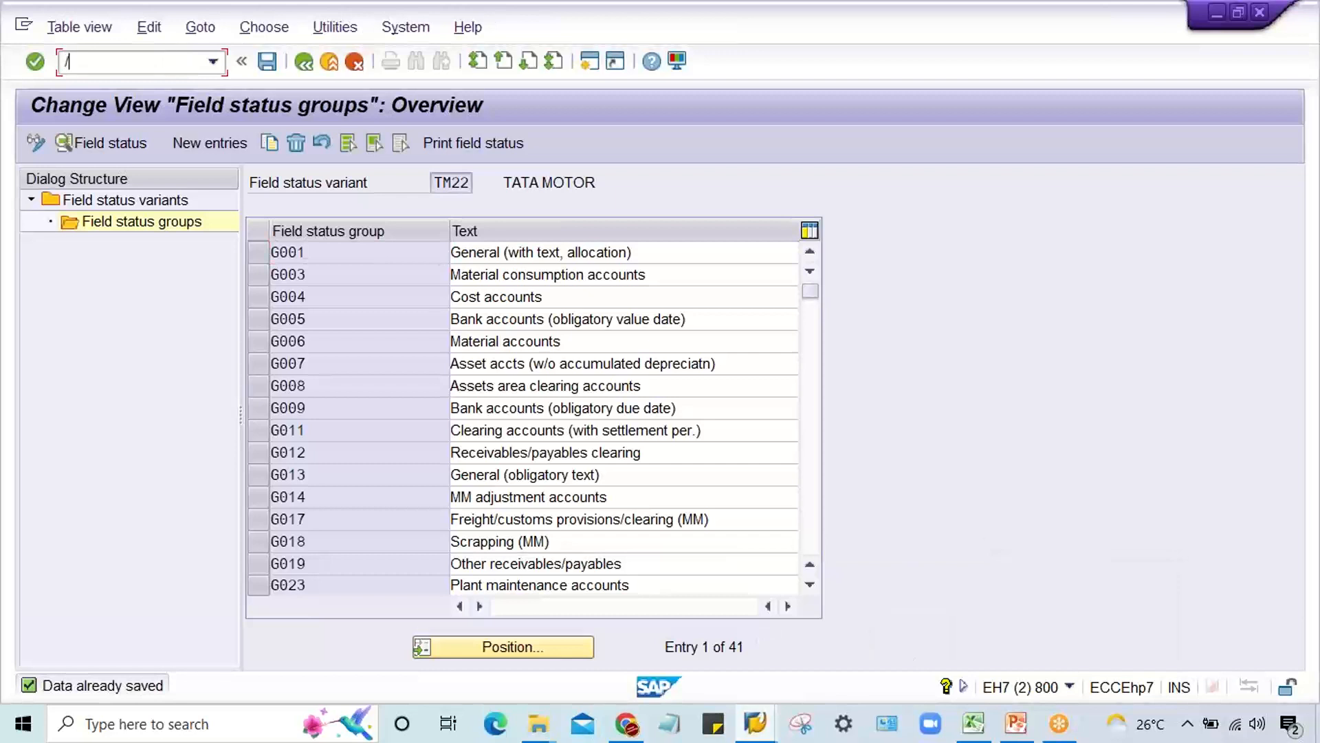
key(Return)
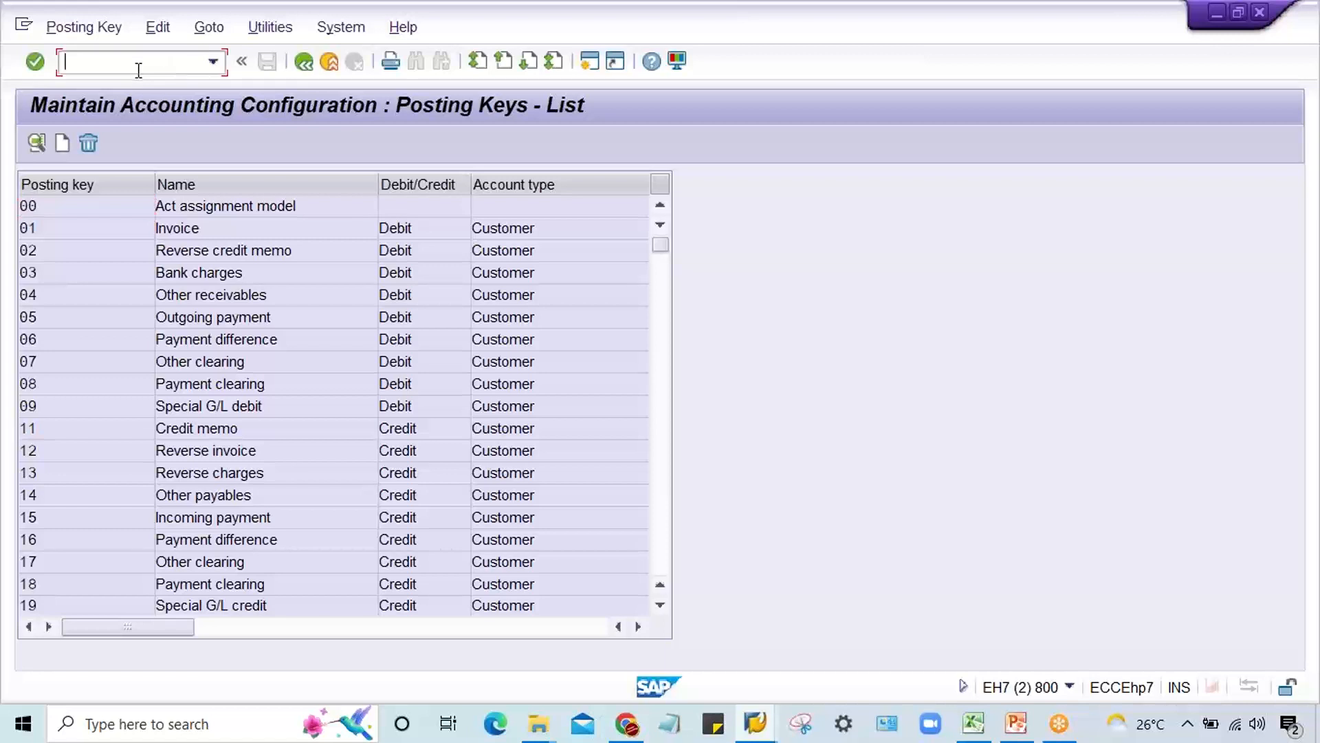
Step: Open the details of posting key 40 and switch back to the G/L document entry session
click(662, 521)
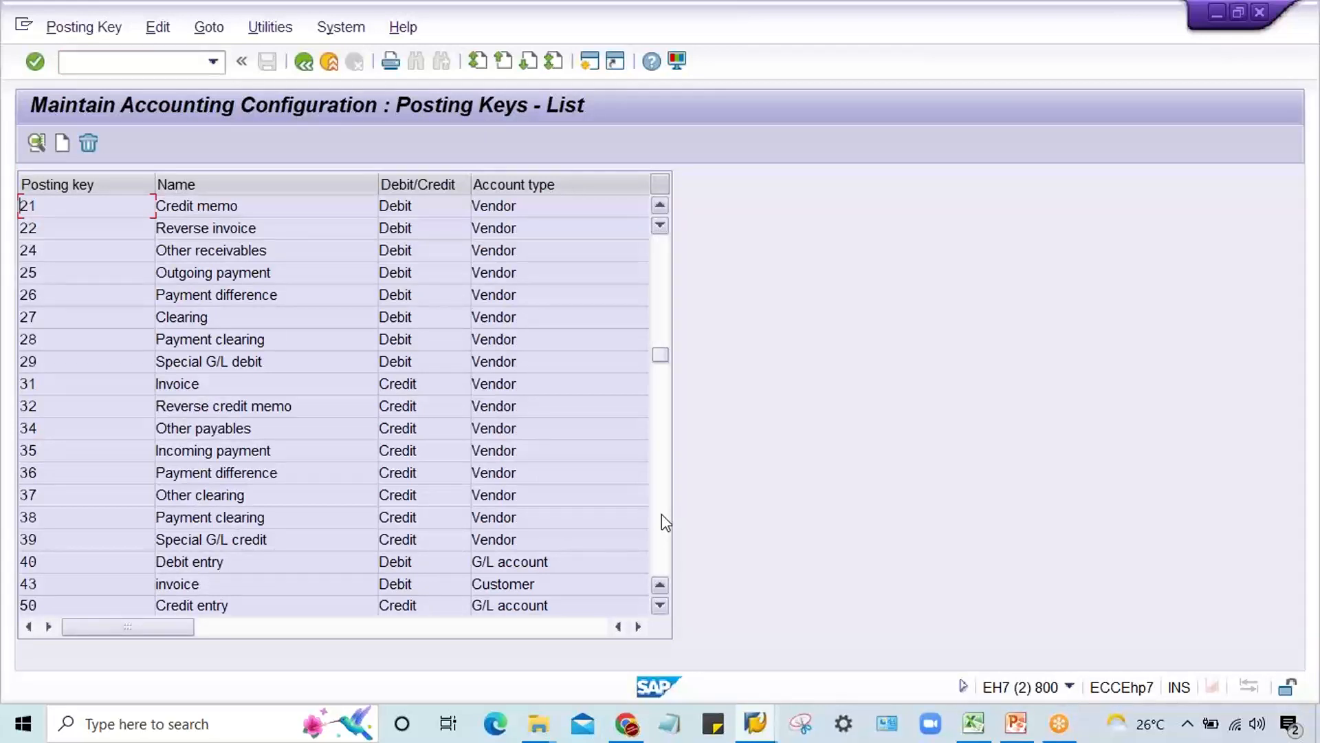
double_click(74, 561)
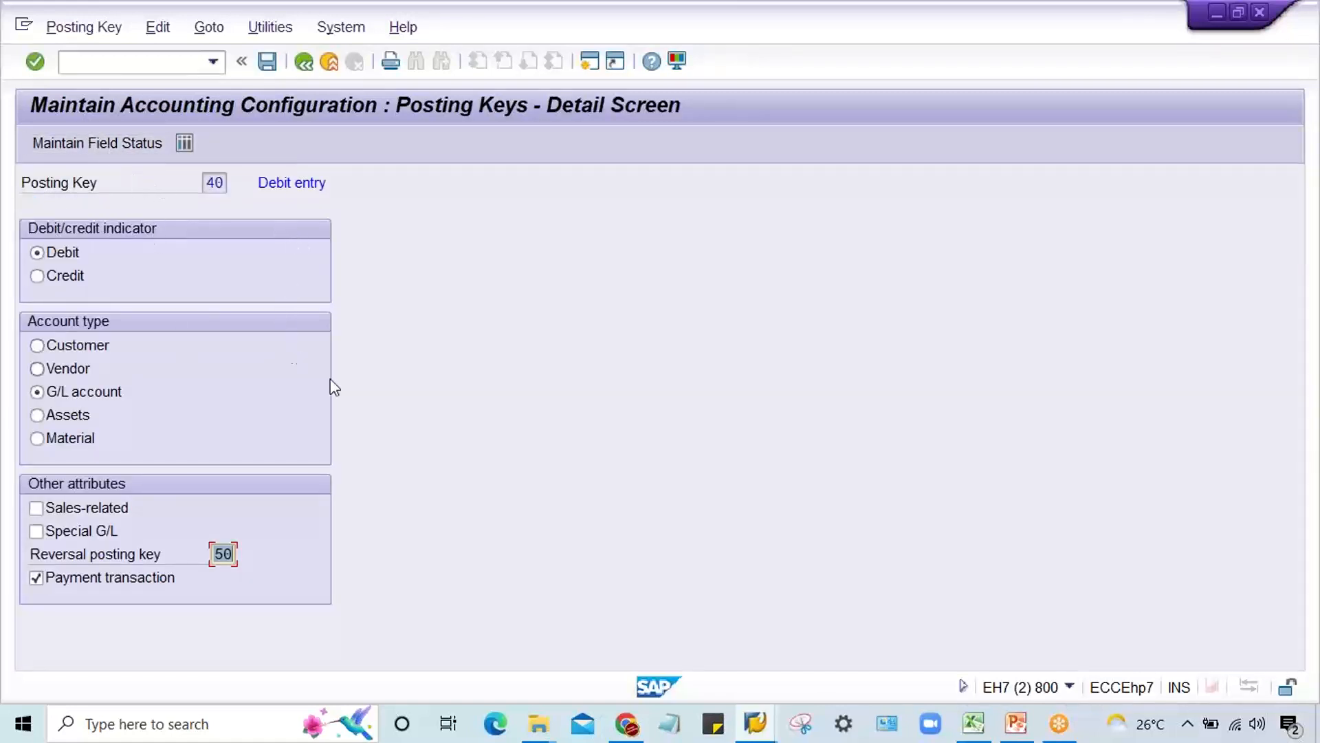
click(755, 723)
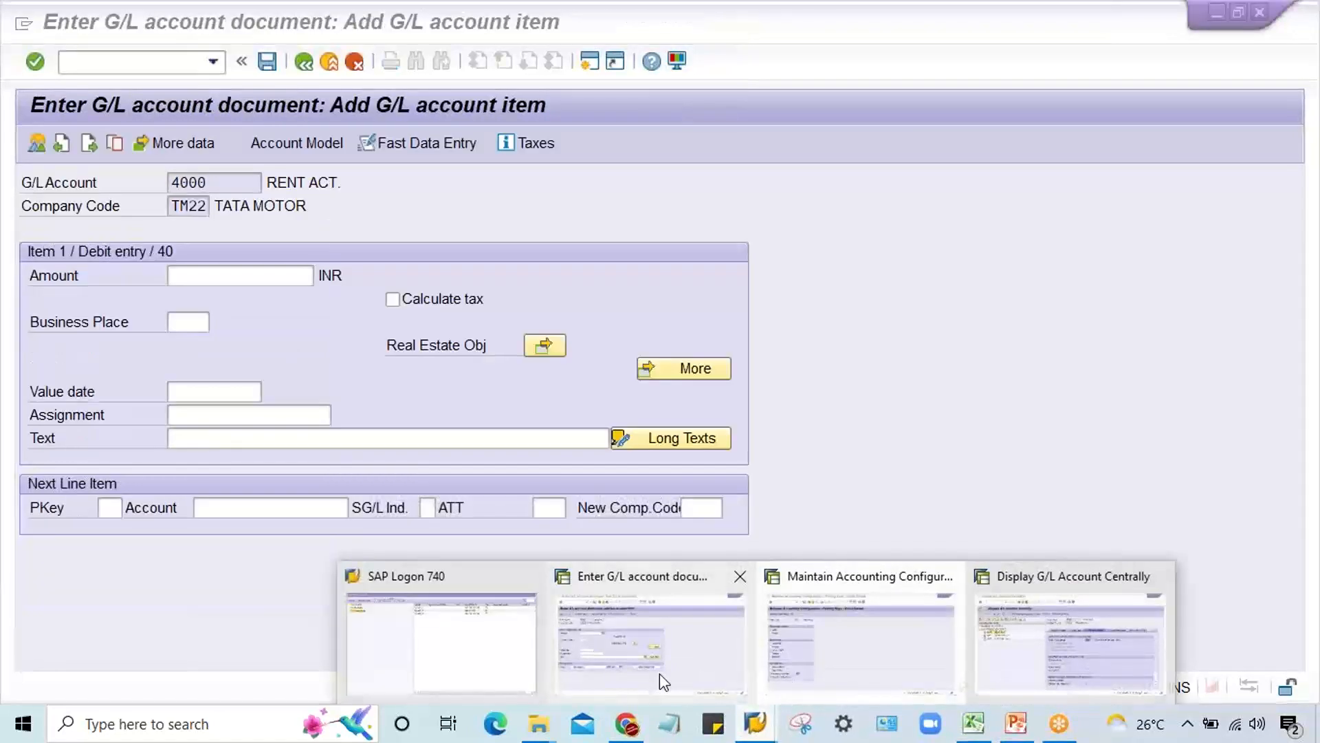
click(659, 674)
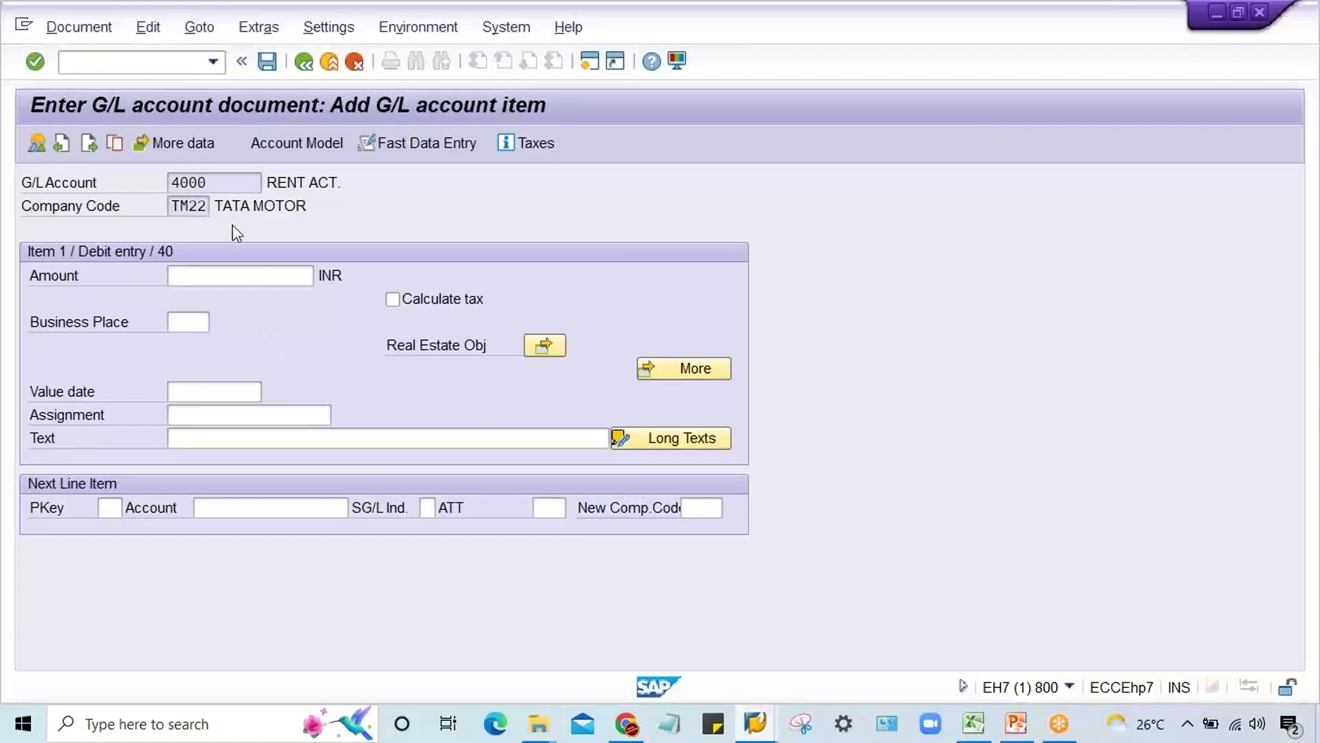
click(217, 69)
click(215, 62)
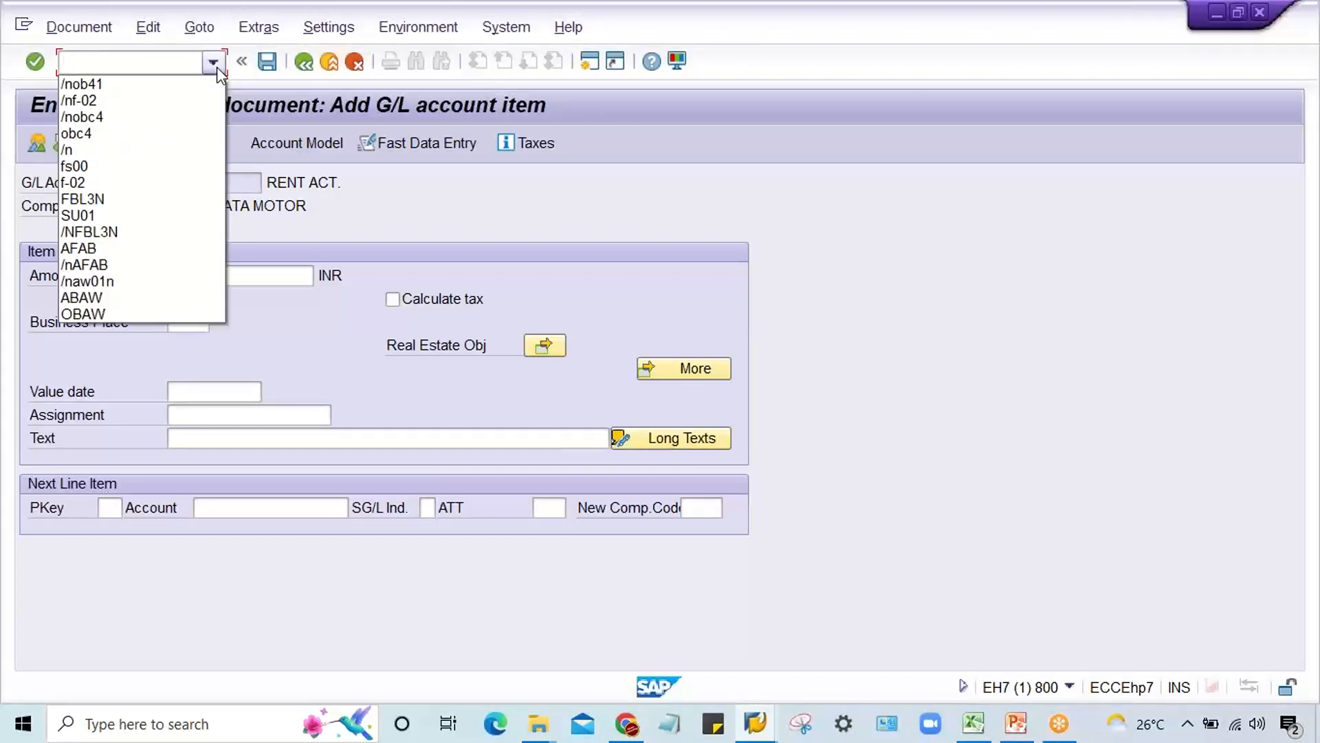
click(456, 179)
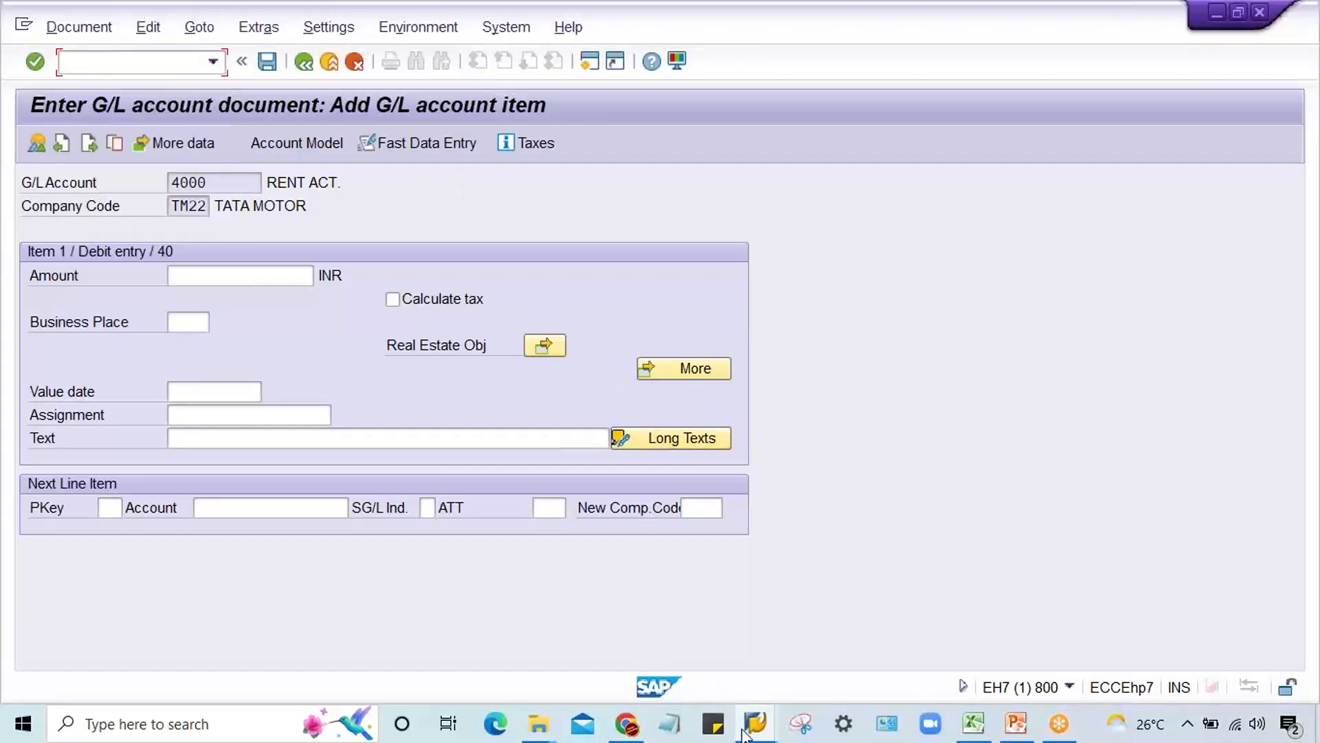
mouse_move(755, 724)
click(656, 659)
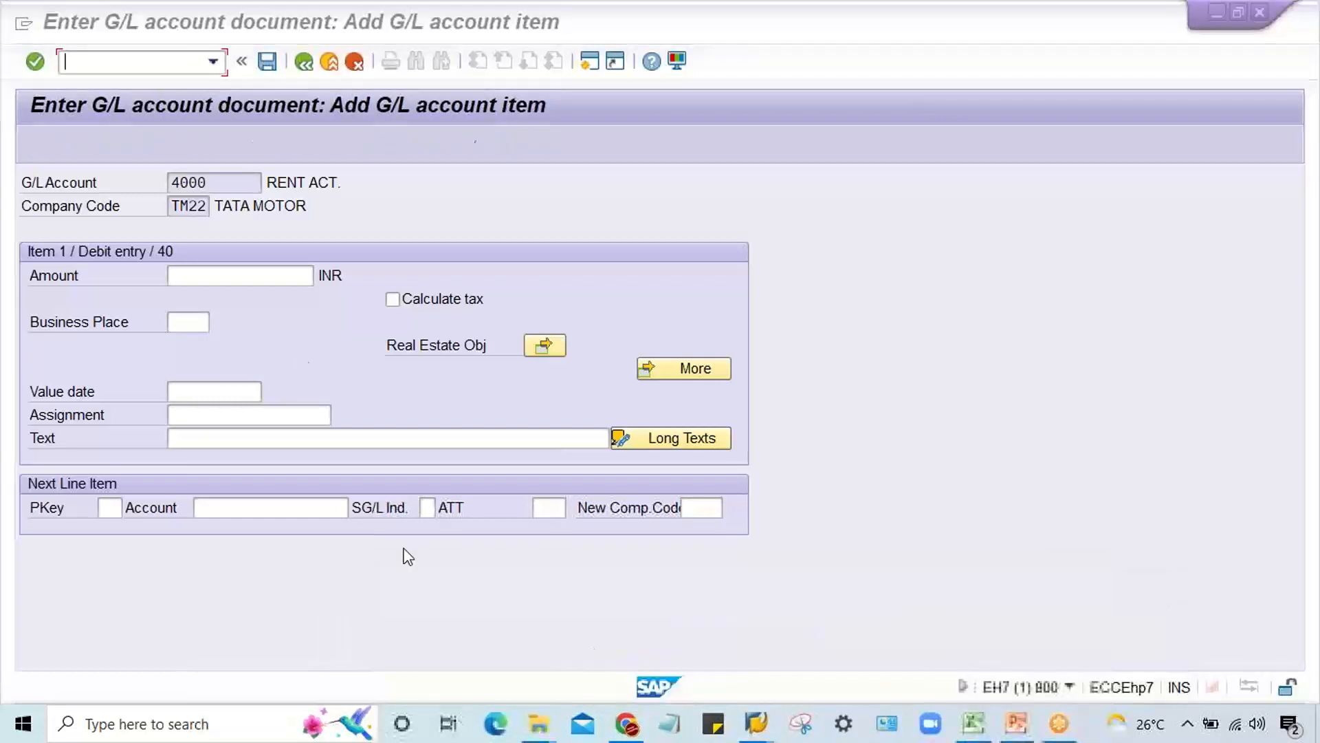
click(211, 62)
click(214, 62)
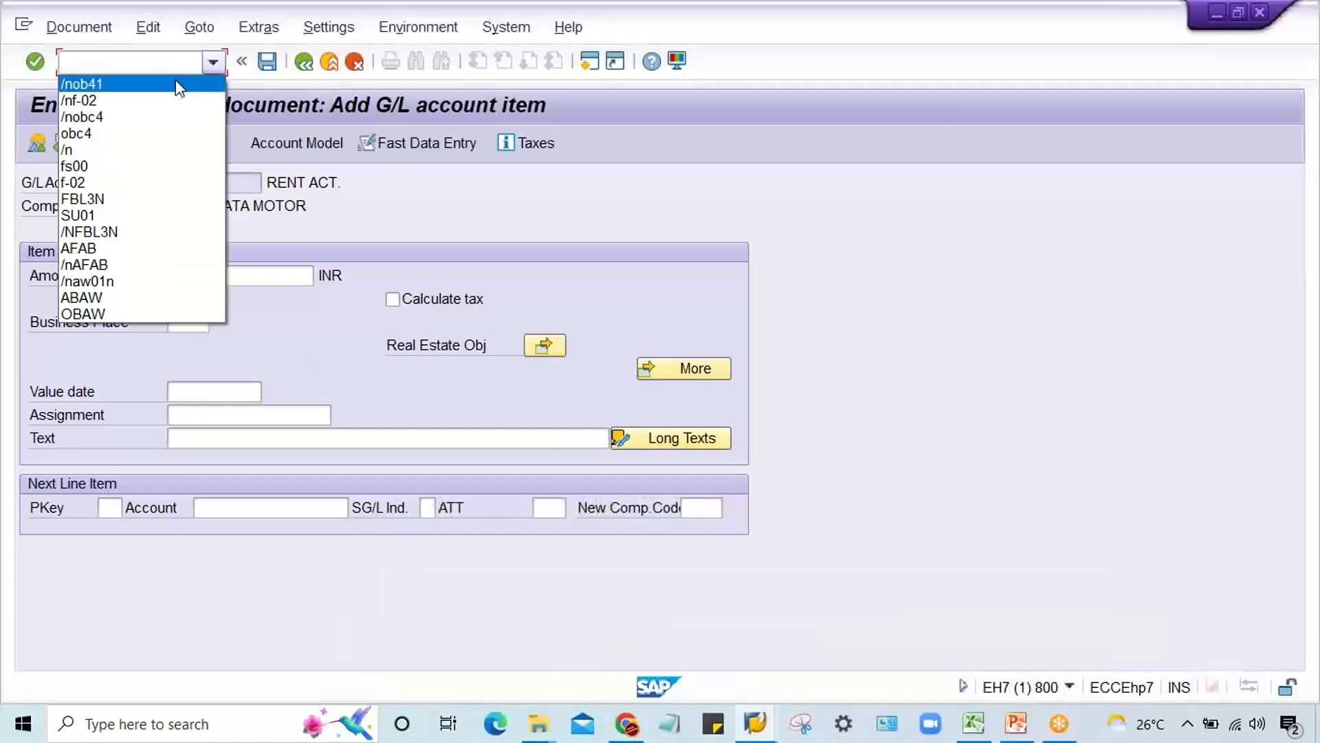
click(174, 81)
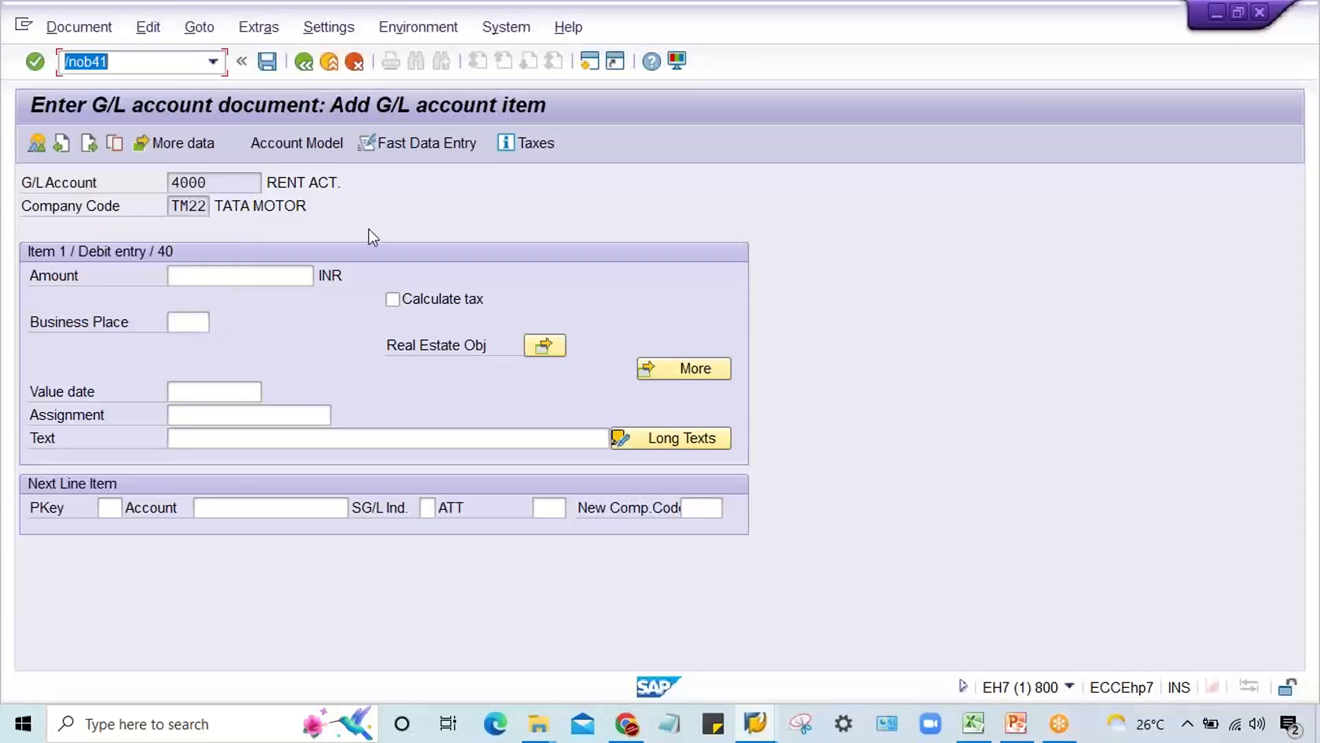
key(BackSpace)
Step: Leave the unfinished line item and restart transaction F-02 for a new G/L account posting
text(/nf02)
key(Return)
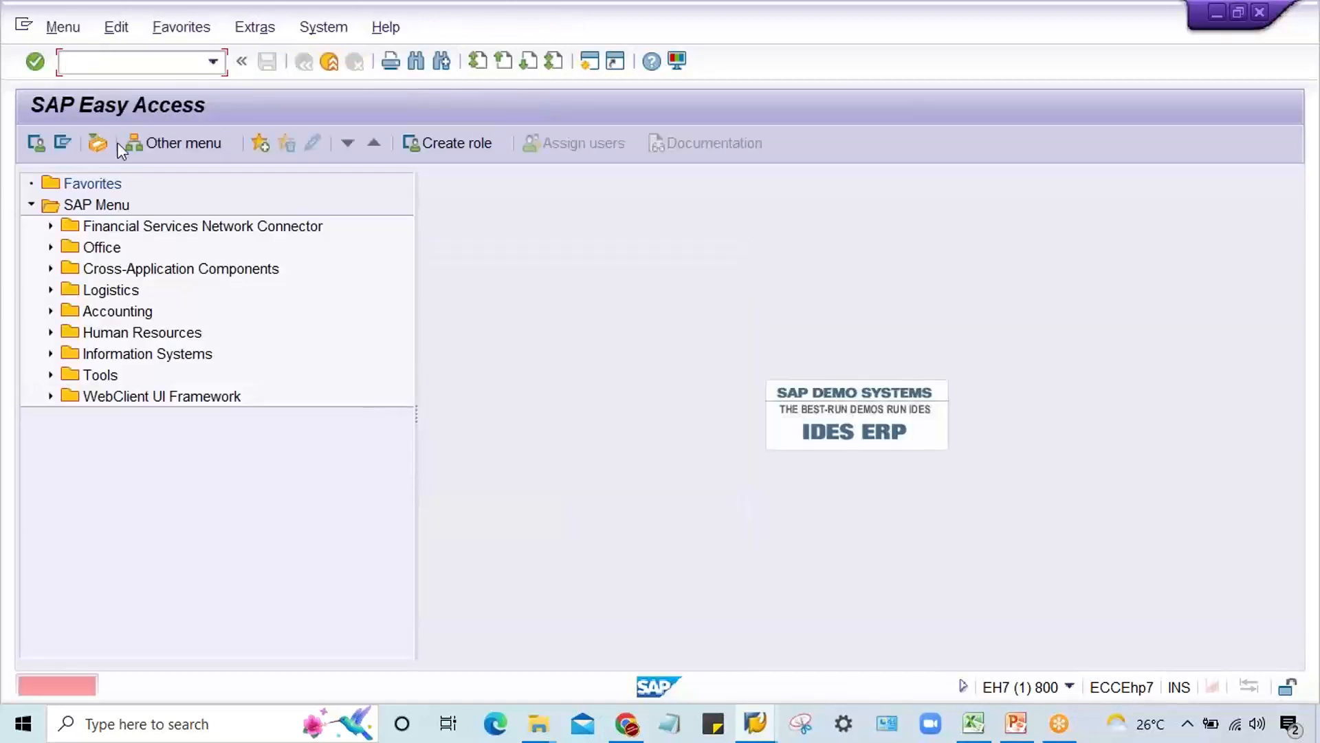
text(f-02)
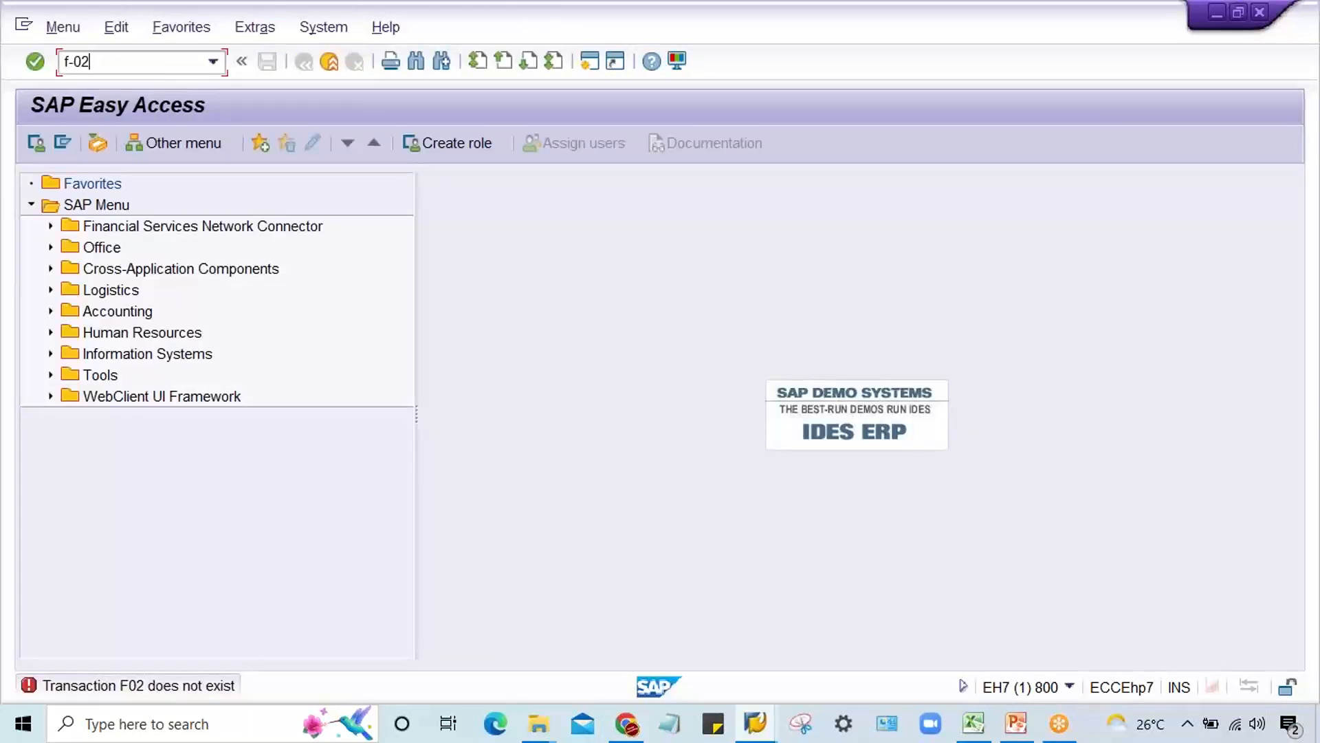
key(Return)
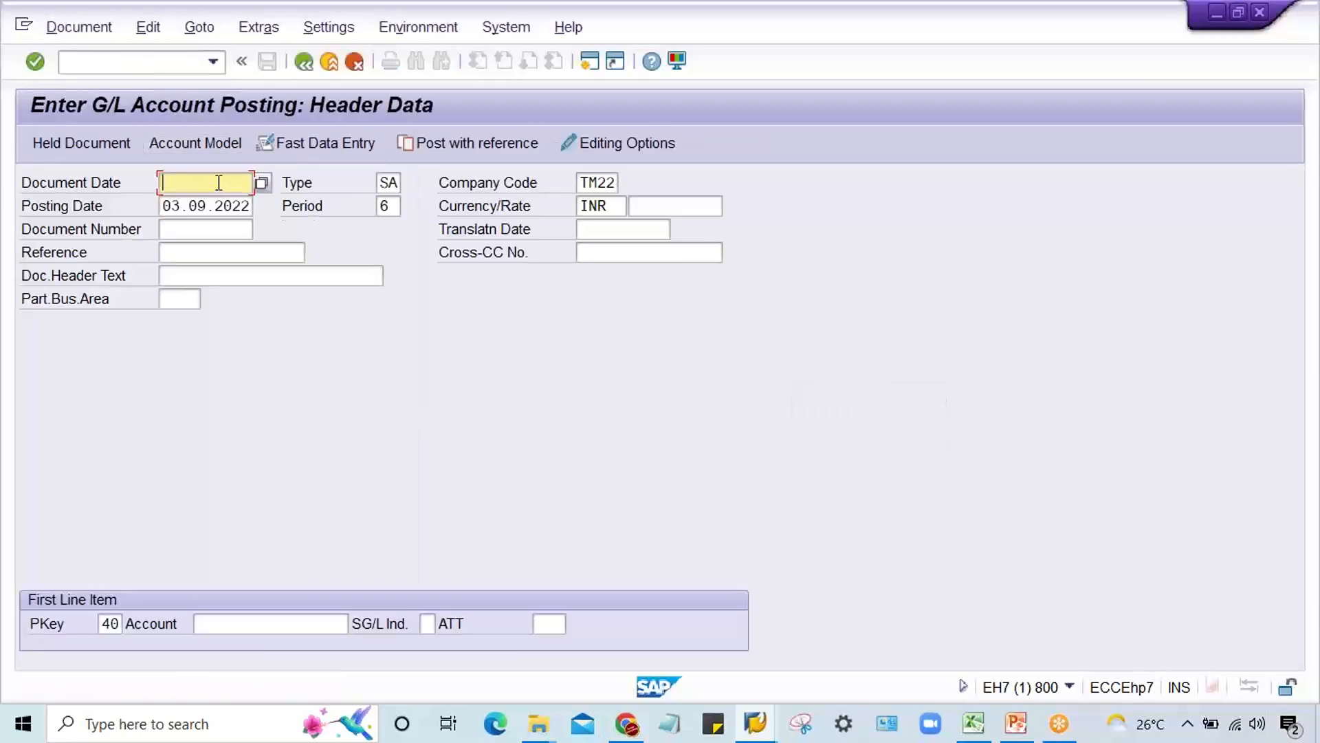
Step: Set the company code in the posting header to TM11
click(211, 208)
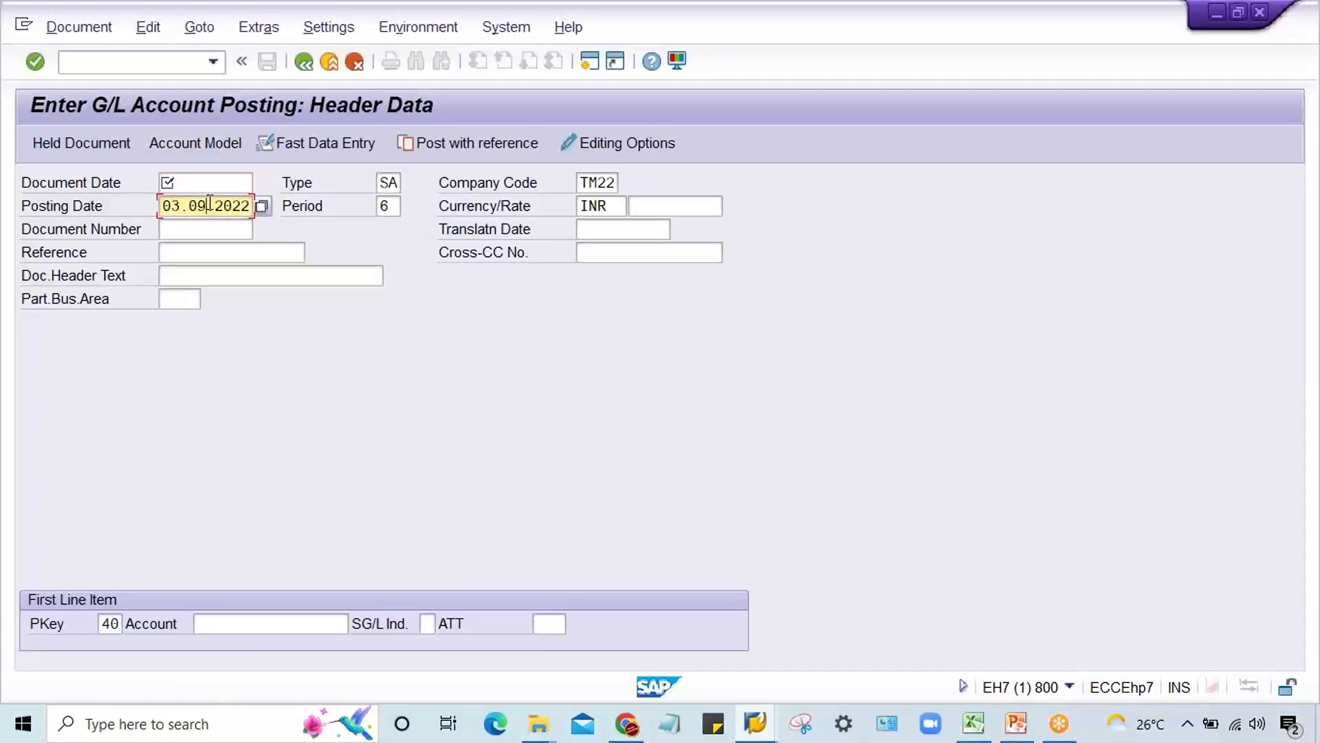
double_click(210, 203)
click(206, 183)
click(605, 182)
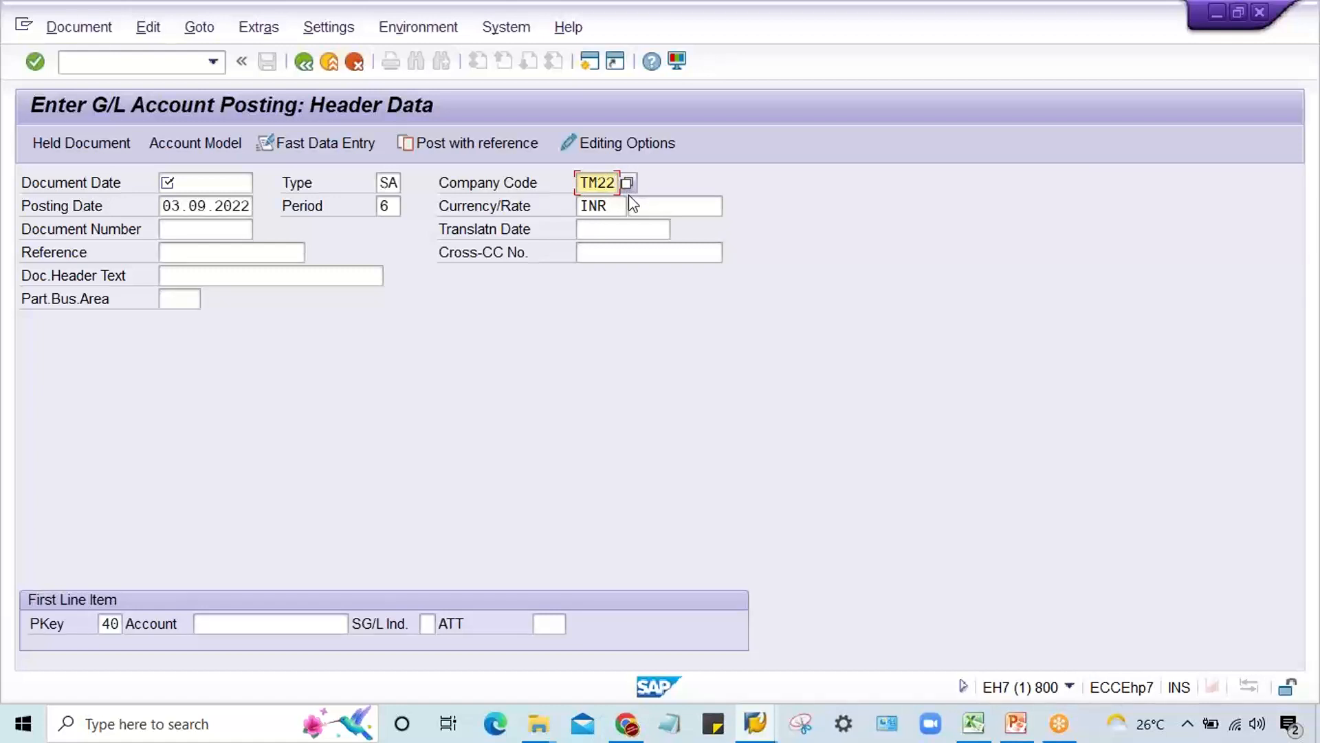
key(BackSpace)
key(BackSpace)
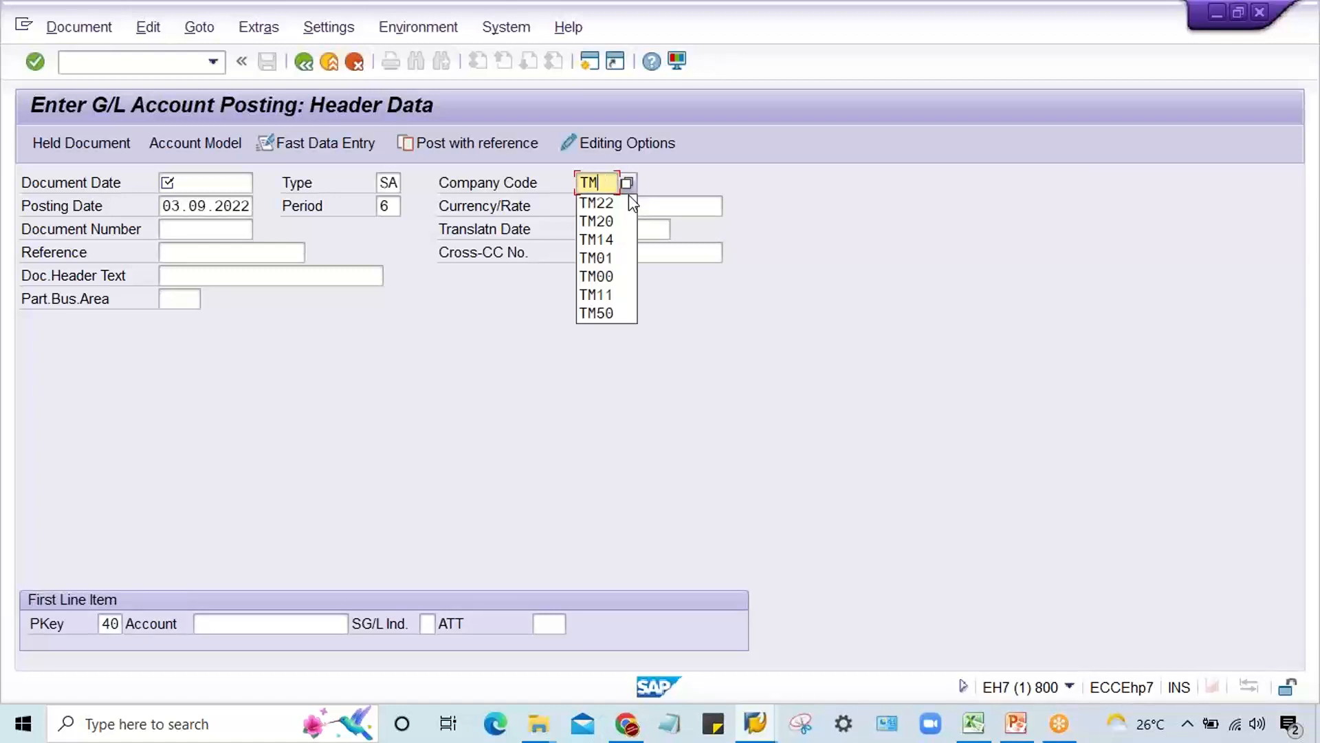
text(11)
key(Return)
Step: Set the document date to 03.09.2022, enter account 4000 with posting key 40, and open the first line item's data
click(195, 183)
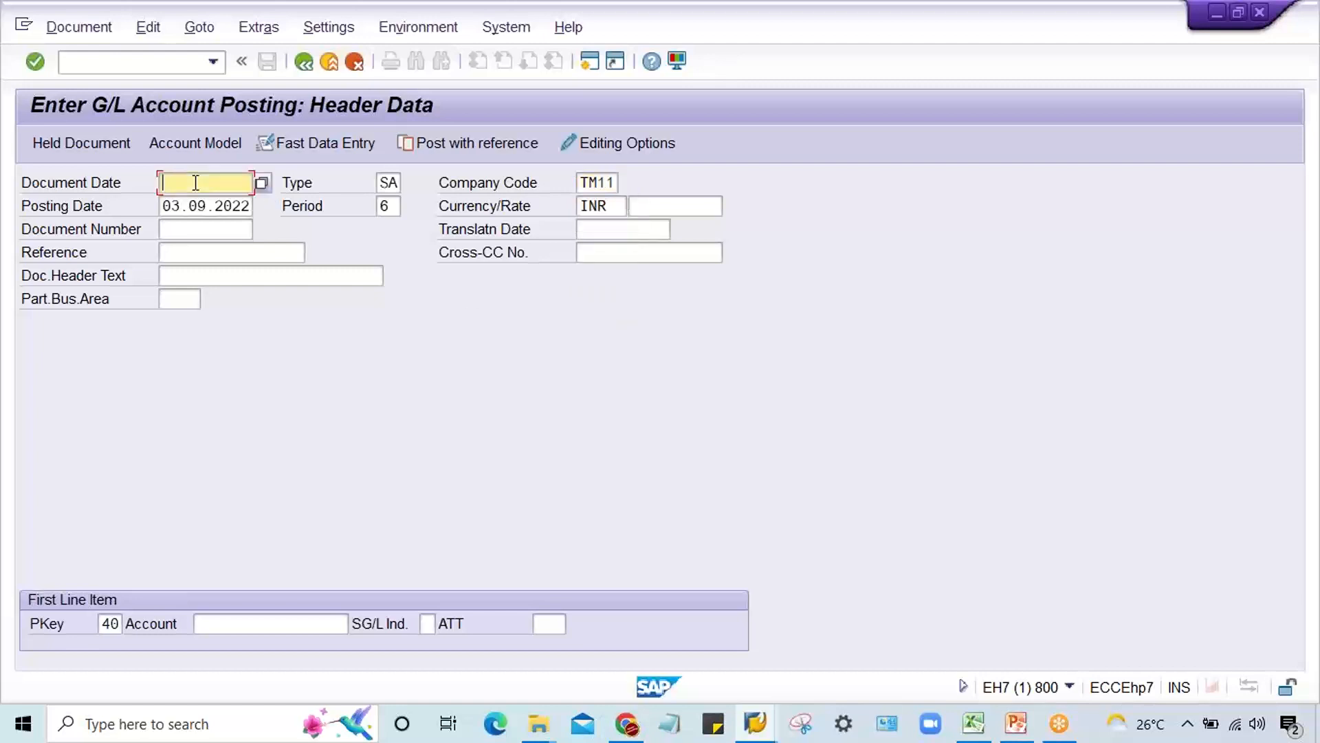
text(03.0)
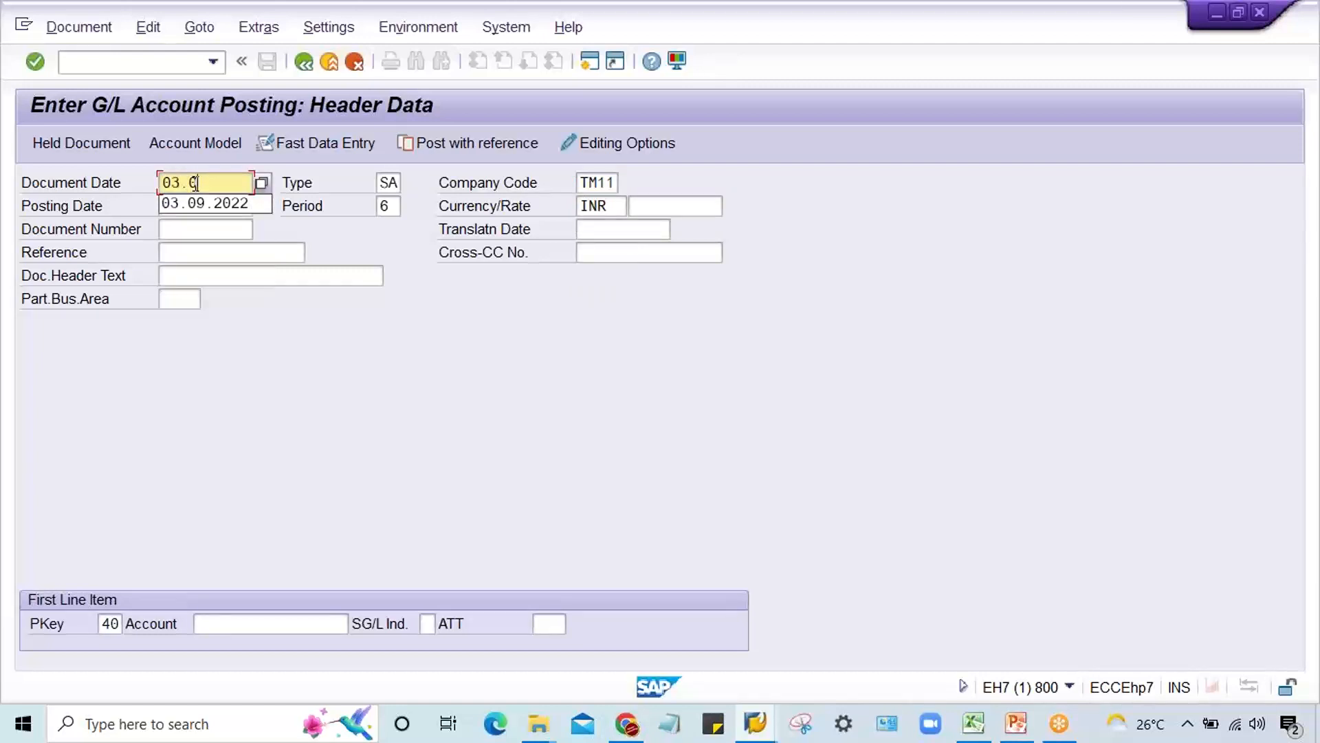
text(9.2022)
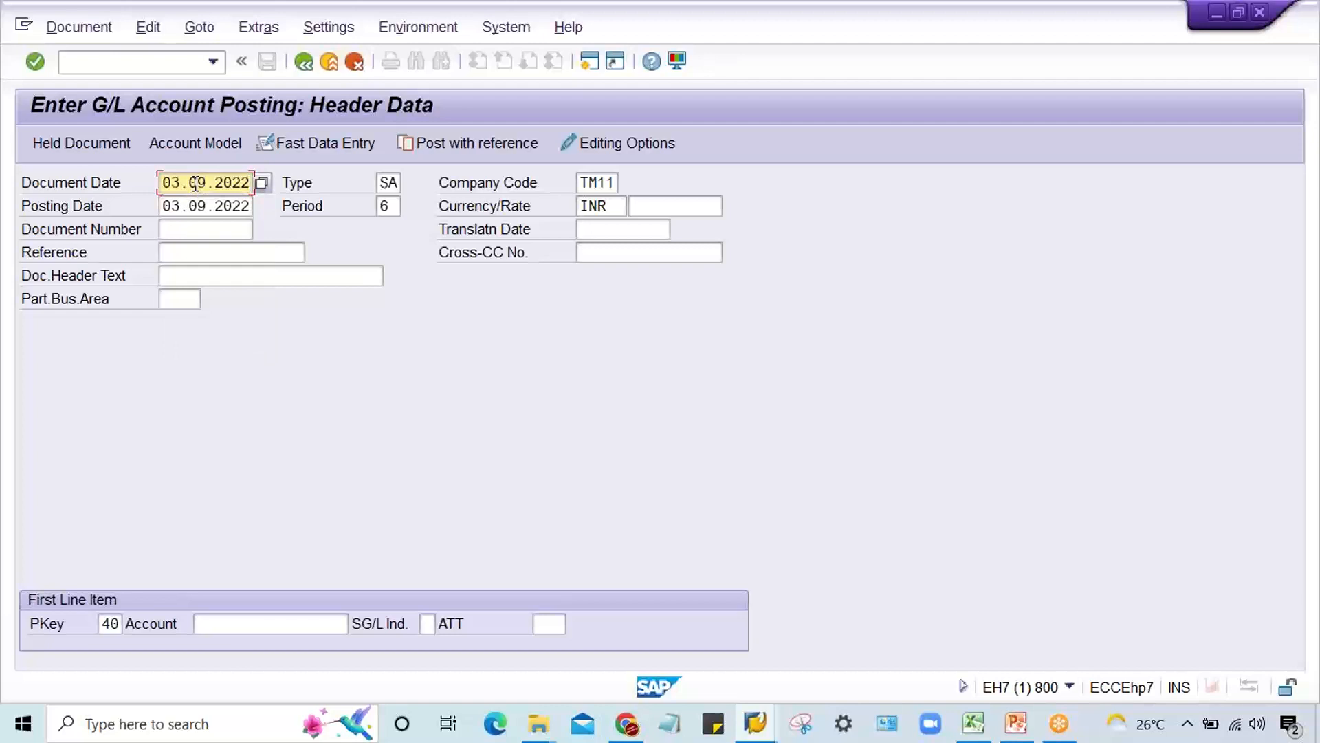
click(224, 624)
text(4)
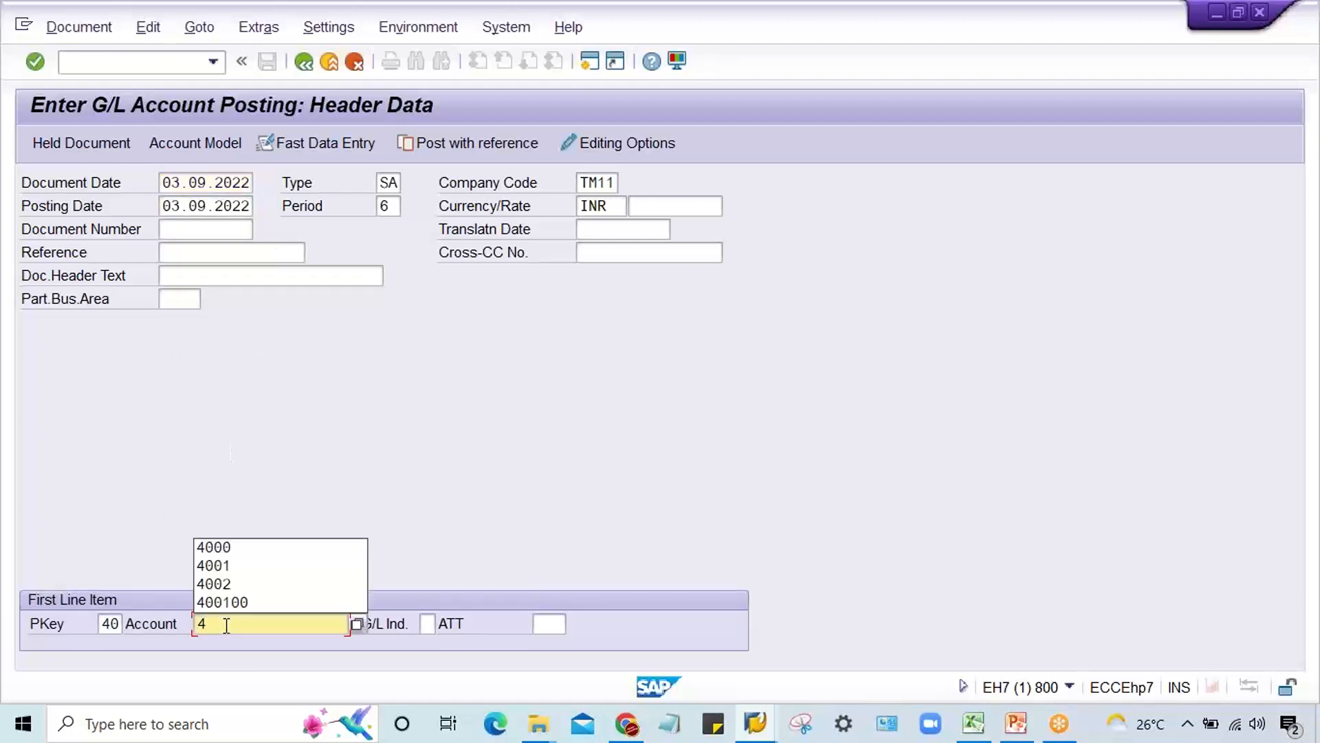
text(000)
key(Return)
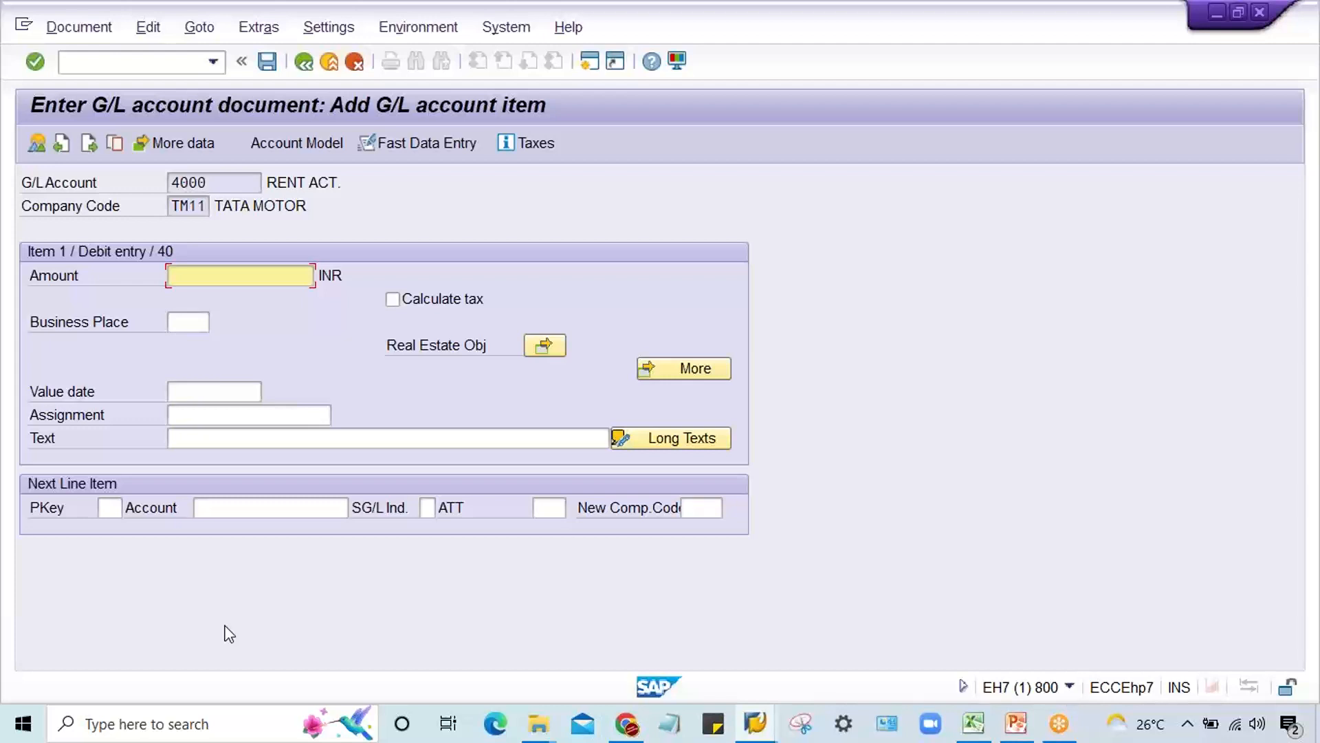
Step: Leave the document entry, start the company code maintenance view, and open the details of company code TM11
click(118, 68)
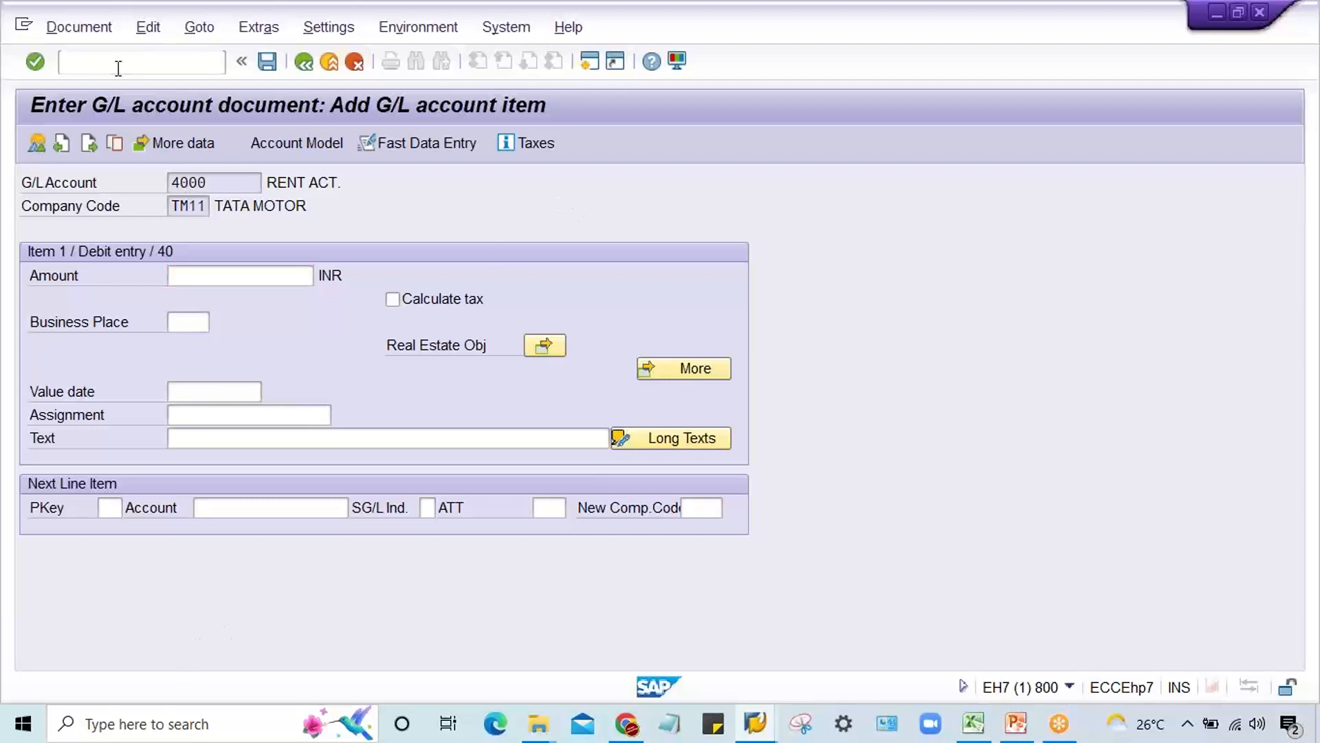
text(/n)
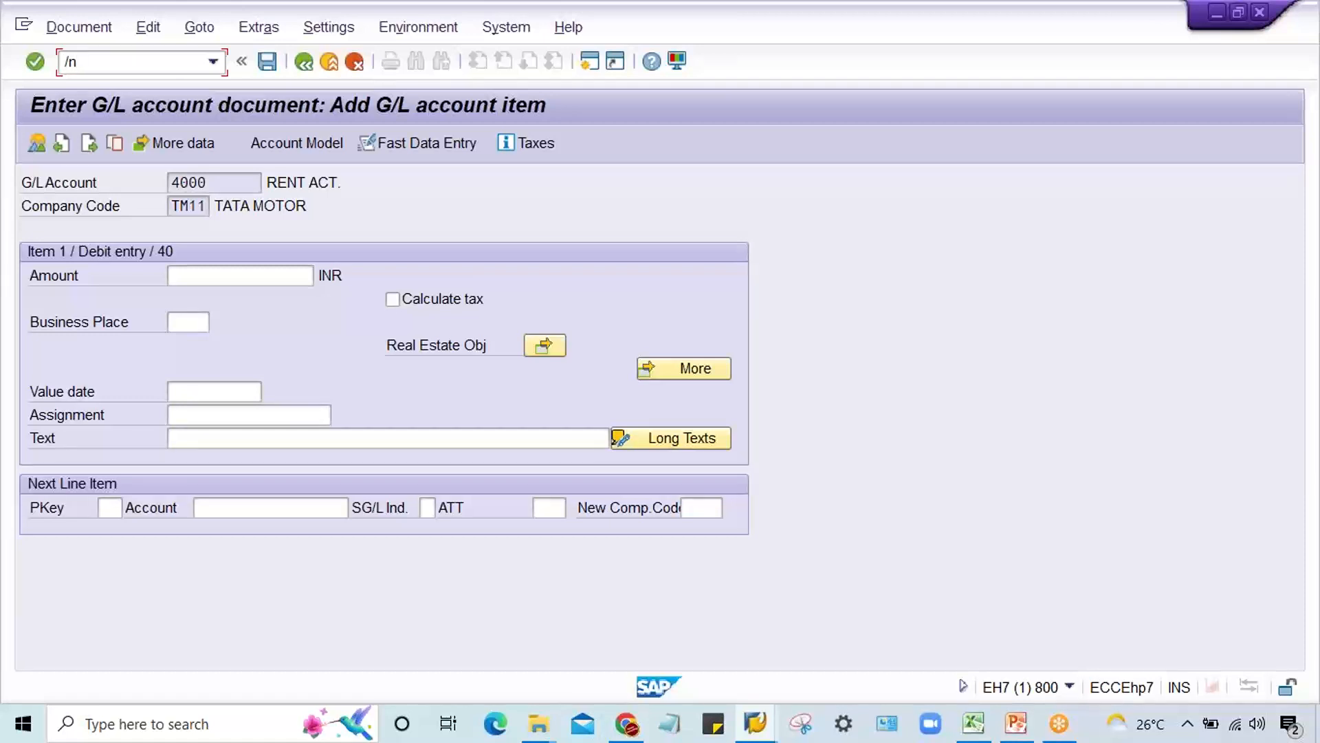
text(sm30)
key(Return)
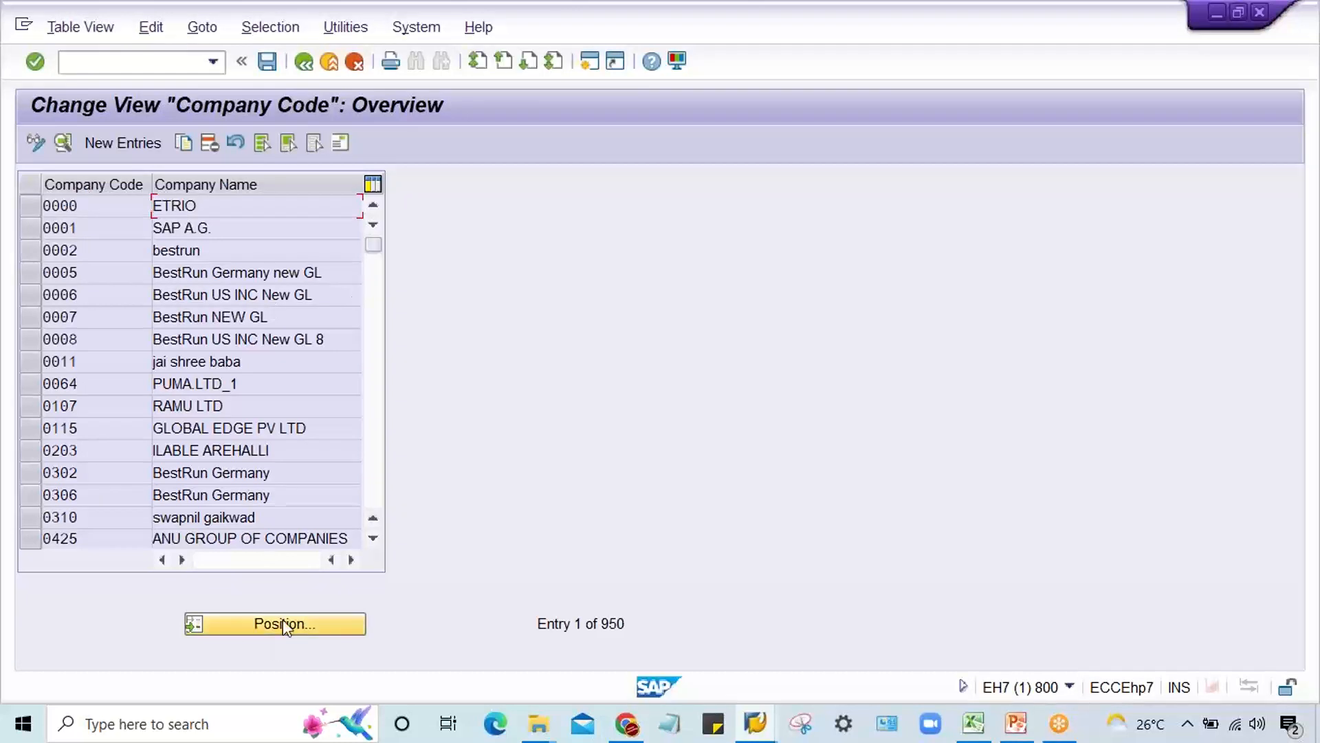
text(tm)
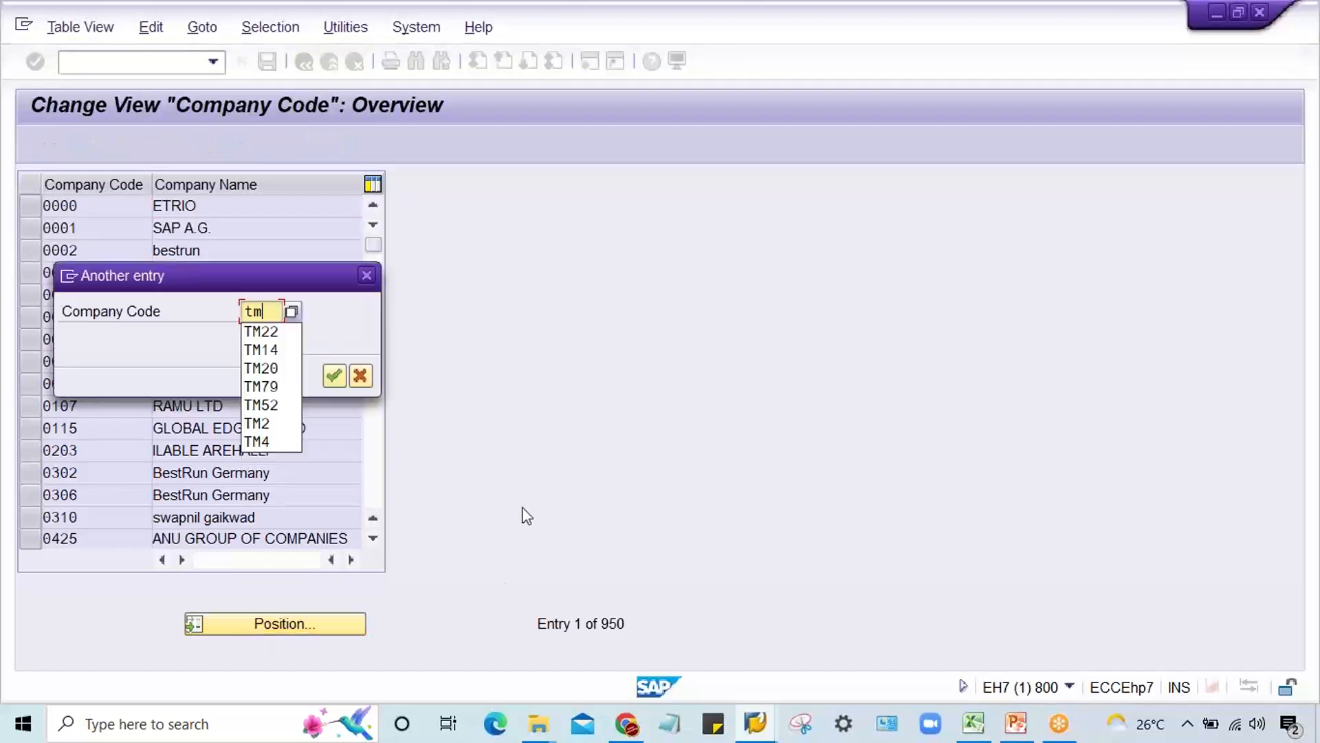
text(11)
key(Return)
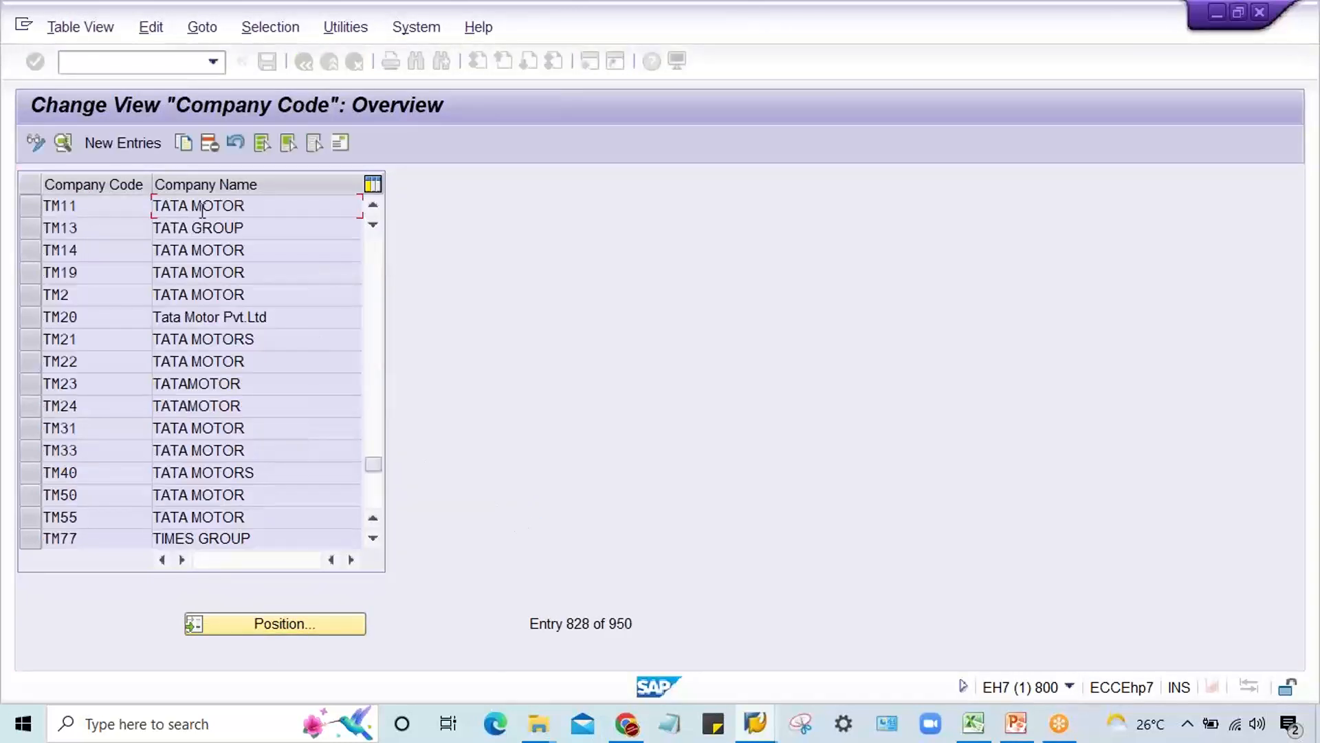
double_click(183, 212)
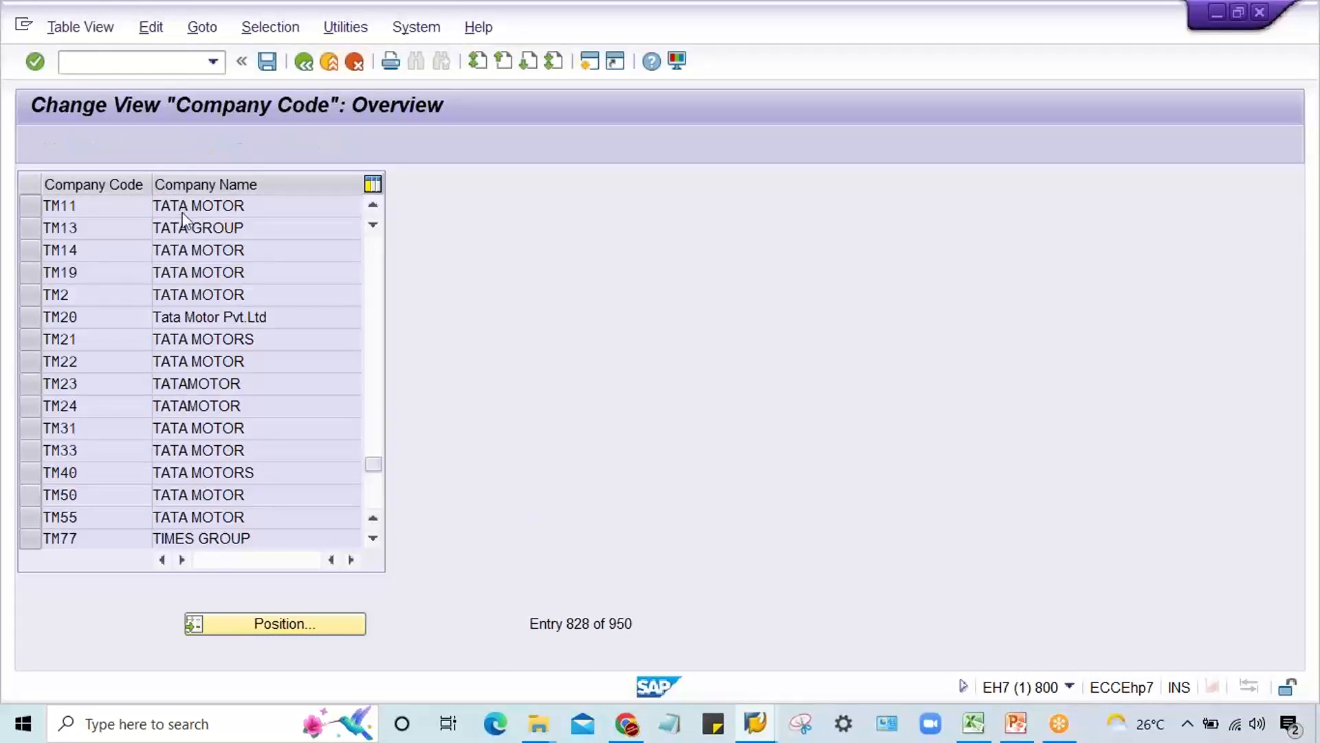
Step: Change the company name of TM11 to TATA STEEL and save it with the proposed customizing request
drag(328, 206, 2, 226)
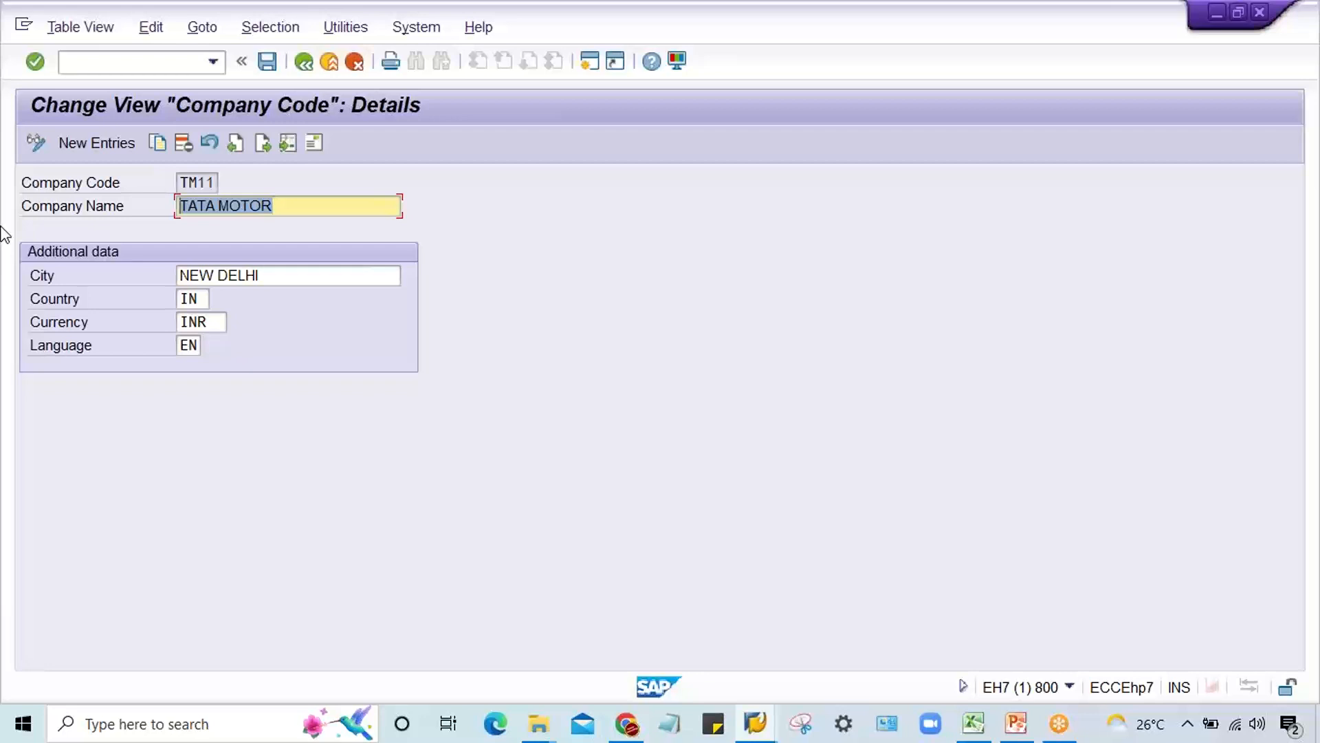
text(TA)
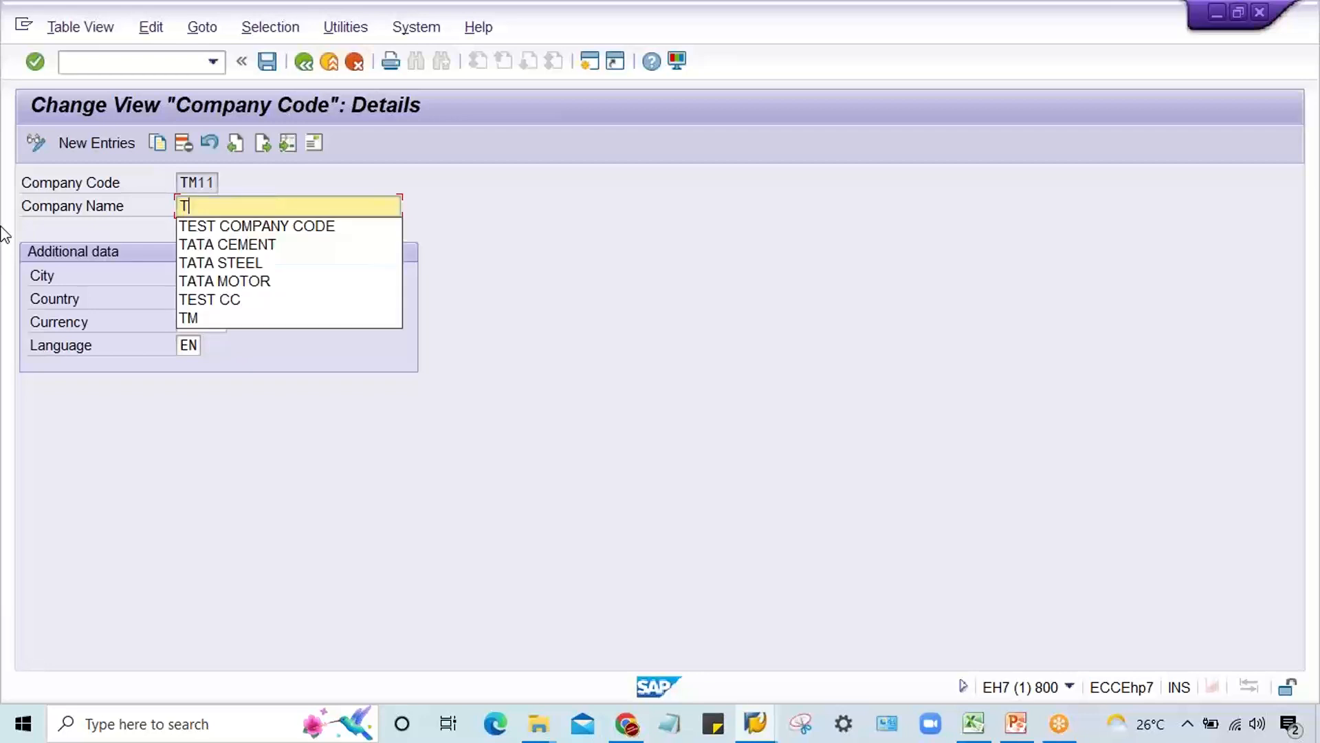
key(Down)
key(Down)
key(Down)
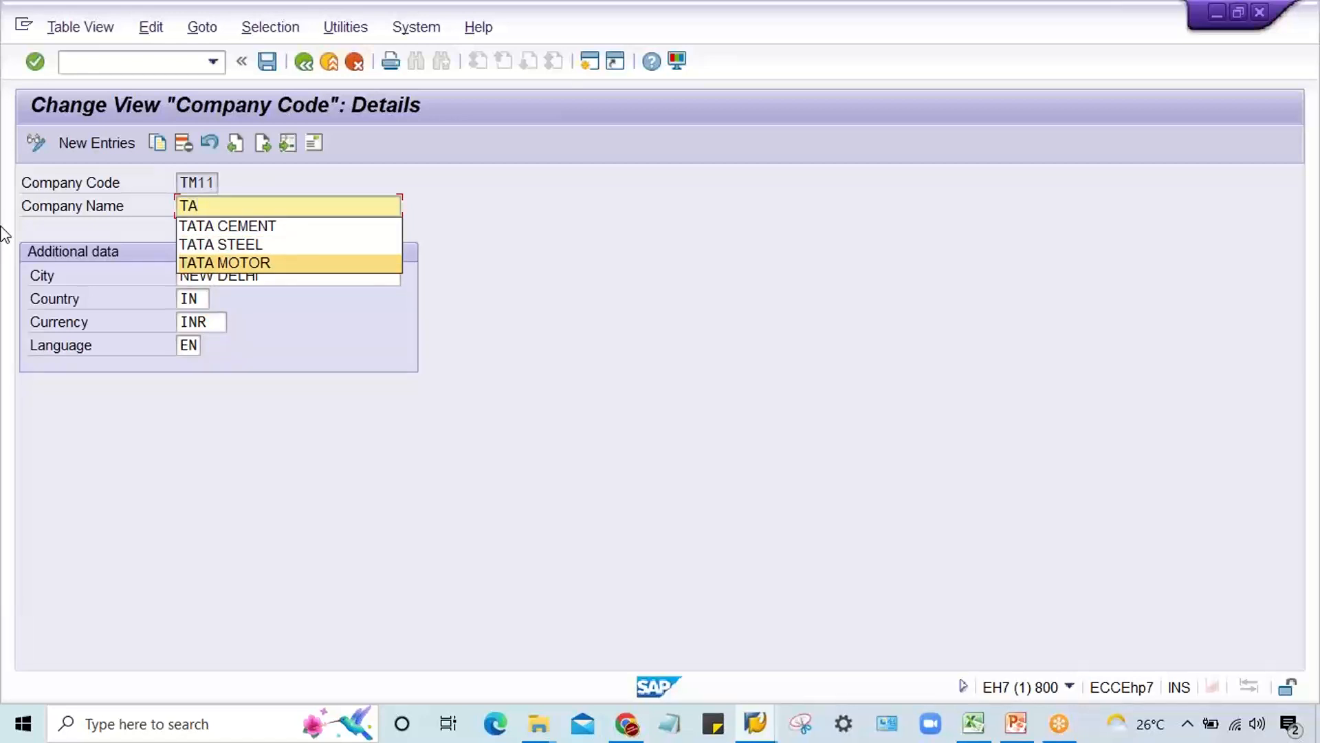
key(Up)
key(Return)
key(Return)
key(ctrl+s)
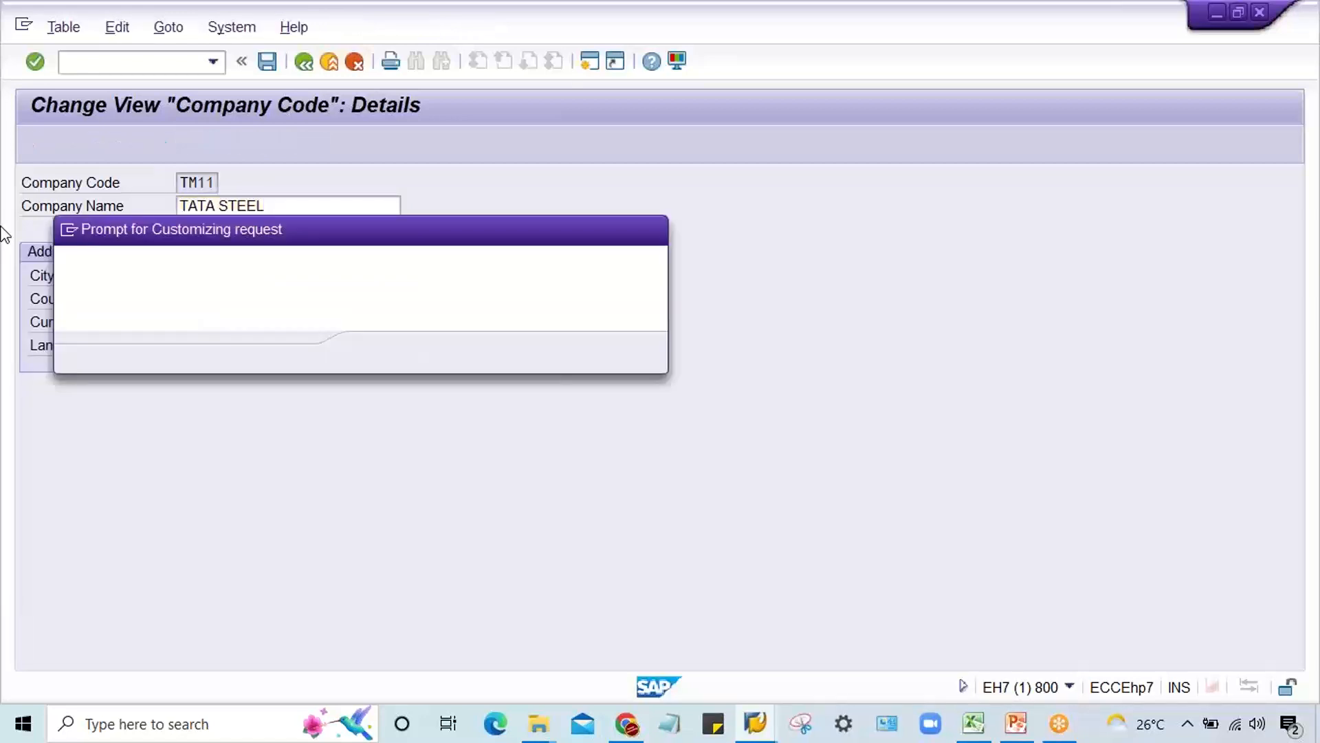
key(Return)
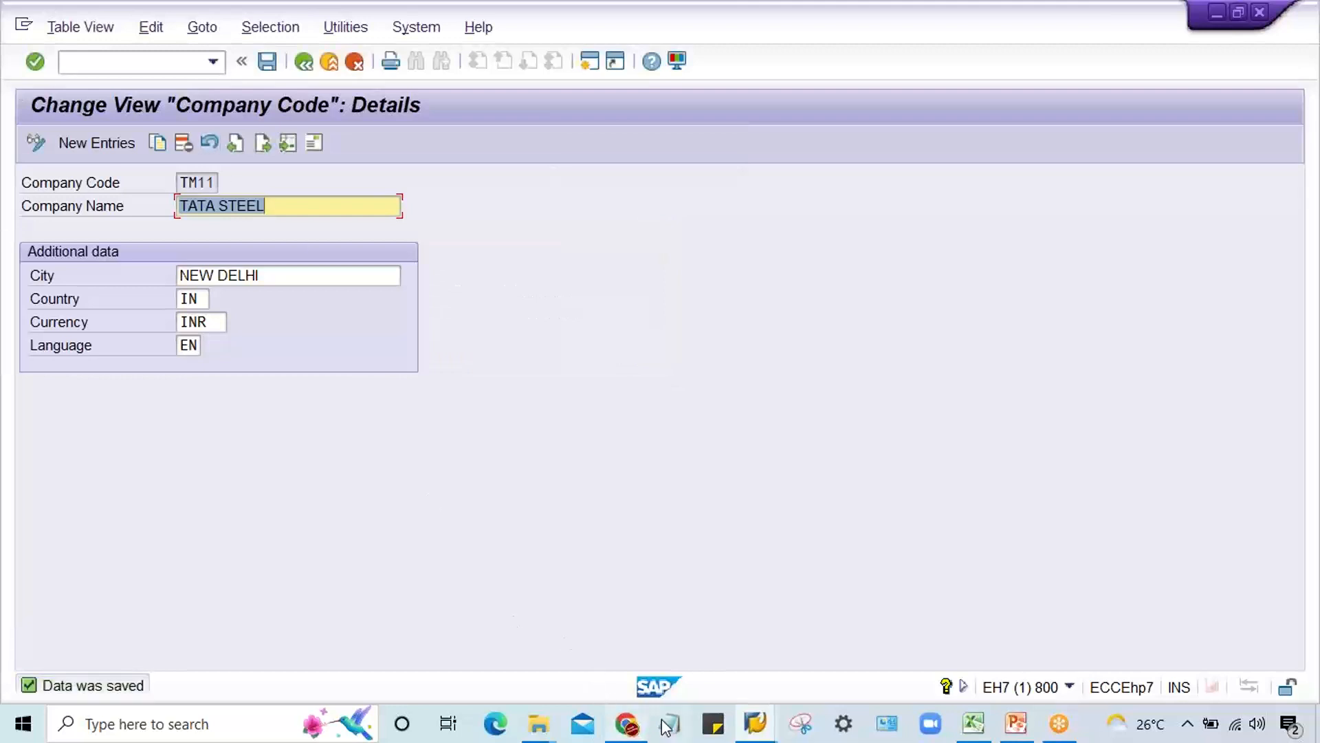
Step: Leave the company code maintenance and restart transaction F-02 in the same session
click(753, 729)
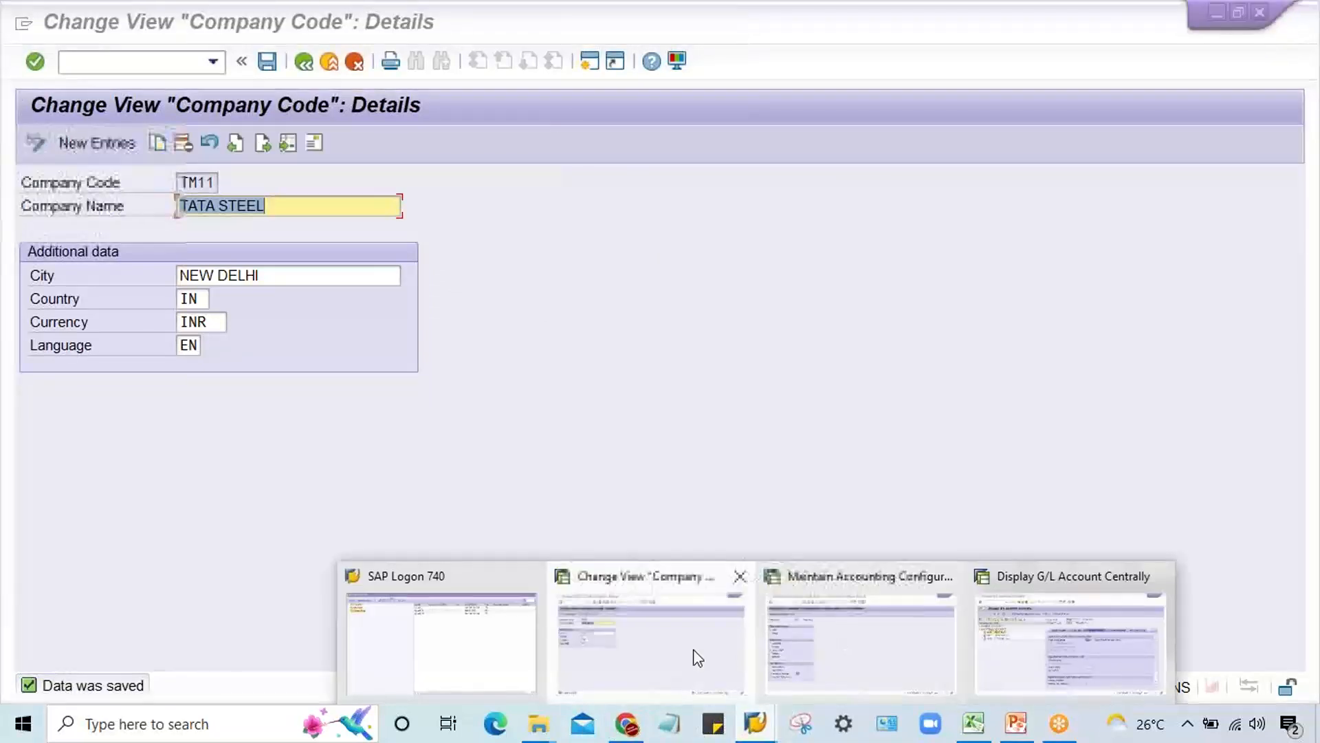
click(680, 649)
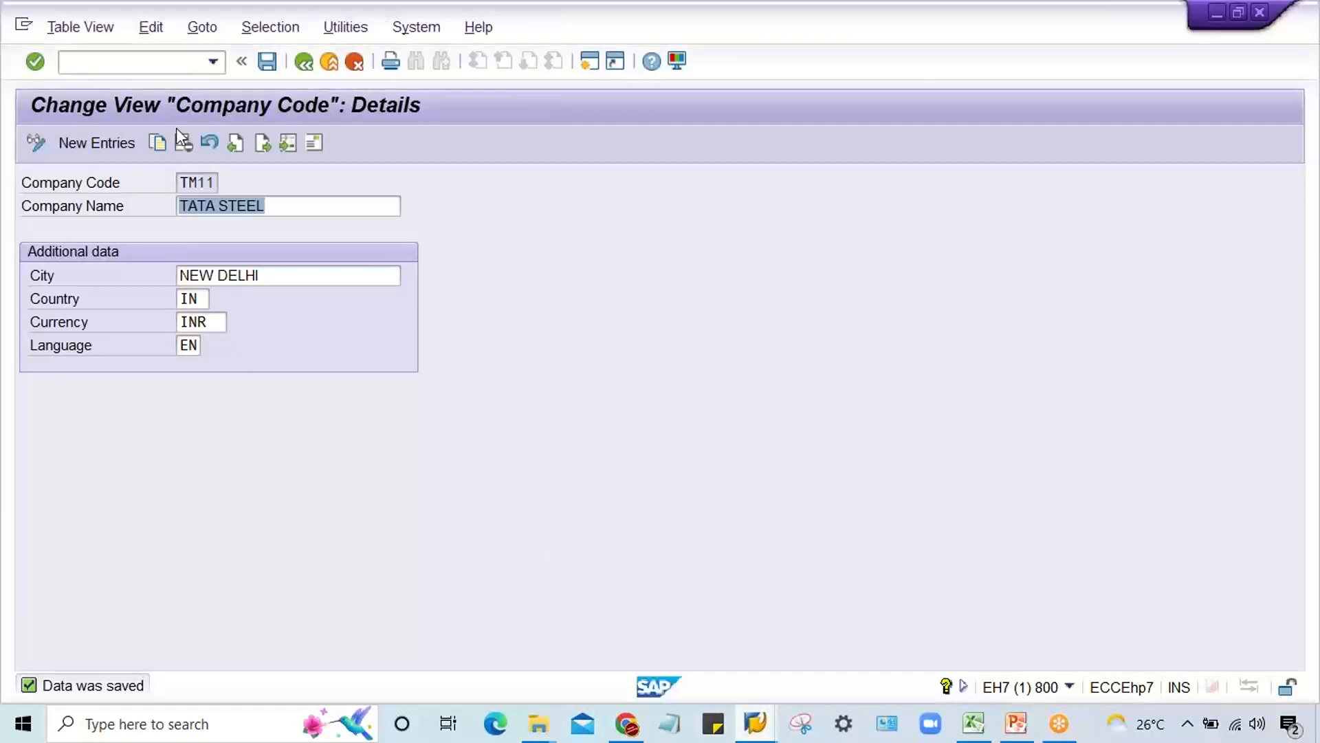
click(165, 61)
text(/NF-02)
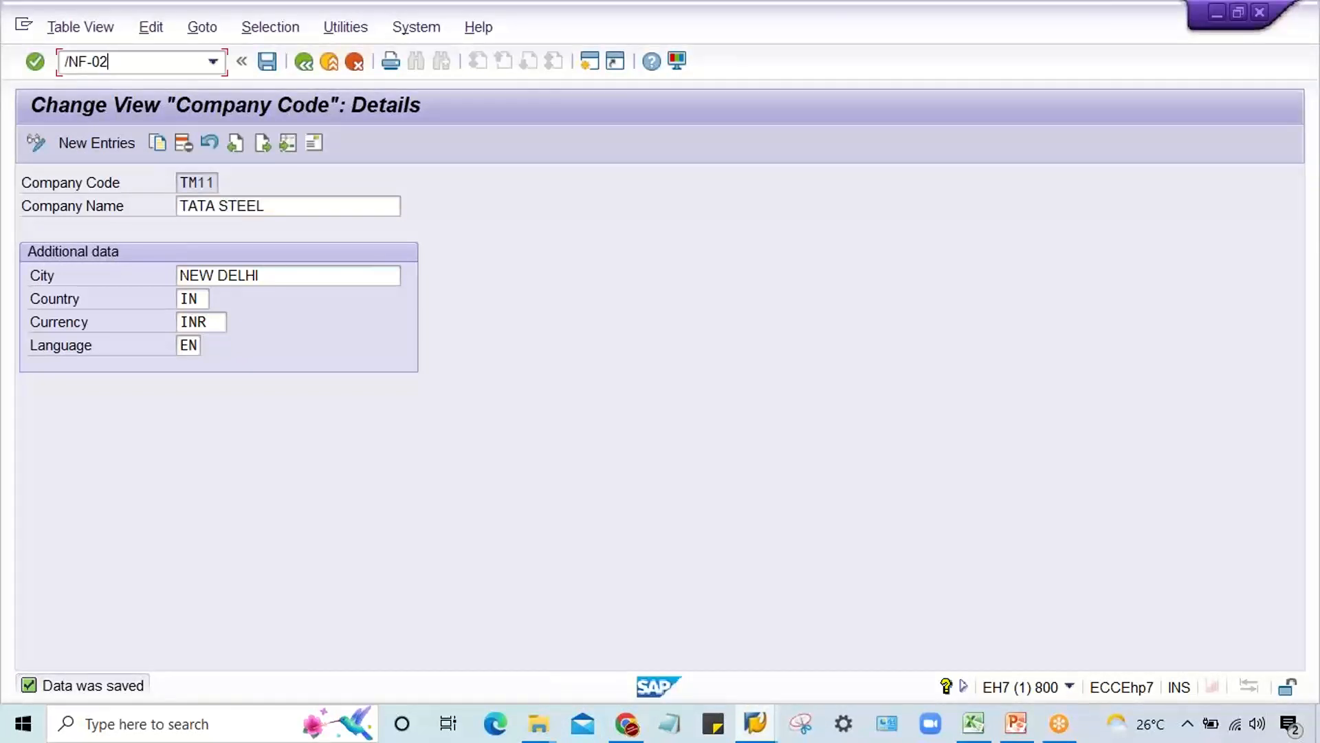
key(Return)
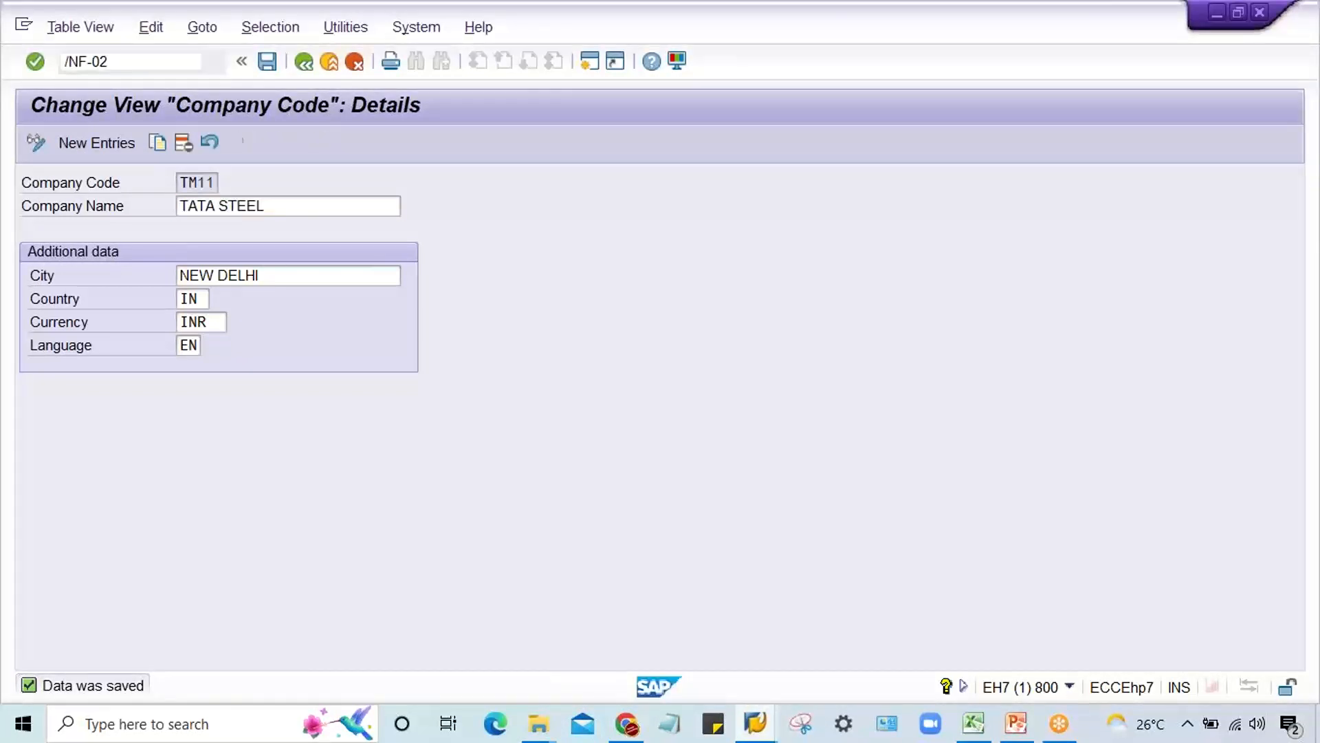
Step: Switch to the Excel workbook, enter TM11 in F2 and TATA STEEL in G2, and widen column G
click(975, 728)
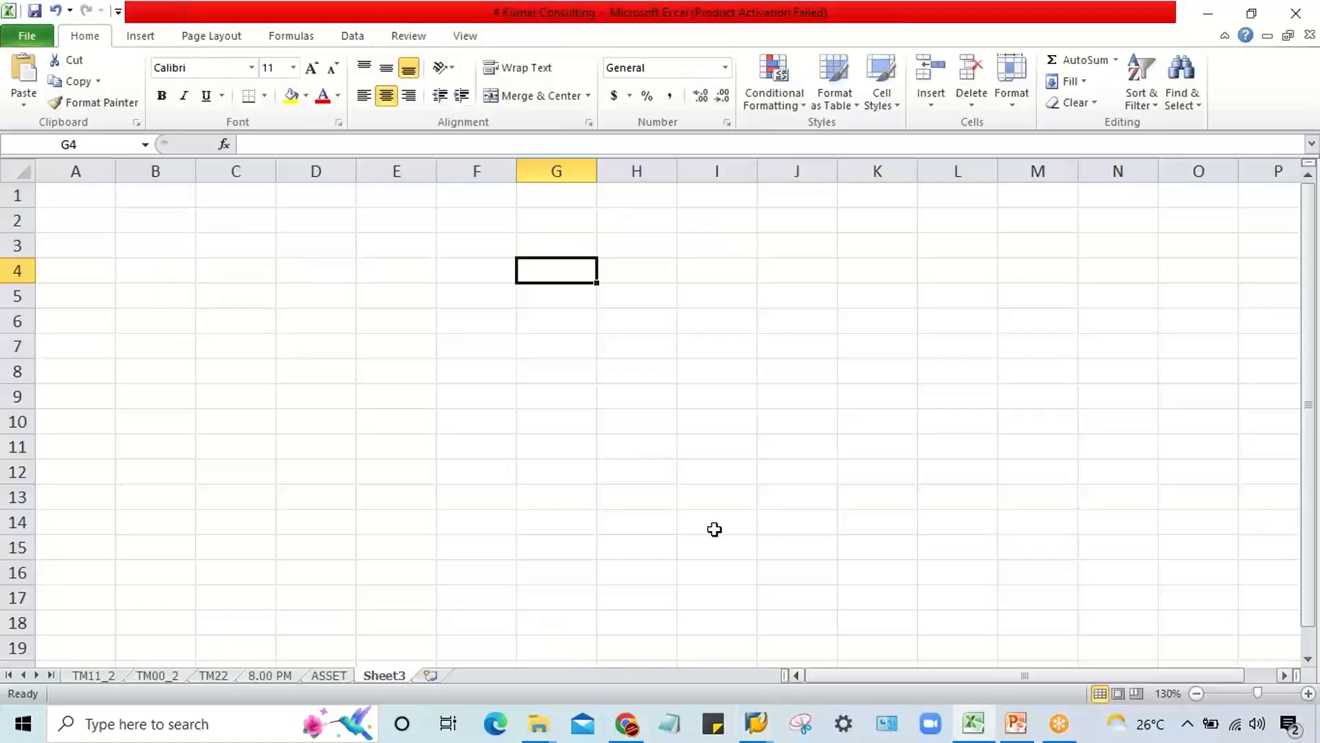
click(454, 219)
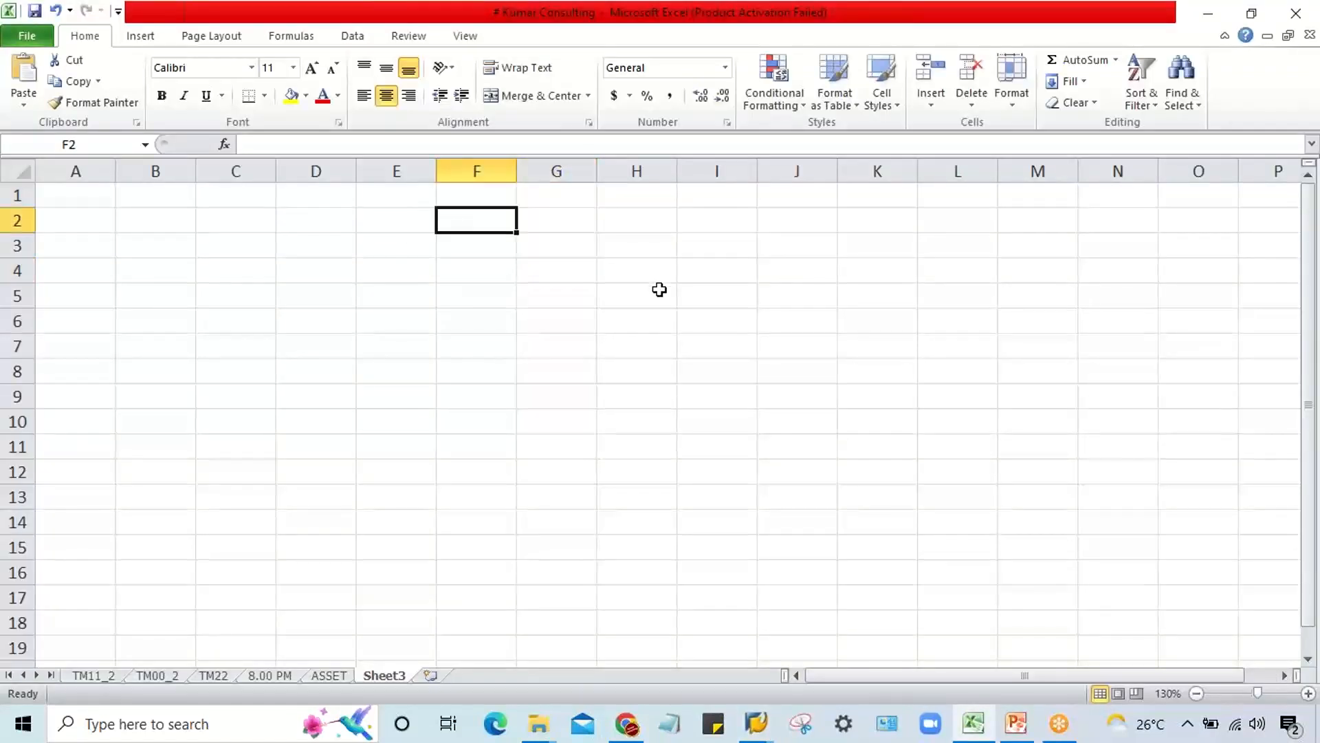
text(TM11)
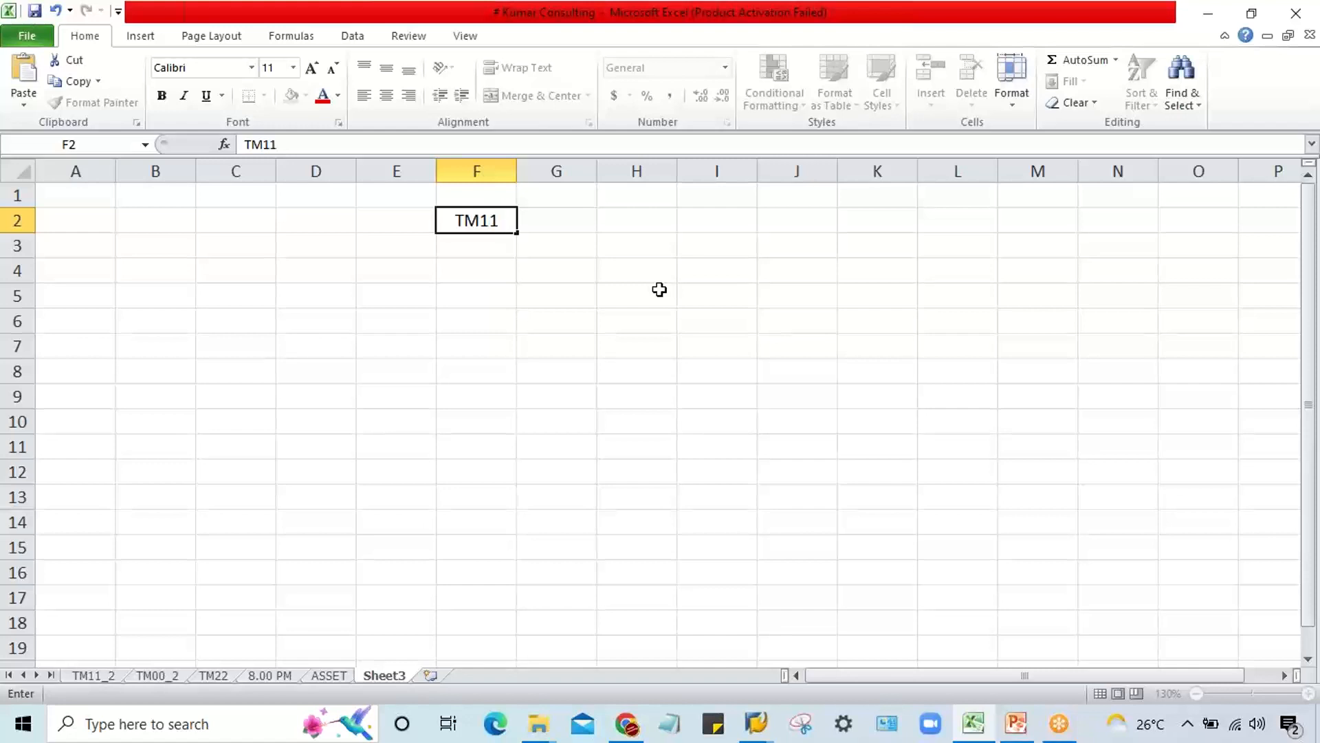
key(Tab)
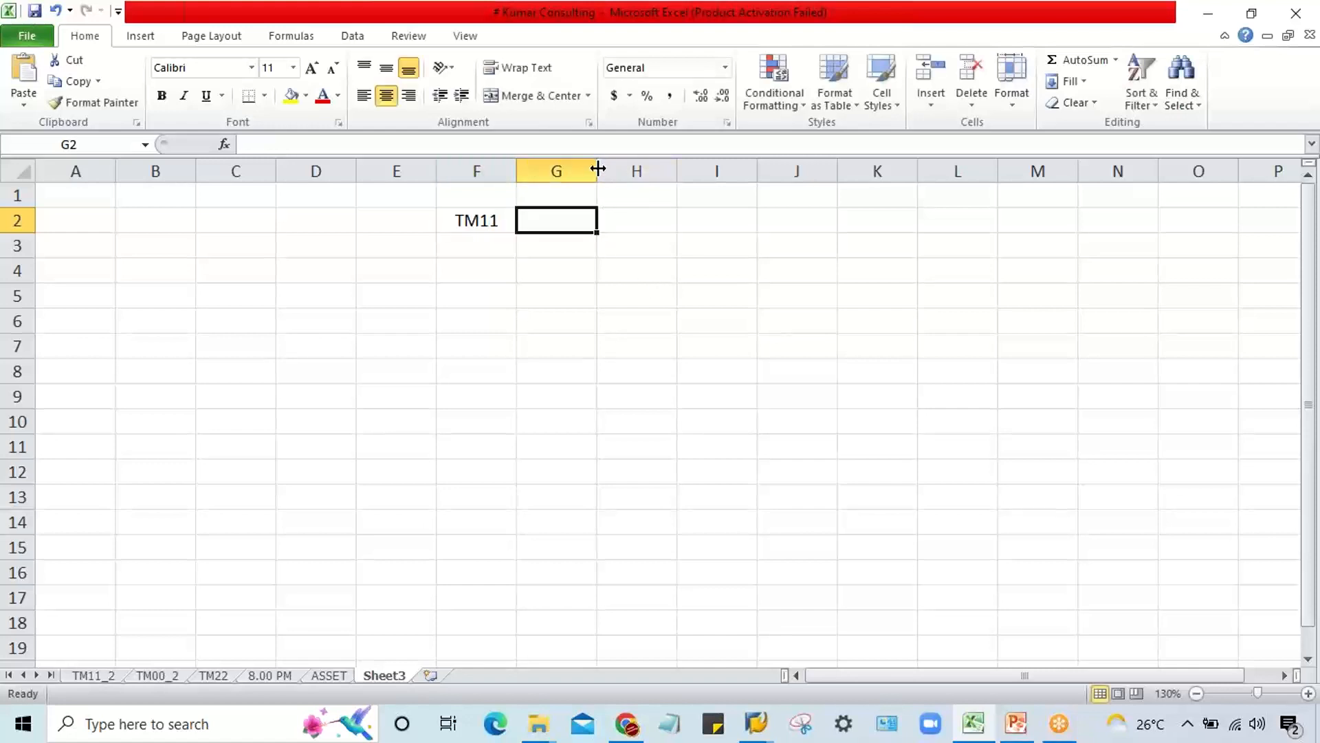
drag(598, 171, 683, 186)
text(TA)
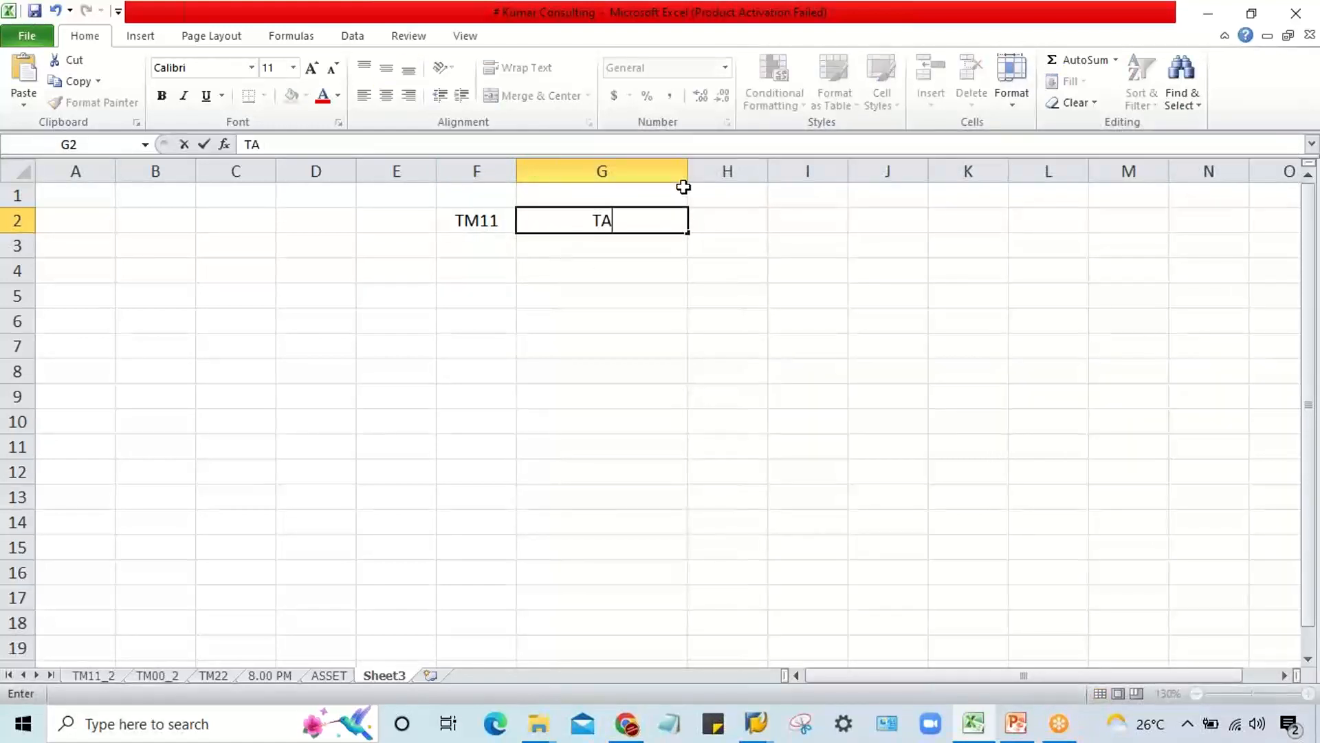
text(TA STEEL)
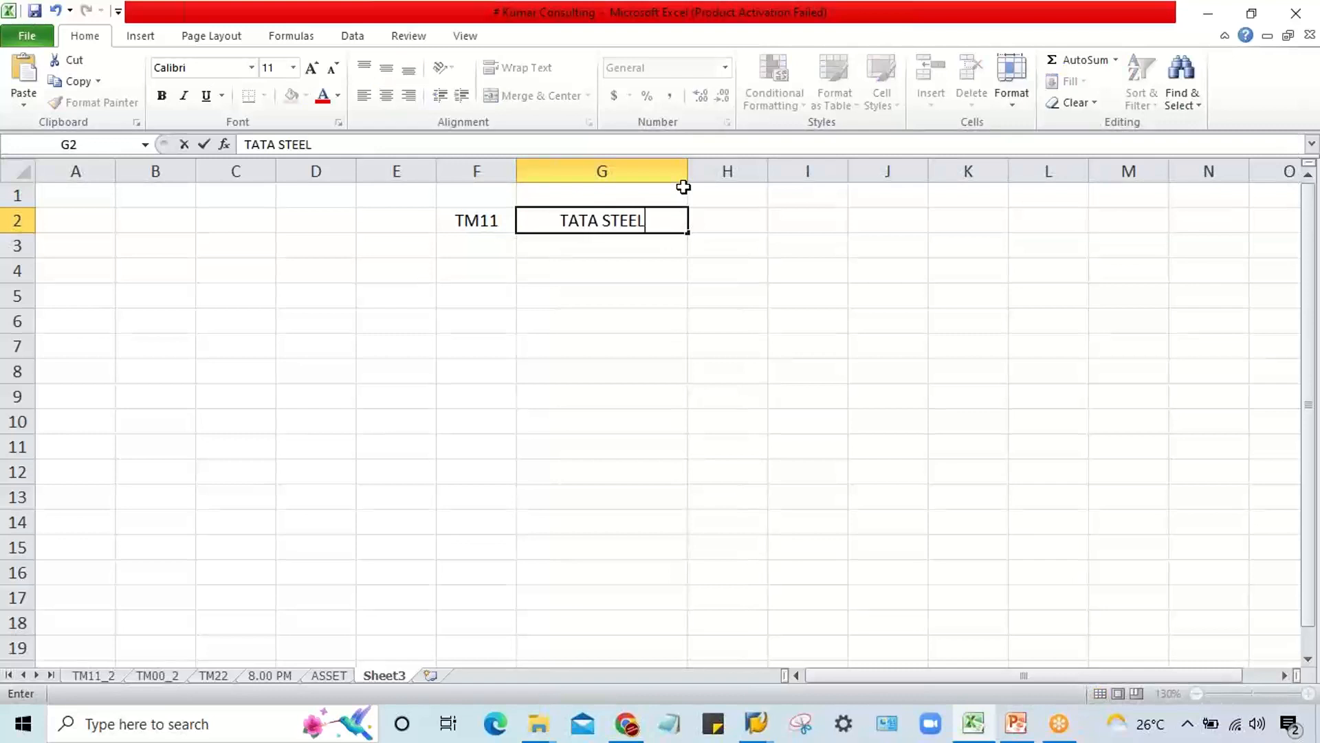
key(Return)
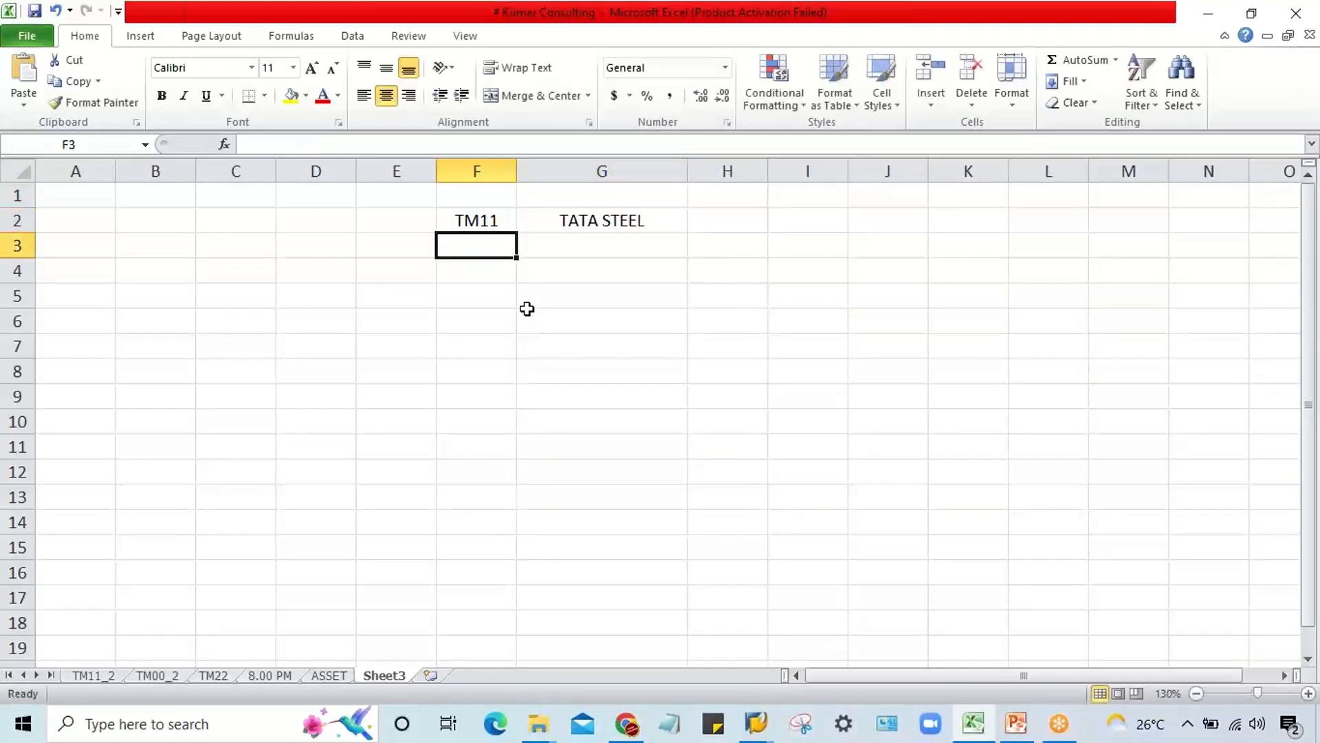
click(470, 219)
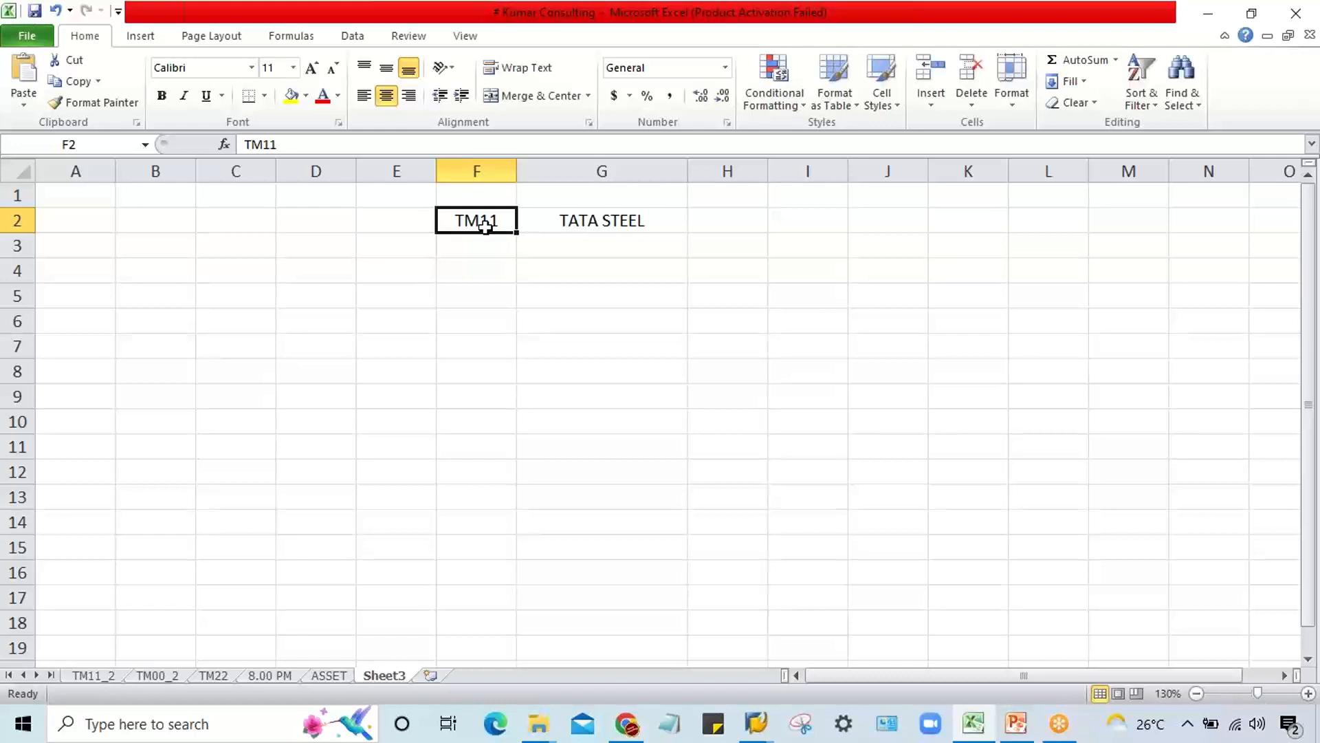
click(568, 238)
click(475, 222)
click(588, 220)
Step: Add company code TM22 in F3 with the company name TATA MOTOR in G3
click(481, 242)
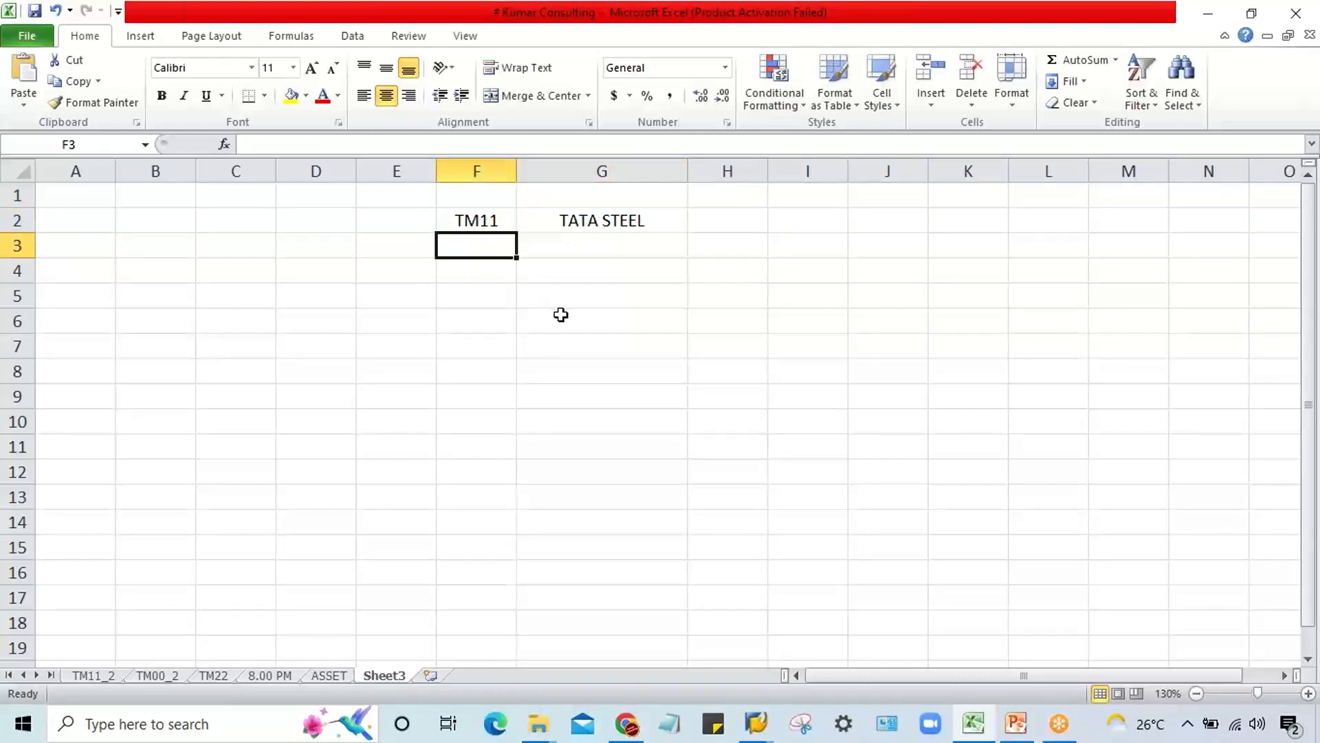
text(TM22)
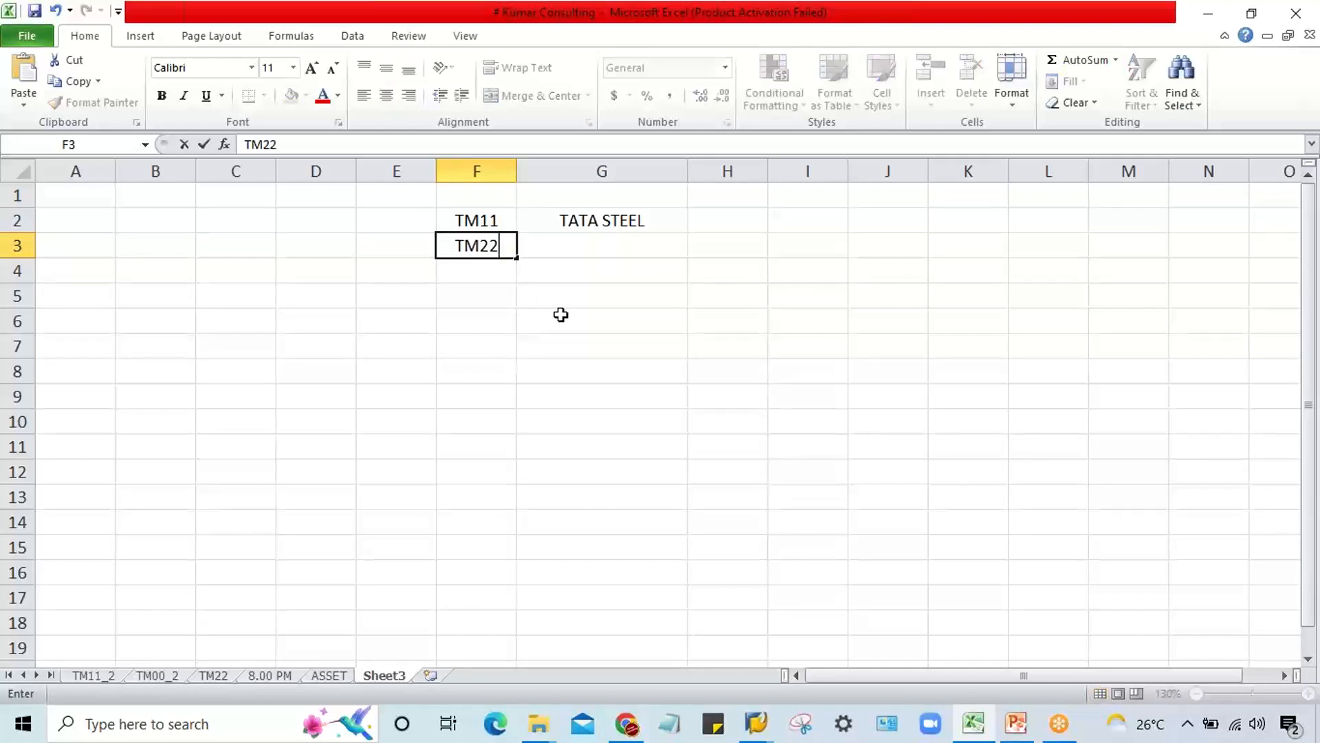
key(Tab)
text(TAT)
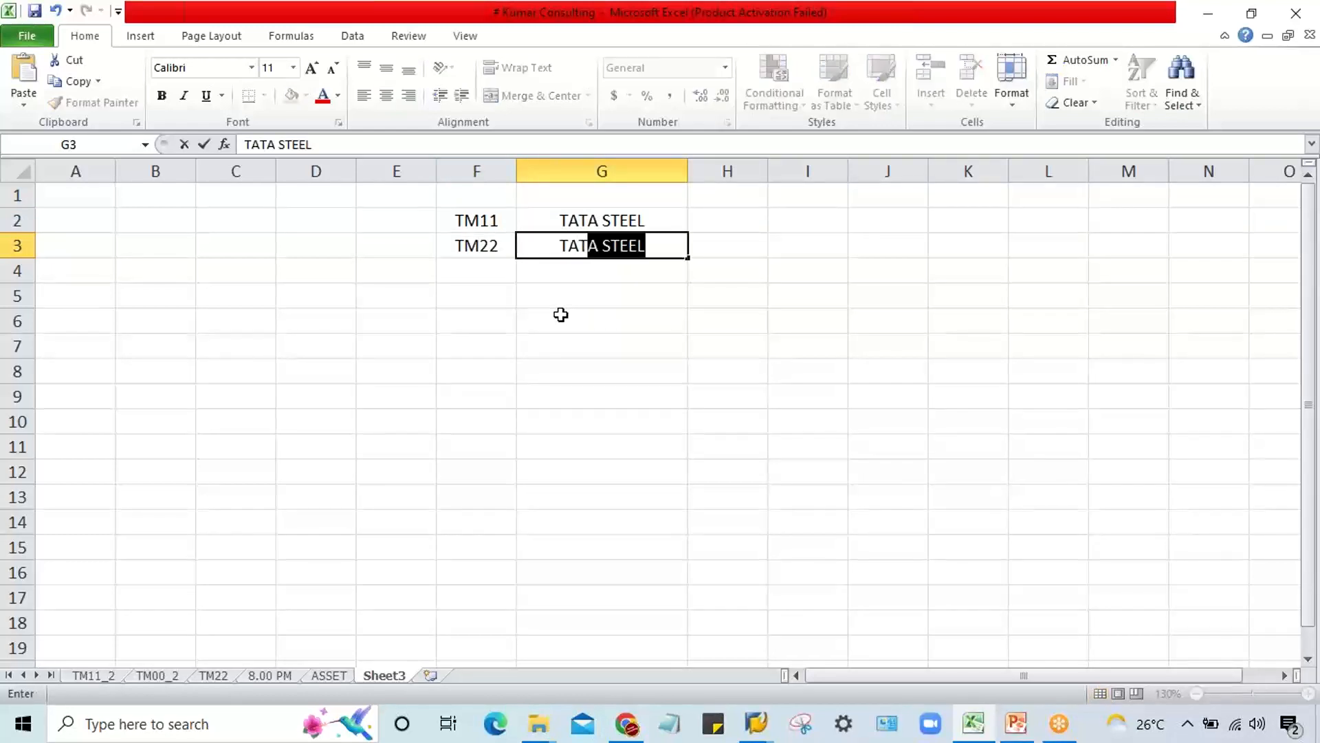
text(A MOTOR)
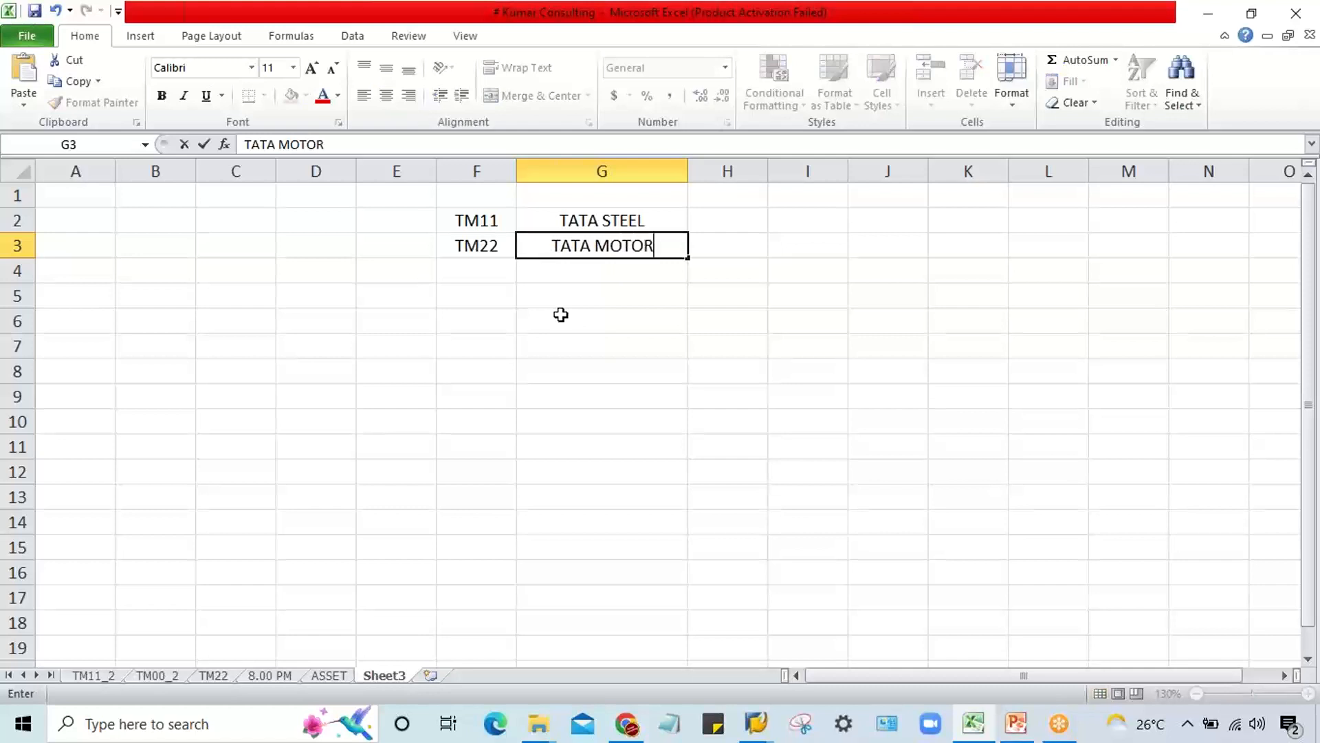
key(Return)
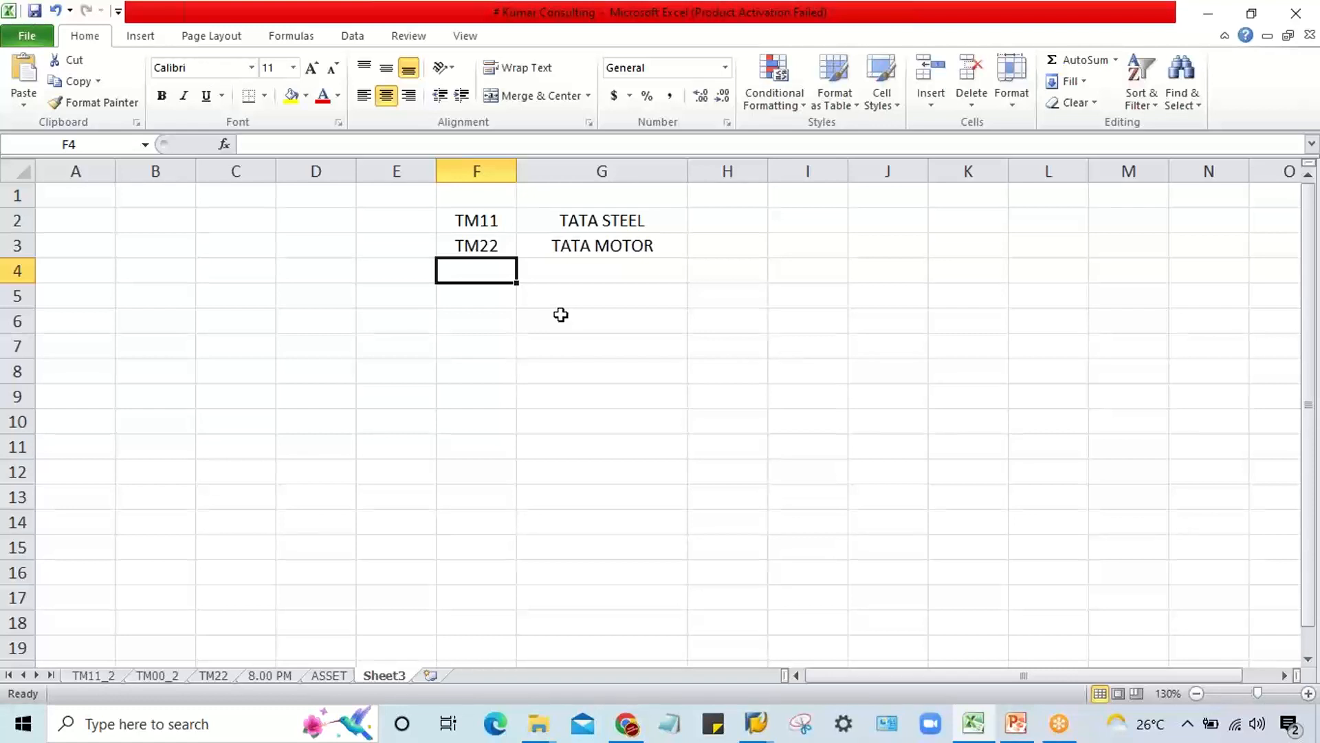
Step: Compare the two company codes and their company names in the sheet
click(461, 217)
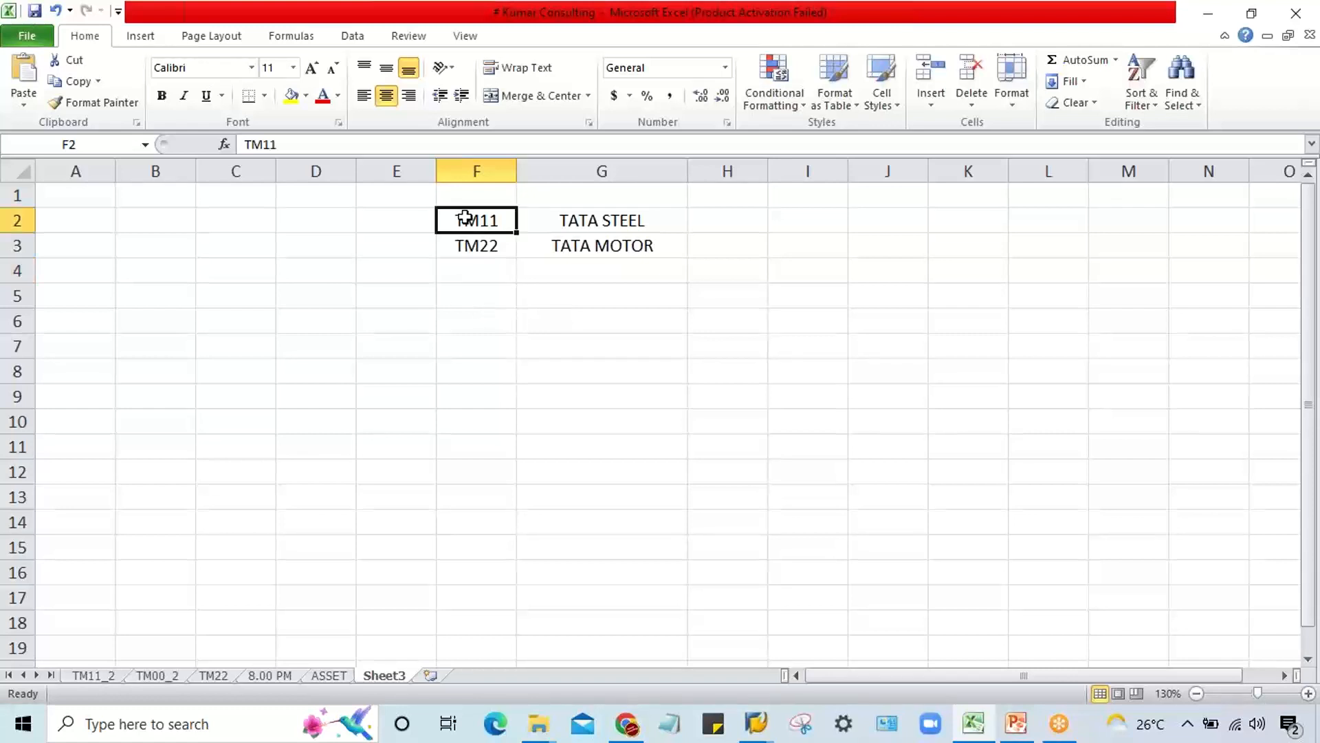
click(479, 249)
click(472, 219)
click(477, 240)
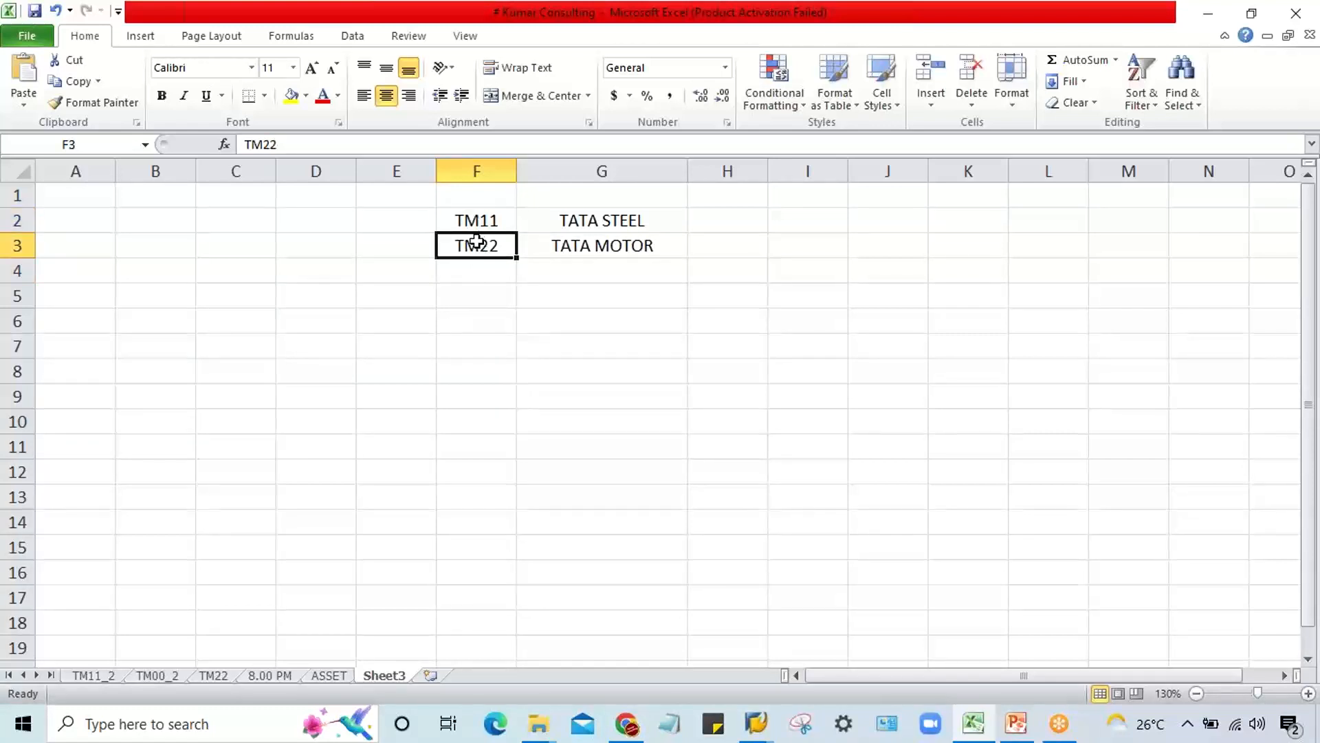
click(473, 217)
click(473, 240)
click(594, 220)
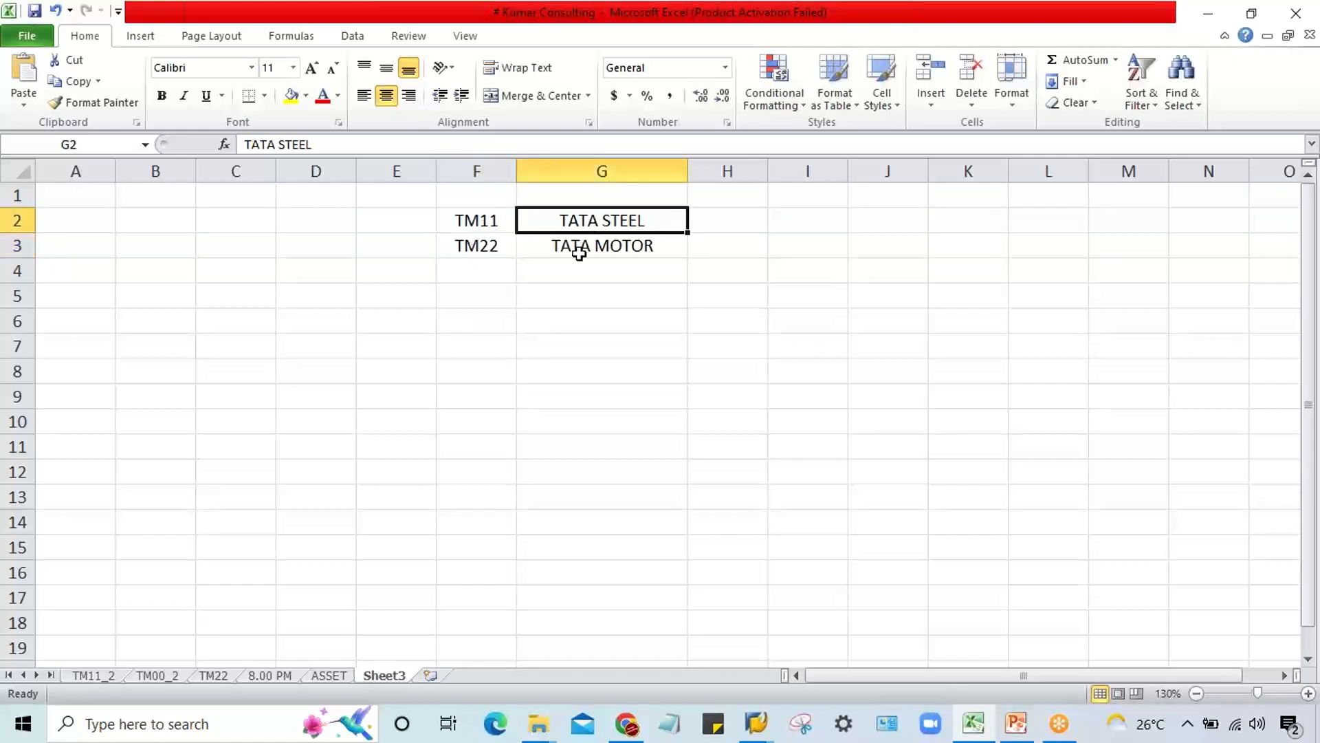
click(580, 249)
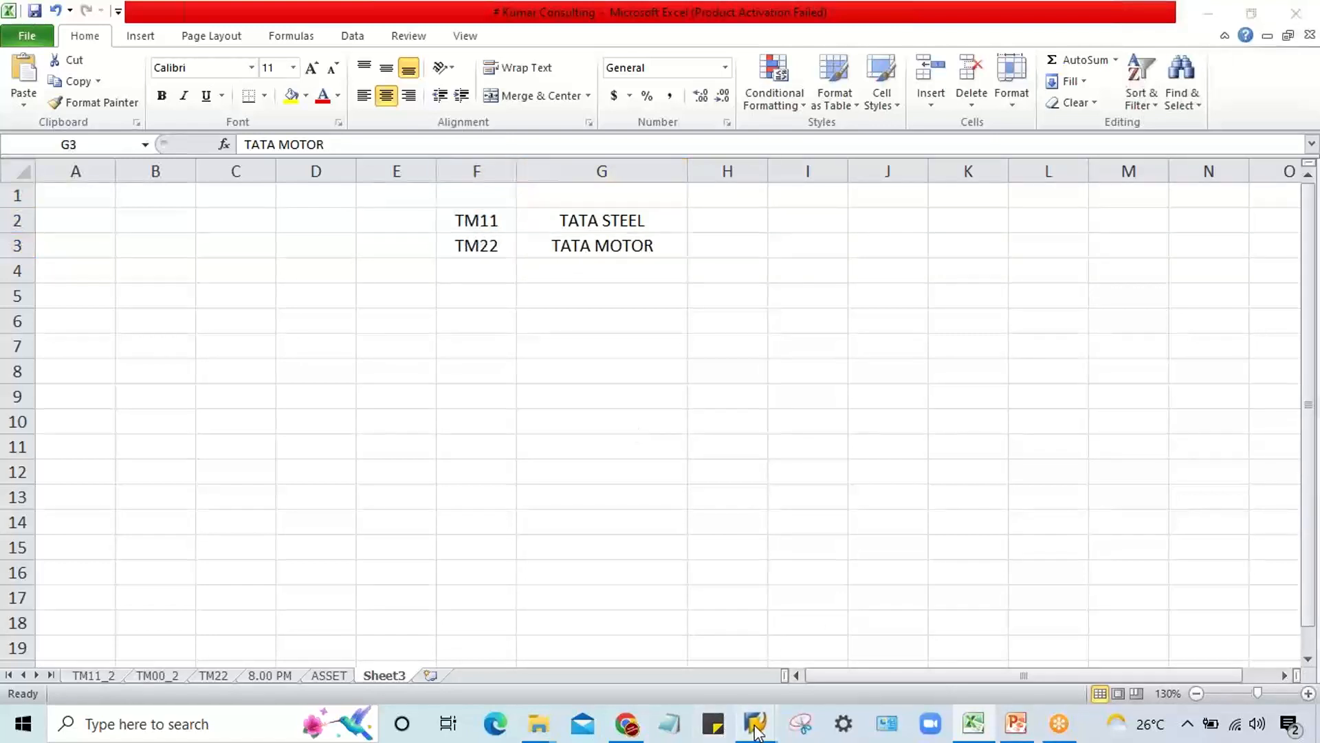
Step: Switch back to SAP, set the document date to 03.09.2022, and open the first line item for account 4000 in company code TM11
mouse_move(754, 730)
click(663, 669)
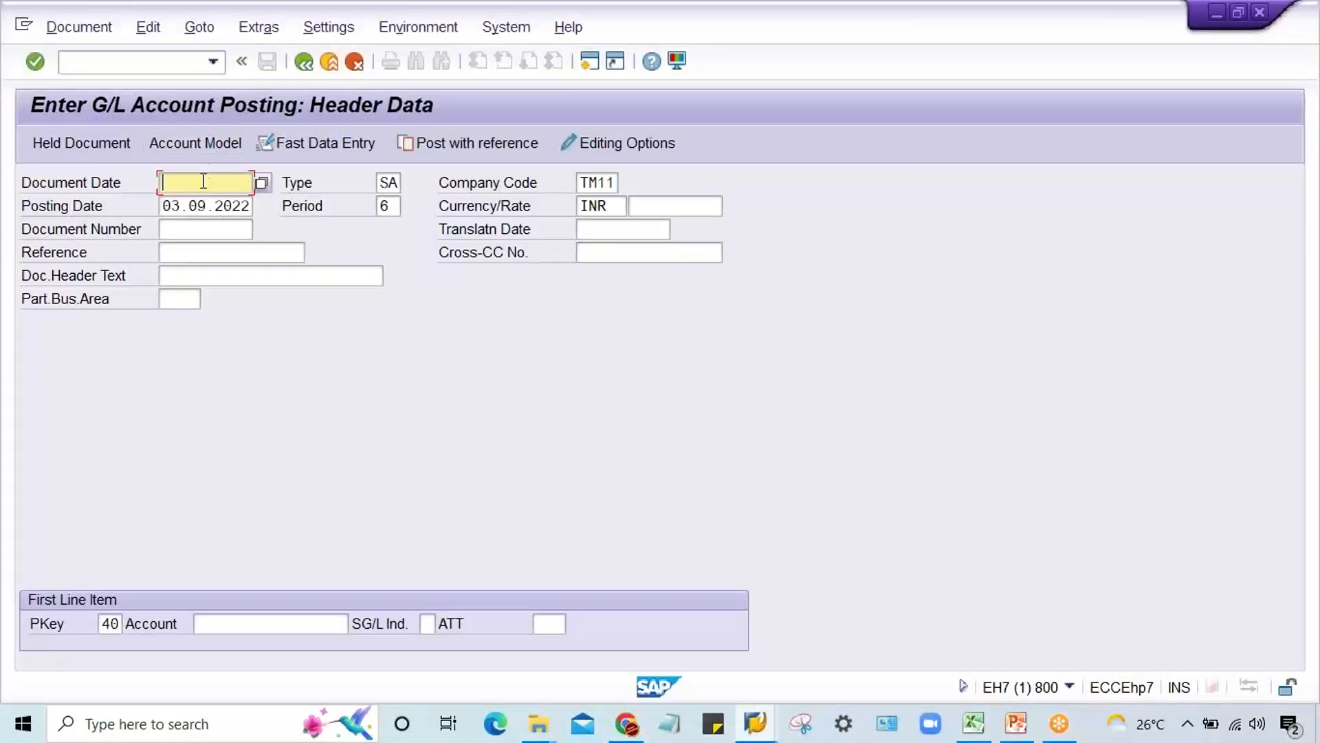
text(03)
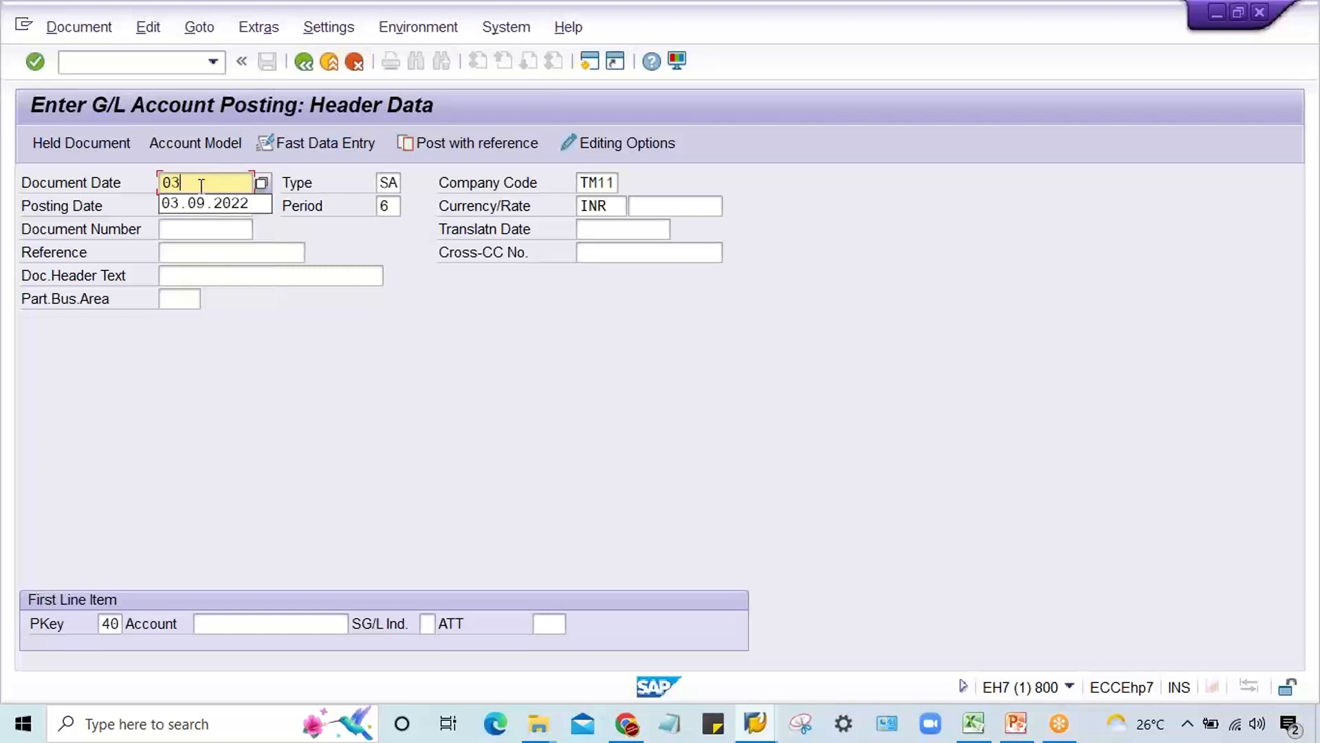
key(Down)
key(Return)
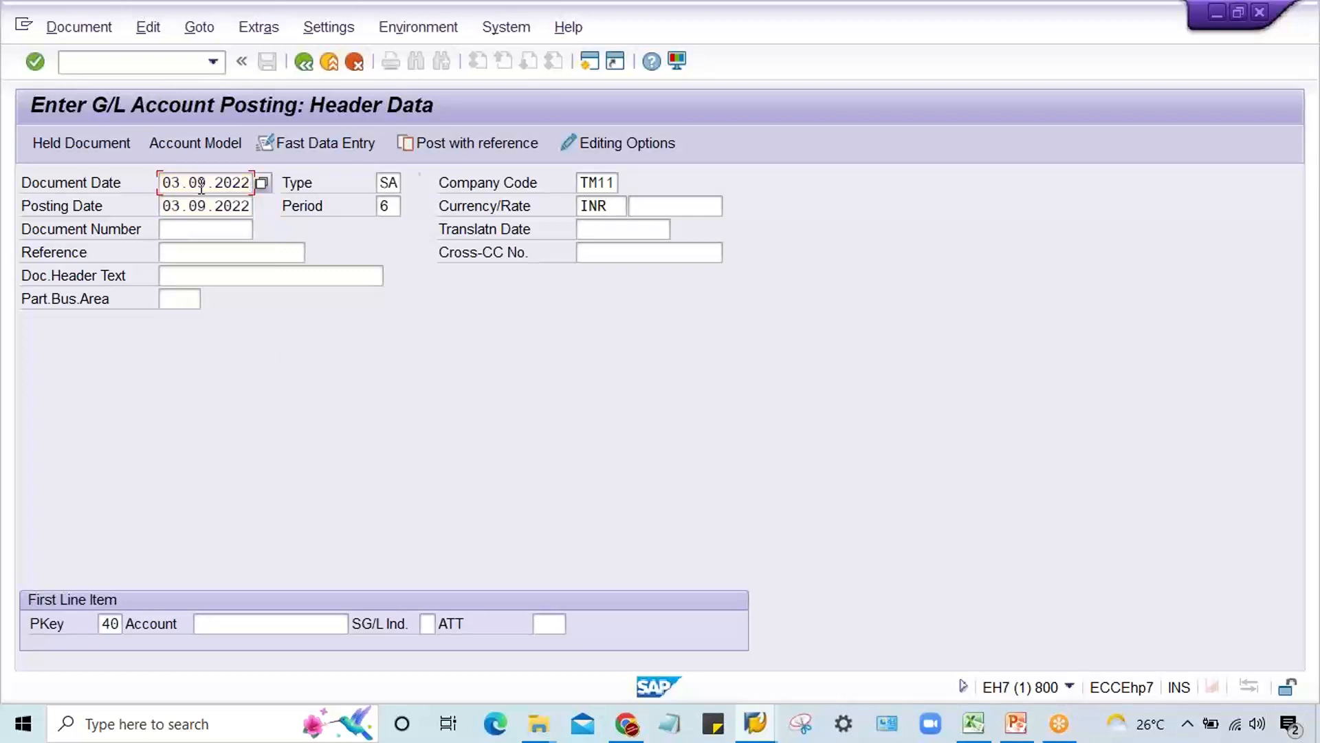
key(Tab)
key(Tab)
key(Tab)
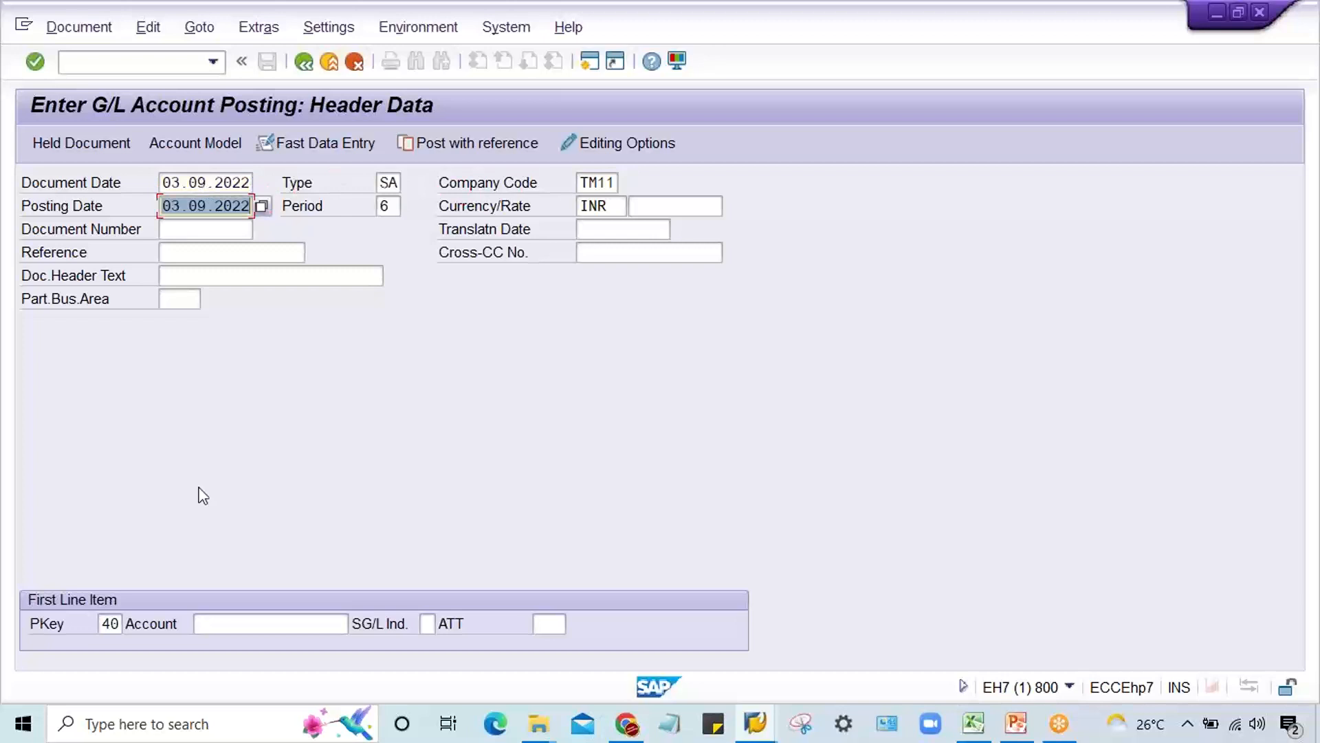
click(249, 621)
text(4000)
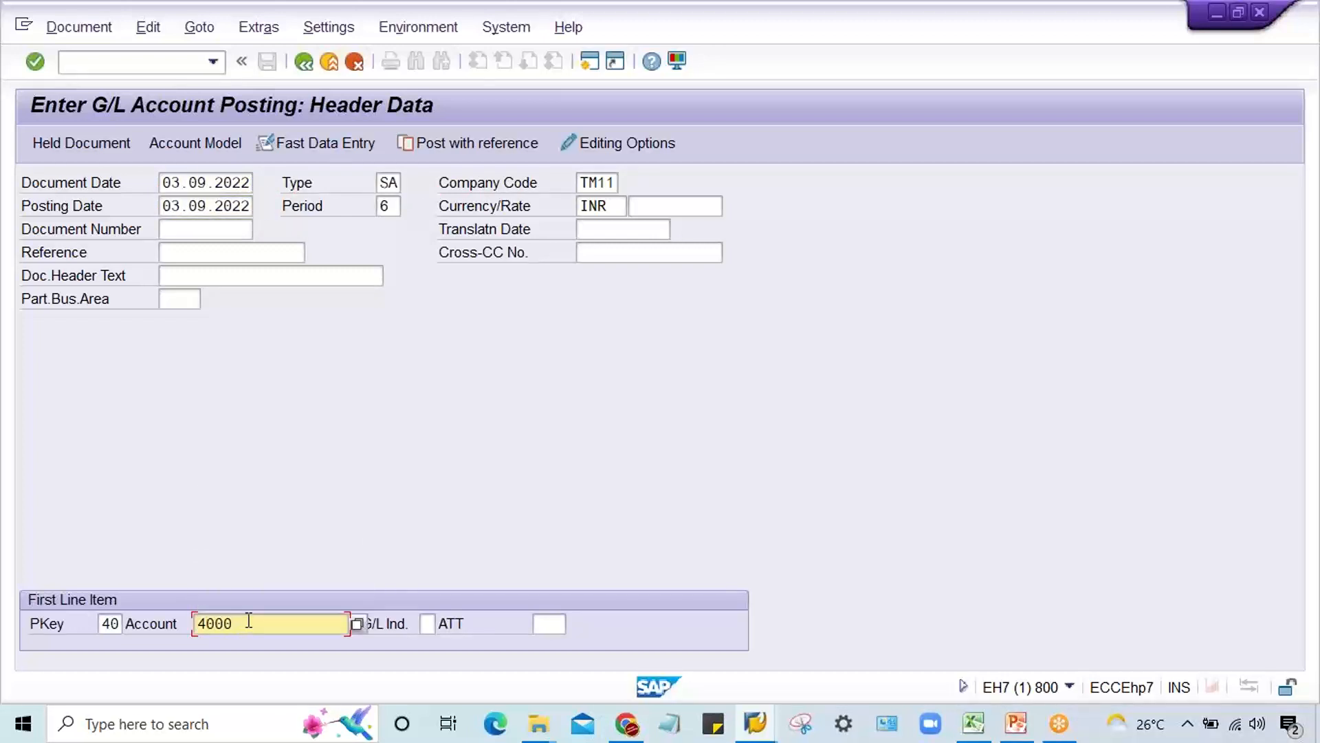
key(Return)
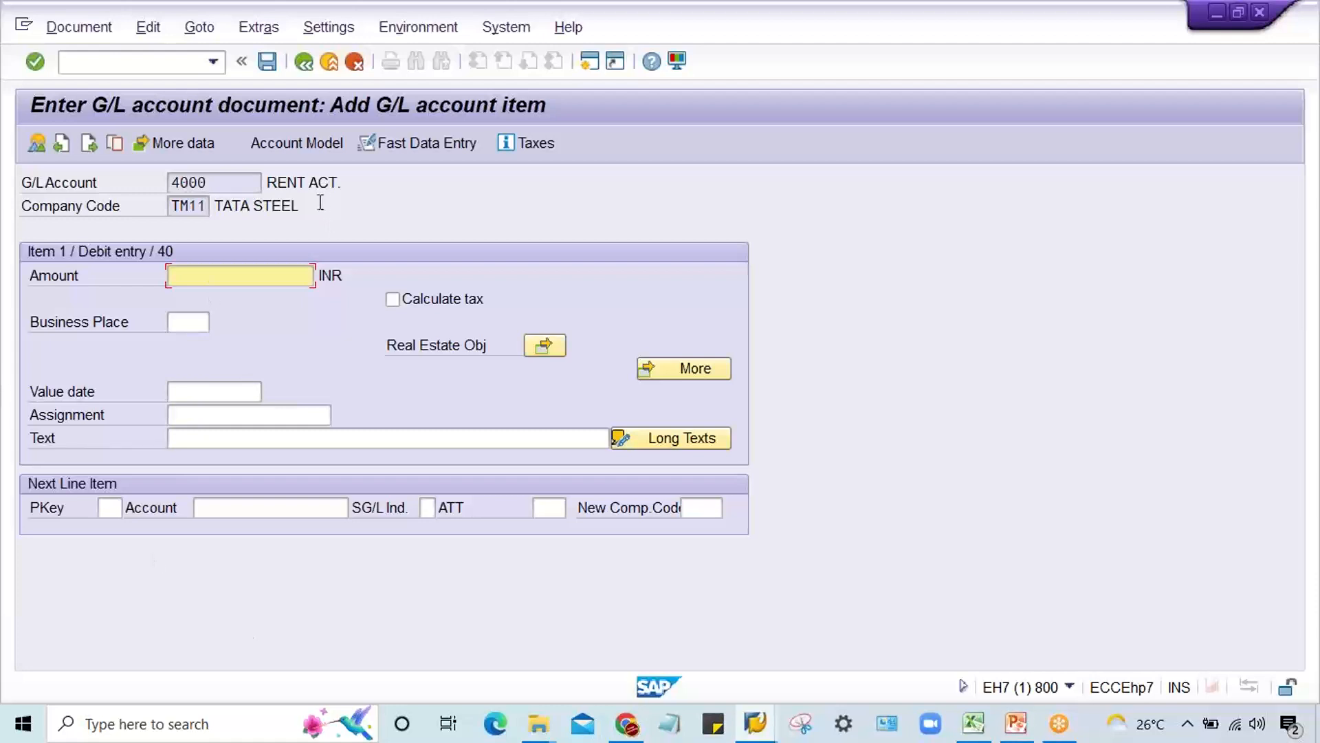
drag(320, 204, 204, 214)
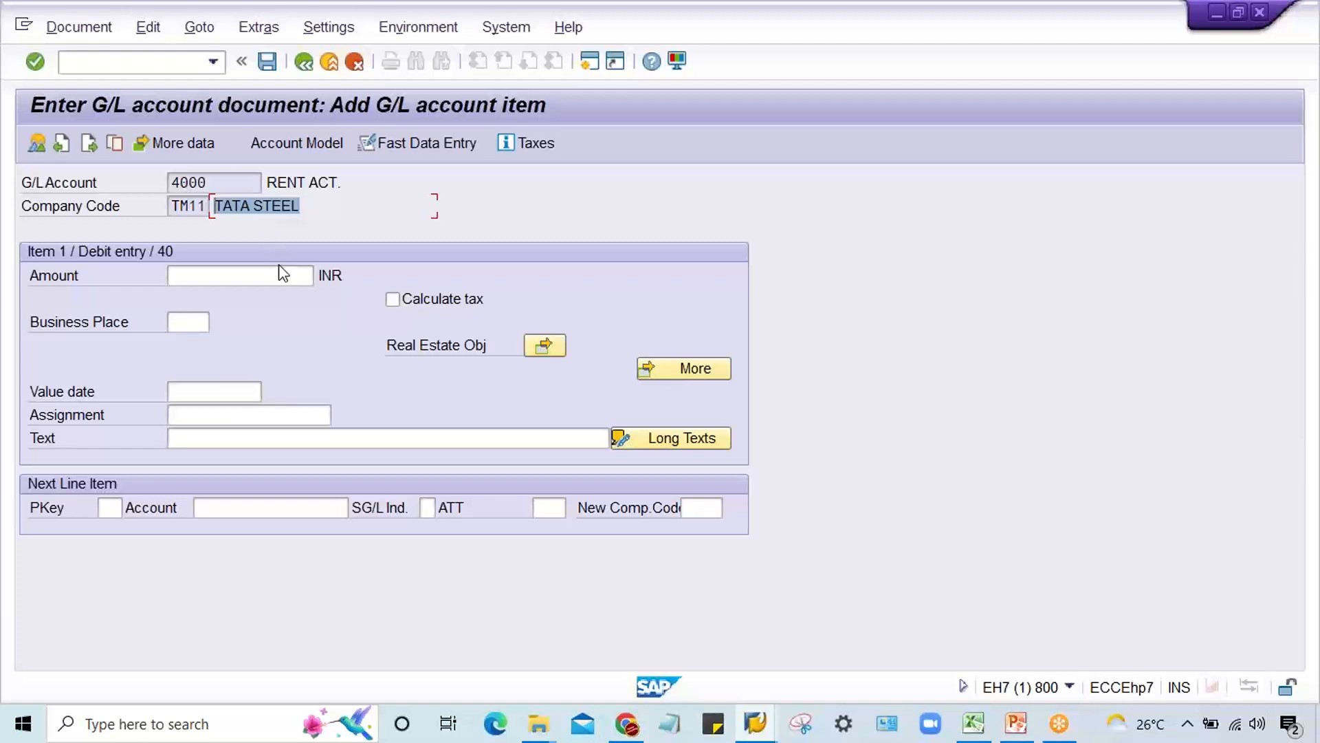
click(220, 183)
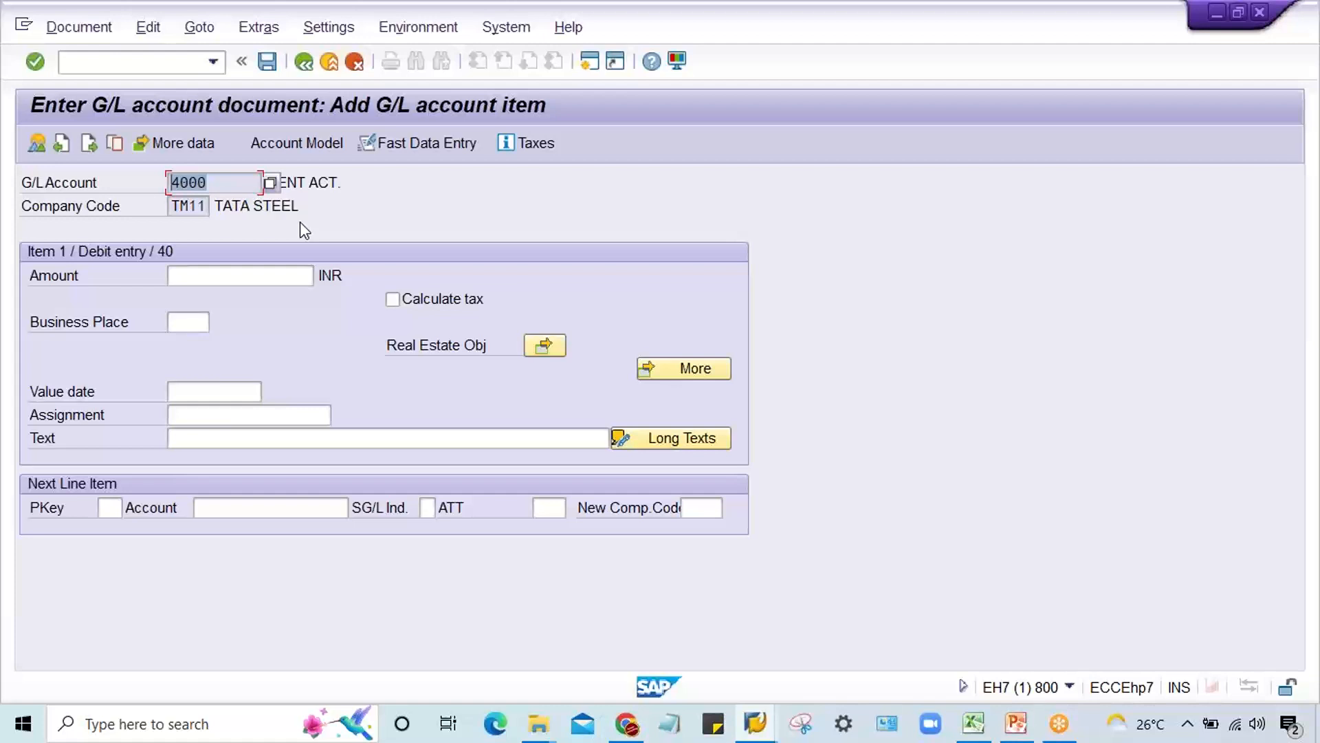
Step: Leave the TM11 line item and restart transaction F-02 in the same session
click(755, 723)
click(787, 317)
click(146, 70)
text(/)
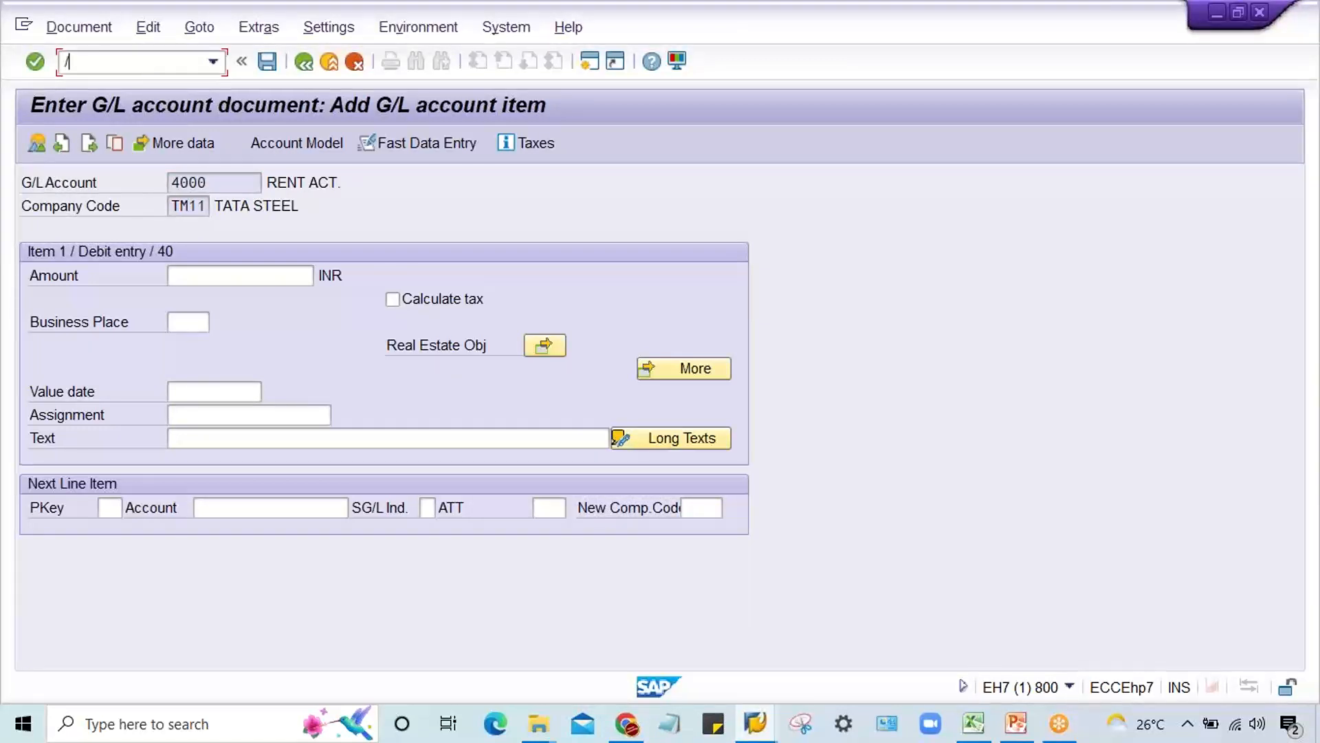
text(NF-02)
key(Return)
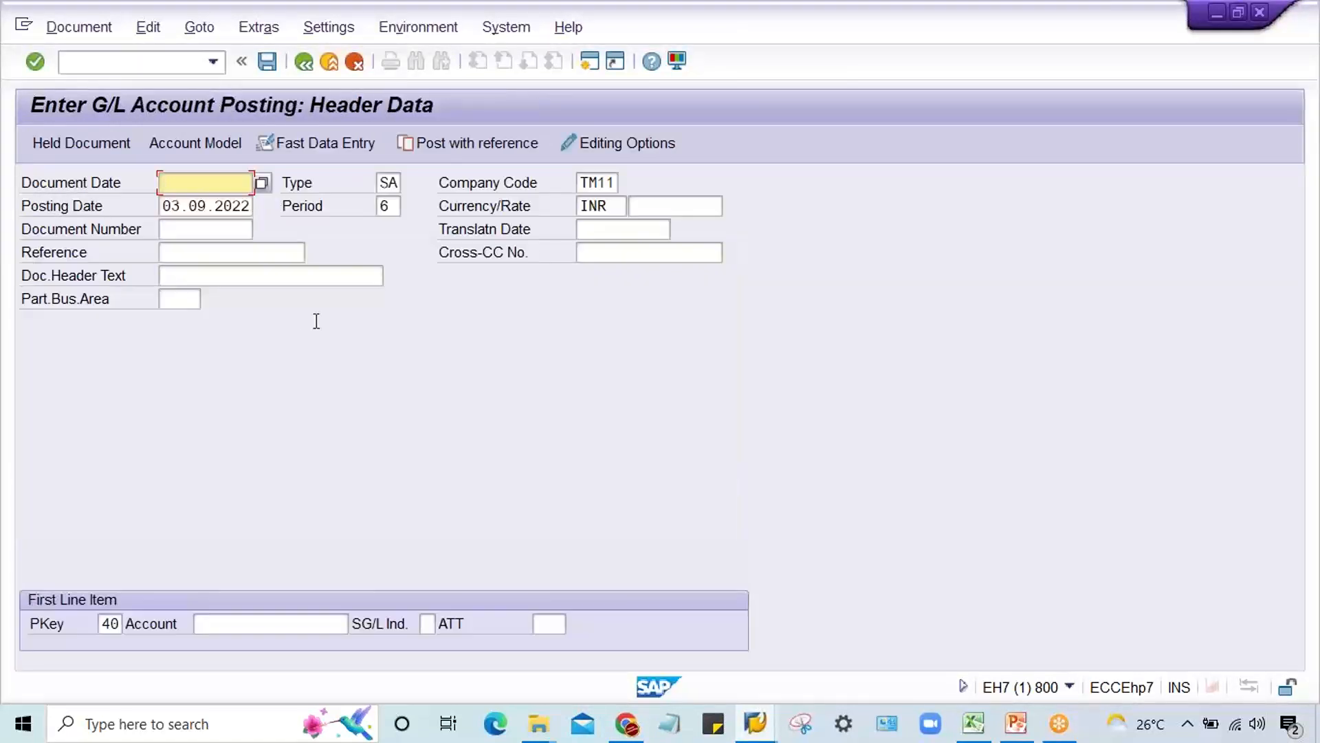
Step: Set the document date to 03.09.2022 and the company code to TM22 in the document header
click(222, 185)
click(220, 203)
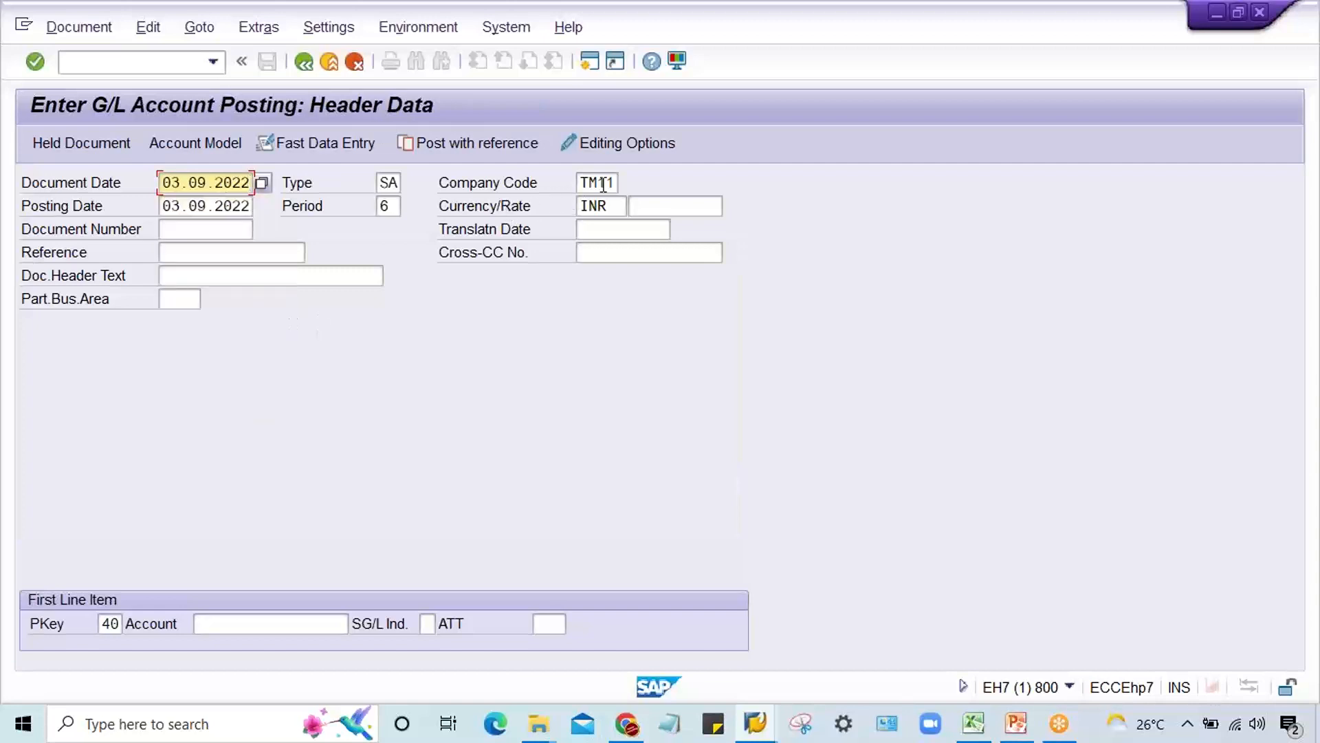
click(616, 182)
key(BackSpace)
key(BackSpace)
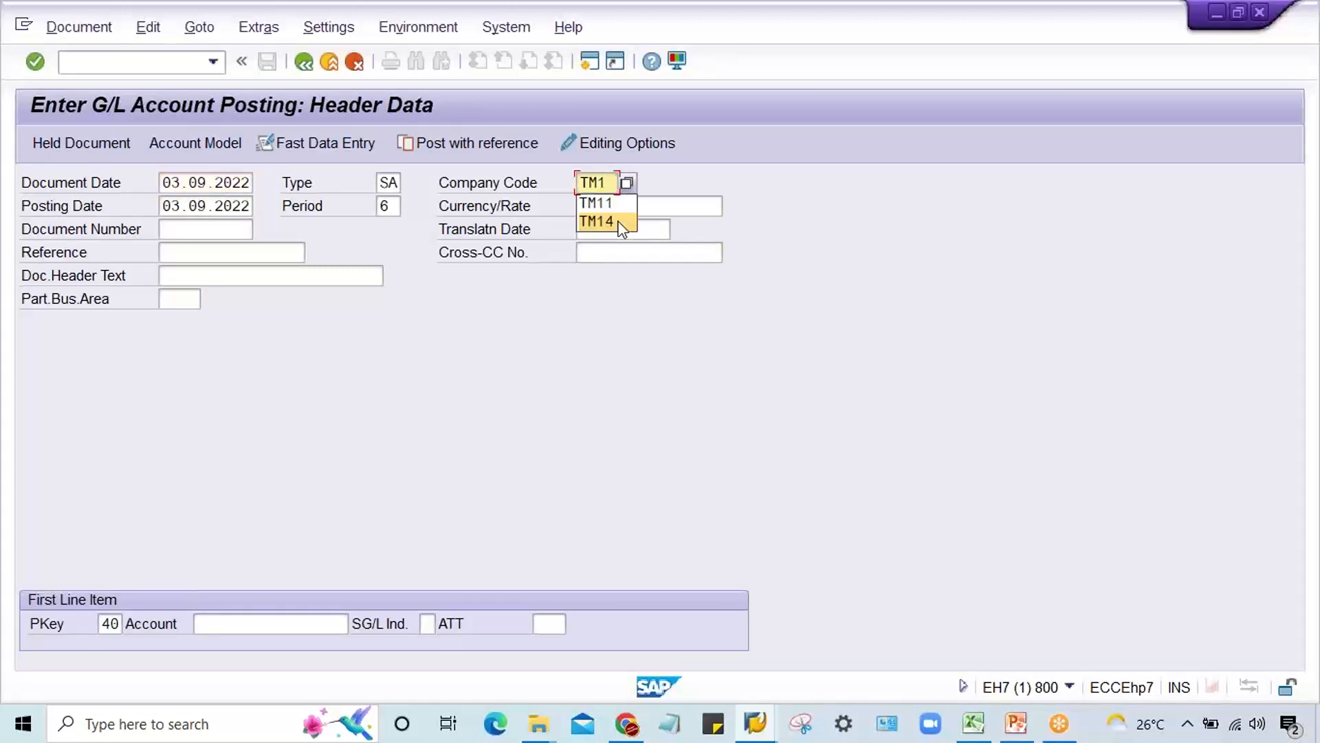
text(22)
key(Return)
Step: Enter account 4000 for the first line item and open its data
click(281, 615)
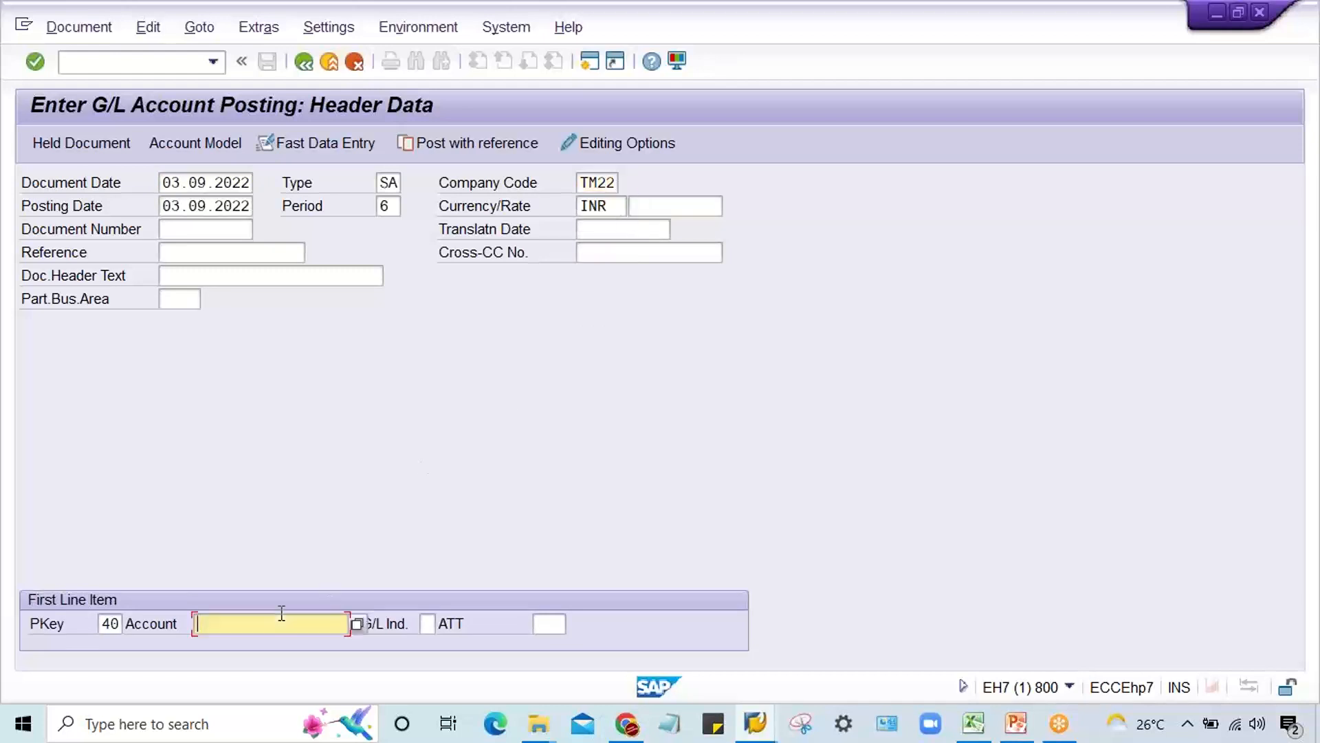
text(4000)
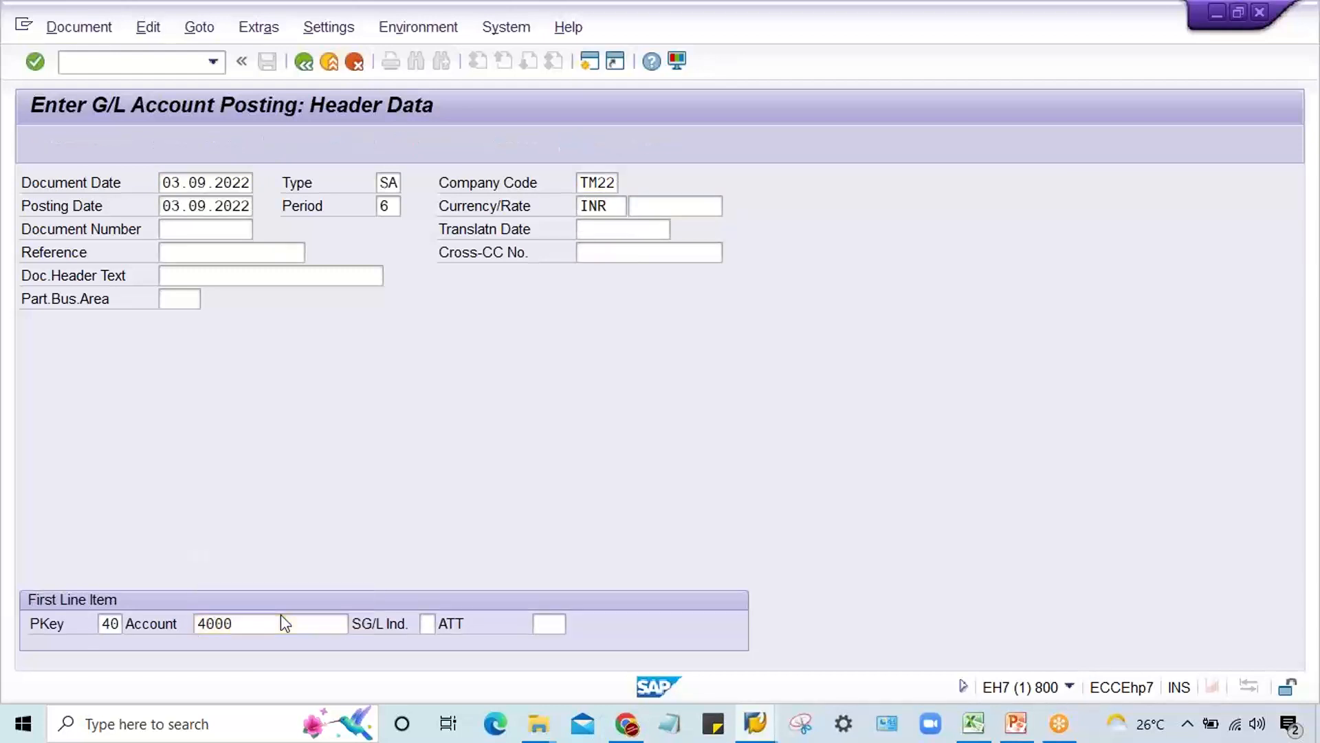
key(Return)
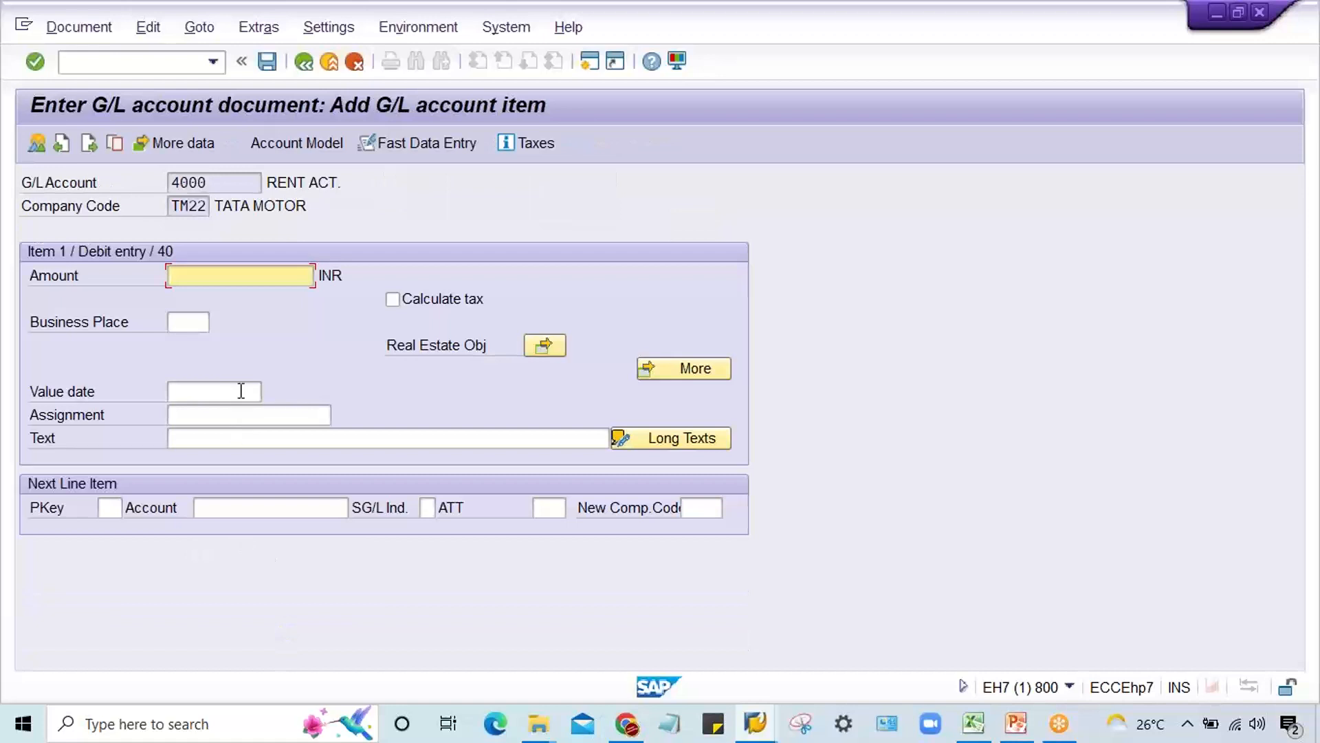
double_click(210, 183)
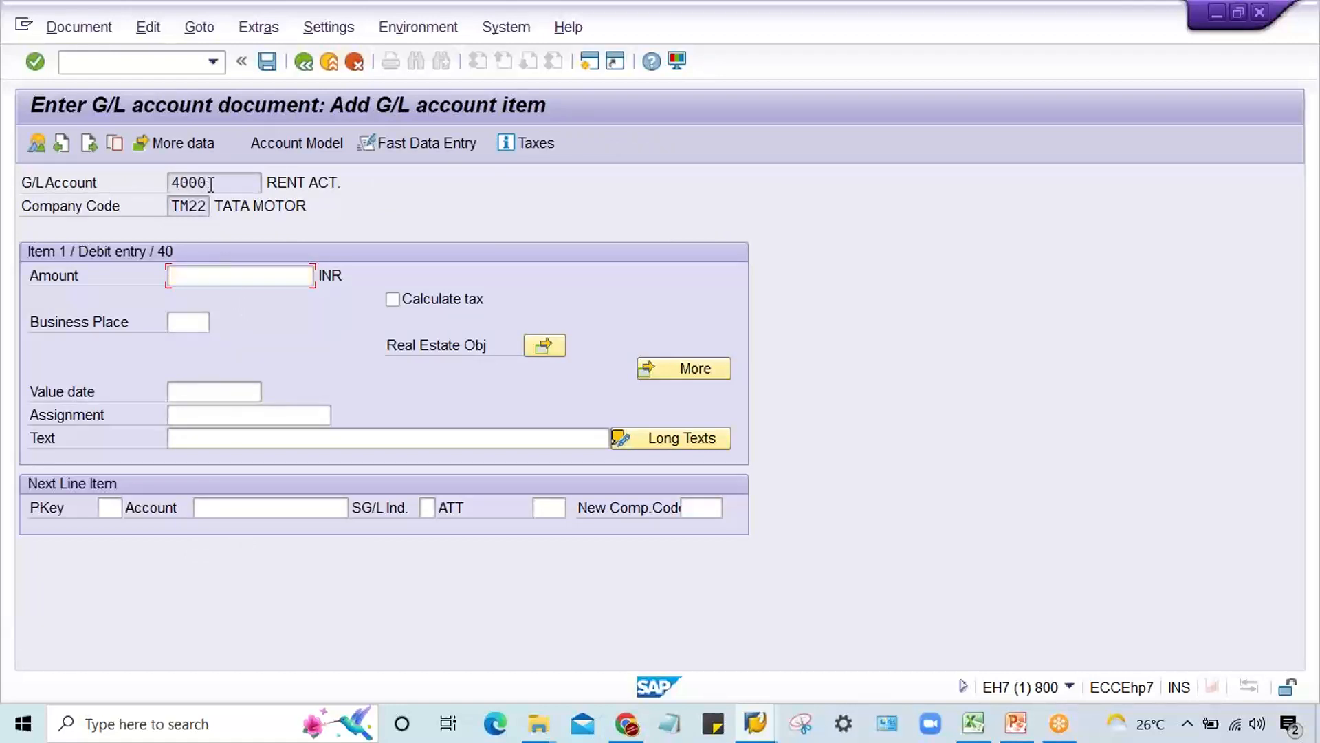
Step: Switch to the posting key configuration session and open transaction OBC4 in it
click(755, 723)
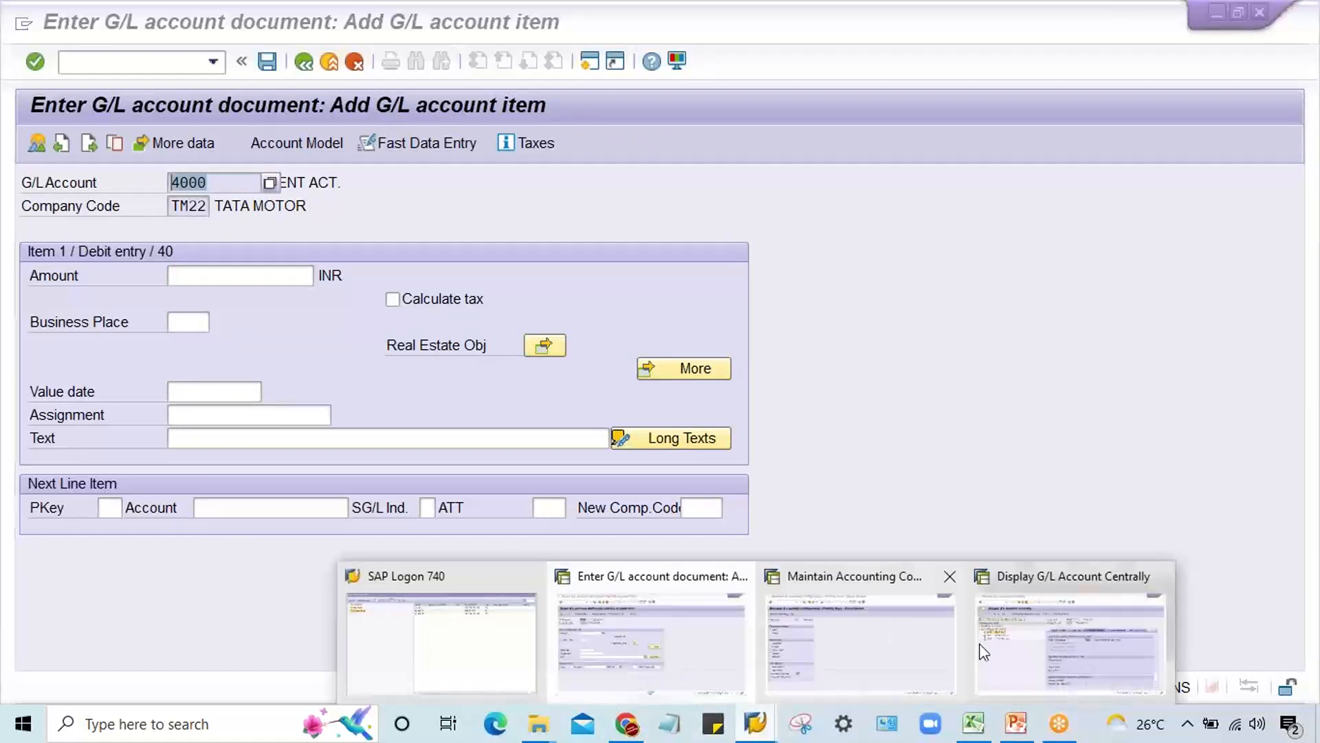
click(893, 663)
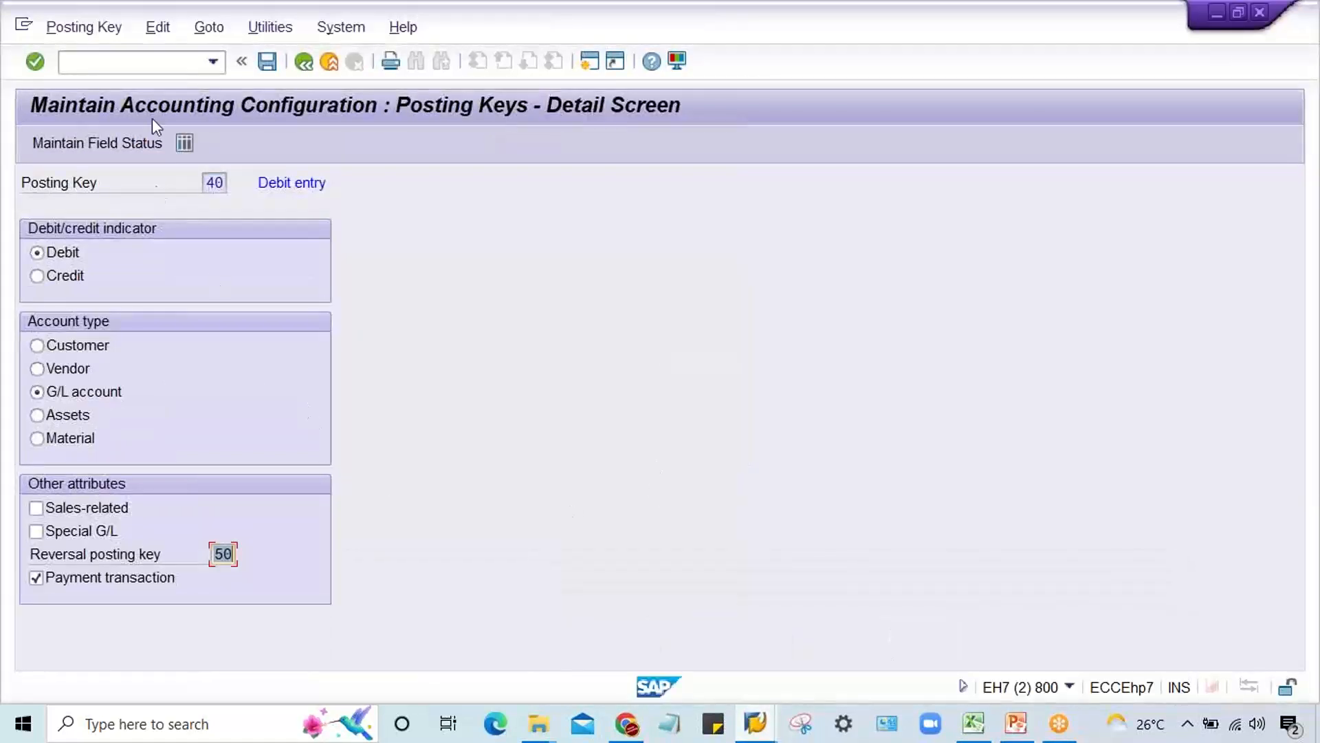
click(147, 64)
text(/N)
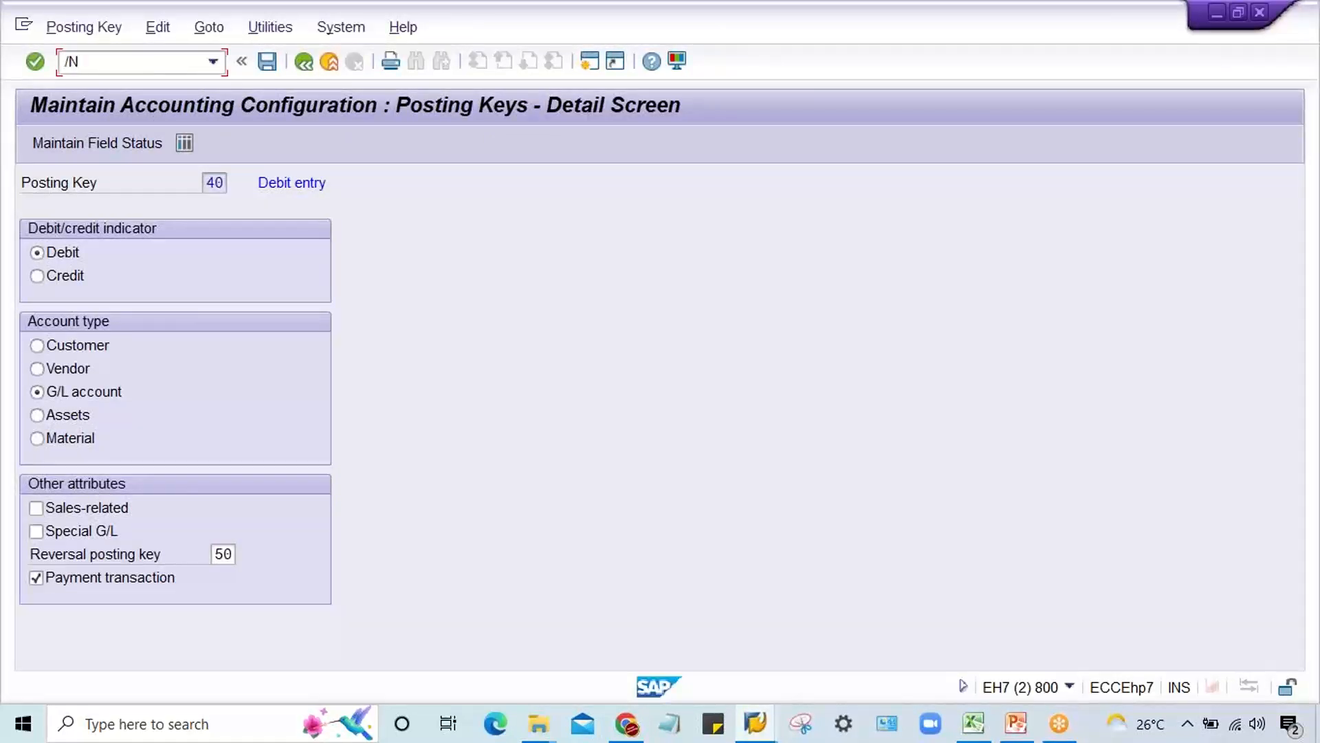
text(OBC4)
key(Return)
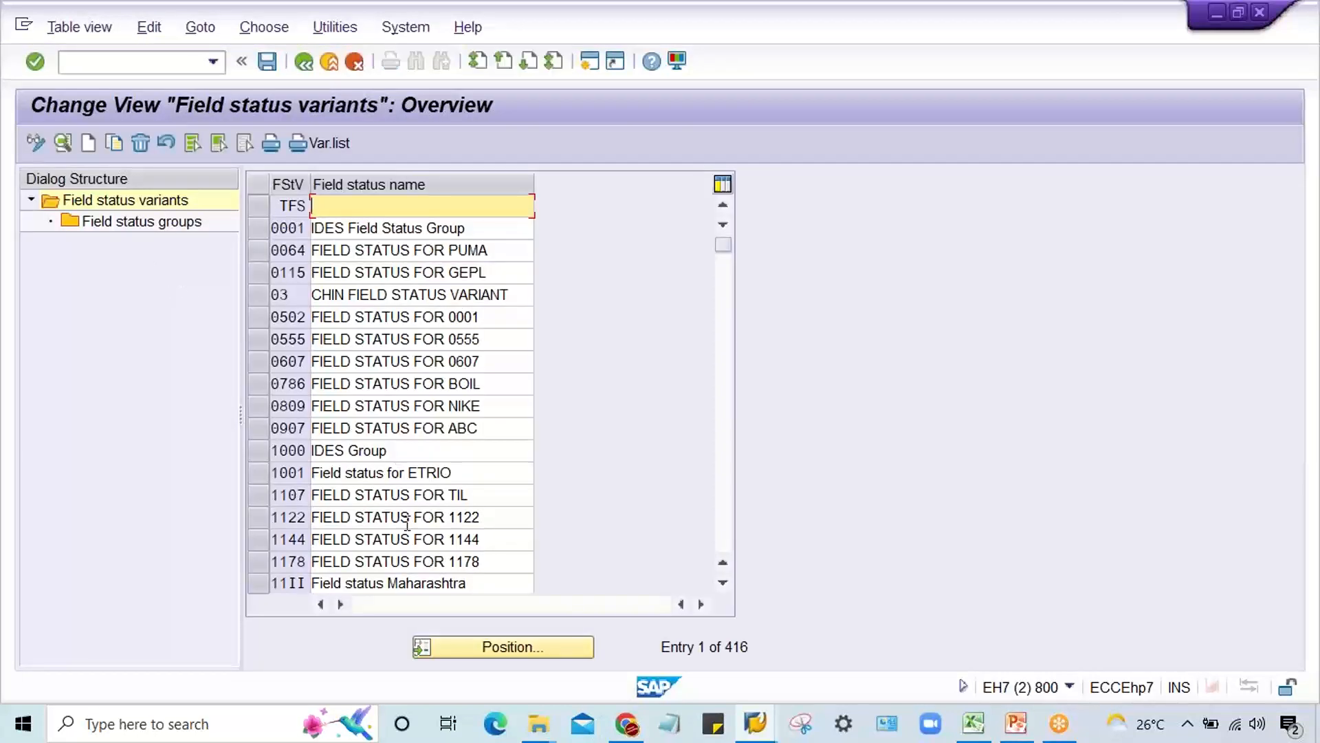
Step: Locate field status variant TM22, select it, and open its field status groups
click(495, 655)
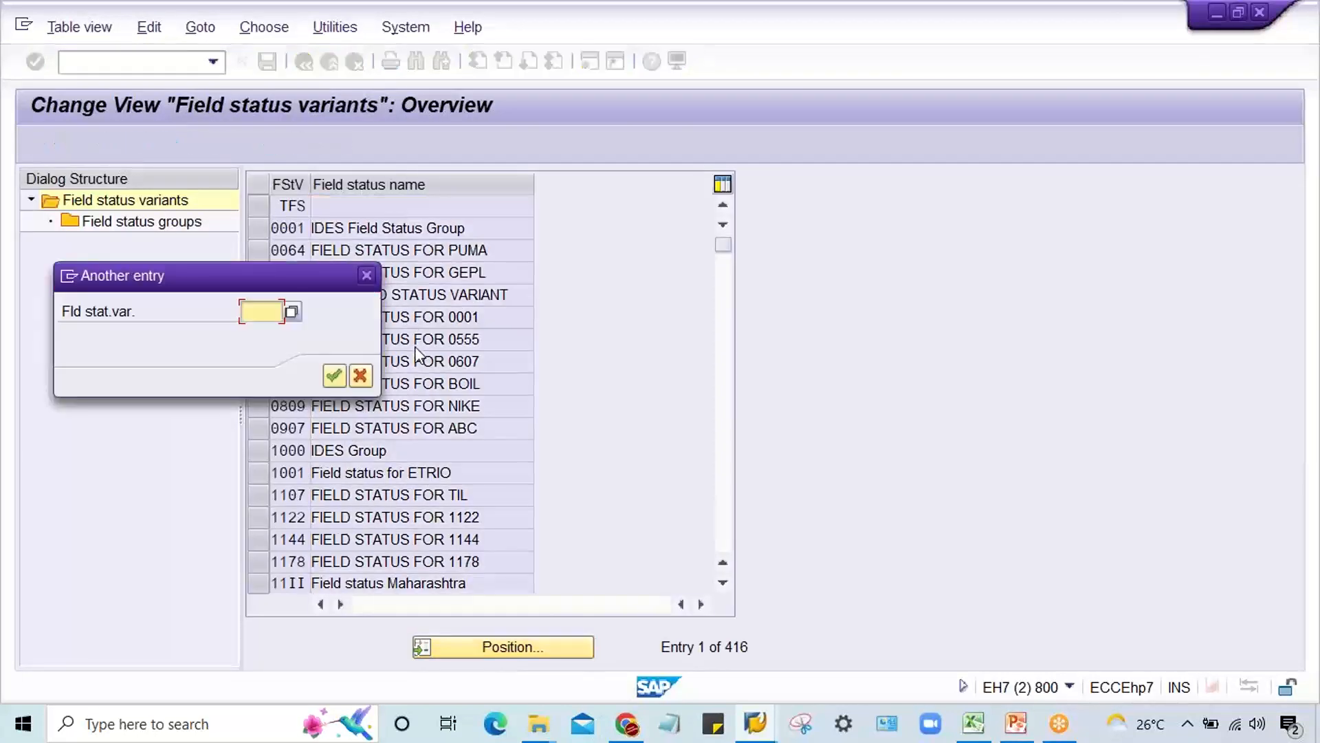
text(TM22)
key(Return)
click(259, 207)
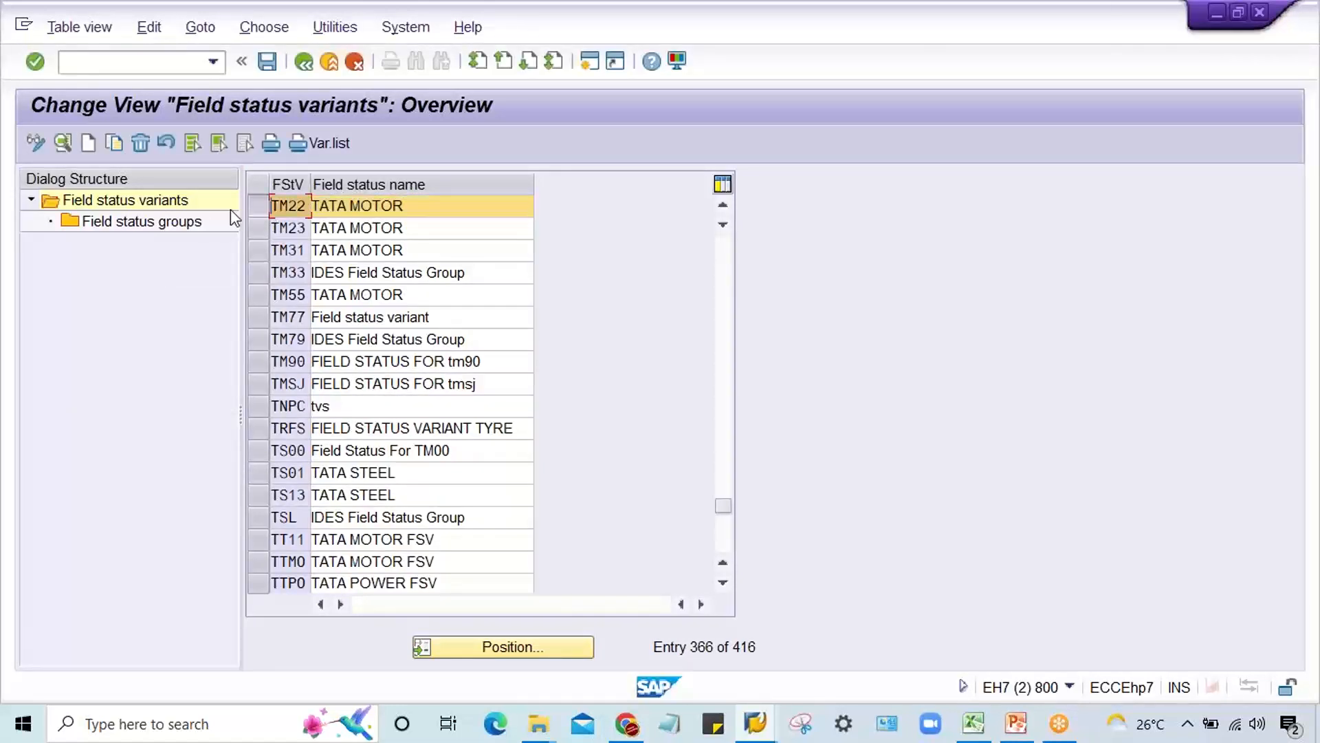
double_click(117, 227)
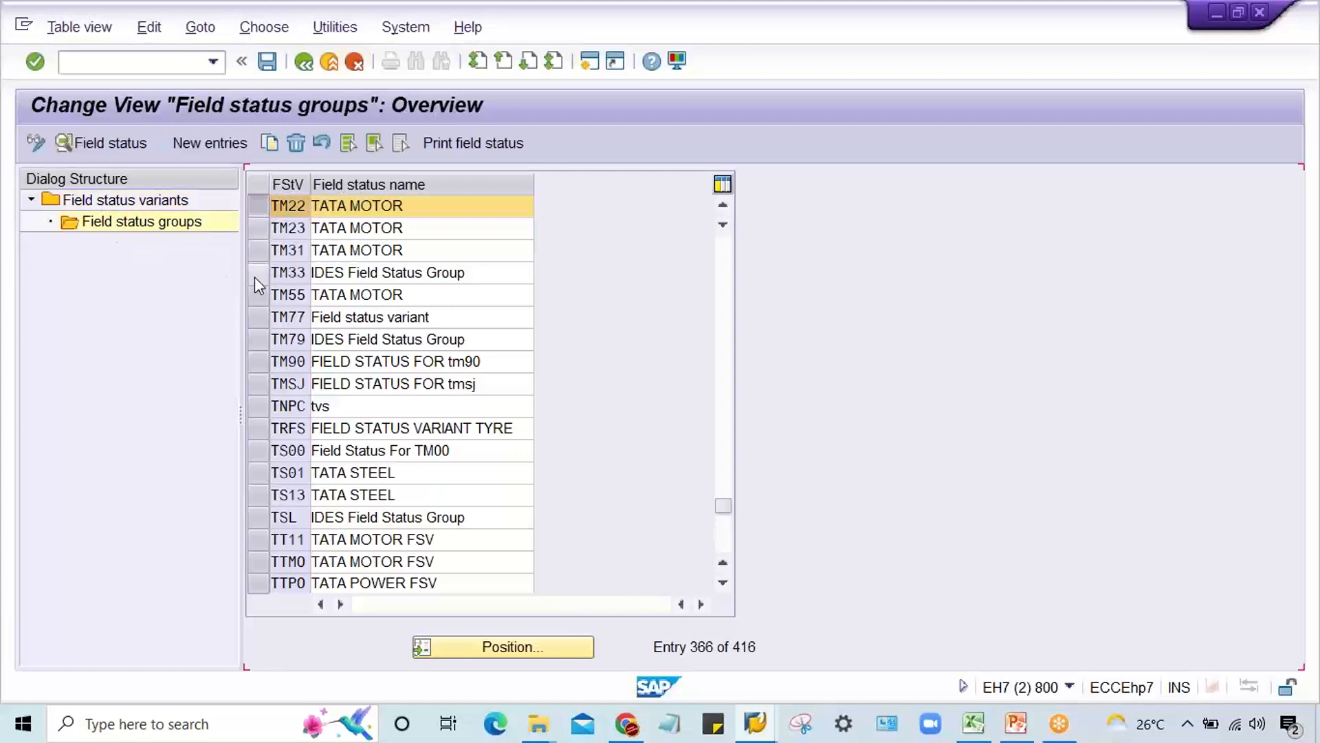
Step: In the general data of group G001 for variant TM22, make Text a required entry and save
double_click(336, 251)
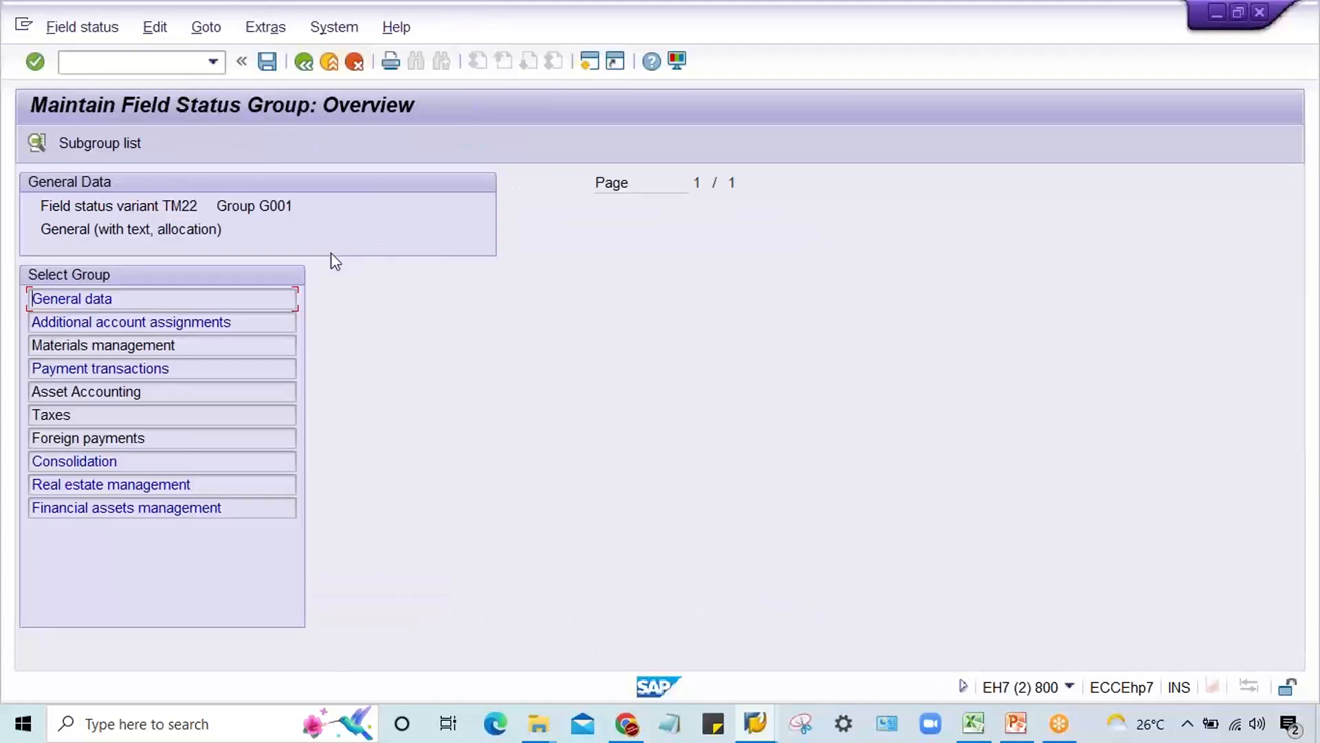
click(133, 297)
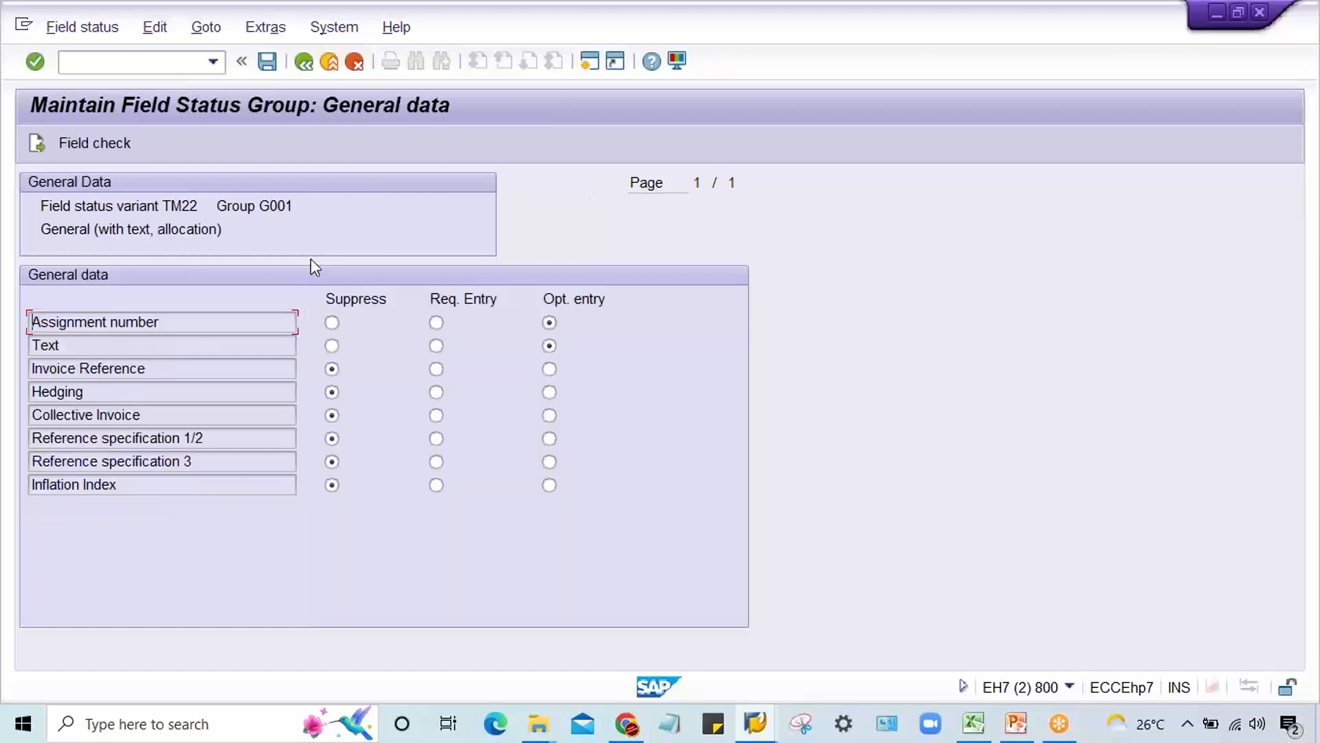
click(443, 351)
key(ctrl+s)
key(Return)
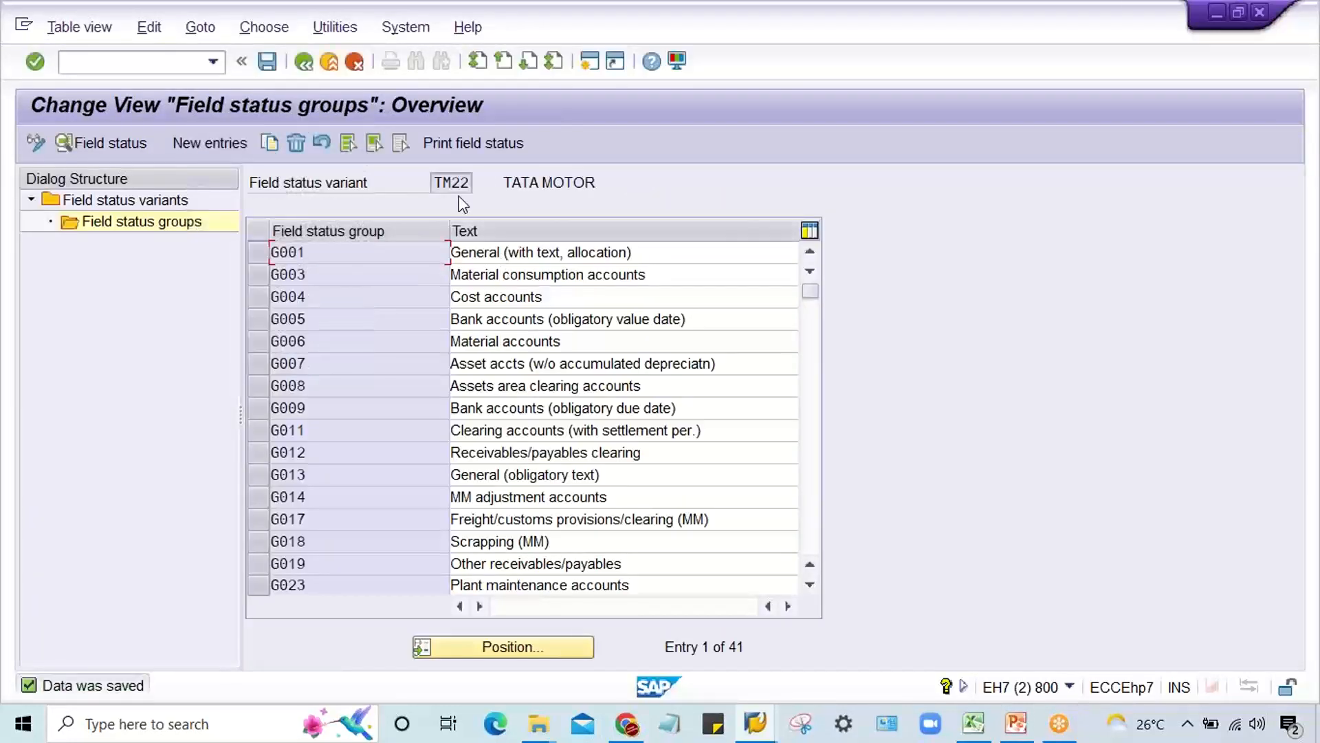
double_click(434, 184)
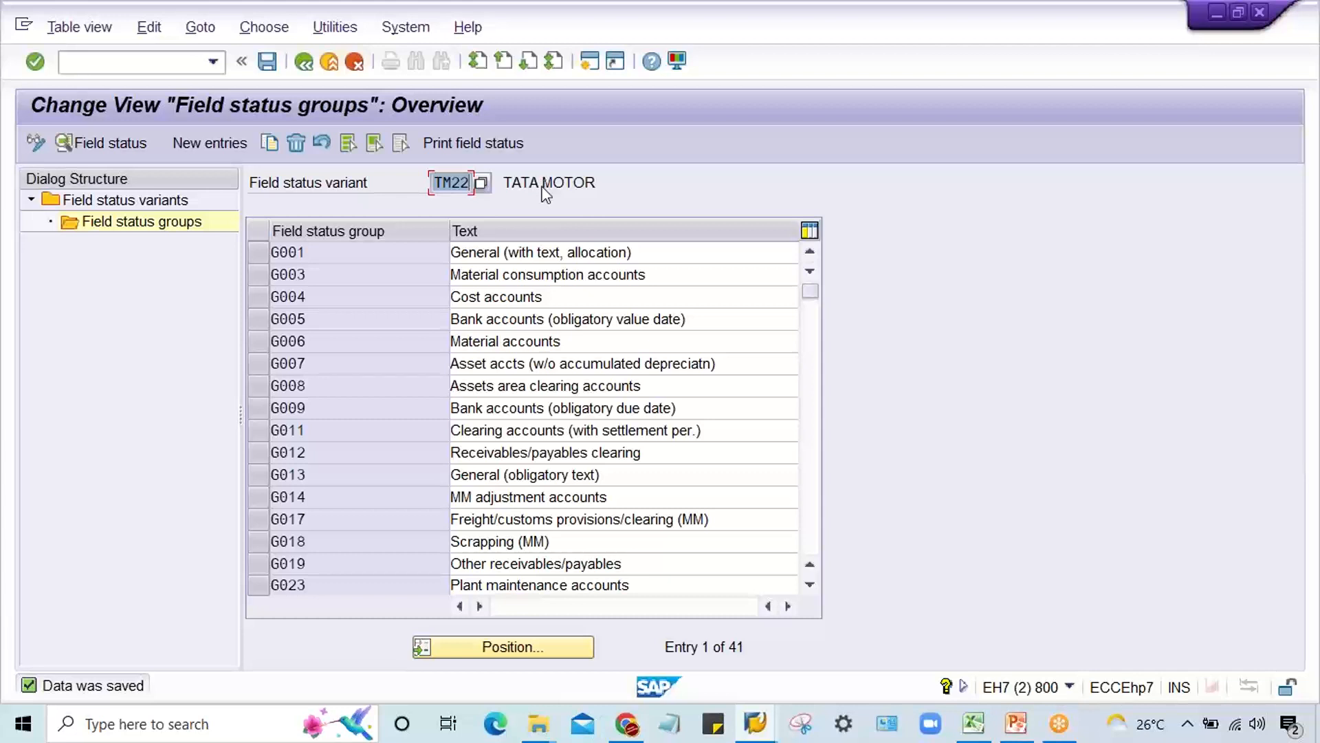
click(350, 254)
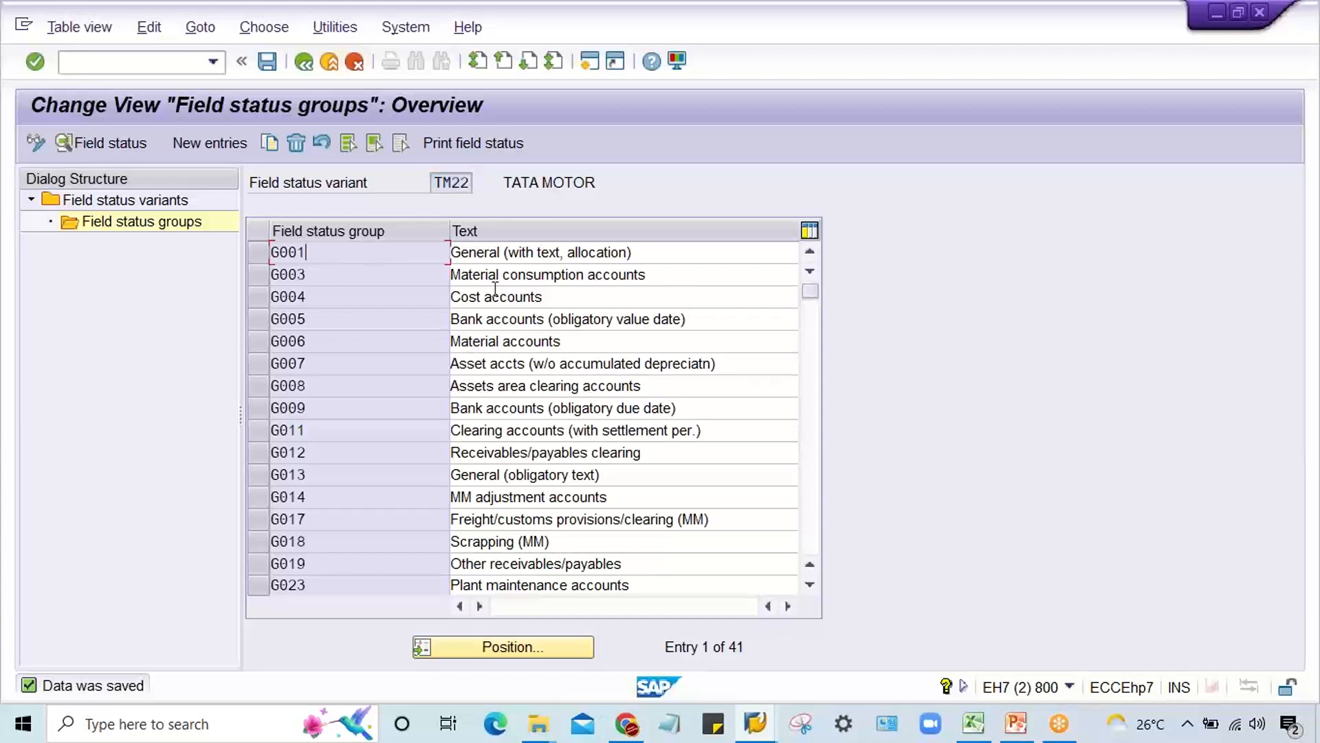
Step: Switch back to the G/L document entry session and restart transaction F-02
click(755, 723)
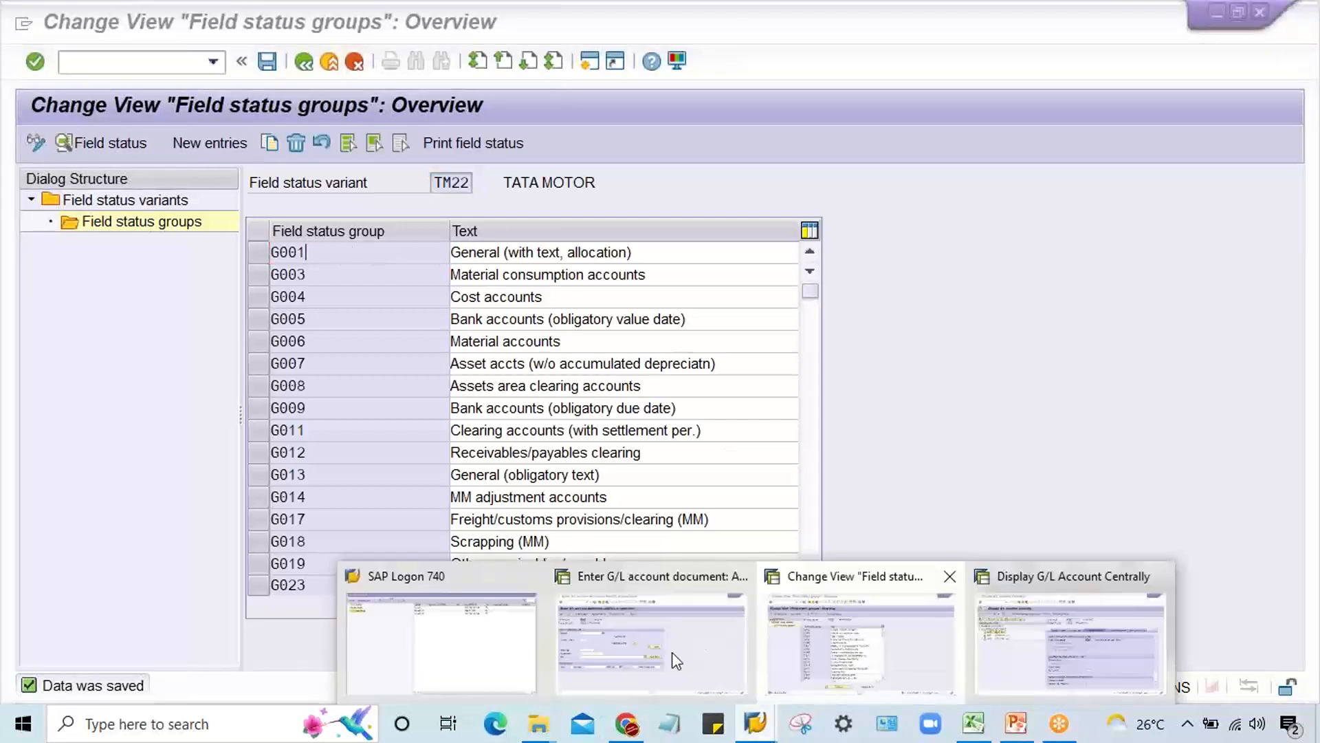
click(672, 653)
click(213, 63)
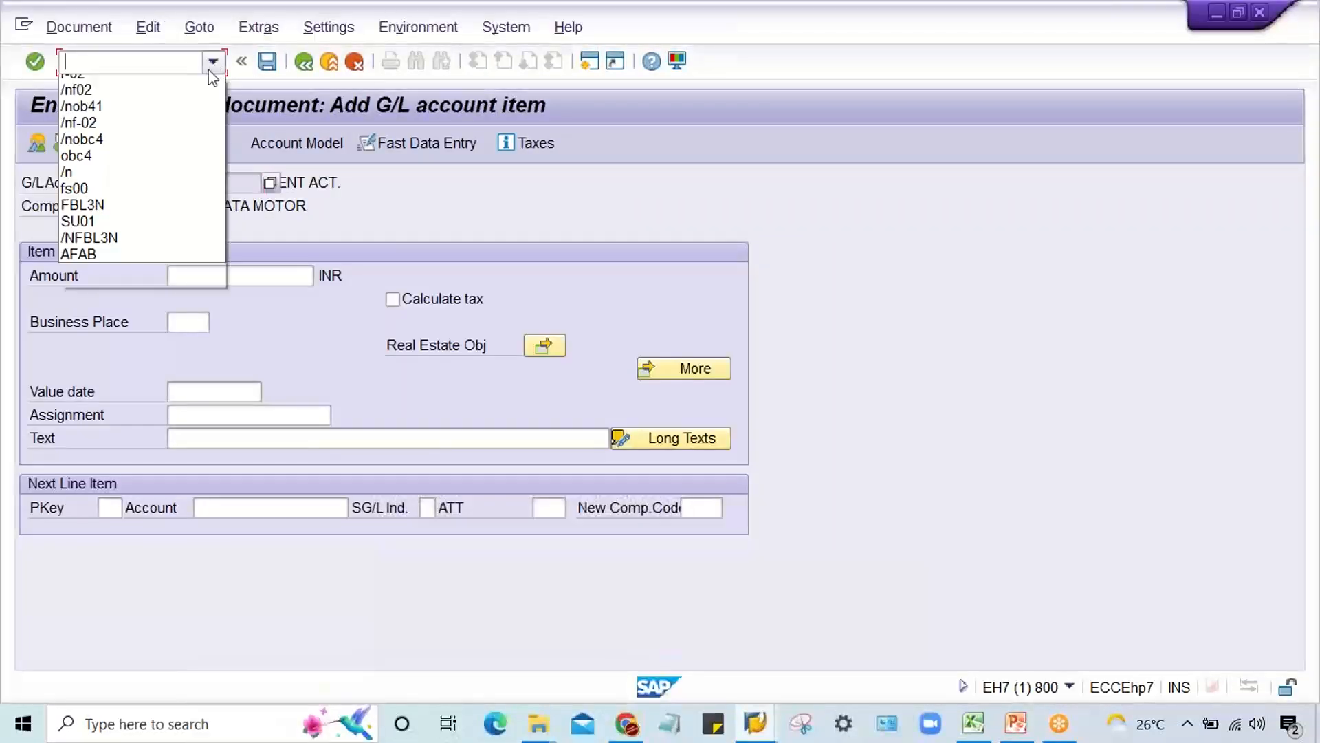
click(185, 102)
key(Return)
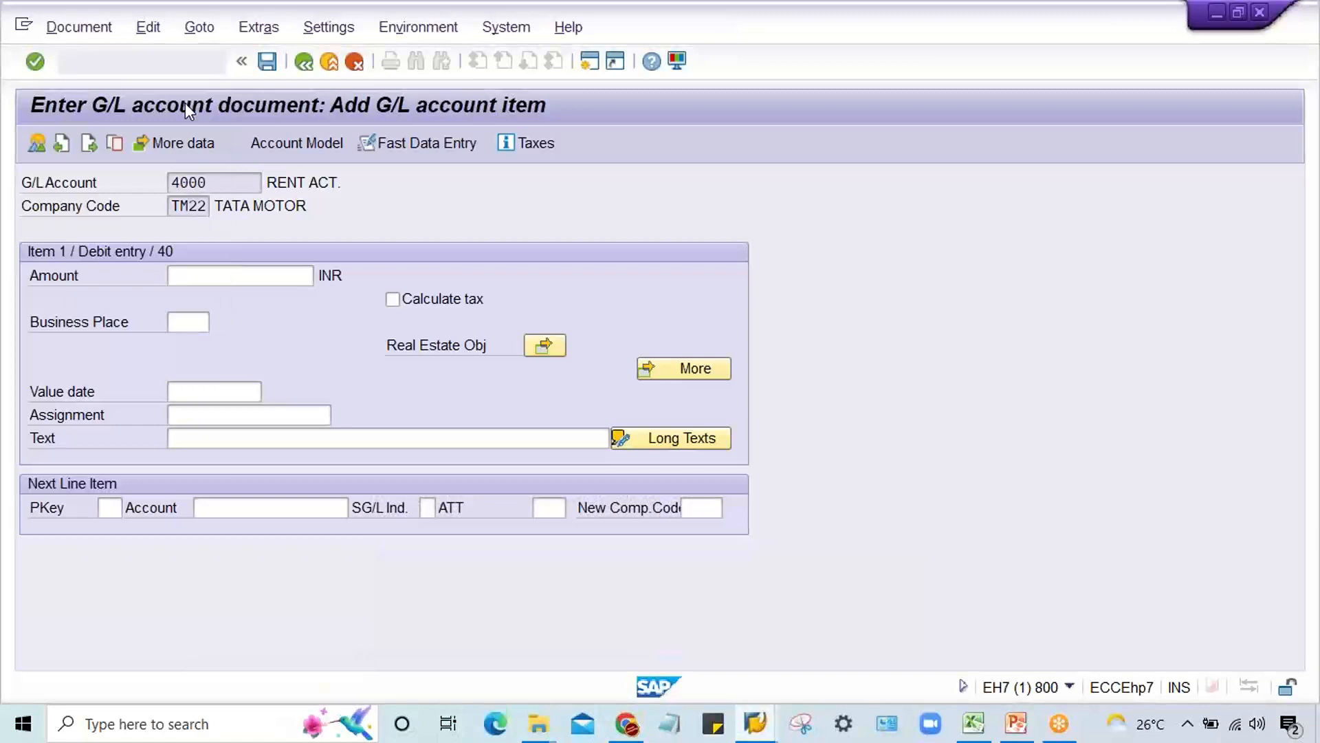
key(BackSpace)
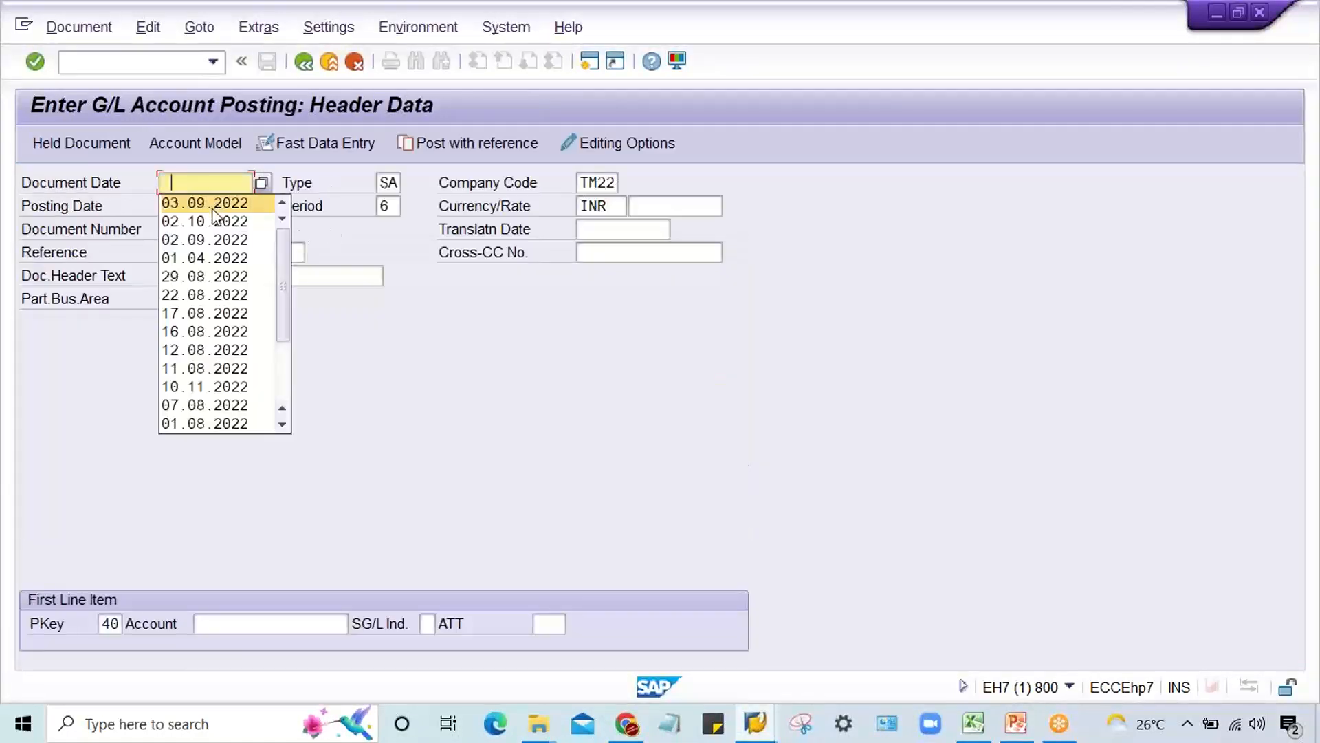
Step: Set the document date to 03.09.2022, enter account 4000, and open the TM22 line item to check its Text field
click(205, 198)
click(261, 618)
key(BackSpace)
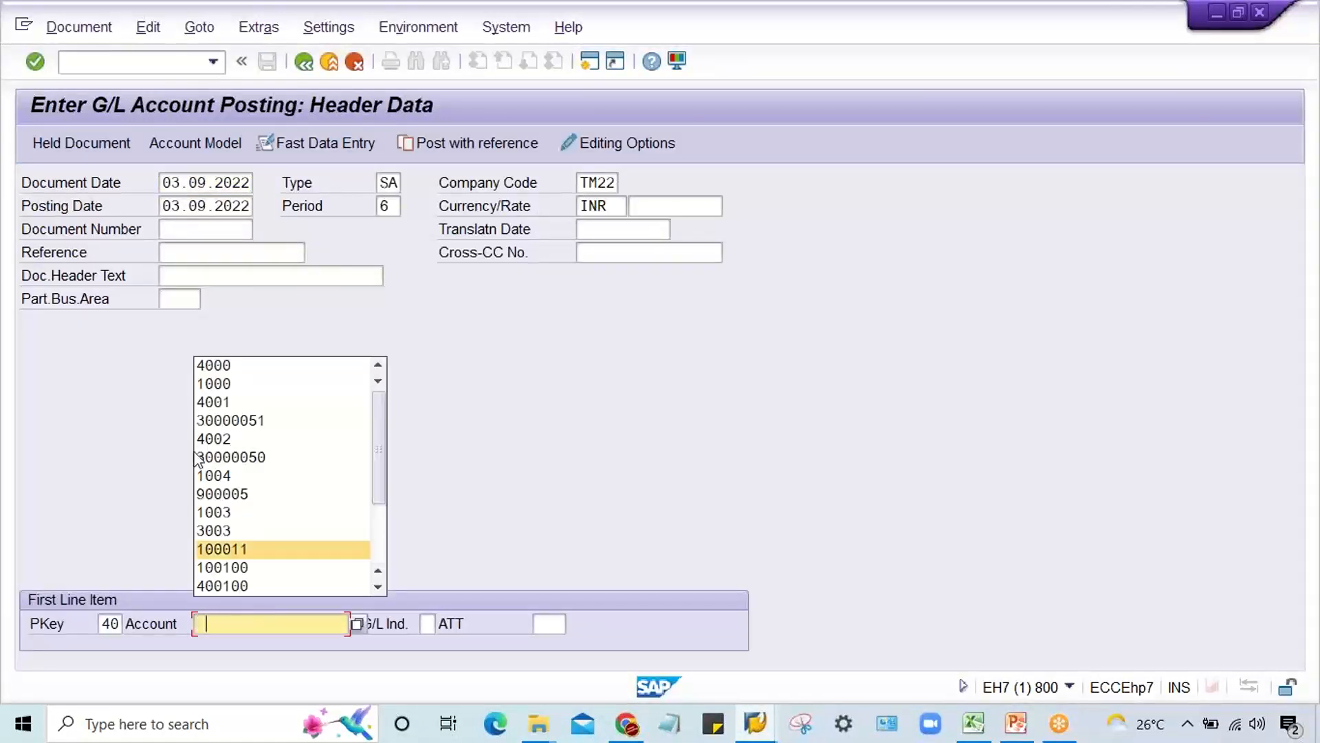
click(214, 368)
key(Return)
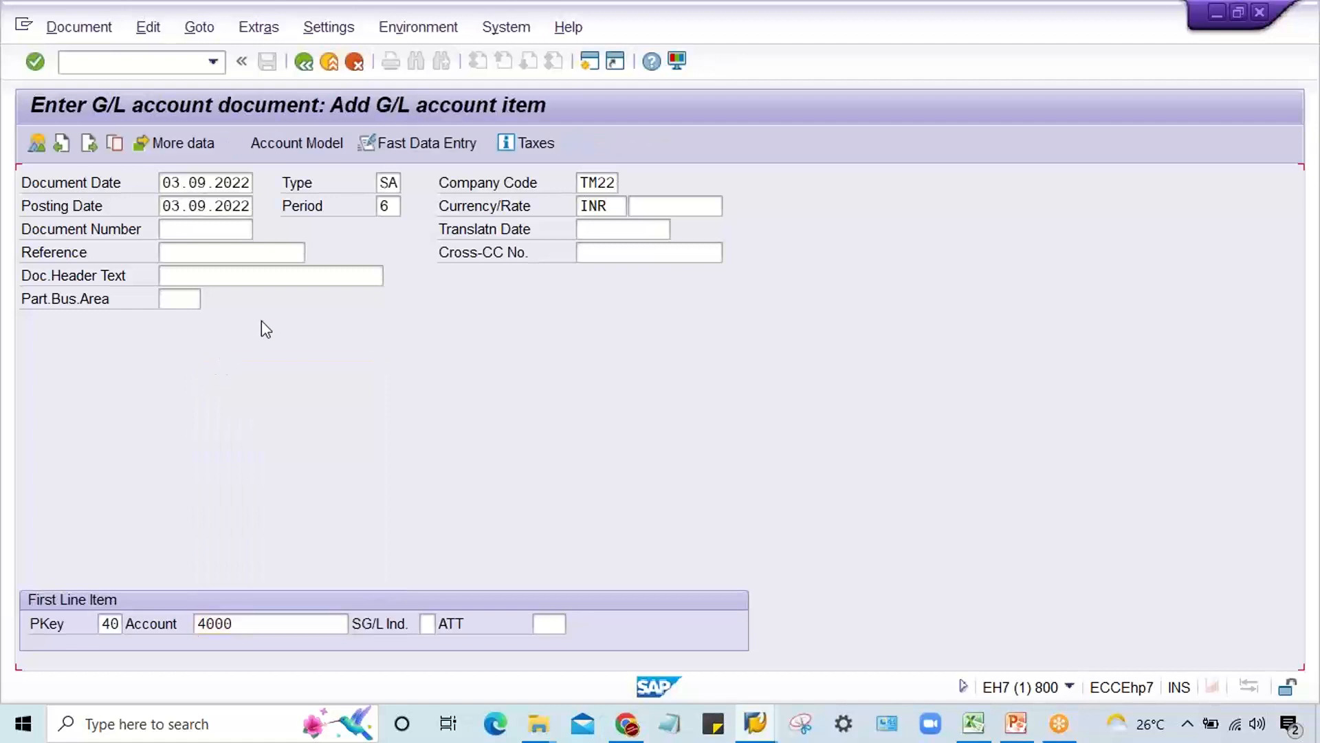
click(223, 418)
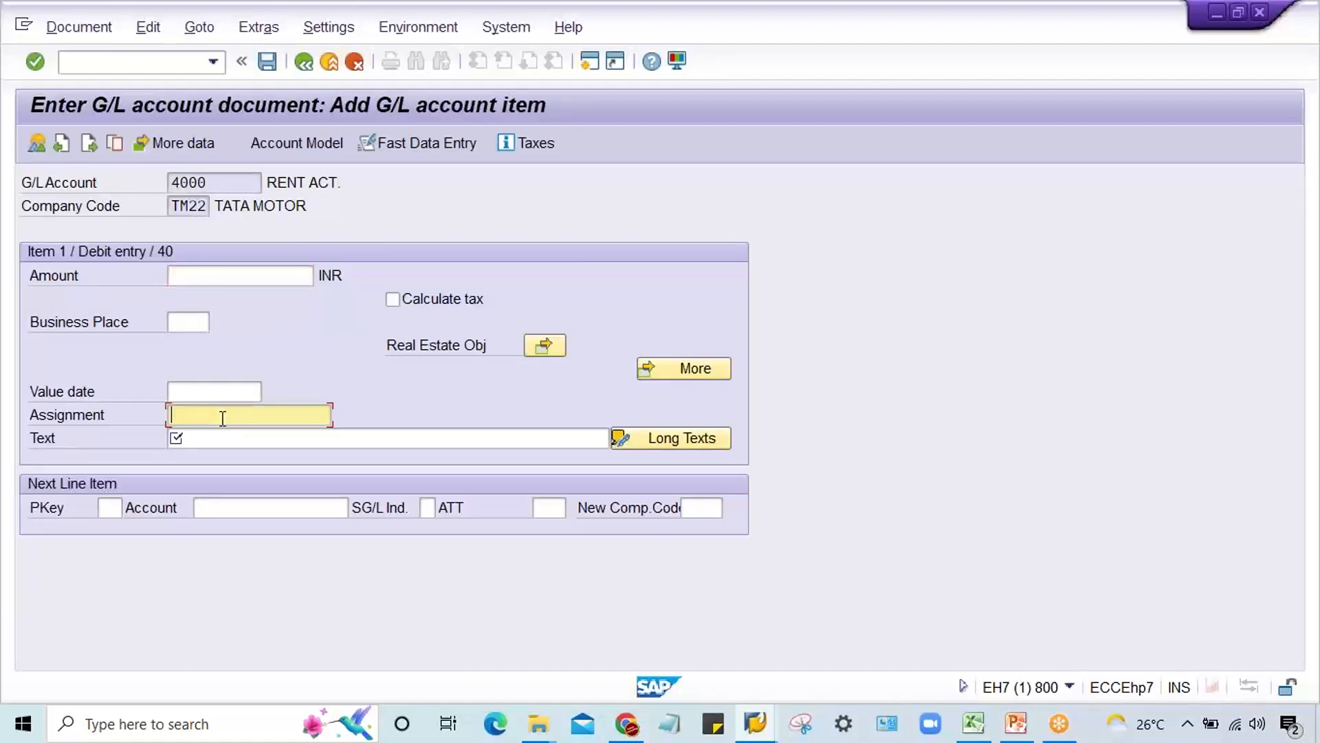
double_click(173, 208)
Step: Restart F-02 and set the document date to 03.09.2022 and the company code to TM11
click(213, 61)
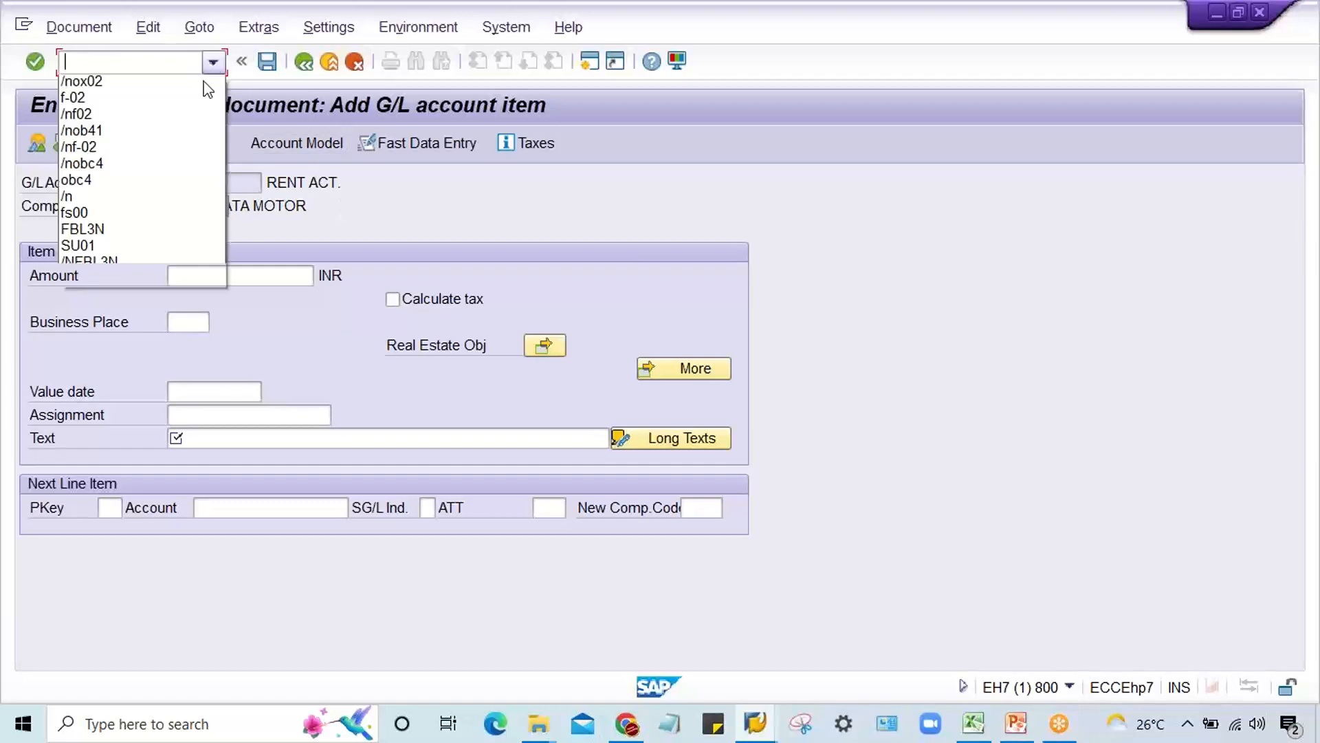
click(195, 84)
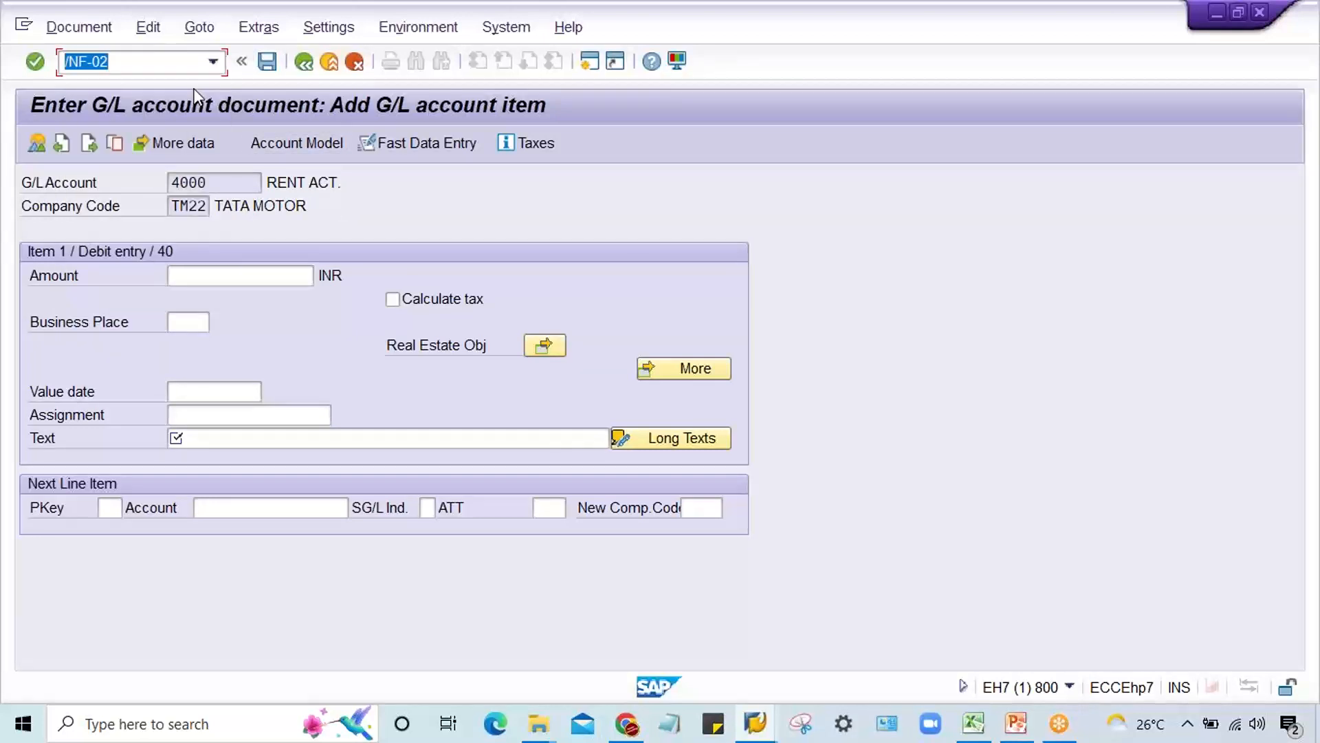
key(Return)
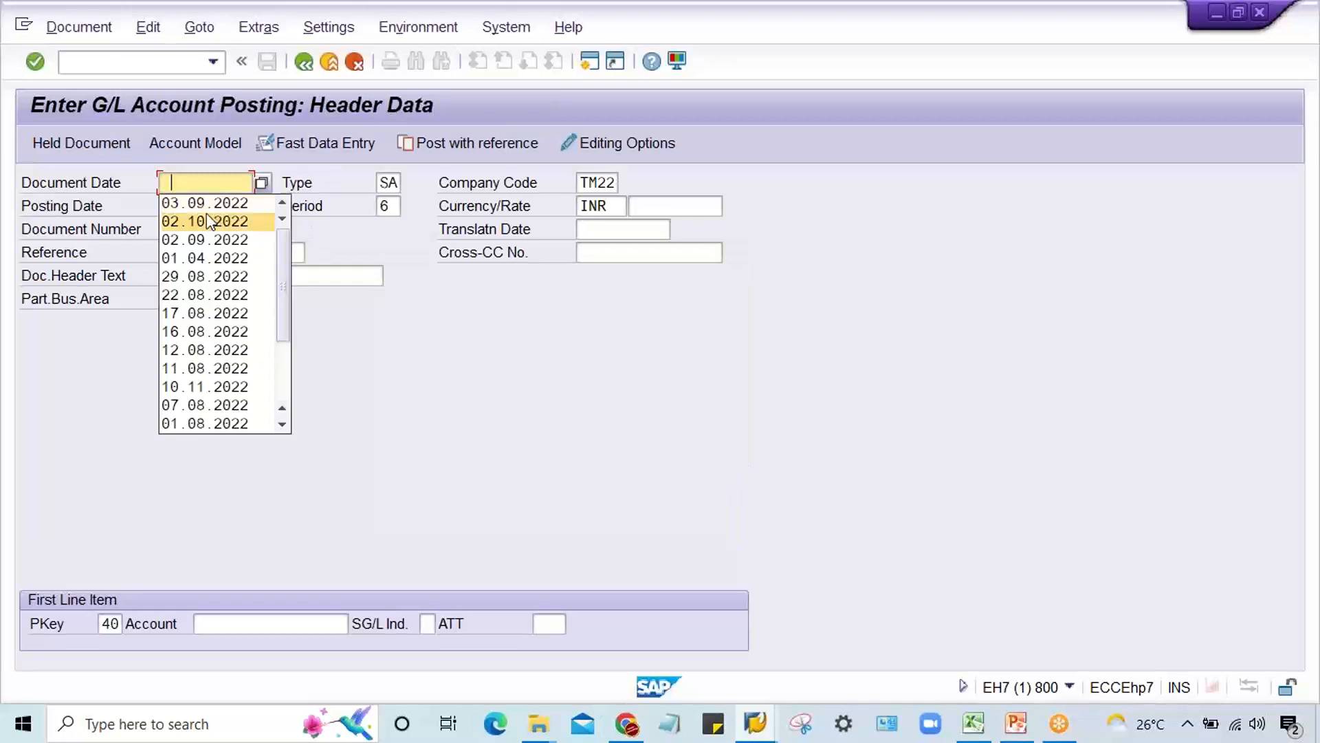
click(213, 204)
click(250, 625)
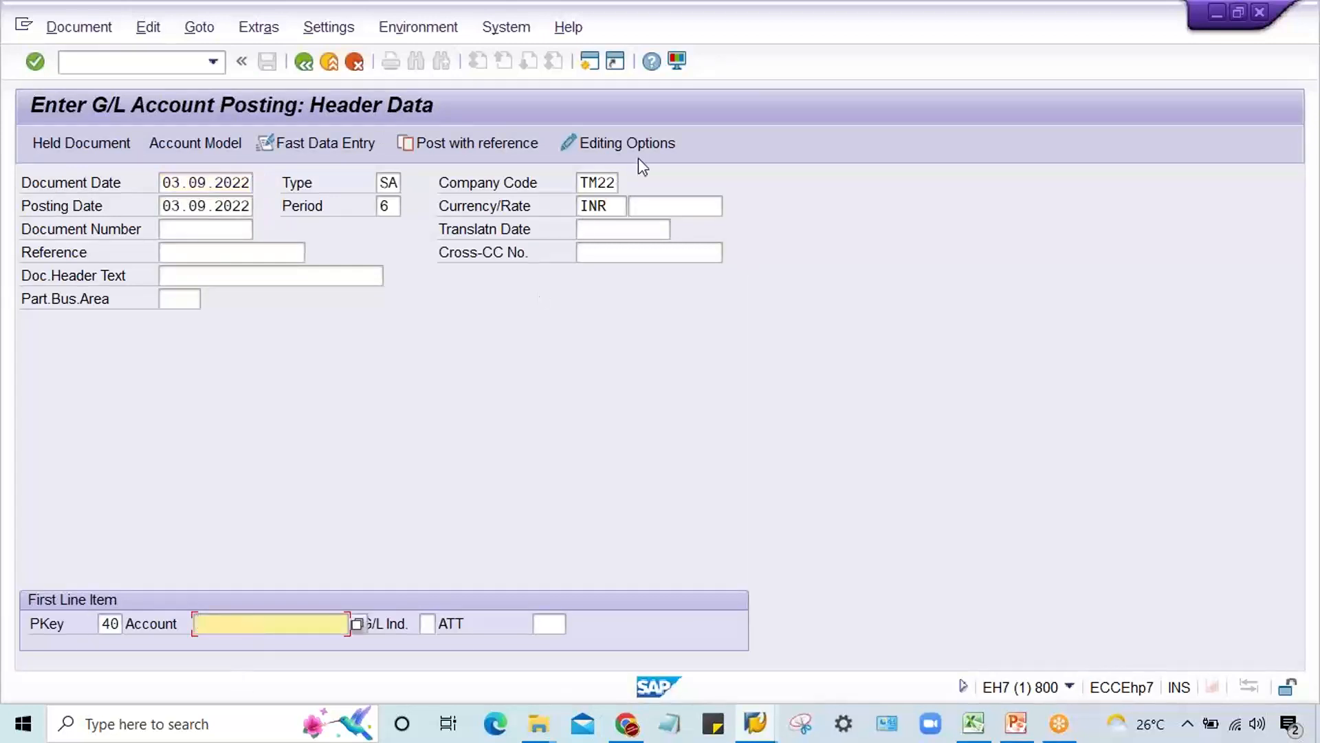
drag(601, 183, 707, 183)
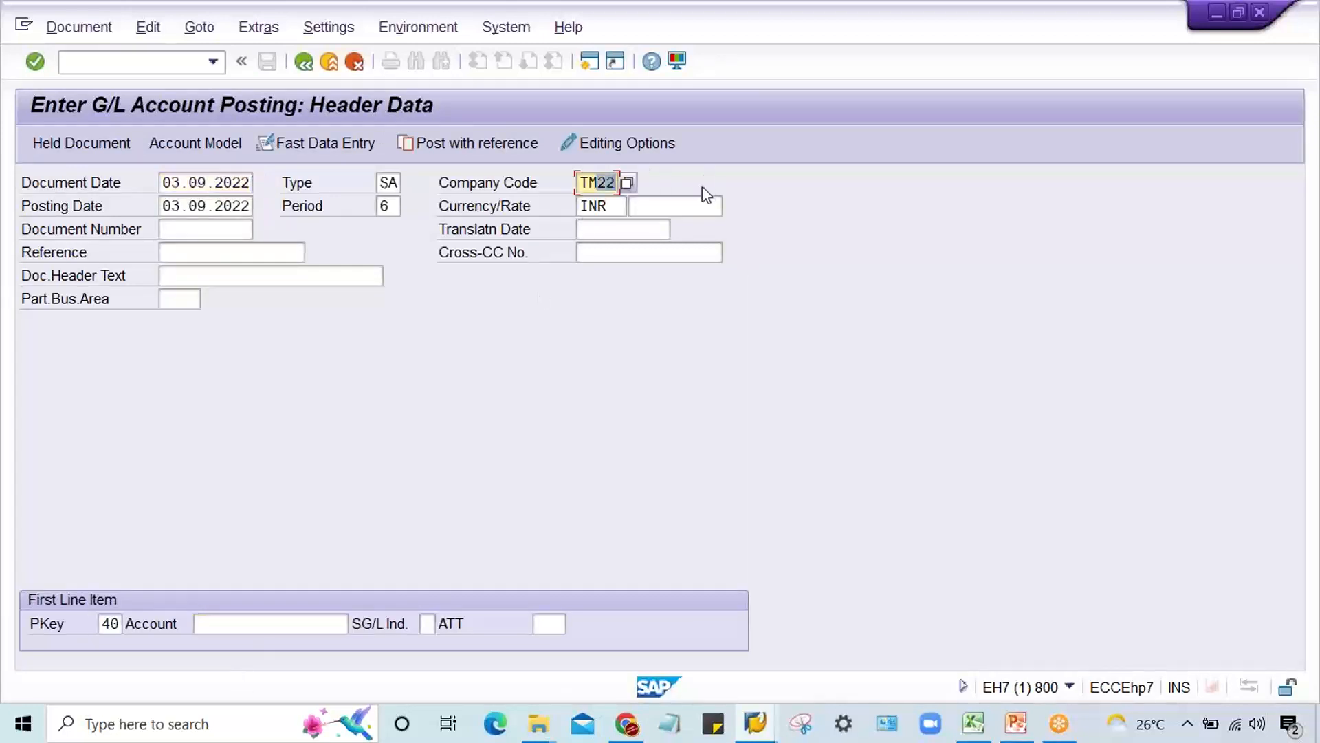
text(11)
Step: Enter account 4000 for the first line item in company code TM11 and open its data
click(272, 623)
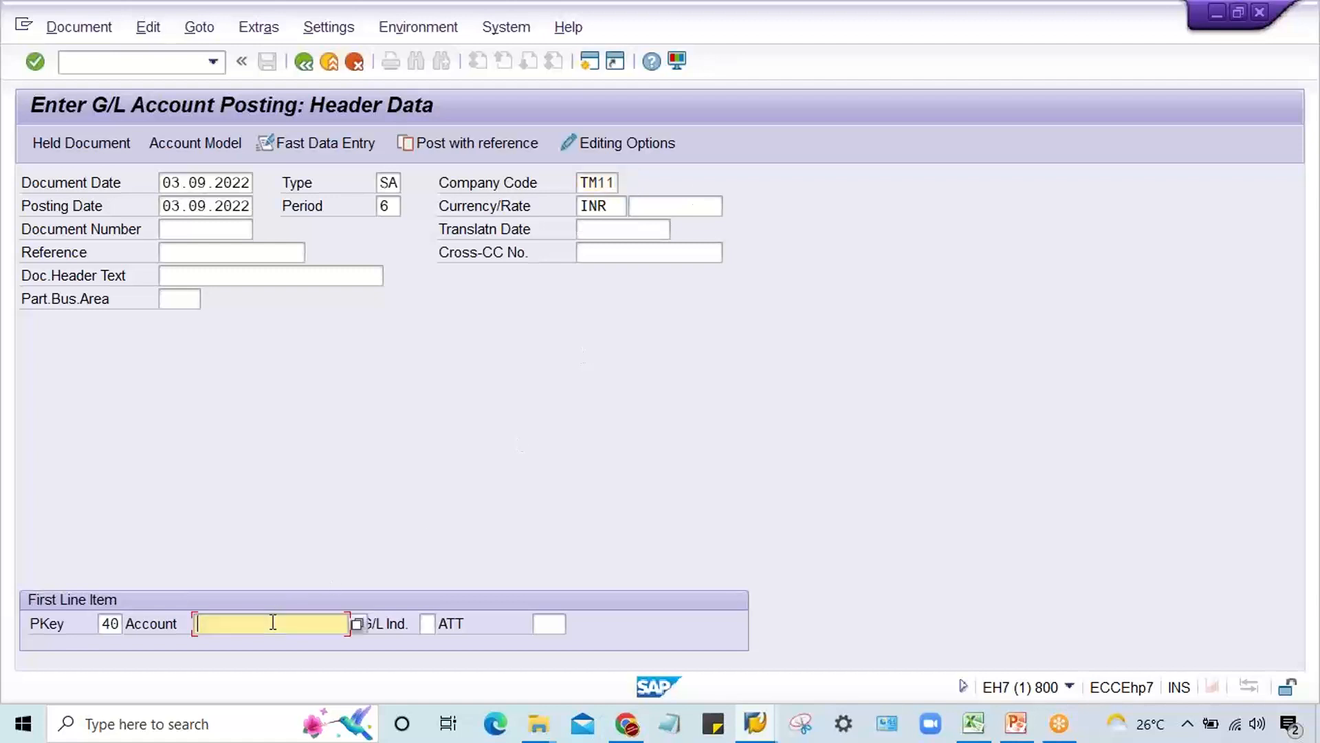
click(245, 368)
key(Return)
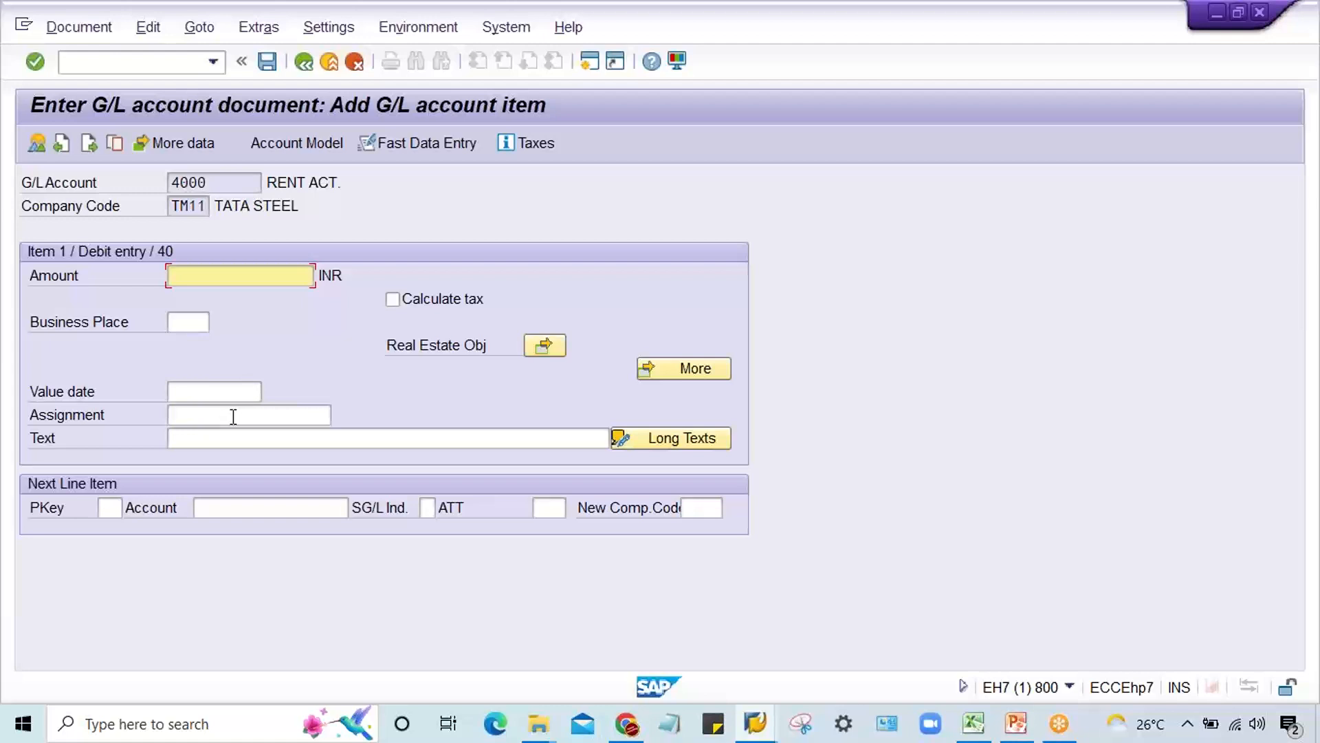
Step: Check the Text field and the company code of the TM11 line item for account 4000
click(216, 438)
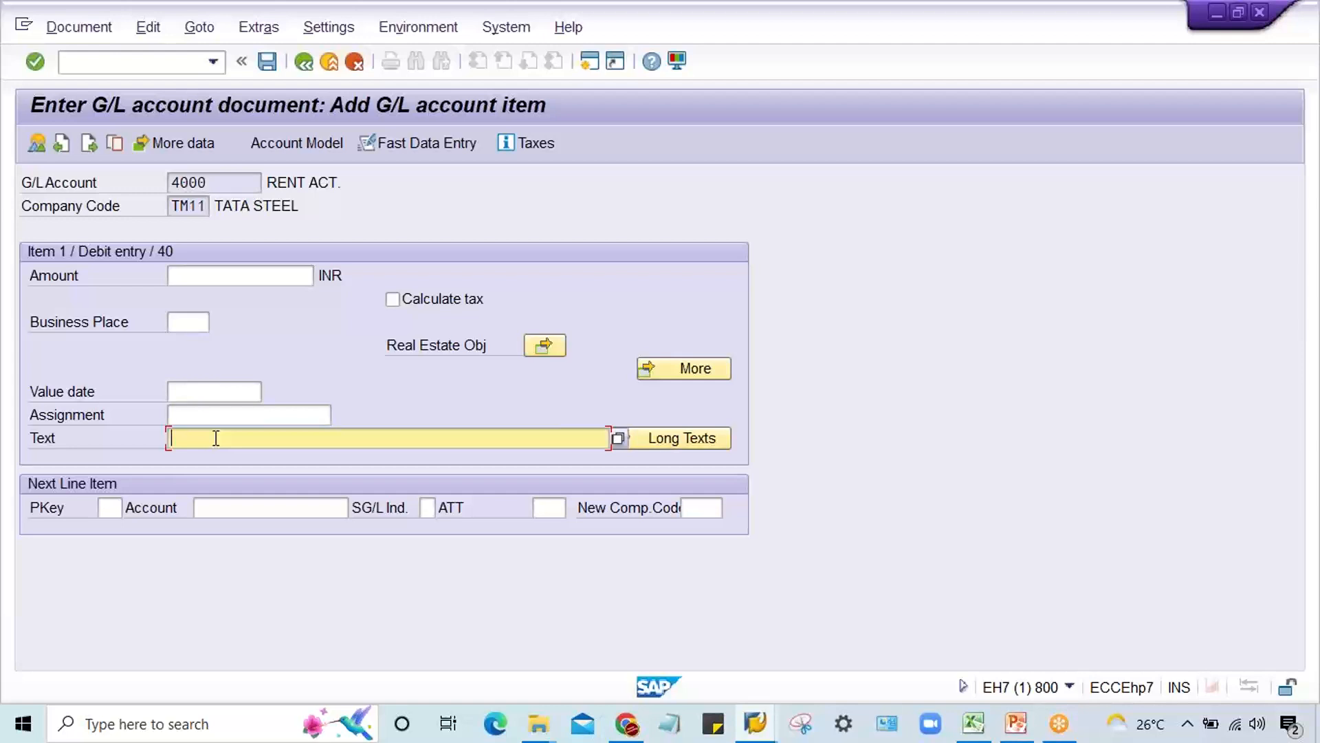
click(180, 205)
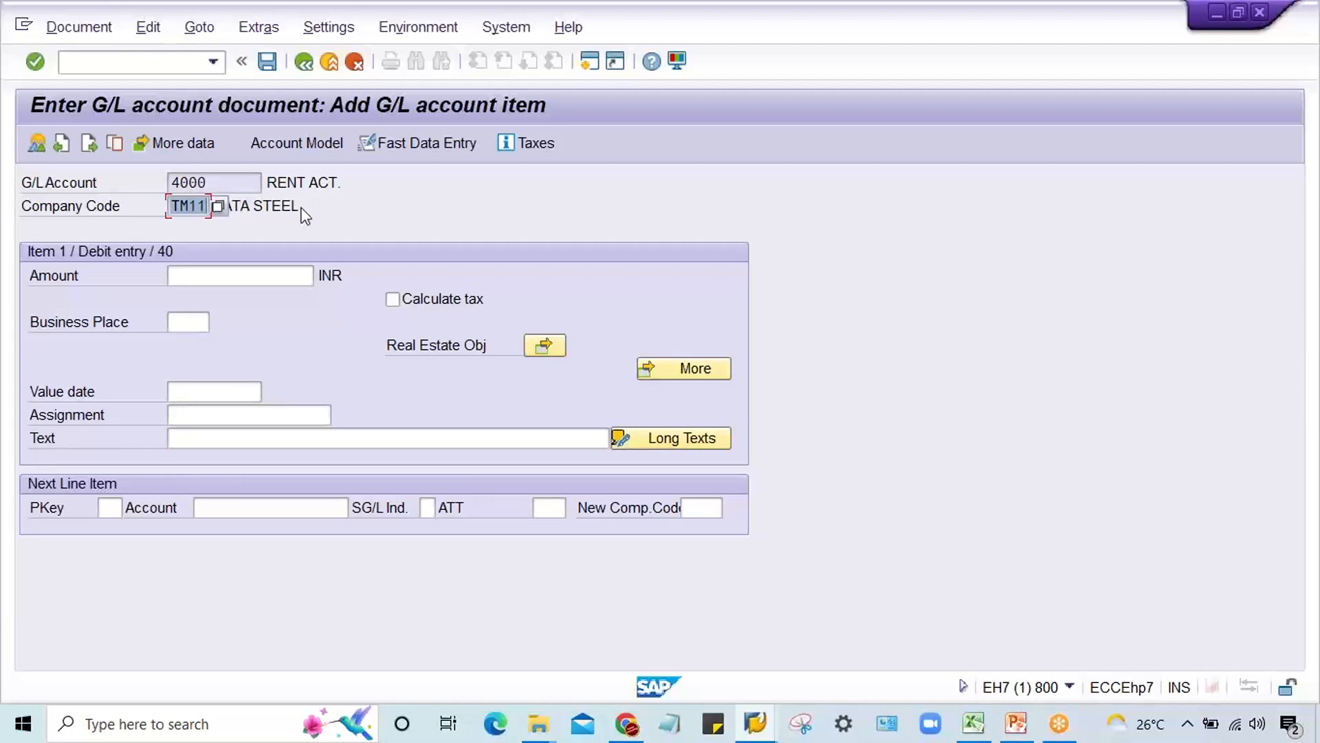
Step: Leave the G/L document entry and open transaction OBC5 for assigning company codes to field status variants
click(107, 63)
text(/)
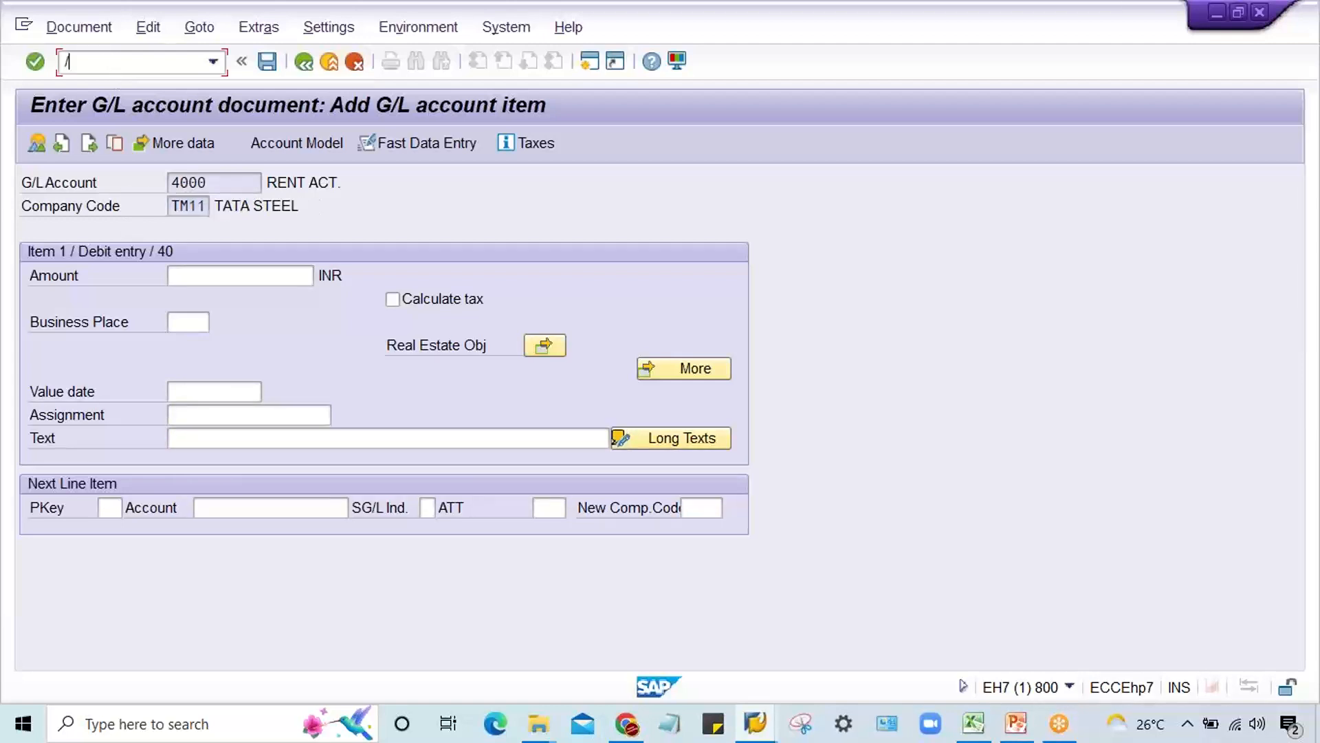
text(NTM)
key(BackSpace)
key(BackSpace)
text(OBC)
key(Return)
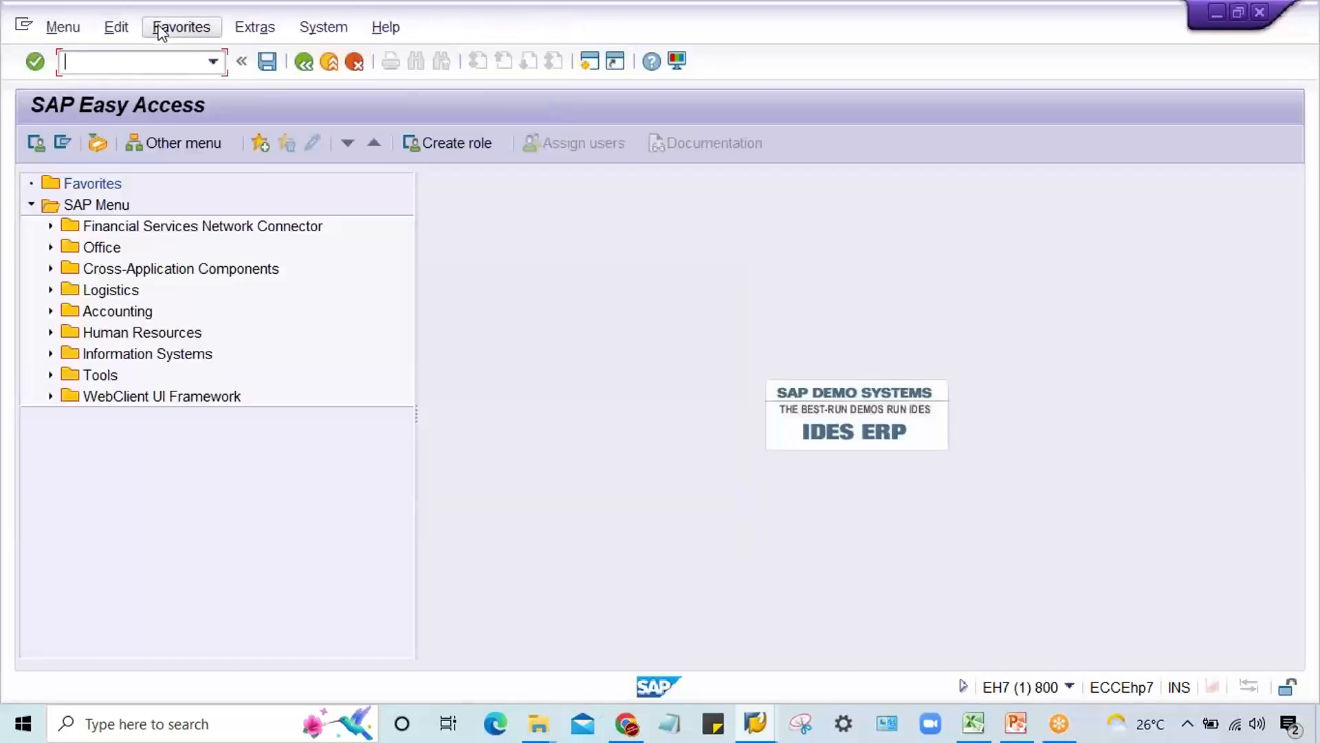
text(OBC)
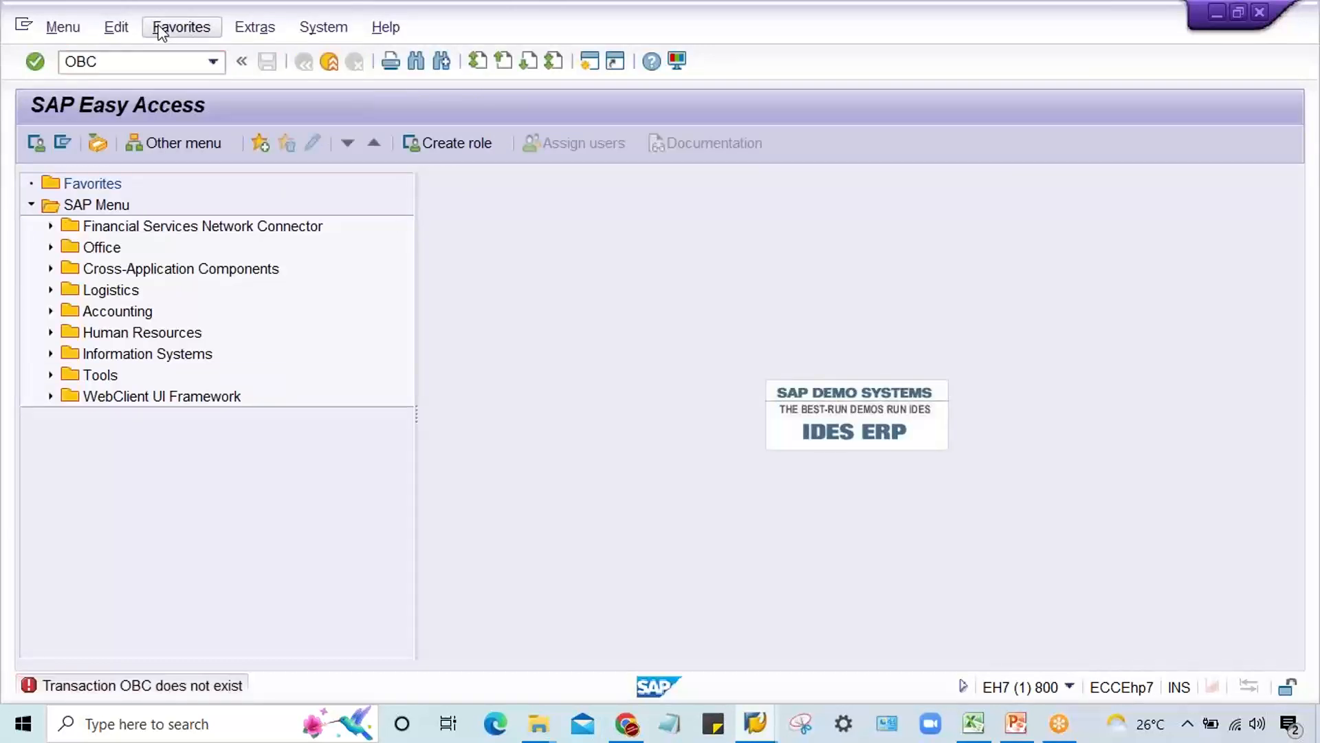
key(Return)
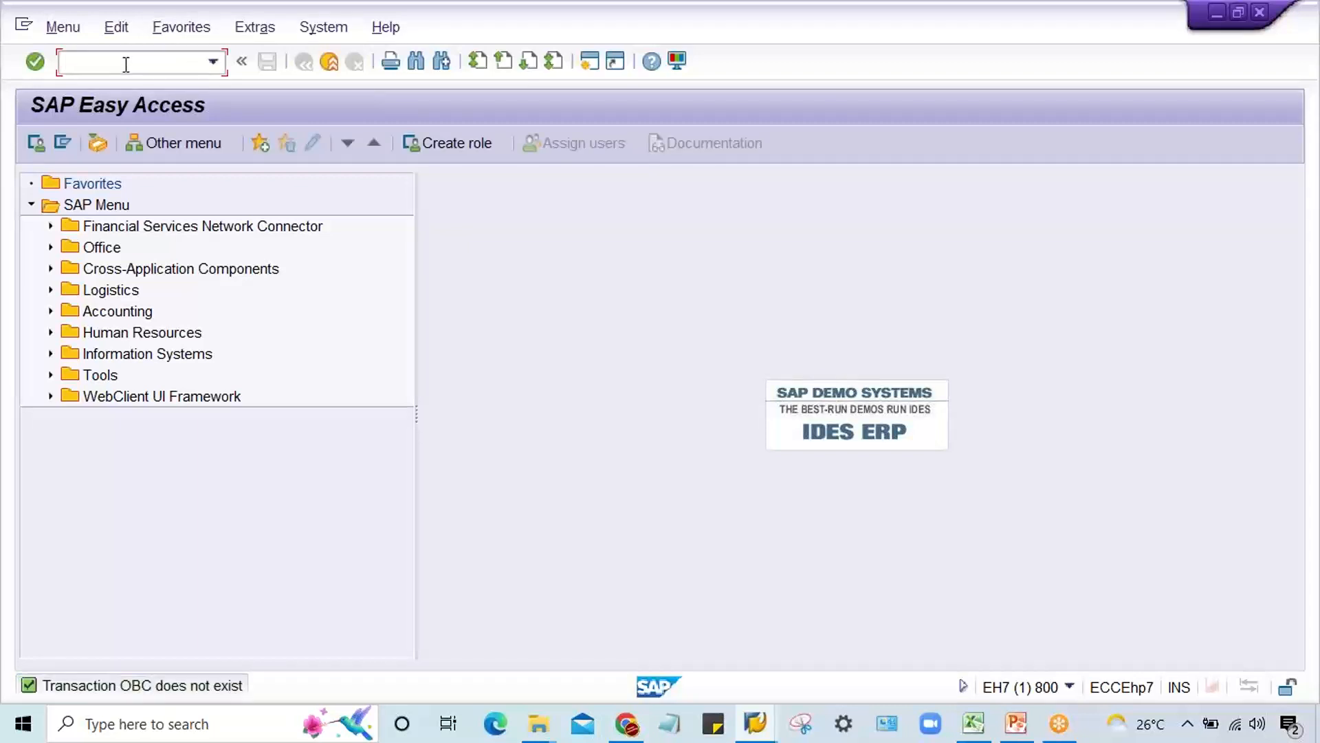
text(OBC5)
key(Return)
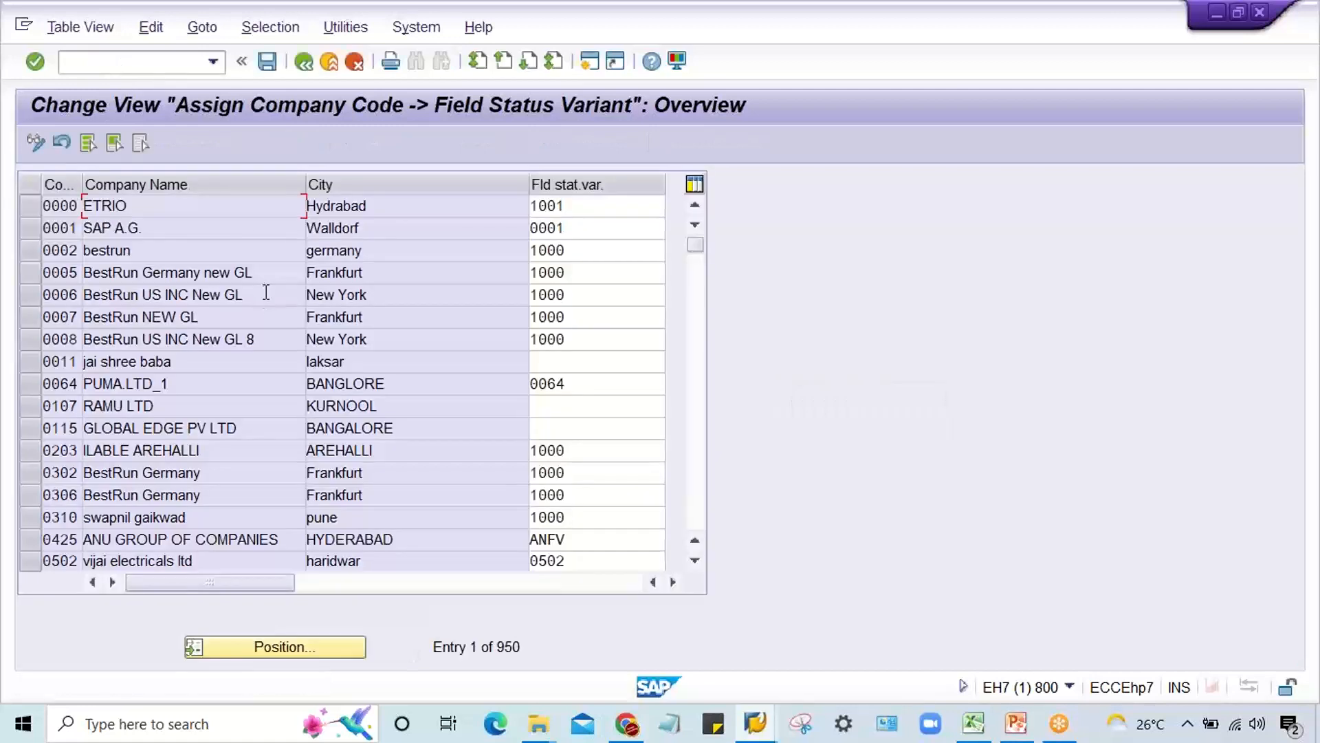
Step: Position the list at company code TM11 and check its assigned field status variant
click(263, 654)
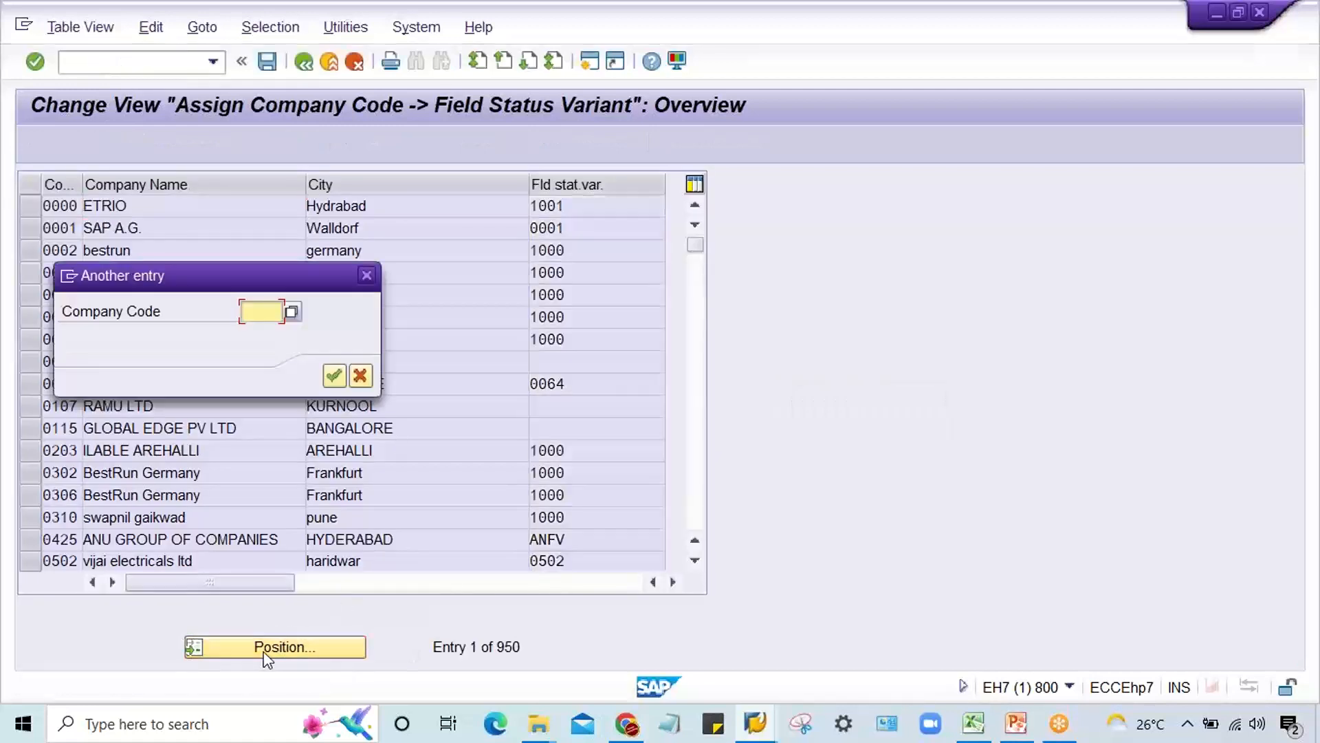
text(TM11)
key(Return)
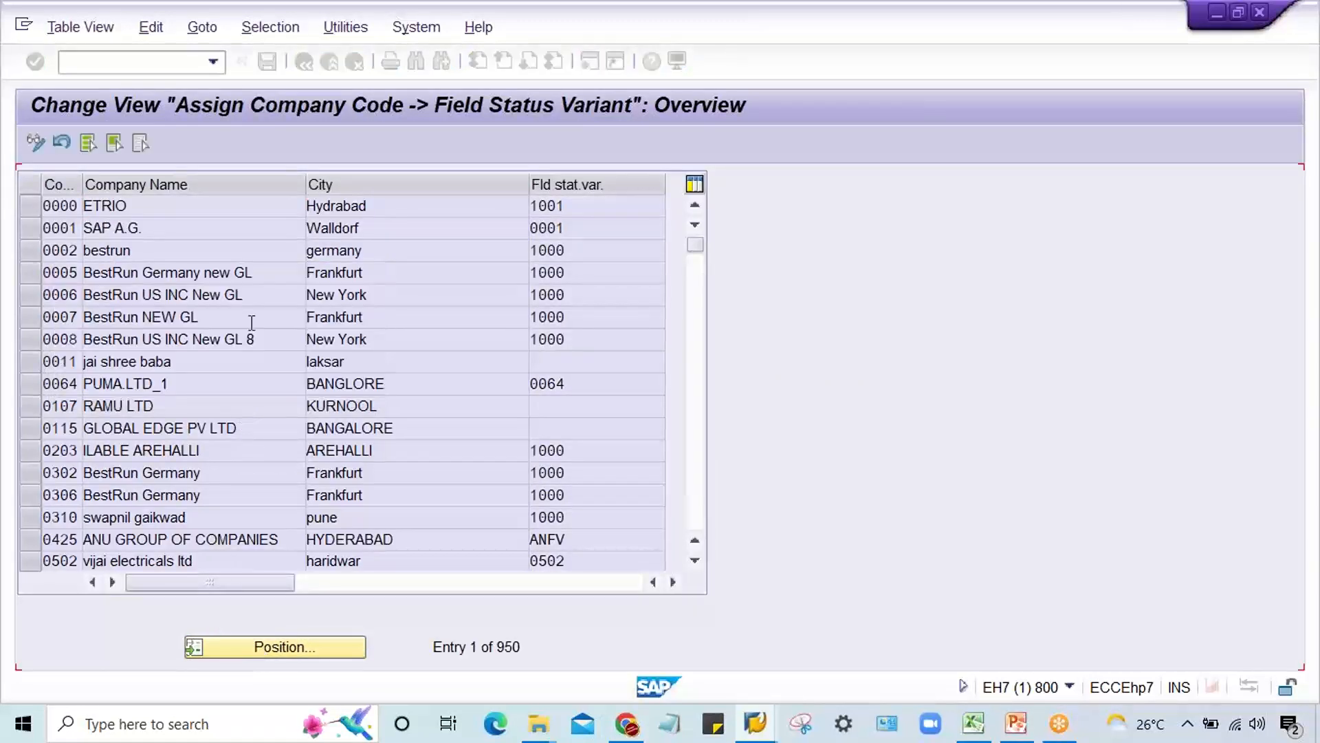
double_click(593, 199)
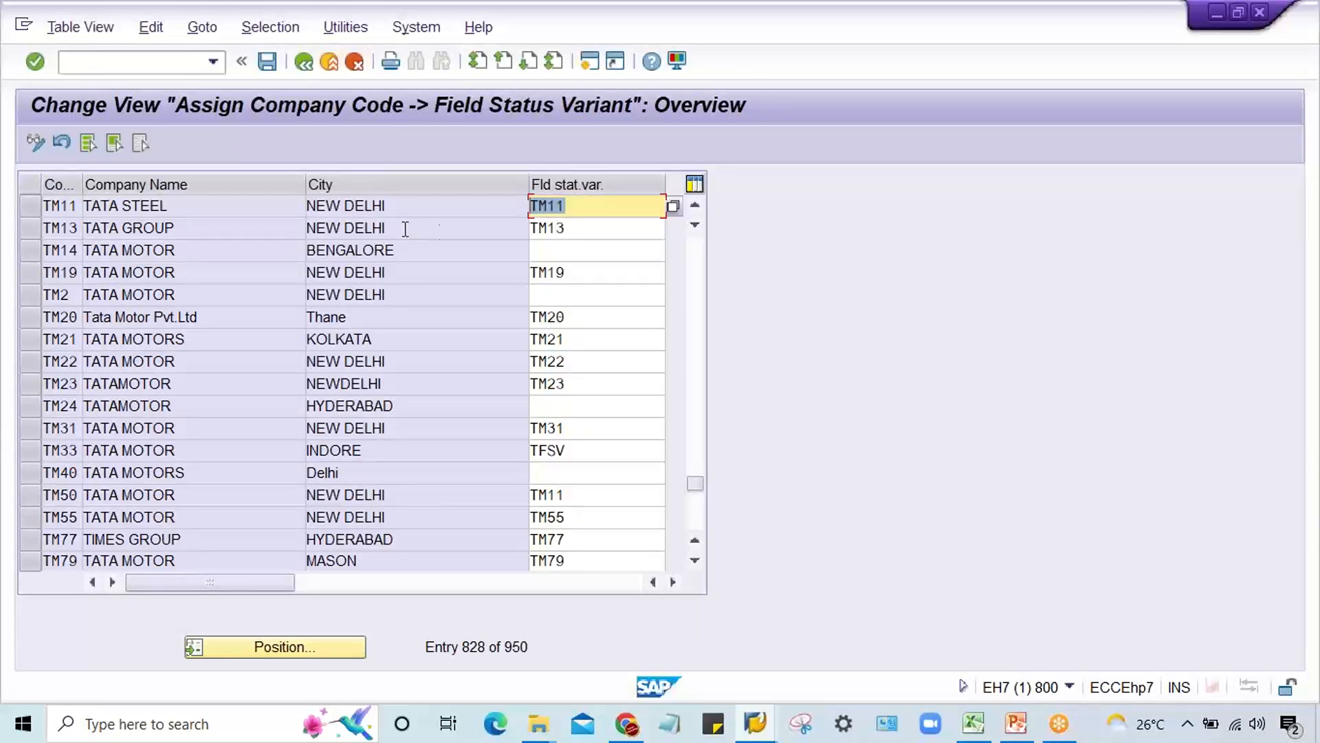
click(568, 207)
Step: Mark the TM22 and TM11 company code rows to compare their field status variant assignments
click(35, 362)
click(590, 360)
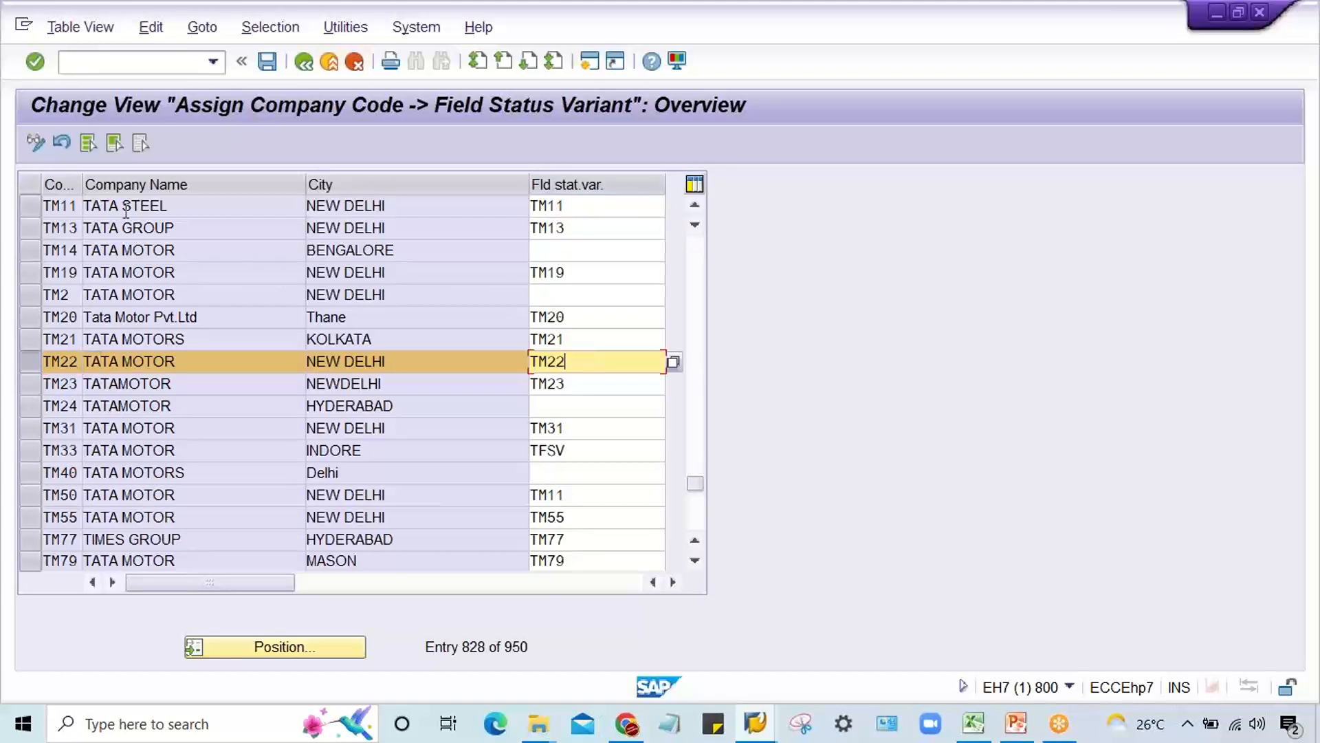
click(29, 220)
click(29, 227)
click(29, 206)
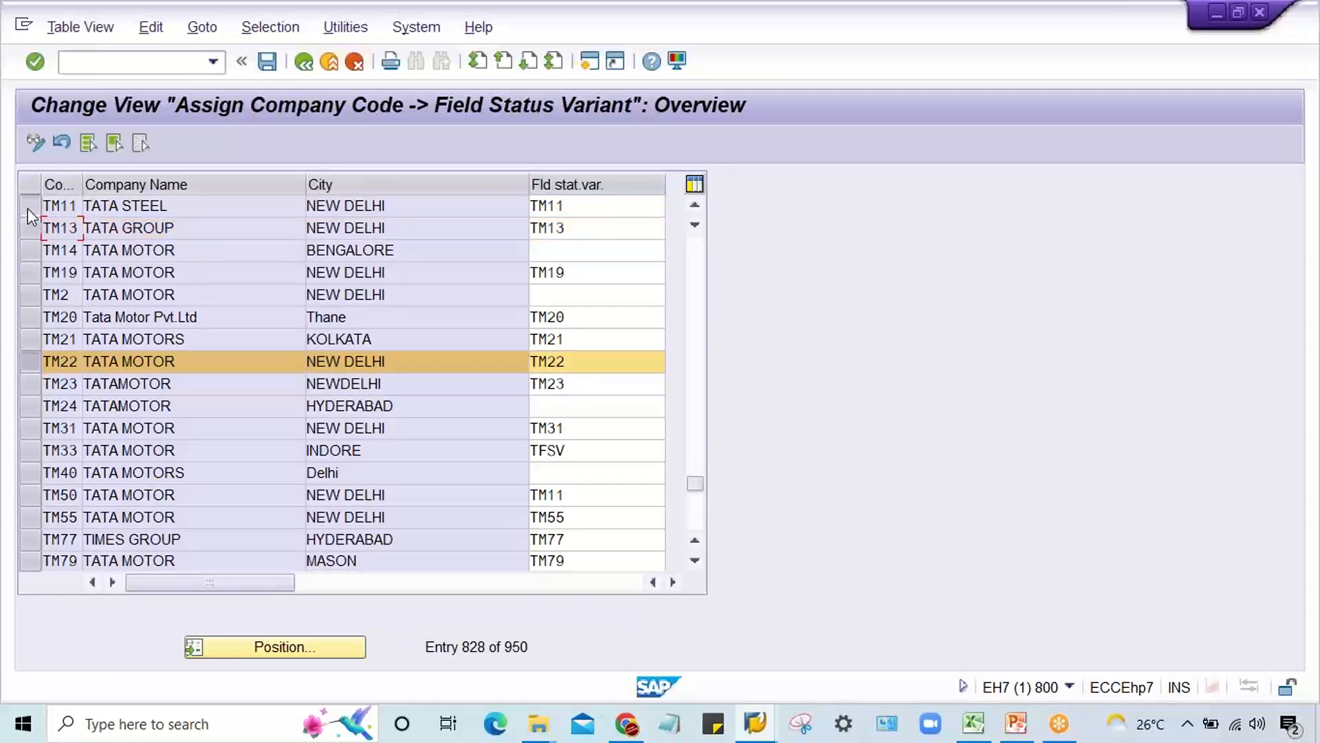
Step: Try to open transaction OBC4 in this session and decline displaying the locked data
click(219, 61)
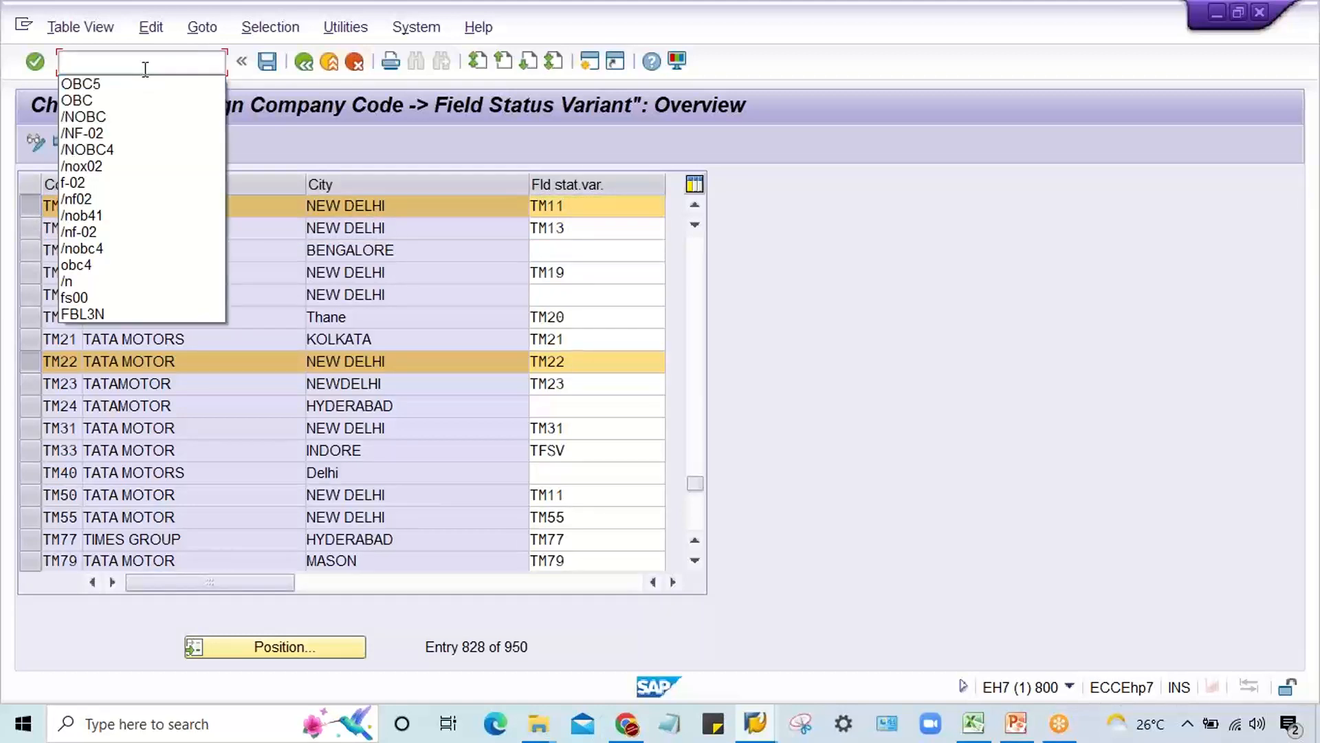
click(145, 67)
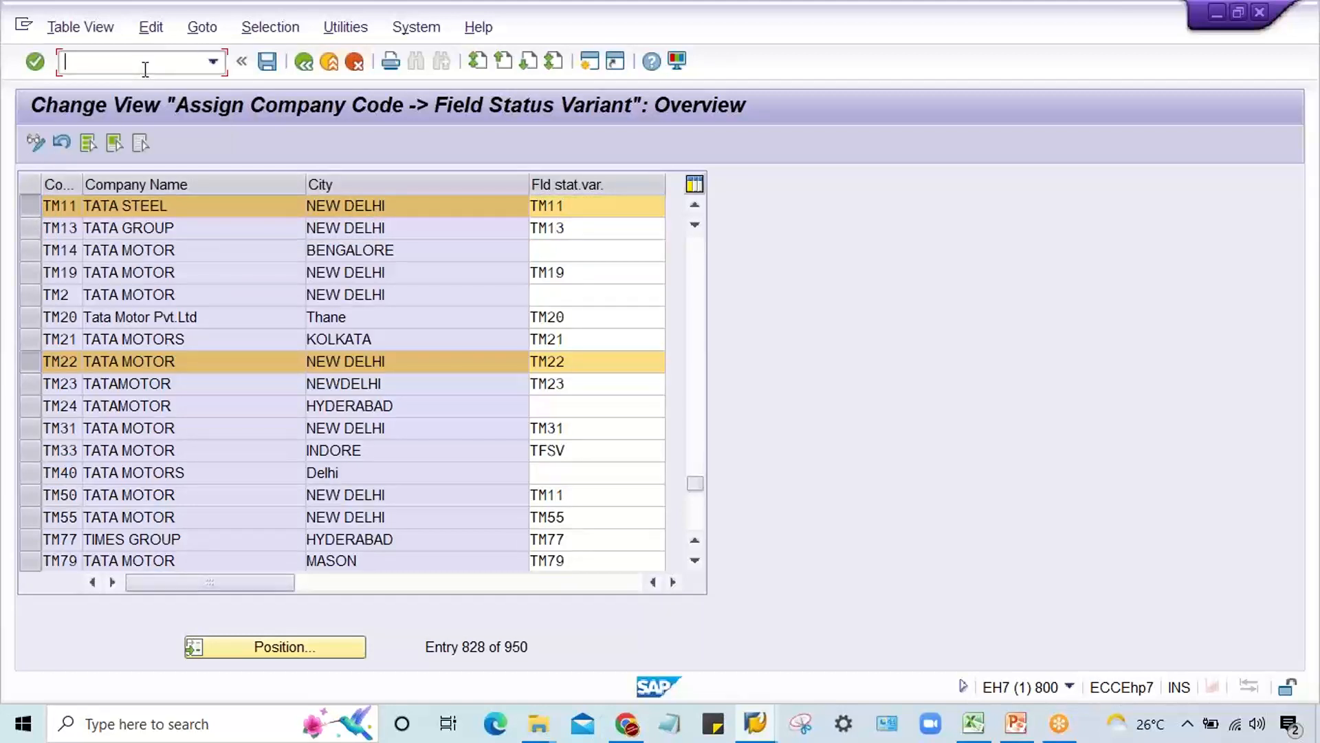
text(/NOBC5)
key(Return)
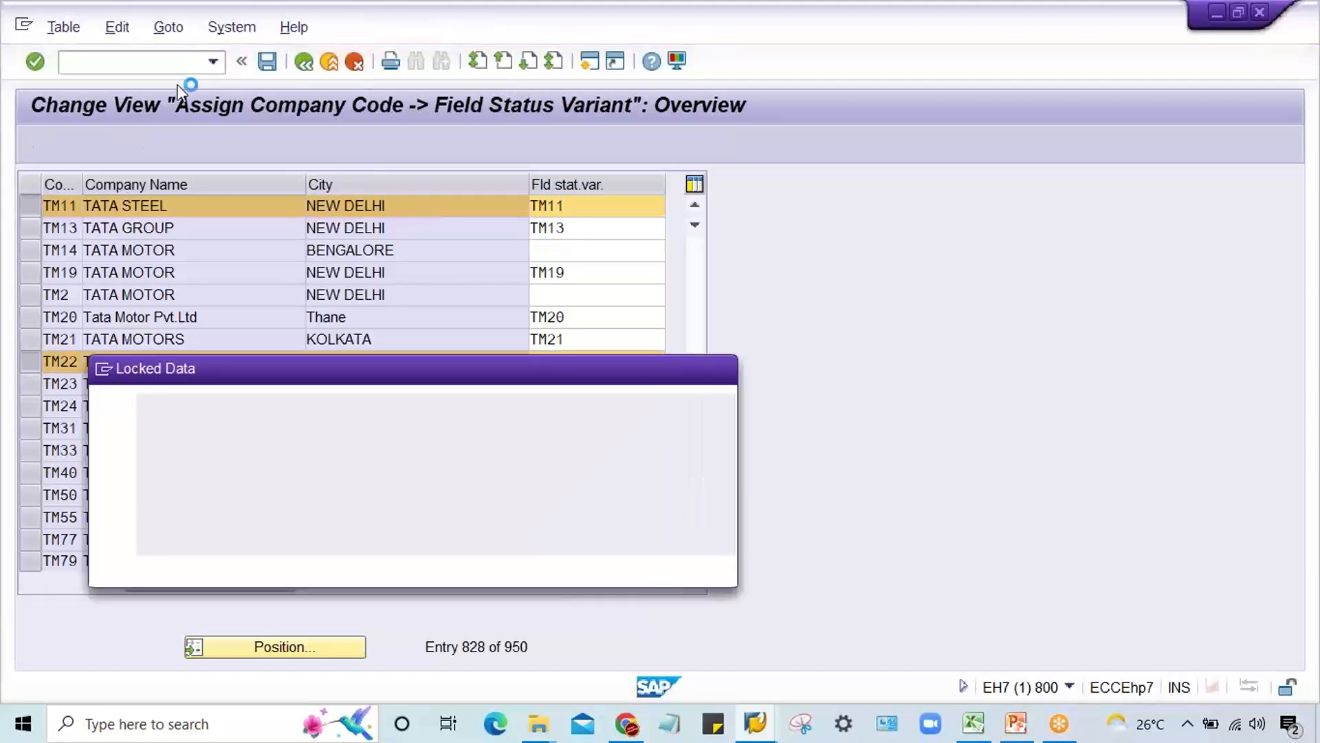
click(319, 568)
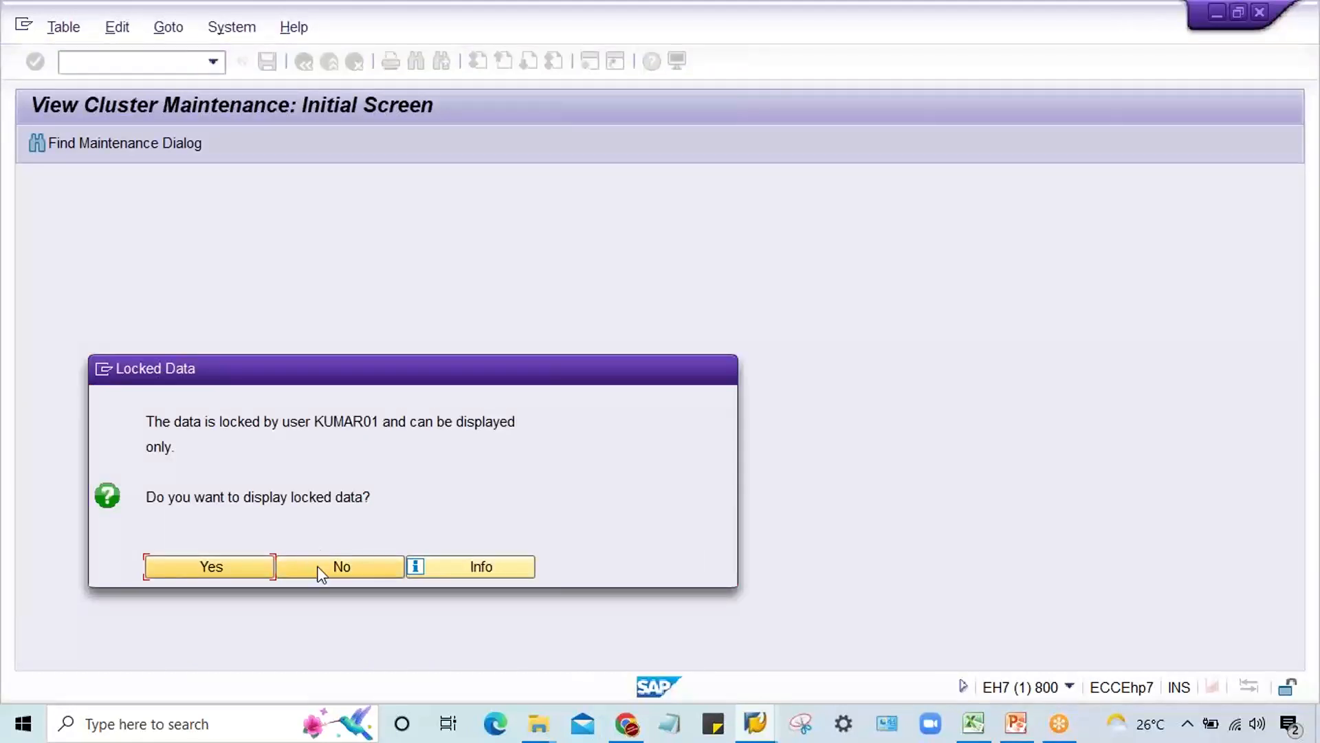
Step: In the open field status groups session, set Text in group G001's general data for variant TM22 to optional entry and save
mouse_move(755, 724)
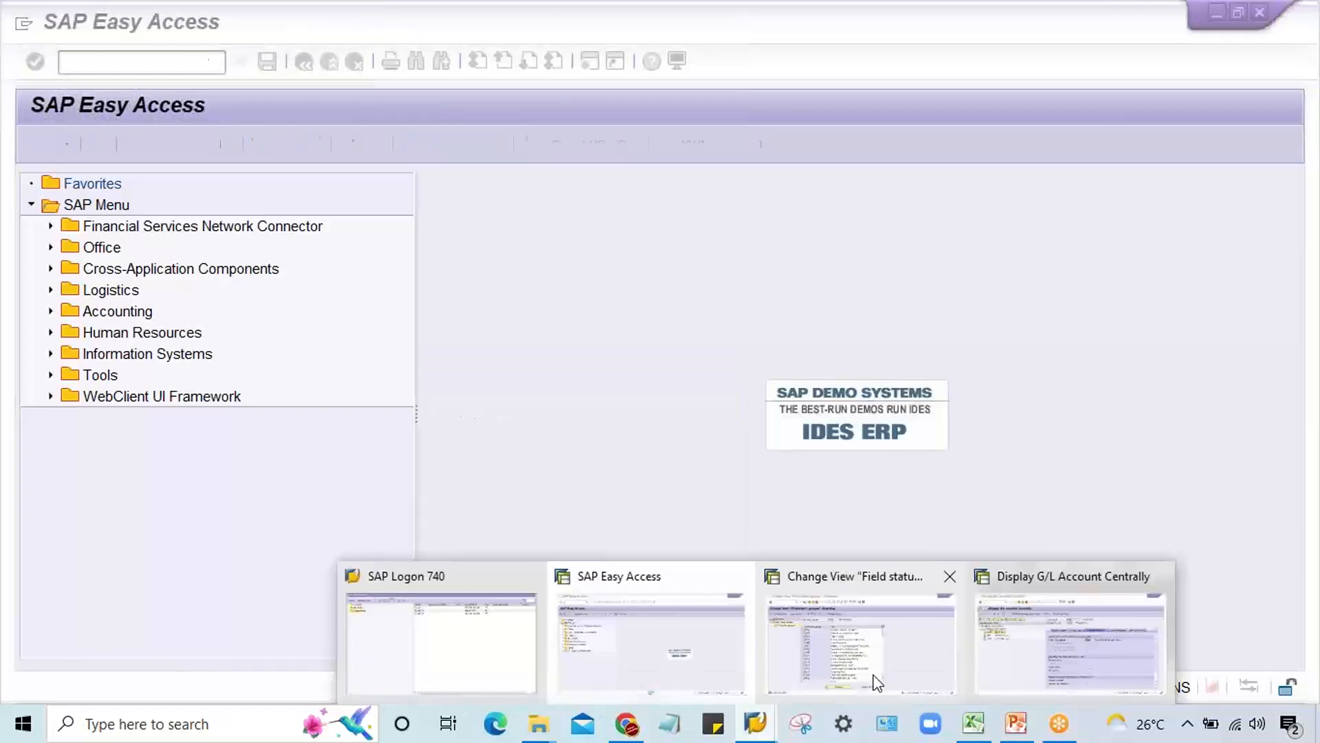
click(775, 670)
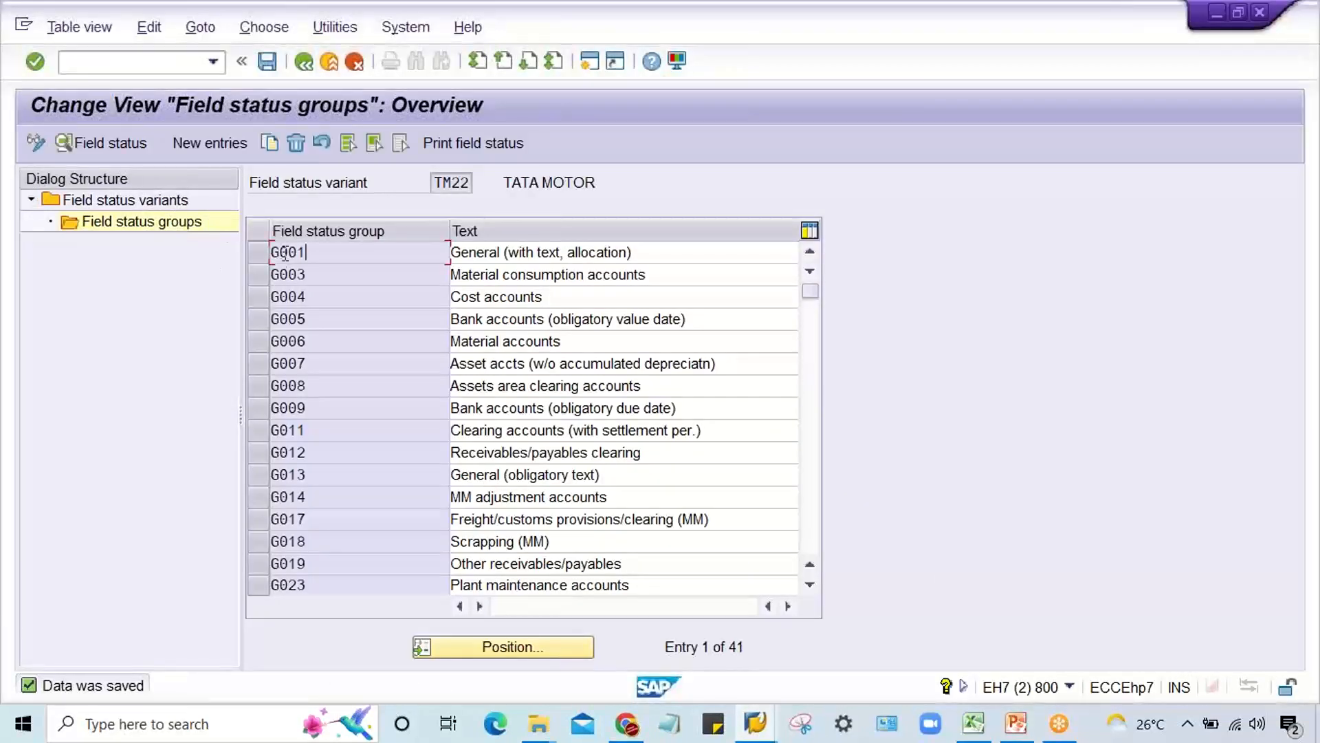
click(313, 253)
double_click(313, 253)
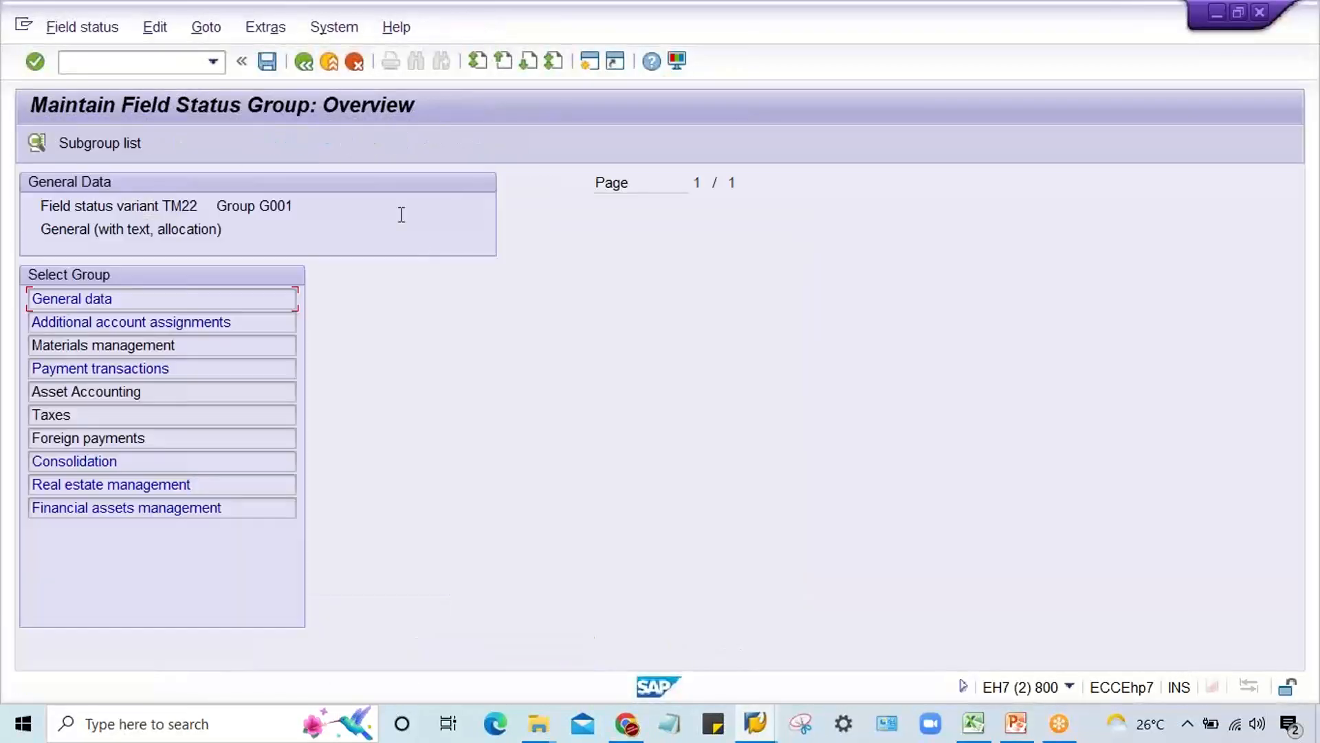
double_click(163, 300)
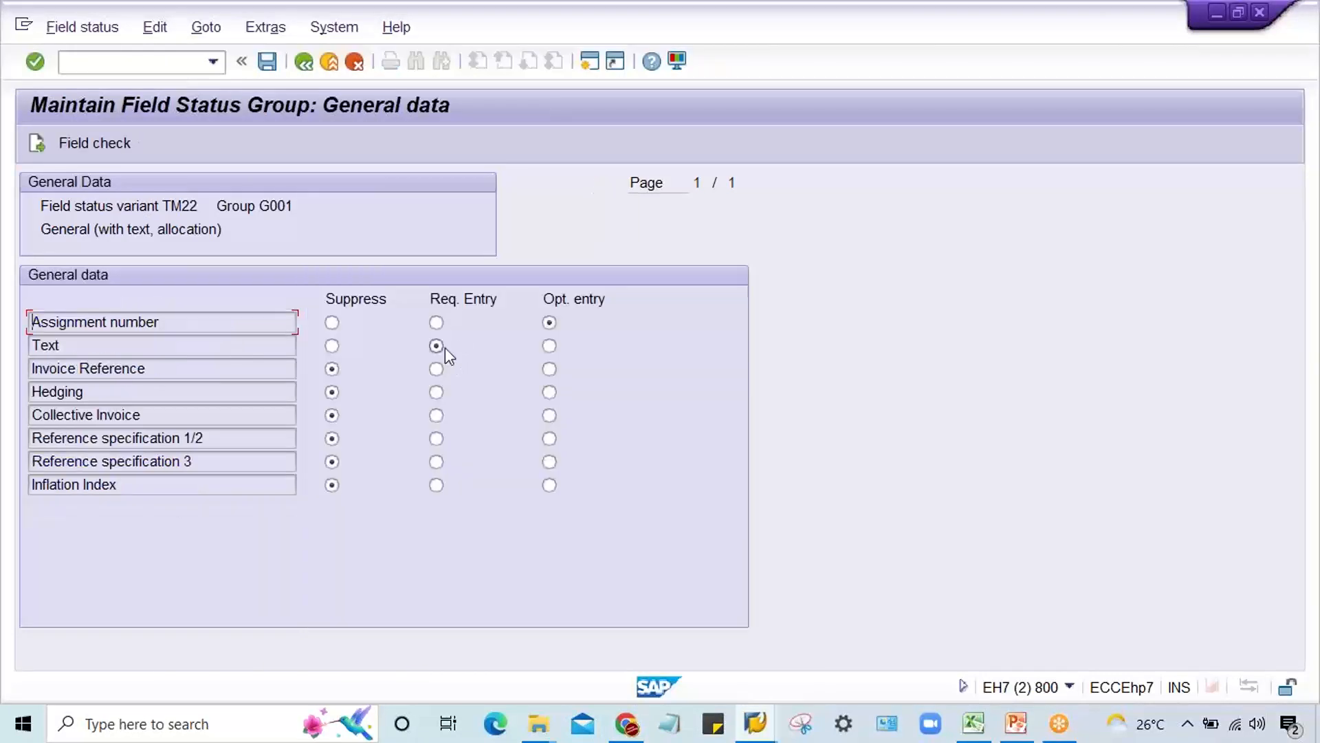
click(550, 346)
key(ctrl+s)
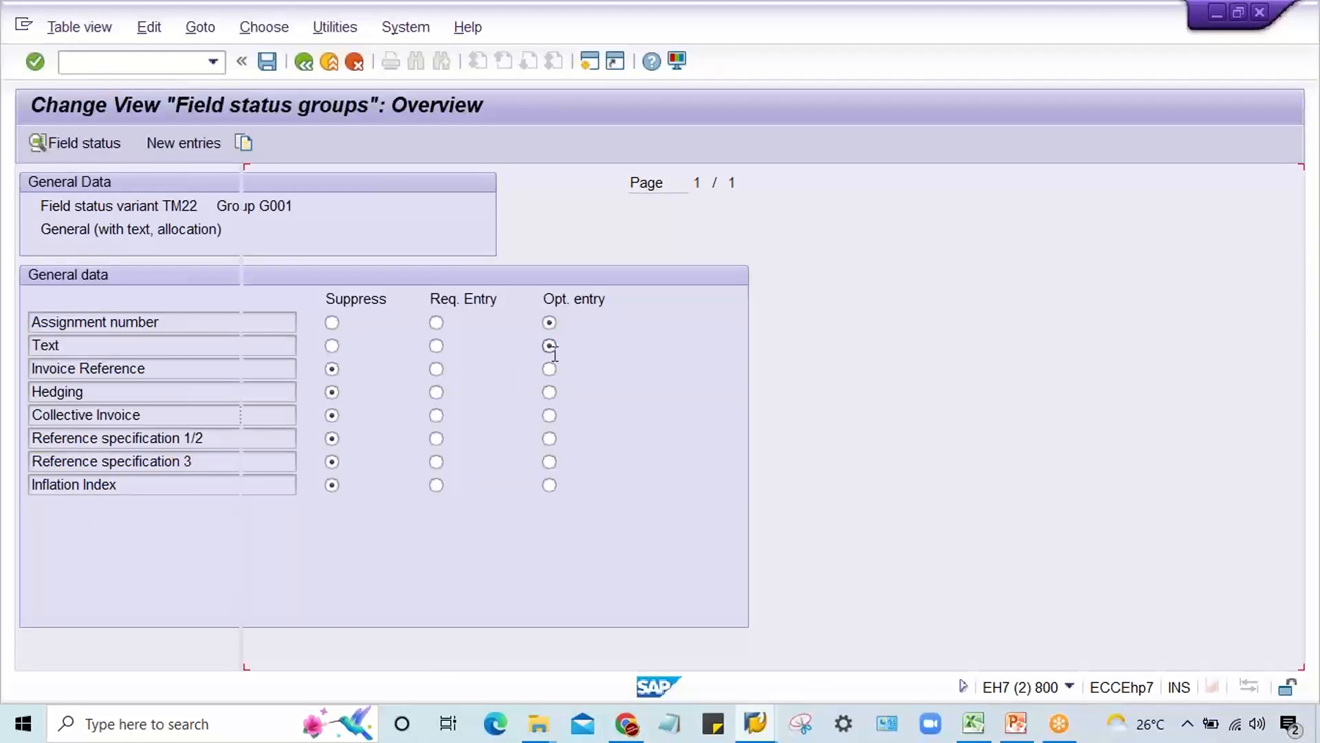
Step: Open the posting key configuration with transaction OB41
click(213, 62)
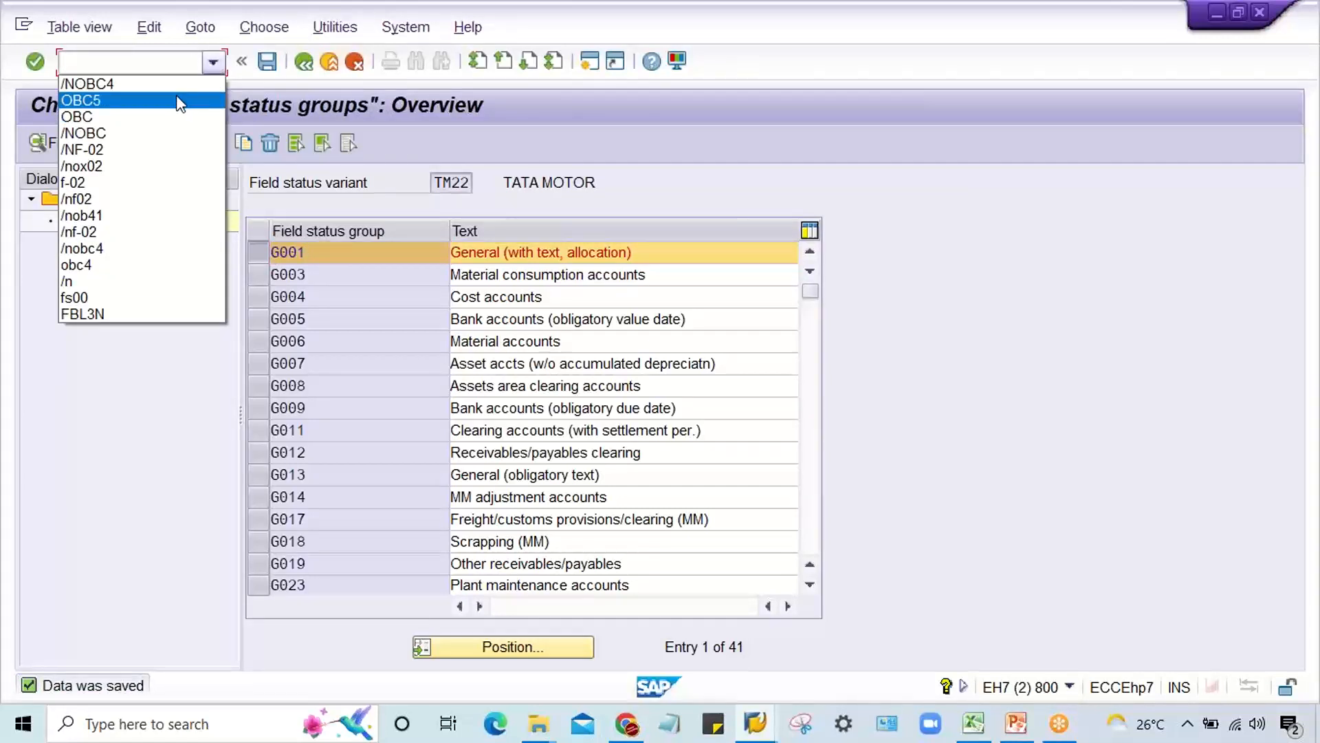
click(165, 216)
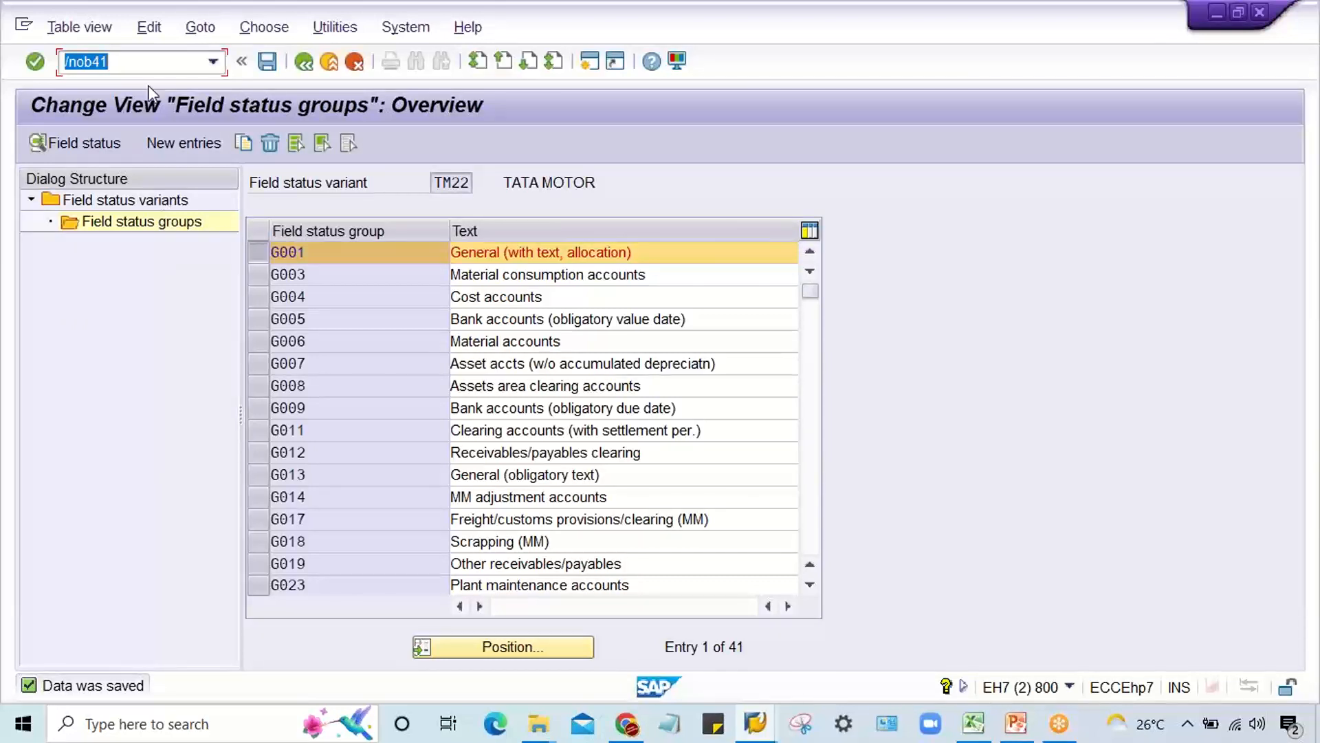
click(214, 64)
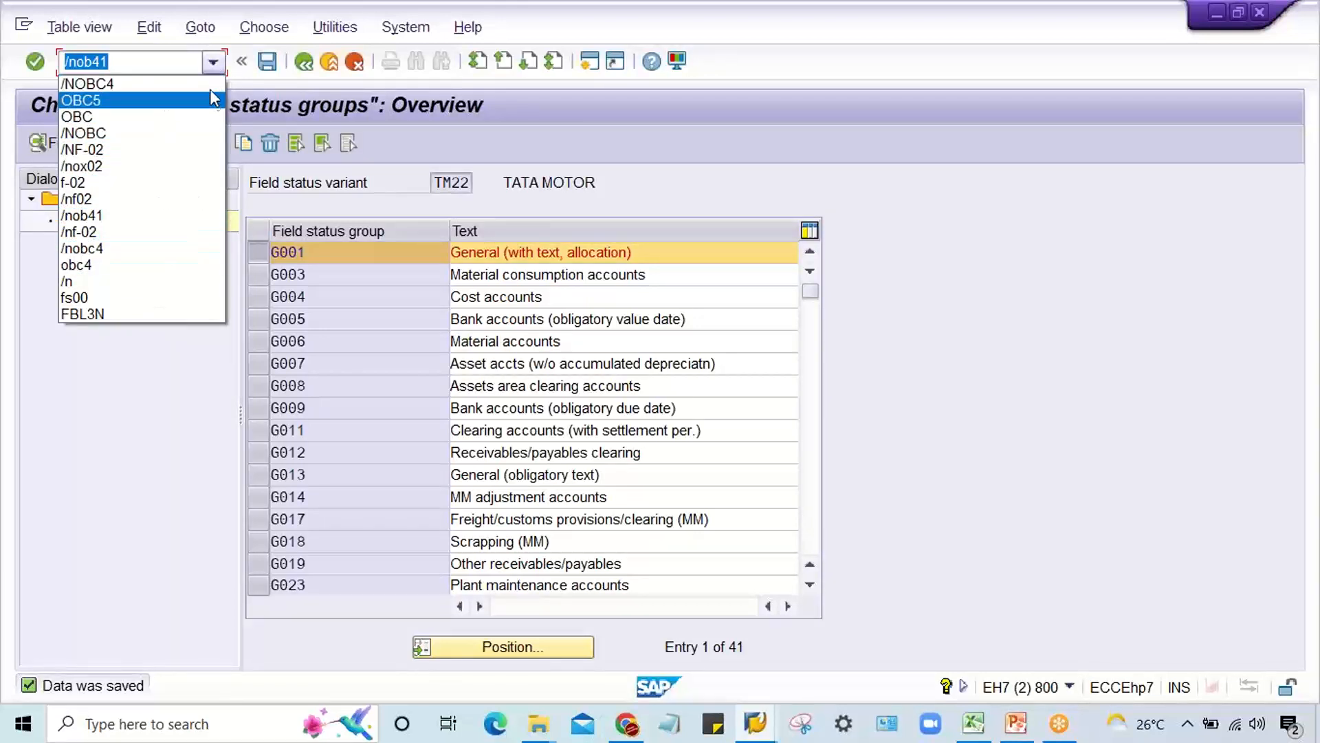
click(213, 64)
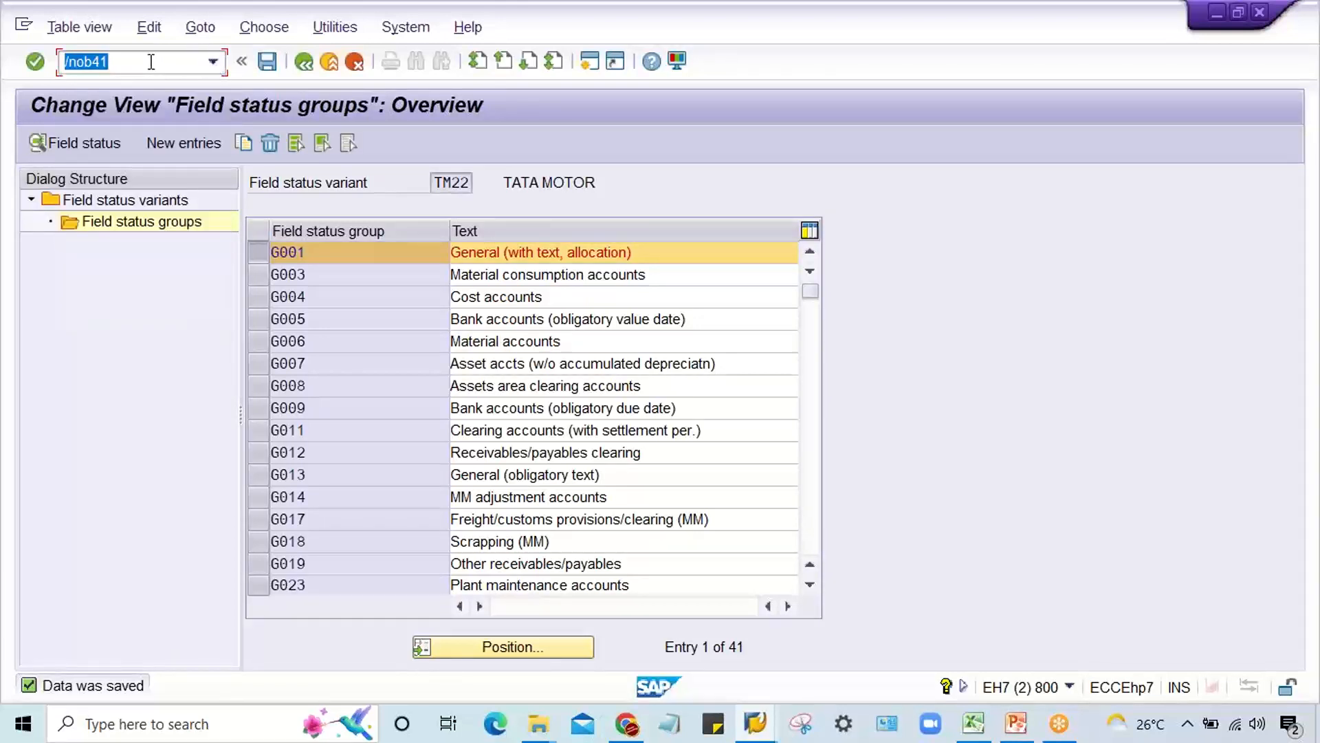
click(214, 63)
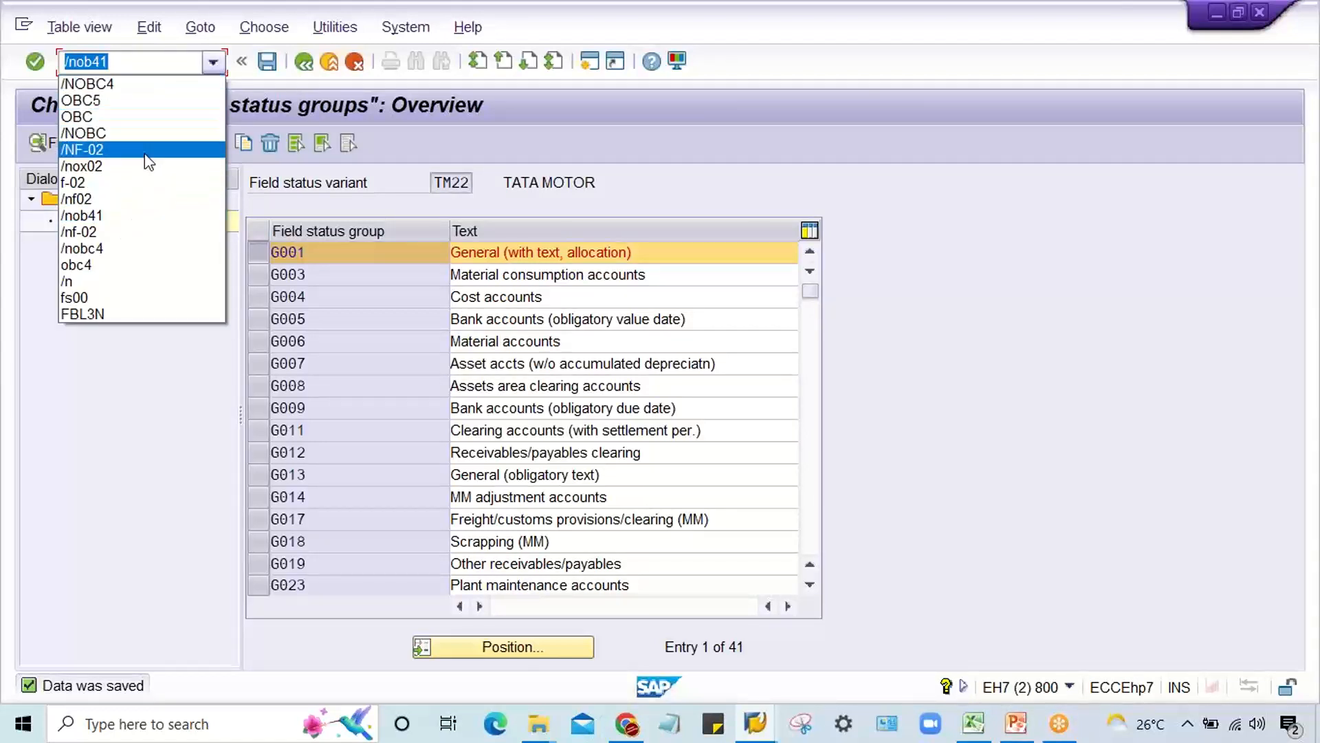
click(145, 215)
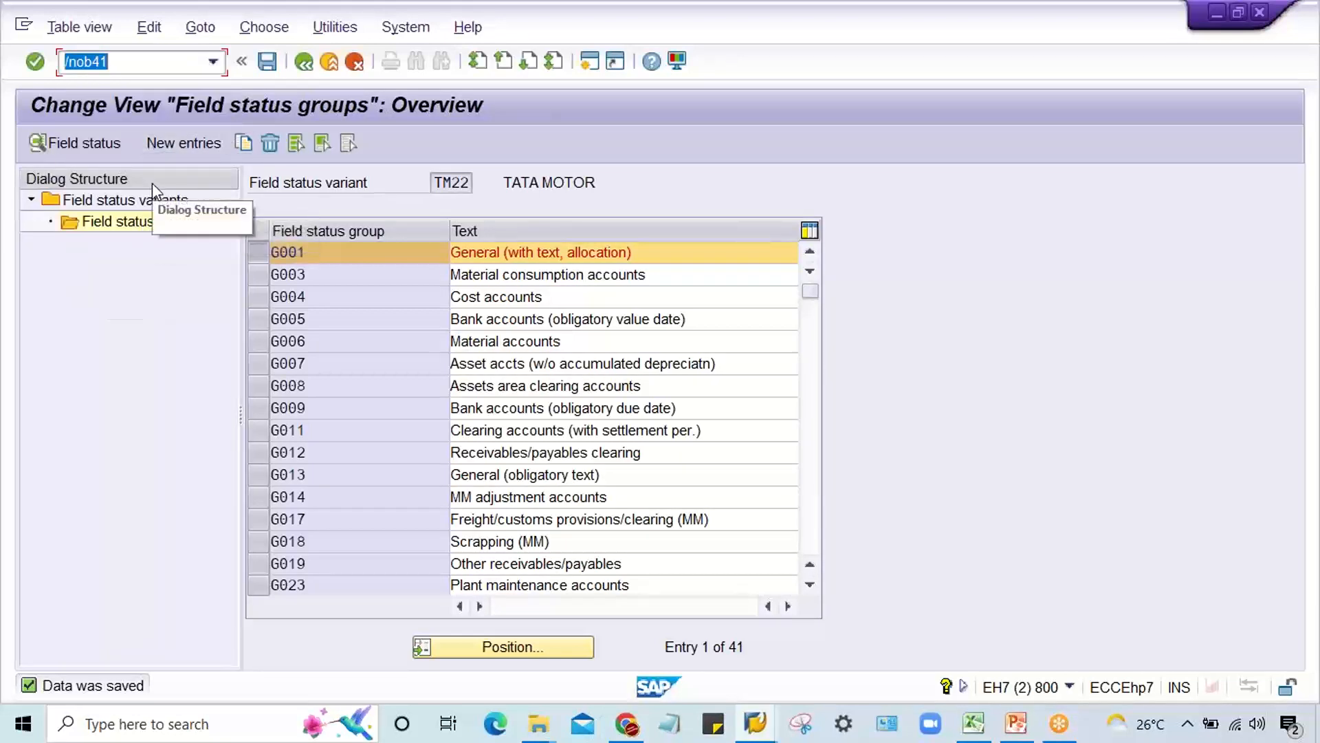
key(Return)
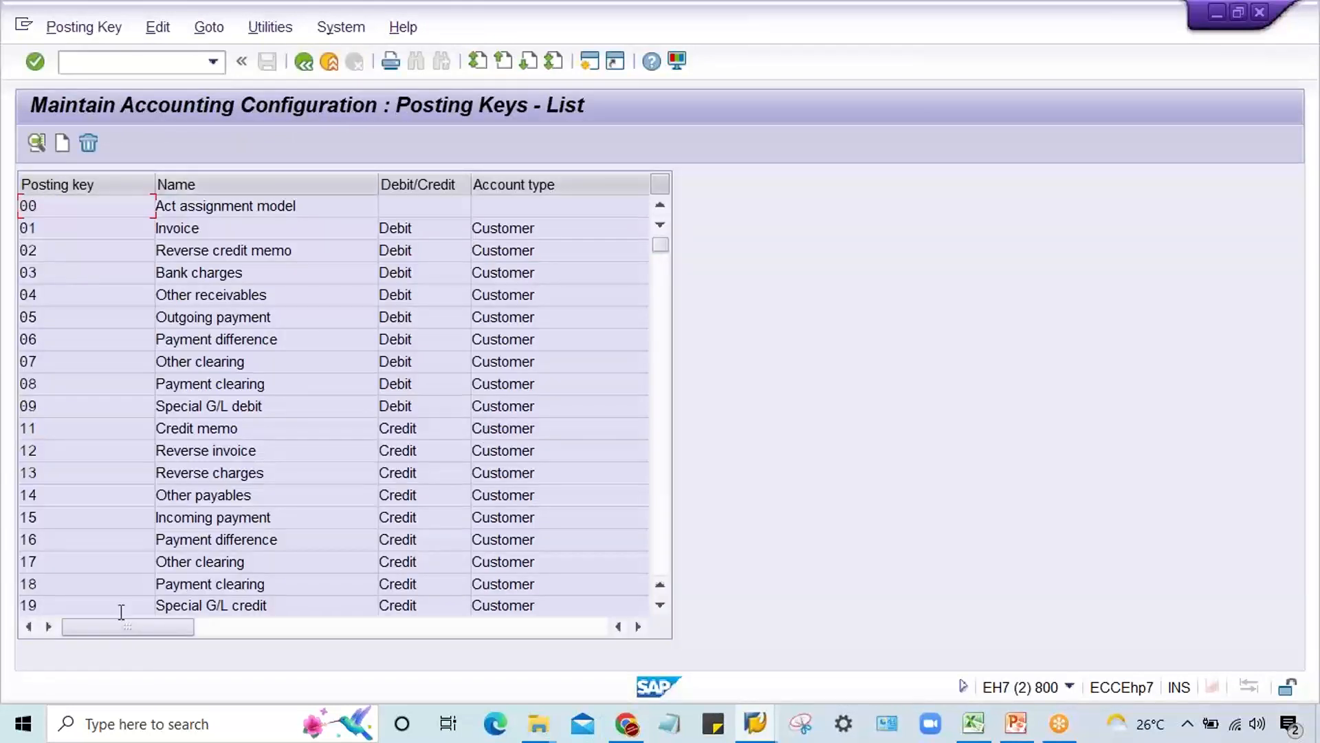
Step: Set Text to required entry in the general data of posting key 40 and save it to the proposed customizing request
click(665, 550)
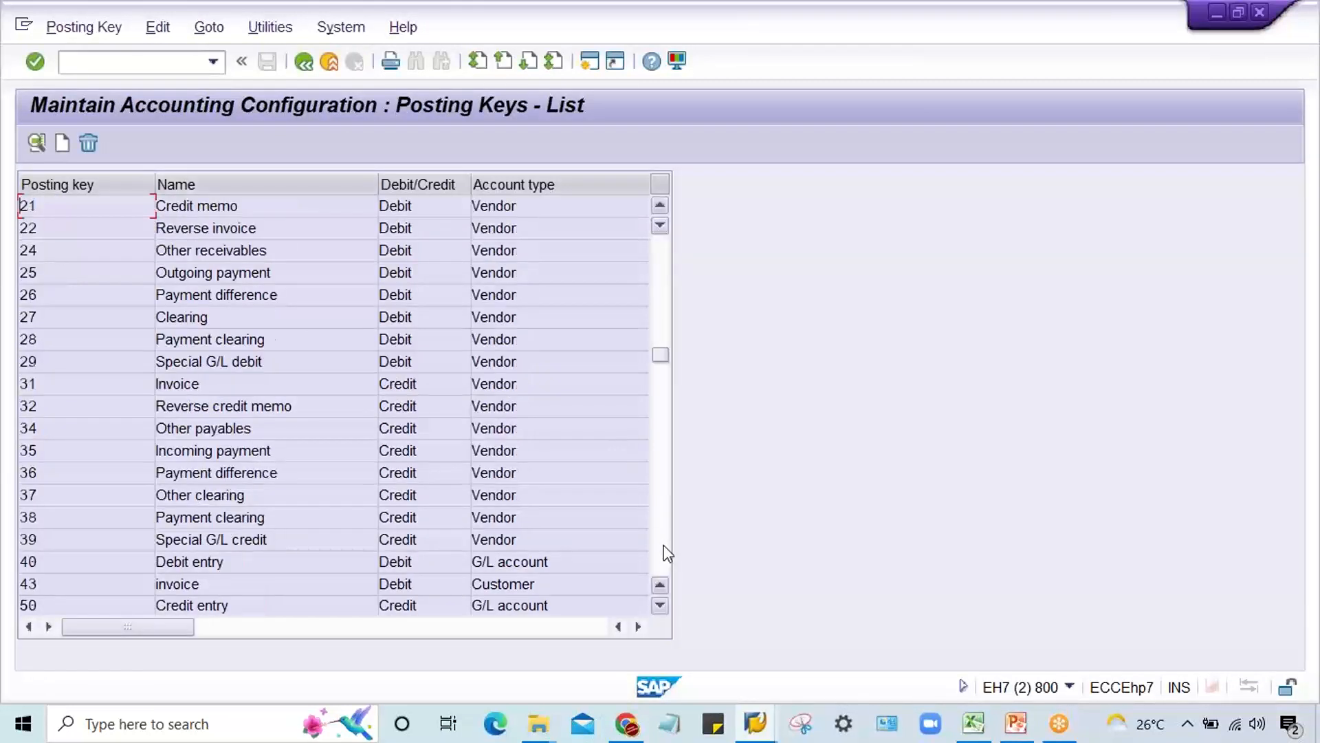
double_click(111, 564)
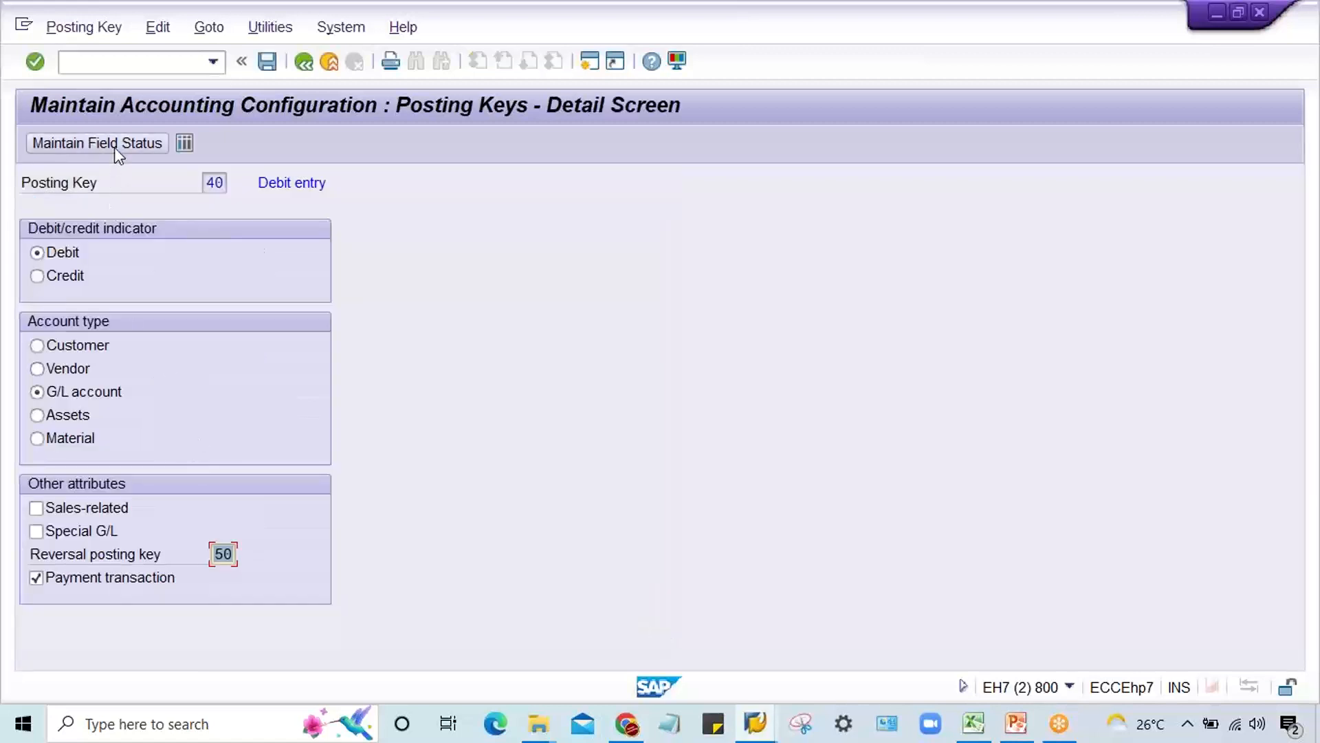
click(114, 147)
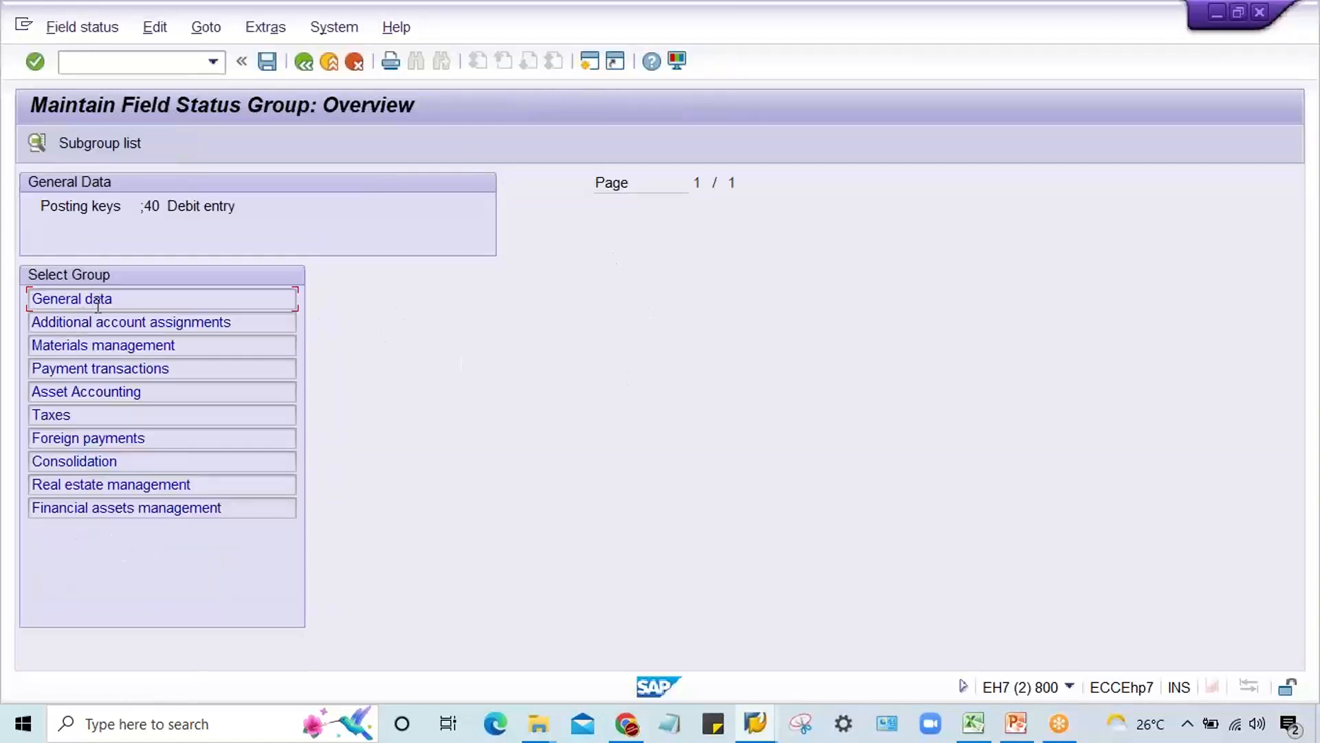
double_click(97, 306)
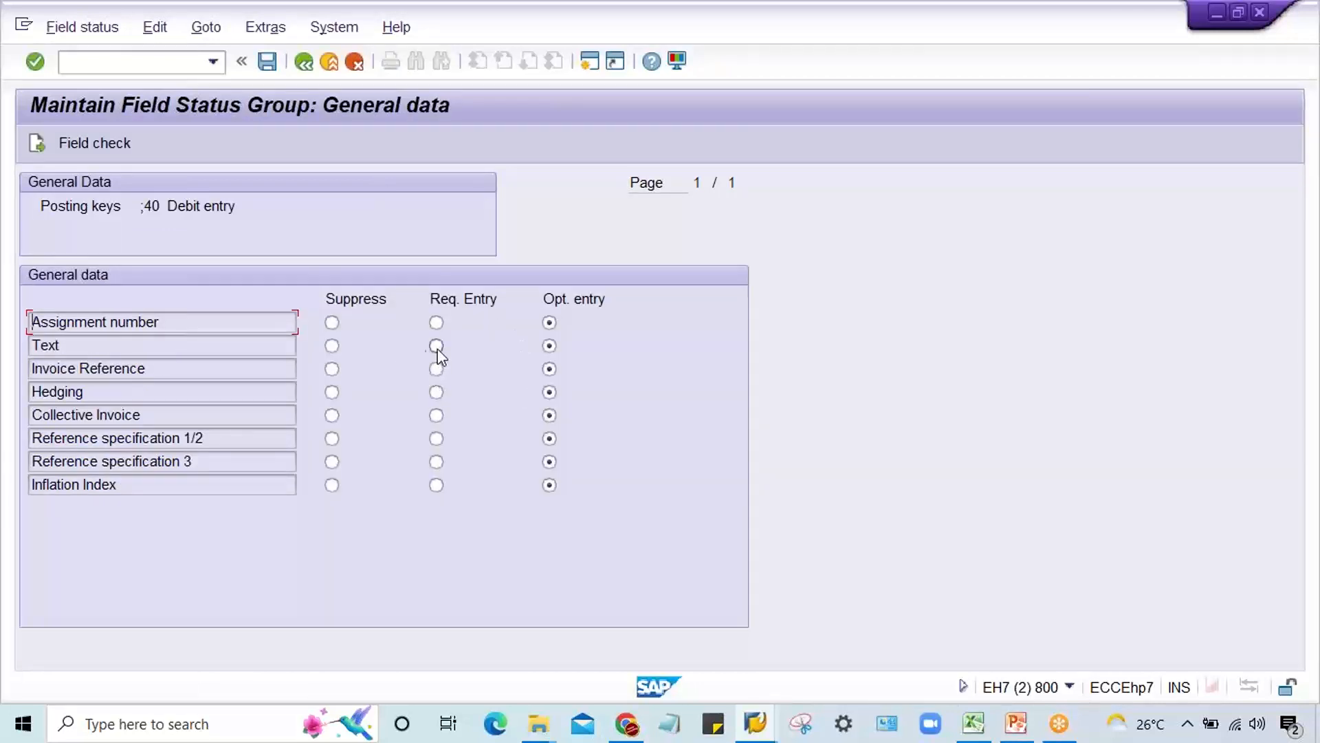
click(437, 346)
key(ctrl+s)
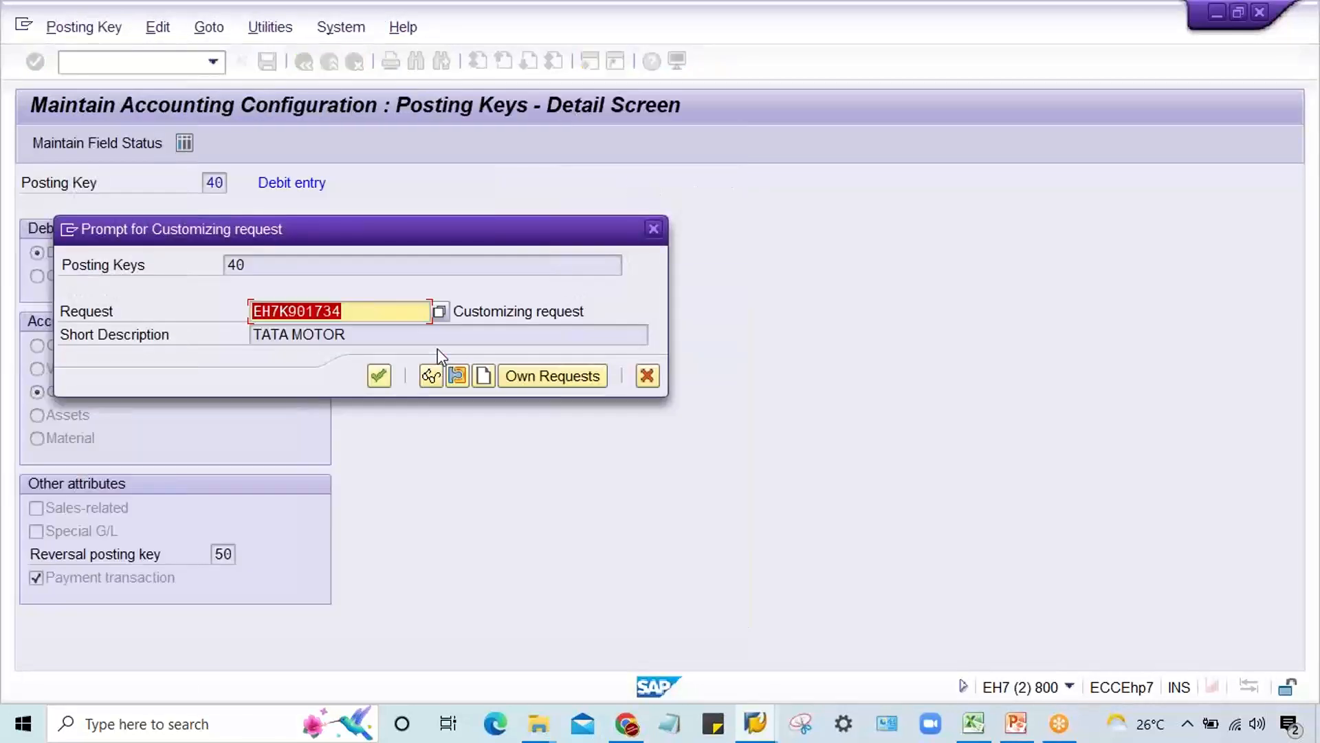
key(Return)
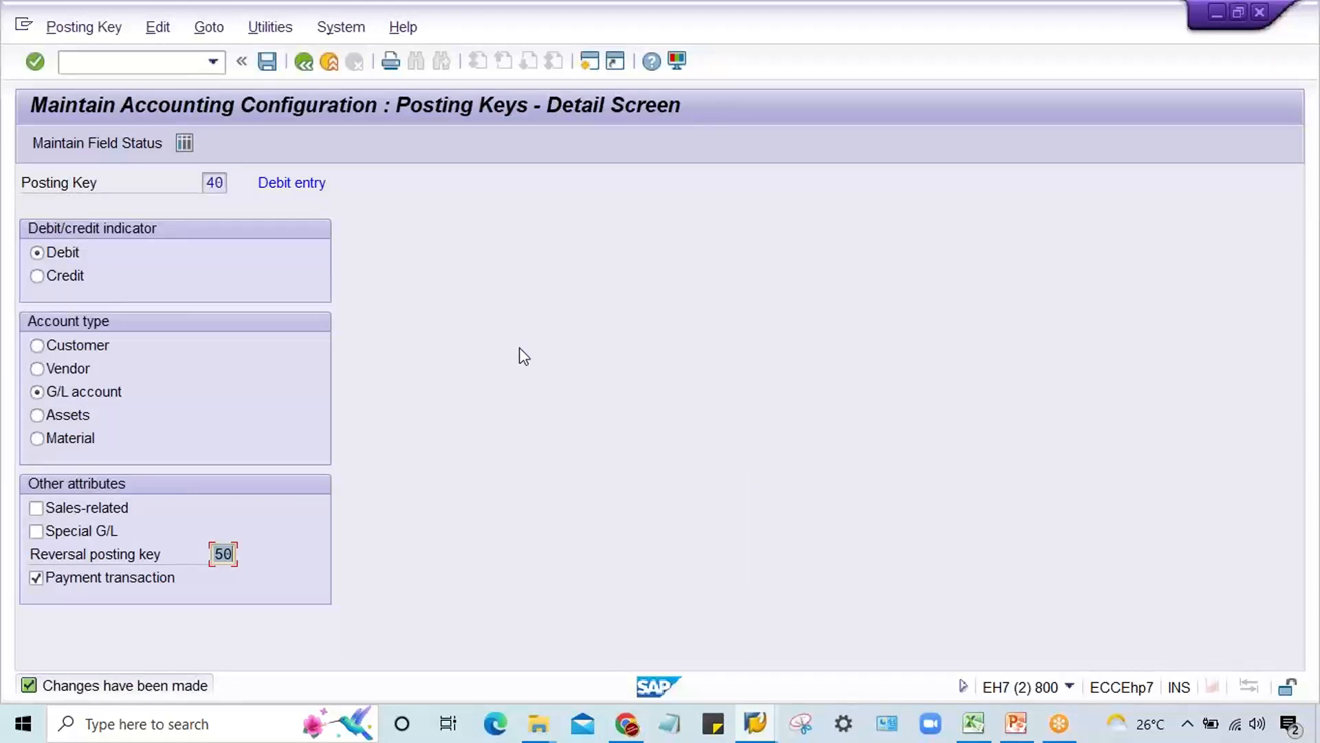
Step: Switch to the SAP Easy Access session and open transaction F-02
click(756, 722)
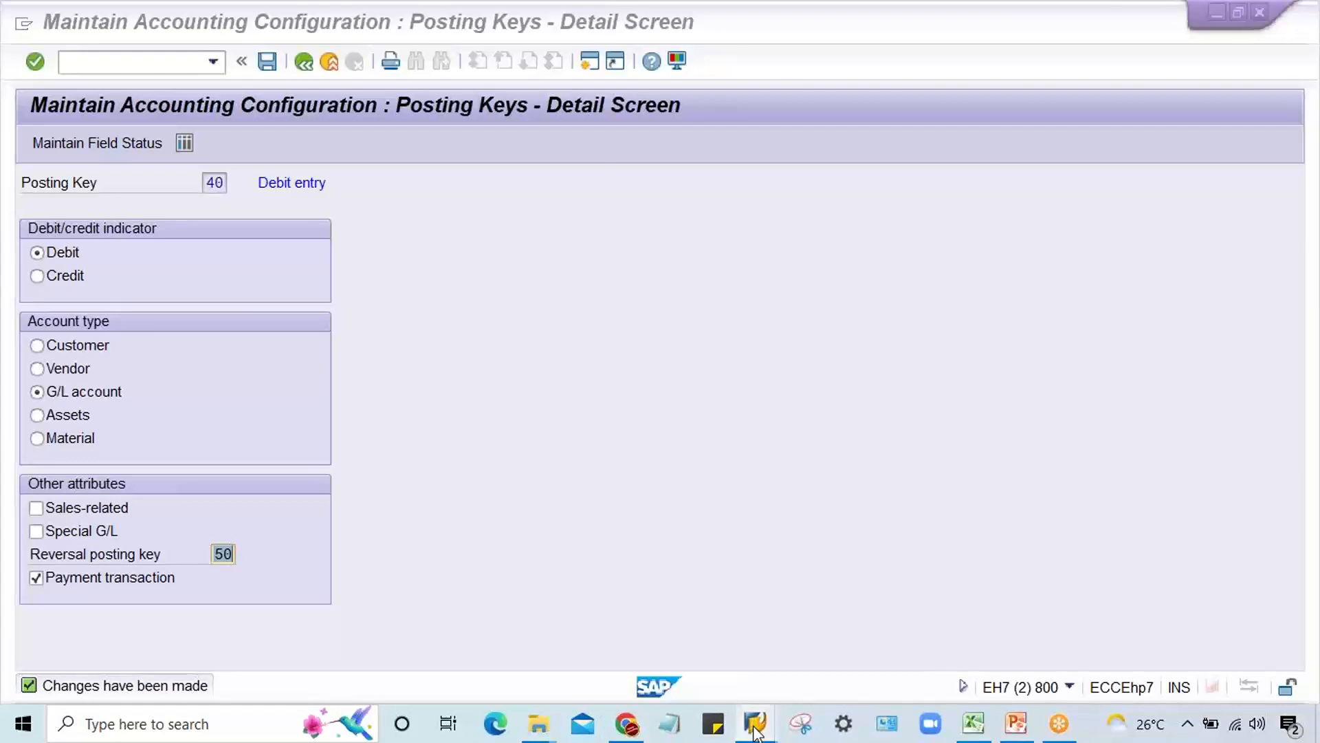
click(657, 650)
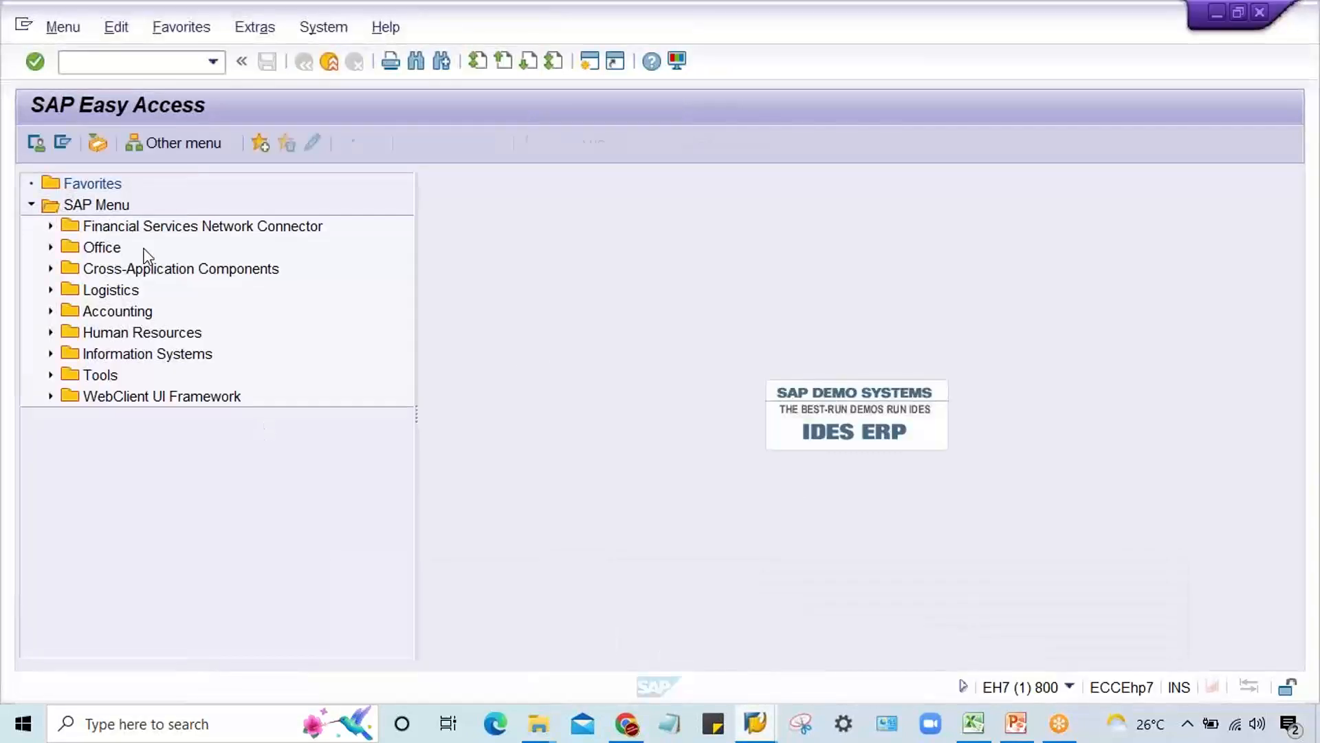
click(197, 61)
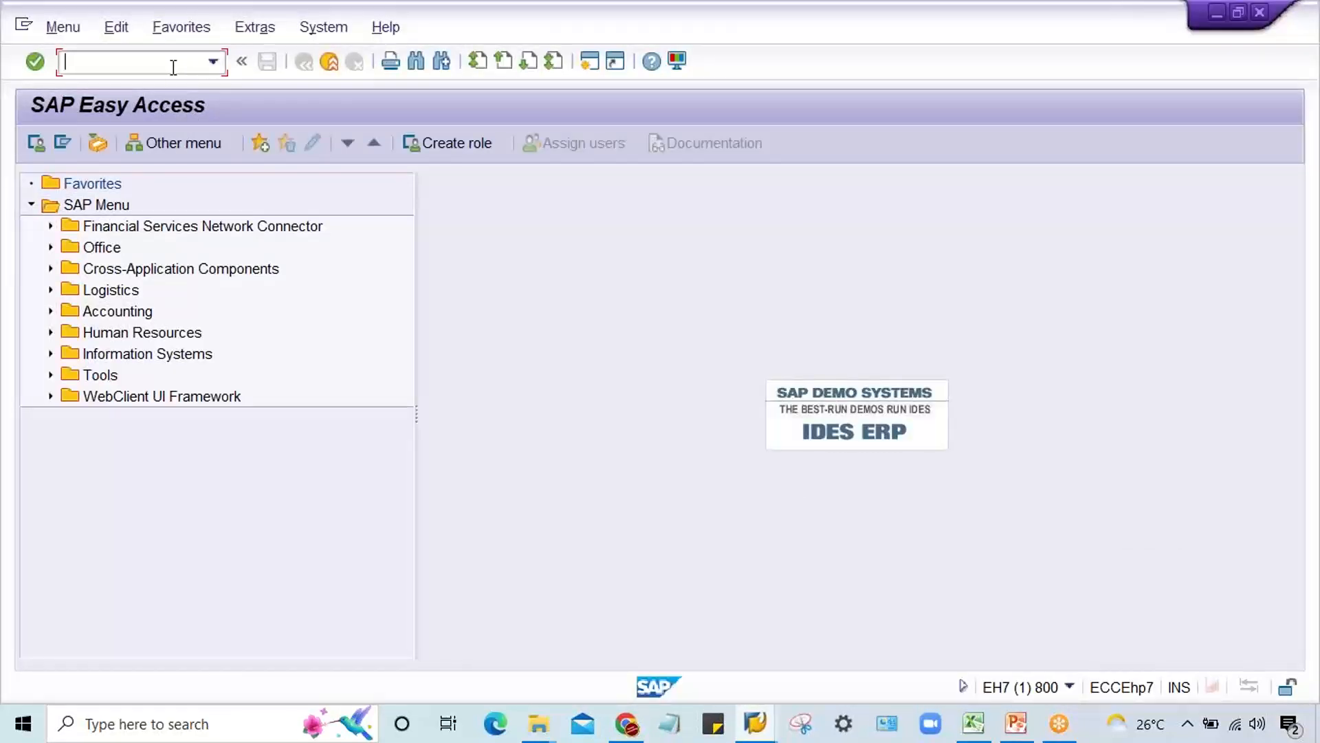
text(F*-)
key(BackSpace)
key(BackSpace)
text(-02)
key(Return)
Step: Enter document date 03.09.2022 and G/L account 4000 with posting key 40 for company code TM11, and open the line item
click(205, 183)
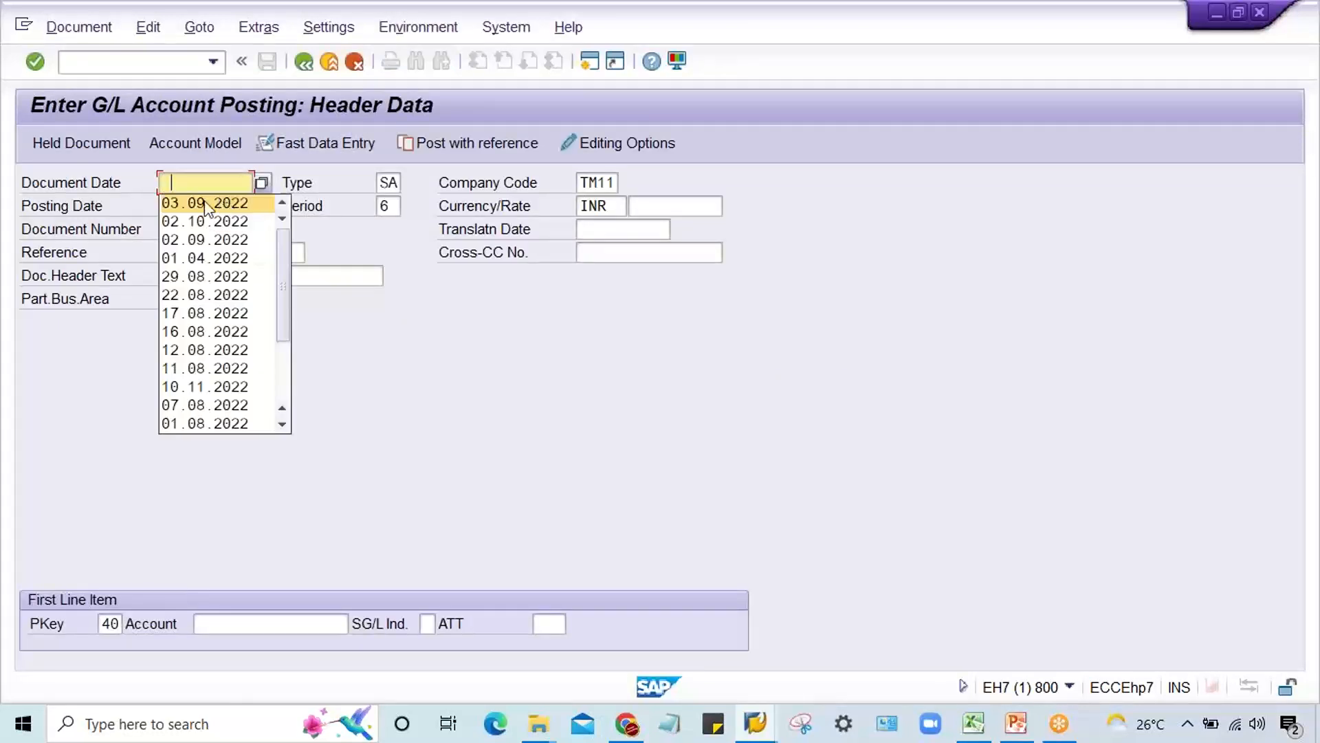
click(205, 204)
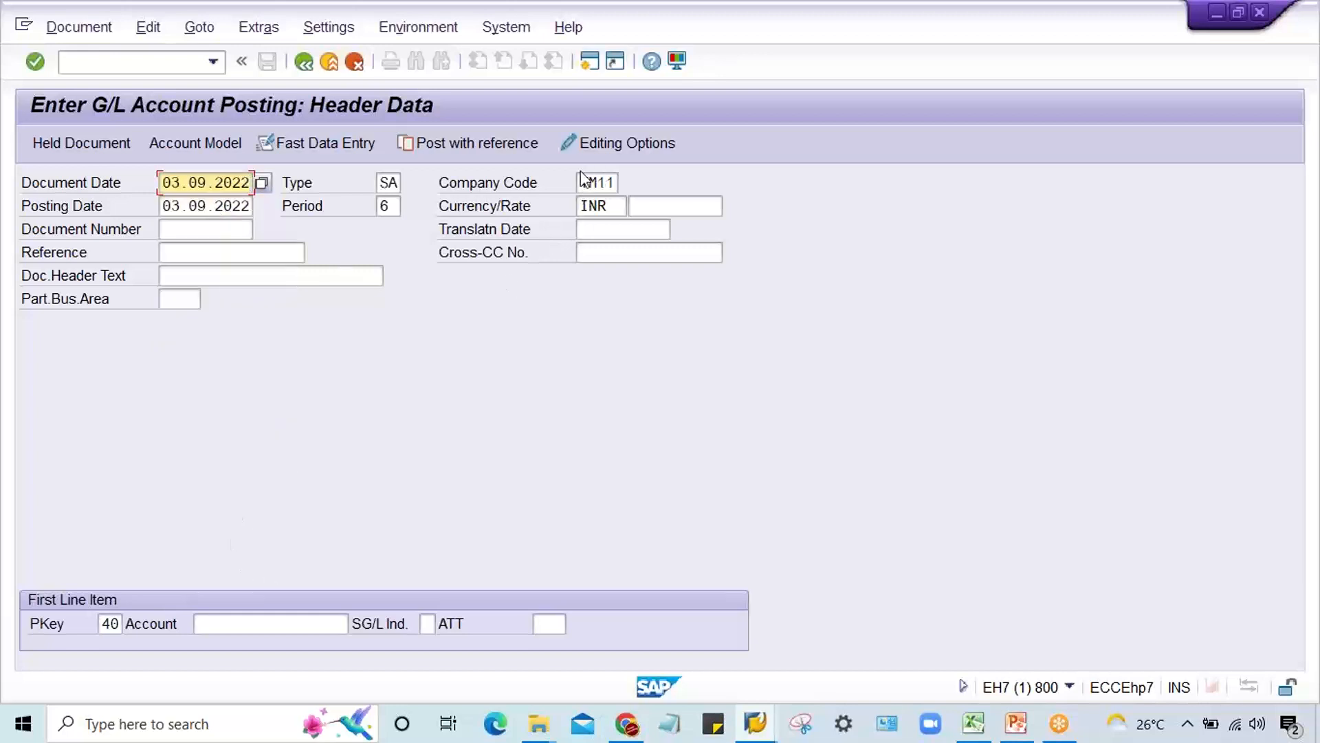
drag(580, 182, 701, 180)
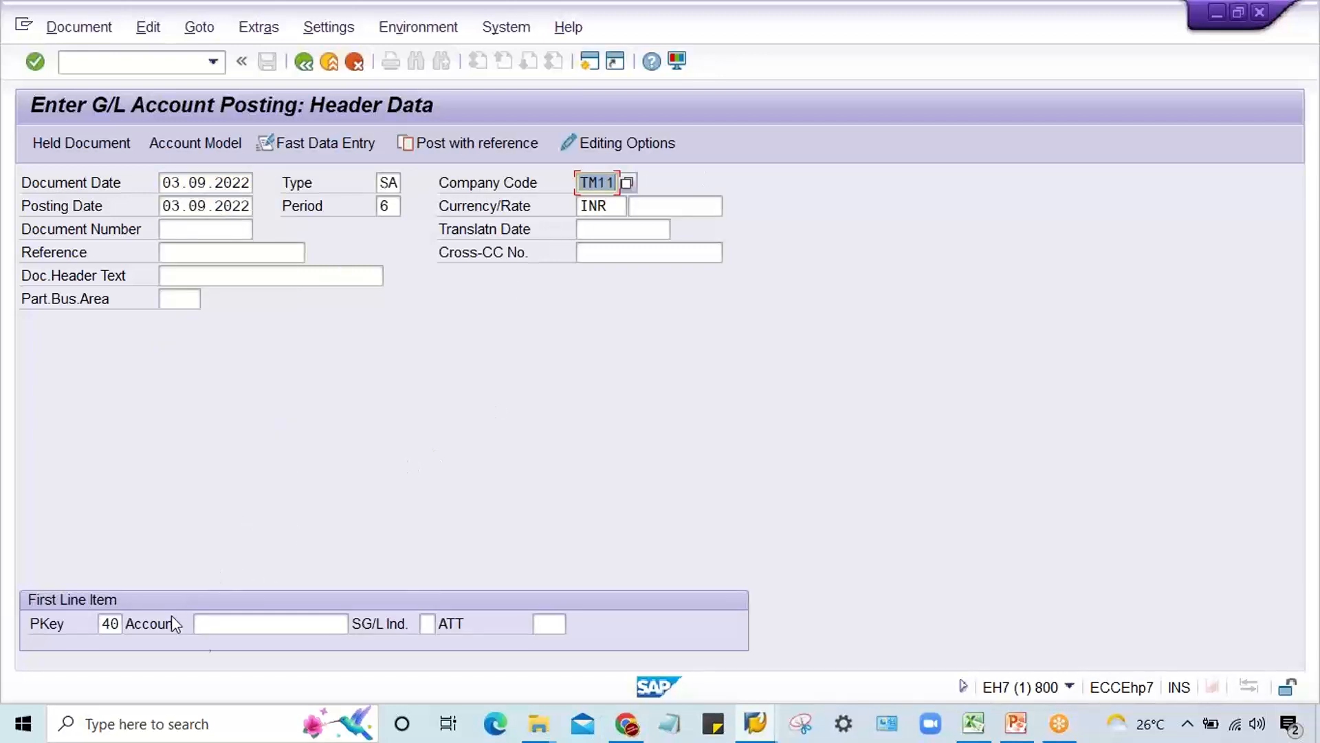
click(230, 625)
text(4000)
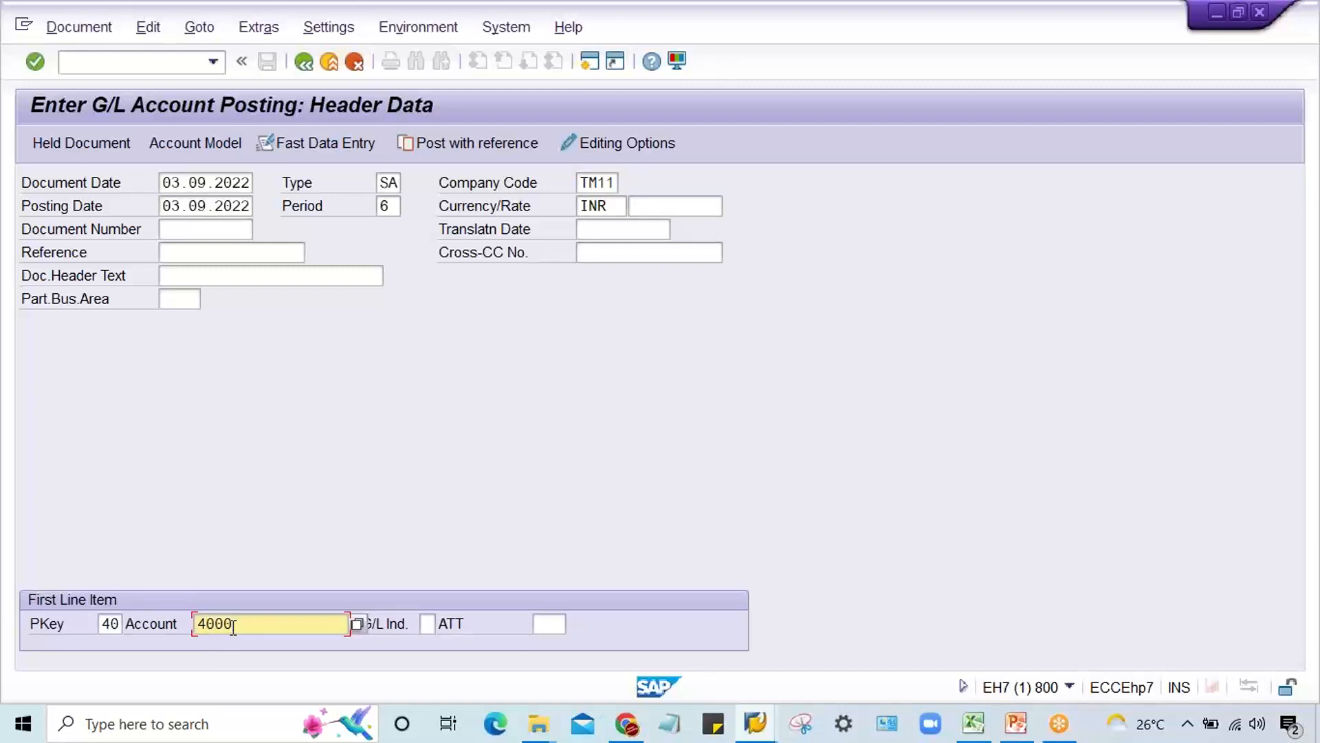
key(Return)
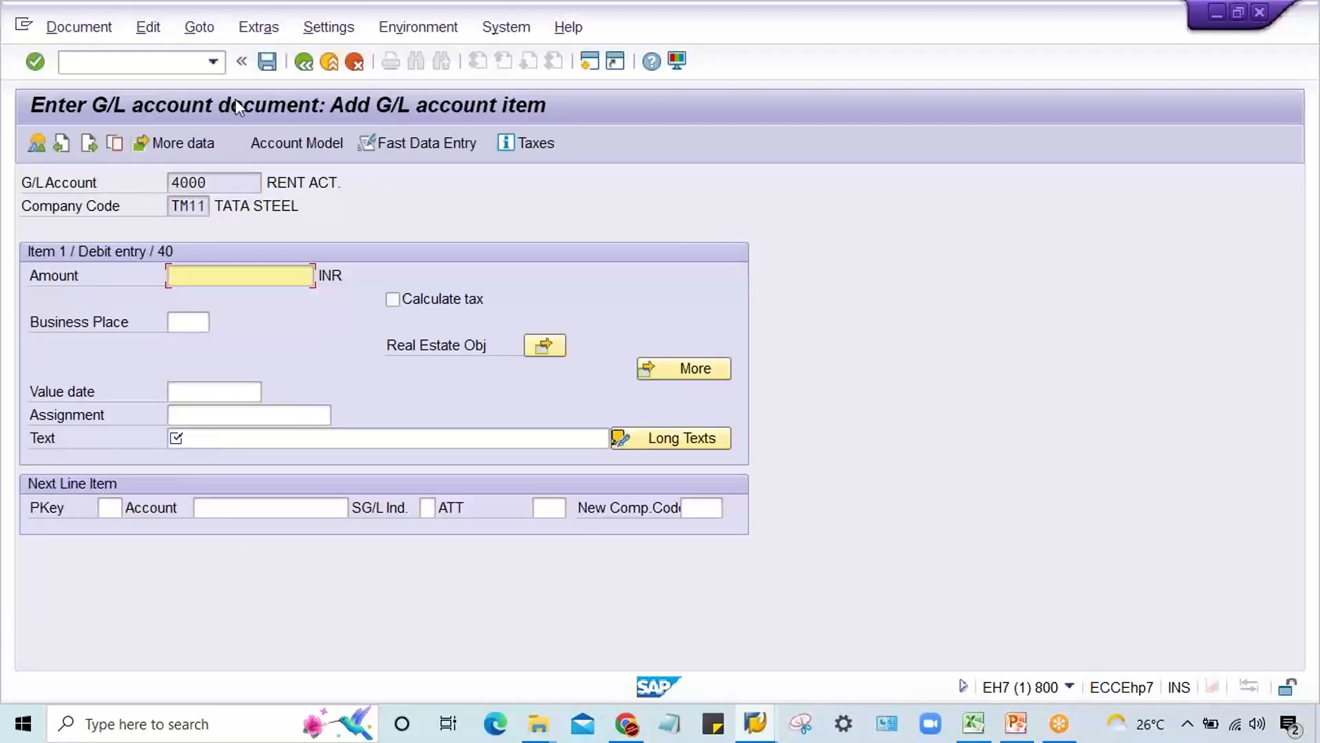
Step: Leave the TM11 line item and restart transaction F-02 with a blank document header
click(214, 62)
click(188, 84)
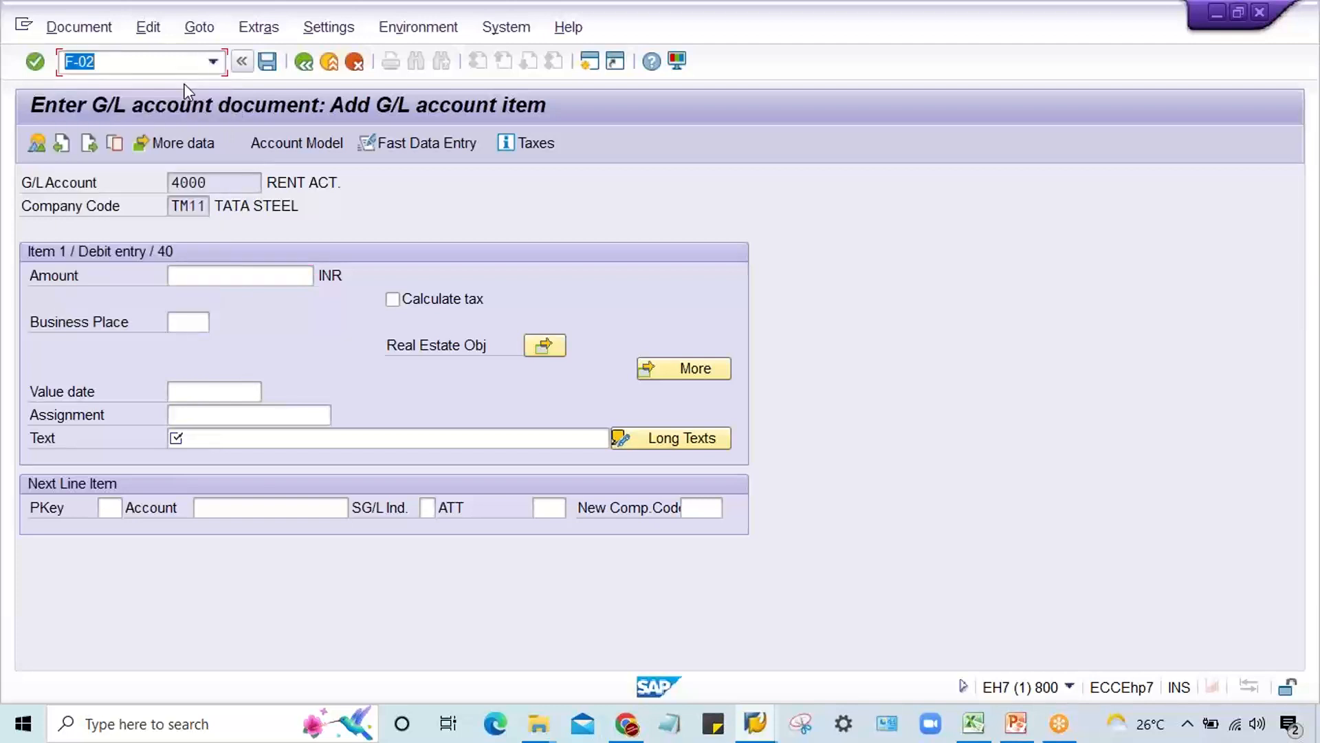
key(Left)
key(Left)
key(Left)
key(Left)
key(Return)
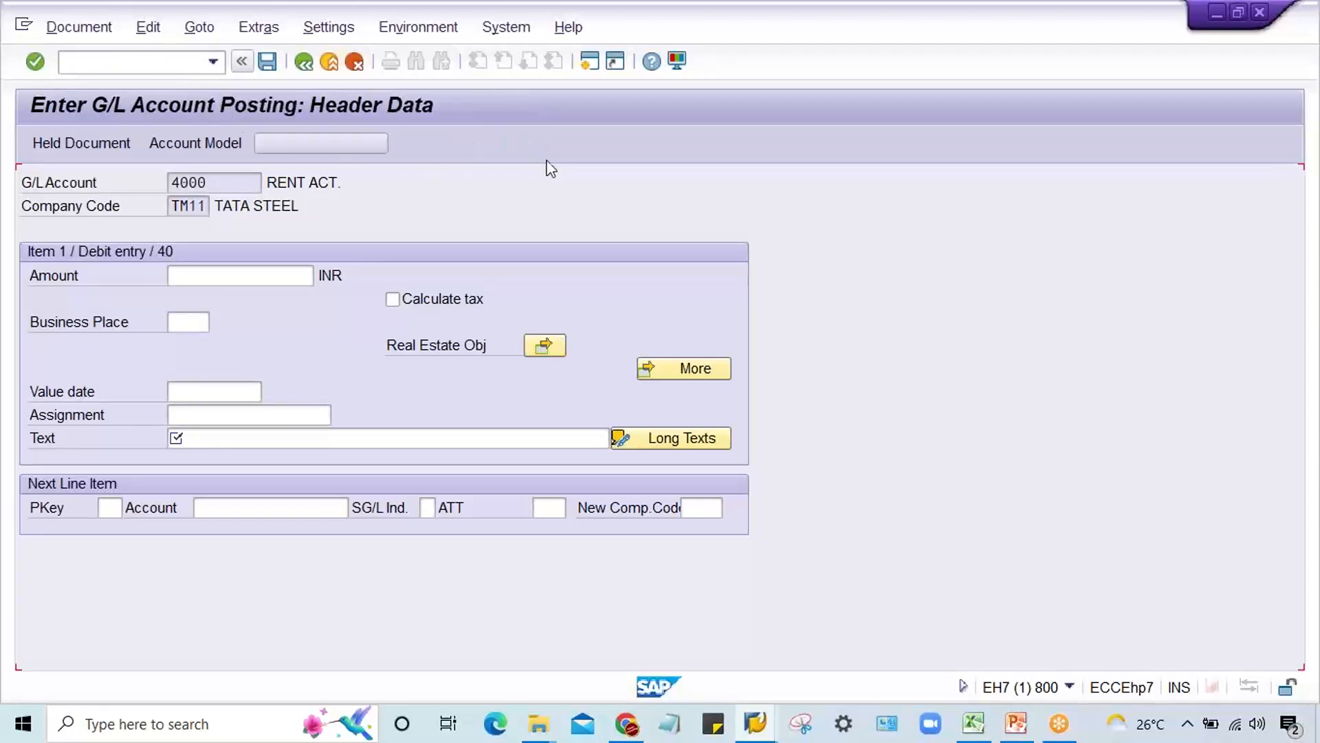
Step: Set company code TM22, G/L account 4000 and document date 03.09.2022 in the header, and open the posting key 40 line item
click(612, 185)
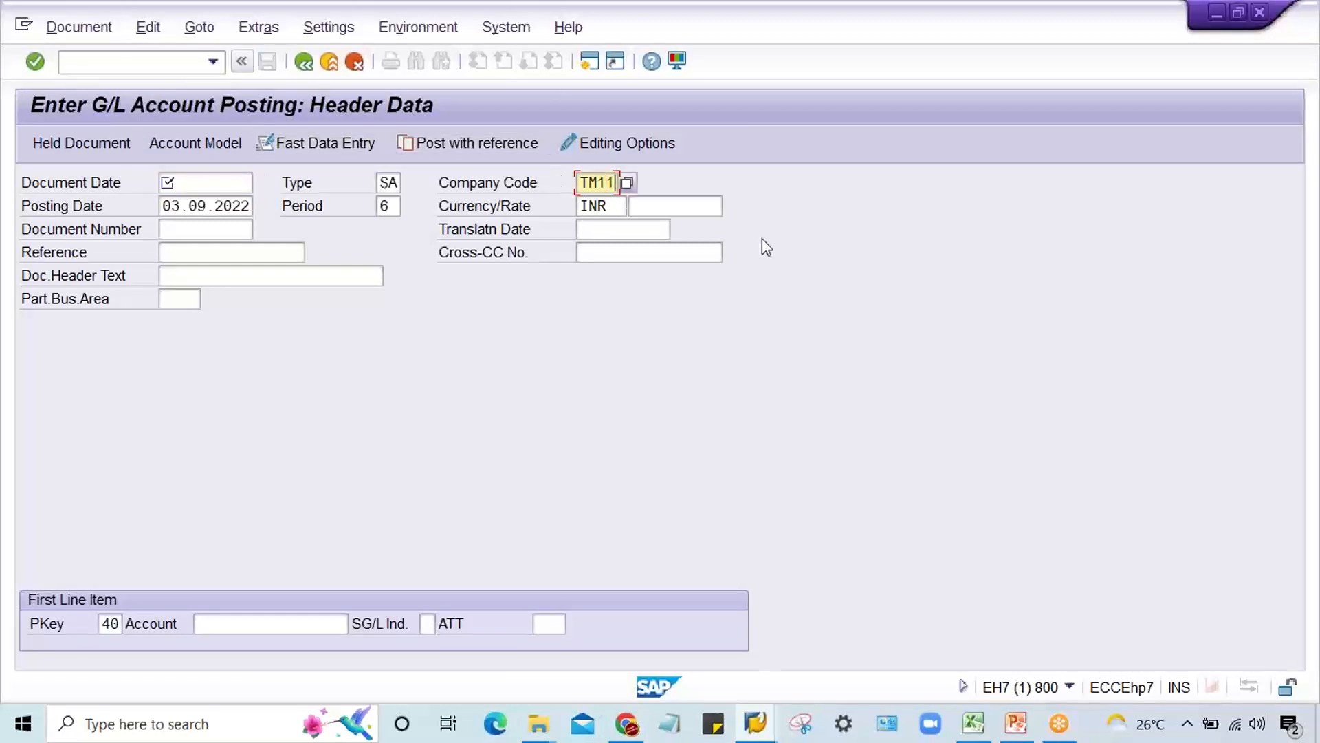
key(BackSpace)
key(BackSpace)
text(22)
click(288, 628)
click(322, 366)
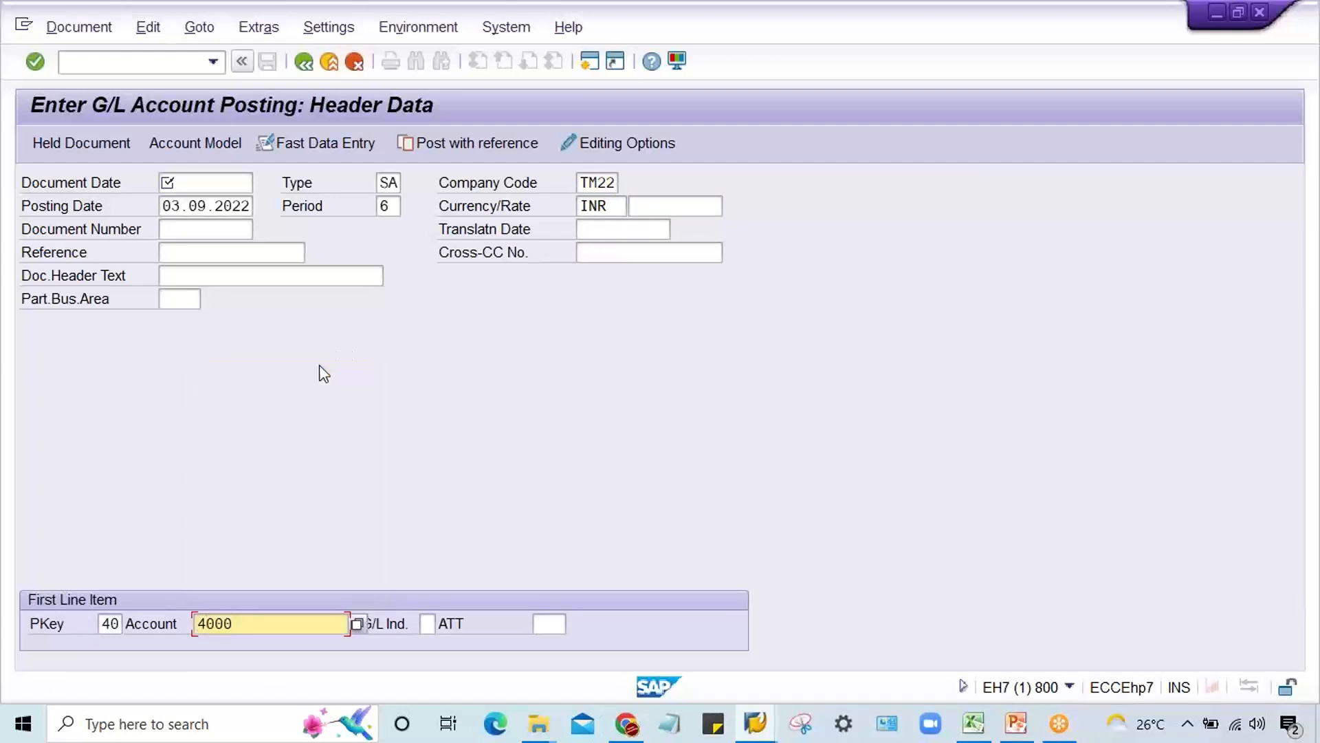
key(Return)
key(BackSpace)
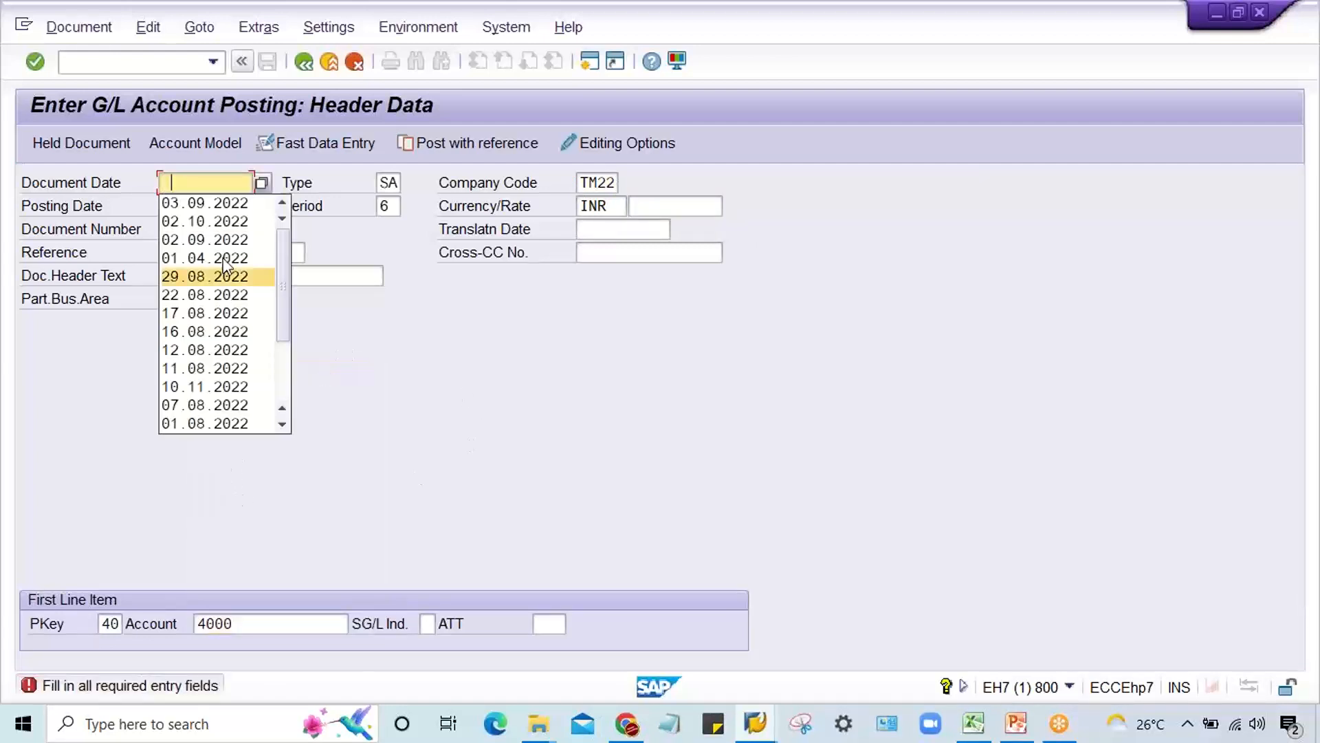
click(224, 203)
key(Return)
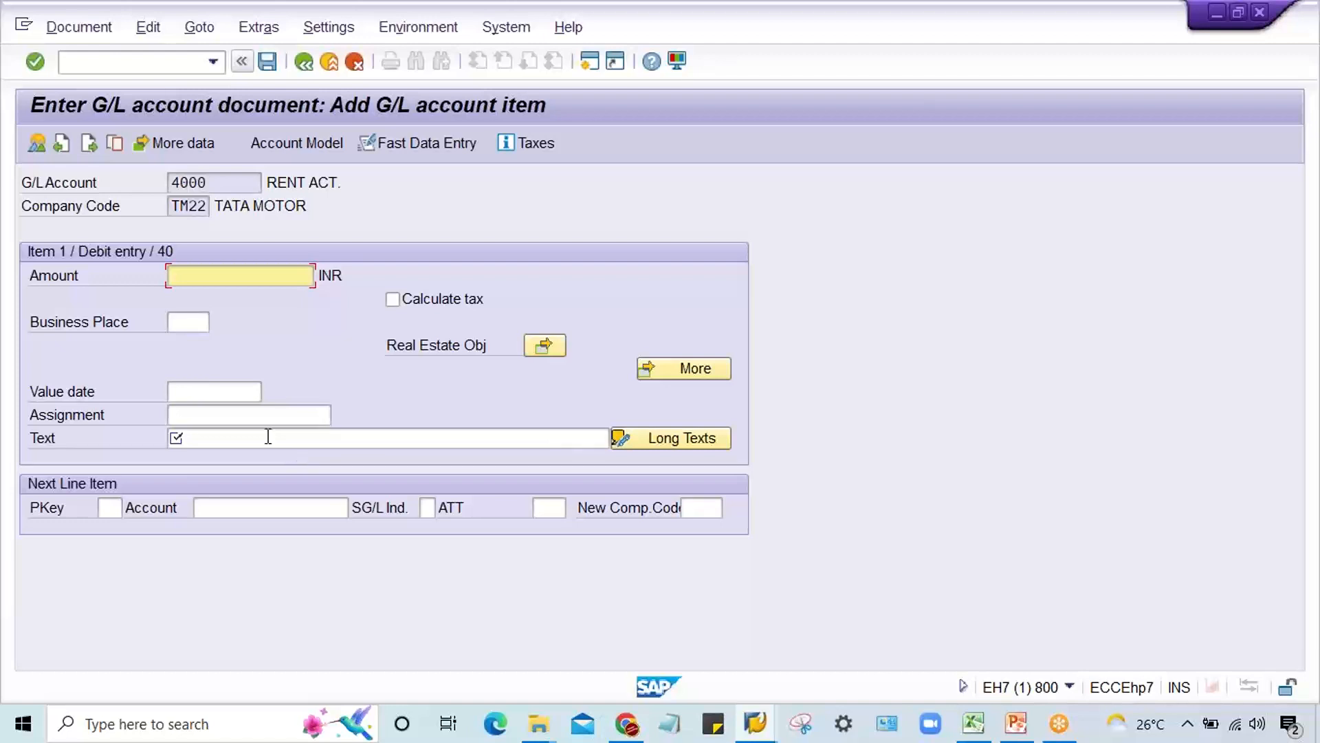
Step: Check the Text field of the TM22 line item and the field status group of account 4000 in the G/L account display session
click(265, 437)
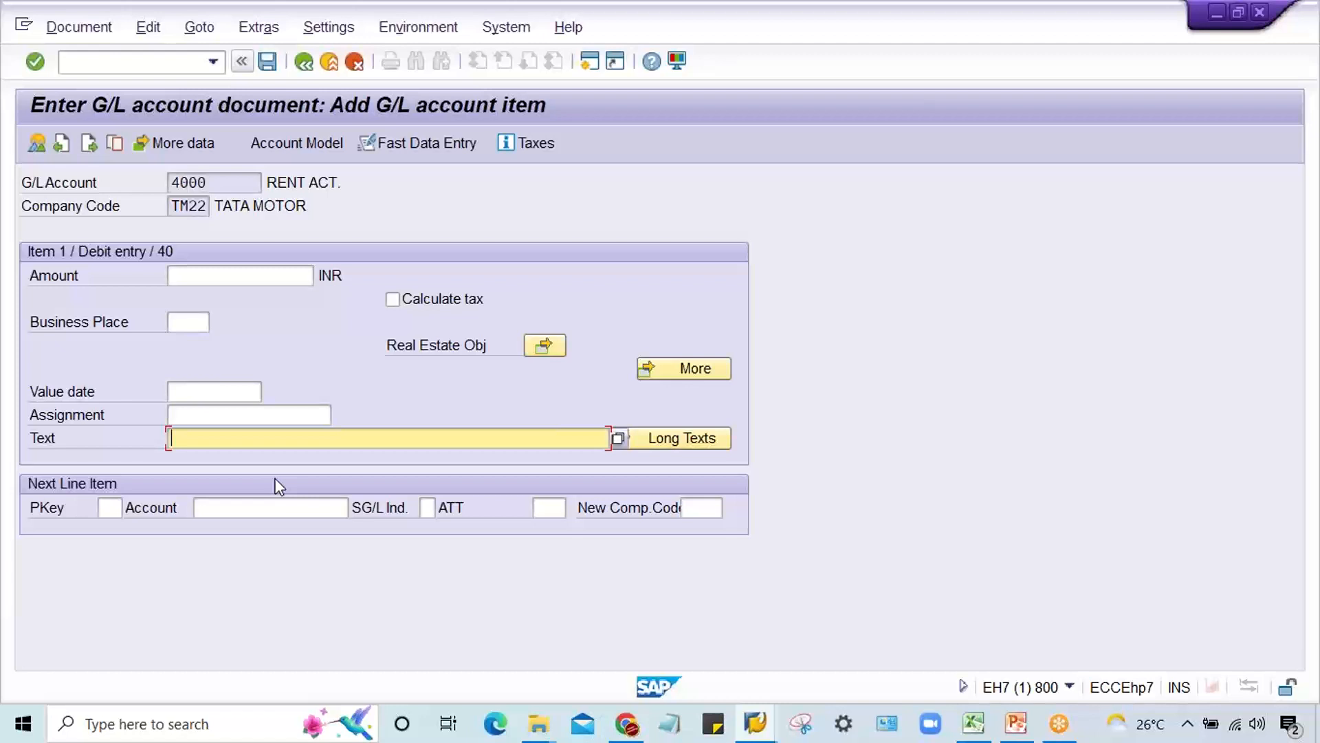
double_click(235, 182)
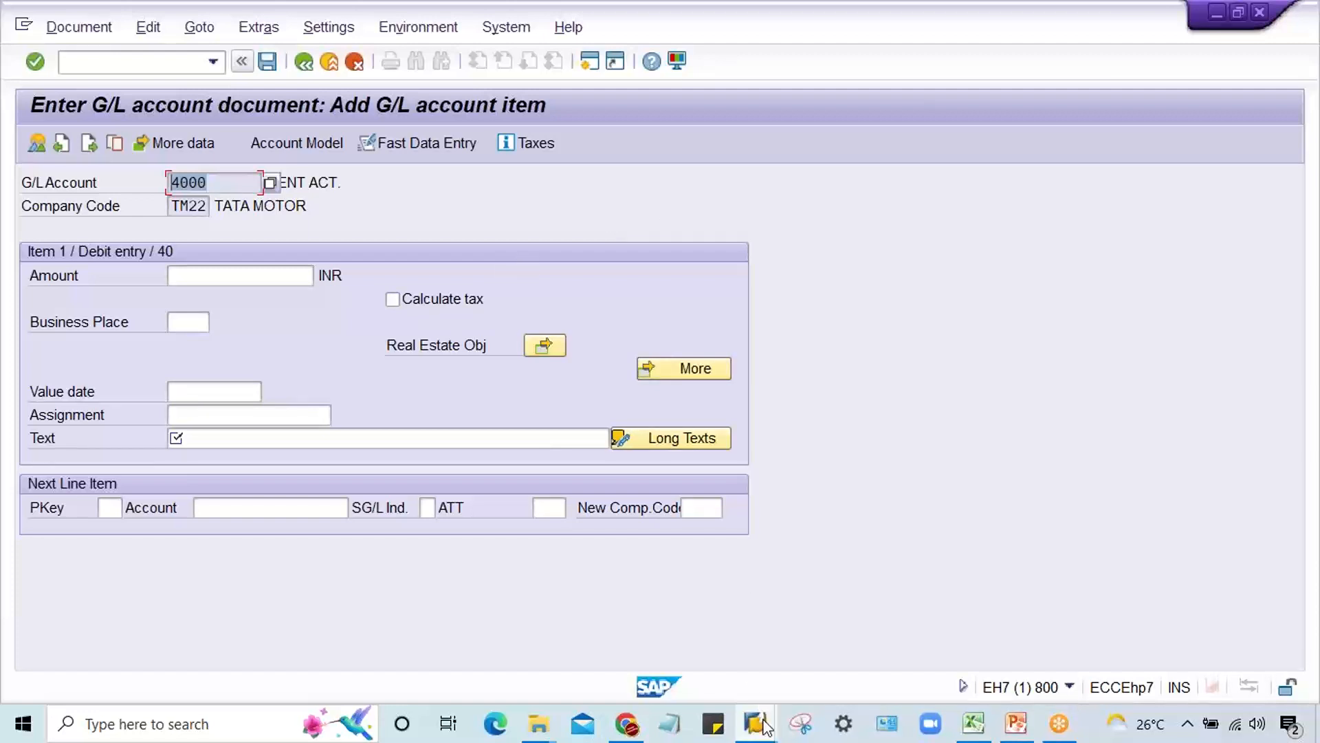
mouse_move(764, 726)
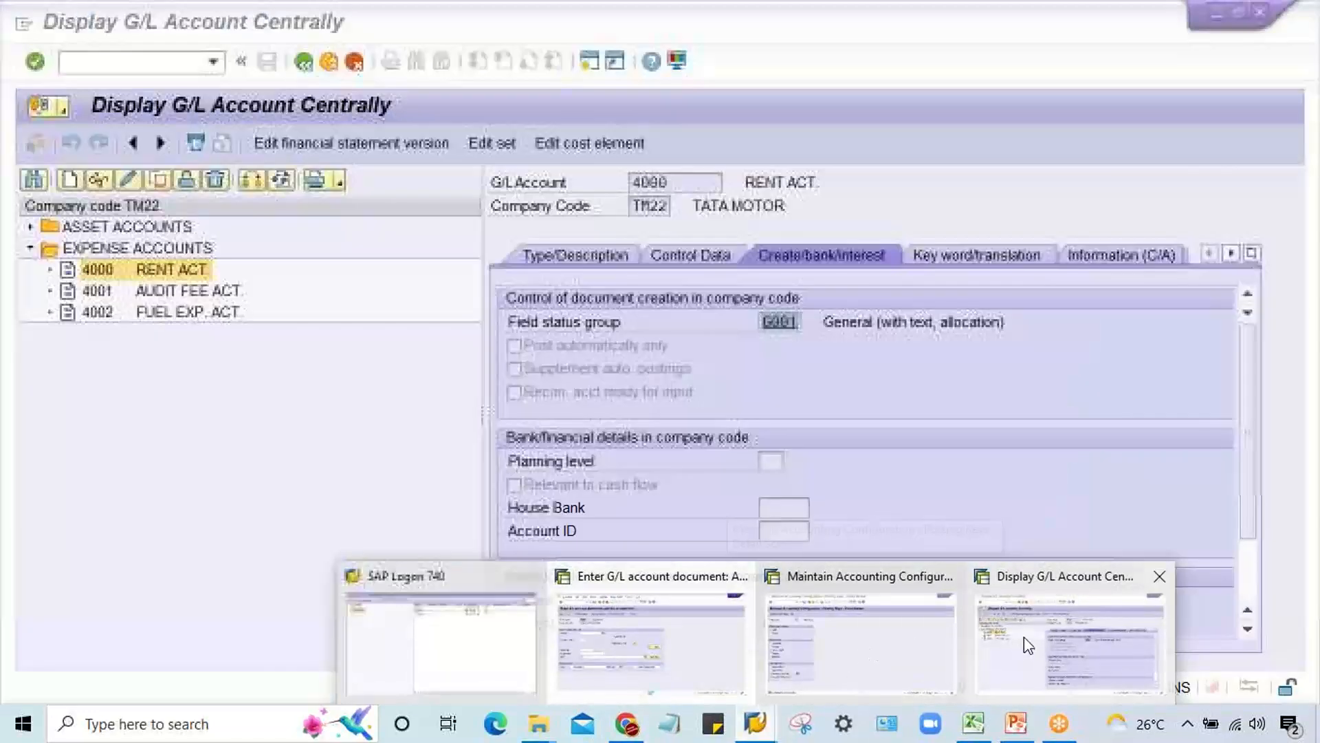
click(1024, 637)
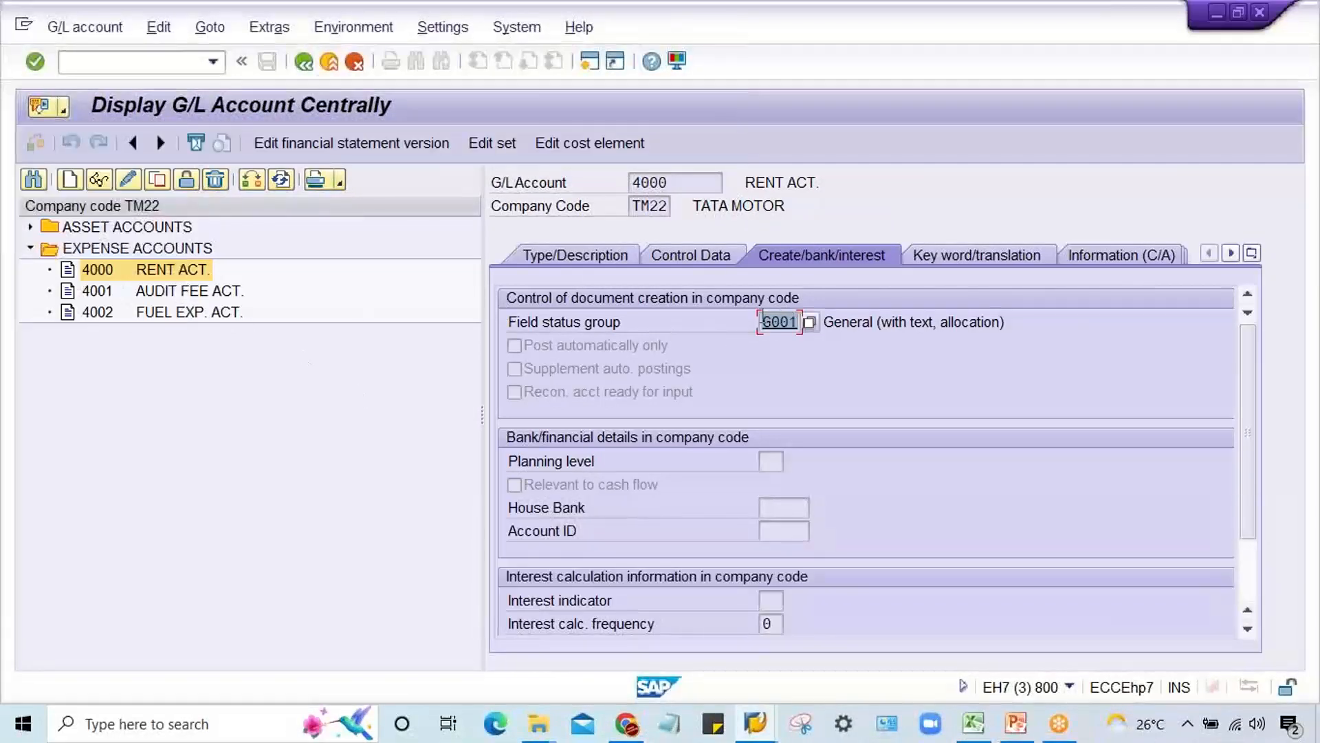
click(763, 322)
drag(764, 321, 806, 323)
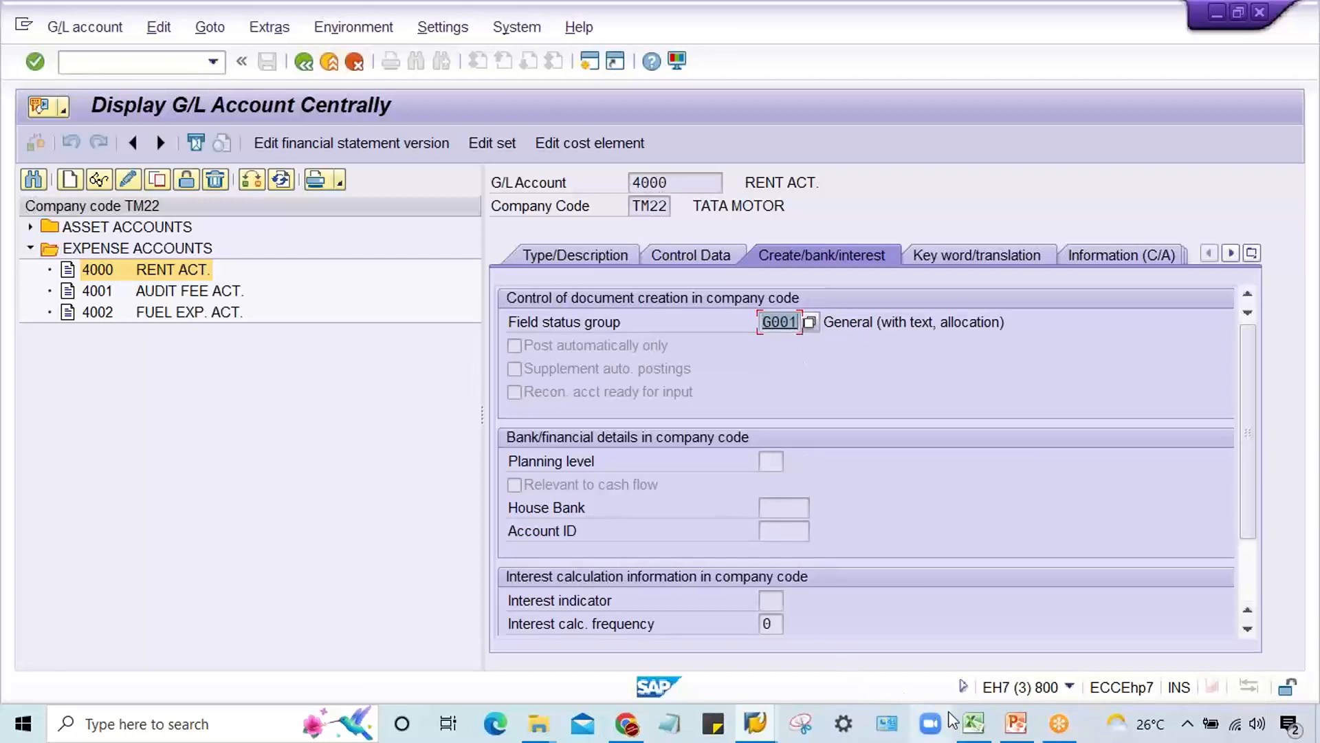
Step: Switch to the Excel workbook and enter RENT ACT in cell G5 of Sheet3
click(973, 722)
click(400, 377)
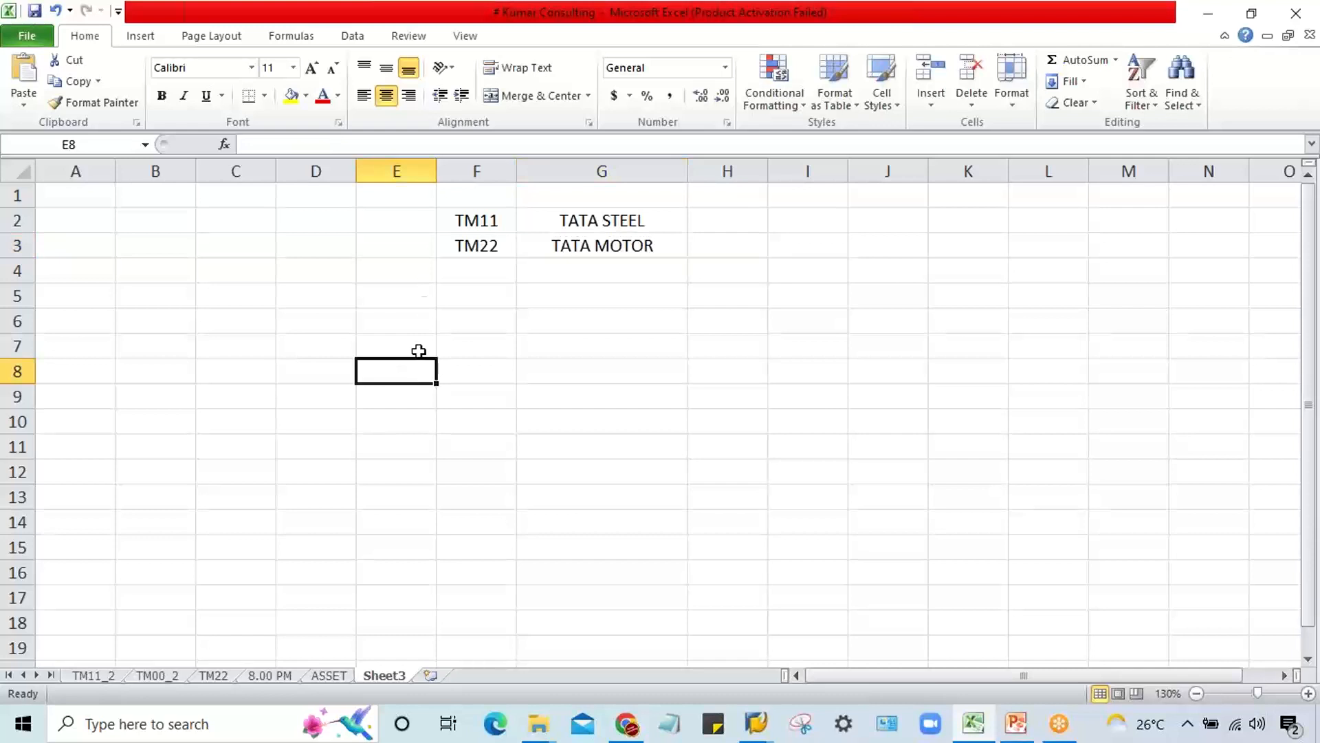
click(569, 300)
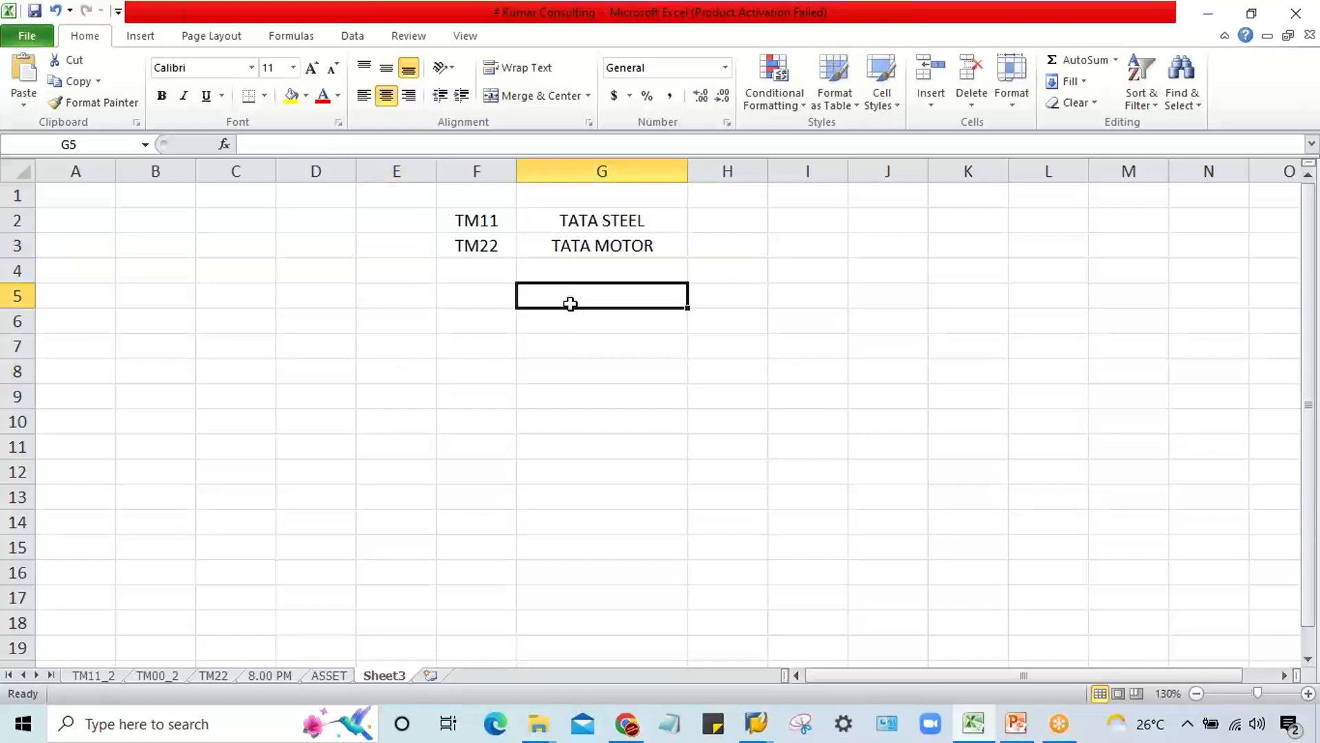
text(RENT AC)
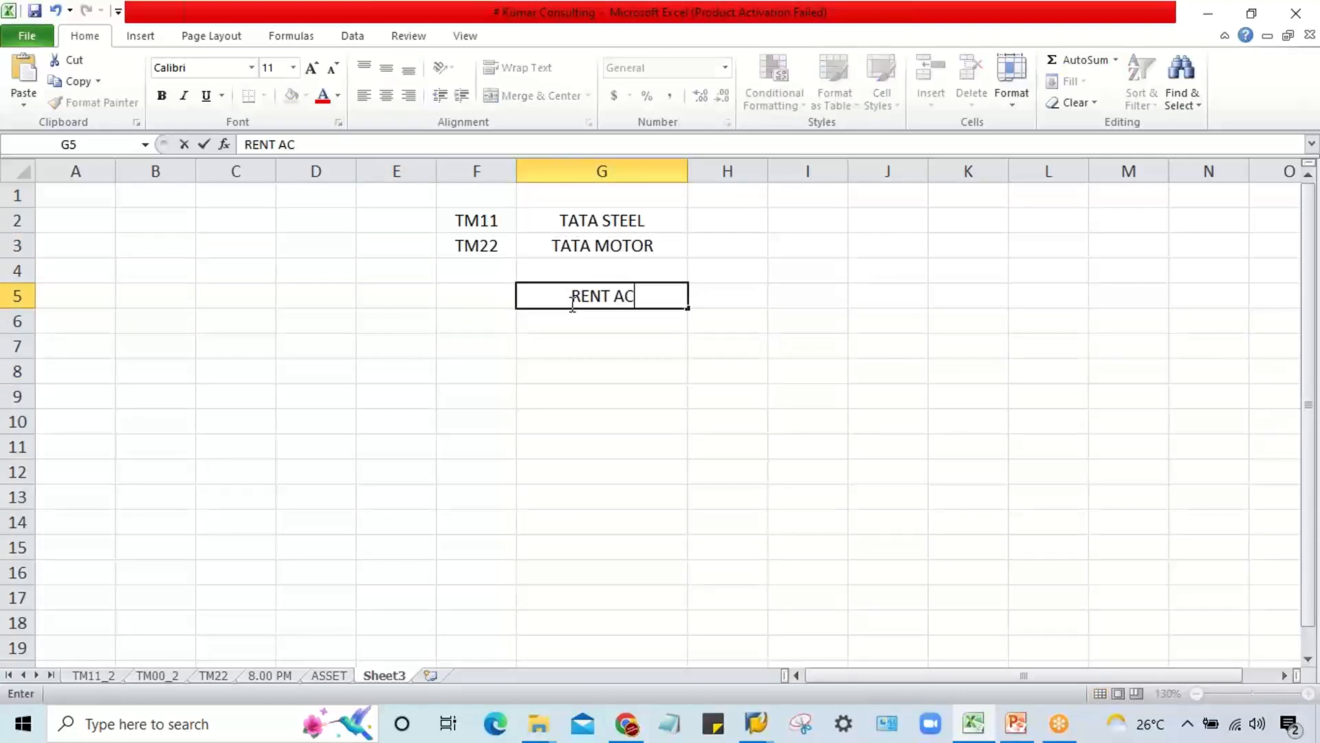
text(T)
key(Tab)
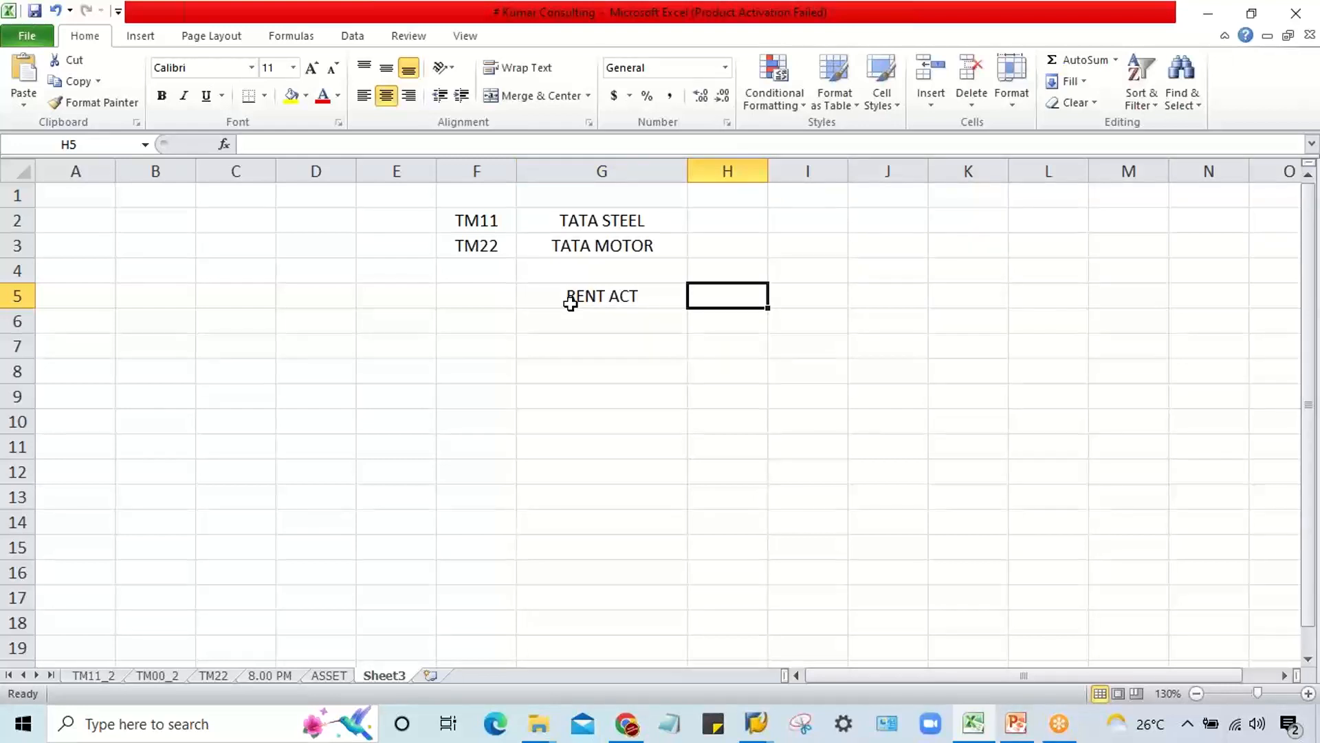
Step: Add AUDIT FEE in cell G6 and FULE EXP. in cell G7 below the rent account
key(Down)
key(Left)
text(A)
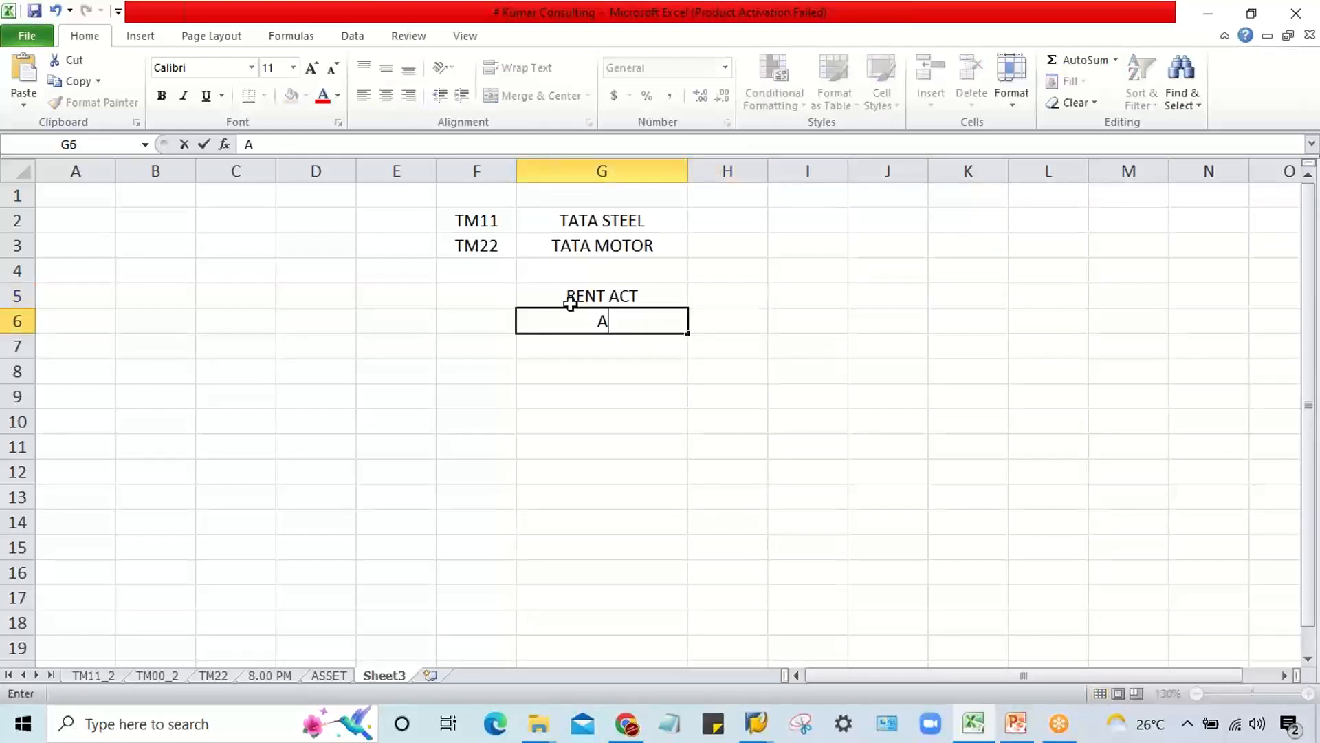
text(UDIT FEE)
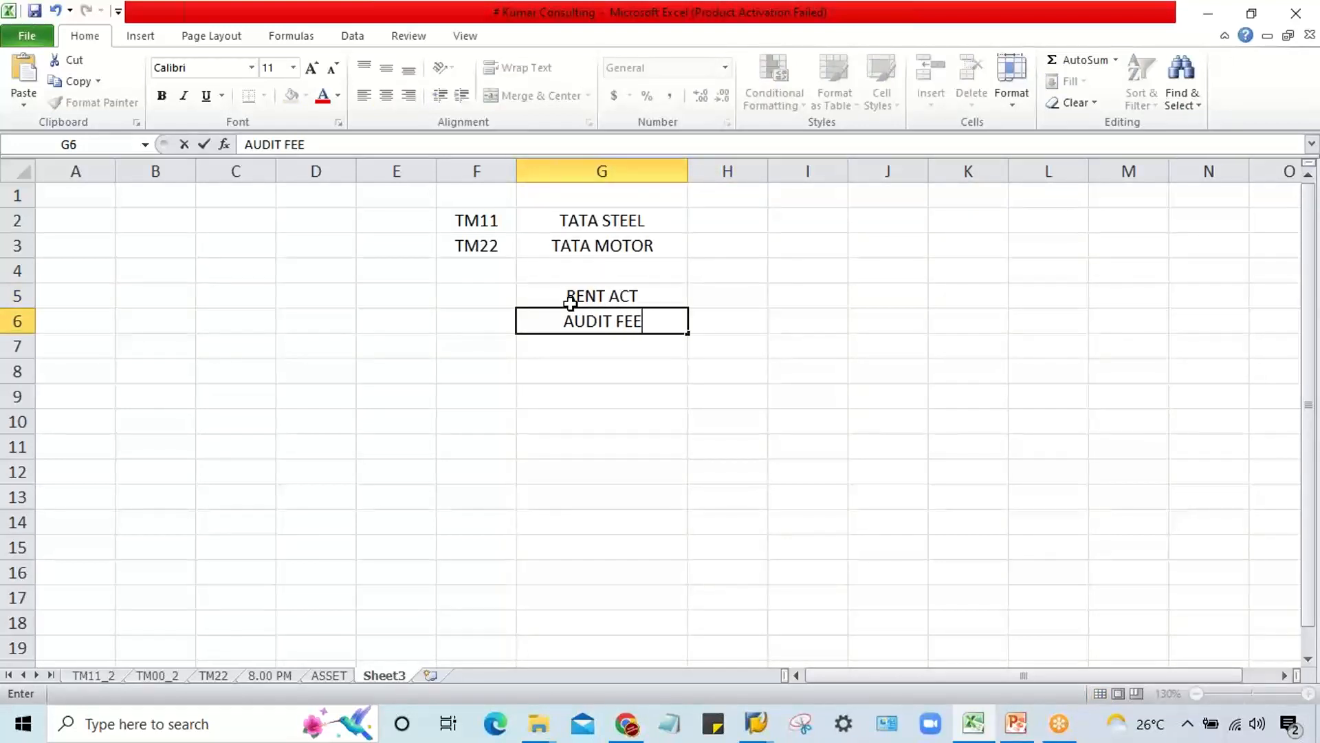
key(Return)
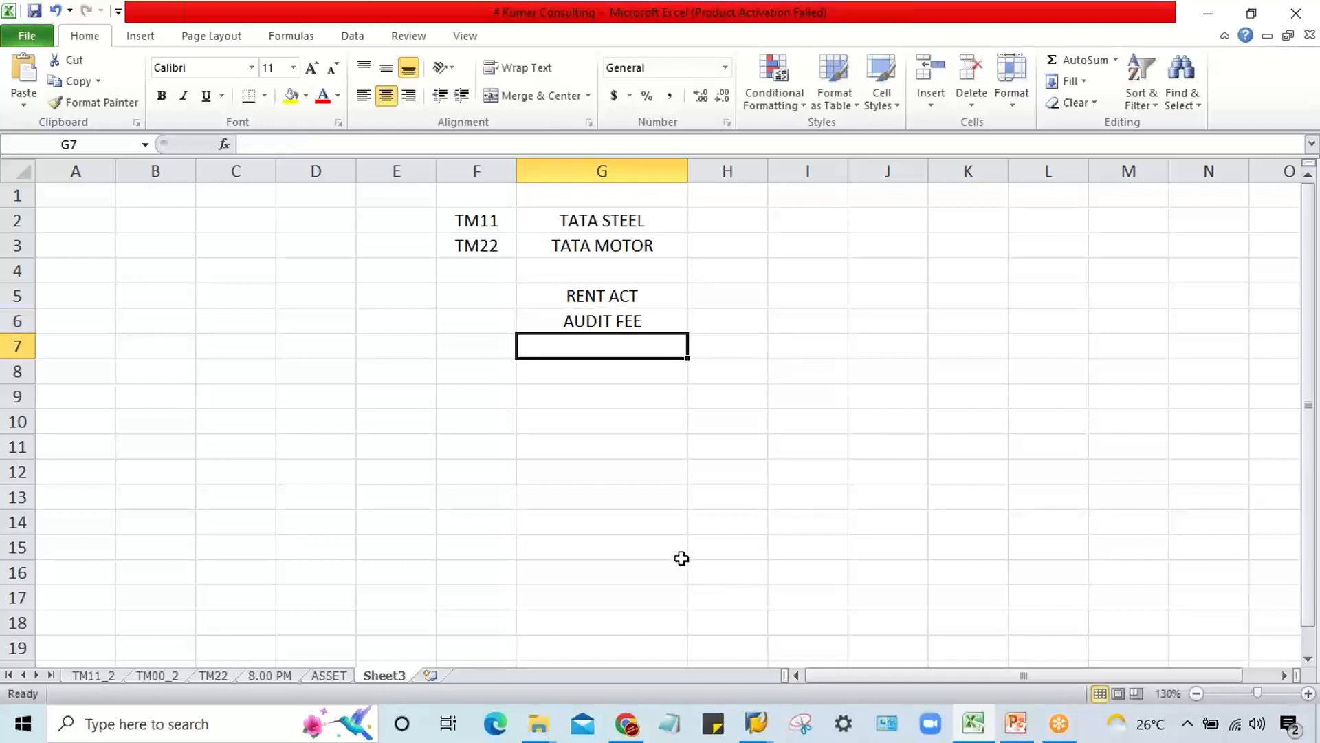
text(FULE)
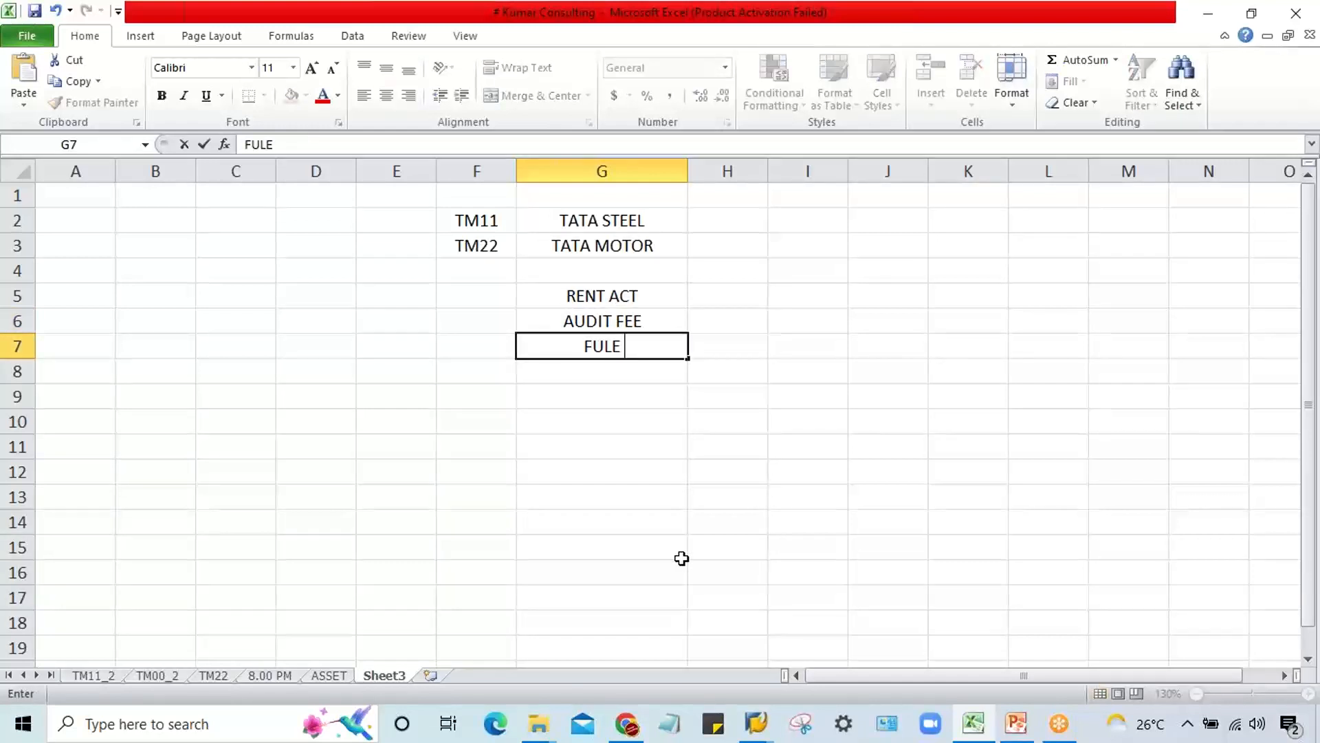
text( EXP)
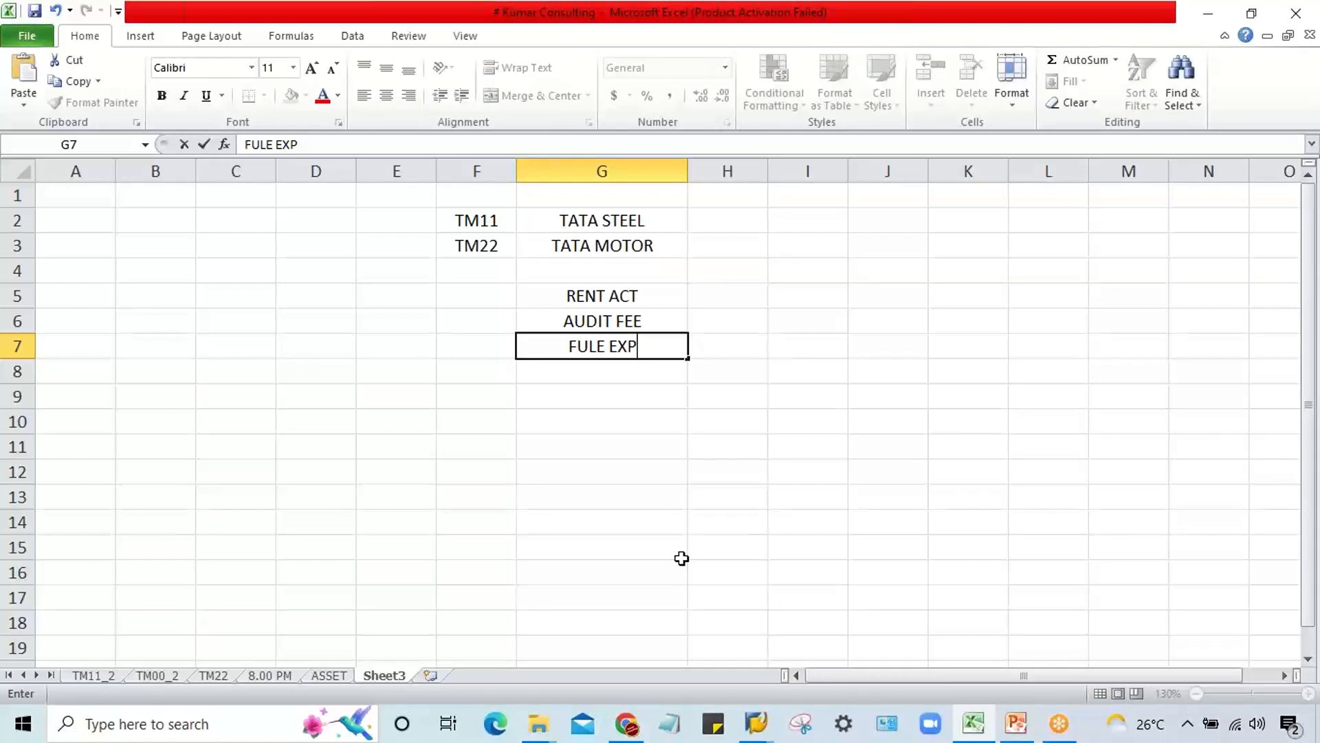
text(.)
key(Tab)
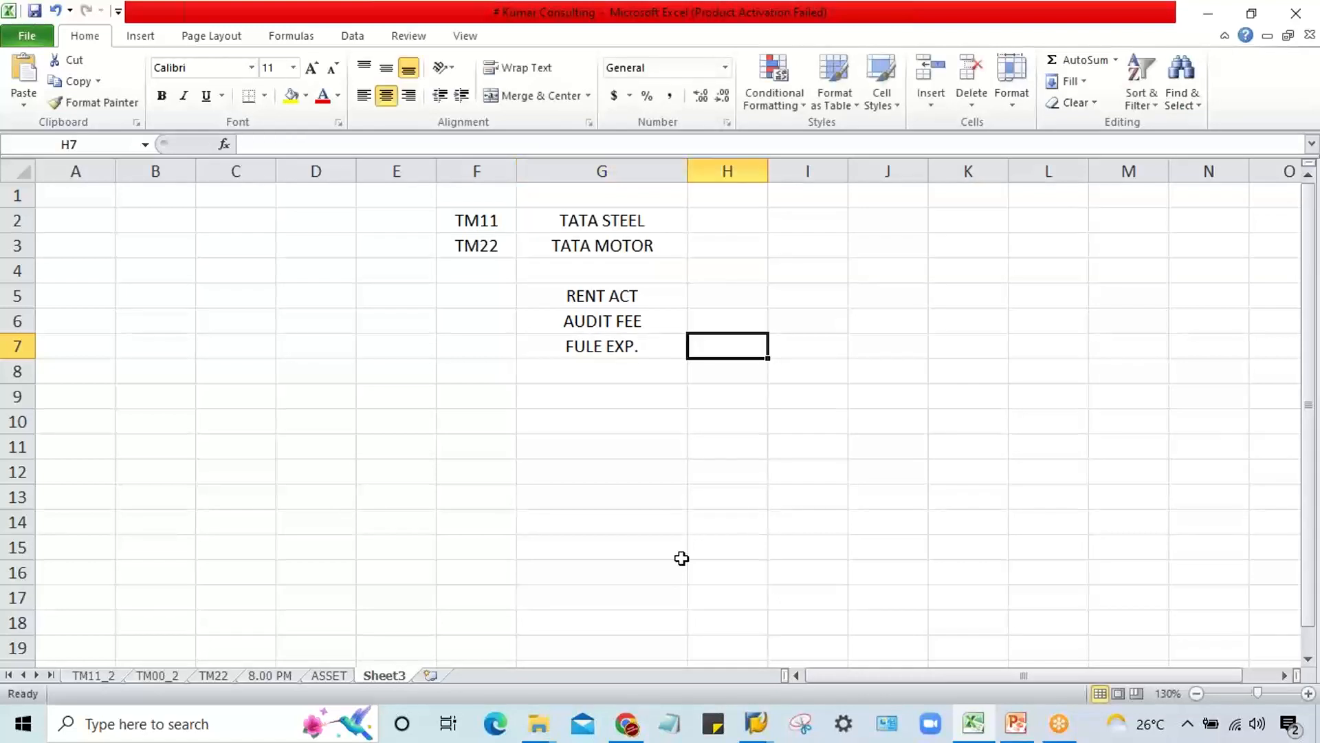
Step: Enter field status group G001 beside AUDIT FEE in cell H6 and select the RENT ACT row G5:H5
click(639, 292)
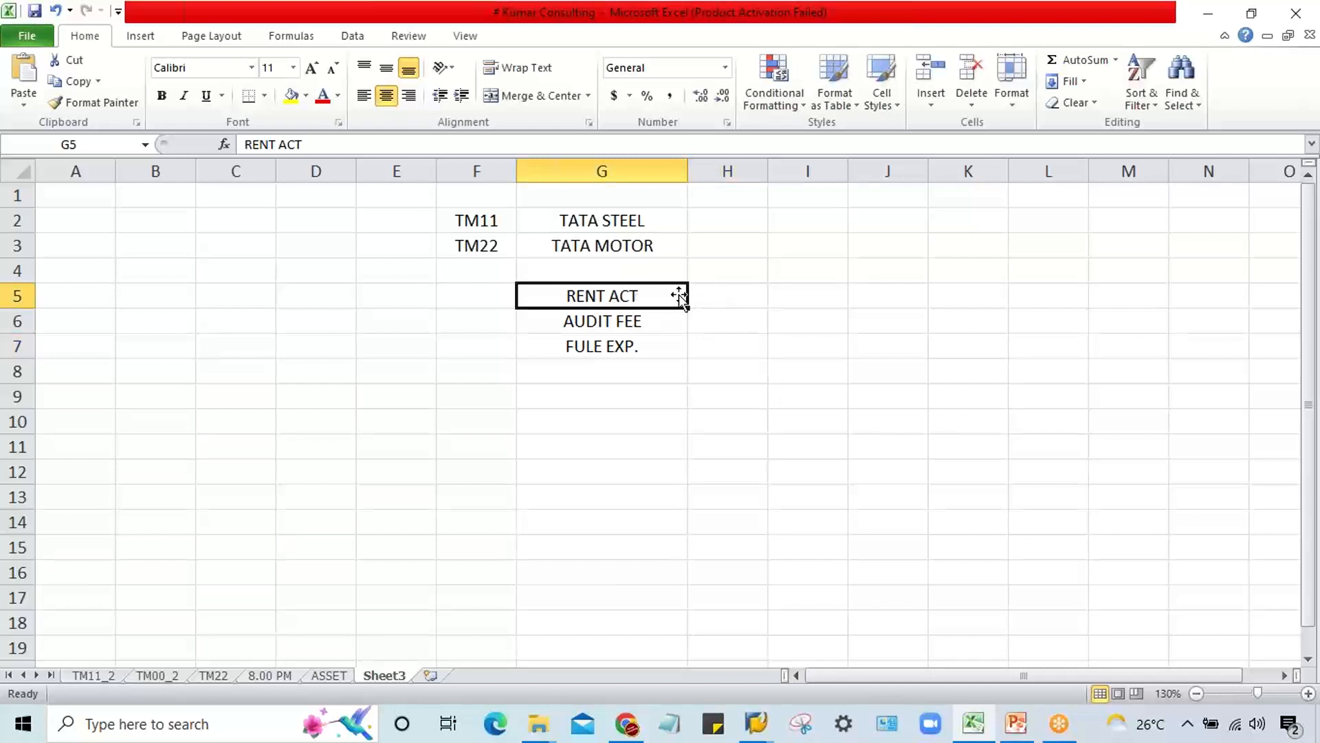
click(708, 291)
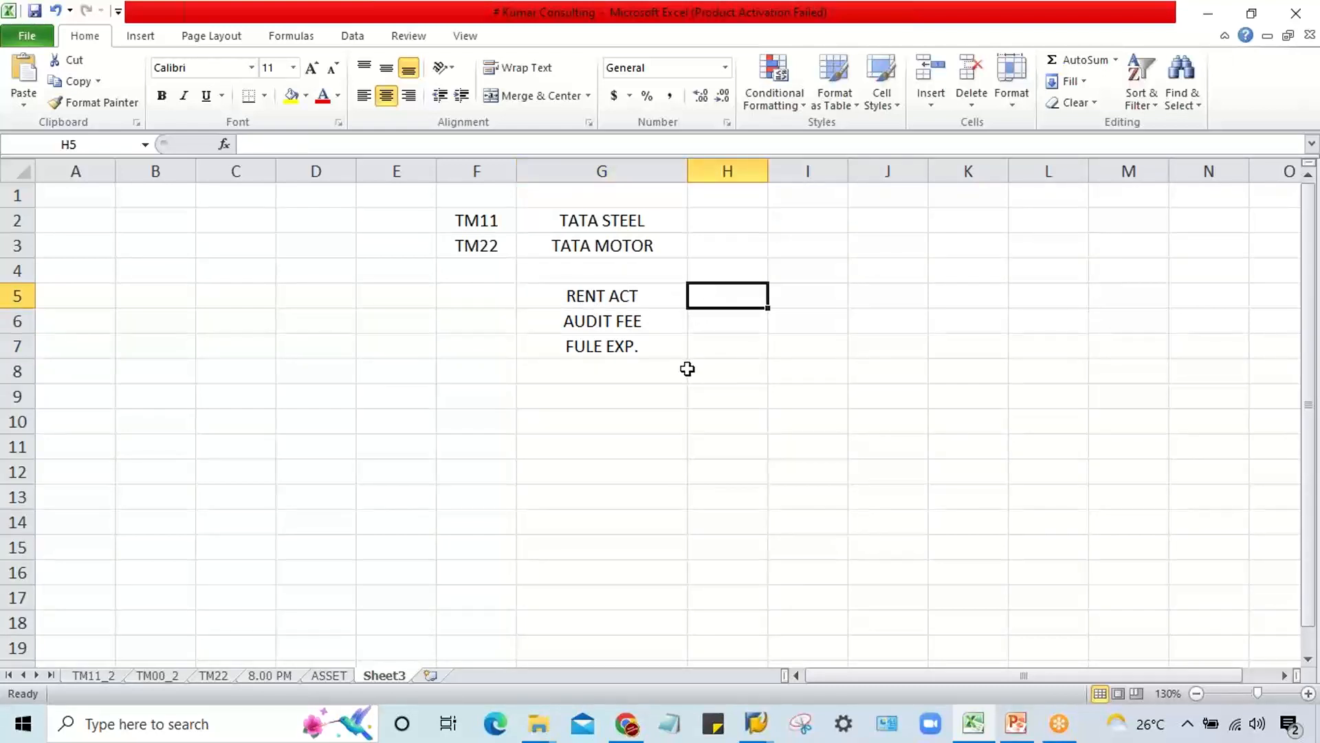
drag(654, 321, 699, 323)
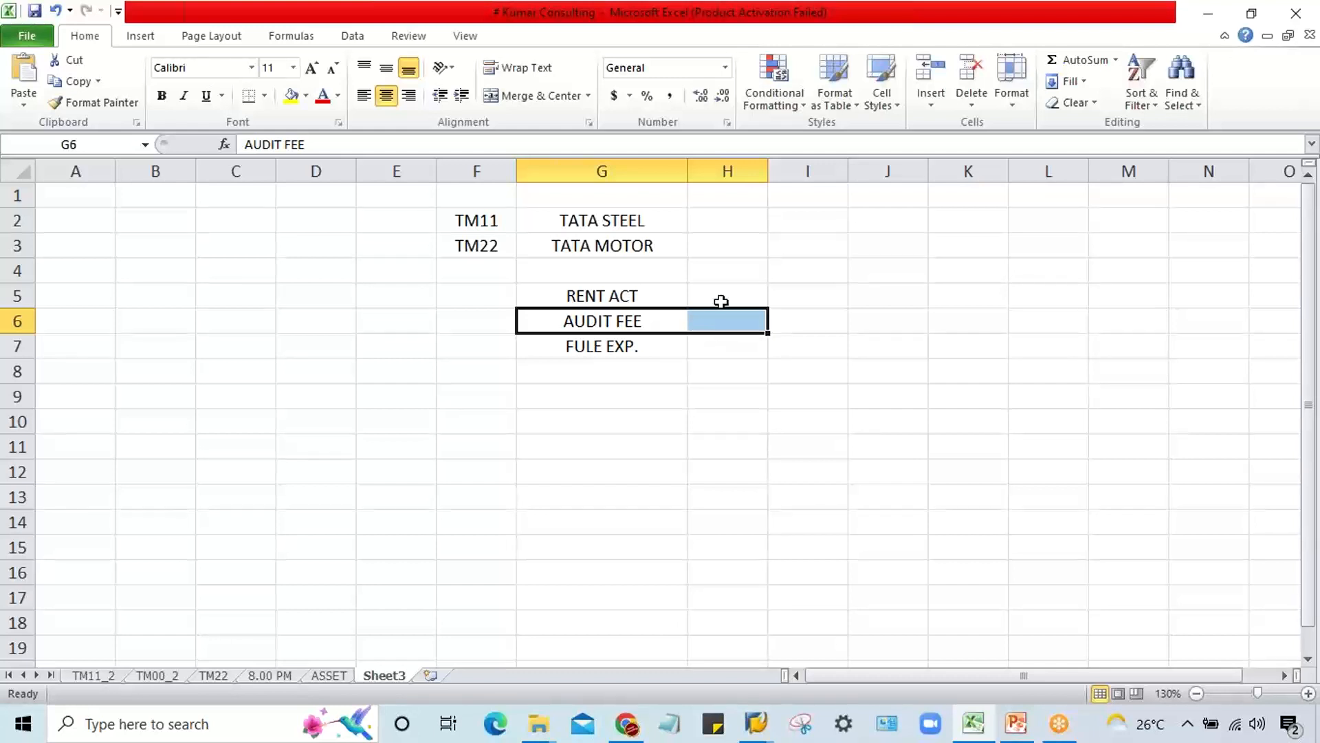
click(725, 321)
text(G001)
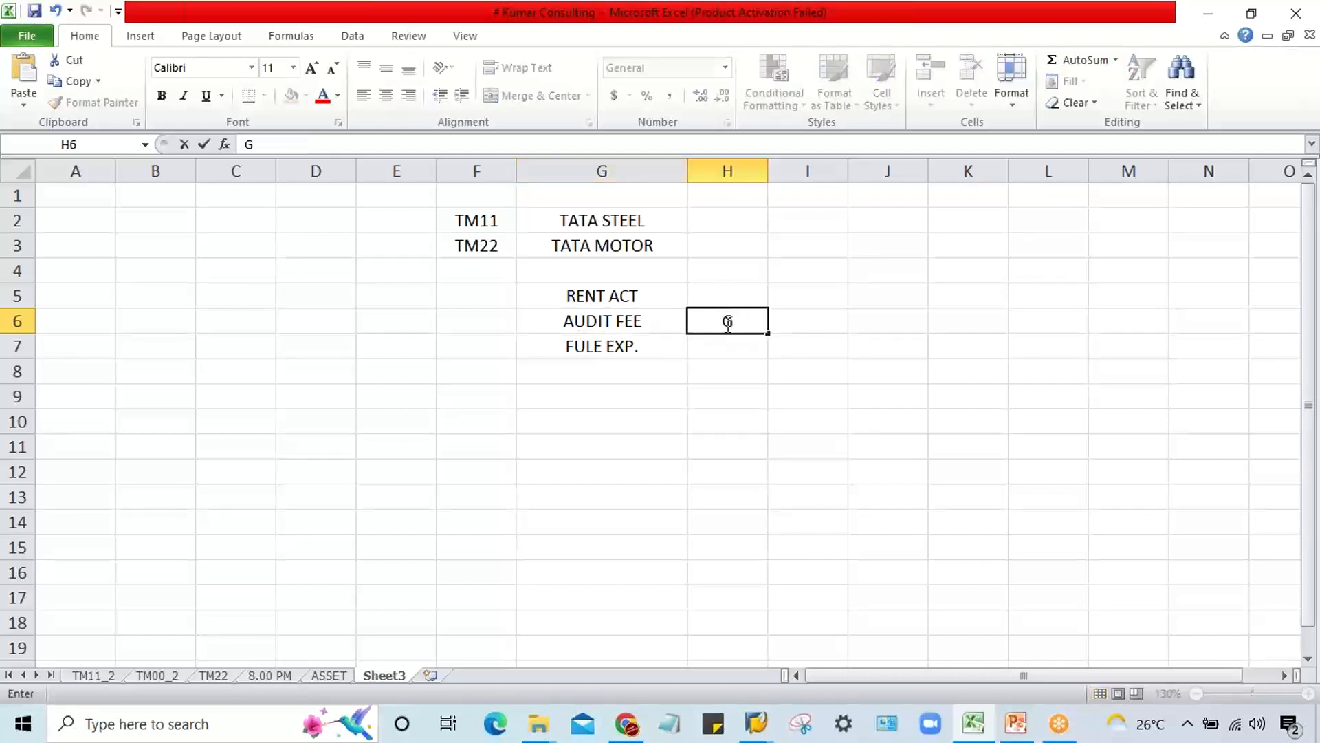
key(Return)
click(726, 323)
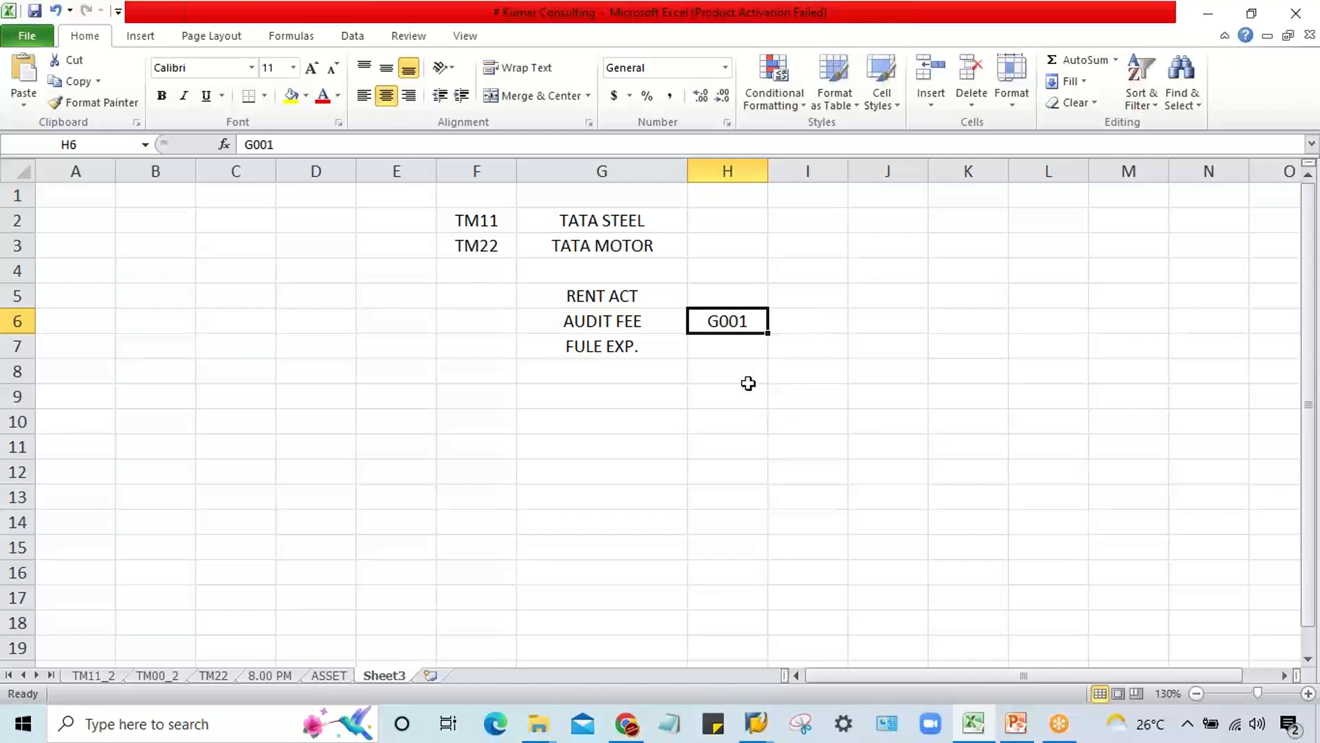
drag(624, 295, 715, 295)
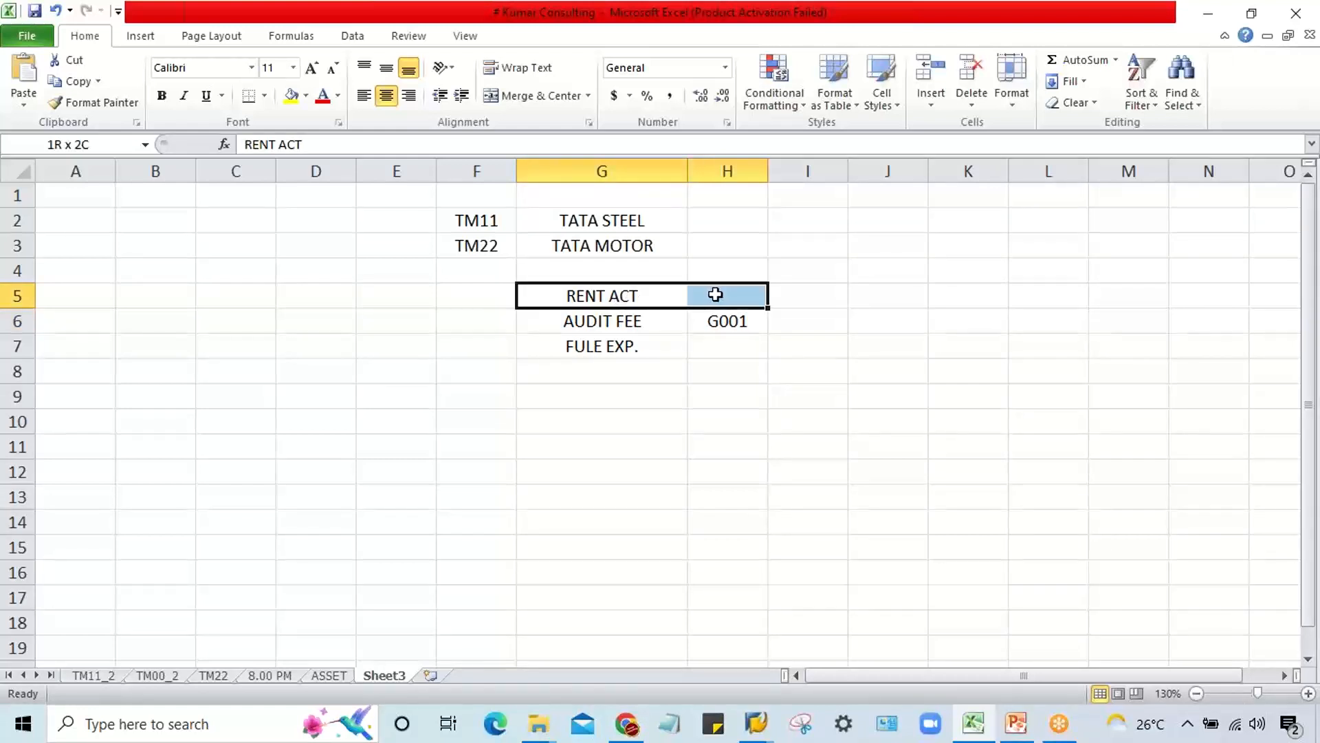
click(718, 349)
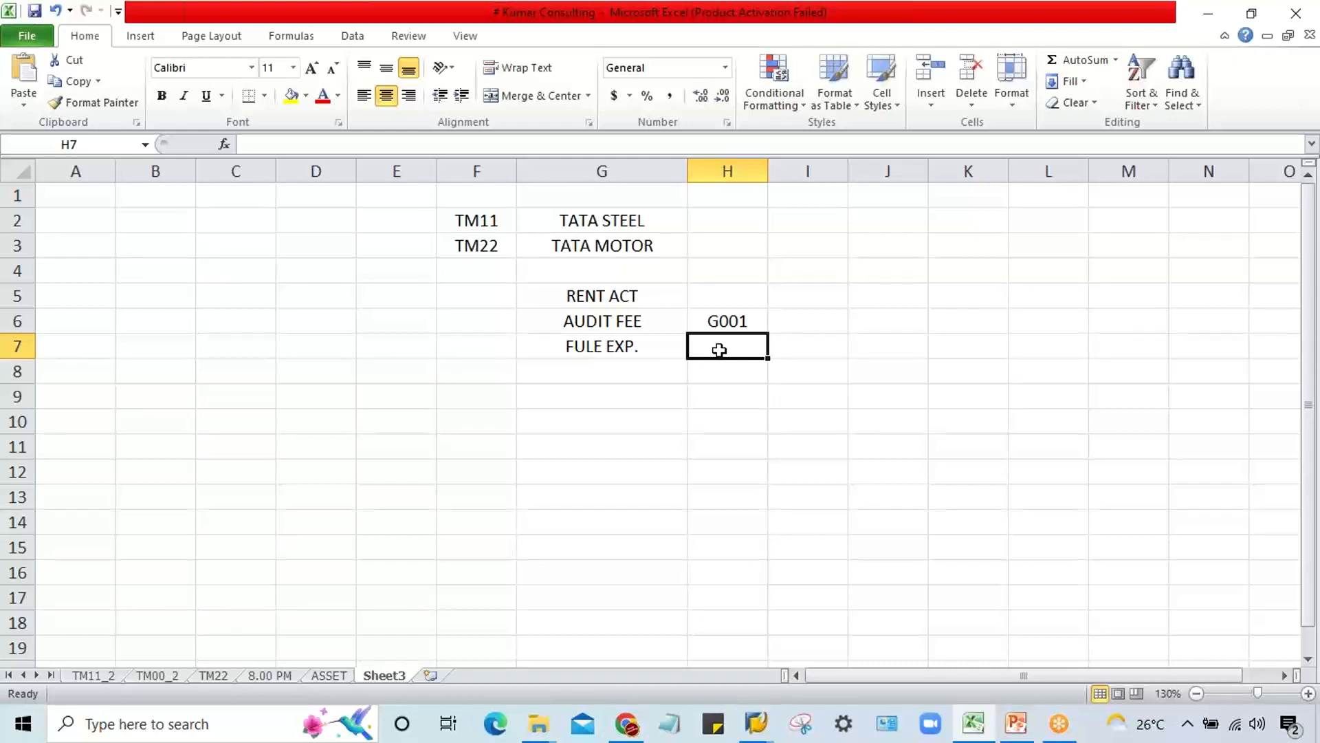
click(1311, 360)
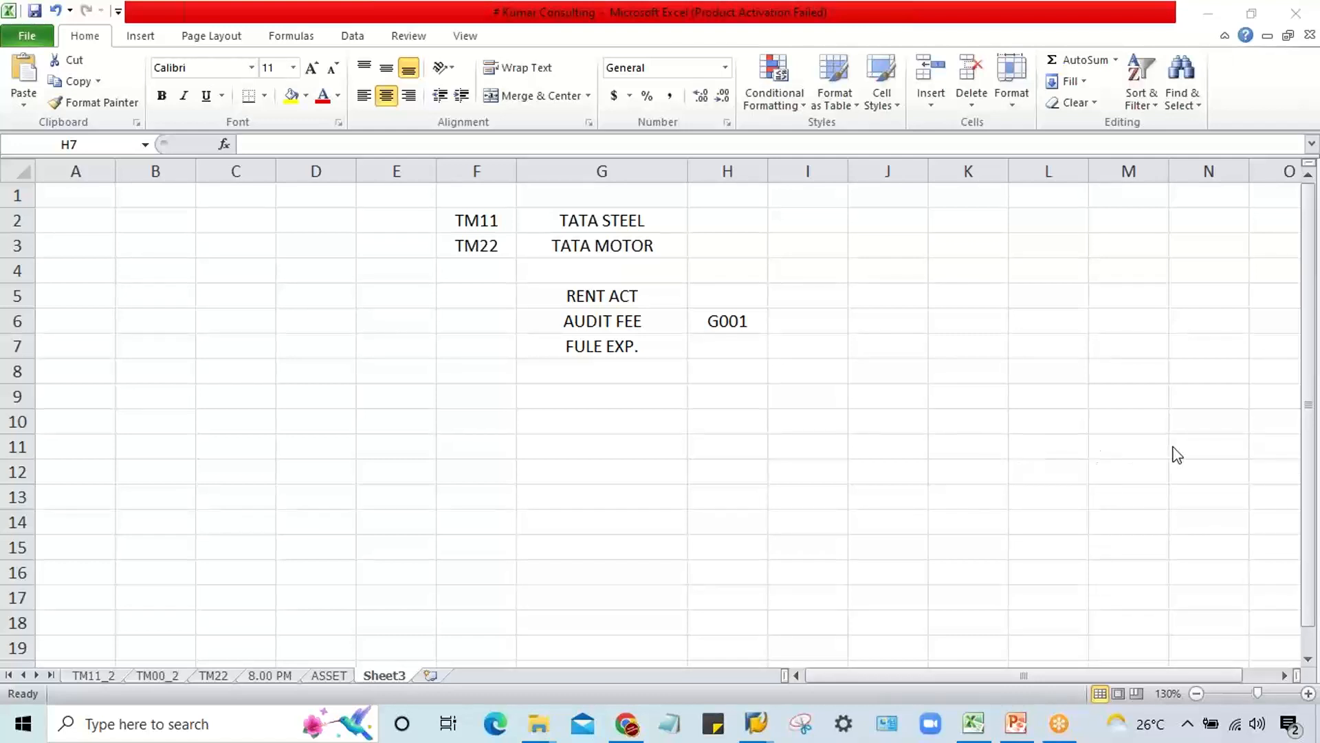
click(746, 320)
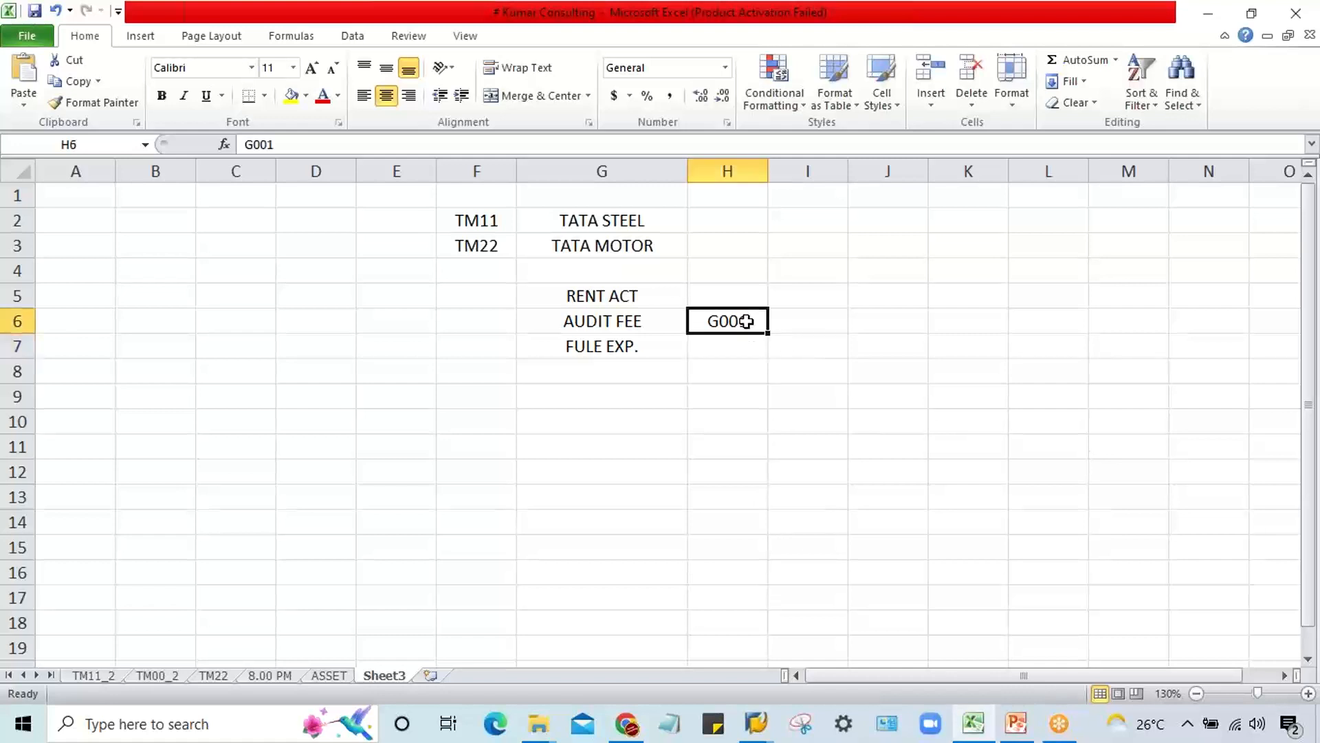
click(644, 393)
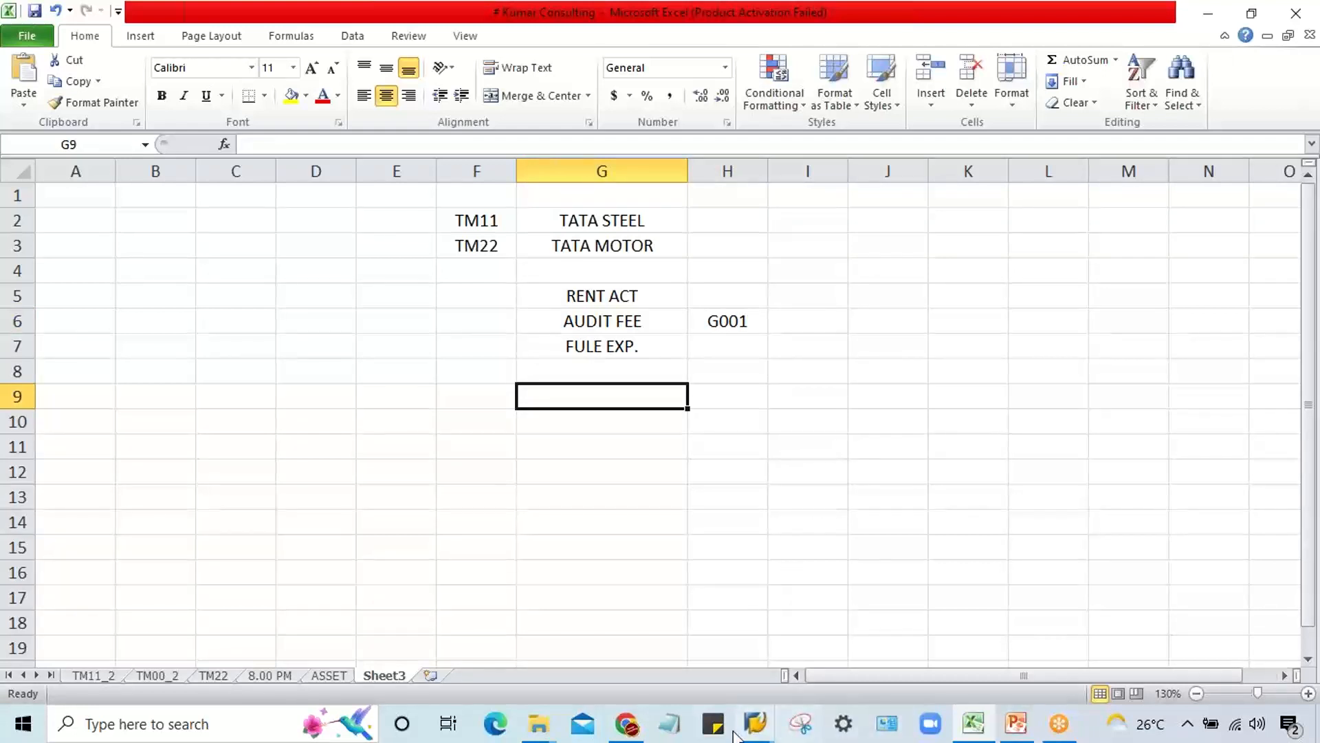
Step: Switch to the SAP posting key session and open the field status variants with transaction OBC4
click(756, 723)
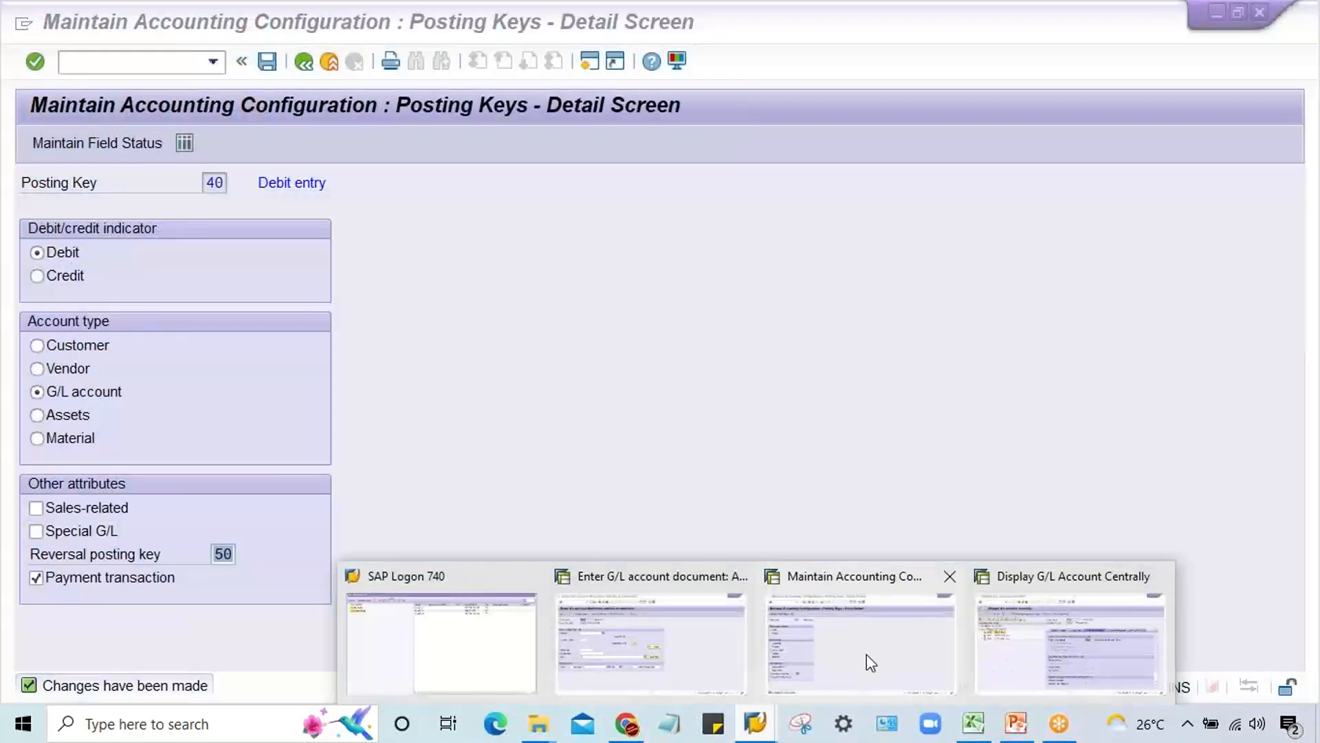
click(867, 654)
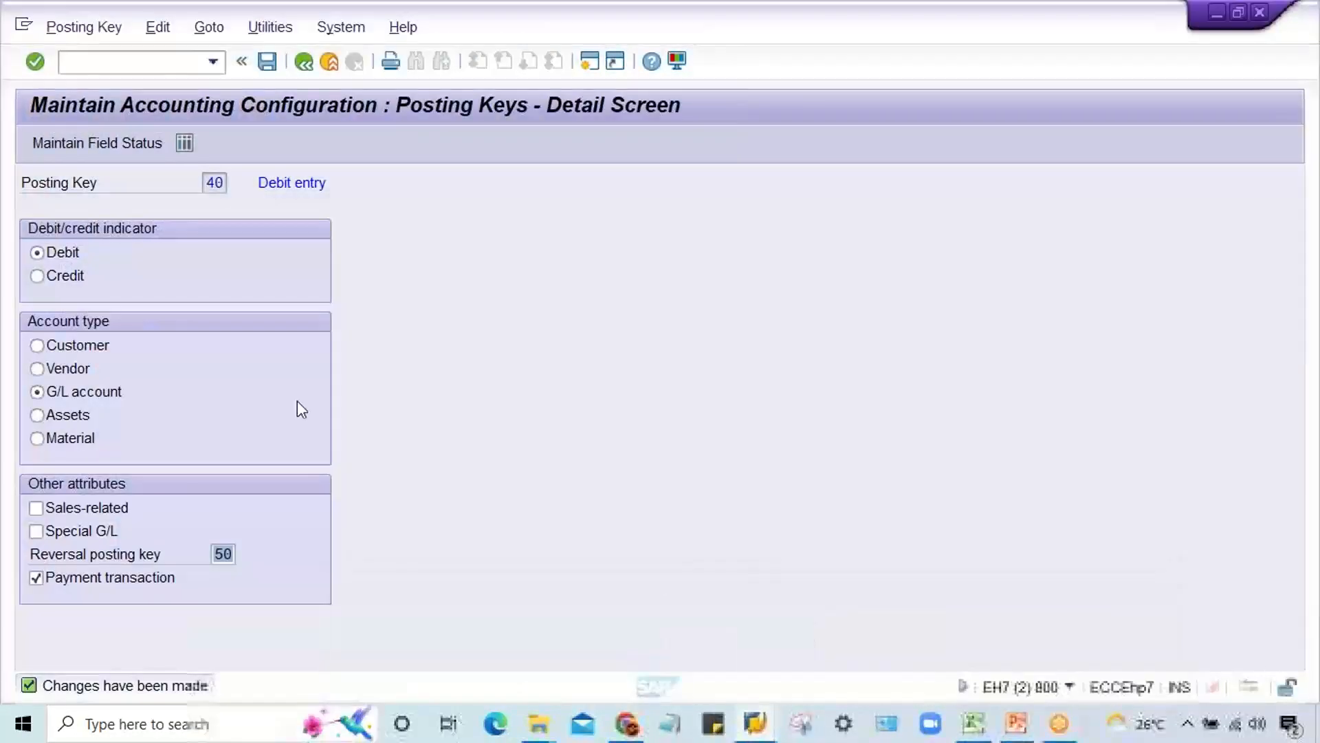
click(150, 68)
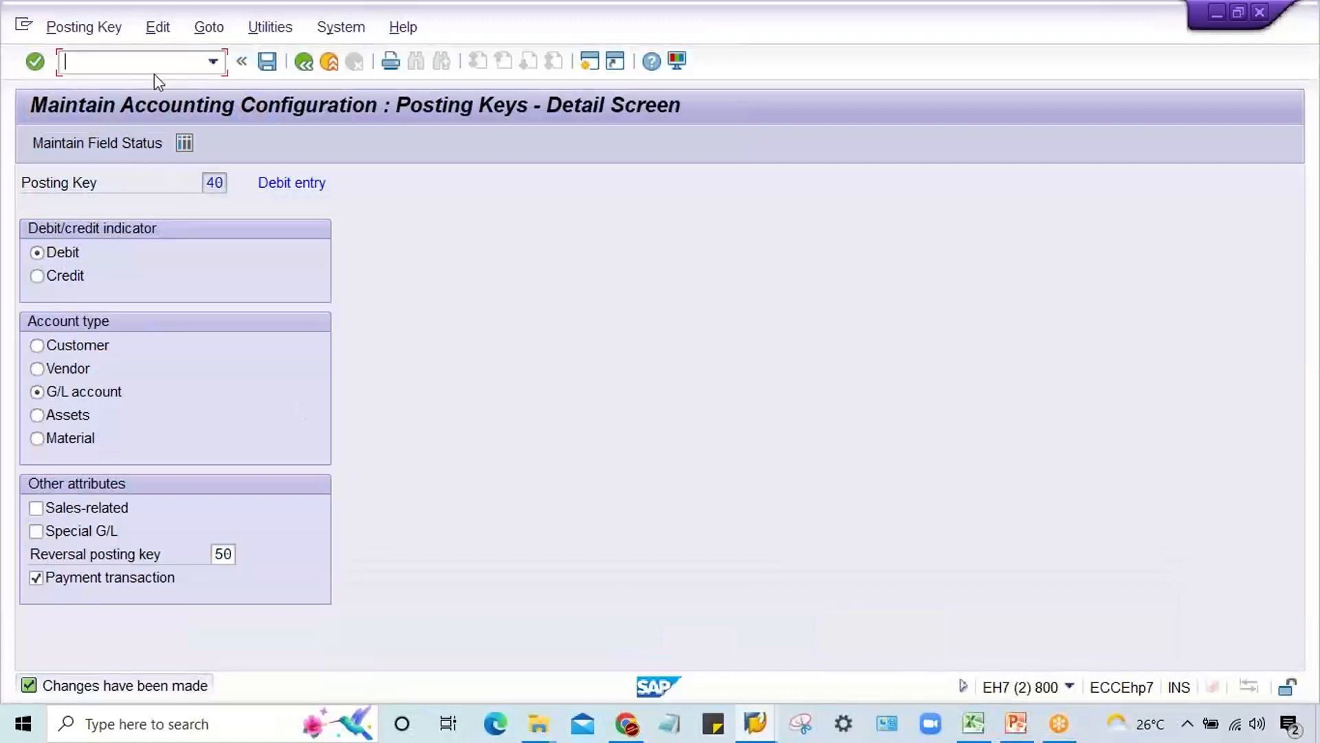
text(/NOB)
text(C4)
key(Return)
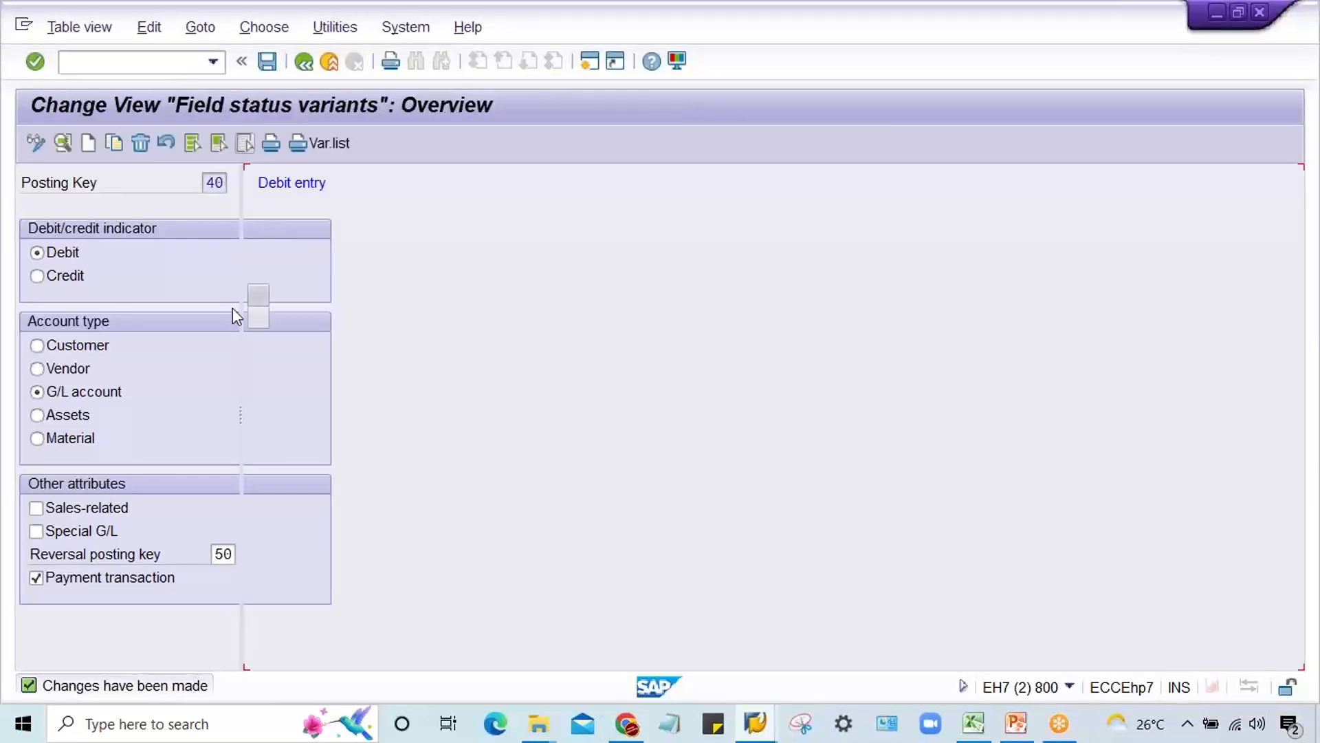
Step: Locate field status variant TM22 in the variants list and open its field status groups
click(486, 650)
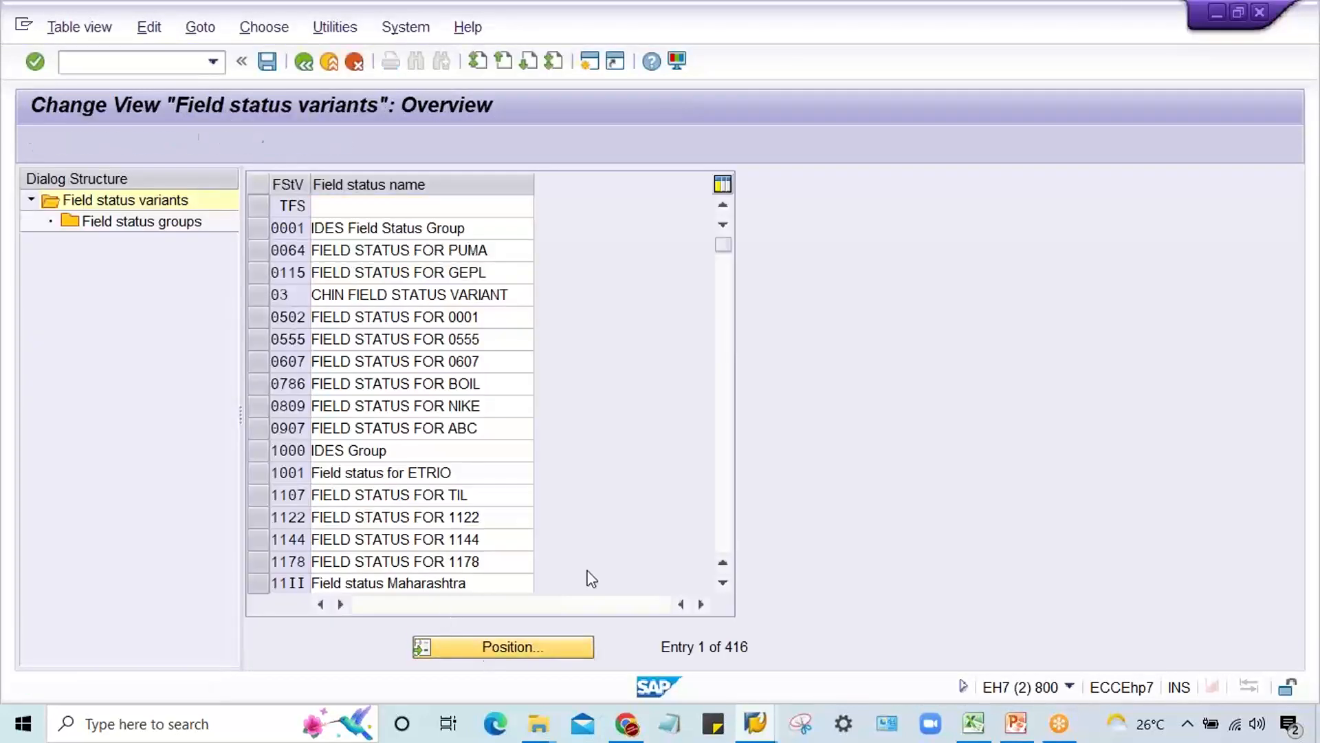
text(TM22)
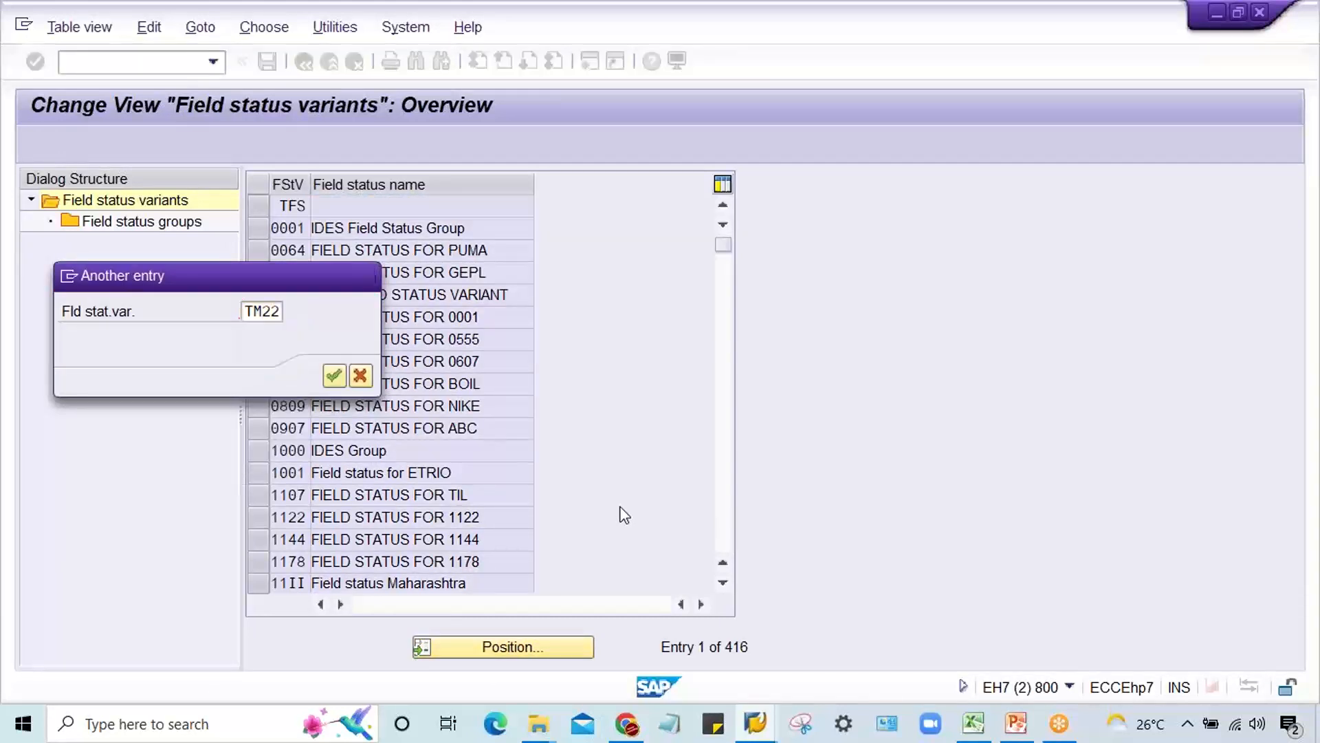
key(Return)
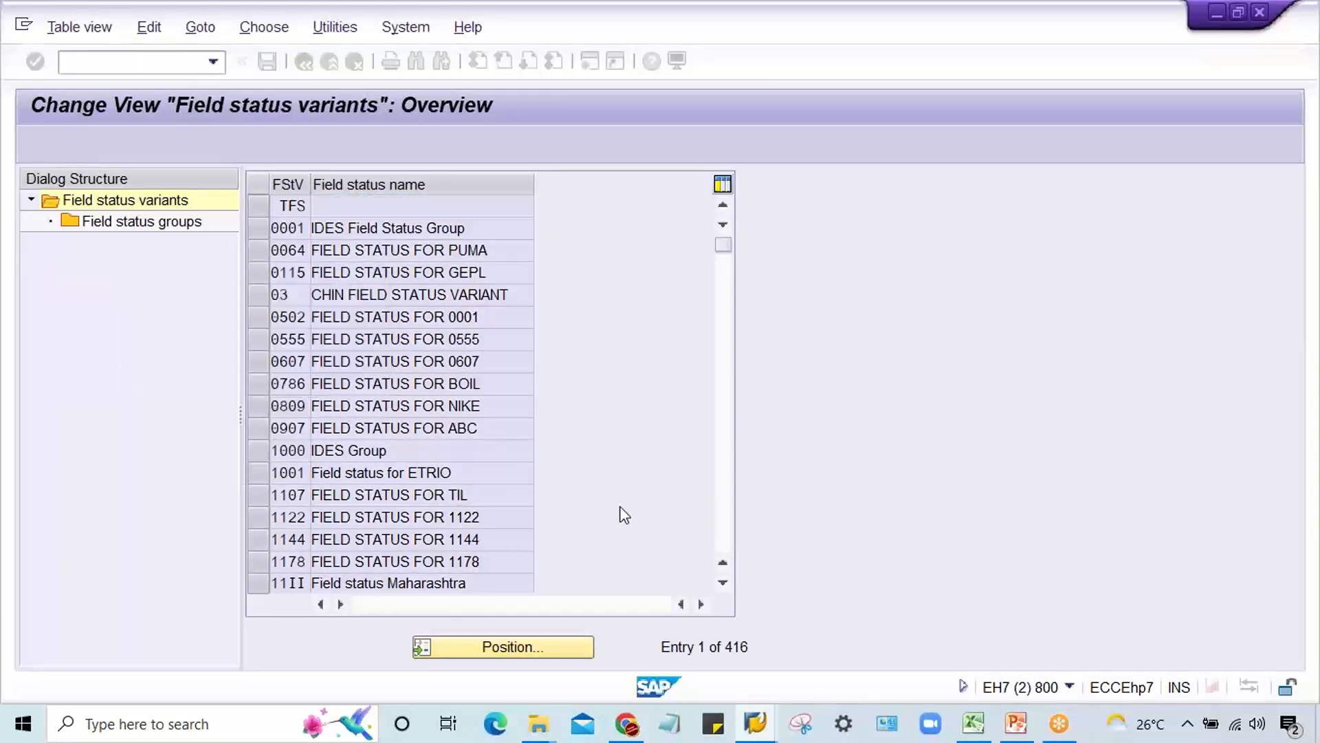
double_click(168, 223)
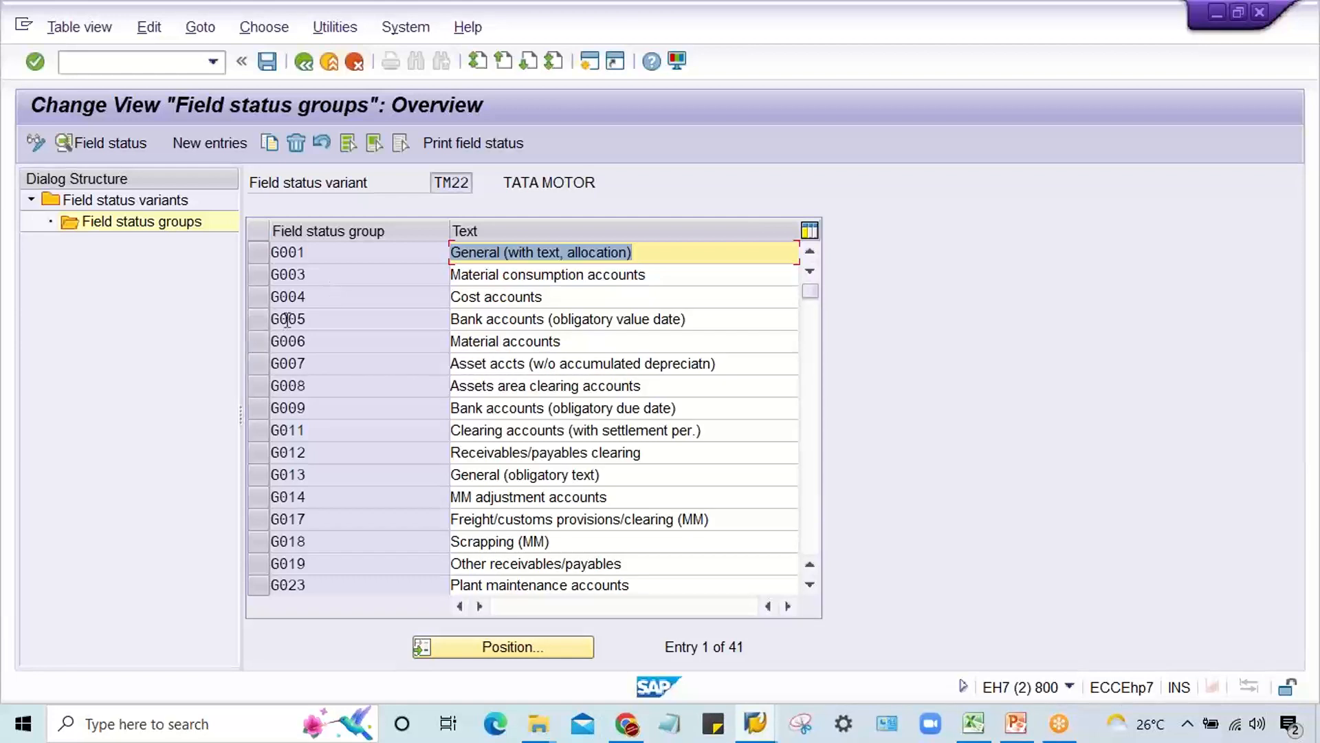
Step: Look over the field status groups of variant TM22, comparing groups such as G001 and G005
click(317, 317)
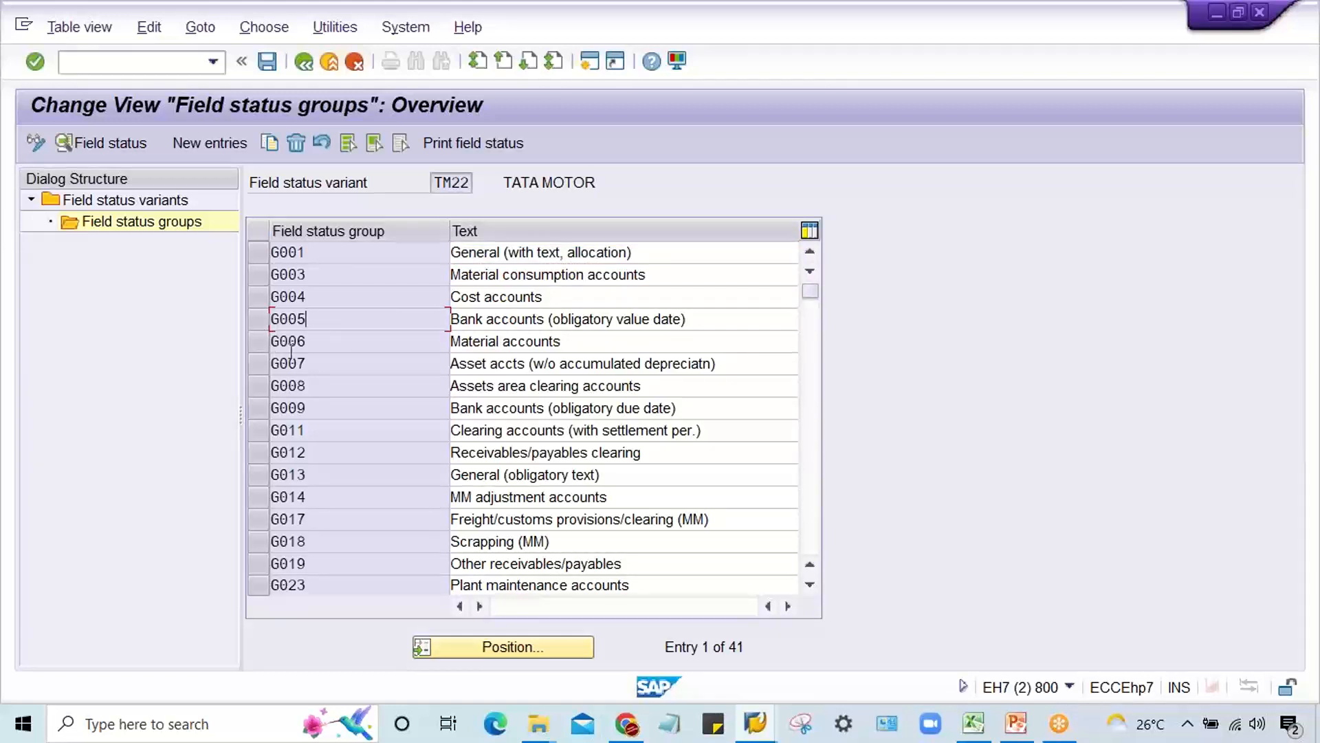
click(347, 342)
click(258, 319)
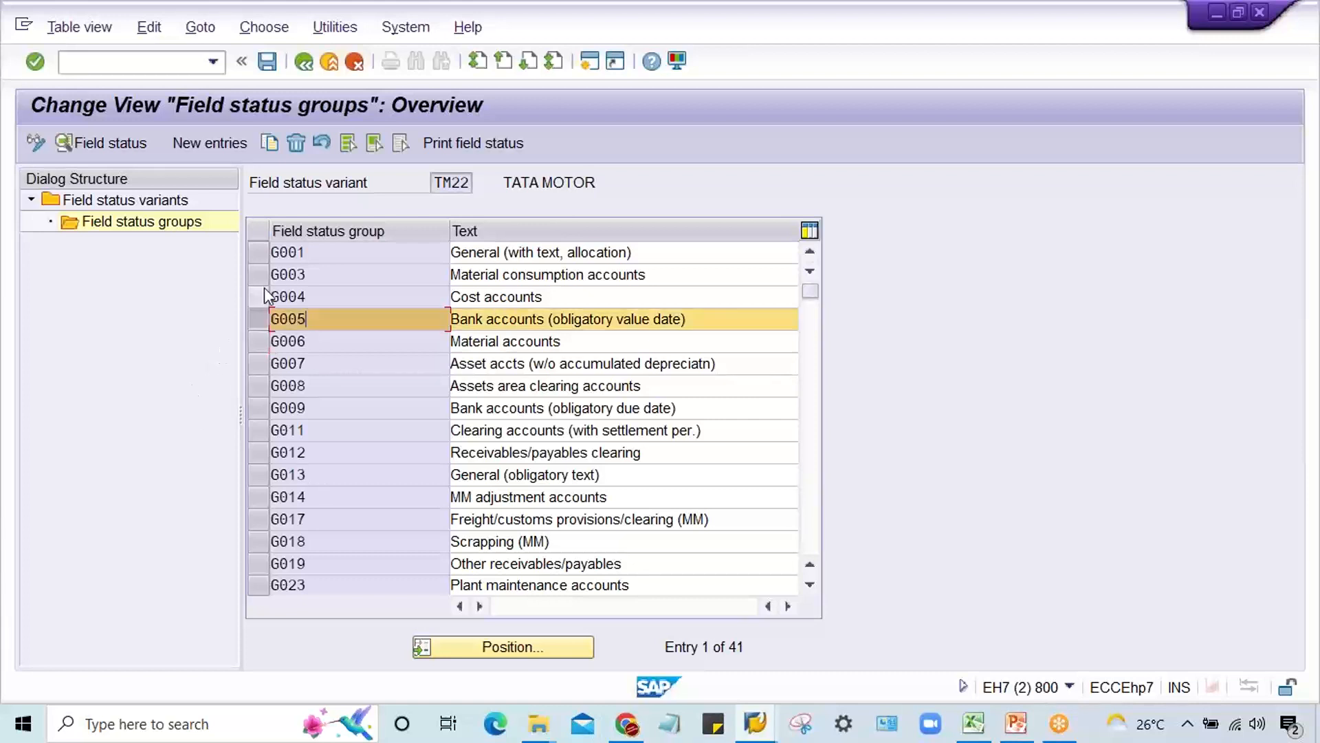
click(260, 253)
click(254, 321)
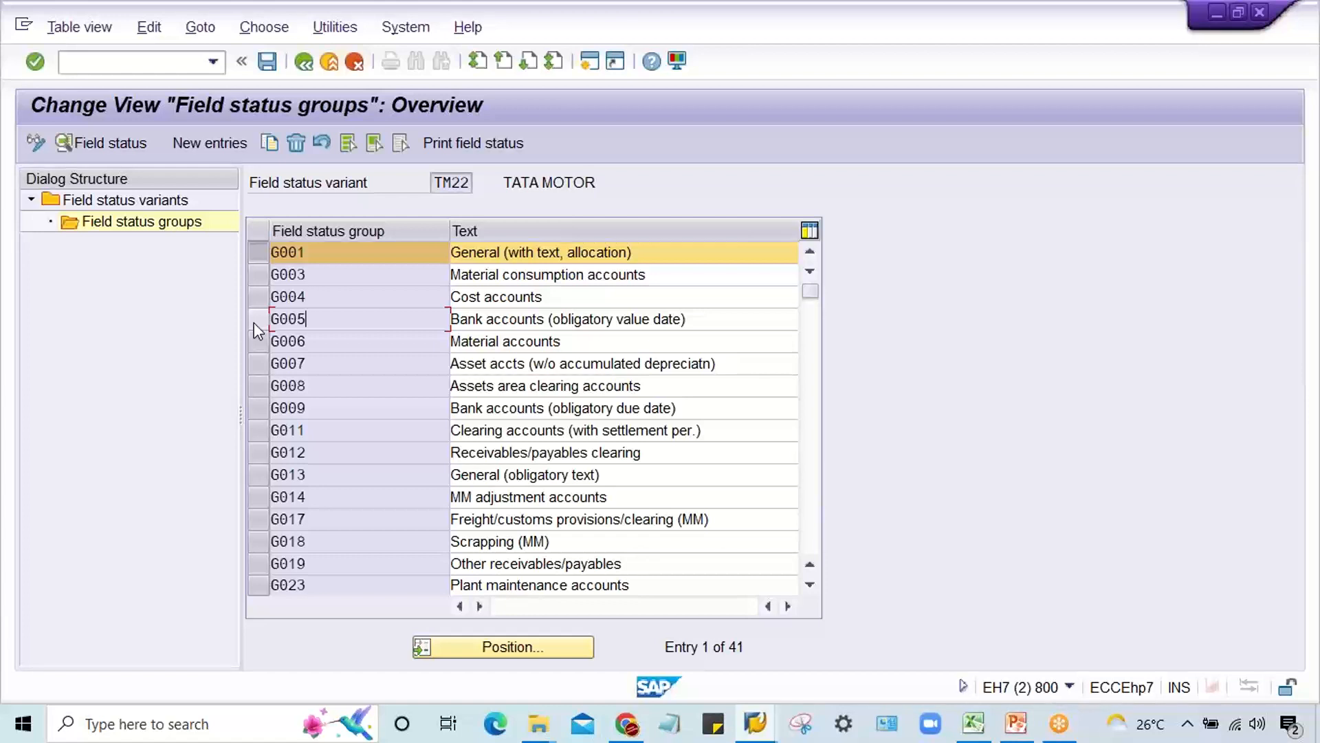
click(265, 250)
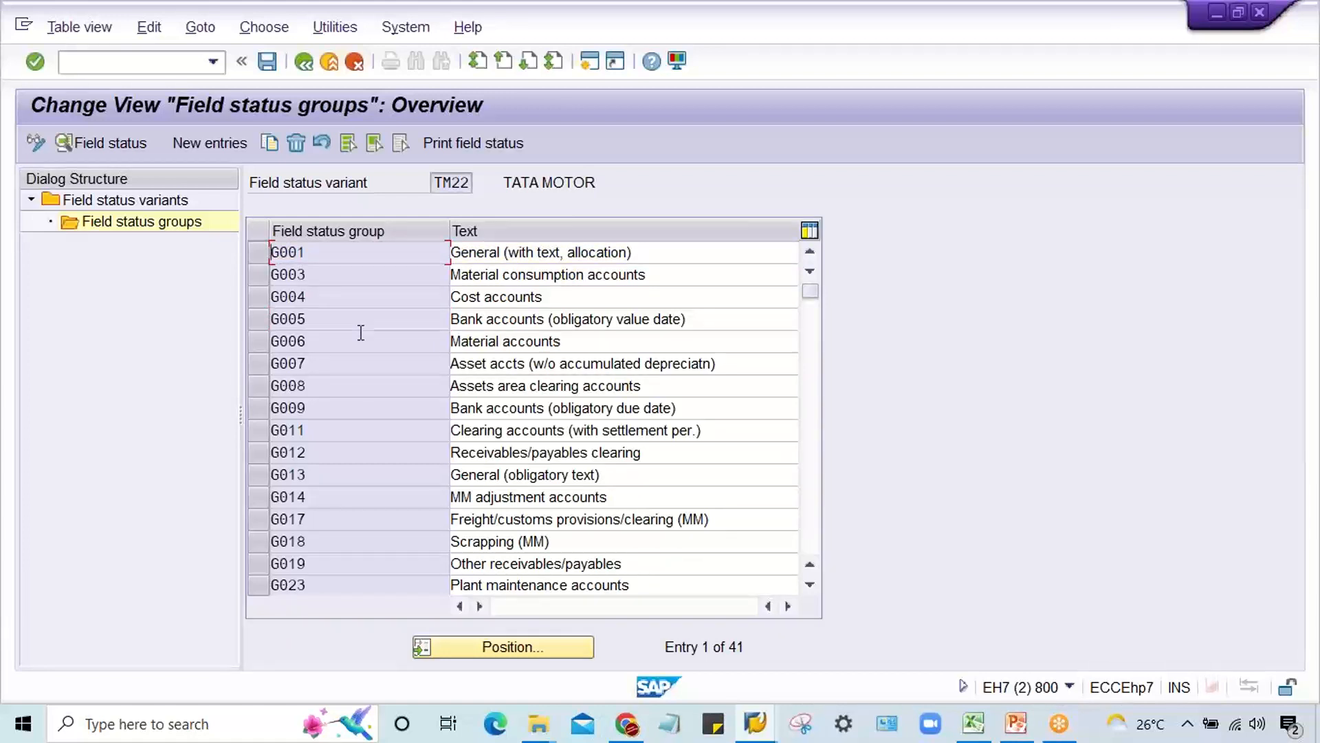
click(254, 252)
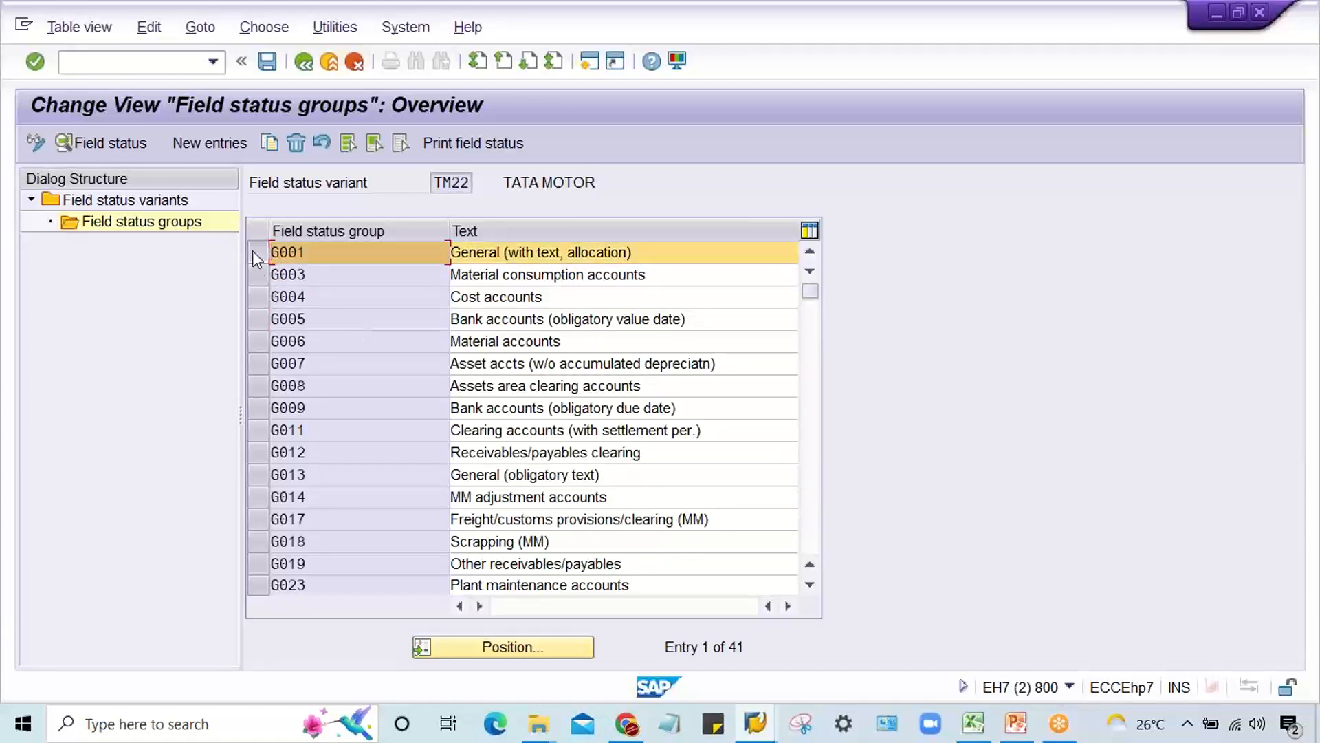
click(253, 252)
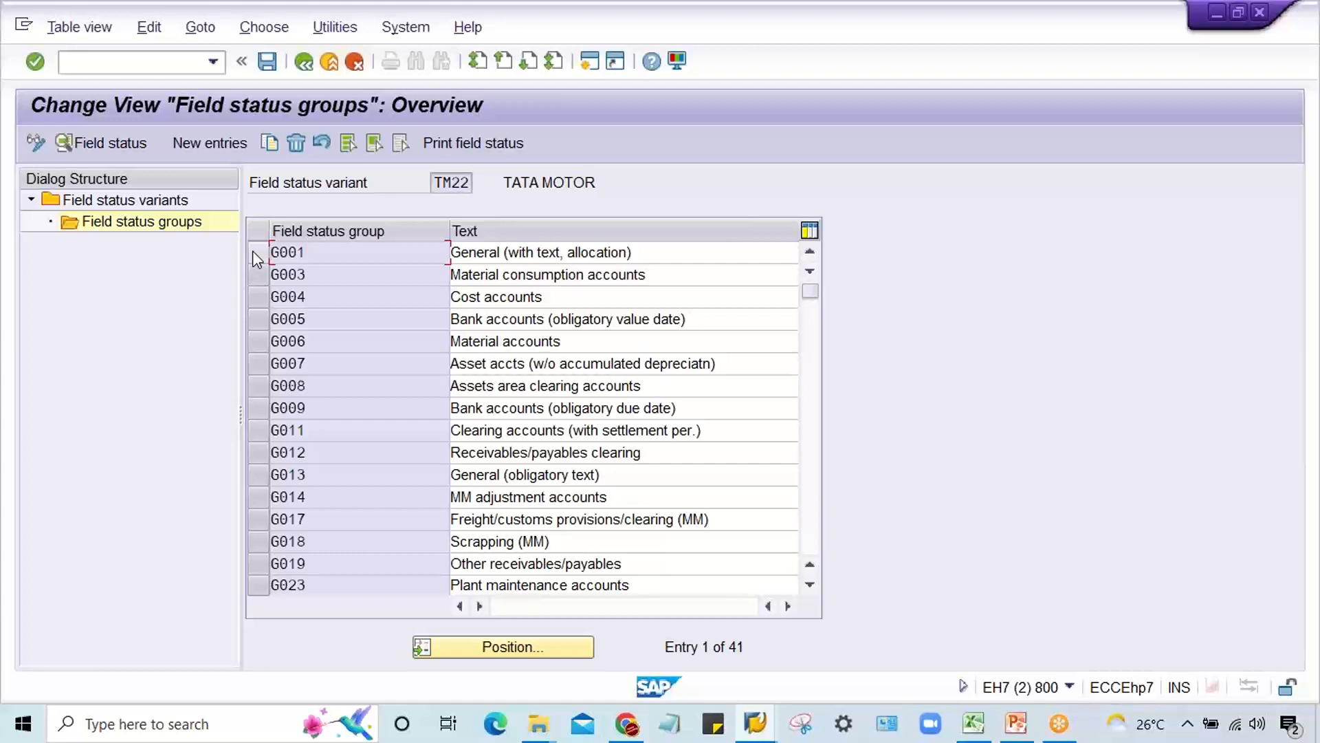
Step: Select group G001, set Text to optional entry in its General data, and return to the group list
click(253, 252)
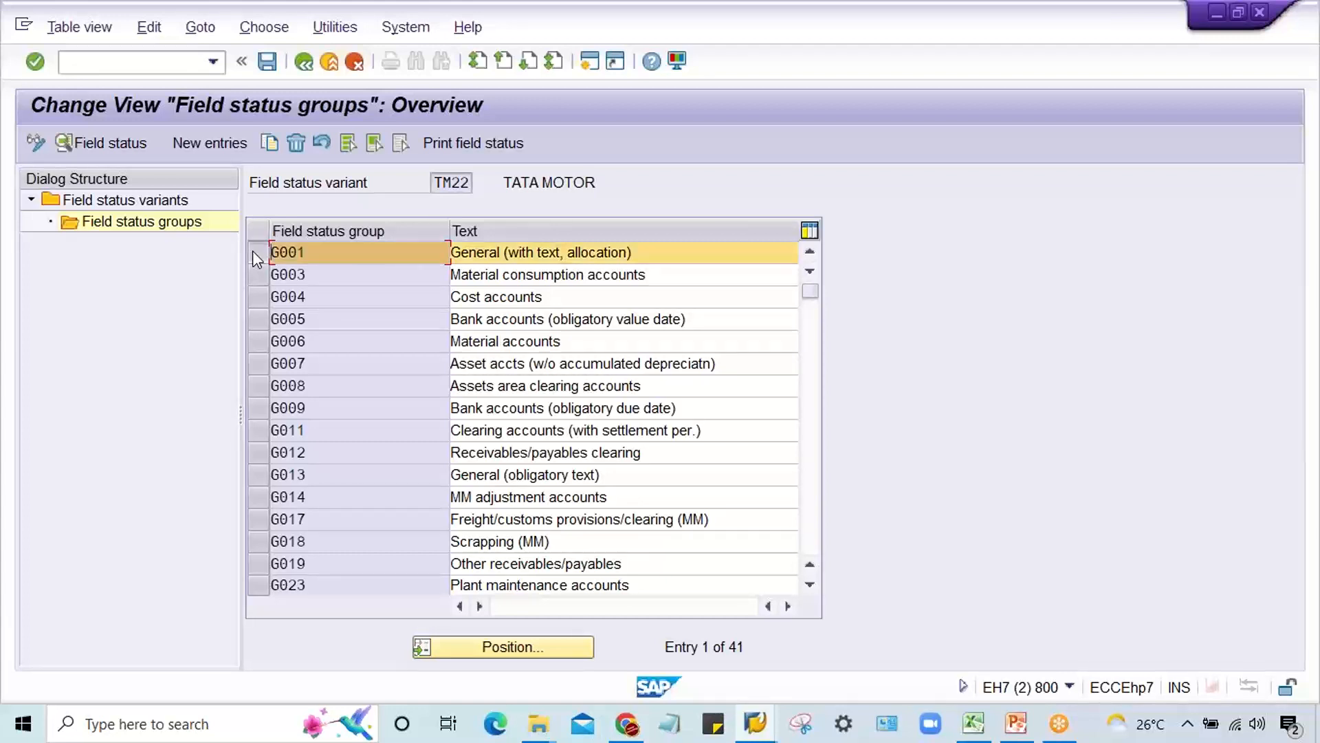
double_click(315, 252)
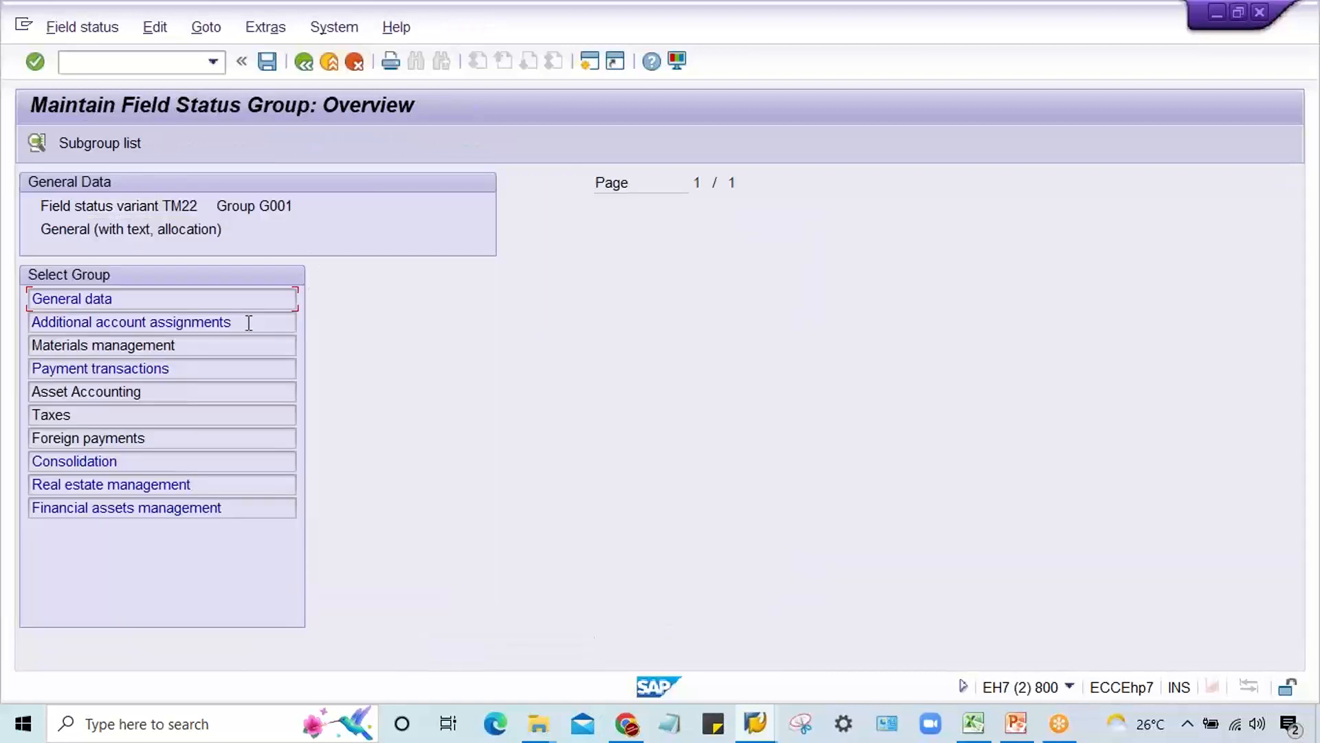
double_click(168, 298)
click(549, 345)
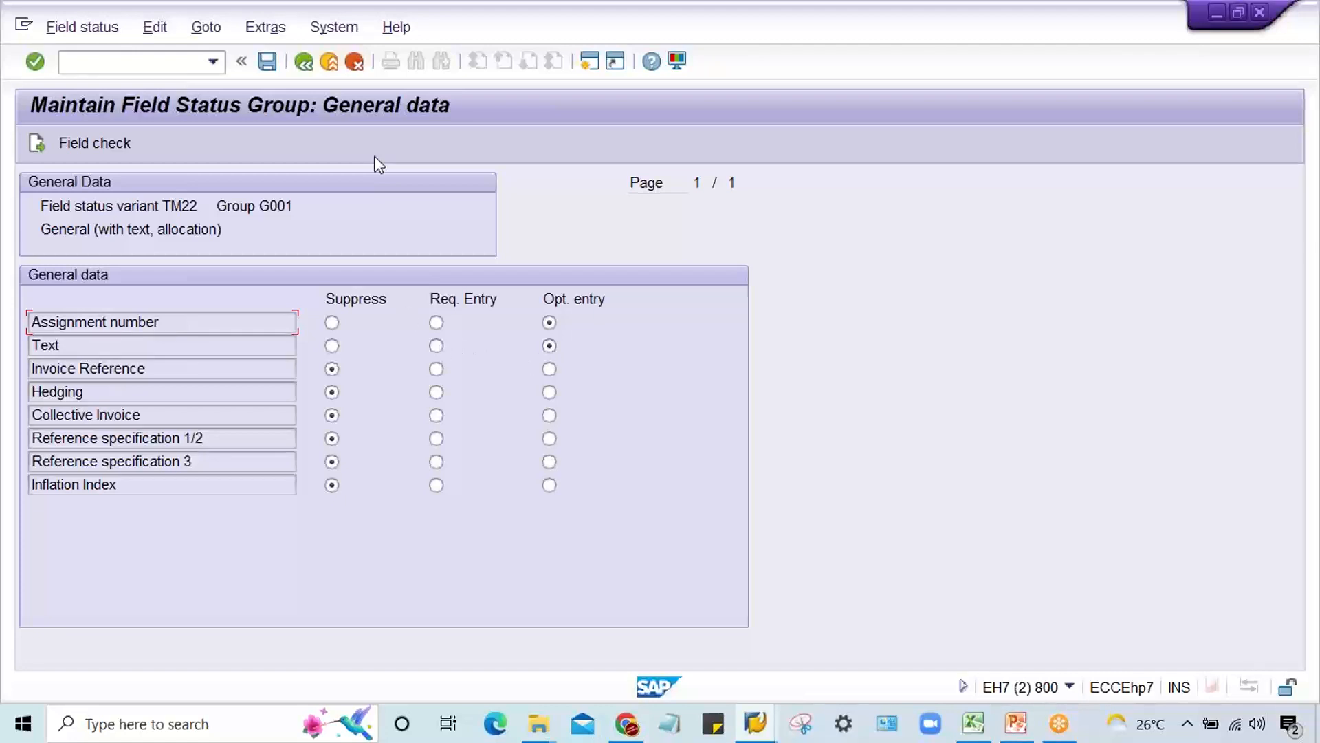
click(304, 62)
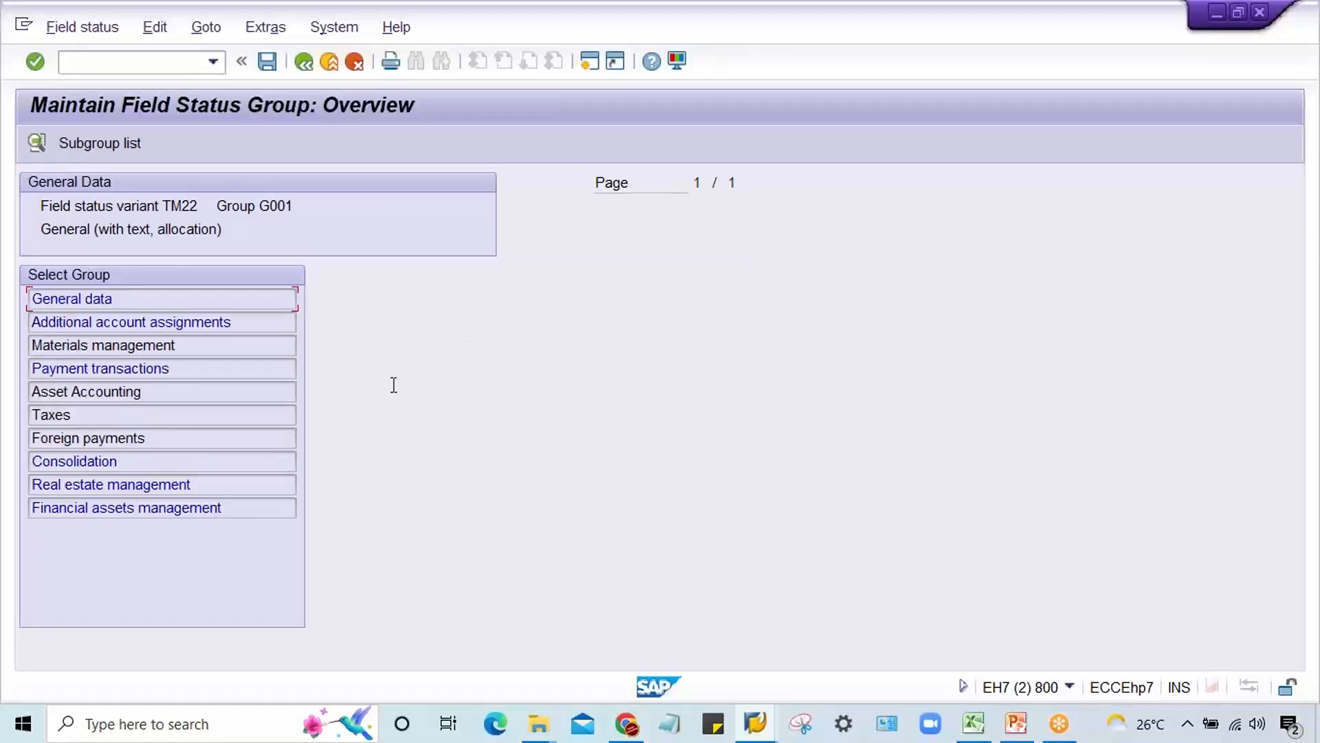
click(301, 63)
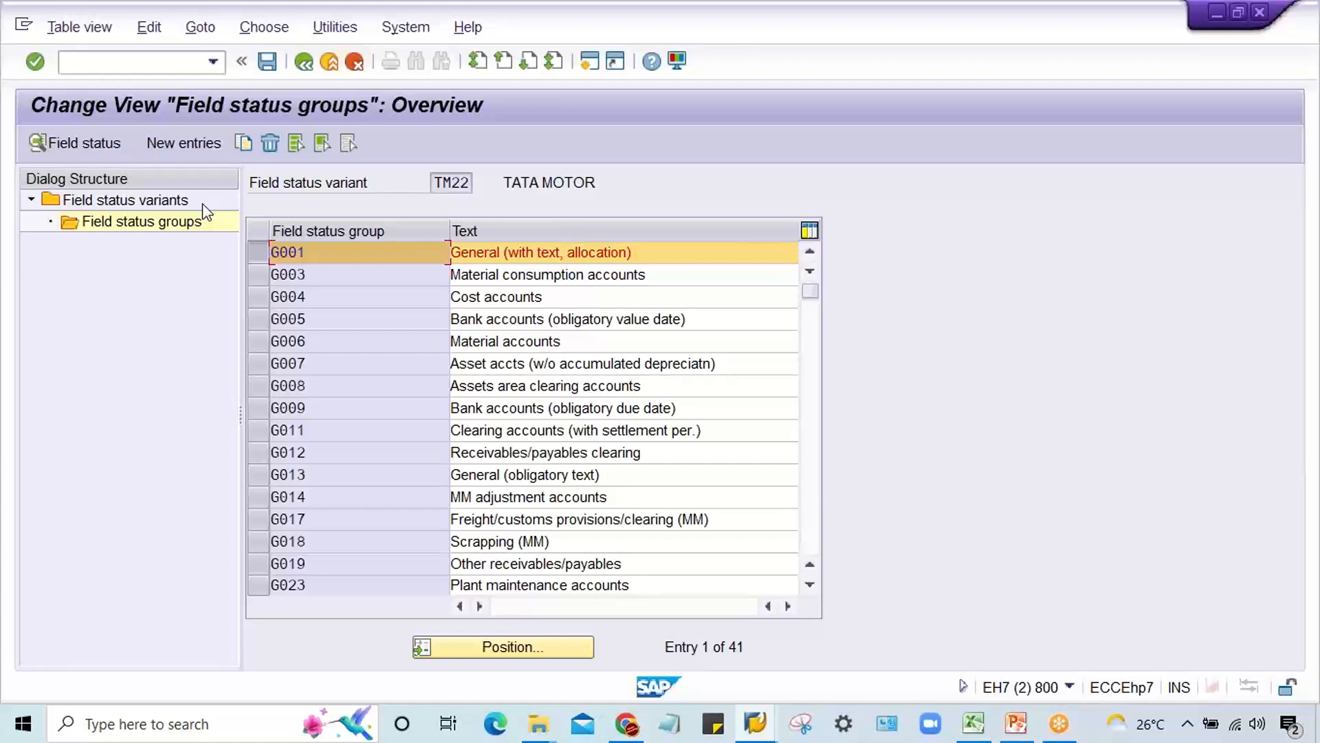
Step: Copy field status group G001 of variant TM22 as G002 with the text Audit fee
click(244, 143)
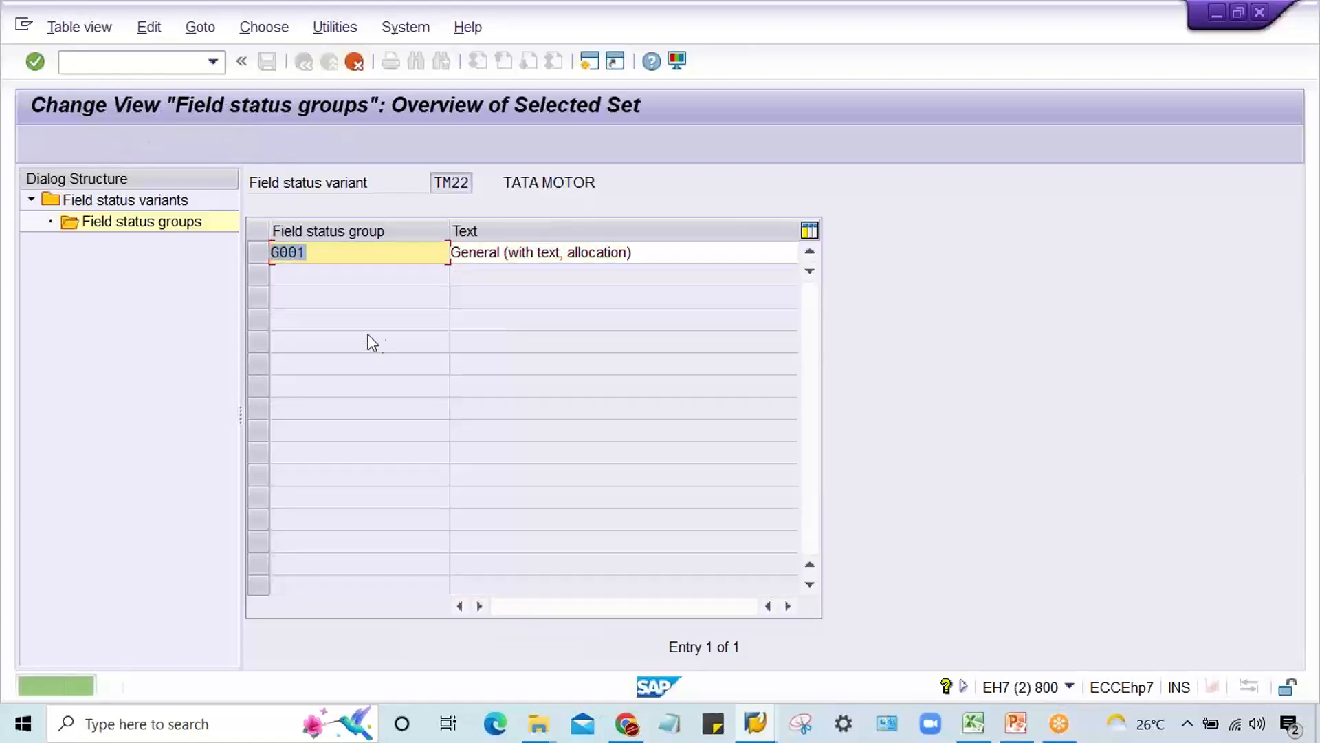
click(347, 250)
key(BackSpace)
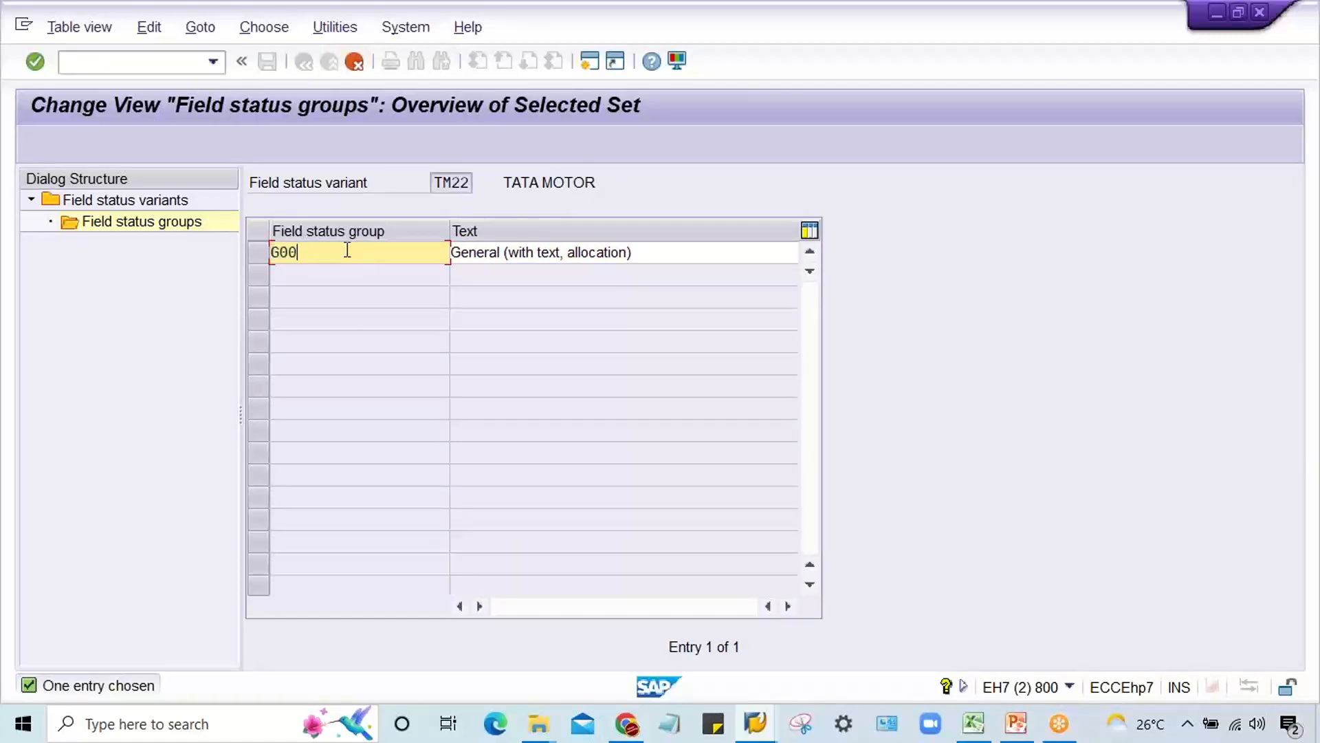
text(2)
key(Tab)
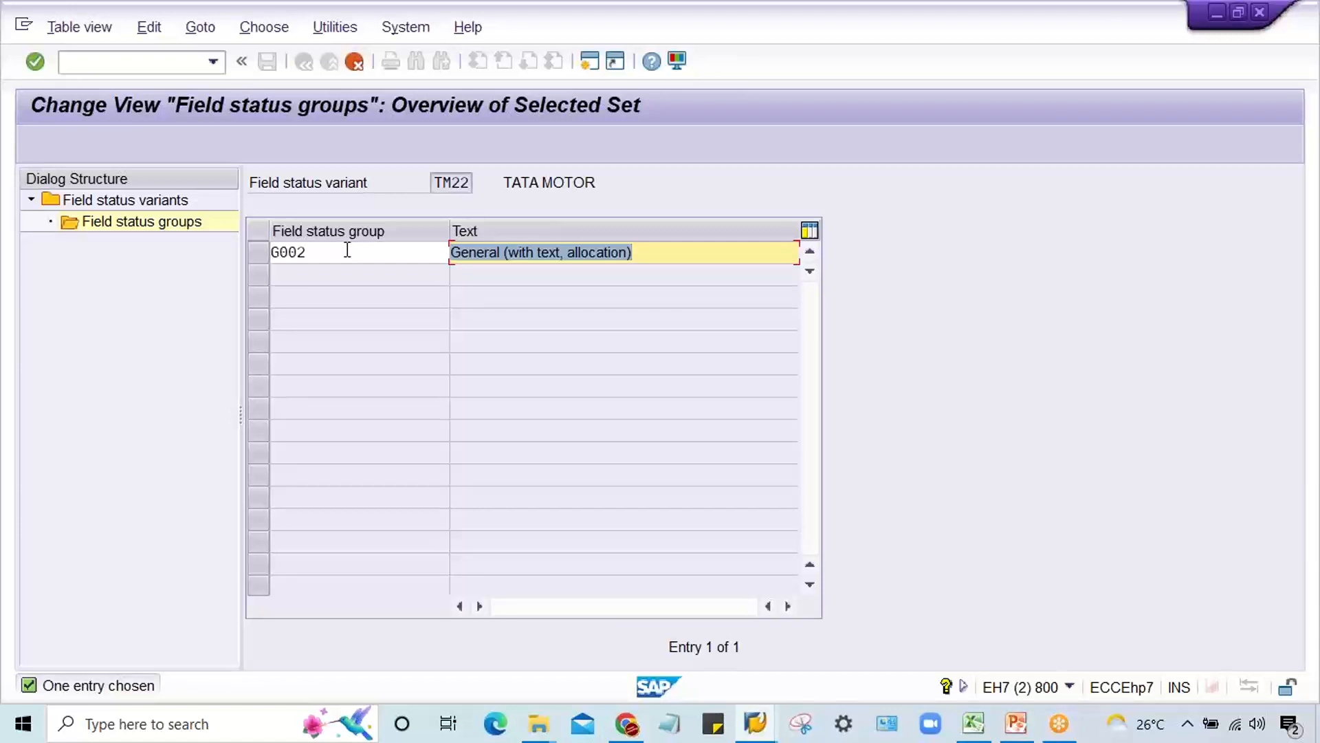
text(Audit)
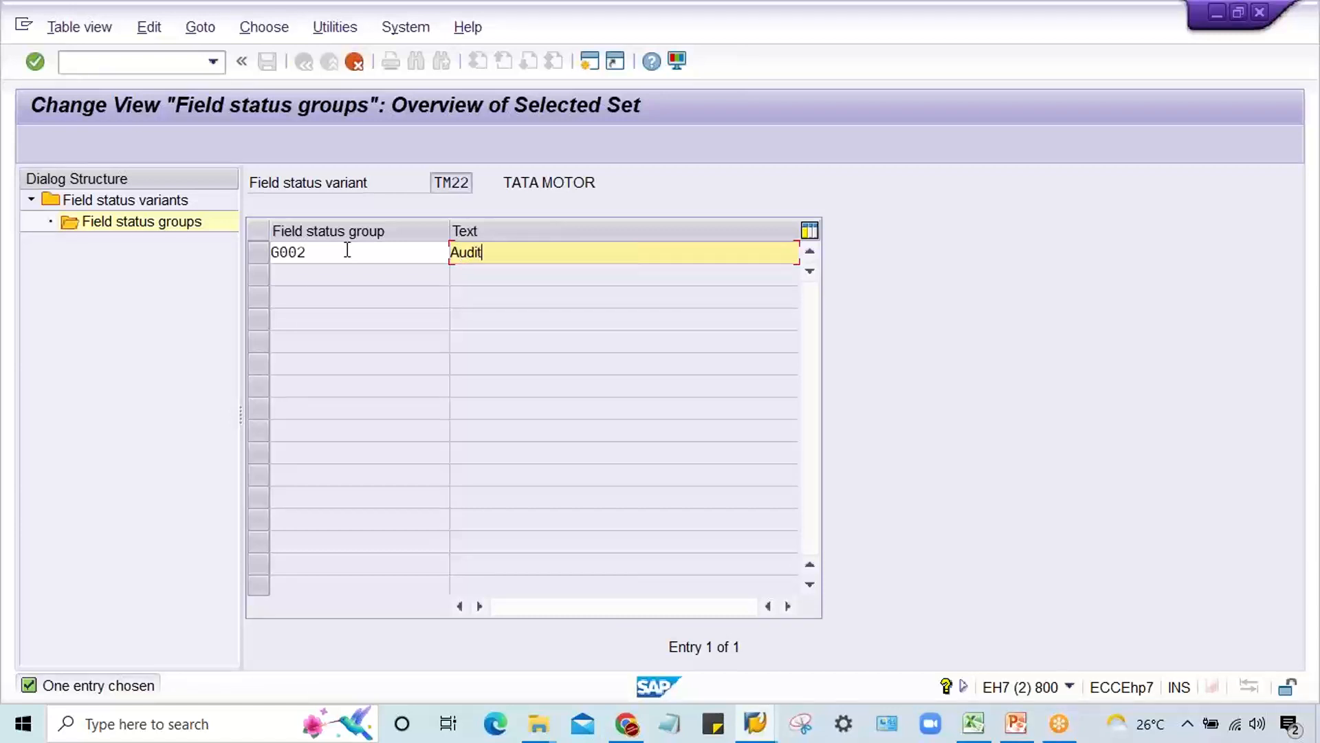
text( fee)
key(Return)
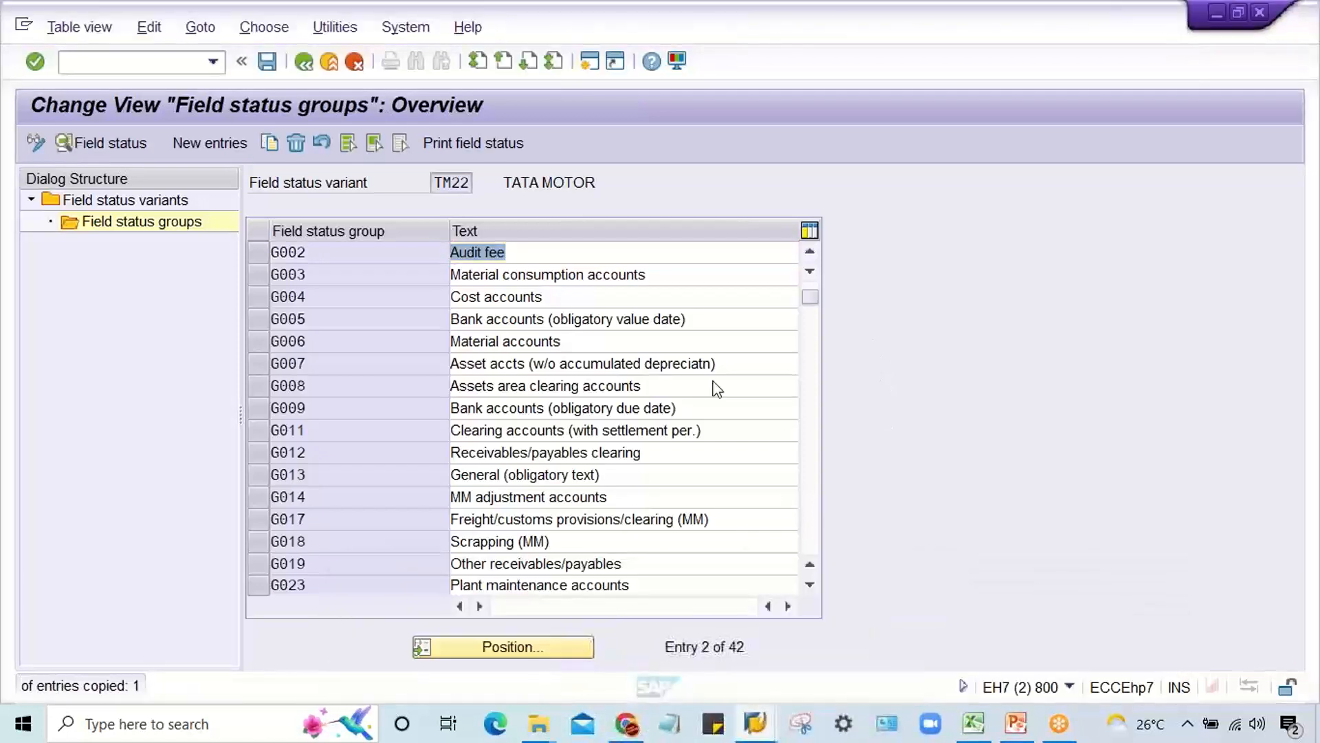
Step: Save the new field status group G002 under the proposed TATA MOTOR customizing request
click(335, 253)
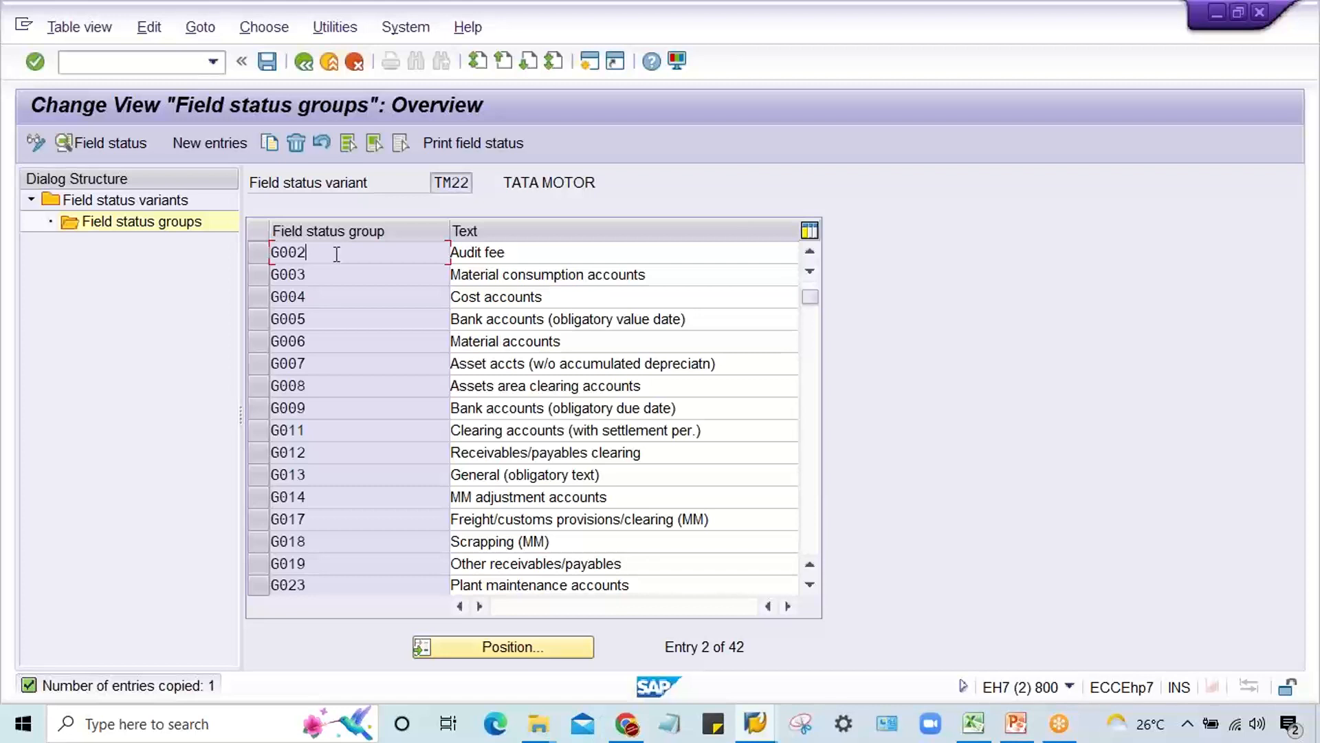
key(ctrl+s)
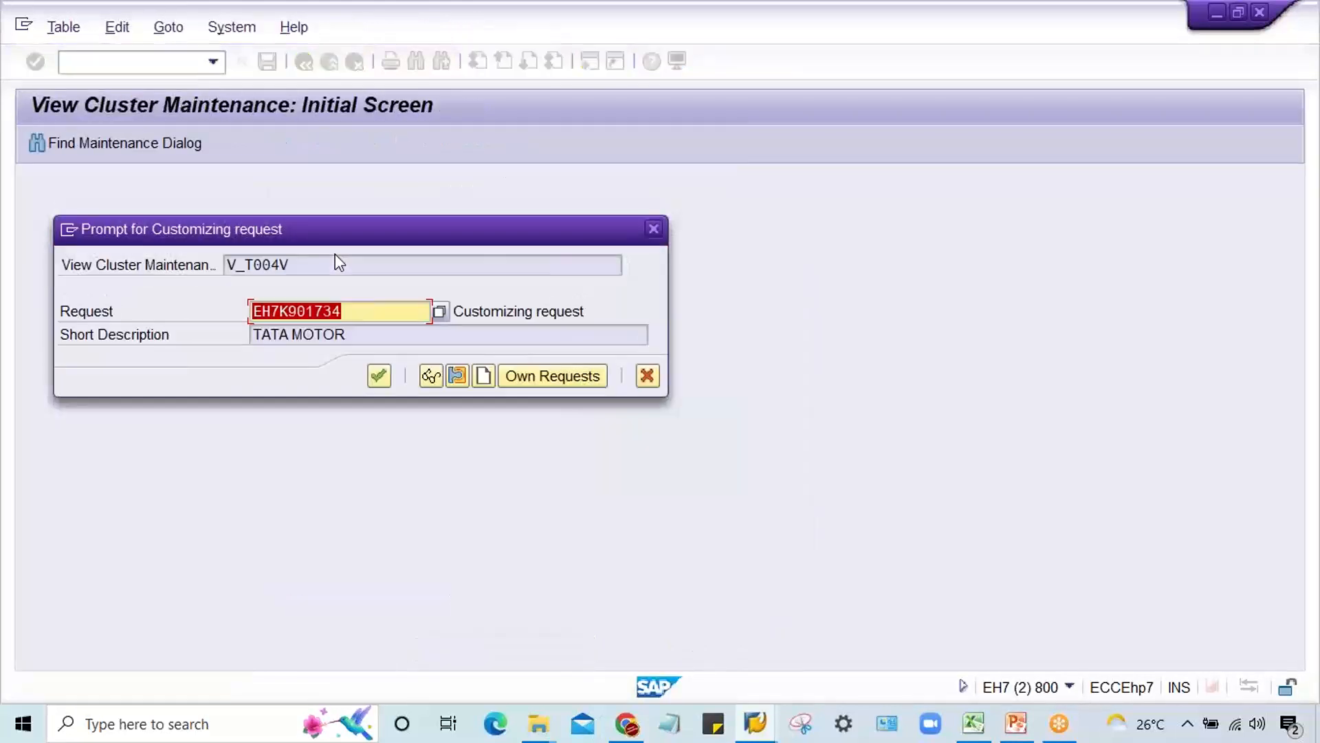
key(Return)
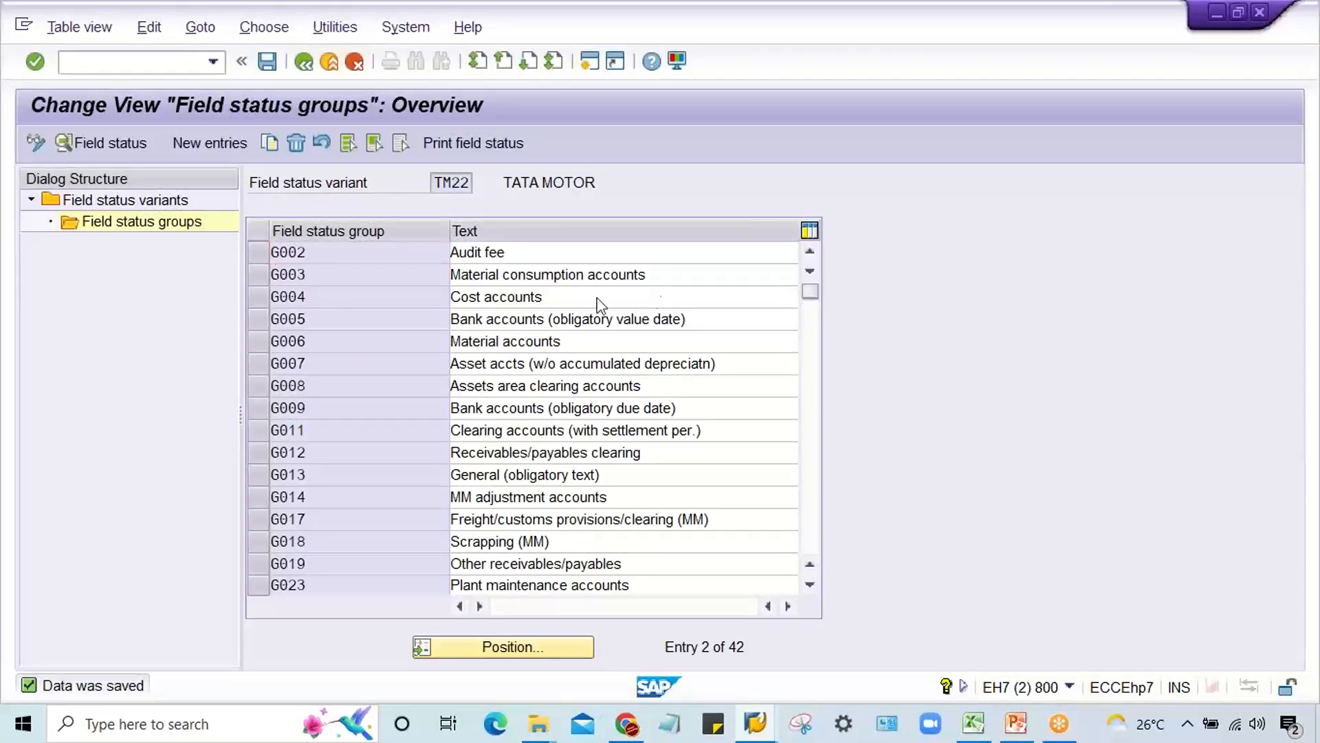
Step: Set the Text field to required entry in the General data of group G002 and save
scroll(410, 277, up, 1)
double_click(335, 273)
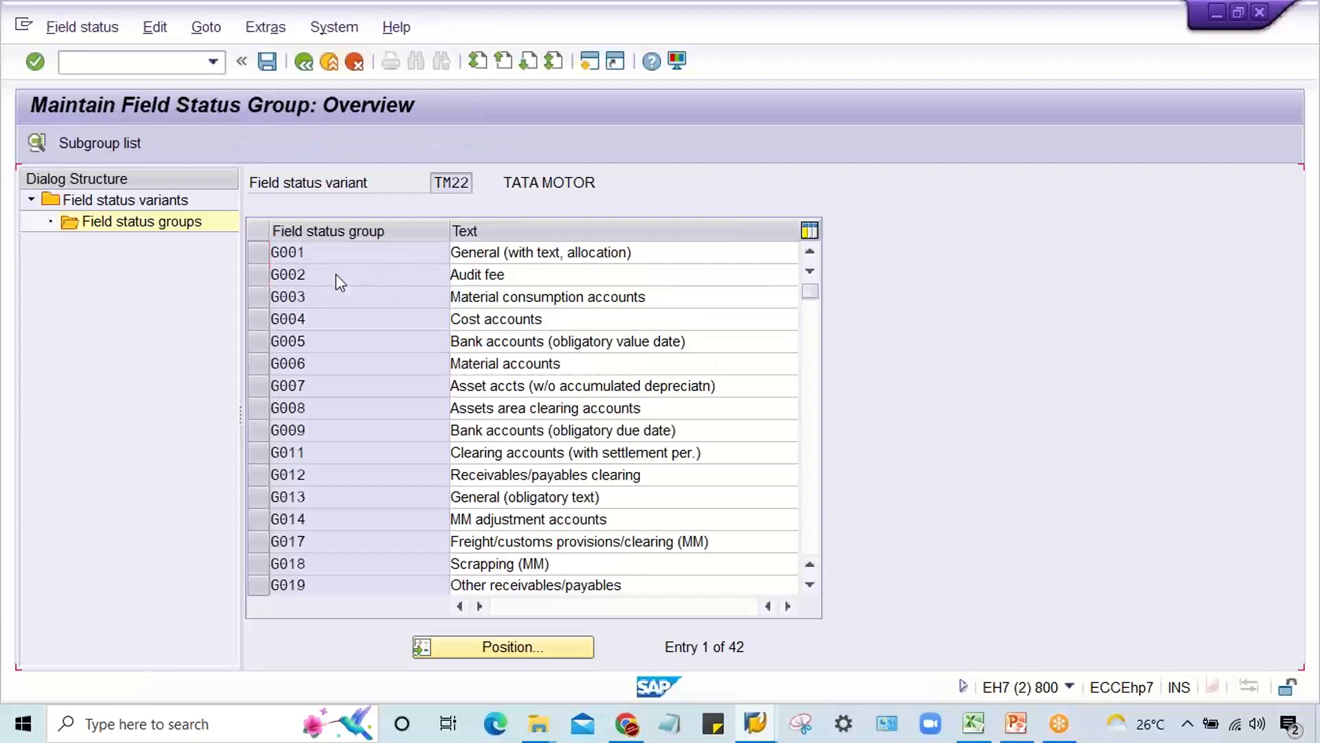
double_click(129, 299)
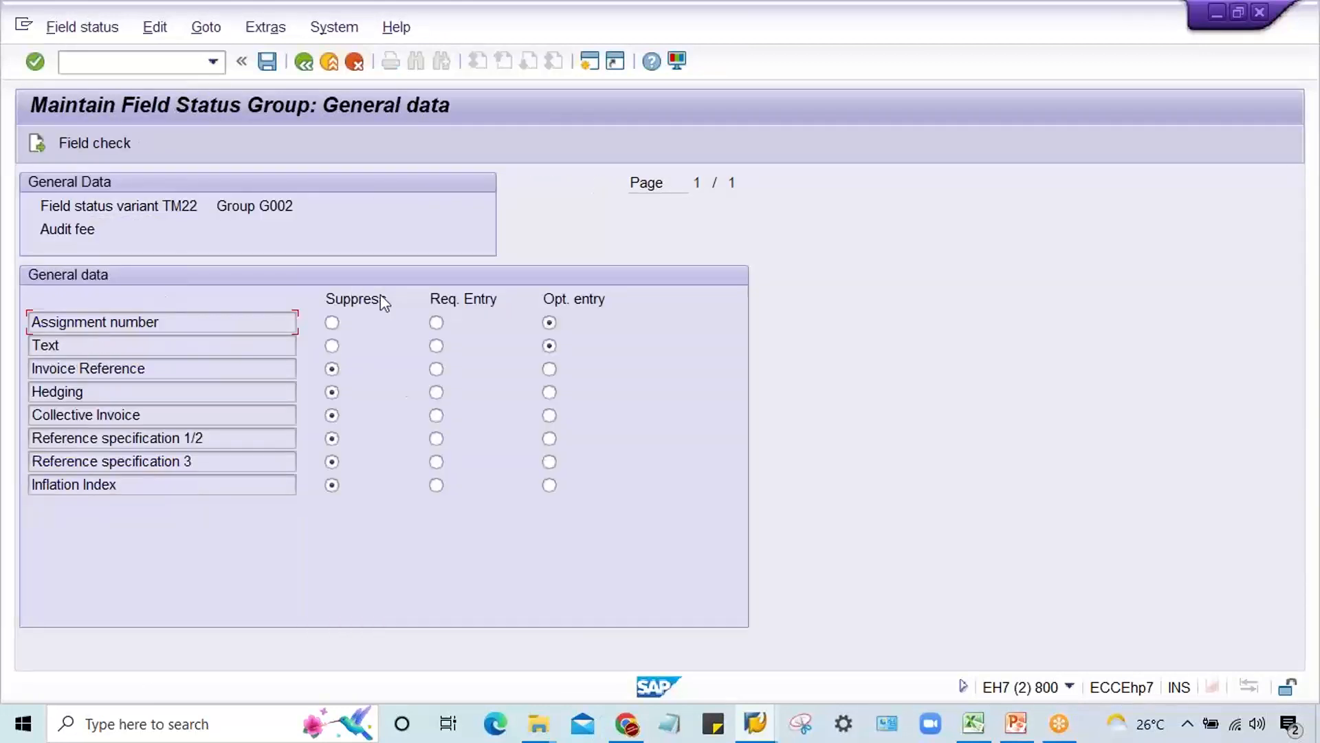
click(436, 345)
key(ctrl+s)
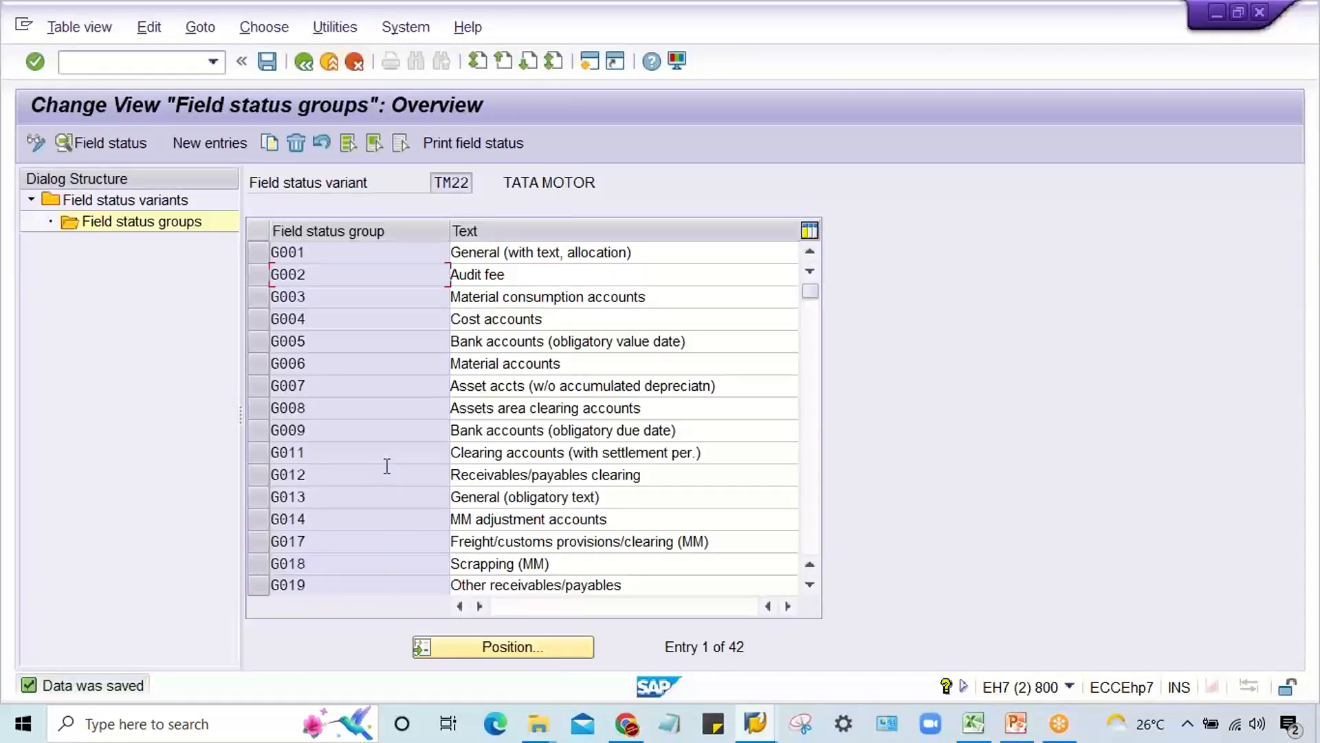
Step: Change the field status group of G/L account 4001, the audit fee account, to G002 and save
click(755, 724)
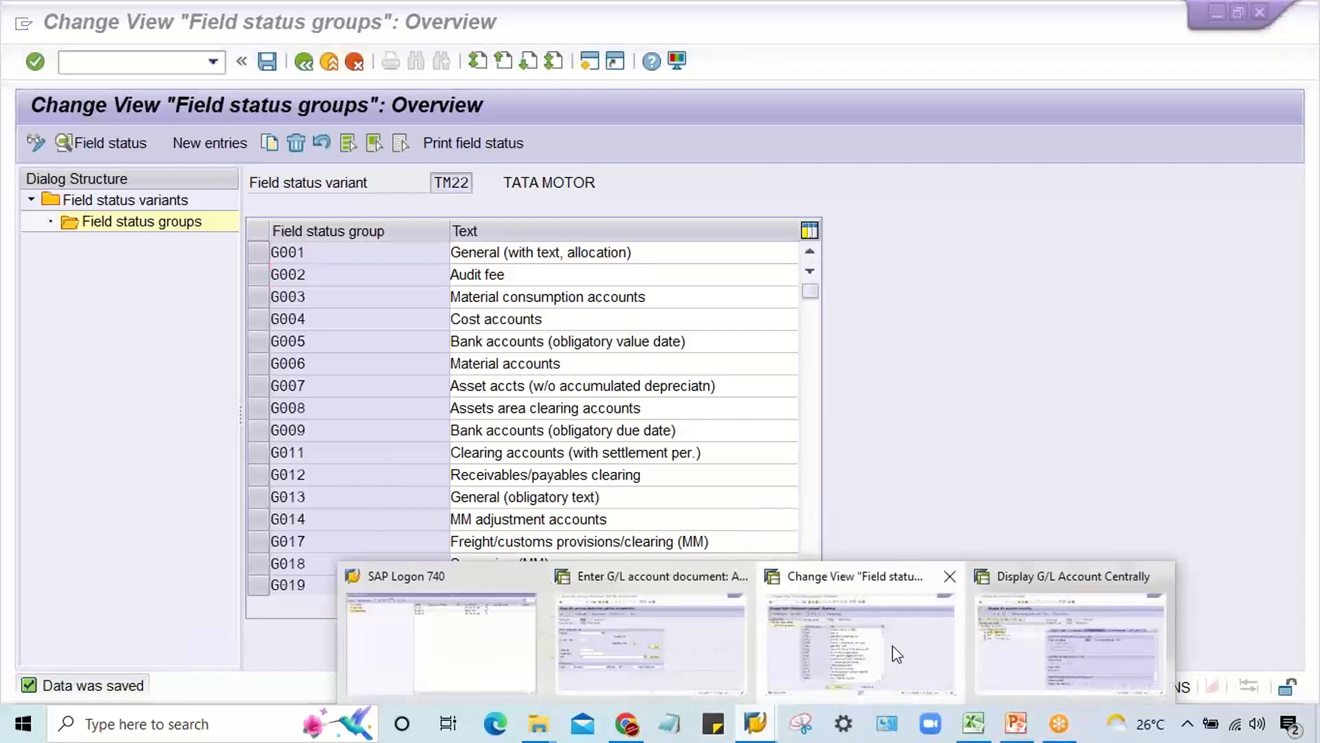
click(1018, 650)
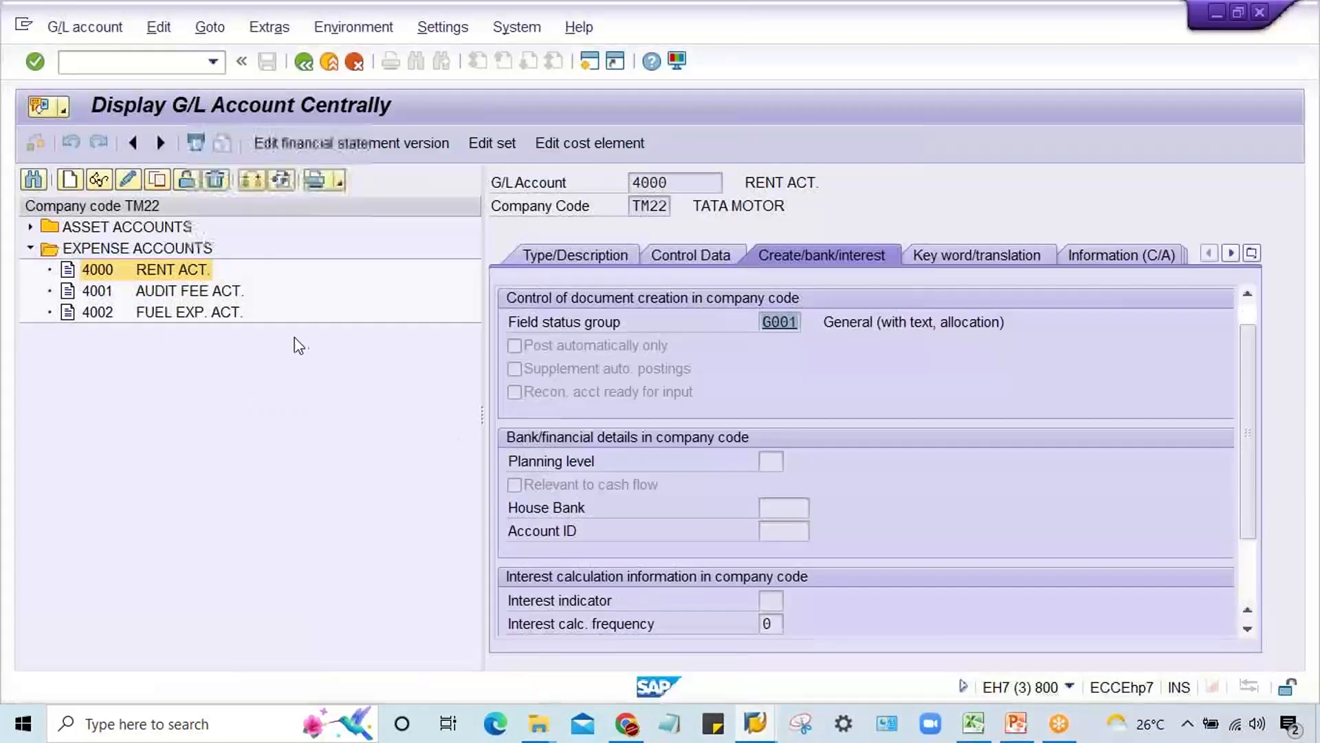
click(208, 297)
click(157, 180)
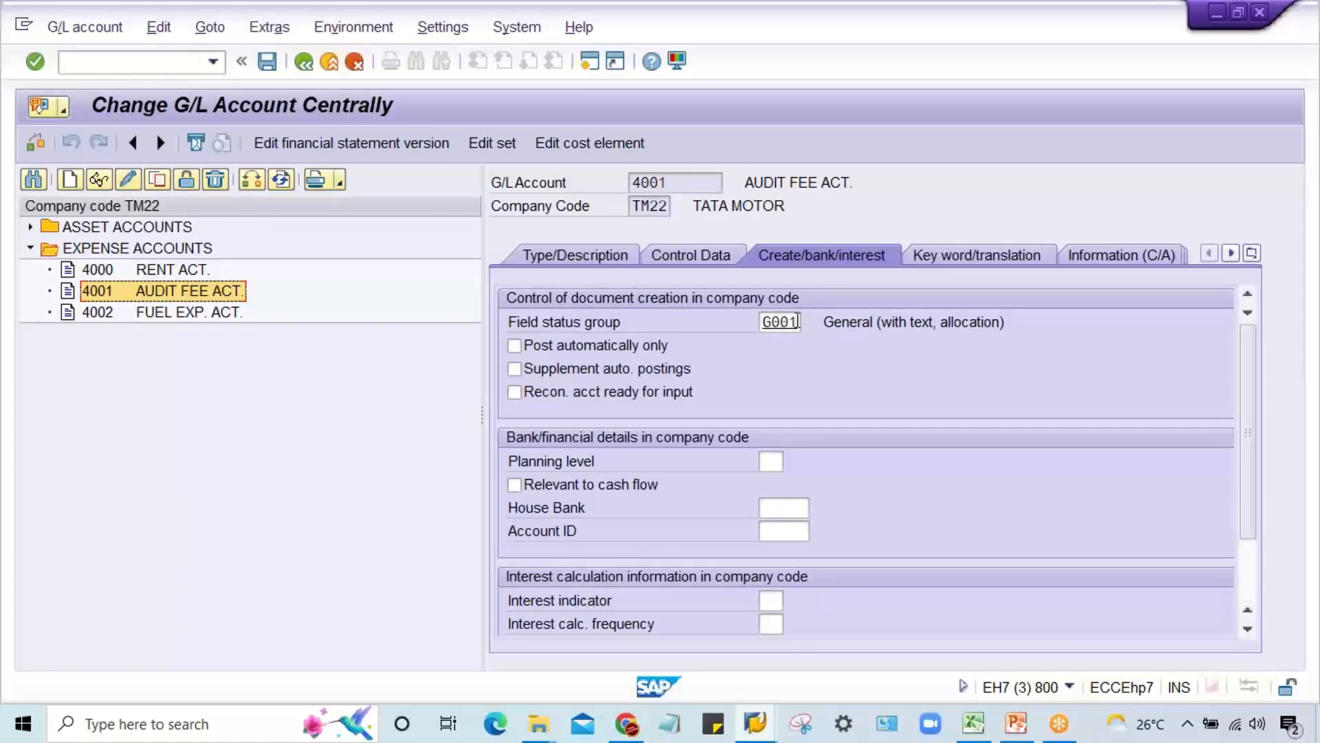
click(798, 322)
key(BackSpace)
text(2)
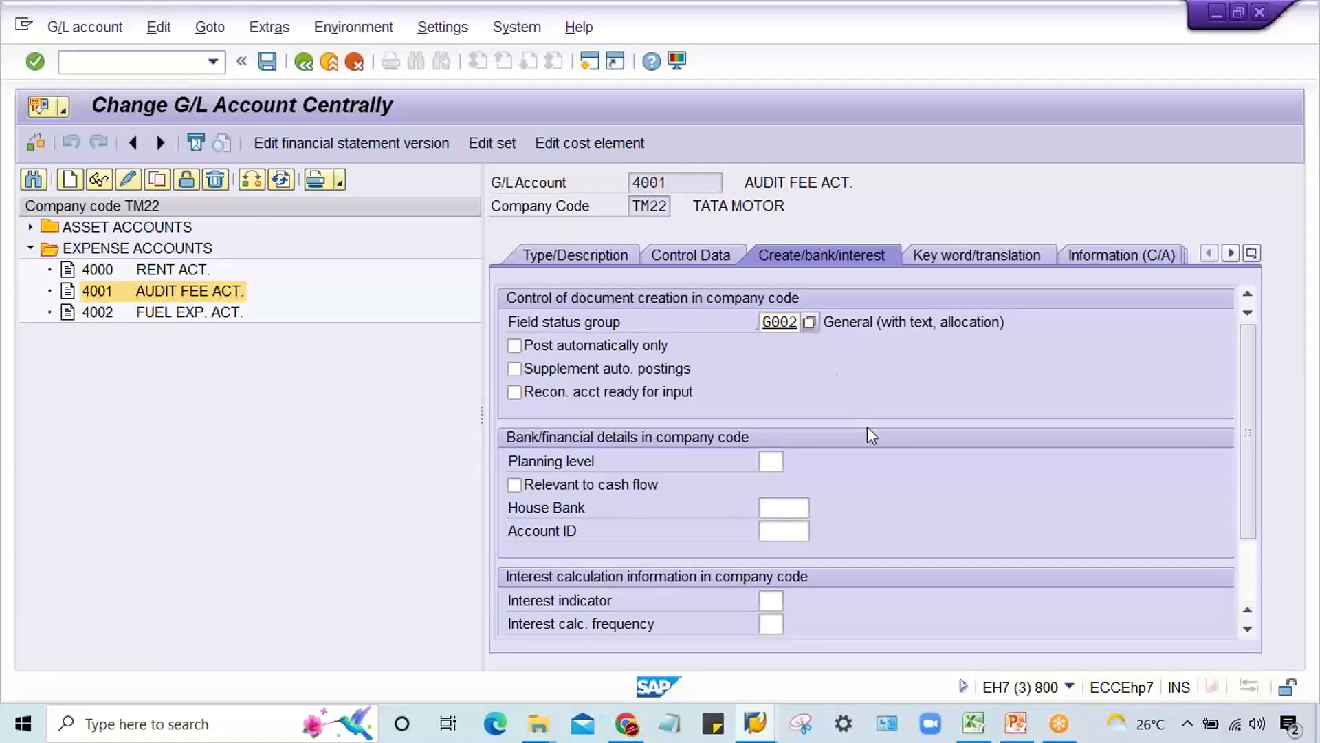
key(Return)
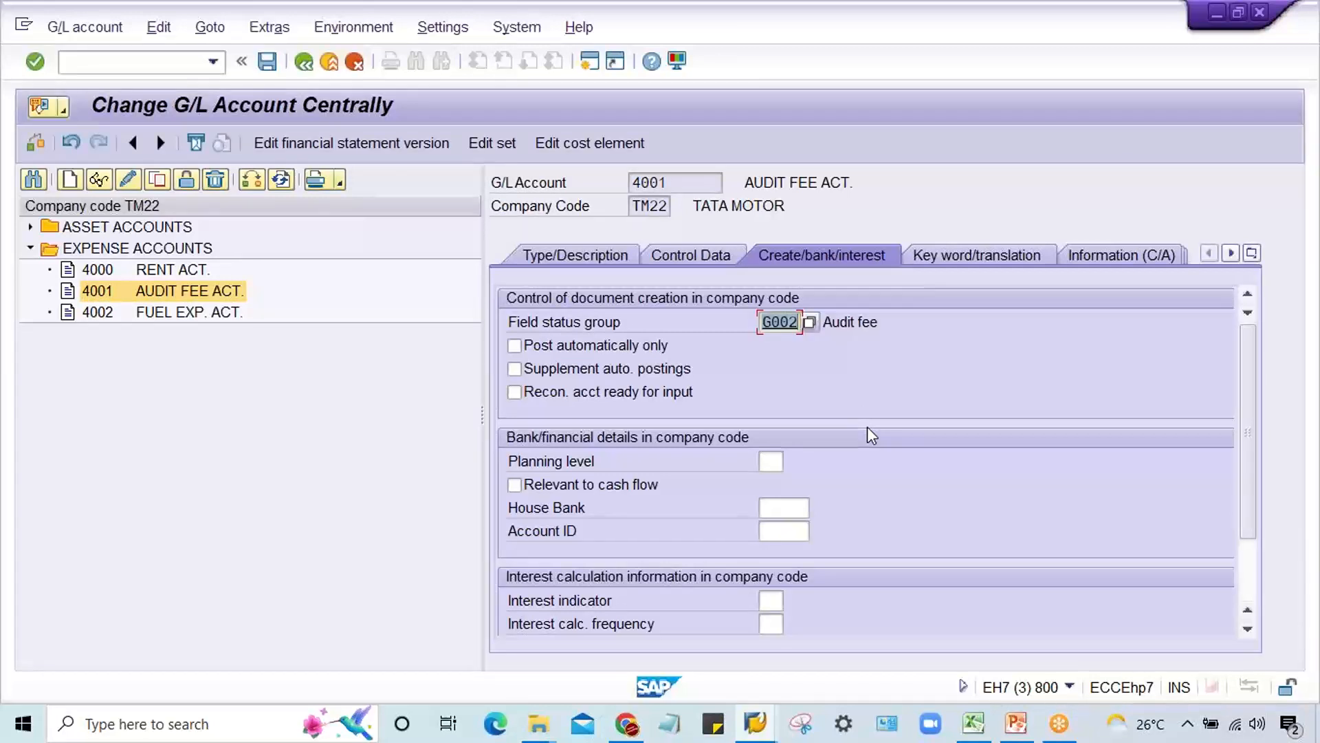
key(ctrl+s)
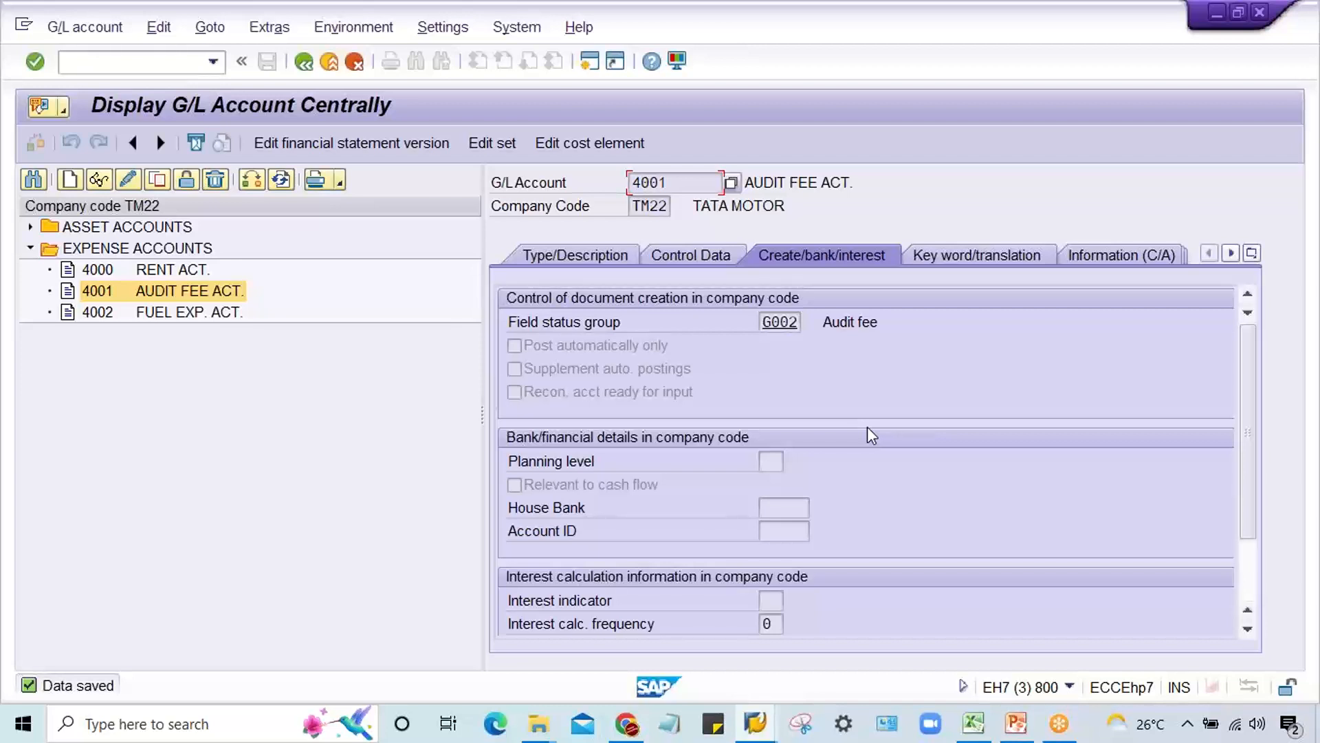
click(823, 322)
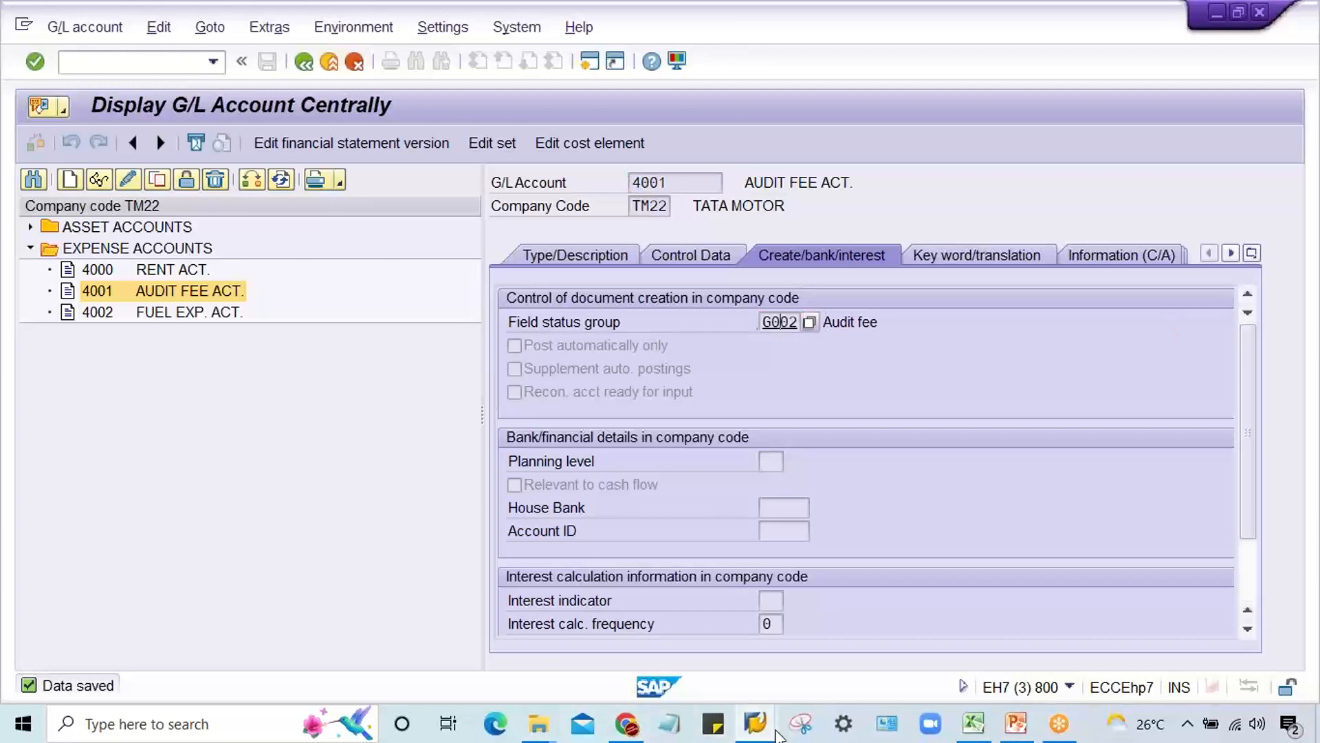
Step: Restart F-02 in the document entry session and open a posting key 40 item for account 4001, dated 03.09.2022
click(755, 724)
click(672, 657)
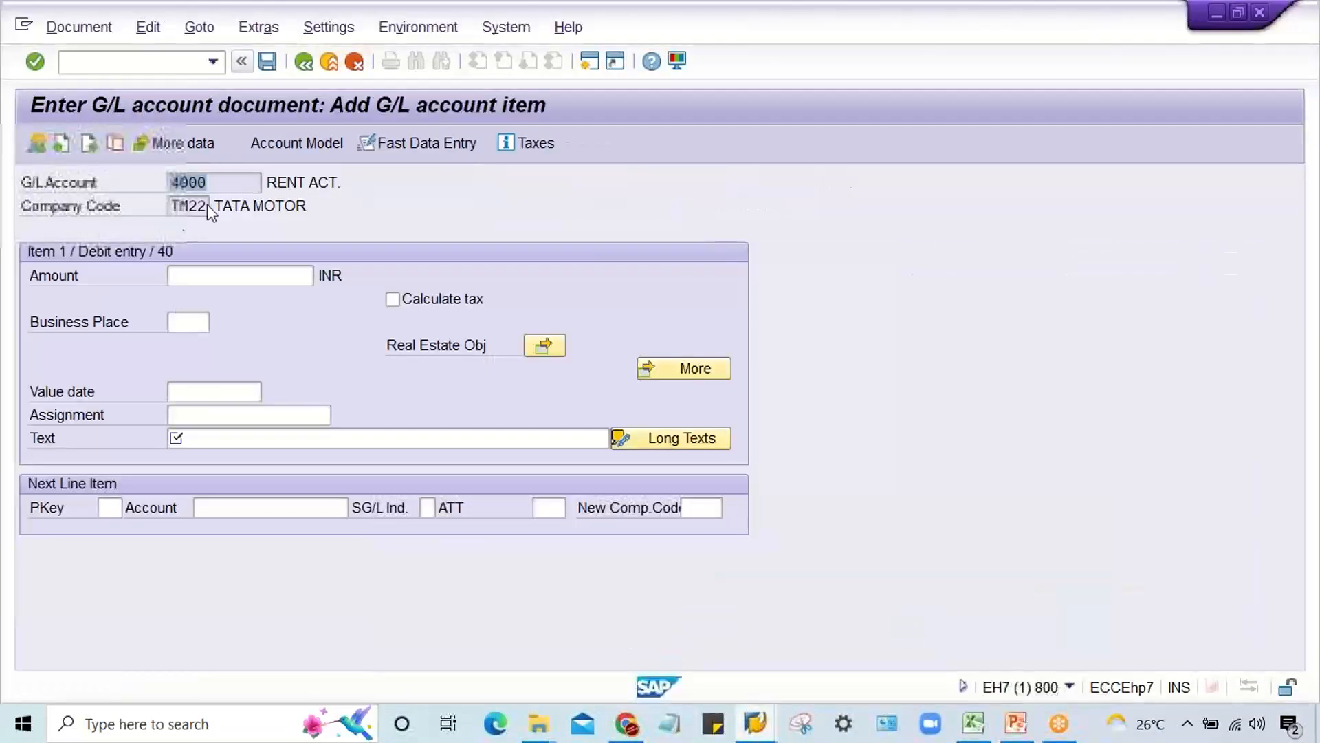
click(180, 67)
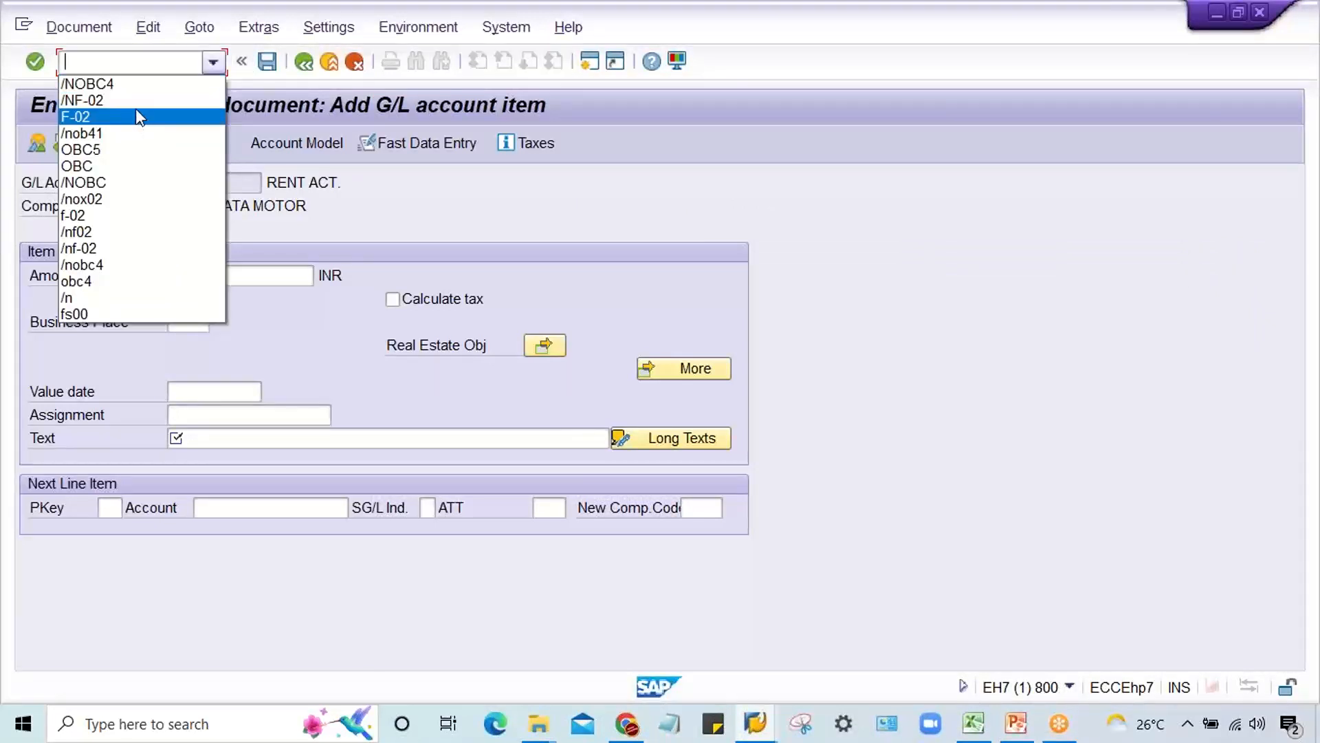
click(137, 107)
key(Return)
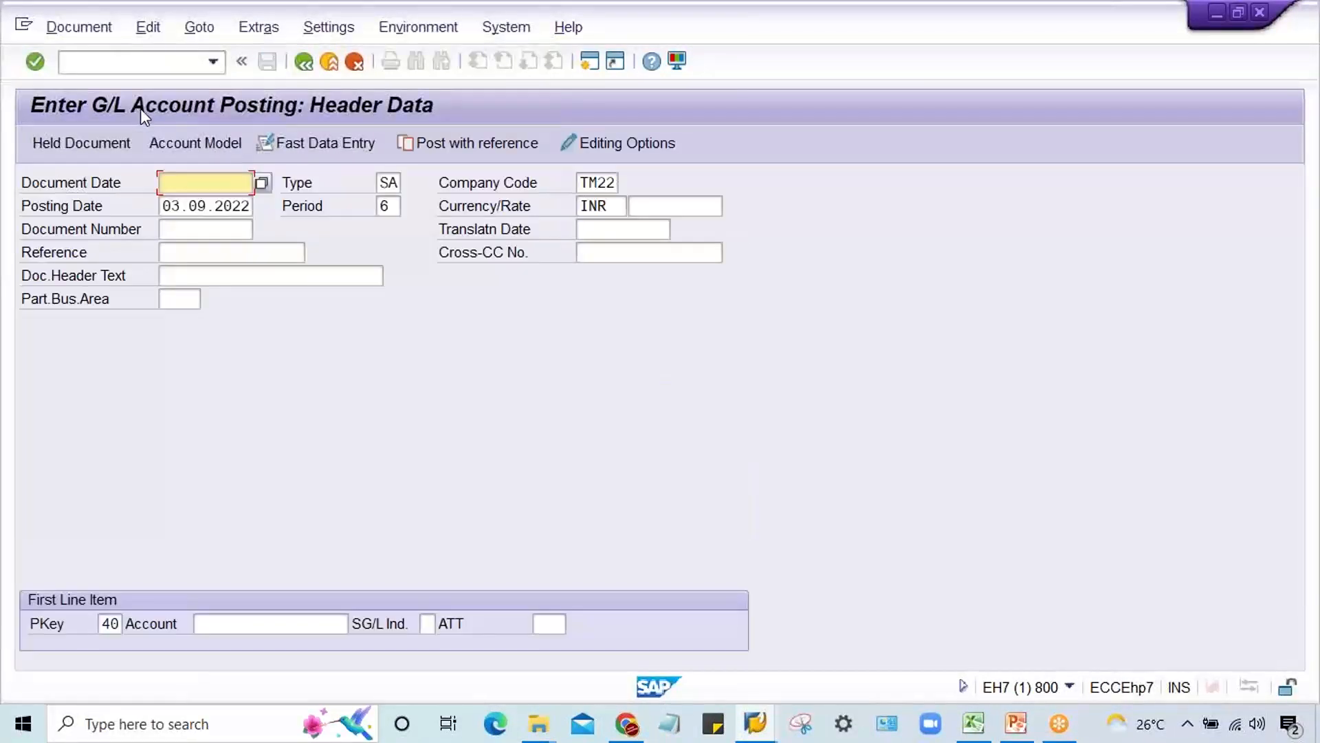
click(215, 185)
click(210, 203)
click(259, 624)
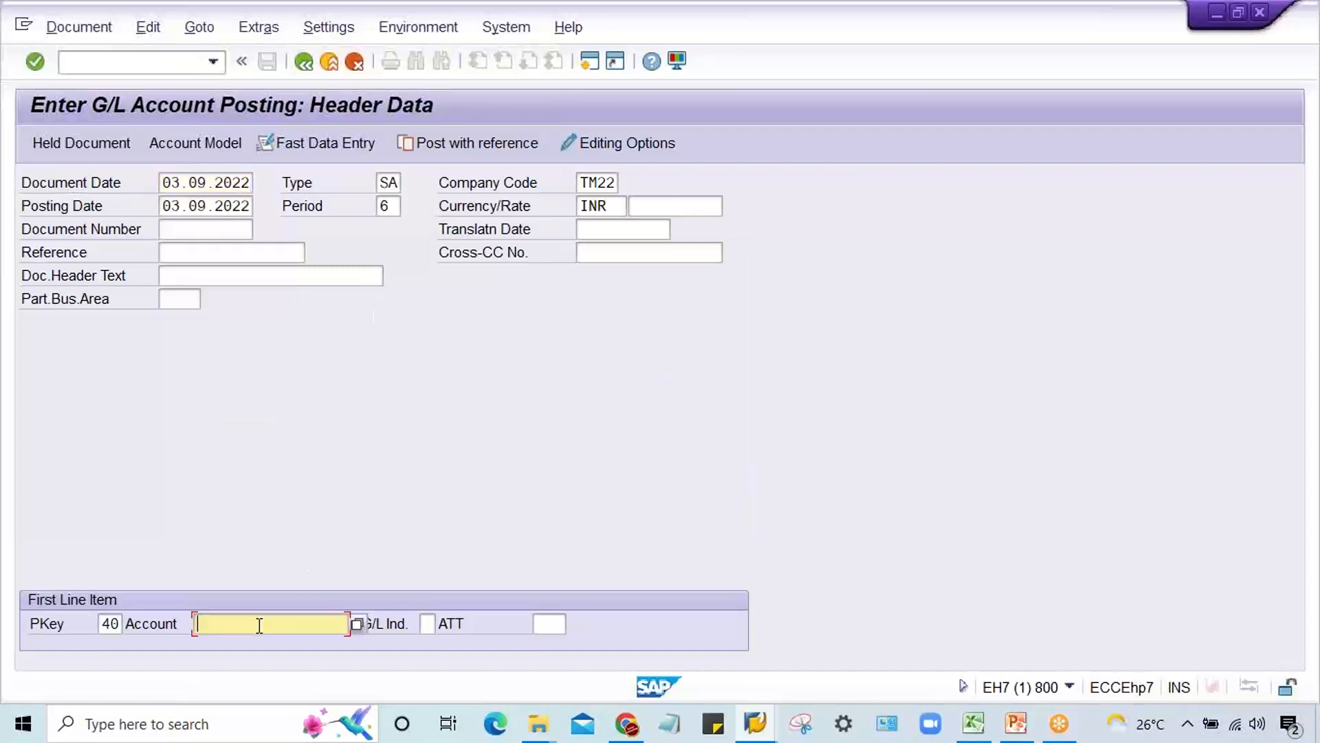
text(4001)
key(Return)
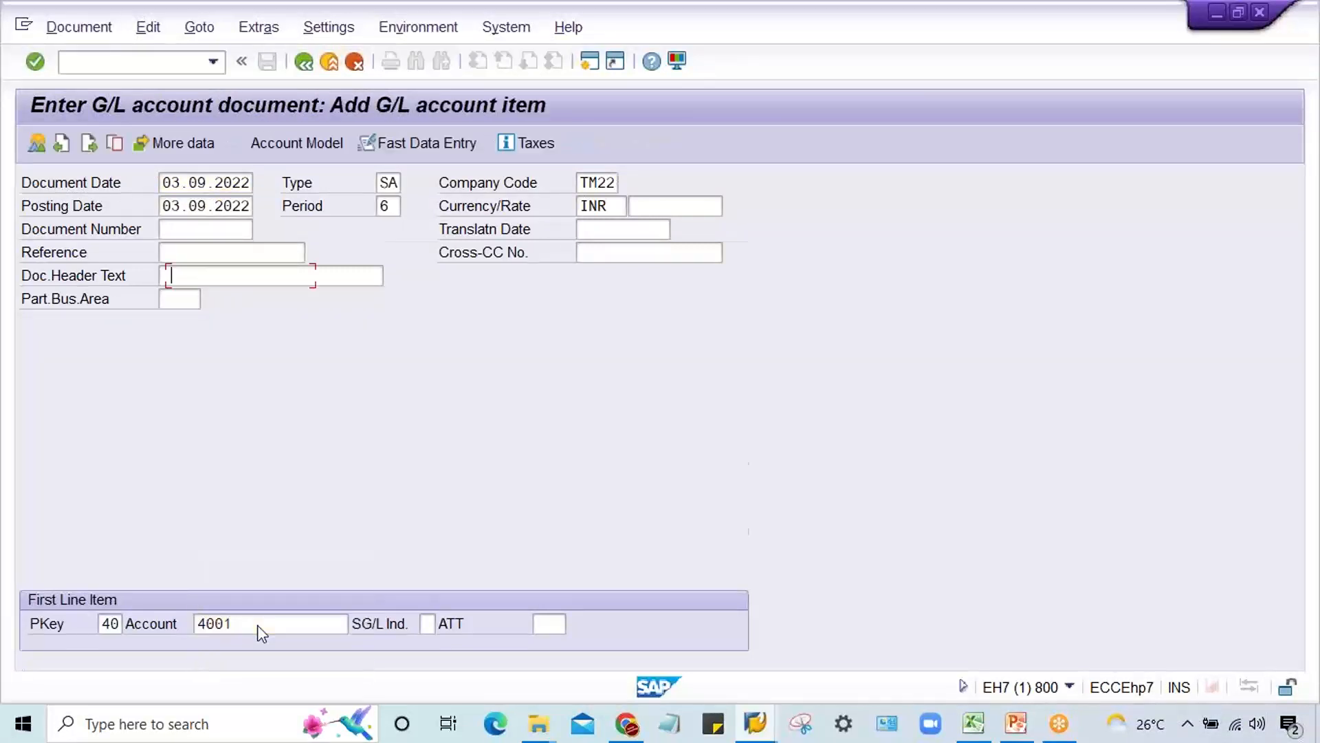
Step: Start a fresh F-02 document dated 03.09.2022 and open its posting key 40 item for rent account 4000
click(209, 62)
scroll(199, 82, up, 1)
click(191, 84)
key(Return)
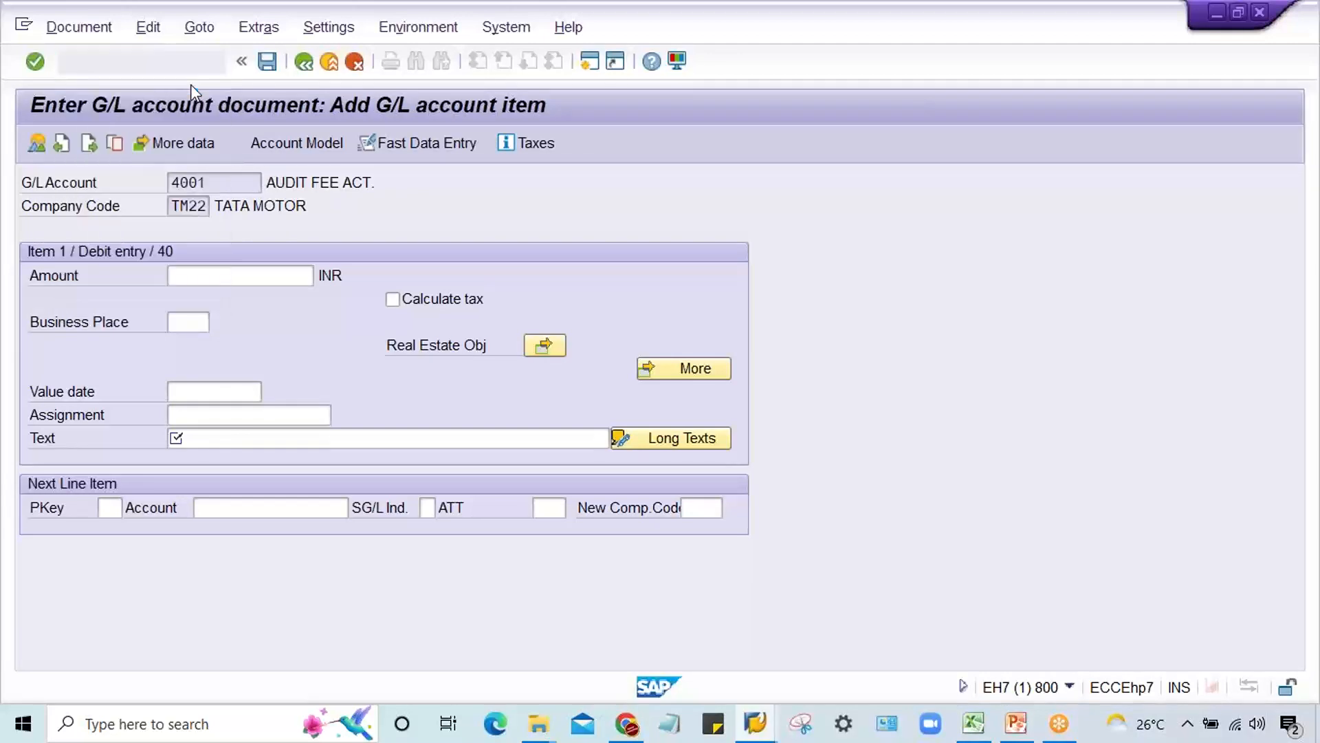
click(209, 199)
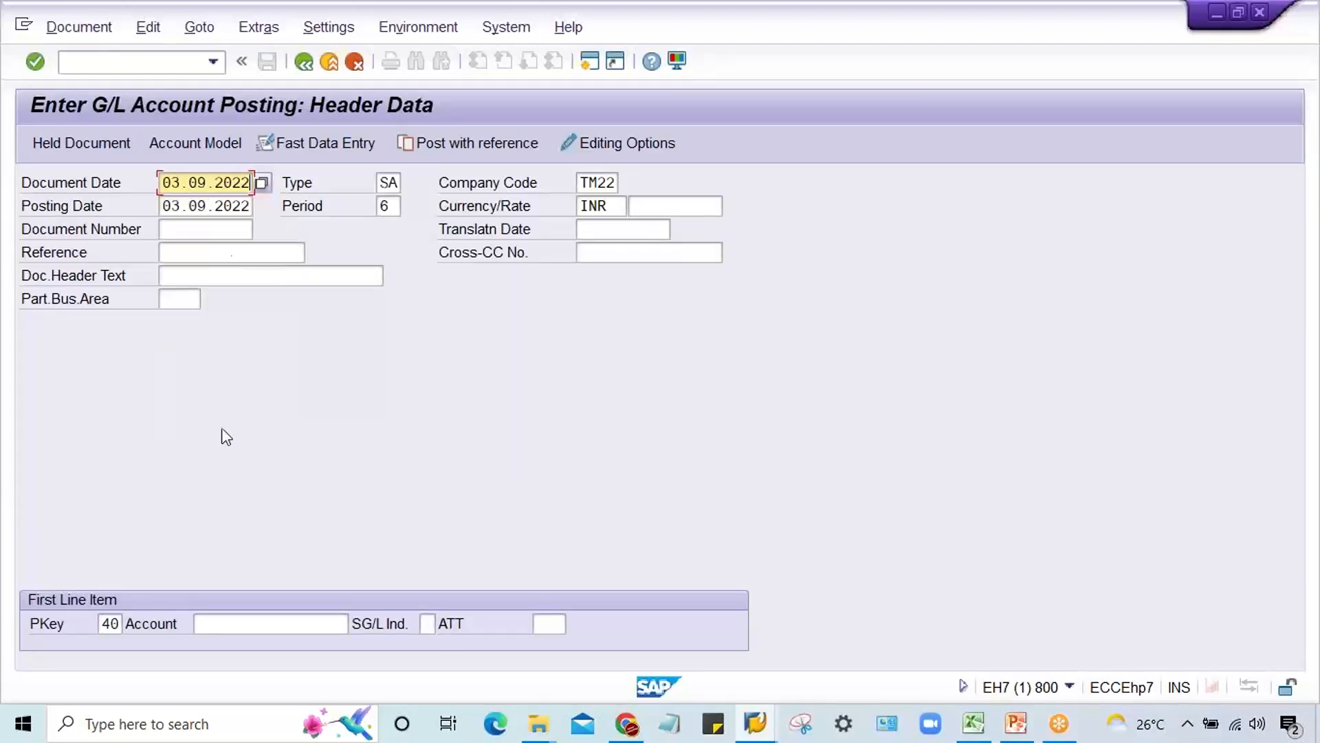
click(249, 616)
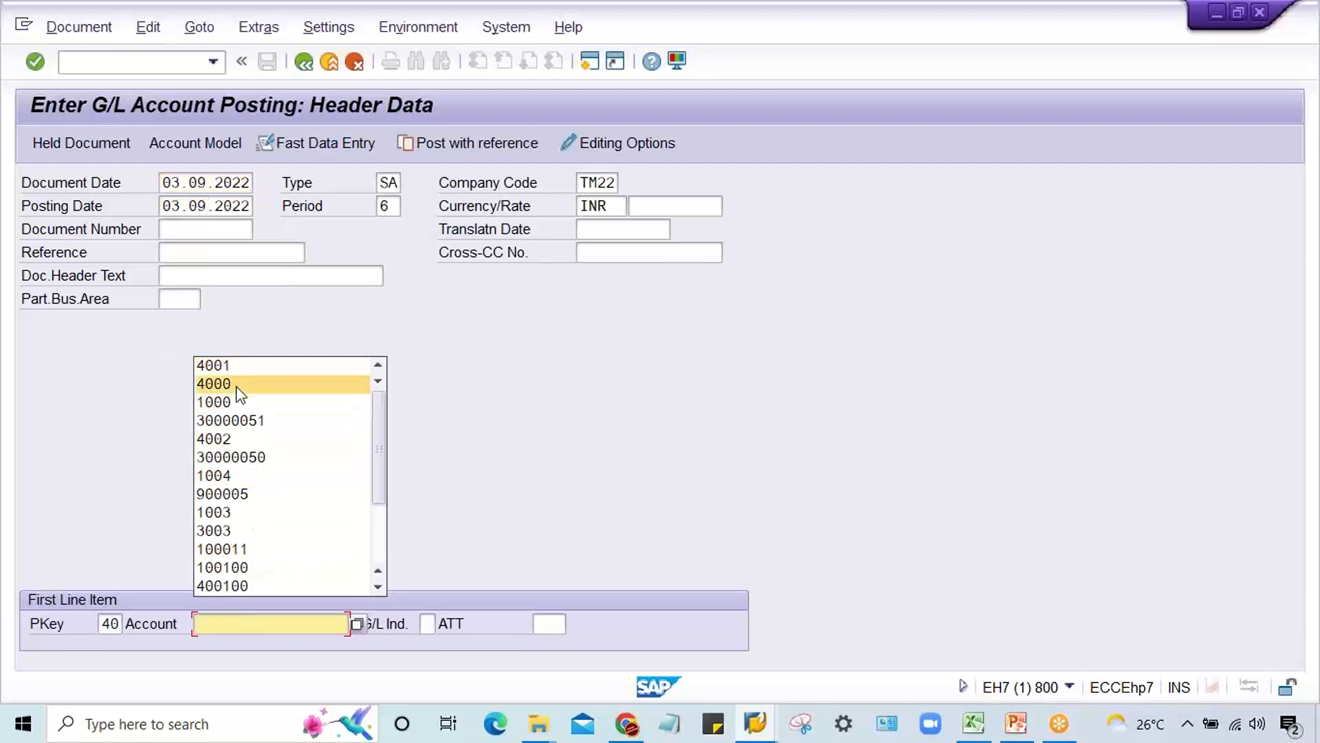
click(237, 385)
key(Return)
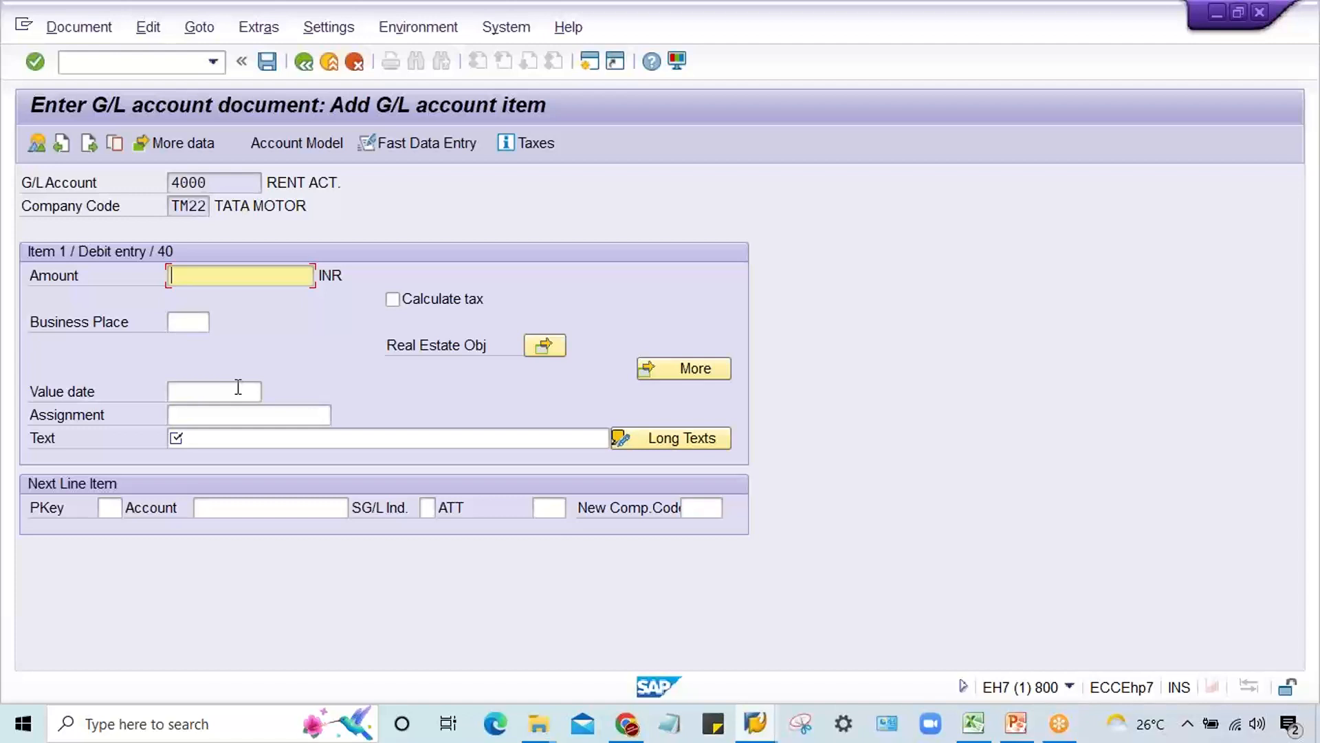
Step: Switch to the field status groups session and open the posting keys list with transaction OB41
click(754, 735)
click(907, 662)
click(111, 63)
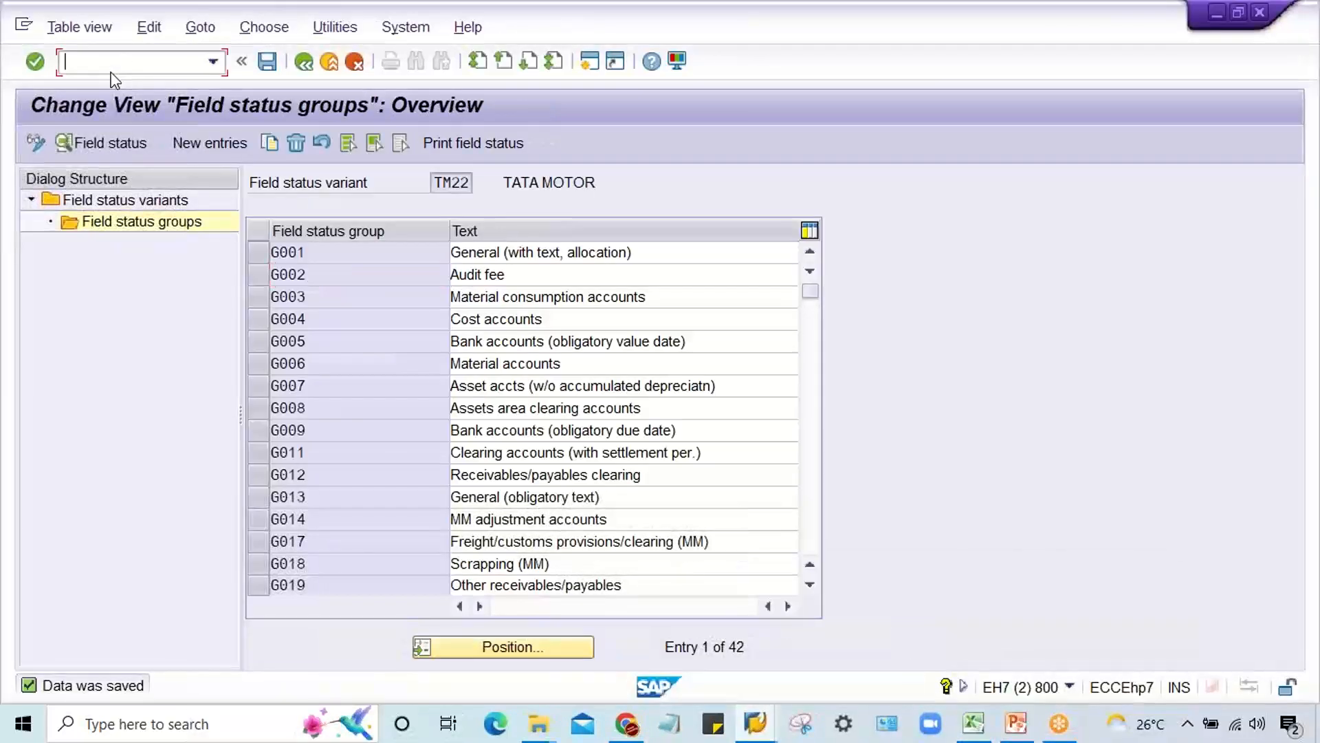
text(/nob41)
key(Return)
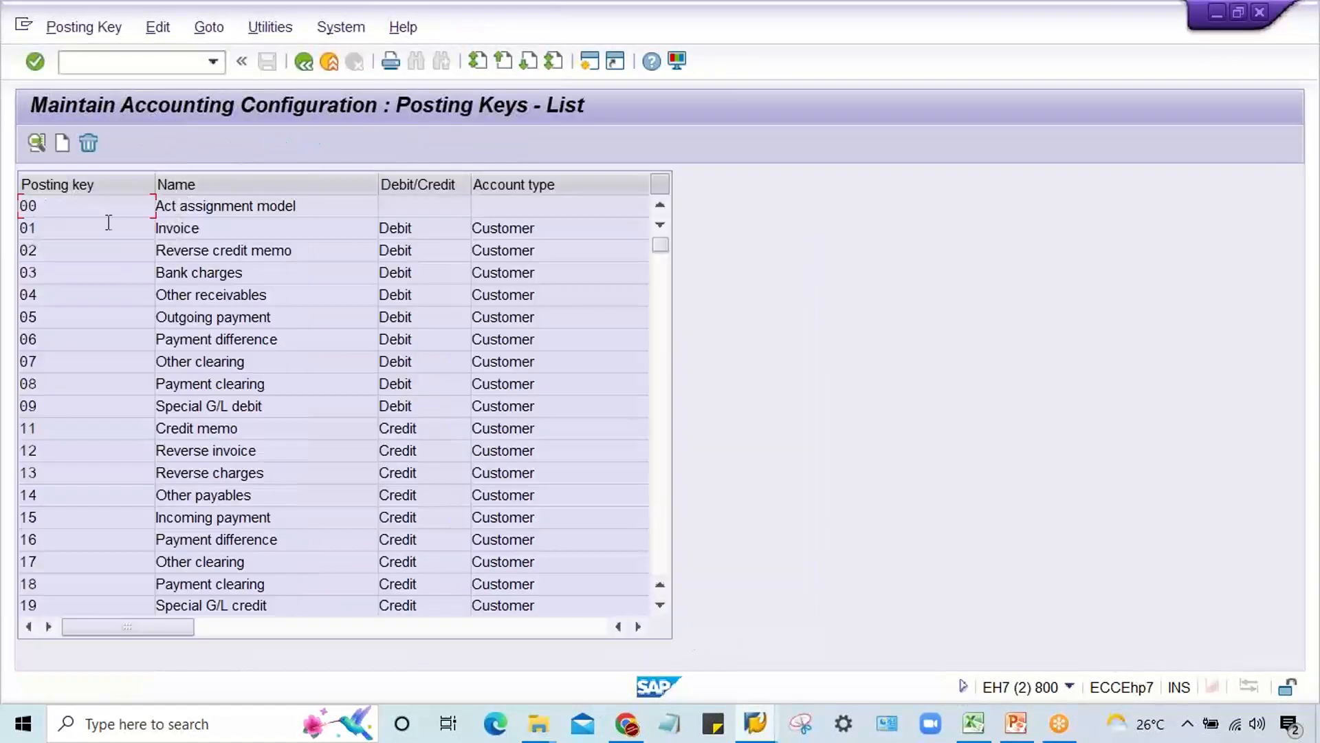
Step: Set Text to optional entry in the General data field status of posting key 40 and save
click(665, 519)
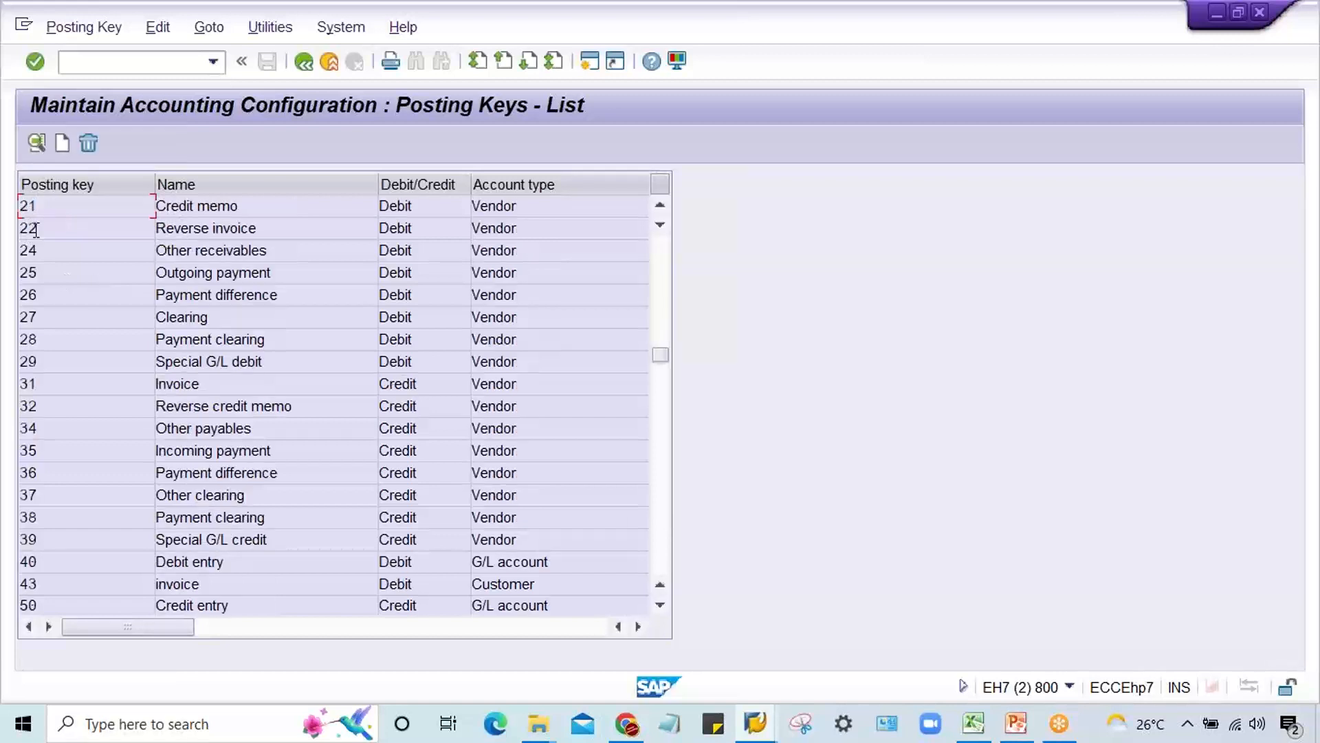
double_click(58, 562)
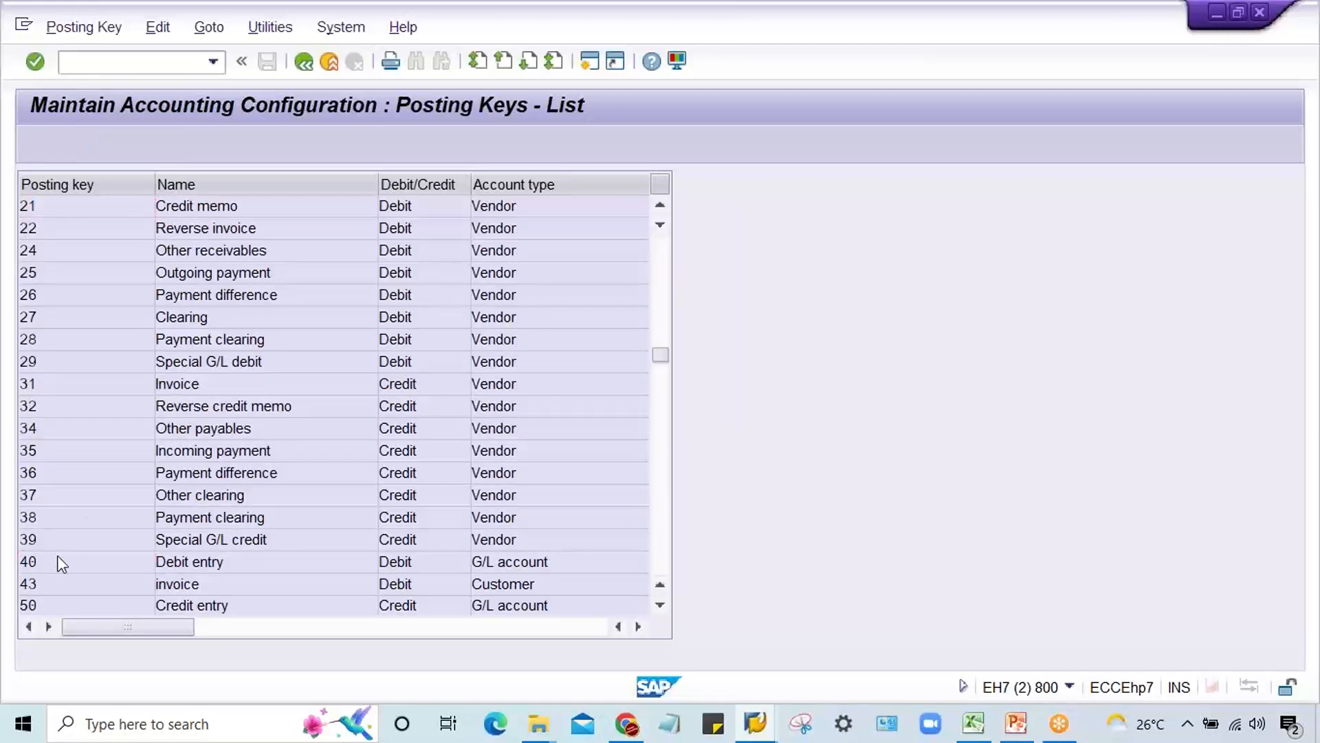
click(97, 143)
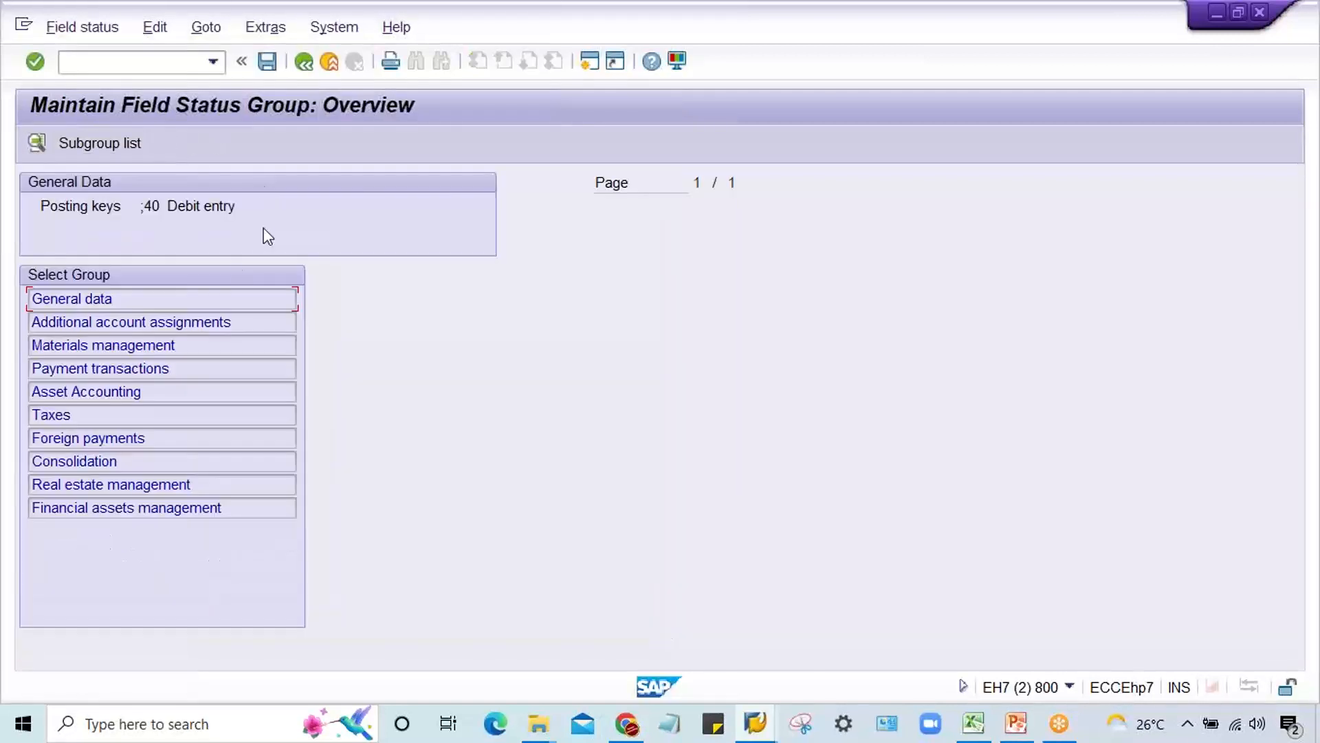
double_click(97, 298)
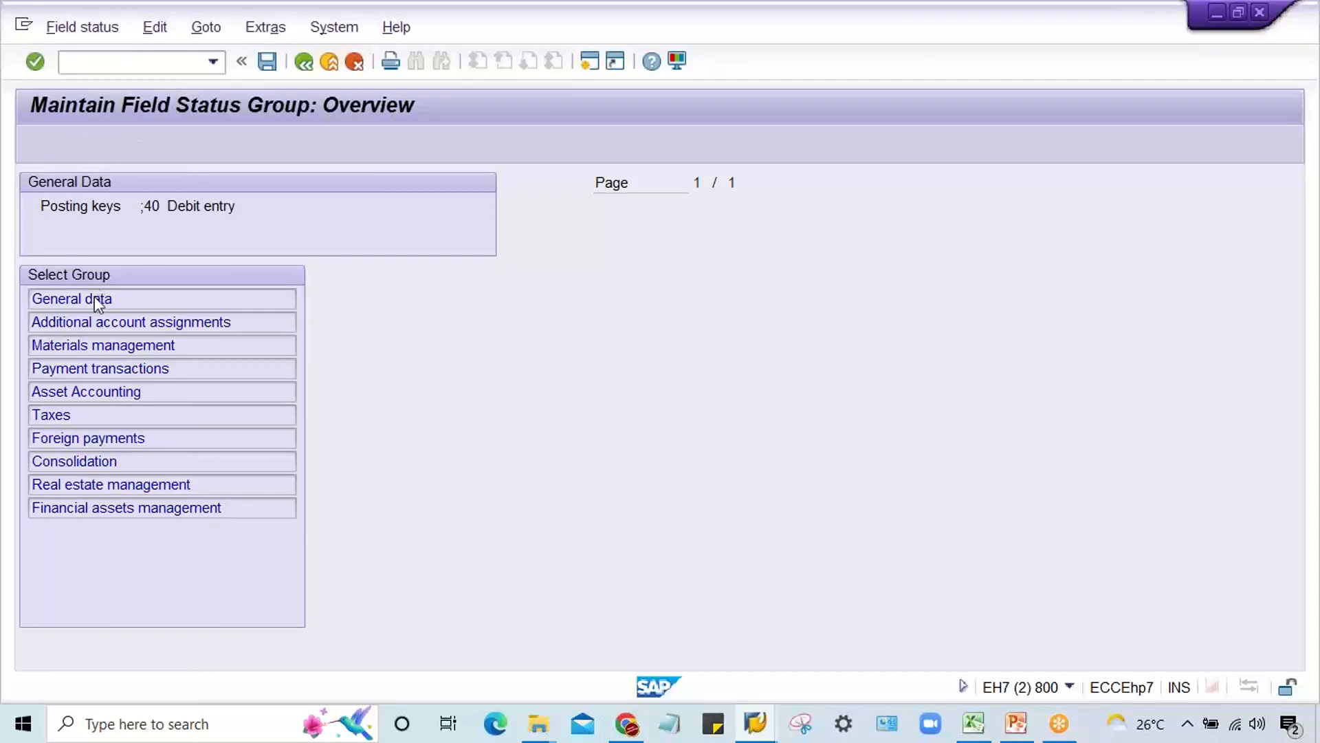
click(549, 346)
key(ctrl+s)
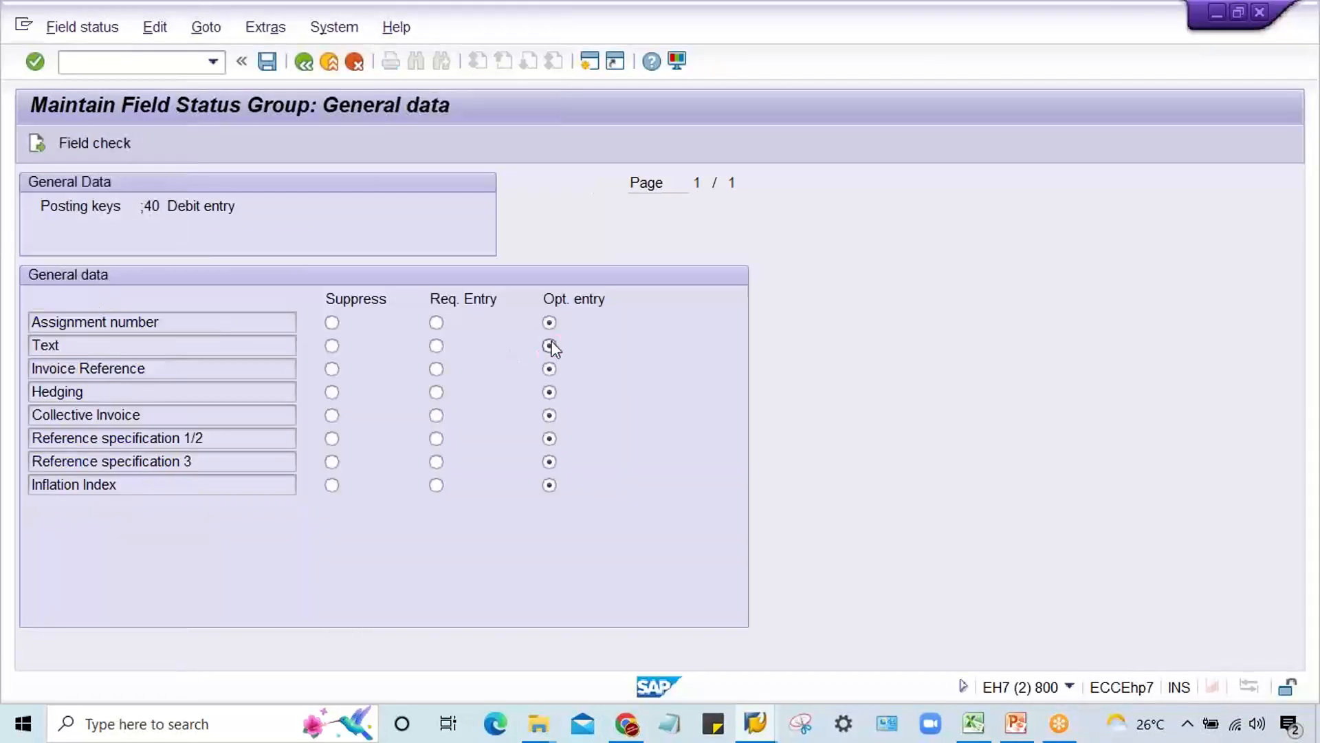
key(Return)
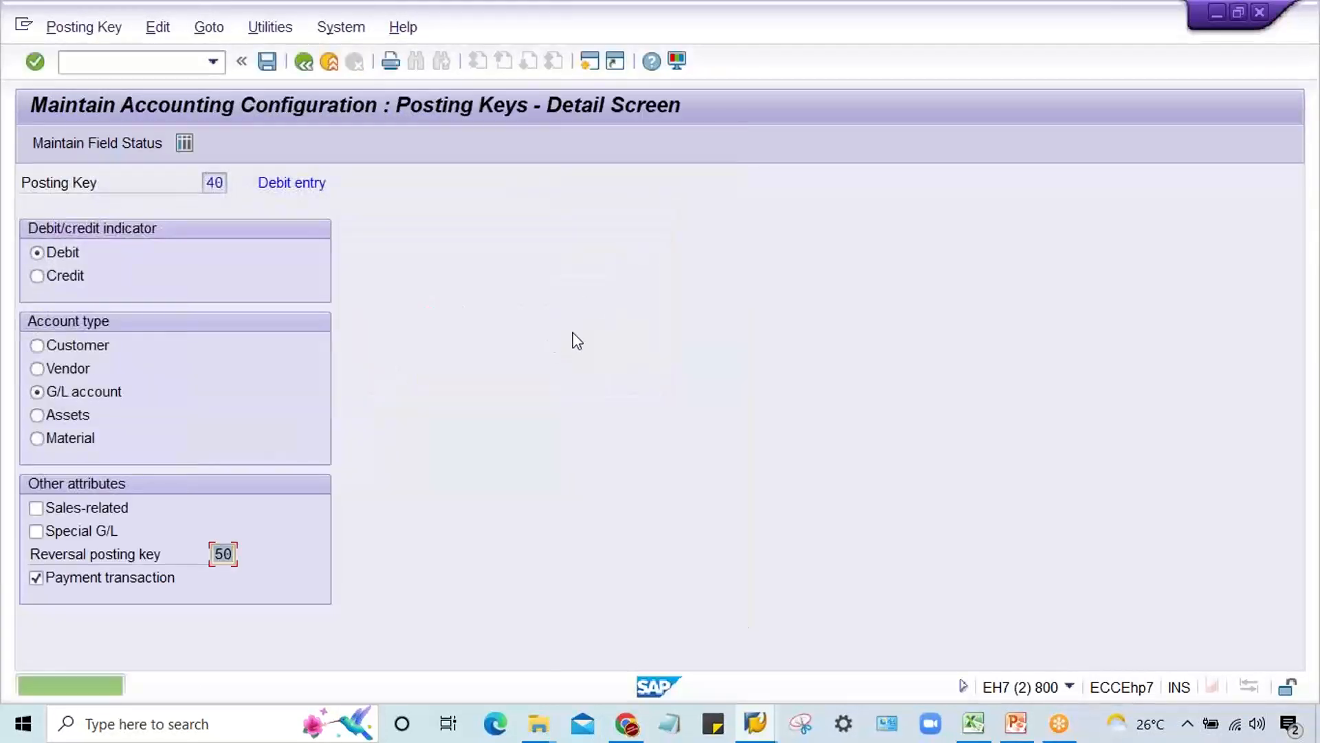
Step: Return to the document entry session, restart F-02 and set the document date to 03.09.2022
click(756, 726)
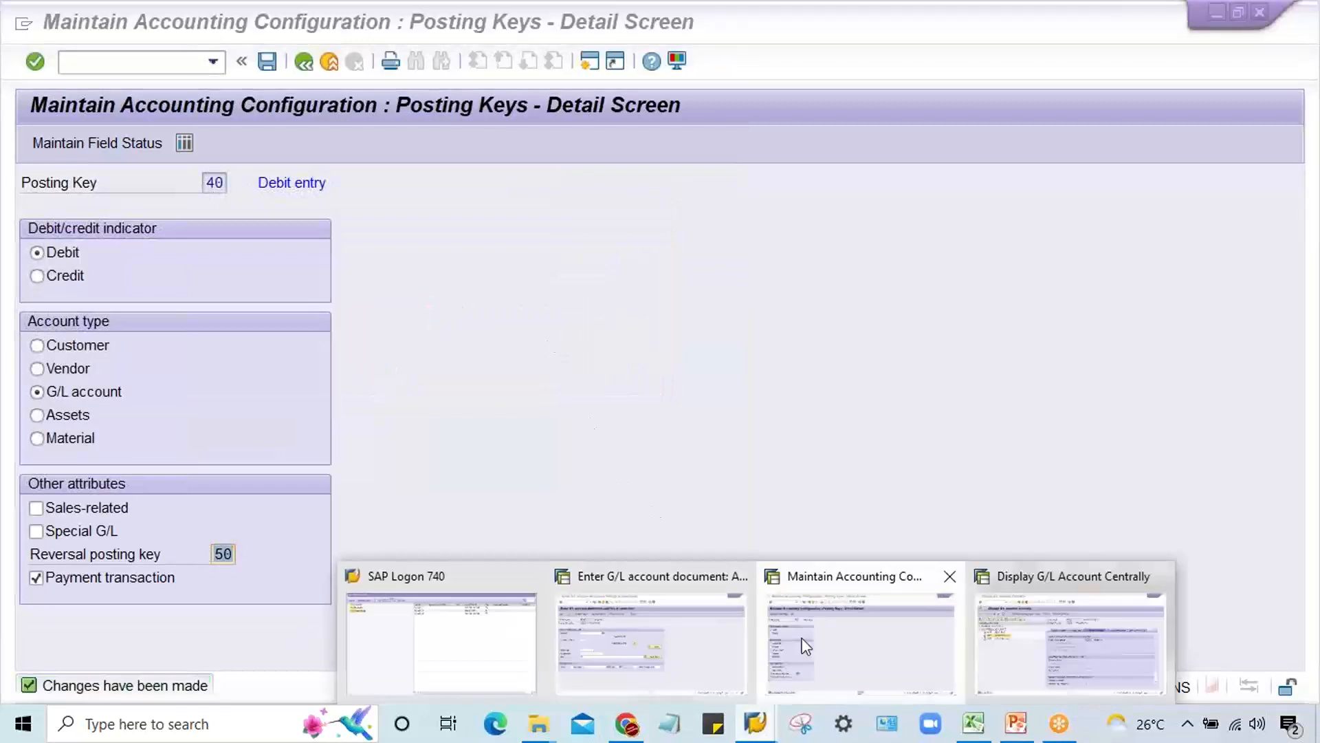
click(716, 650)
click(213, 63)
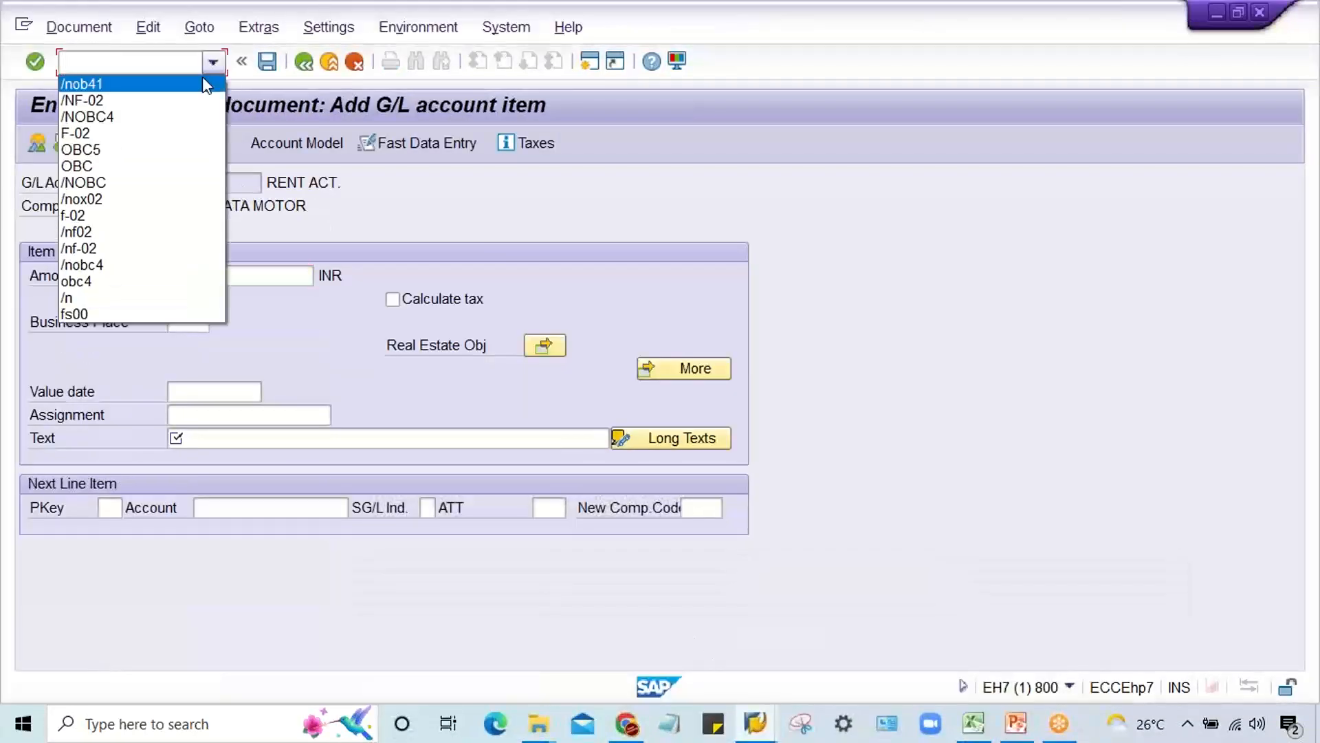
click(202, 79)
click(213, 62)
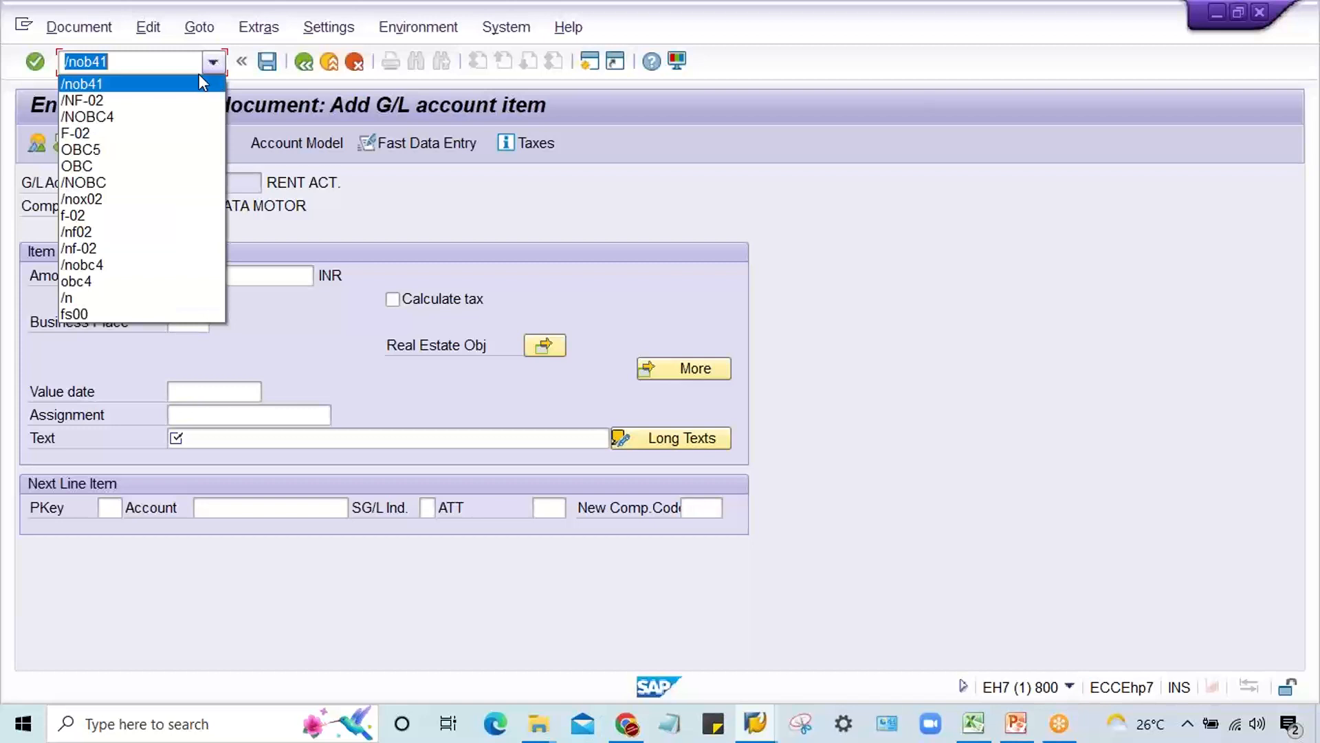
click(174, 101)
key(Return)
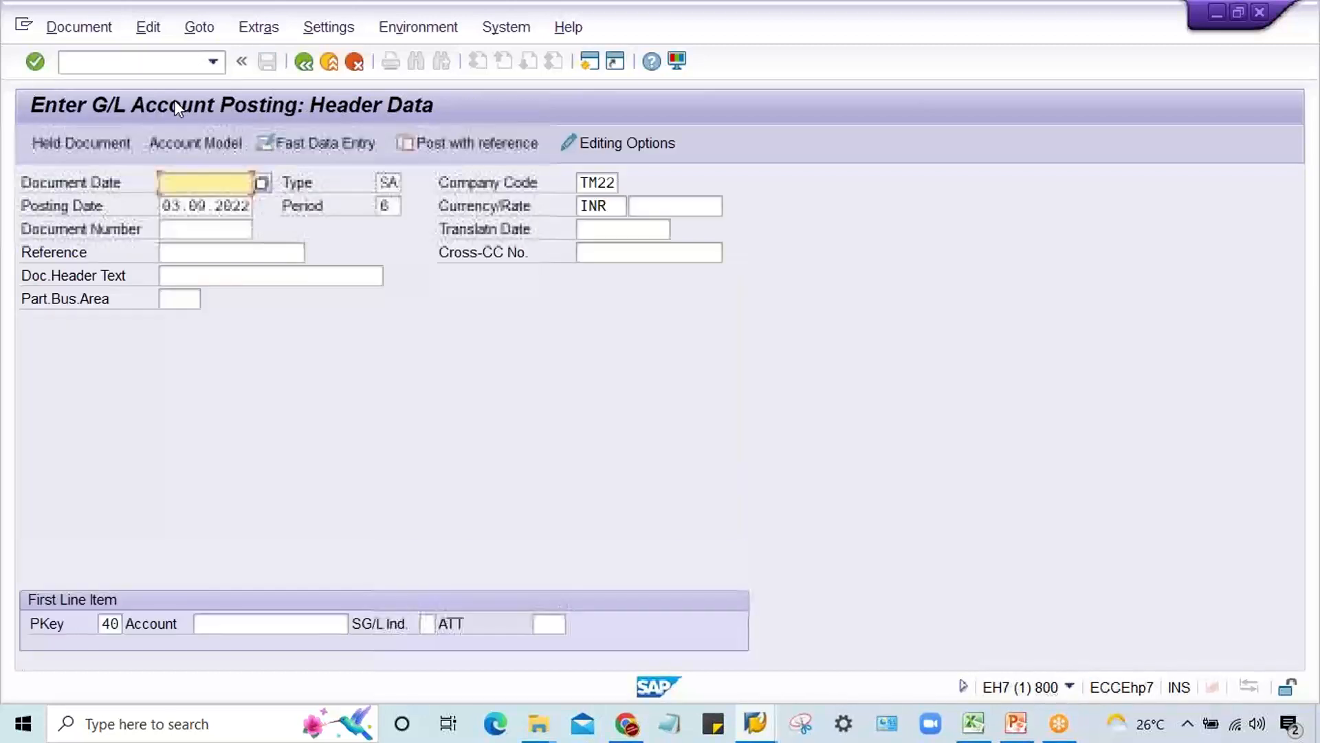
key(Down)
key(Return)
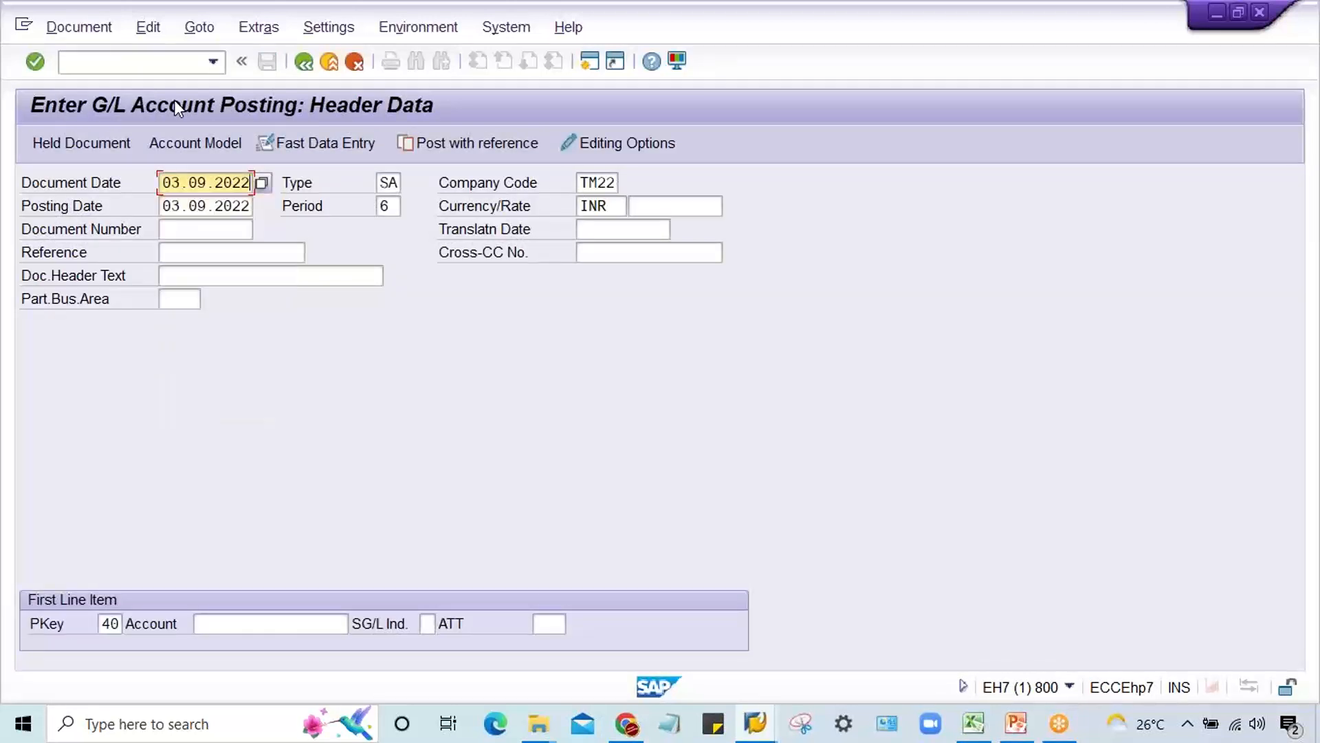
Step: Open the posting key 40 line item for rent account 4000 and check its Text field
click(251, 624)
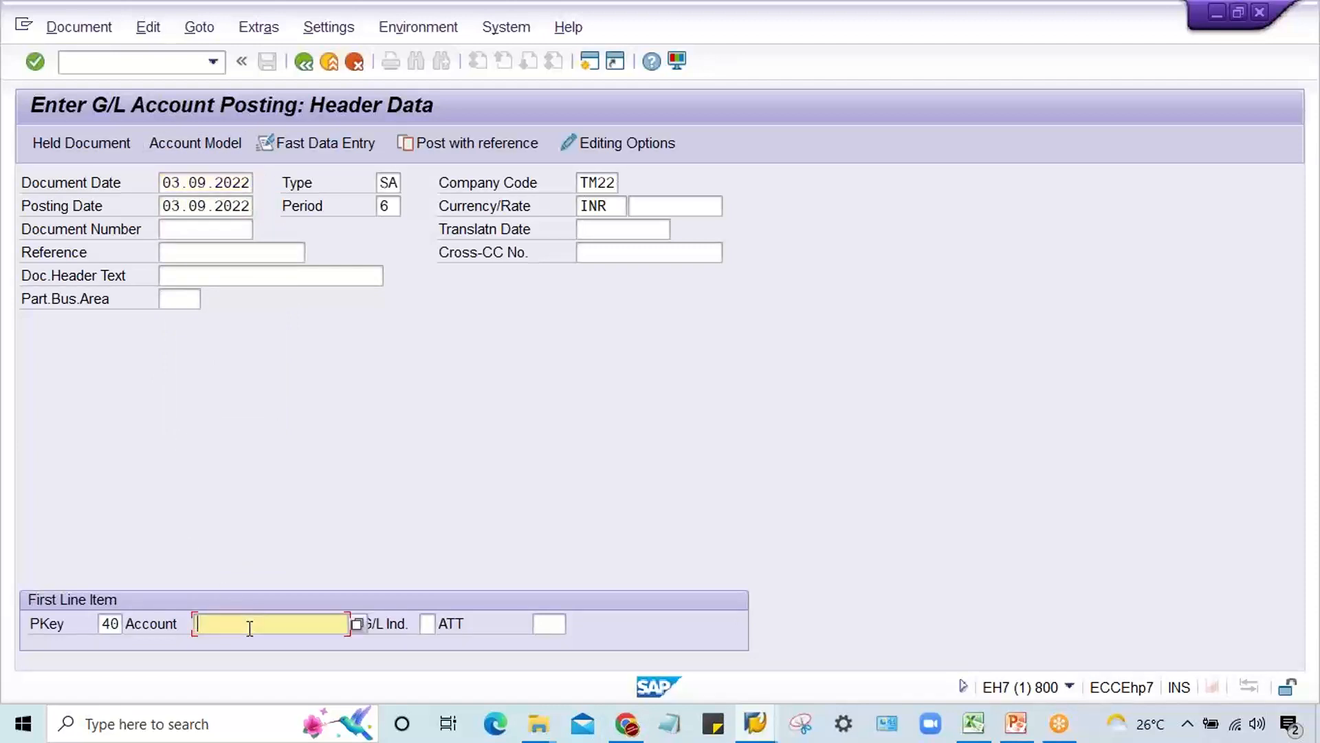
key(Return)
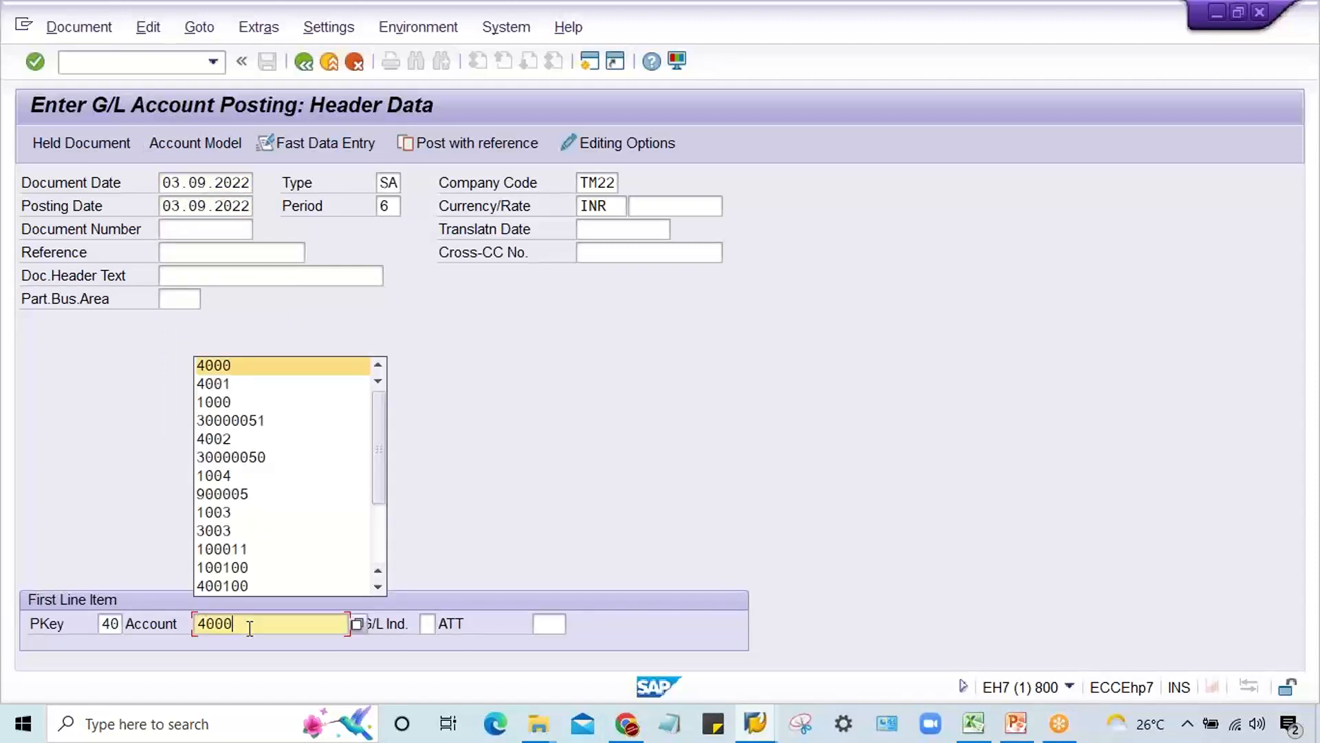
key(Return)
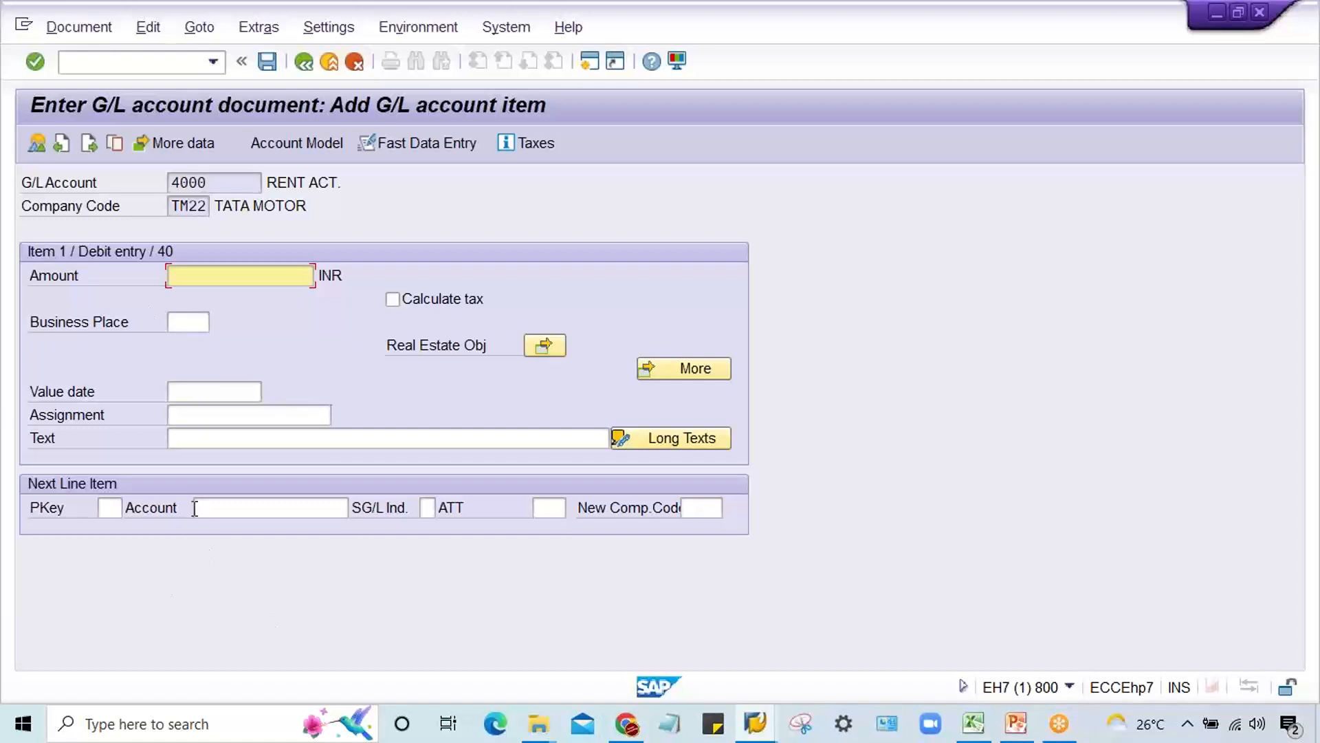
double_click(265, 182)
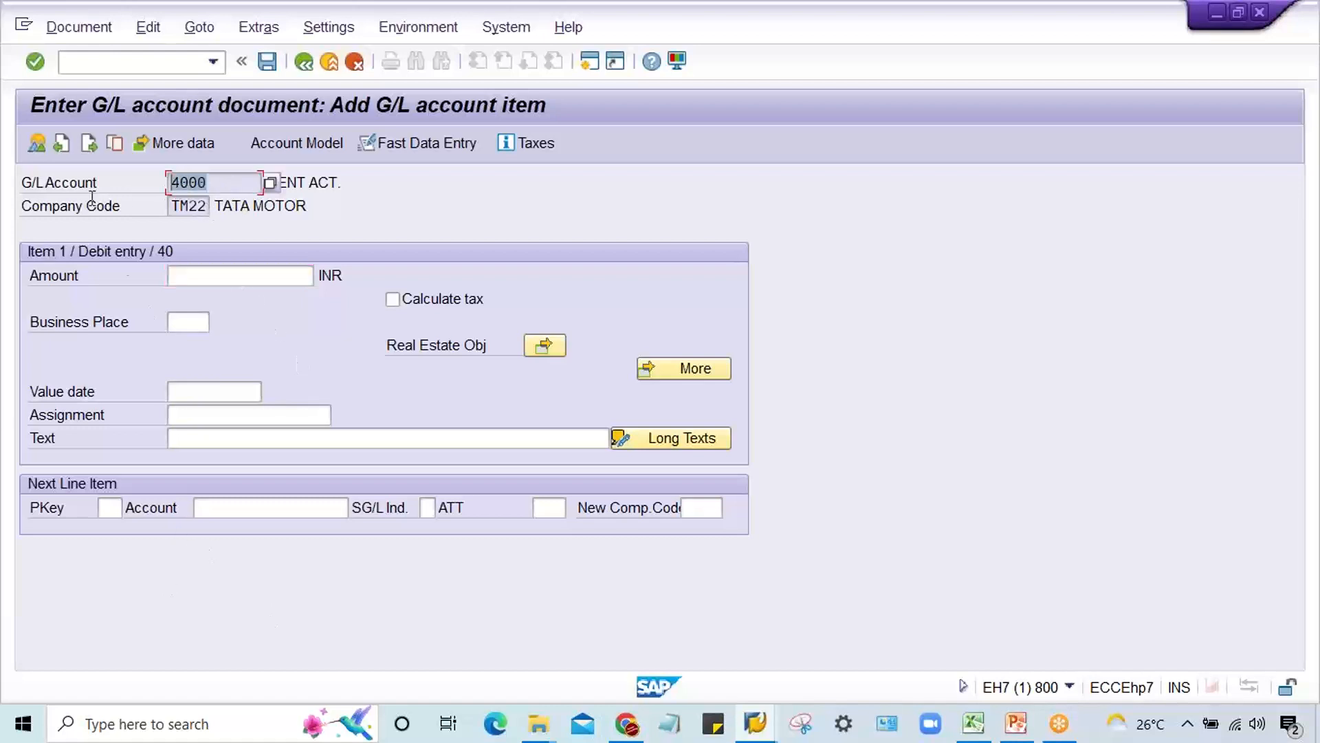
click(288, 437)
Step: Discard the rent entry by restarting F-02 and set the new document's date to 03.09.2022
click(138, 61)
text(/)
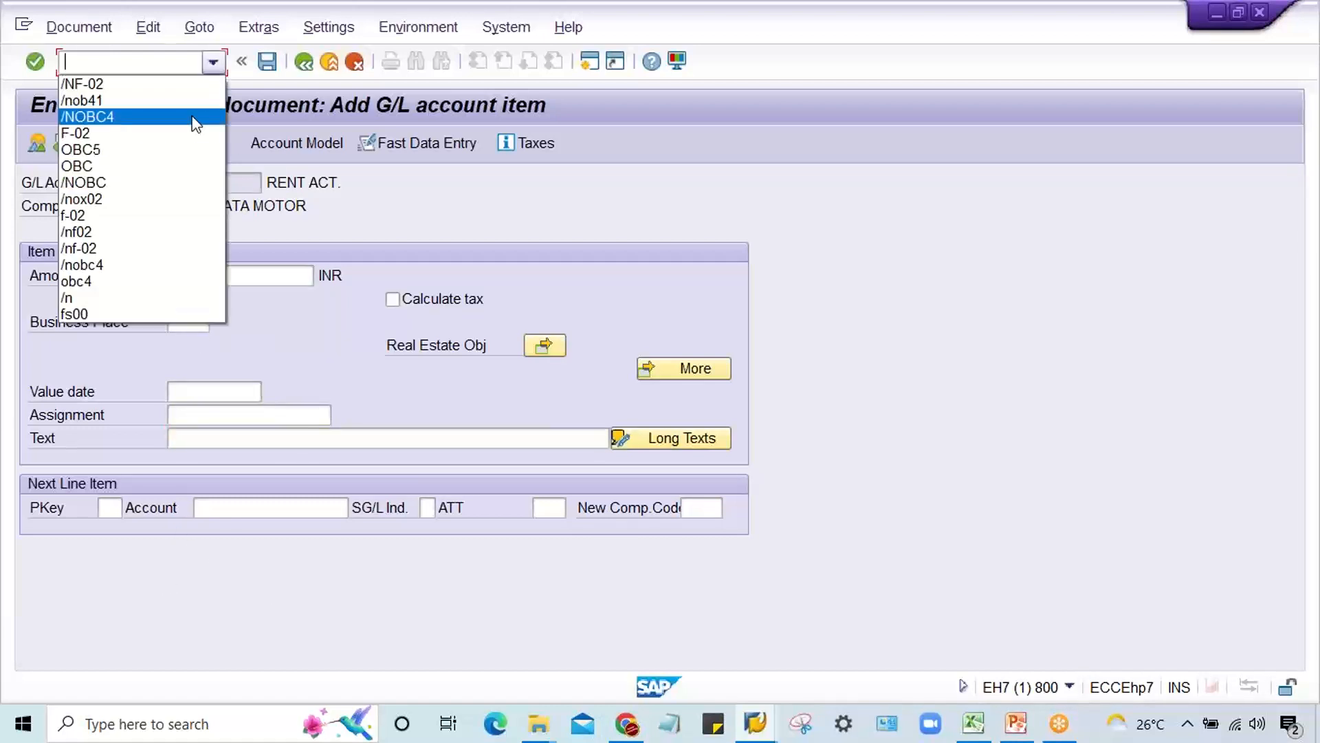
click(192, 83)
key(Return)
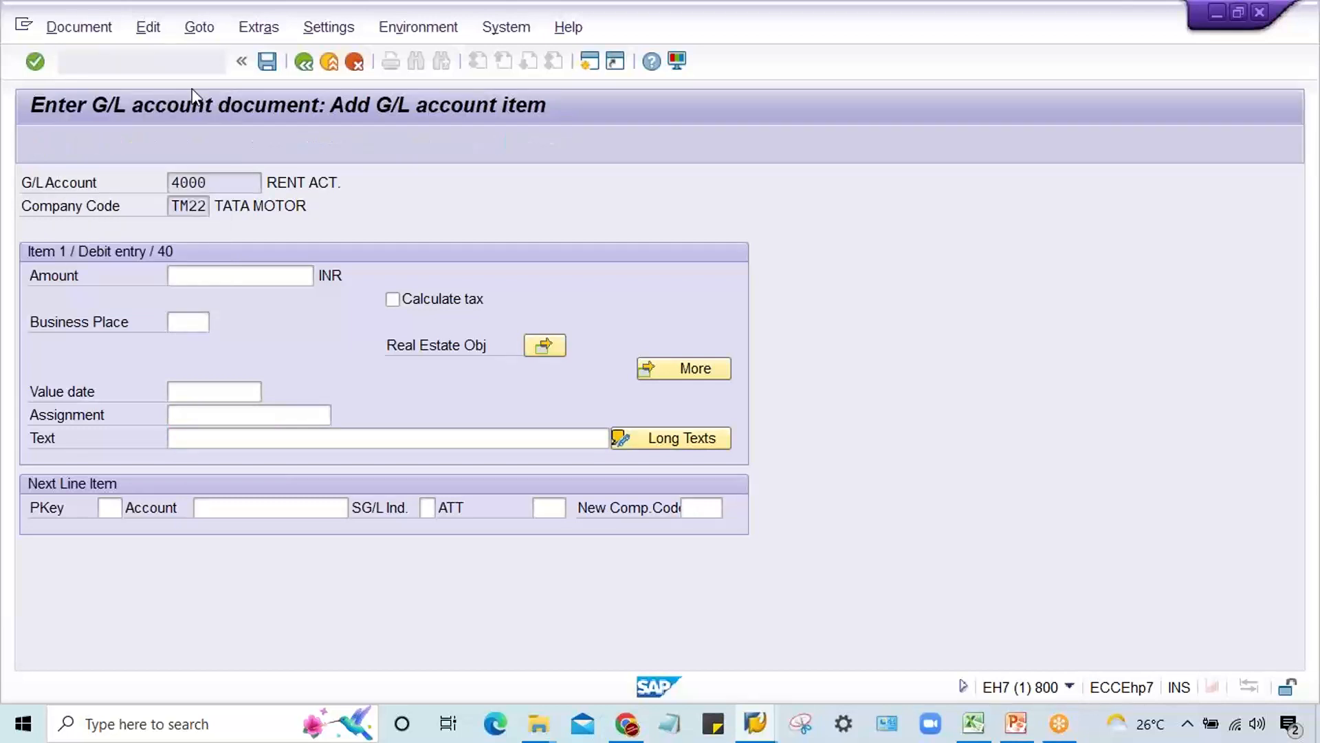
key(BackSpace)
key(Down)
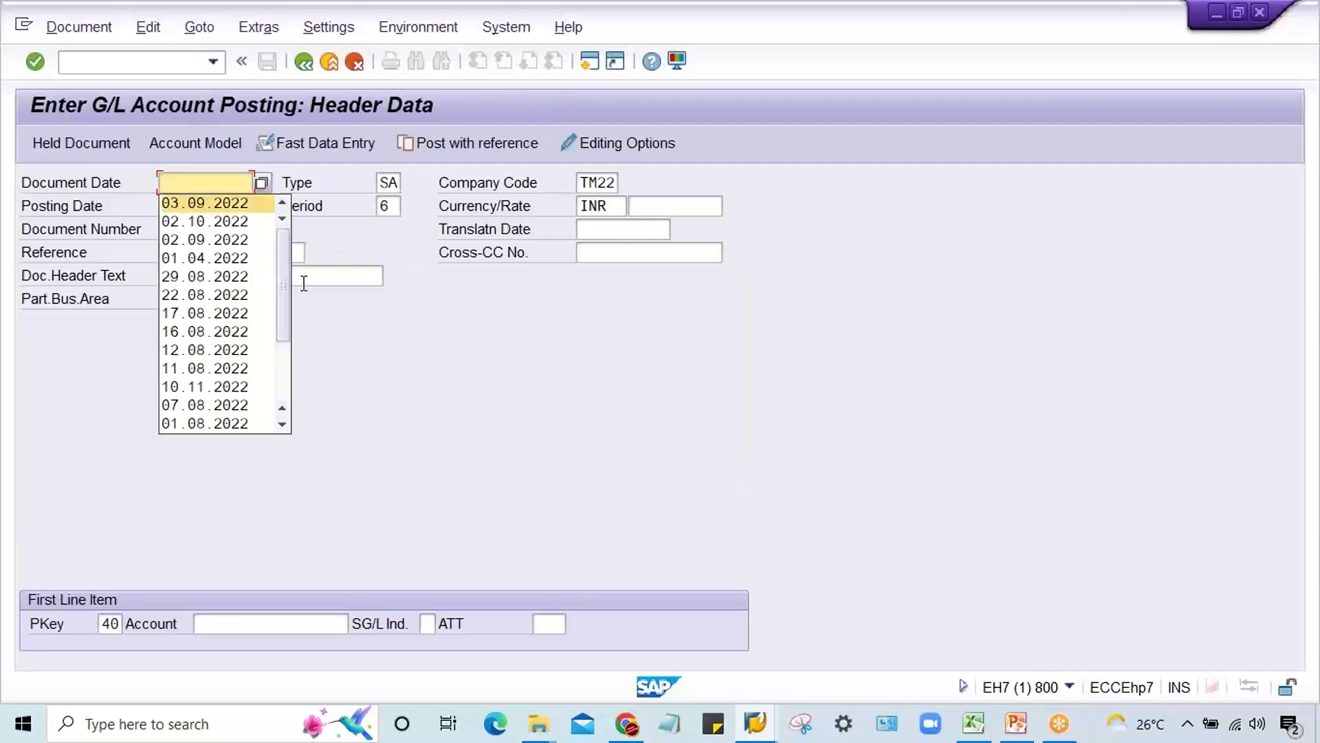
key(Return)
Step: Open the posting key 40 line item for audit fee account 4001 and check its Text field
click(246, 627)
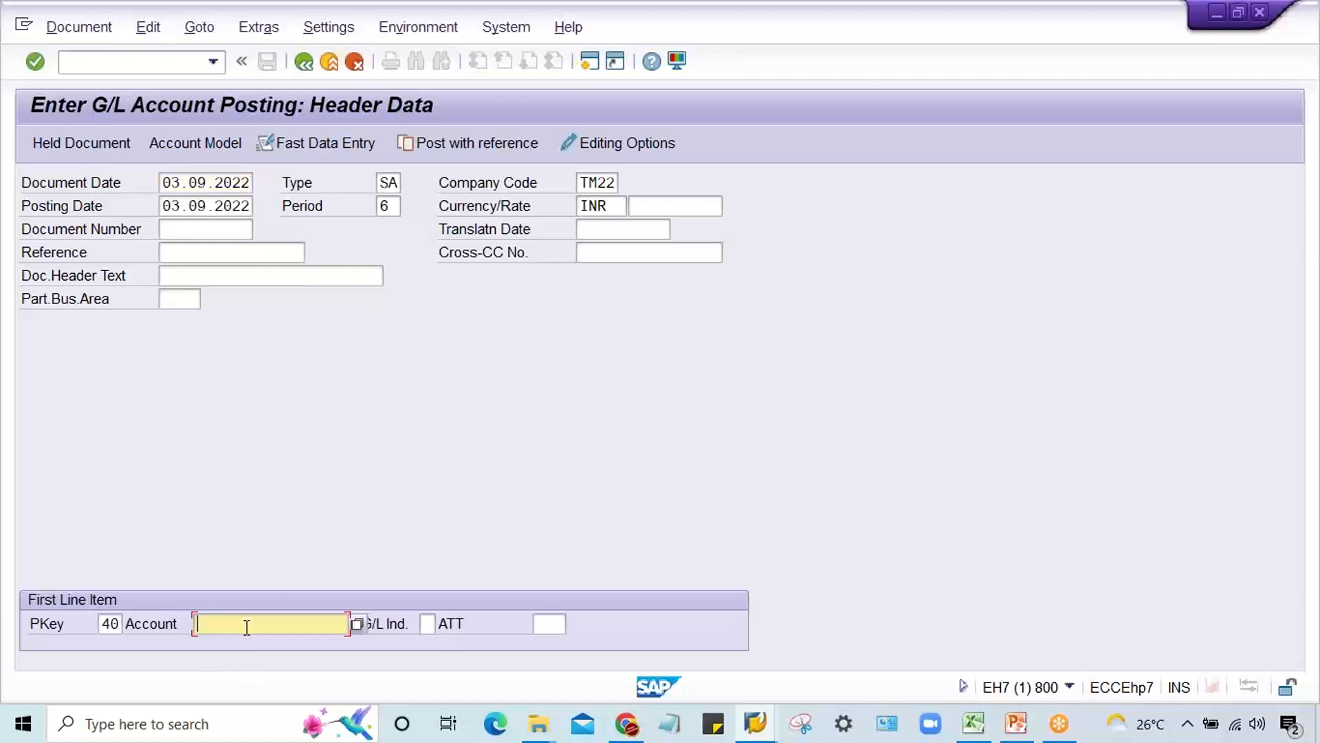
key(BackSpace)
key(Down)
key(Down)
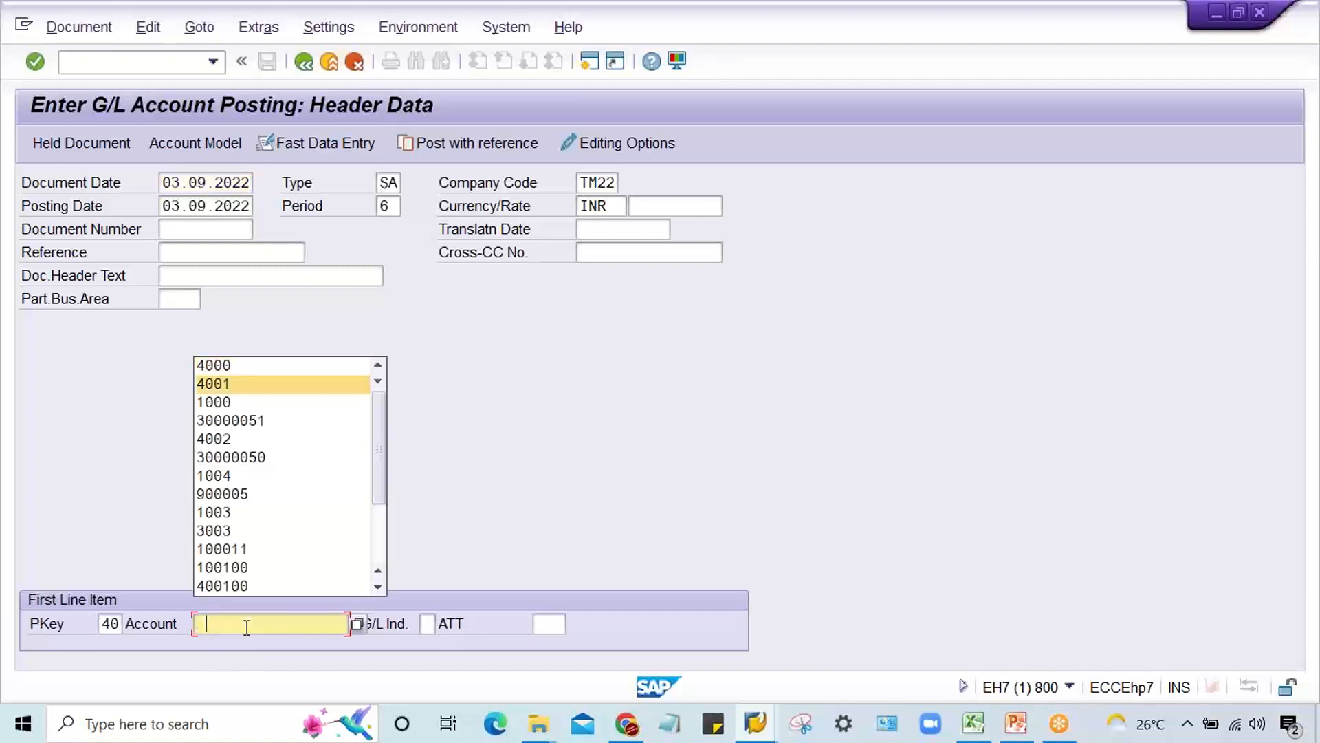
key(Return)
key(Return)
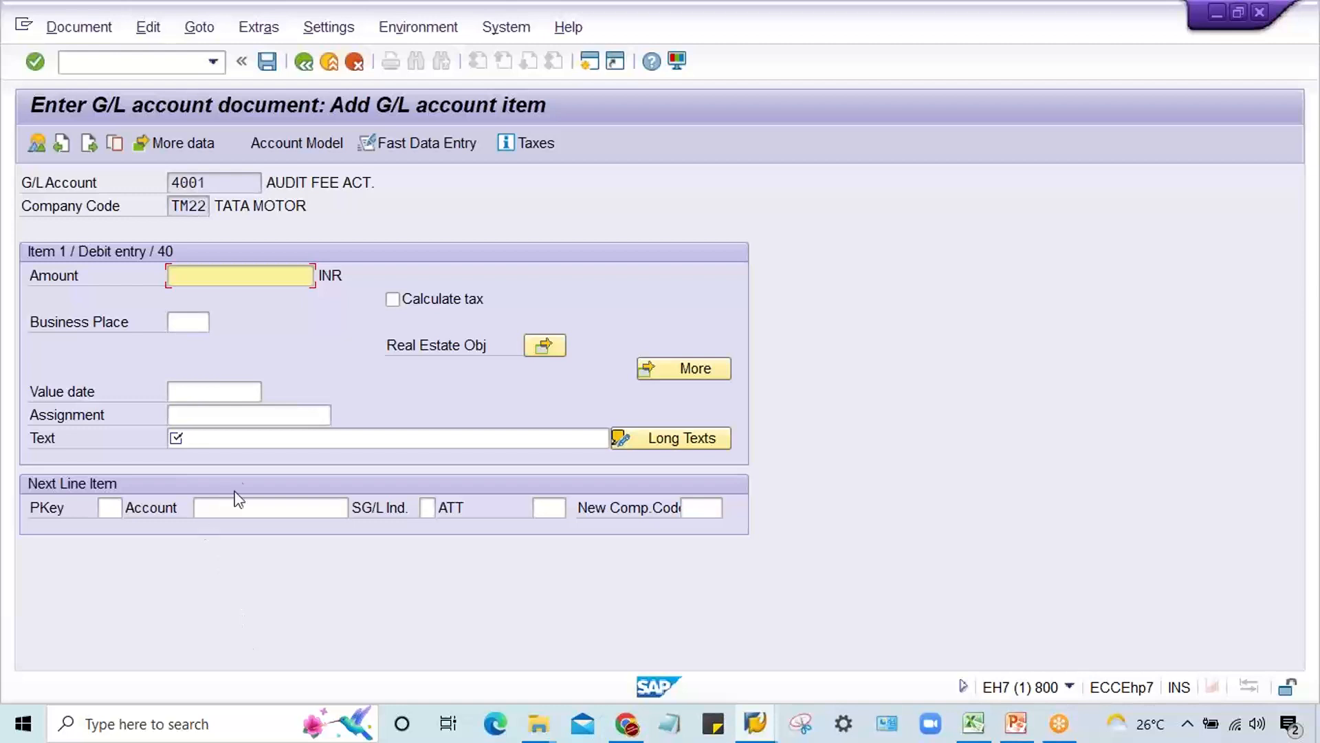
click(238, 434)
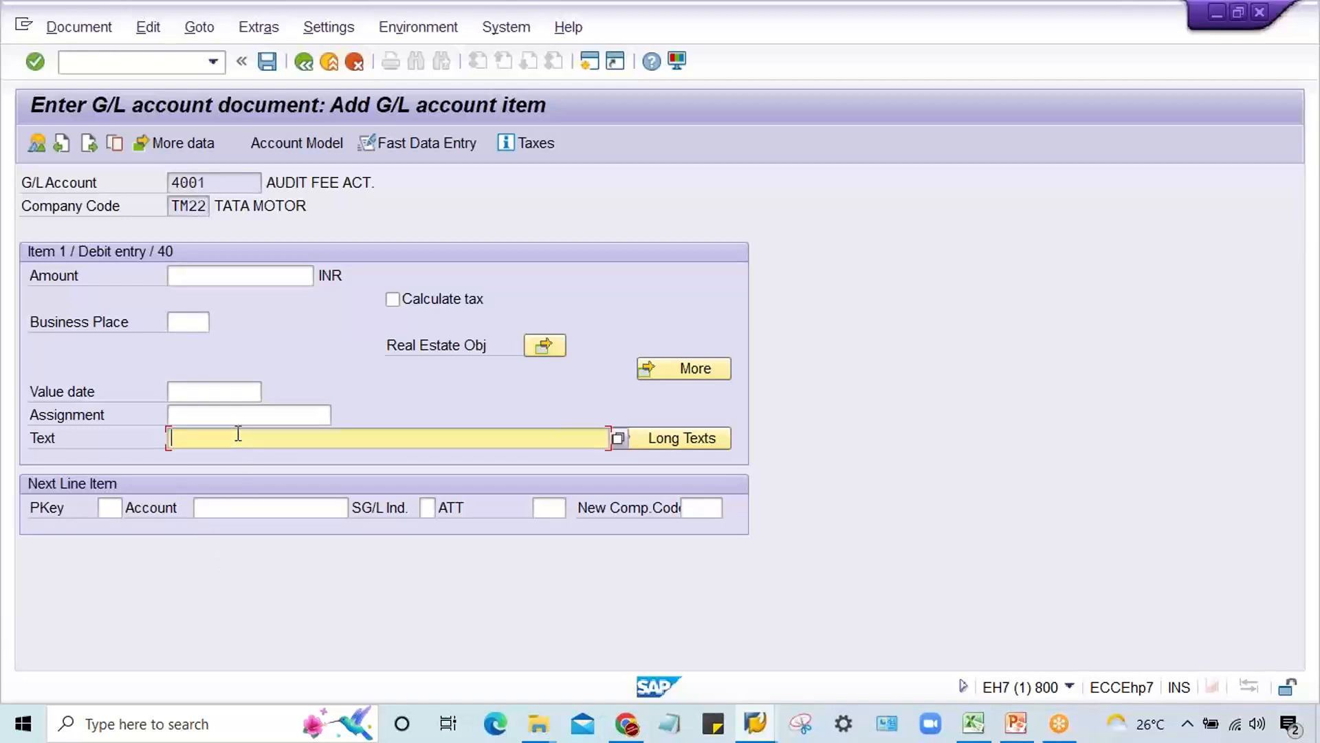